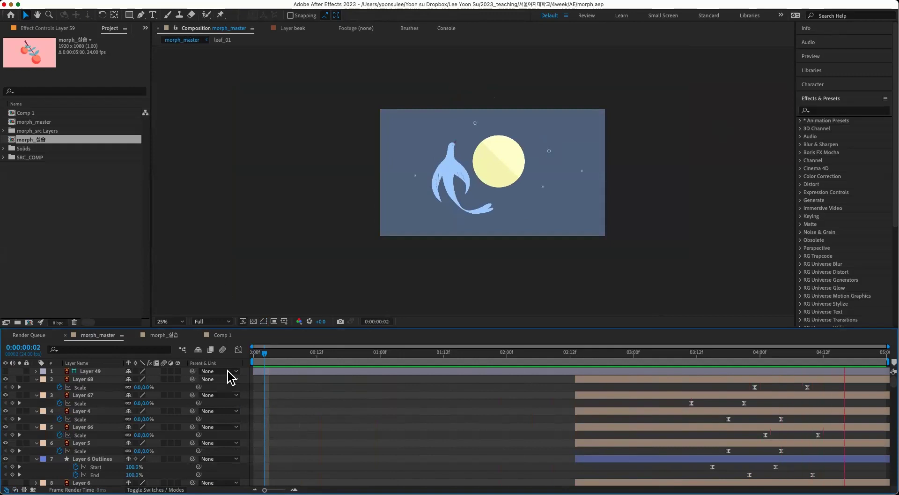
- Look through the layers of the morph_실습 composition and glance at Comp 1
left_click_drag(344, 353, 381, 428)
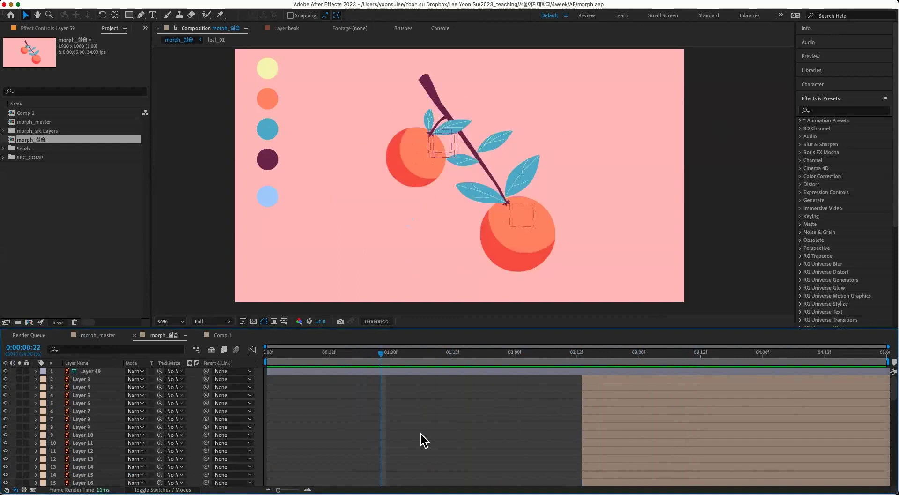
scroll(479, 419, "down", 10)
scroll(480, 419, "up", 10)
left_click_drag(345, 353, 223, 400)
left_click(223, 335)
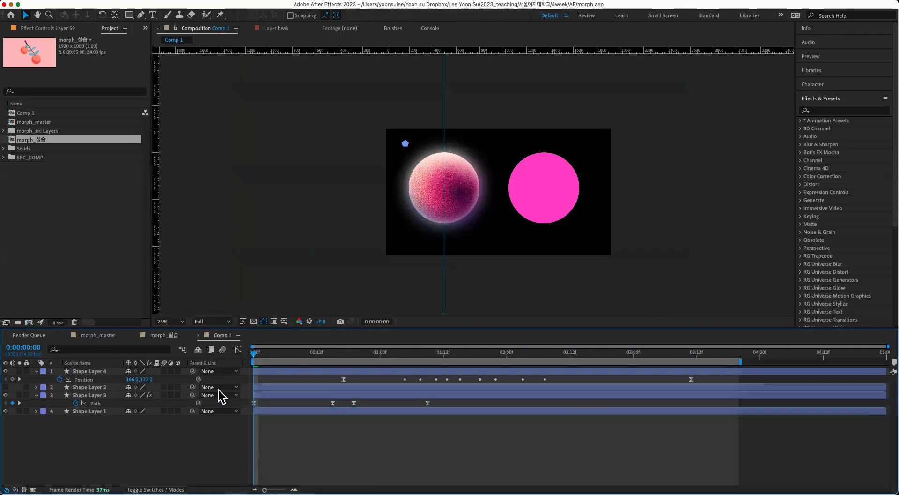
left_click(175, 335)
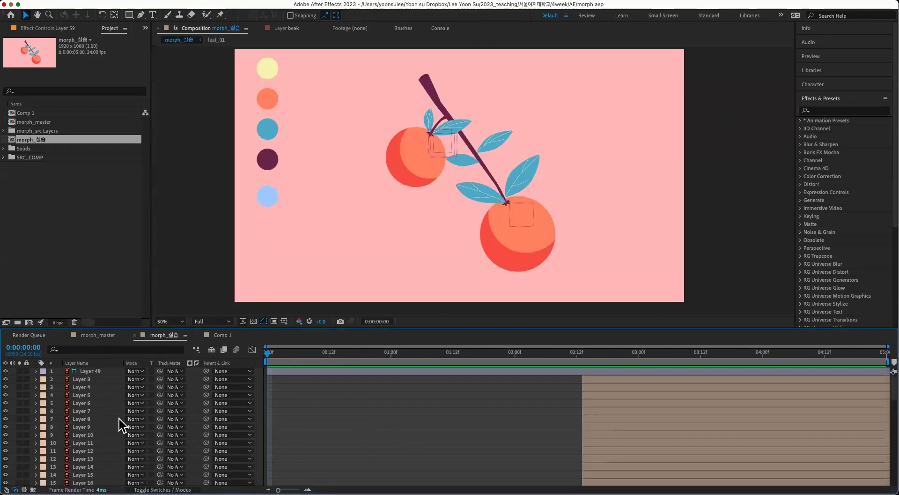
- Create a new 1920x1080, 24 fps composition named Comp 2 and add a null object to it
key("super+n")
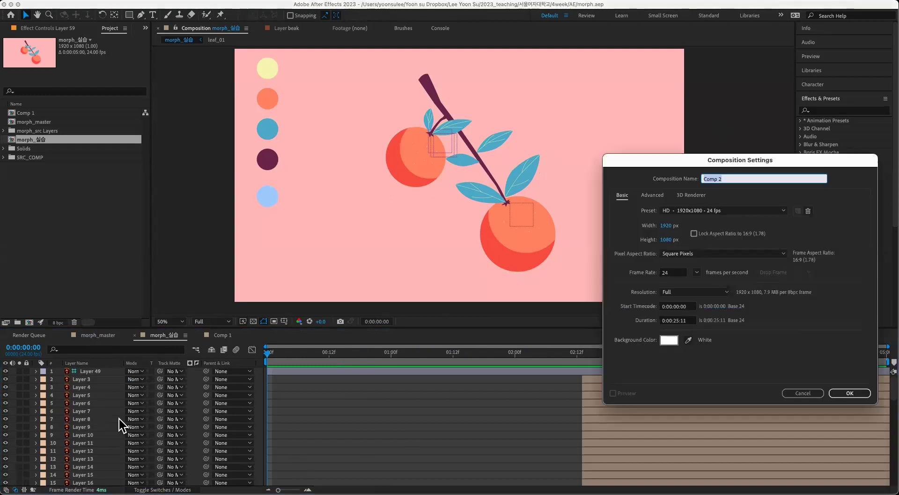
key("Return")
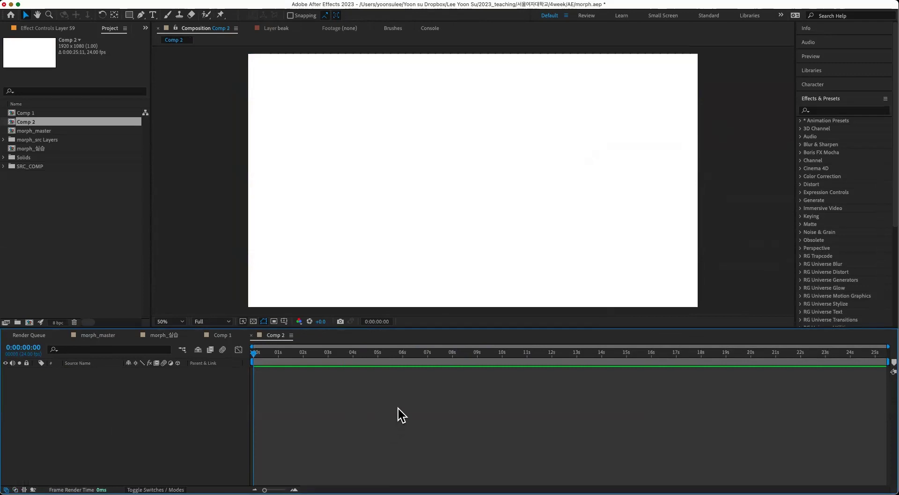
key("super+alt+shift+y")
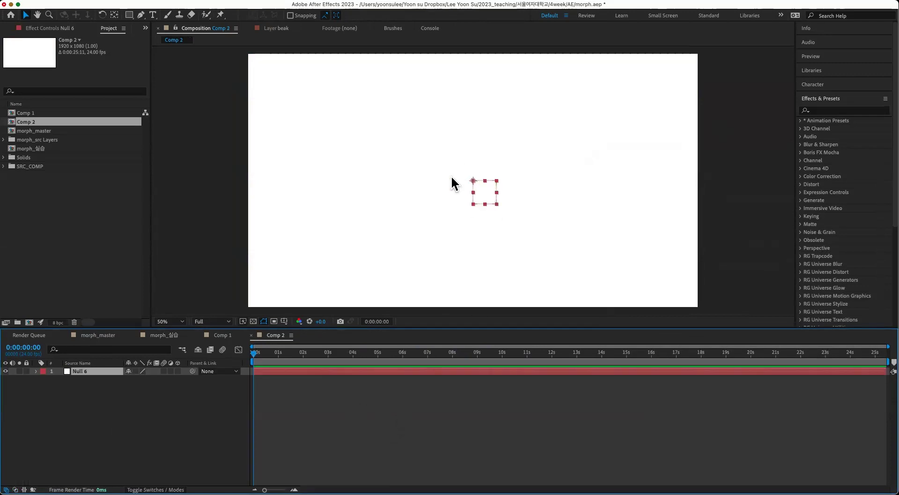
left_click(379, 448)
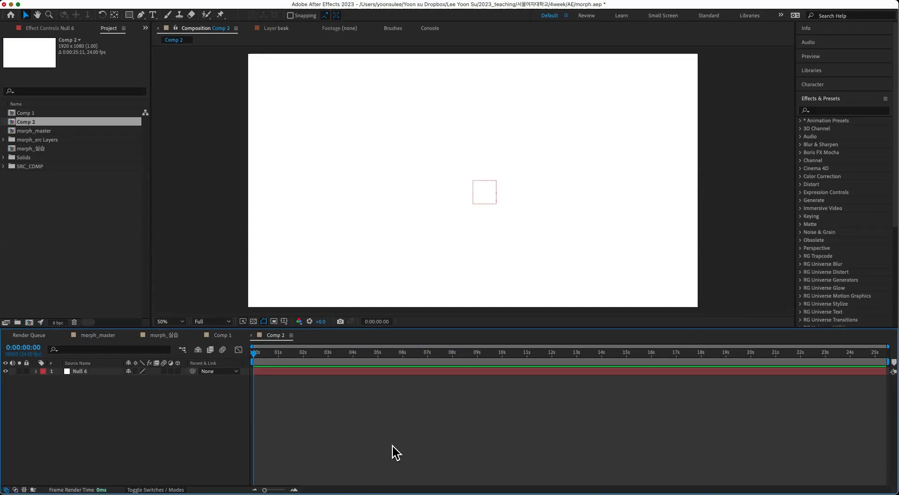
- Draw a small purple square to the left of the null as its own shape layer
left_click(129, 14)
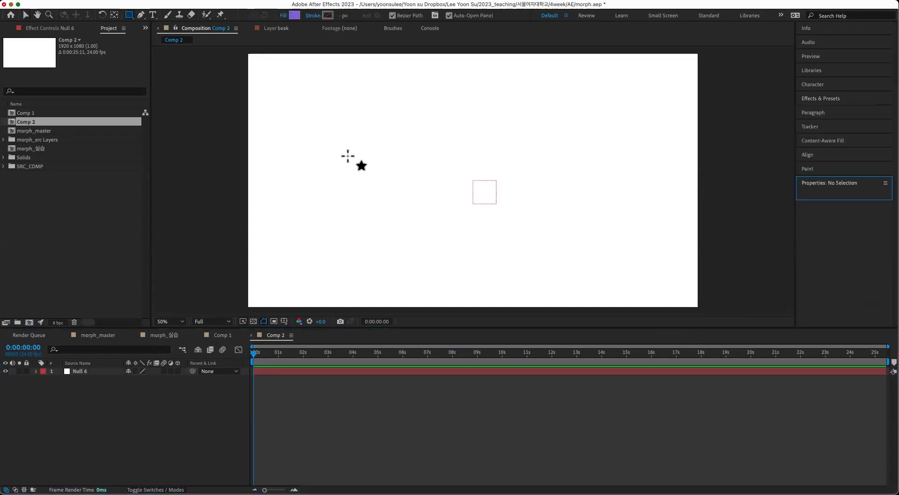
left_click_drag(350, 158, 398, 206)
left_click(373, 454)
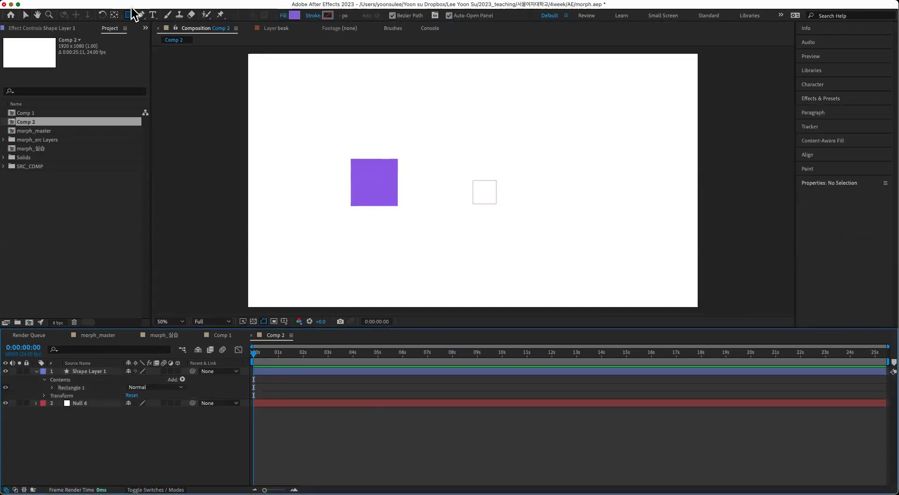
- Draw a purple pentagon above the null, larger than the square, as a separate shape layer
key("q")
key("q")
key("q")
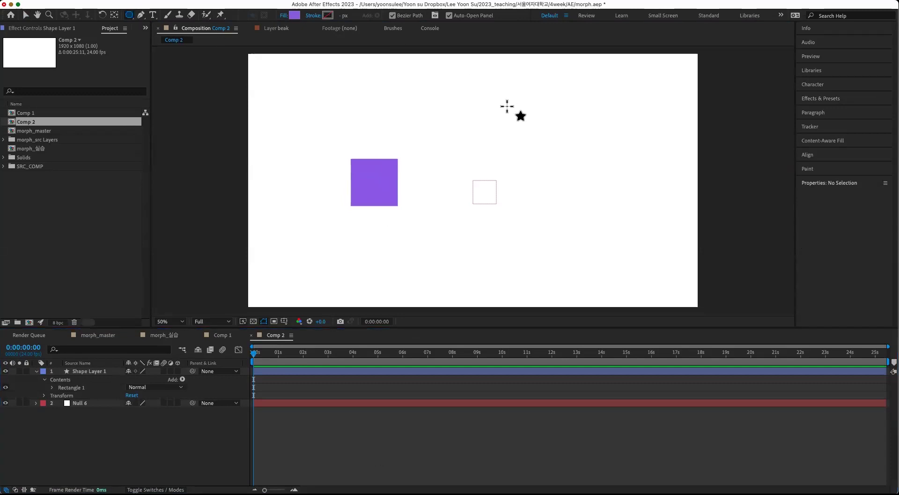
left_click_drag(510, 104, 538, 142)
key("v")
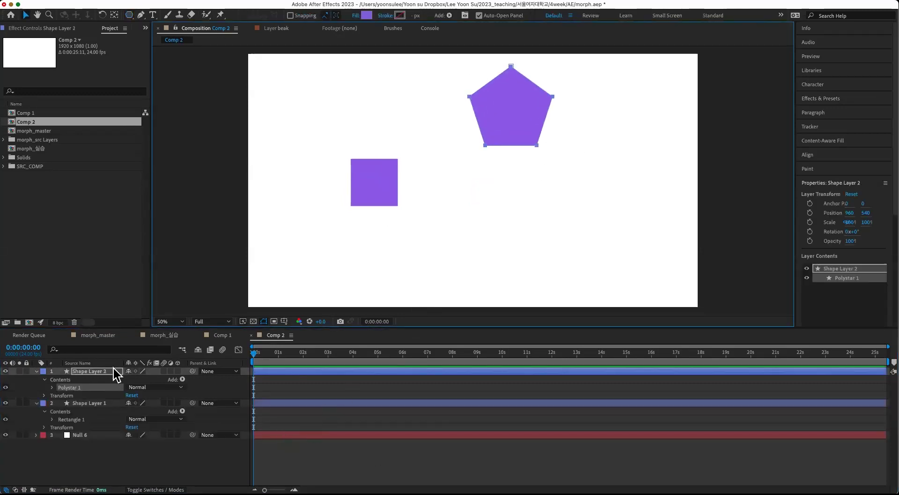
left_click(116, 468)
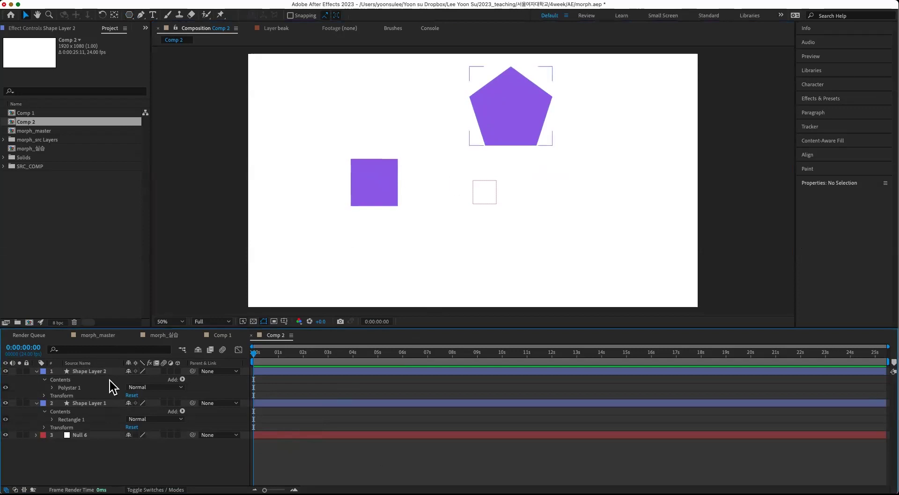
- Move the anchor points of the pentagon and square layers to the centers of their shapes
left_click(91, 370)
key("y")
left_click_drag(473, 181, 512, 107)
left_click(89, 402)
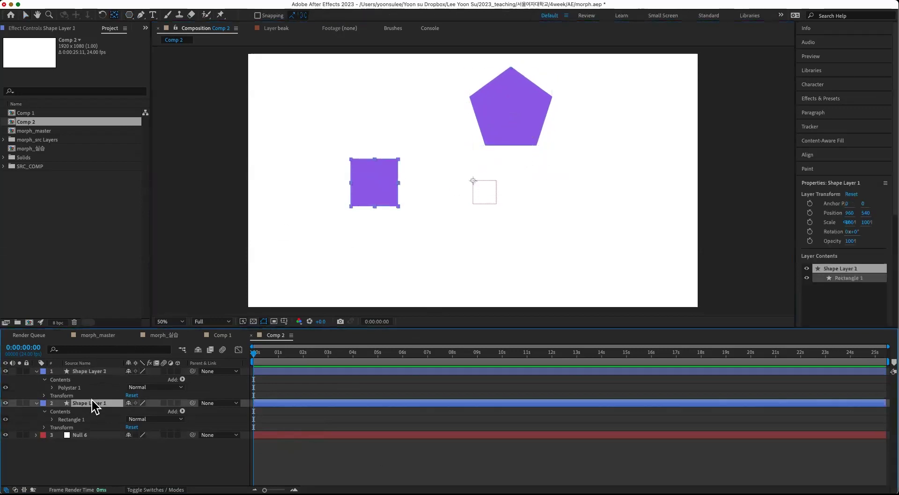
left_click_drag(473, 181, 375, 180)
key("v")
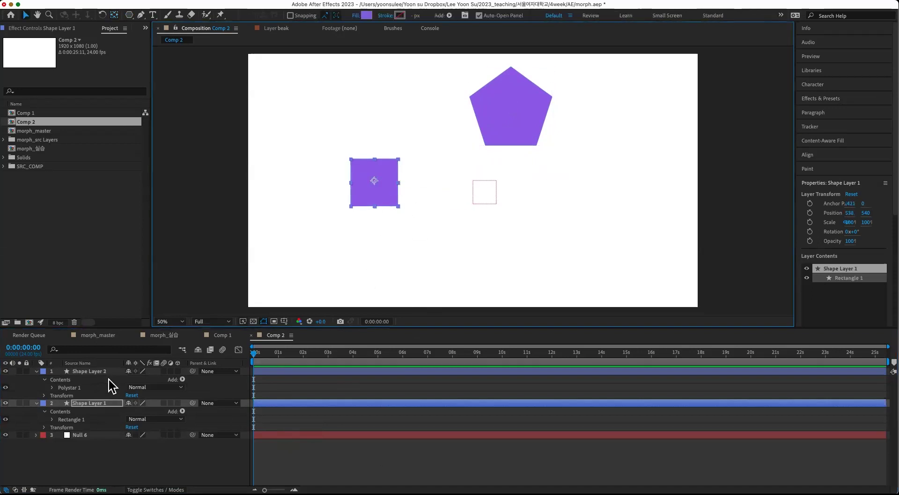
- Move the square and pentagon together down and to the right so they sit on either side of the null
left_click(105, 371, "shift")
left_click_drag(517, 136, 575, 184)
- Parent both shape layers to the Null 6 layer
left_click(117, 436)
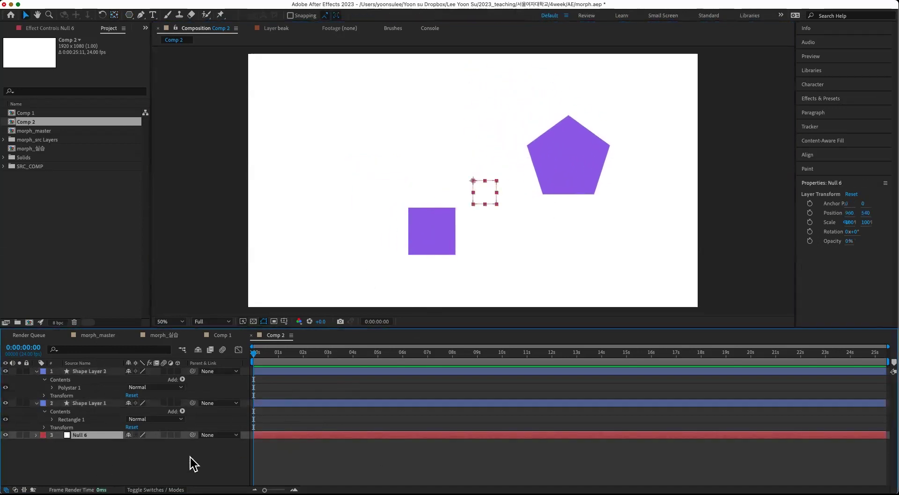
left_click(95, 404)
left_click(113, 370, "shift")
left_click_drag(193, 370, 93, 435)
left_click(97, 457)
left_click(106, 402)
left_click(101, 370)
left_click(87, 435)
- Move Null 6 to position 902, 502, rotate it to 20° and scale it to 148%
left_click_drag(492, 207, 486, 165)
key("r")
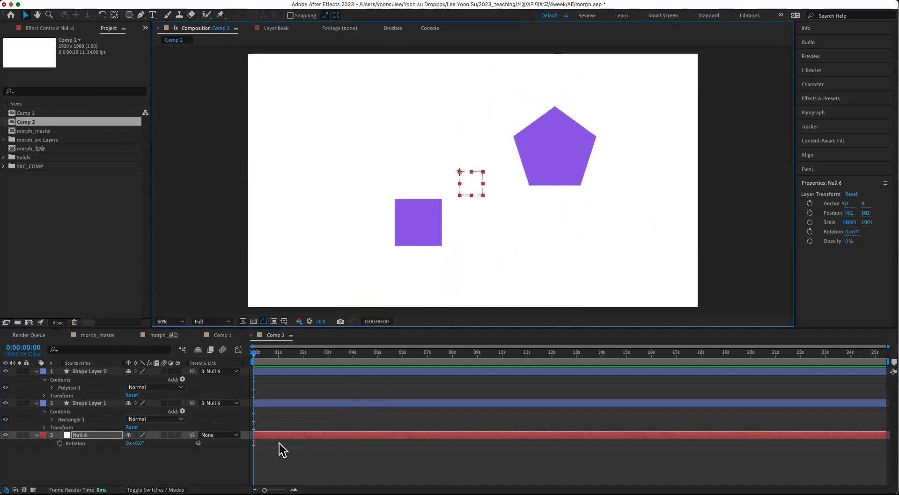
left_click_drag(138, 447, 159, 456)
key("s")
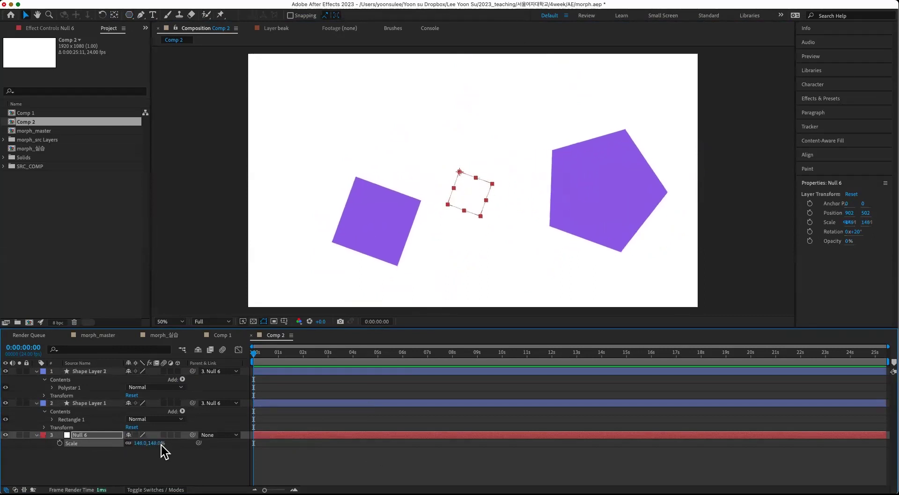
- Set the opacity of Null 6 to 2% and its X position to 777
key("t")
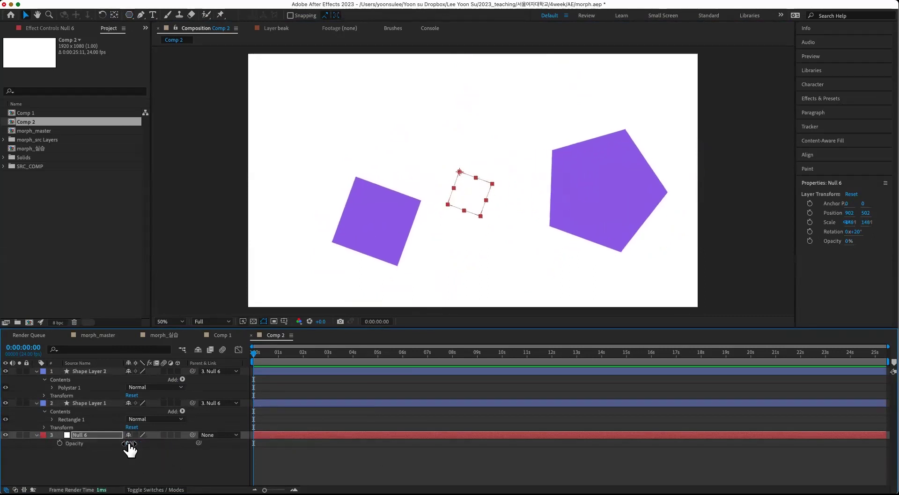
left_click_drag(130, 444, 215, 440)
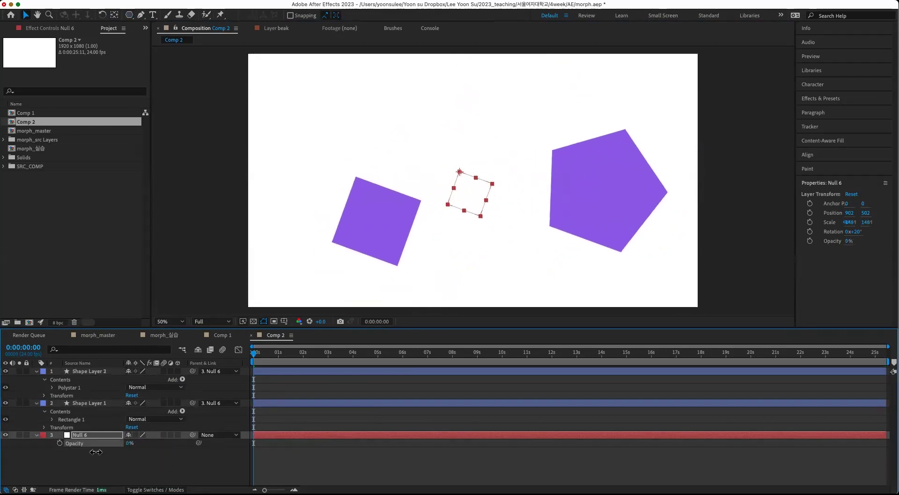
left_click_drag(86, 456, 106, 473)
key("p")
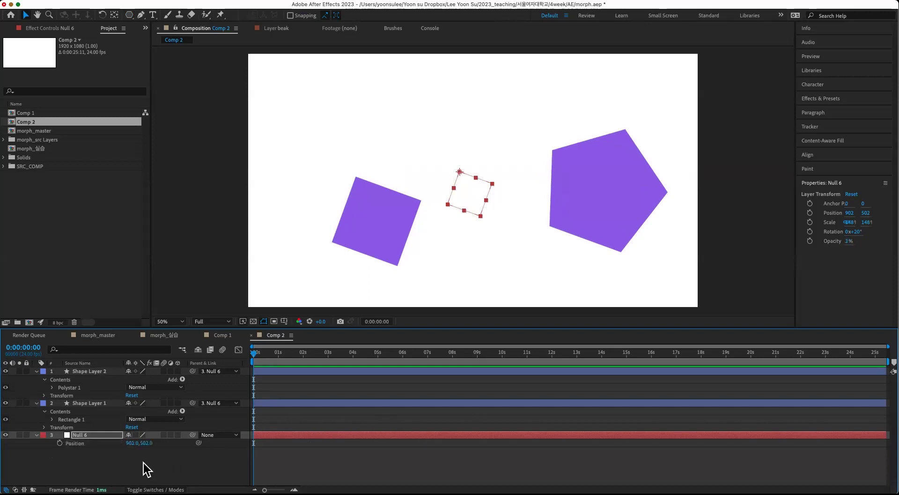
left_click_drag(132, 443, 163, 445)
- Try scaling Null 6 up further and rotating it to 62°
key("s")
key("r")
left_click(448, 475)
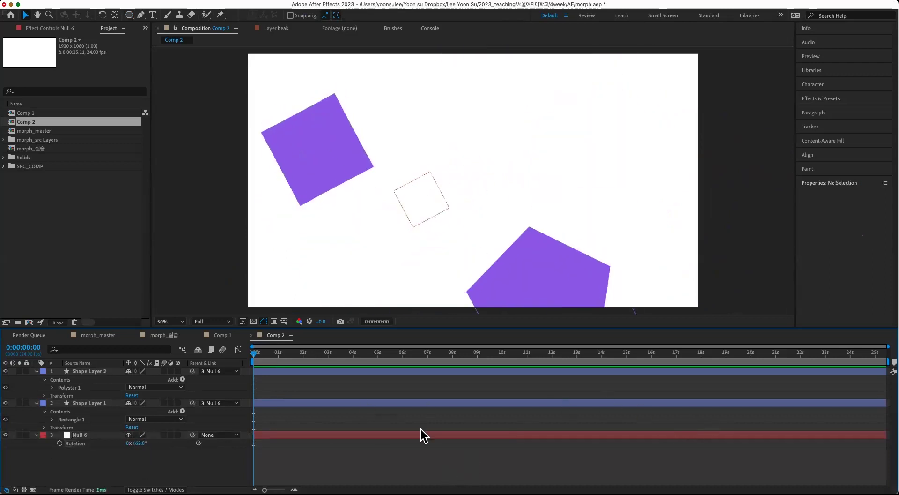
- Review the two shape layers' parent link to Null 6 and the available parent choices
left_click(100, 370)
left_click(96, 403, "shift")
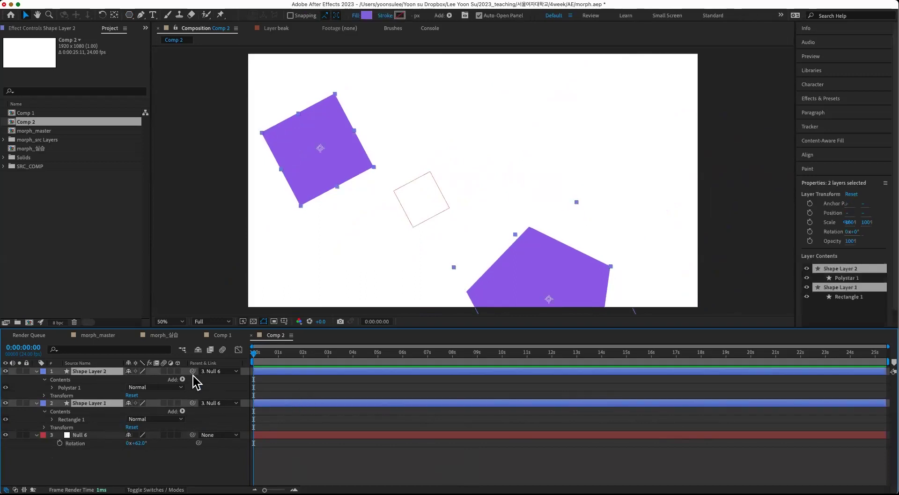
left_click_drag(192, 402, 87, 436)
left_click(236, 371)
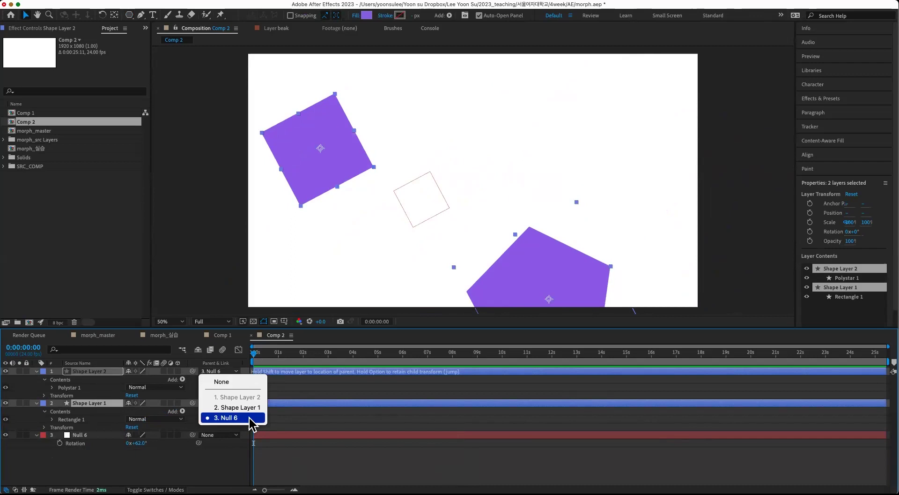
left_click(229, 474)
left_click(272, 458)
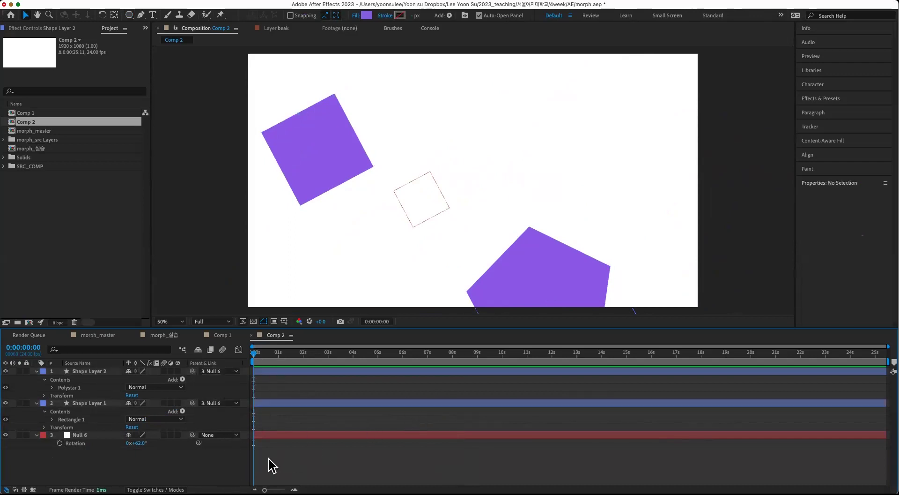
- Undo the last rotation and scale changes on Null 6
key("super+z")
key("super+z")
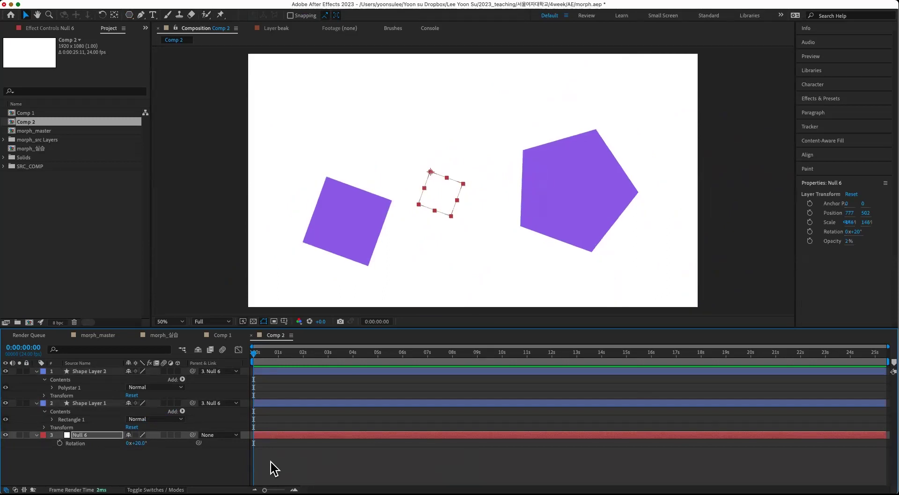
- Close the Comp 2 timeline and return to the morph_실습 composition, passing through morph_master
left_click(252, 334)
left_click(96, 336)
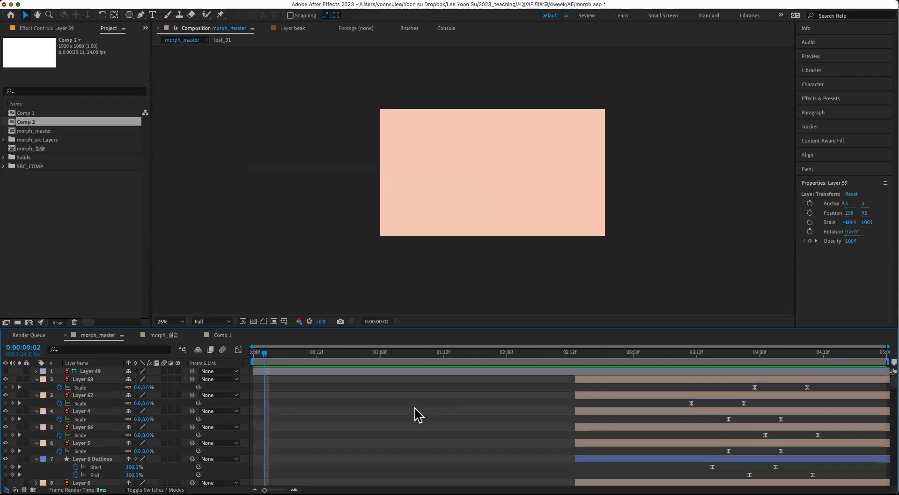
left_click(164, 334)
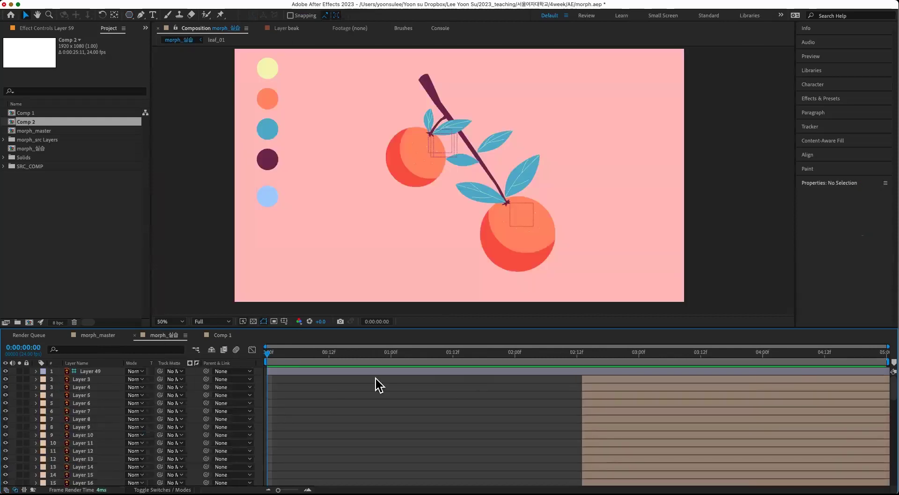
- Try rotating the branch_01 layer at frame 22 to test its attached parts, and undo the rotation
left_click(433, 75)
left_click_drag(276, 352, 238, 400)
key("r")
left_click_drag(136, 463, 155, 461)
key("super+z")
key("space")
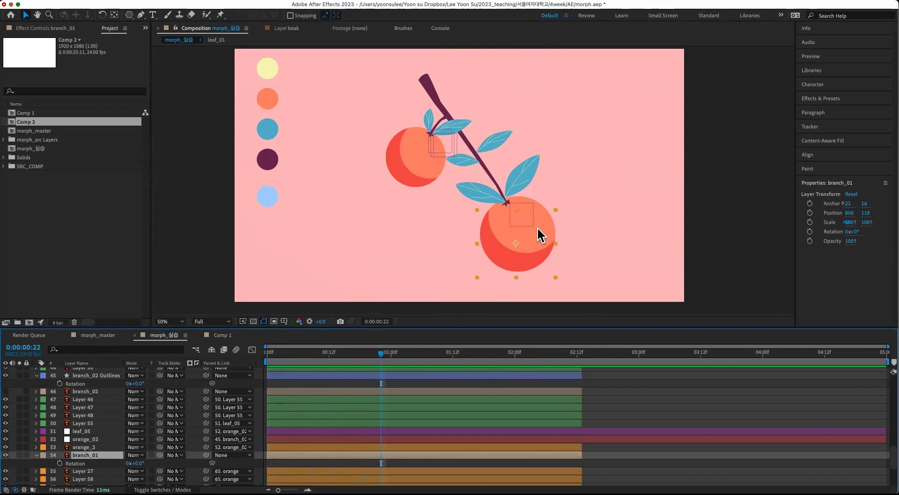
- Examine the lower orange's layers and their parent links down to the orange_01 null
left_click(503, 220)
left_click_drag(403, 352, 432, 375)
left_click_drag(481, 389, 474, 406)
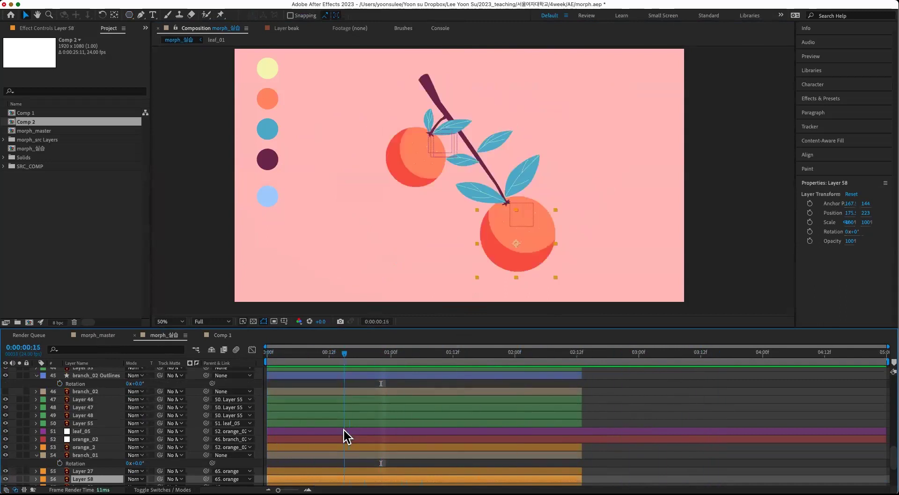
scroll(665, 389, "down", 2)
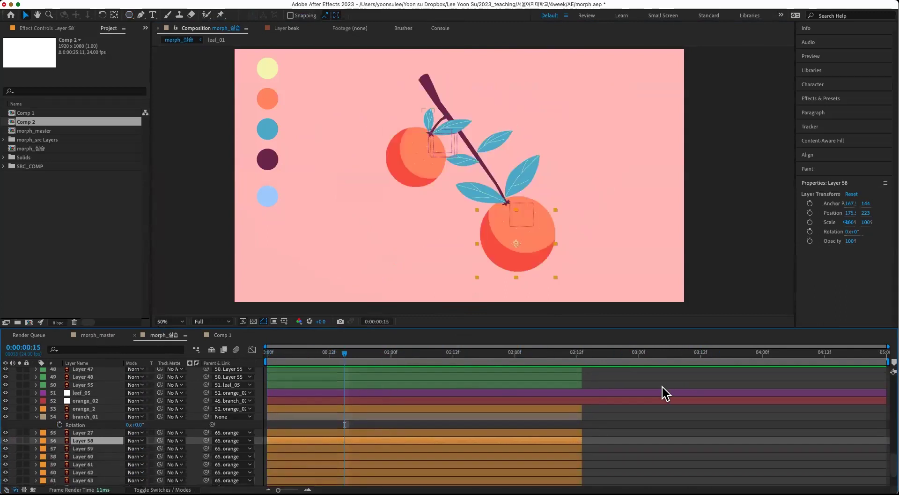
key("super+Up")
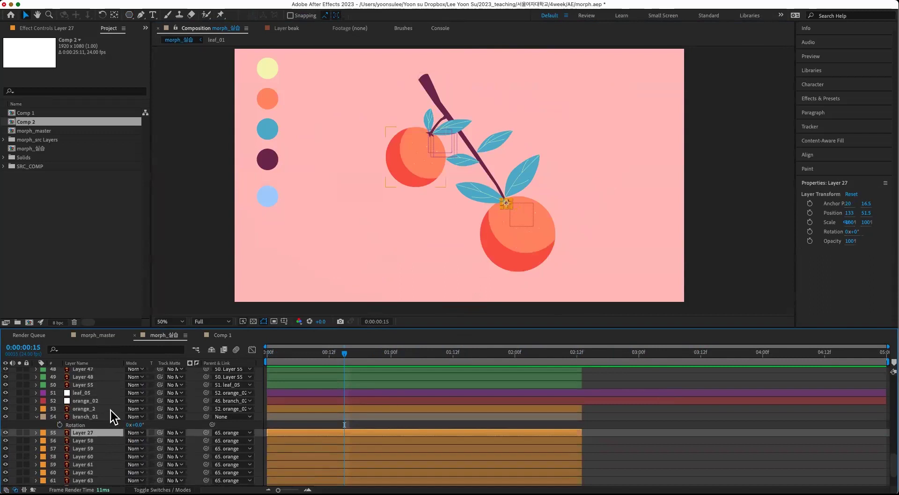
left_click(109, 411)
left_click(103, 477)
scroll(107, 478, "down", 2)
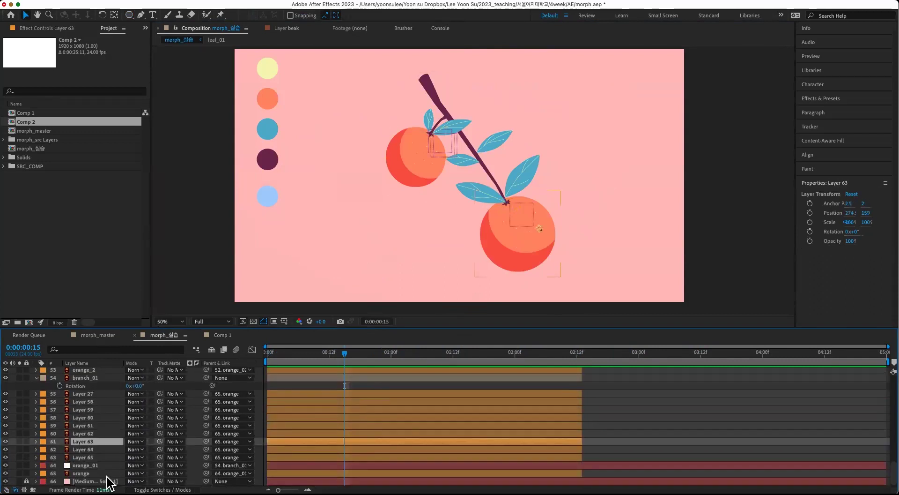
- Try moving the orange_01 null downward to test its linked orange layers, and undo the move
left_click(99, 465)
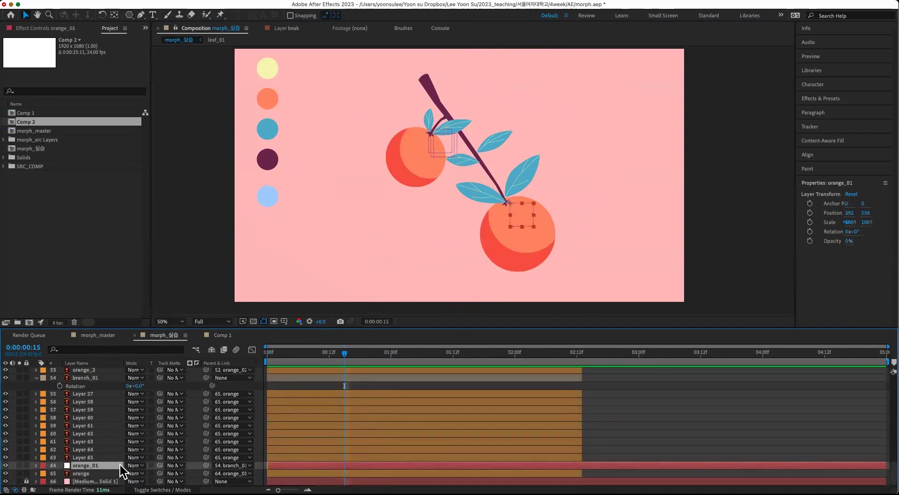
mouse_move(513, 211)
left_mouse_down()
mouse_move(507, 207)
mouse_move(523, 212)
mouse_move(512, 227)
left_mouse_up()
key("super+z")
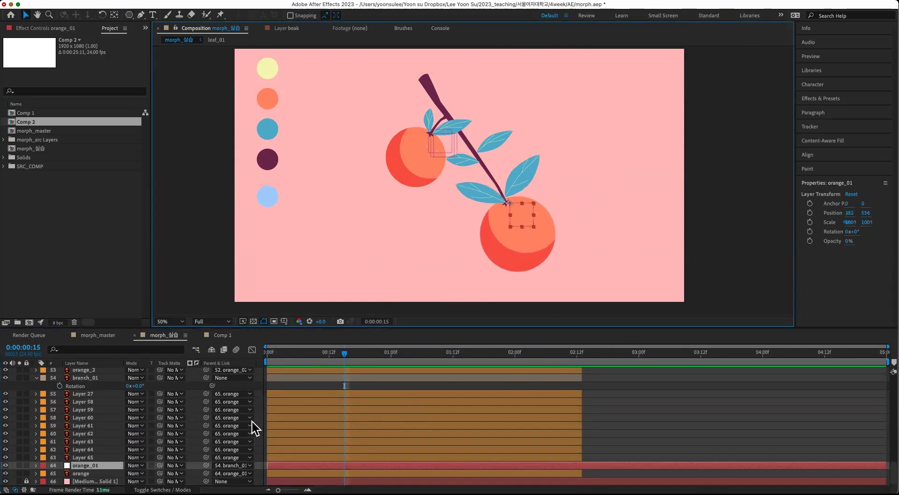
- Try moving the orange_02 null downward to test the upper orange's linked layers, and undo the move
scroll(108, 432, "up", 4)
left_click(101, 439)
left_click(104, 430)
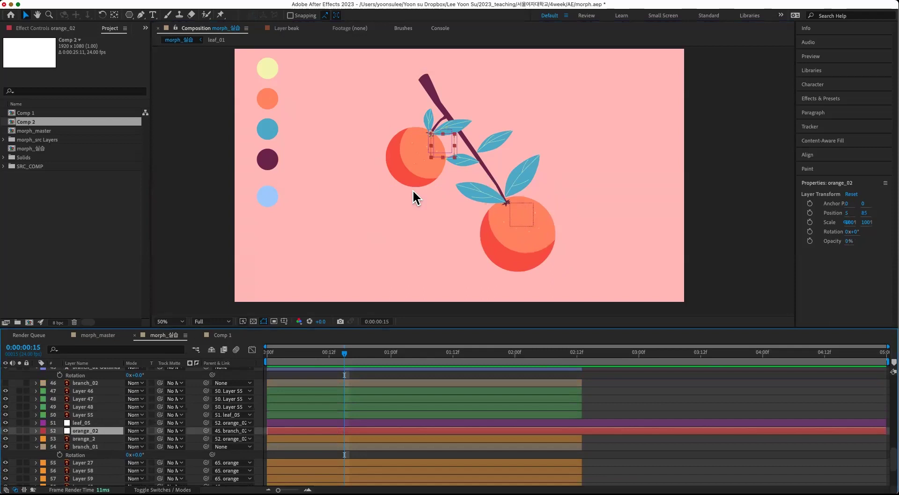
mouse_move(431, 133)
left_mouse_down()
mouse_move(439, 139)
mouse_move(417, 134)
mouse_move(426, 146)
left_mouse_up()
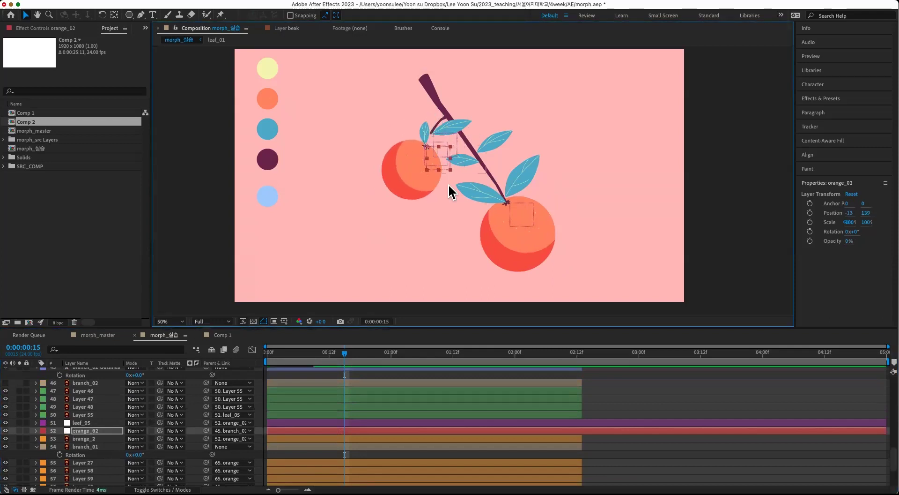
key("super+z")
key("super+Up")
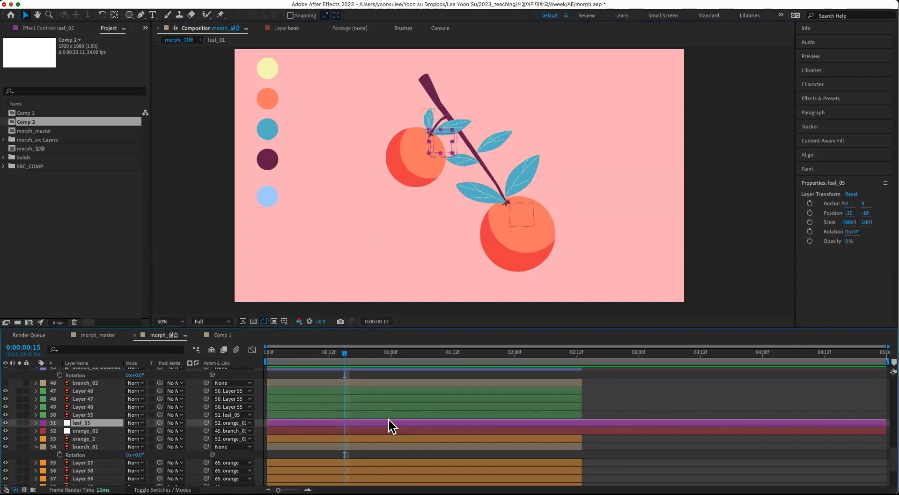
- Try moving Null 3, which controls the leaf beside the upper orange, and undo the move
left_click(102, 446)
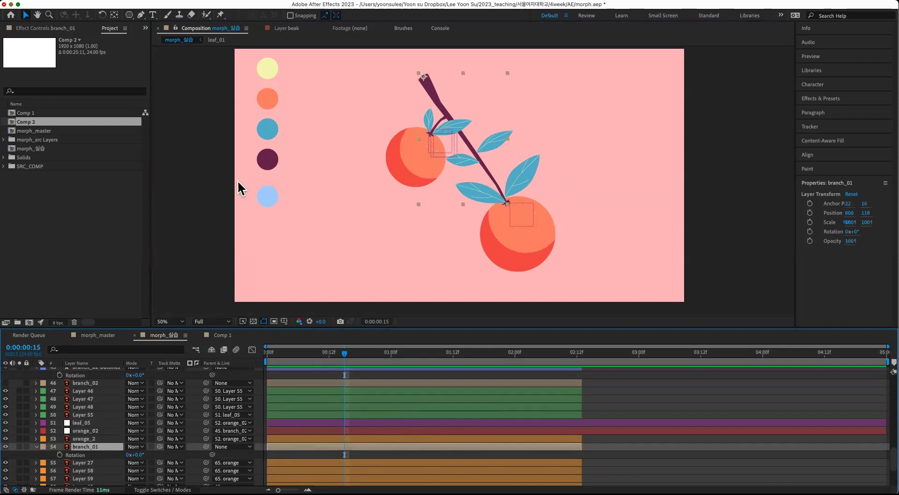
key("period")
key("h")
left_click_drag(437, 123, 436, 160)
key("v")
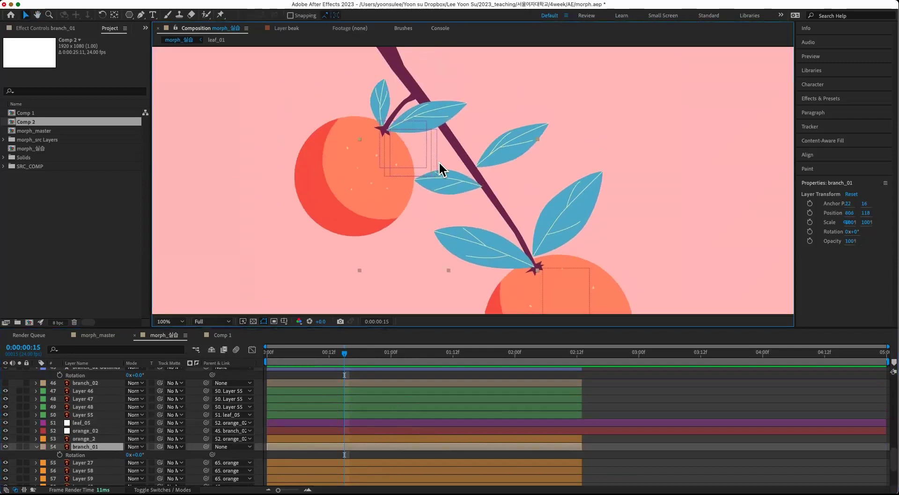
left_click(437, 128)
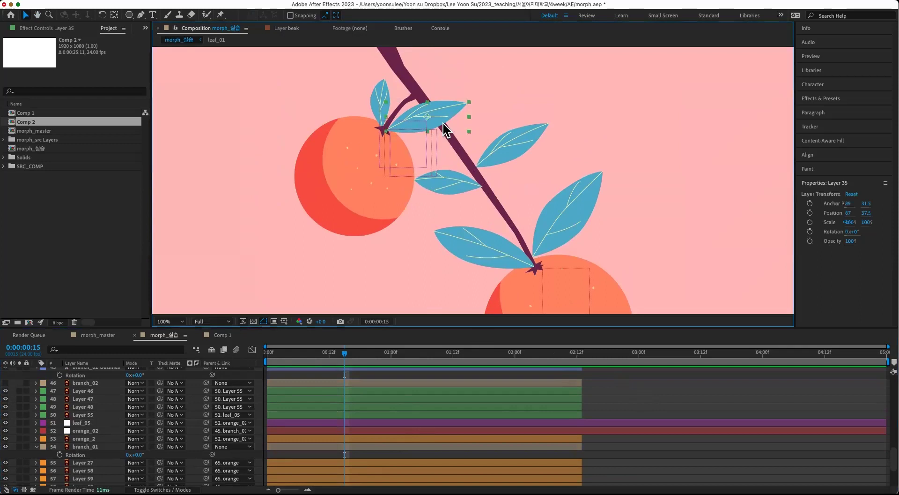
left_click_drag(476, 117, 441, 124)
scroll(365, 413, "up", 8)
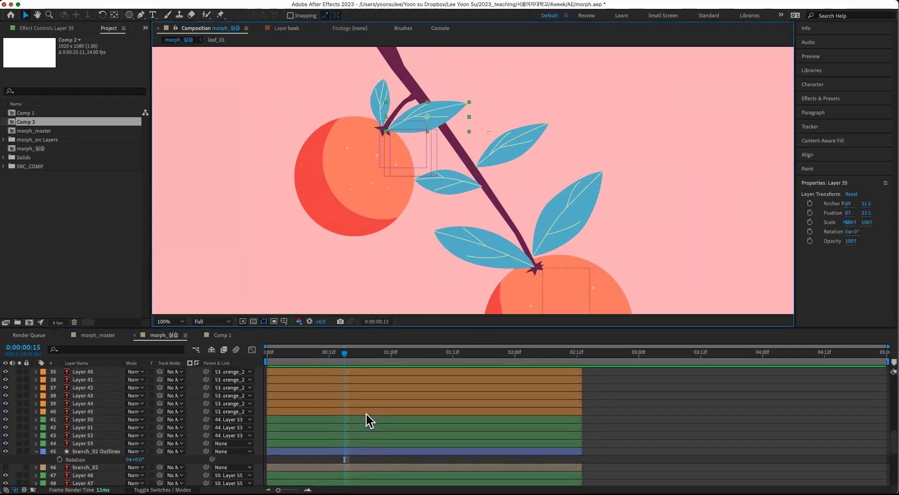
scroll(366, 412, "up", 3)
left_click(101, 454)
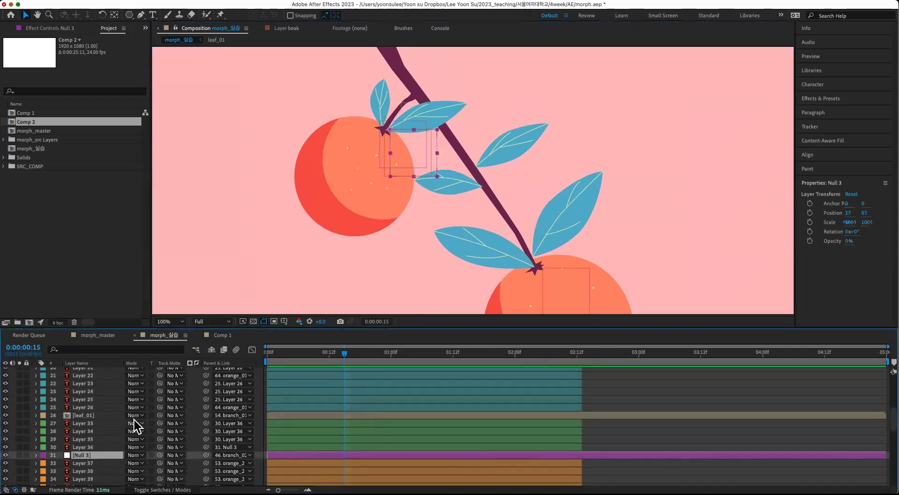
left_click_drag(391, 124, 415, 138)
key("super+z")
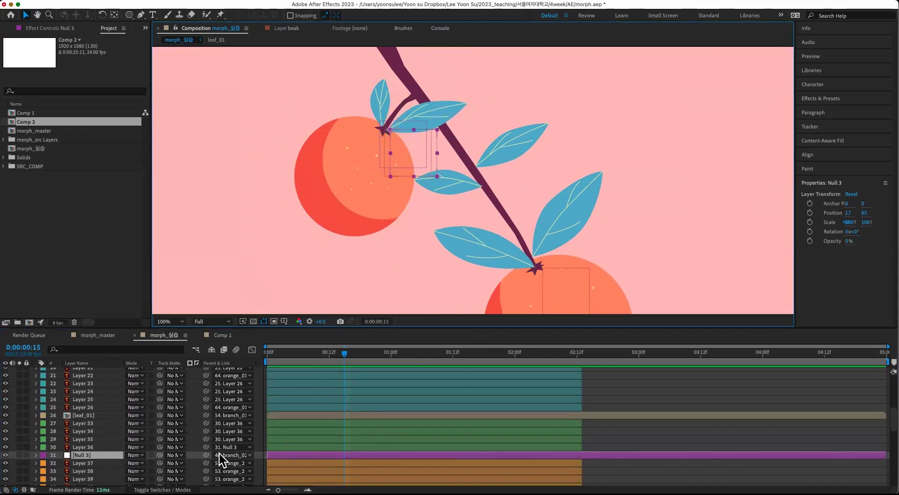
- Parent Null 3 to the orange_02 null instead of branch_02
left_click(244, 454)
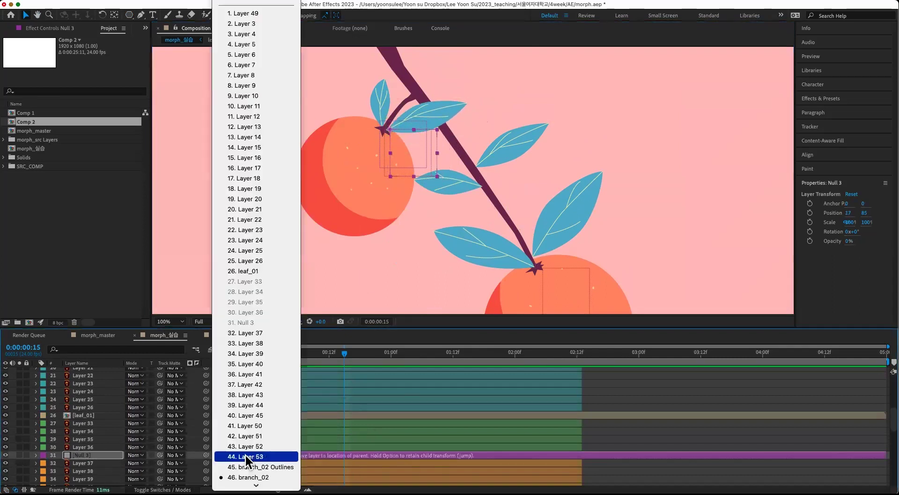
mouse_move(249, 483)
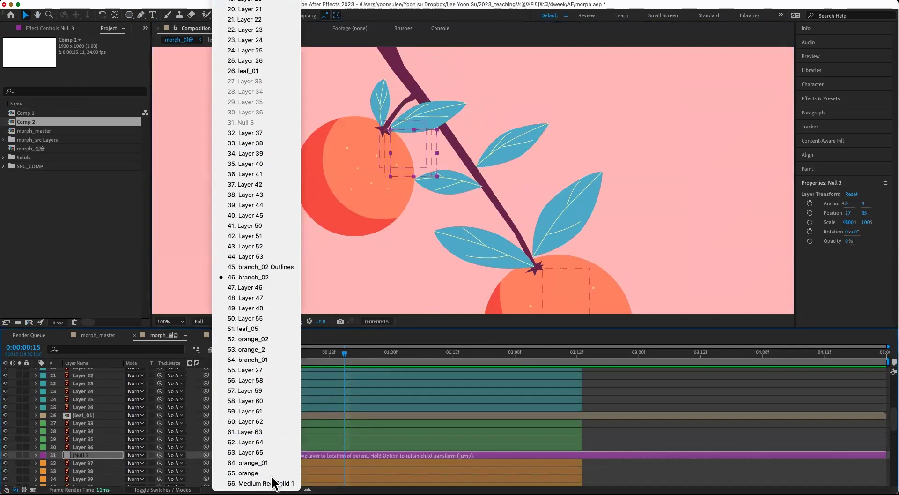
left_click(274, 349)
scroll(260, 449, "down", 10)
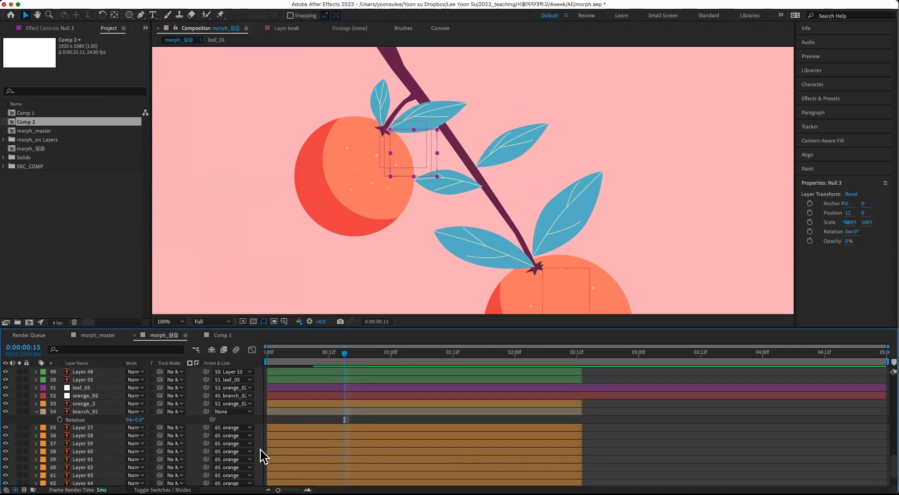
scroll(261, 448, "up", 10)
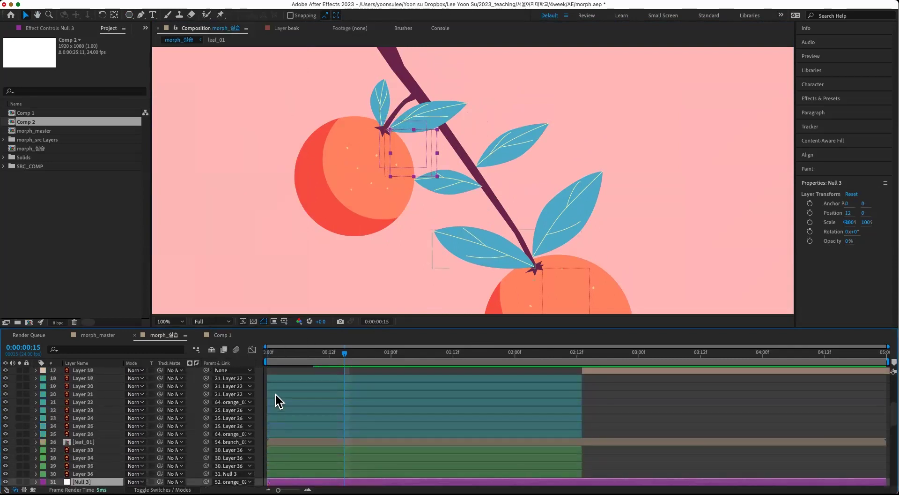
- Try moving the orange_02 null to test the upper orange together with its leaves, and undo the move
scroll(105, 438, "down", 6)
left_click(100, 453)
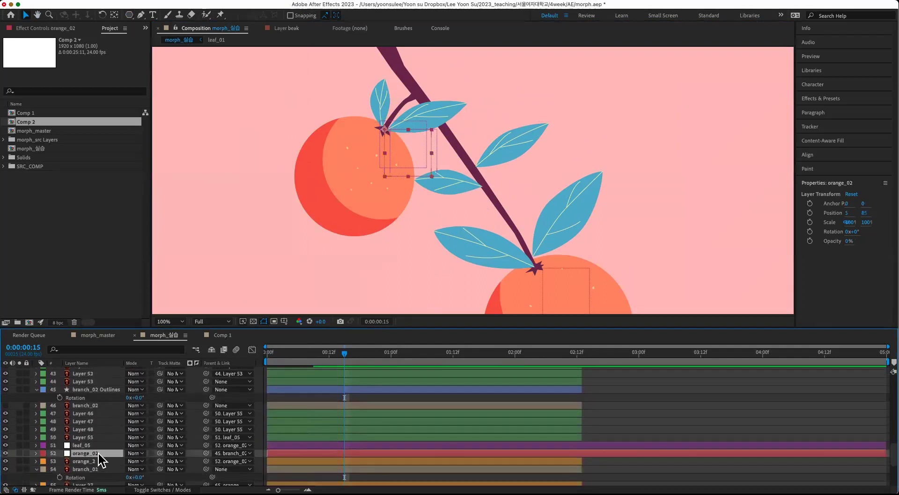
left_click_drag(386, 126, 372, 159)
key("super+z")
- Try moving the branch_02 Outlines layer slightly downward to test its linked orange, and undo the move
scroll(137, 441, "down", 2)
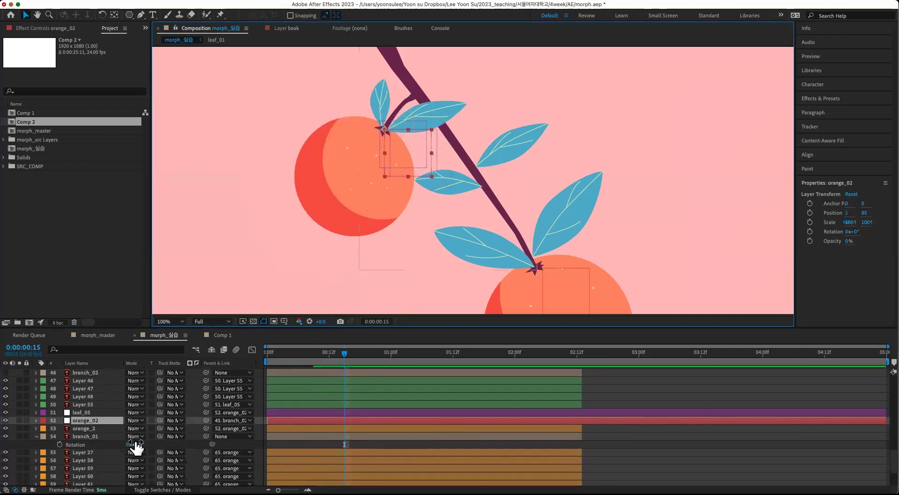
left_click(107, 437)
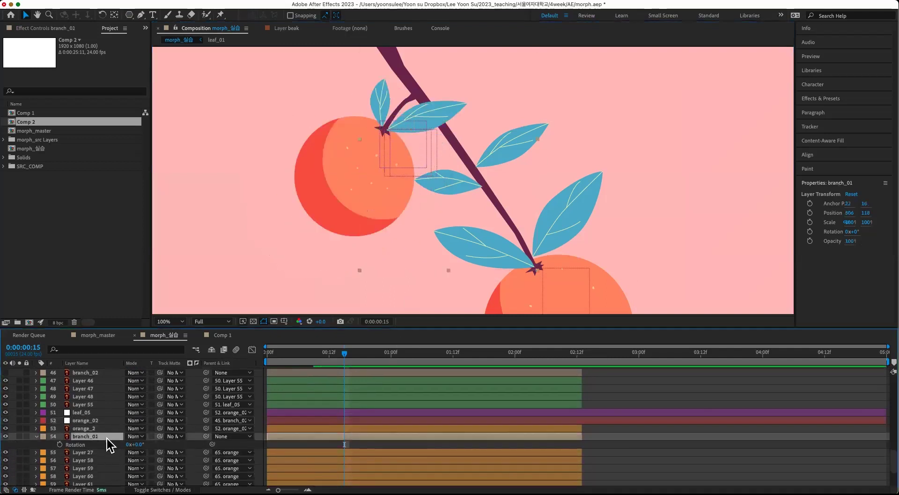
scroll(109, 466, "up", 2)
left_click(107, 457)
scroll(103, 414, "up", 1)
left_click(108, 414)
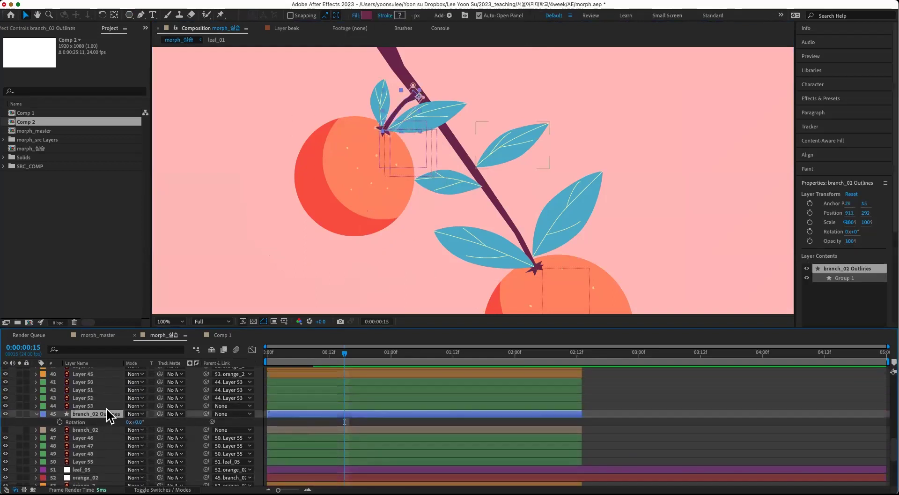
left_click_drag(394, 107, 400, 115)
key("super+z")
- Check the orange_02 null, try nudging its parent branch_02 Outlines upward, and undo the nudge
scroll(126, 464, "down", 1)
left_click(111, 464)
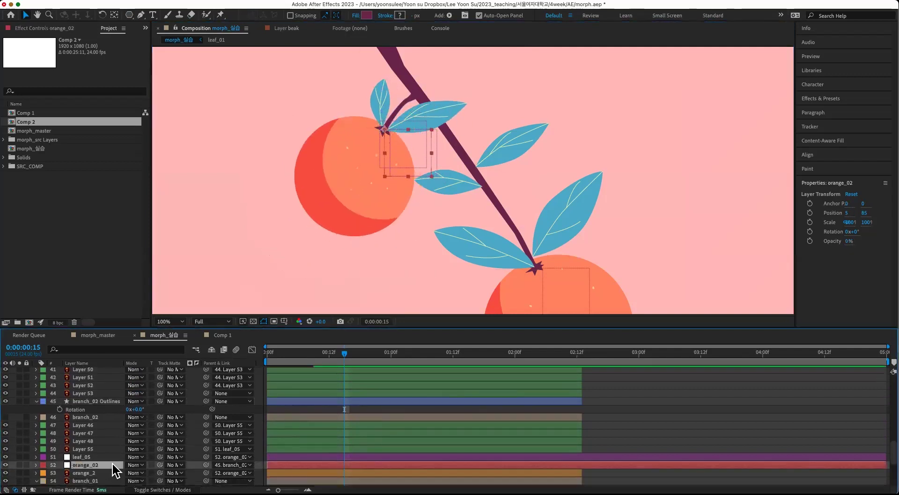
left_click(117, 401)
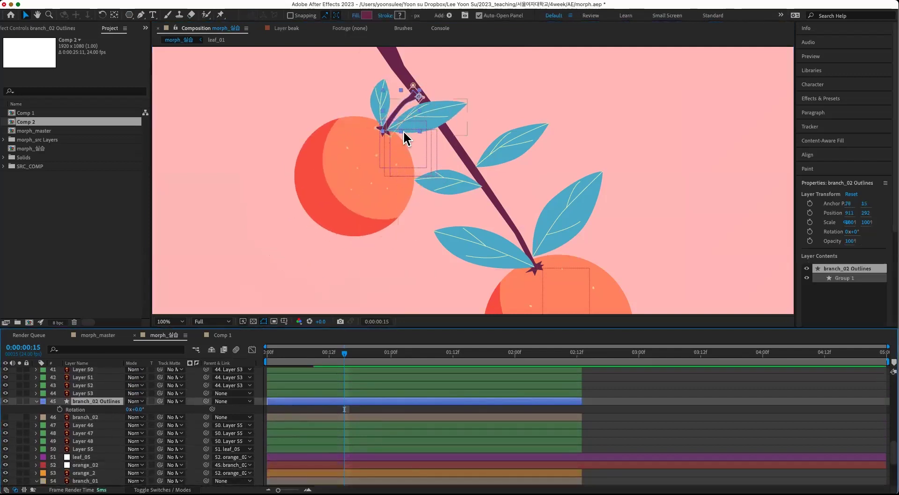
left_click_drag(397, 113, 396, 109)
key("super+z")
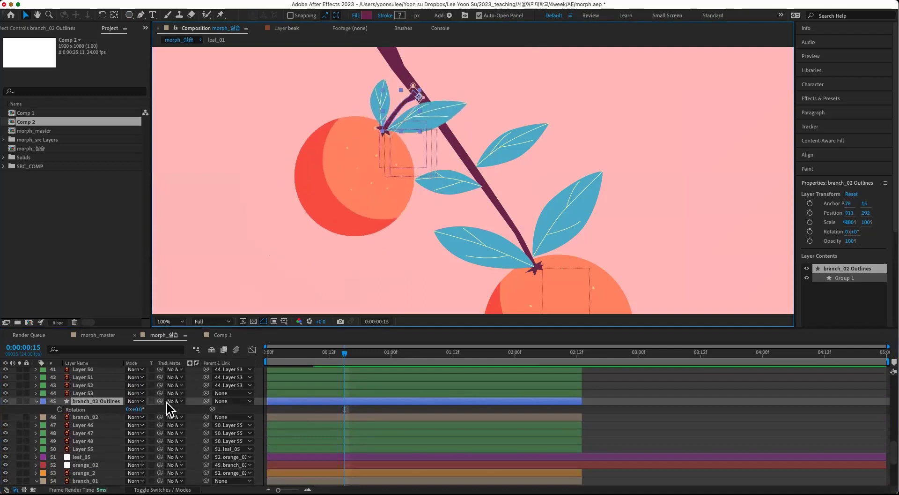
- Try moving the branch_01 layer downward to test which parts are attached to it, and undo the move
scroll(197, 469, "down", 3)
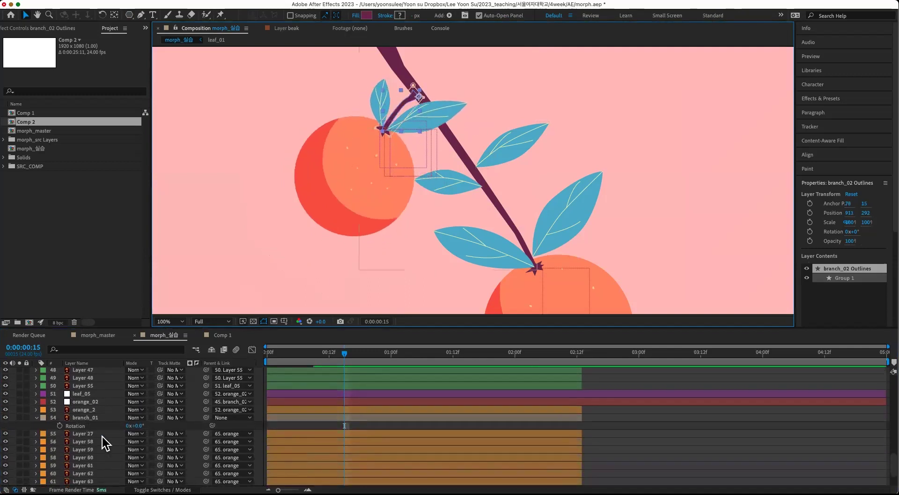
left_click(94, 417)
left_click_drag(510, 224, 508, 251)
key("super+z")
scroll(191, 438, "up", 3)
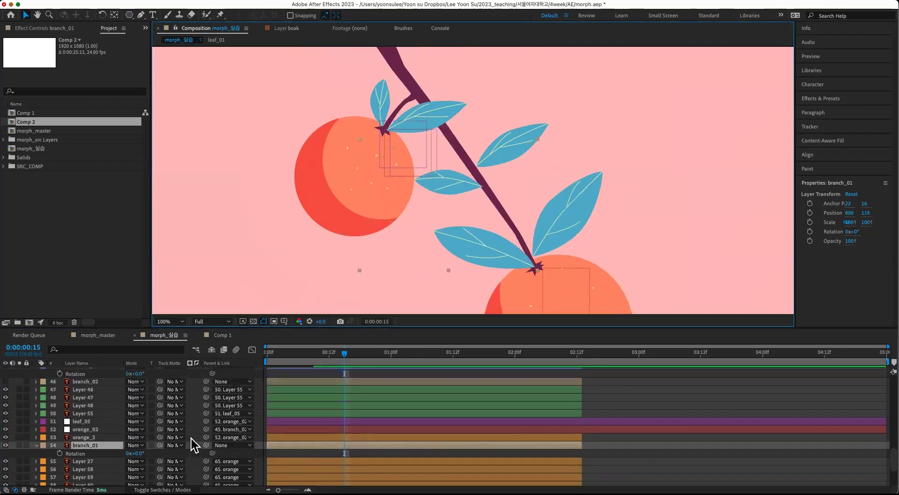
- Parent the branch_02 Outlines layer to branch_01
left_click(101, 401)
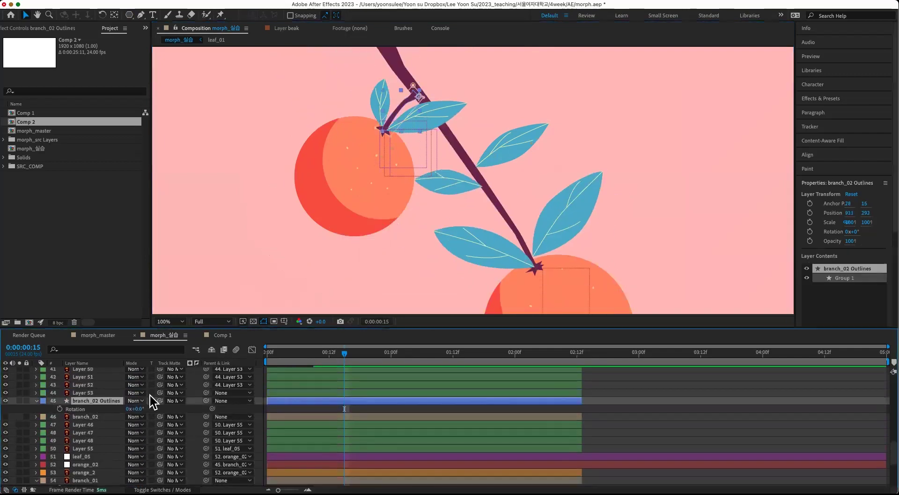
left_click(237, 401)
left_click(207, 406)
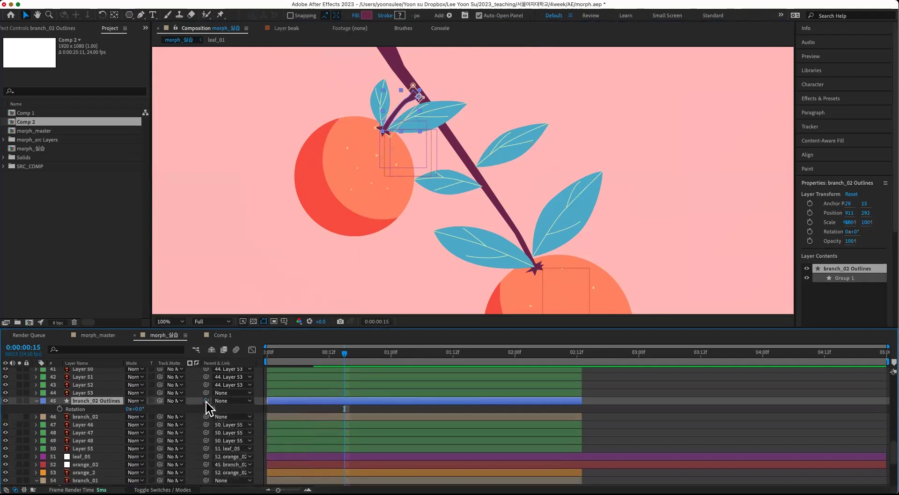
left_click_drag(206, 401, 93, 480)
- Try rotating branch_01 to -14° to test the attached branch and oranges, and undo the rotation
key("comma")
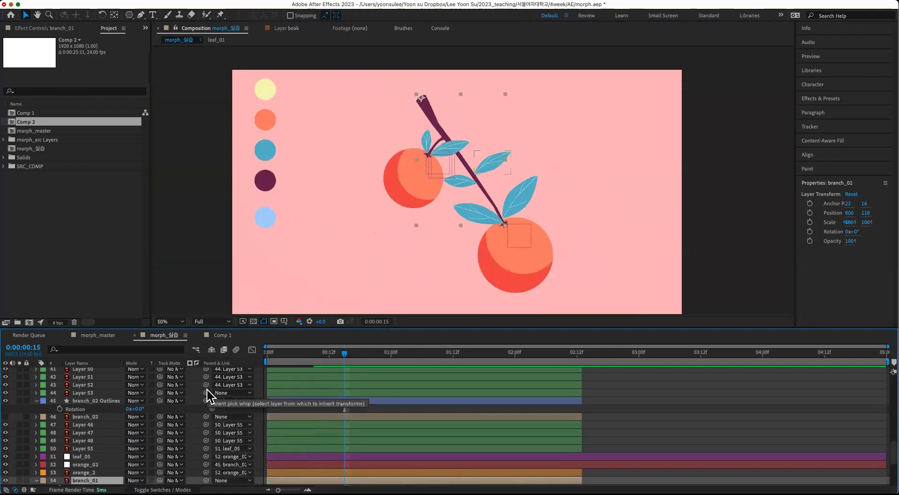
scroll(220, 472, "down", 2)
left_click_drag(143, 469, 104, 468)
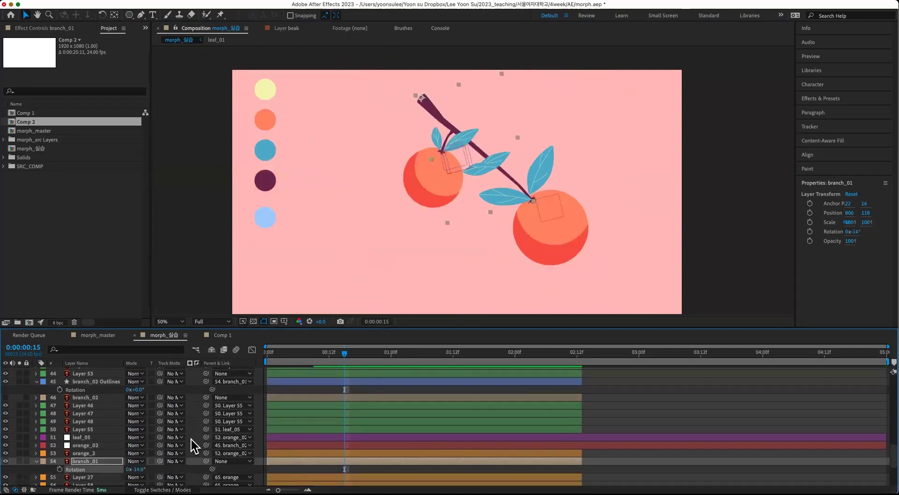
key("super+z")
- Try moving Layer 52 and Layer 53 of the leaf midway along the main branch, and undo the moves
left_click(550, 240)
left_click(502, 156)
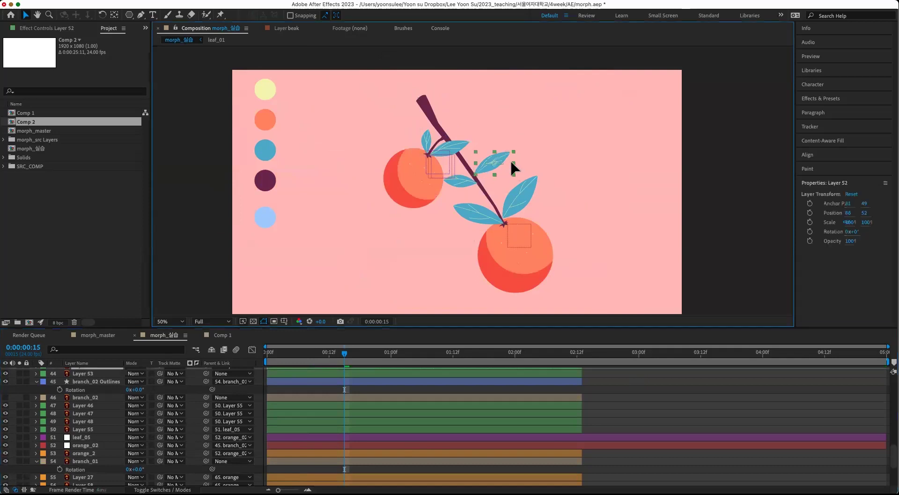
scroll(181, 405, "up", 5)
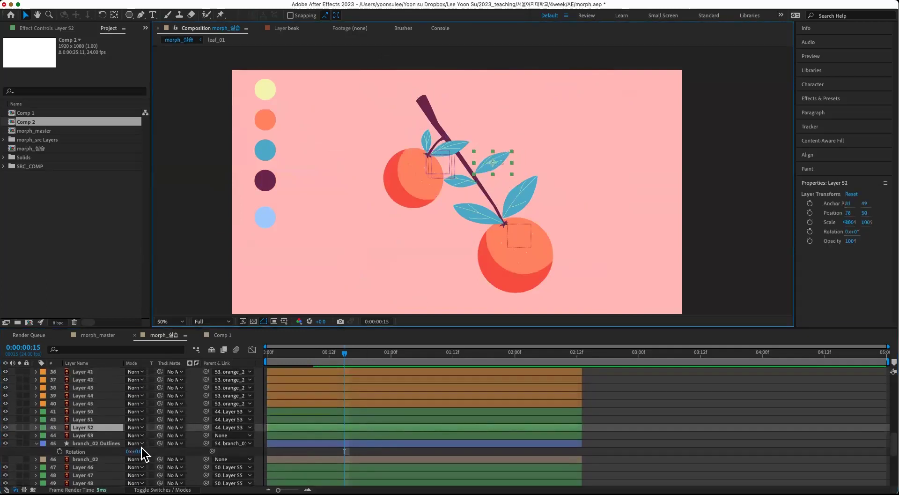
left_click(94, 435)
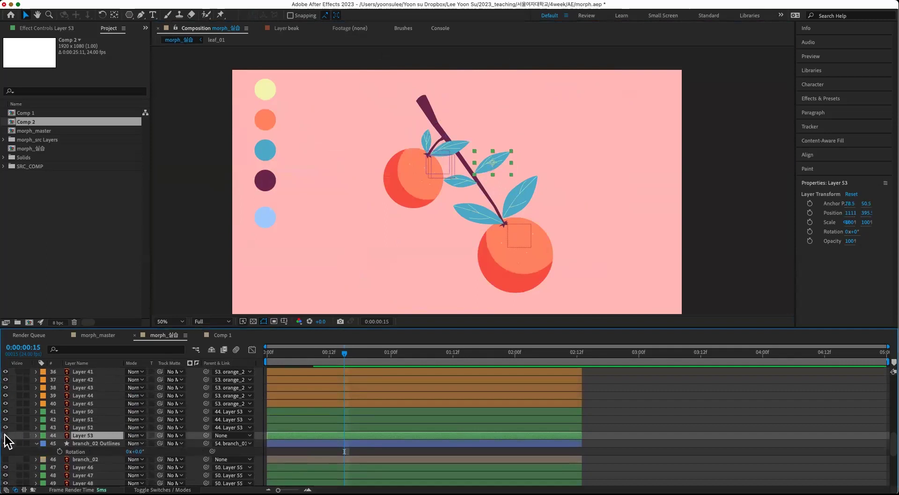
left_click_drag(499, 159, 505, 160)
key("super+z")
- Parent the leaf's Layer 53 to branch_01
left_click(220, 436)
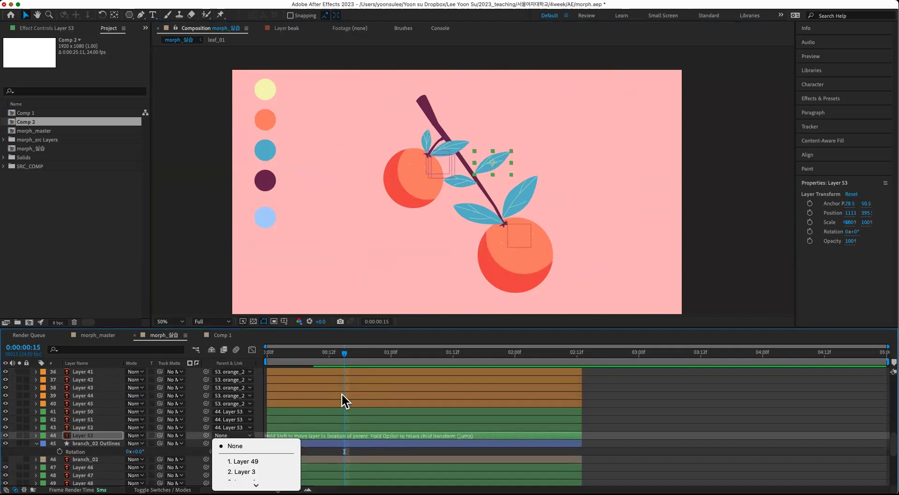
mouse_move(259, 483)
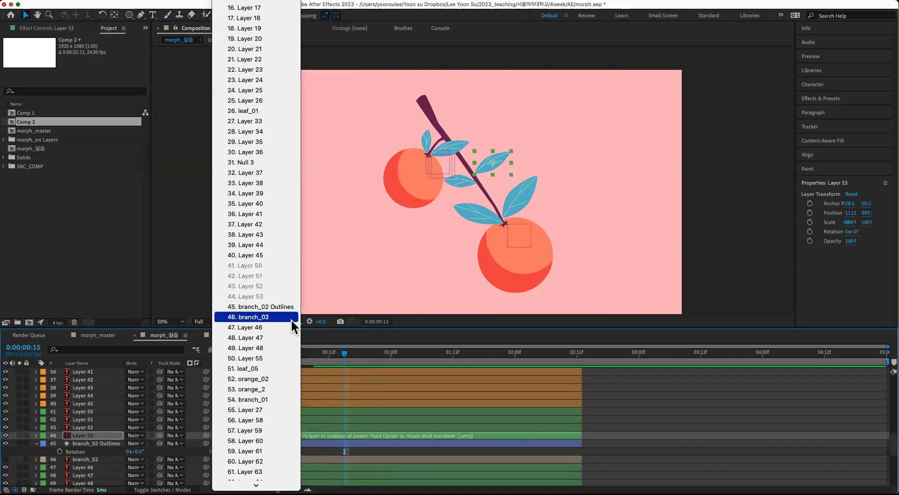
left_click(279, 398)
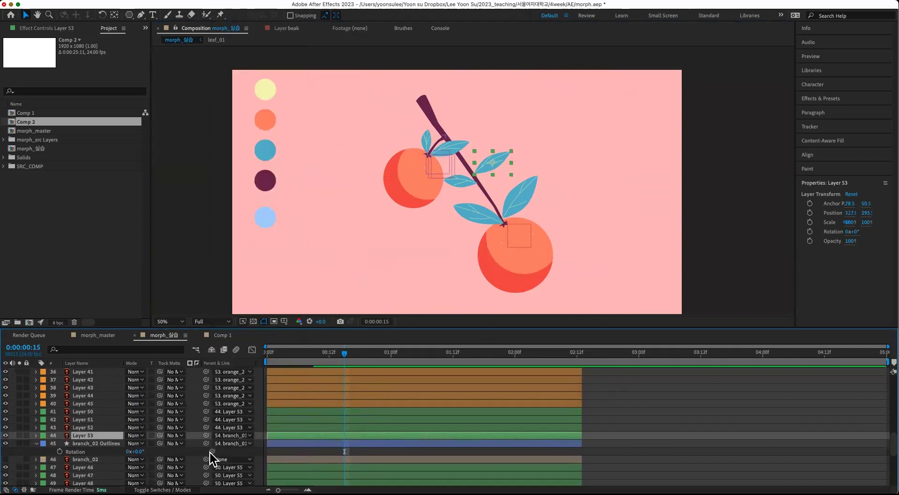
- Try rotating branch_01 to test that the newly linked leaf follows, and undo the rotation
scroll(209, 451, "down", 5)
left_click_drag(136, 429, 187, 424)
key("super+z")
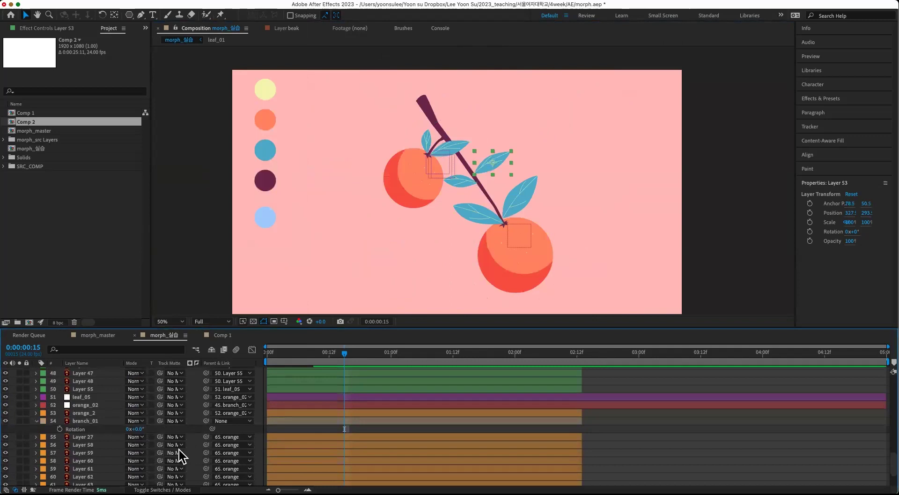
- Clear the layer selection and return to the composition's first frame
left_click(641, 445)
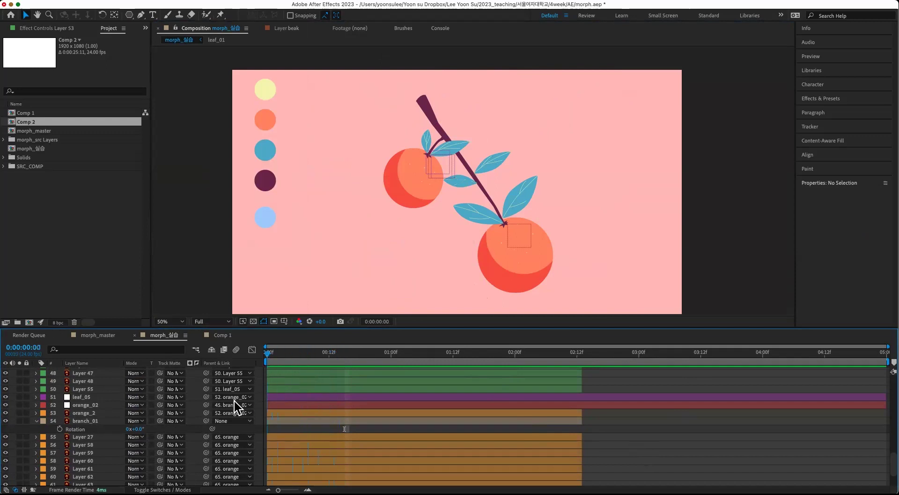
left_click_drag(584, 281, 555, 246)
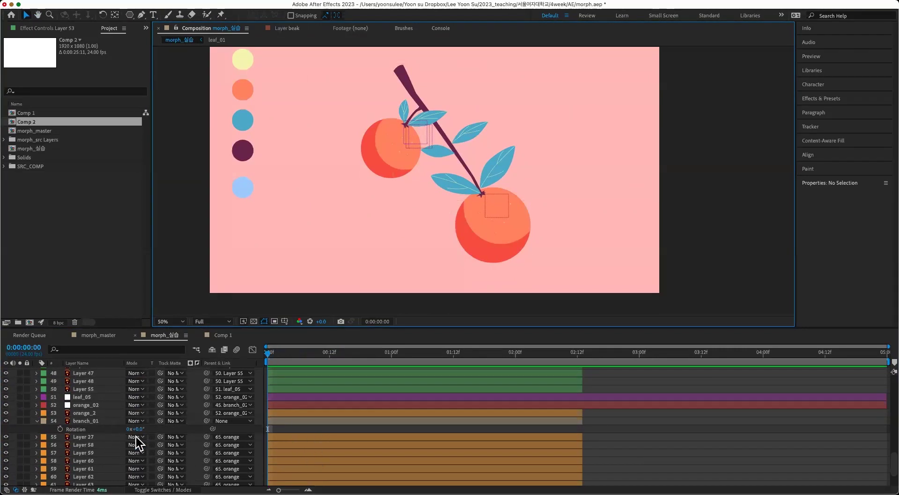
- Identify the lower orange's base layer by toggling the orange layer's visibility and trying a move, and undo the move
scroll(114, 464, "down", 3)
left_click(108, 457)
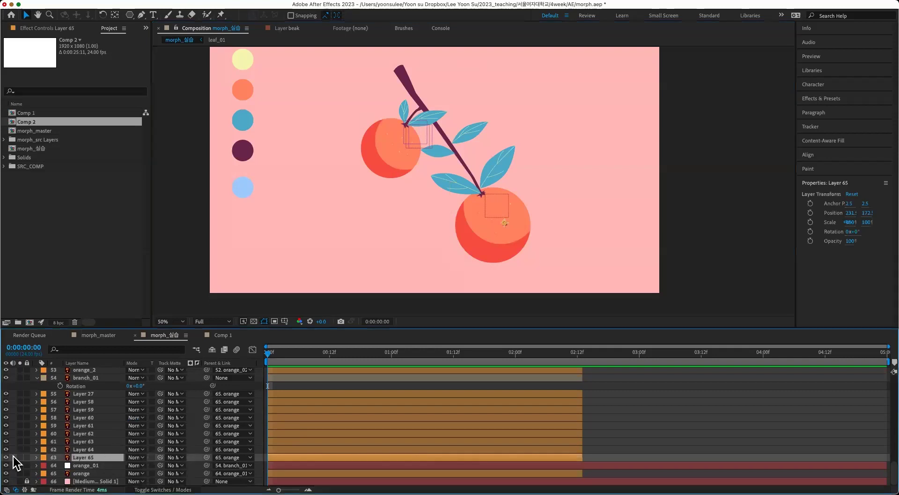
left_click(106, 473)
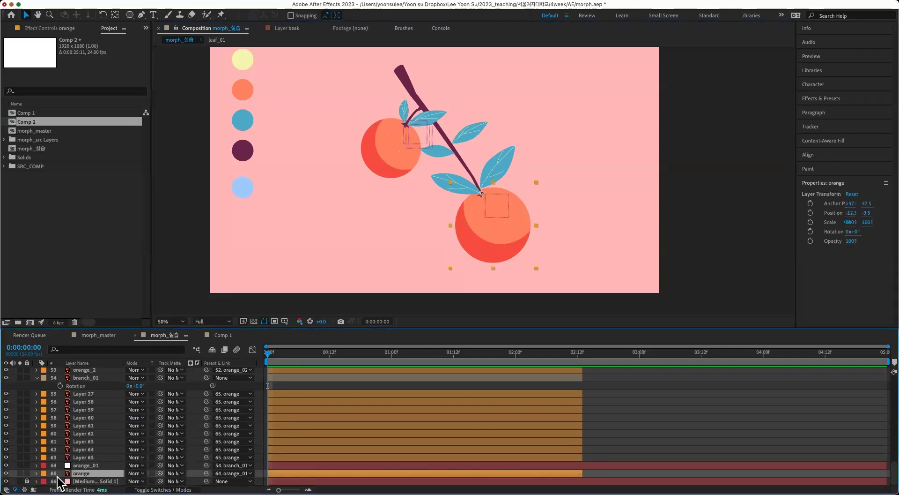
left_click(6, 473)
left_click(6, 473)
mouse_move(520, 217)
left_mouse_down()
mouse_move(533, 214)
mouse_move(530, 229)
left_mouse_up()
key("super+z")
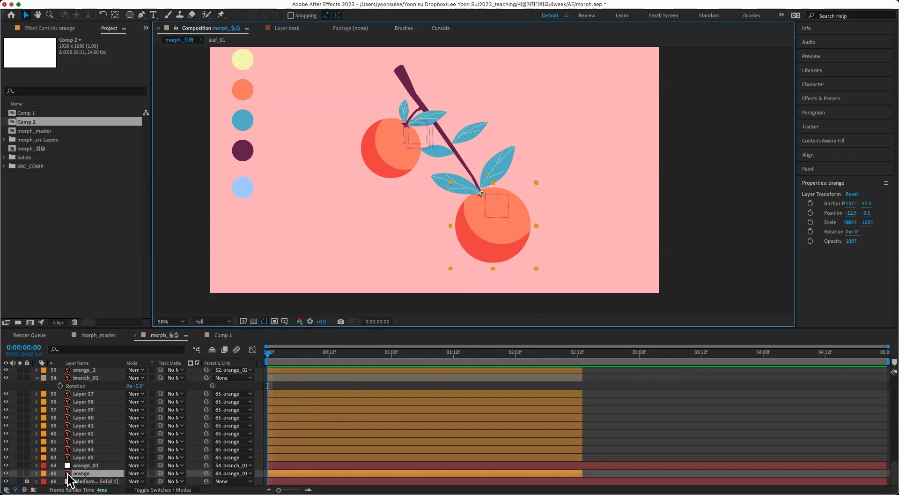
- Create shapes from the orange vector layer and filter the timeline for "path" properties
right_click(96, 478)
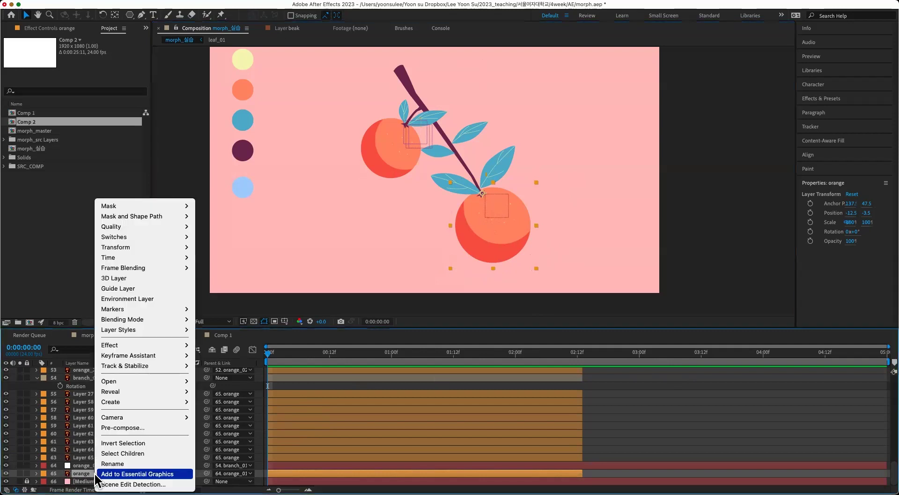
mouse_move(184, 401)
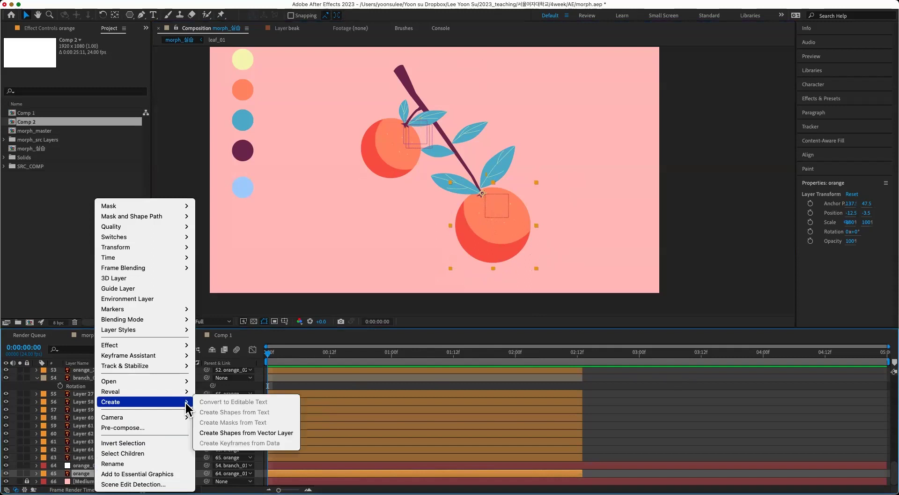
left_click(291, 432)
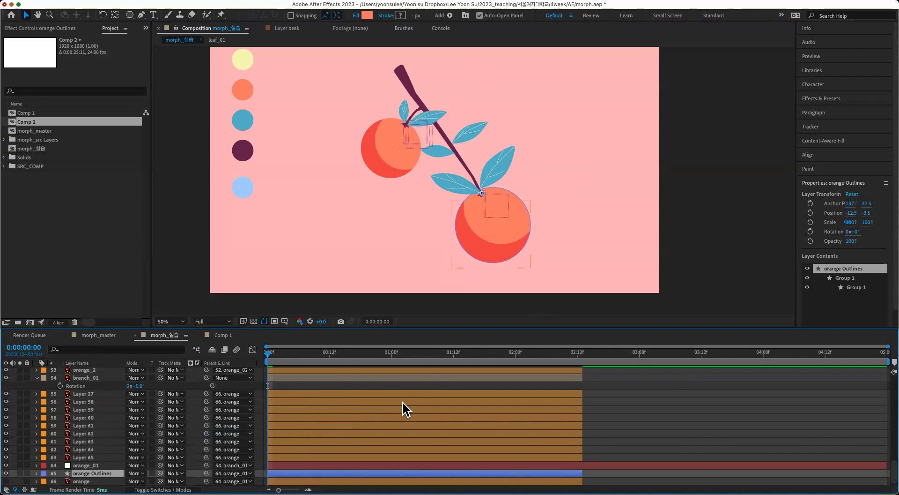
scroll(402, 401, "down", 1)
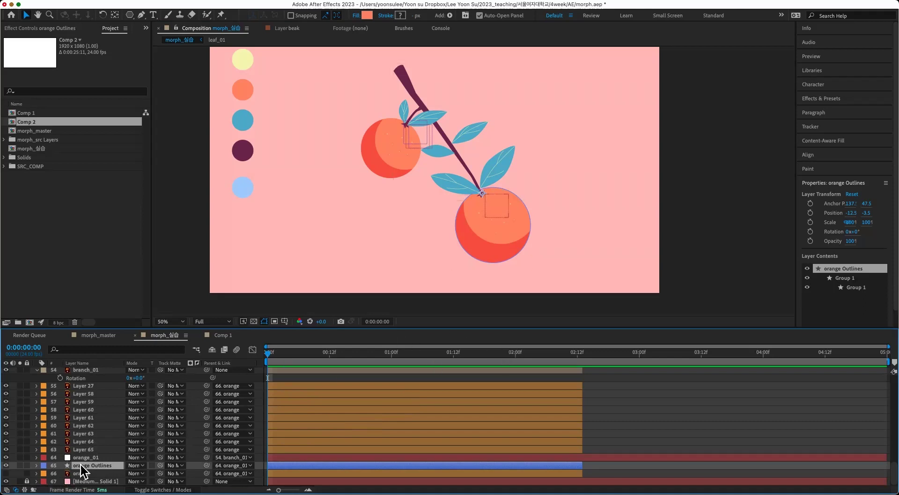
left_click(99, 349)
type("pat")
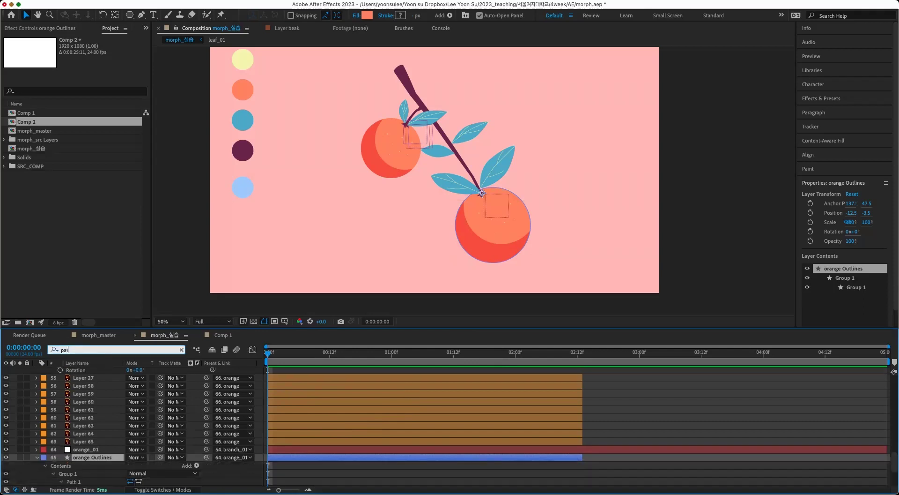
- Check which paths in orange Outlines form the circle, and delete the nested Group 1 inside the parent Group 1
left_click(78, 472)
left_click(79, 479)
left_click(61, 481)
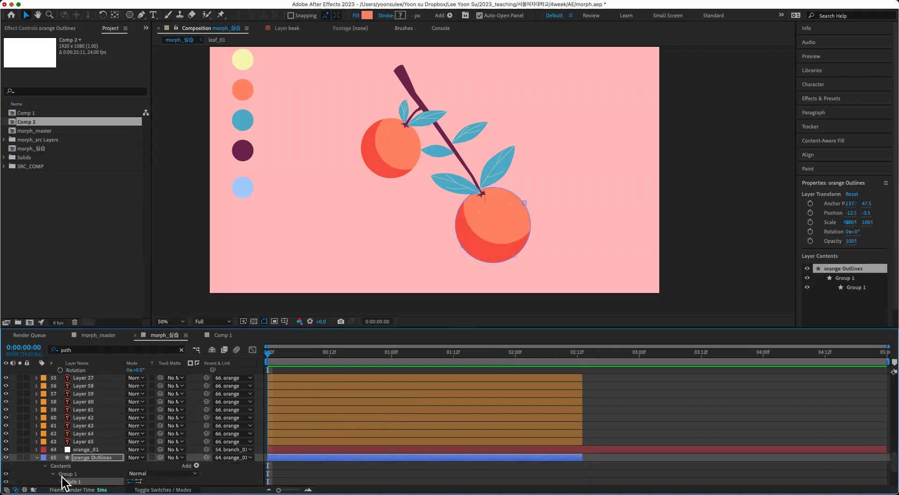
scroll(95, 477, "down", 3)
left_click(92, 434)
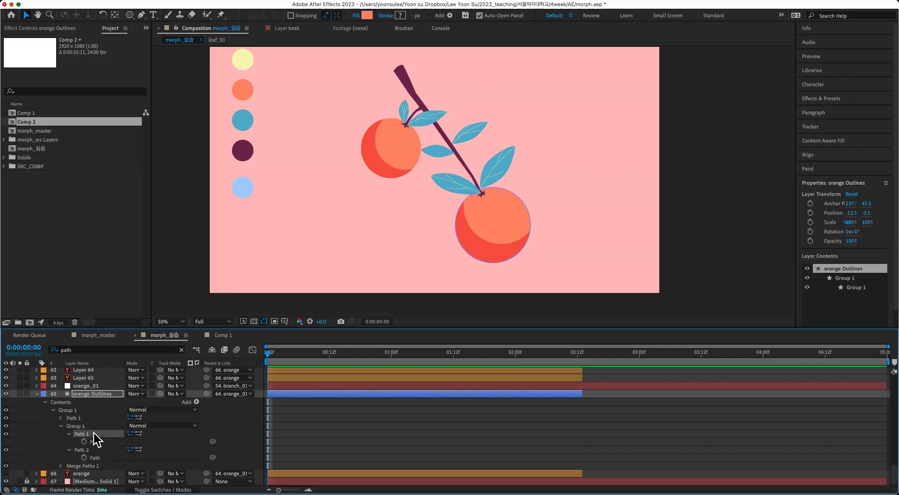
left_click(498, 261)
left_click(500, 268)
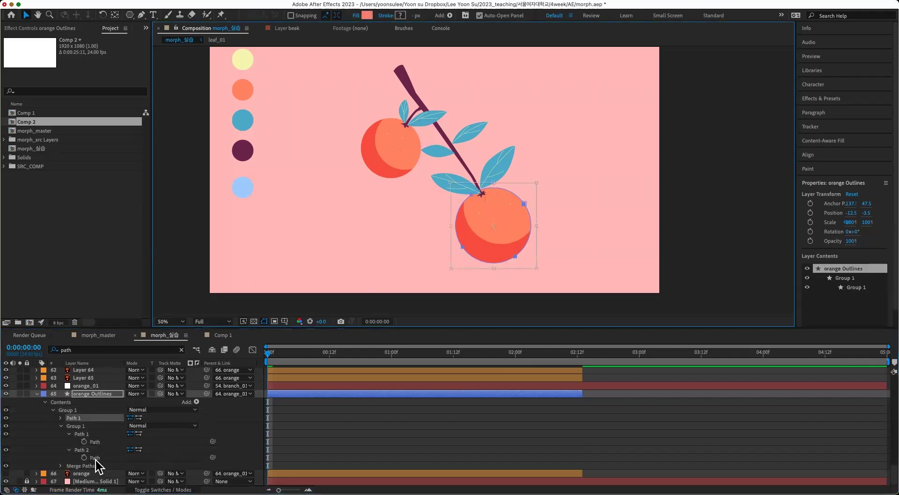
left_click(60, 417)
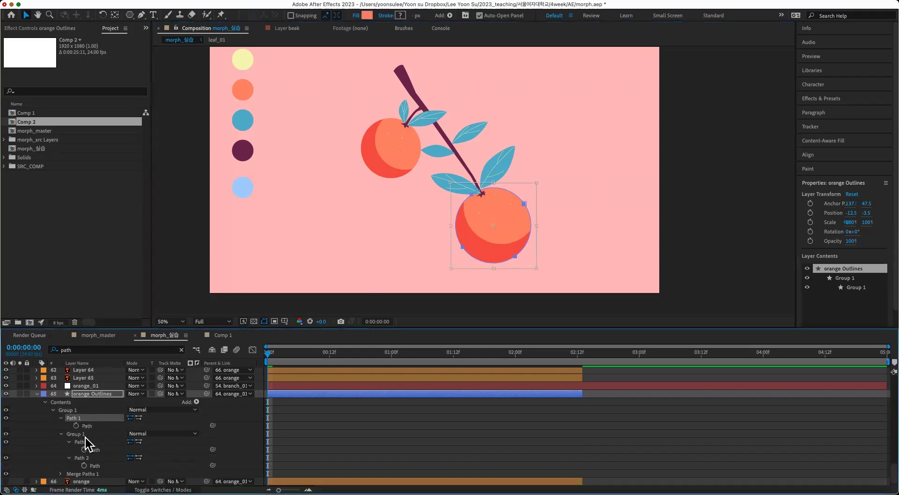
left_click(96, 433)
key("Delete")
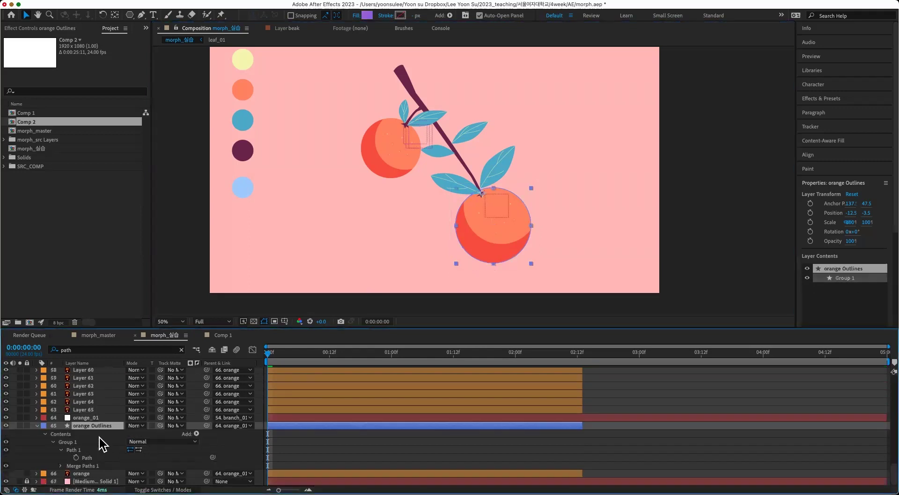
- Keyframe the Path of Path 1 in orange Outlines, and place the keyframe at 0:00:01:12
left_click(89, 458)
left_click(76, 457)
left_click_drag(268, 457, 453, 457)
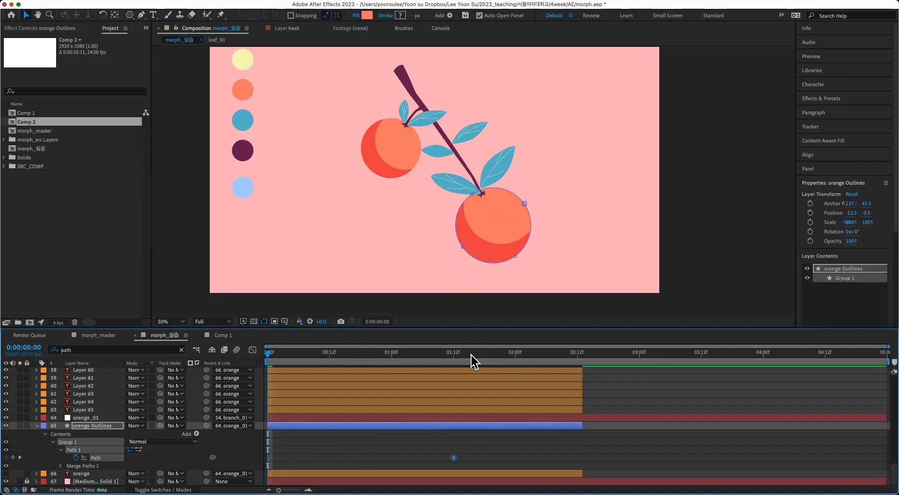
left_click_drag(457, 352, 453, 353)
- At 0:00:02:19, identify the bird's body layer, Layer 18, by toggling its visibility, and create shapes from its vector layer
scroll(710, 402, "up", 15)
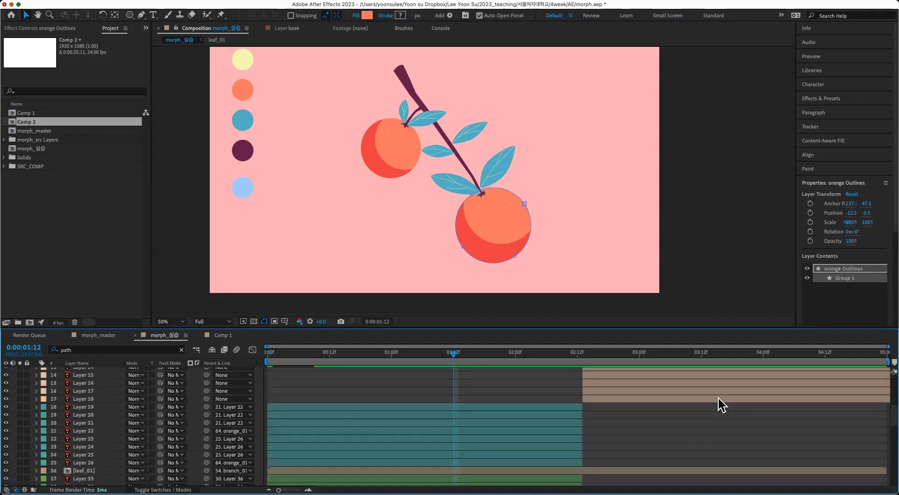
left_click(614, 352)
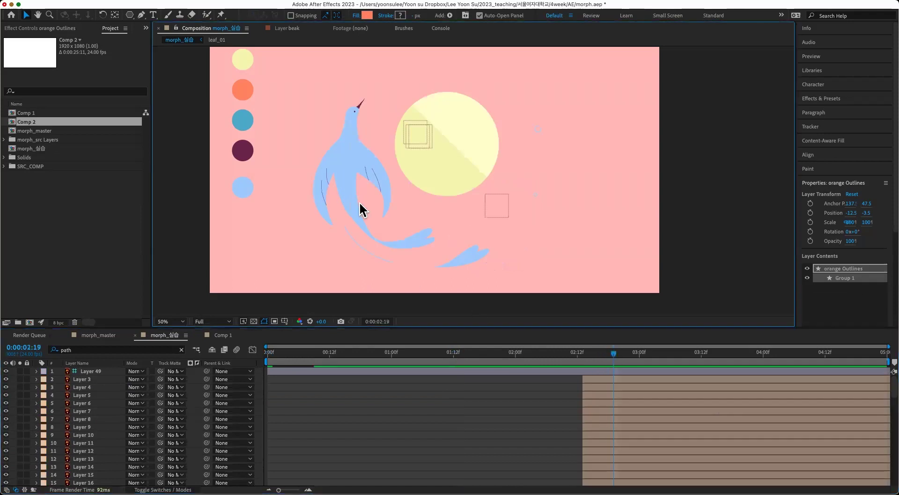
left_click(452, 444)
scroll(669, 434, "down", 5)
left_click(661, 416)
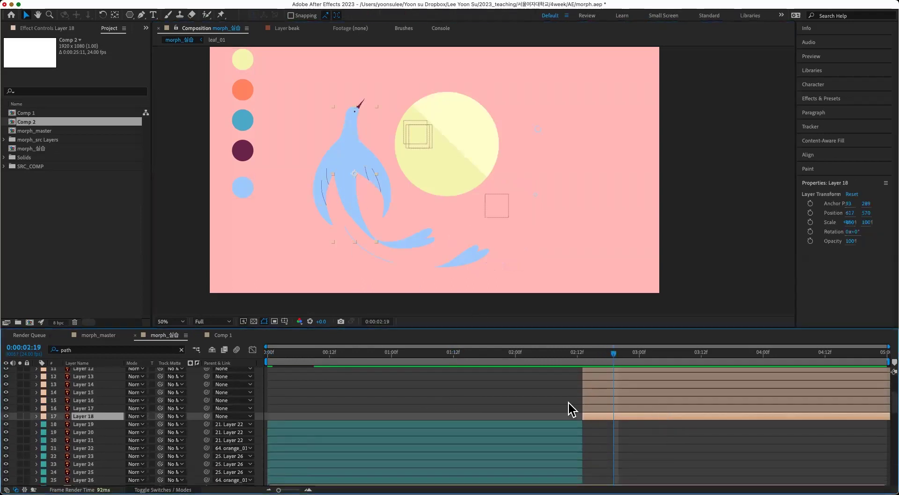
left_click(6, 416)
left_click(6, 416)
left_click(6, 416)
left_click(6, 416)
right_click(110, 418)
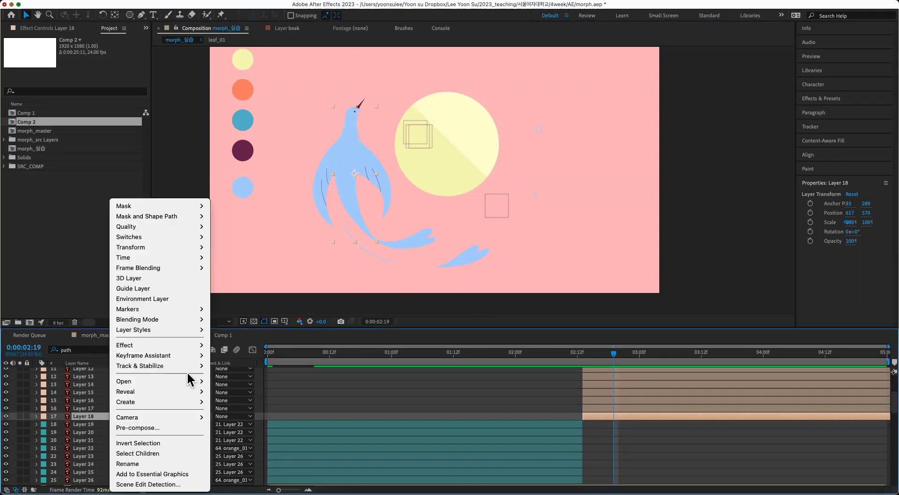
mouse_move(140, 401)
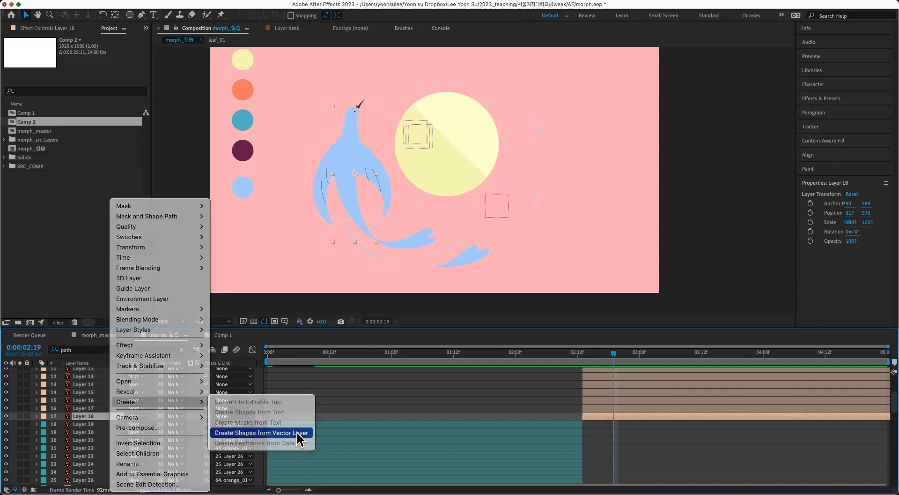
left_click(296, 431)
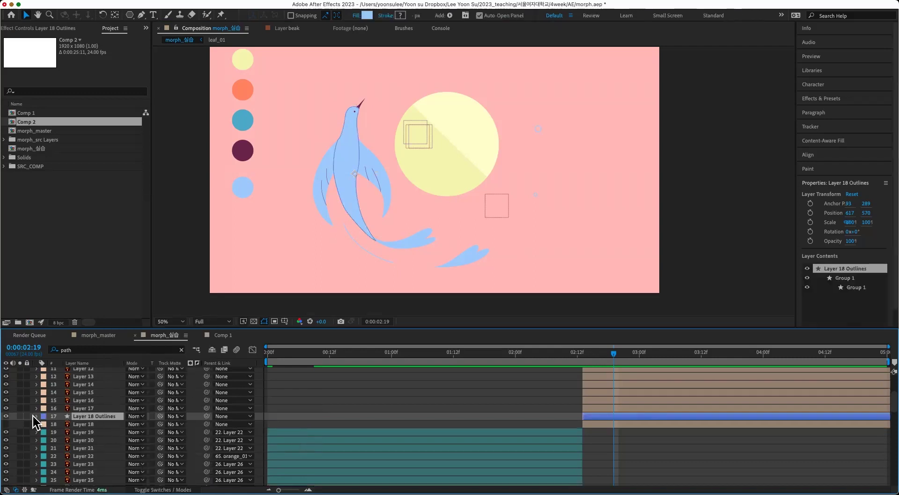
- Reveal the path properties of Layer 18 Outlines and keyframe the outer Path 1's Path at 0:00:02:19
left_click(117, 349)
key("Return")
left_click(102, 447)
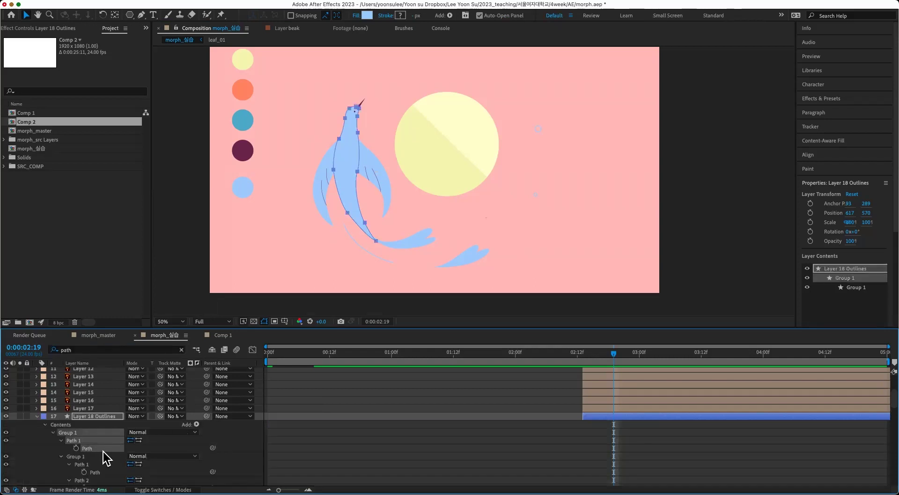
scroll(105, 449, "down", 3)
left_click(76, 420)
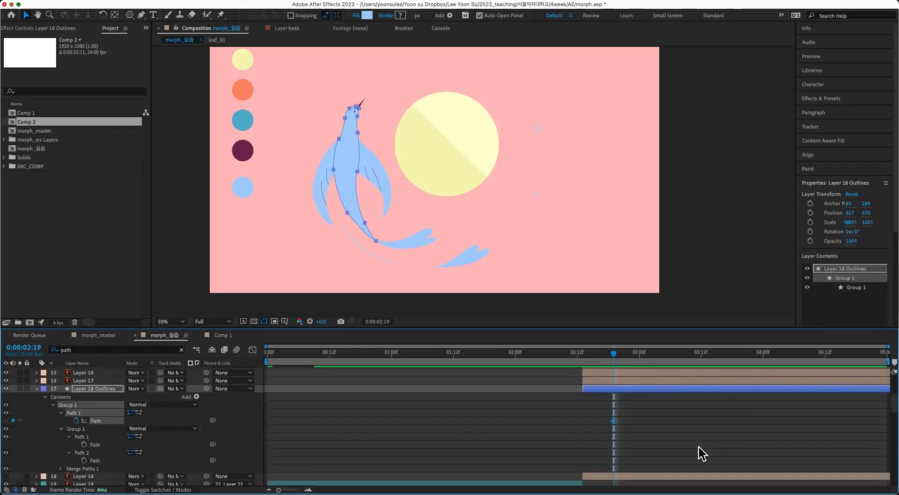
- Paste the bird body's copied path onto the Path property of orange Outlines at 0:00:02:05, undoing the paste that lands as a separate group
scroll(647, 439, "down", 15)
left_click_drag(536, 369, 542, 358)
left_click(541, 355)
key("k")
left_click(543, 425)
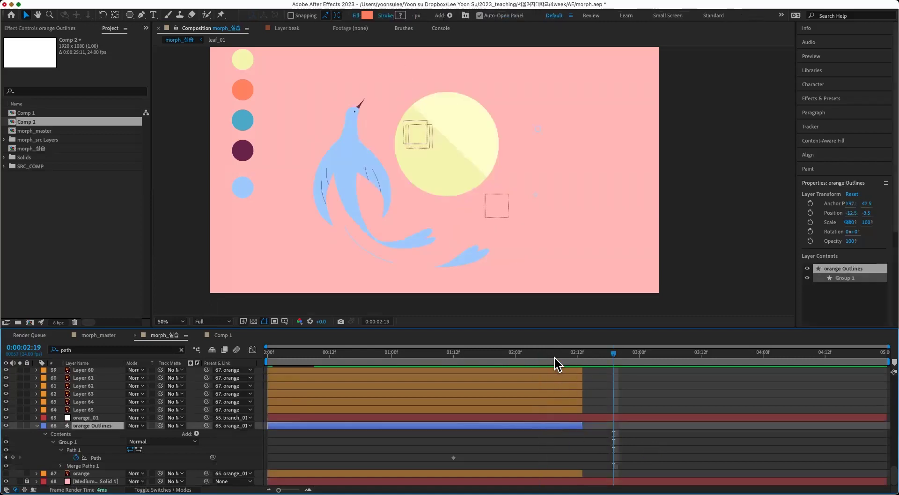
left_click(542, 355)
key("super+v")
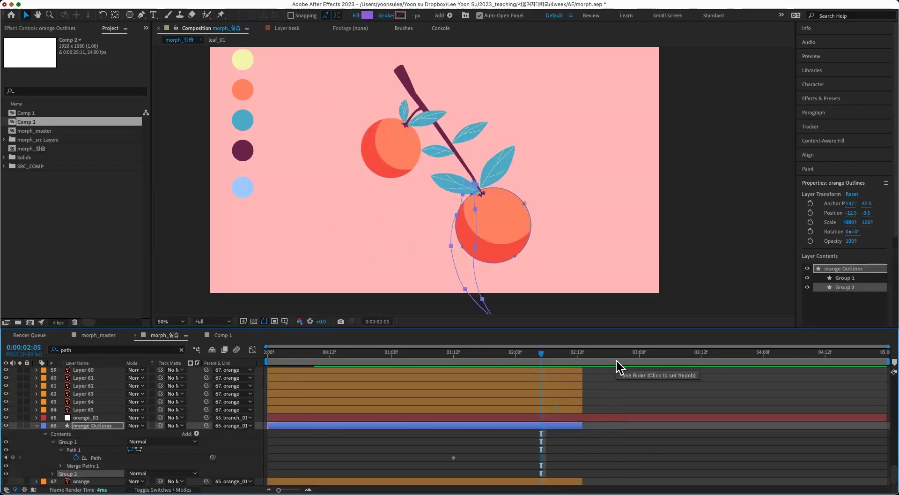
key("super+z")
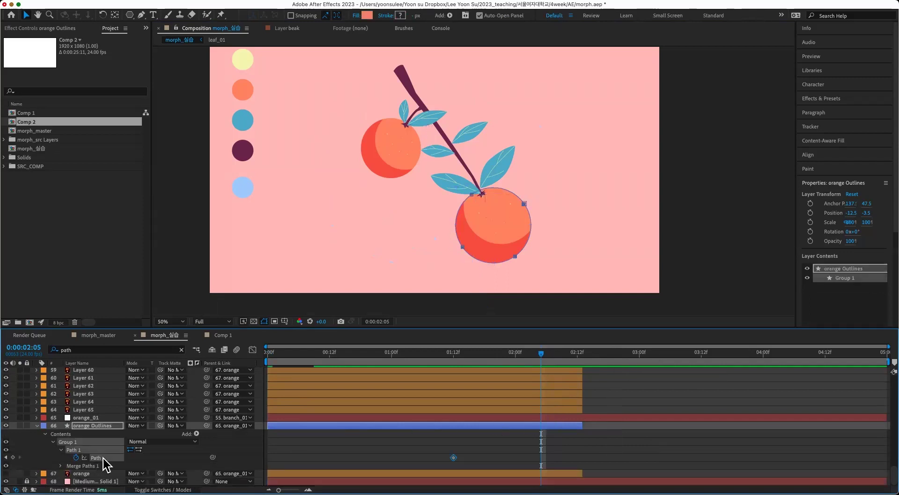
key("super+v")
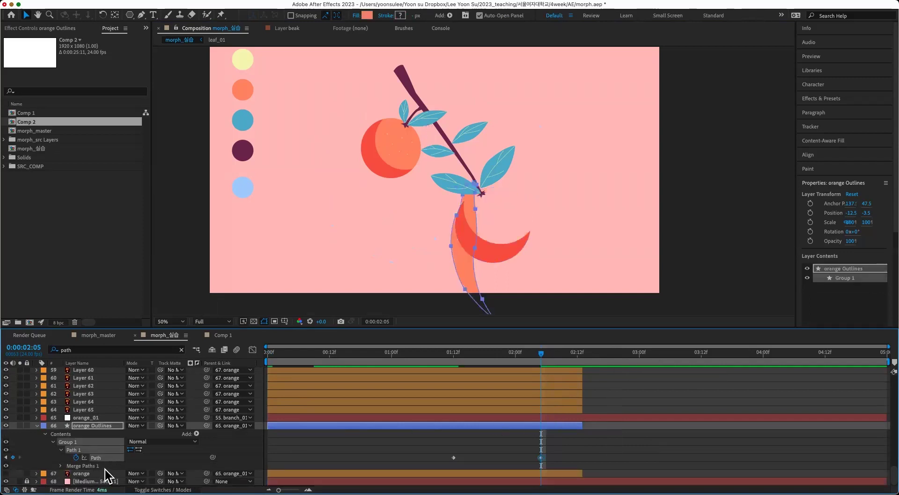
- Retime the two Path keyframes of orange Outlines to 0:00:02:03 for the circle and 0:00:02:12 for the bird body
left_click(606, 441)
left_click_drag(533, 353, 464, 456)
left_click_drag(540, 456, 577, 458)
left_click_drag(454, 457, 530, 457)
- Solo orange Outlines and preview its morph with the work area set closely around the two Path keyframes
left_click_drag(528, 353, 507, 366)
left_click(20, 425)
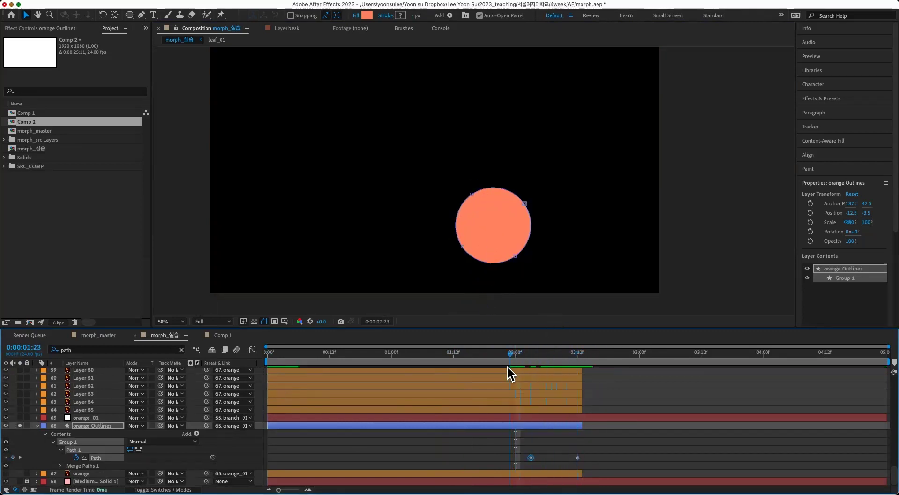
key("b")
left_click(588, 353)
key("n")
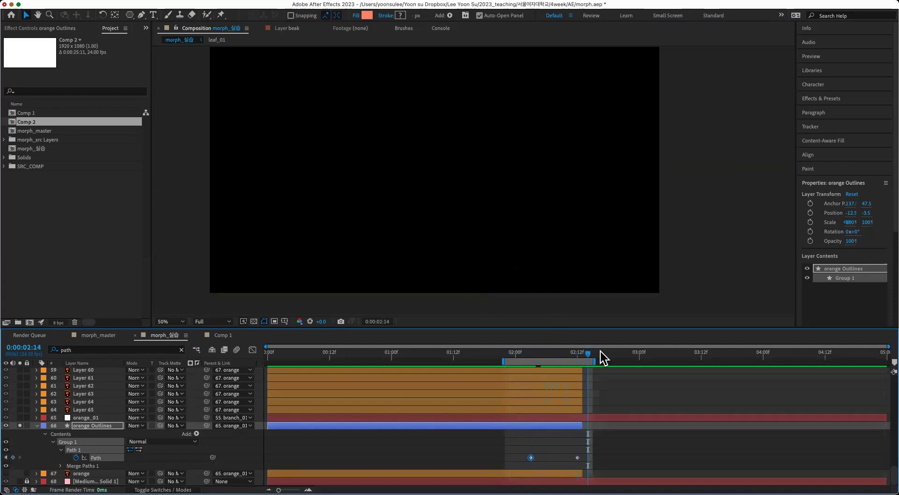
key("space")
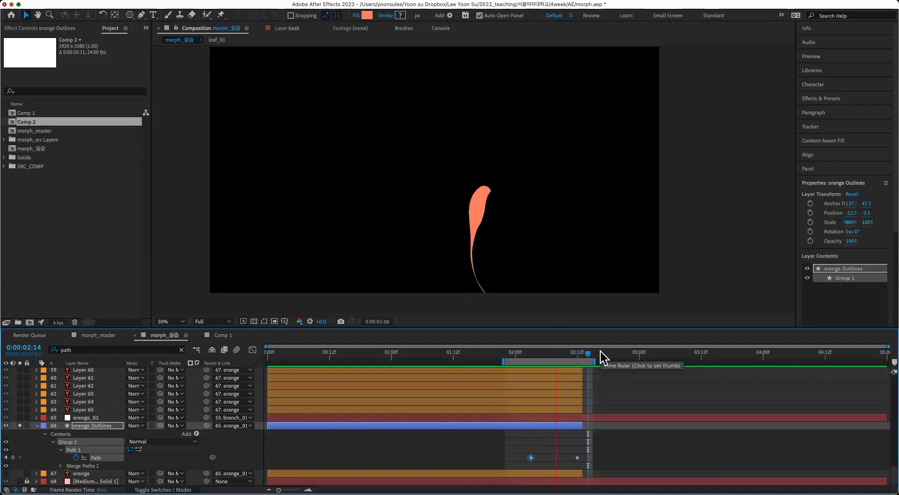
key("space")
- Extend the end of orange Outlines to about 0:00:04:05, and replay the morph before parking at 0:00:02:12
left_click_drag(584, 425, 789, 425)
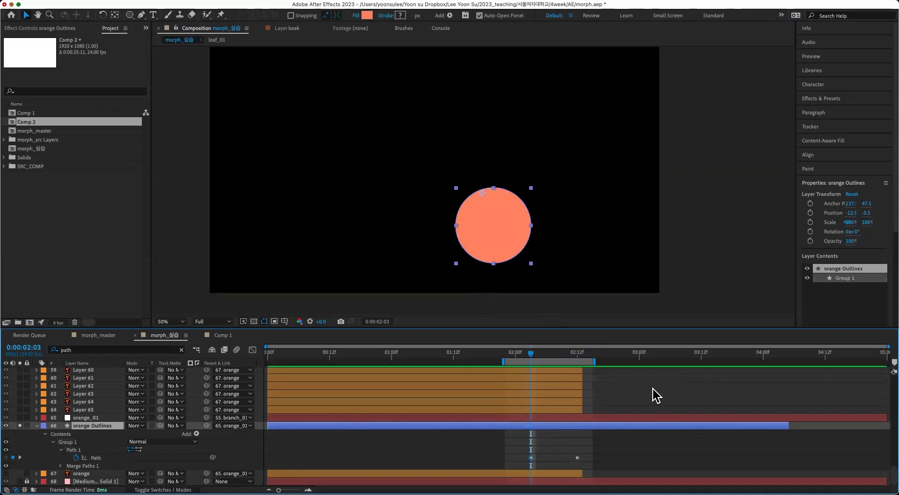
key("space")
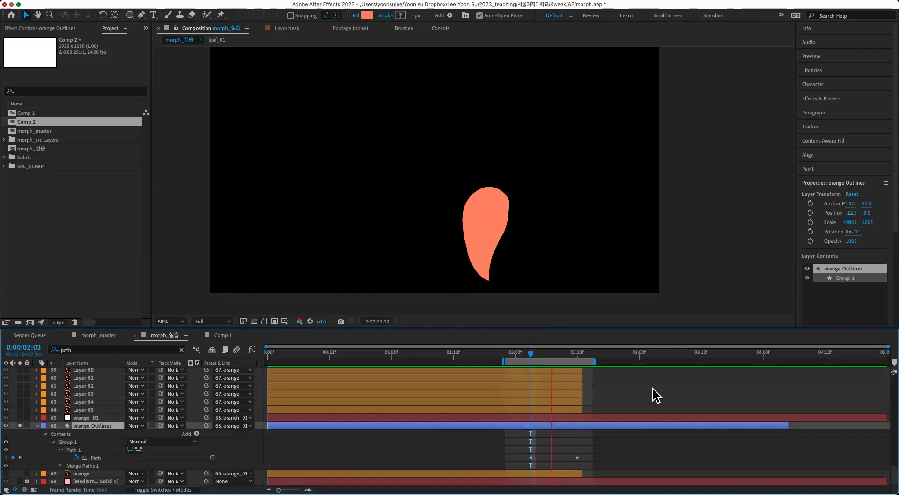
left_click(578, 354)
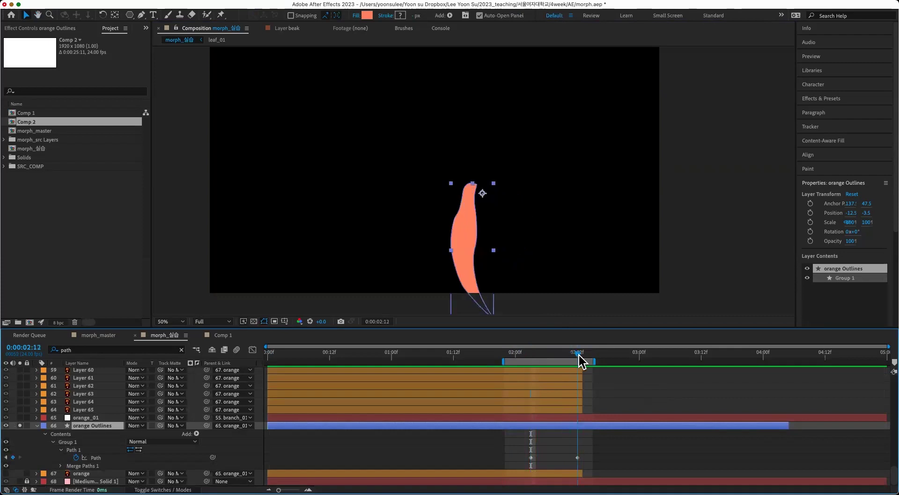
- Examine the in-between shapes of the morph at 100% magnification, stepping frame by frame from 0:00:02:08 to 0:00:02:10
left_click(607, 461)
key("period")
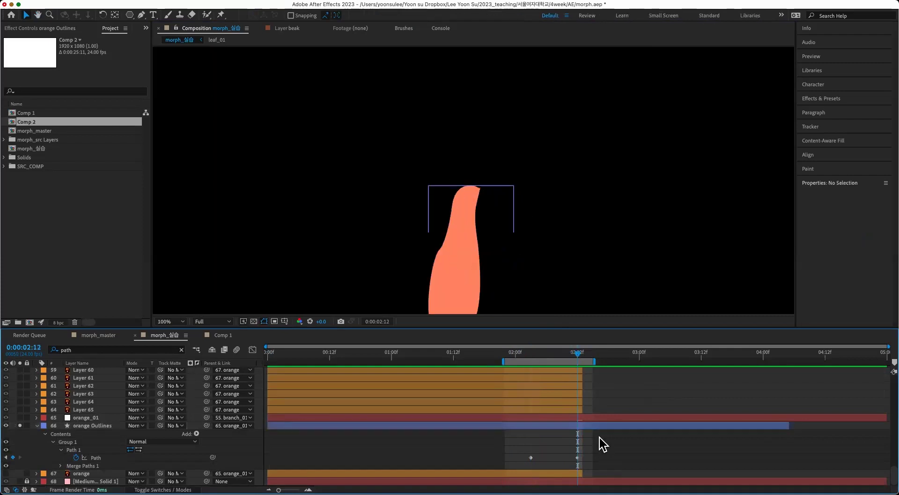
left_click(556, 352)
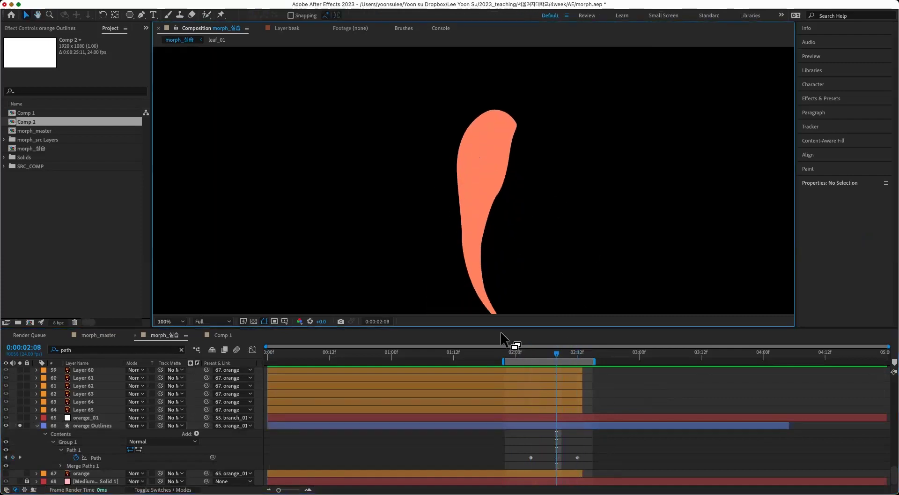
key("Page_Down")
key("Page_Down")
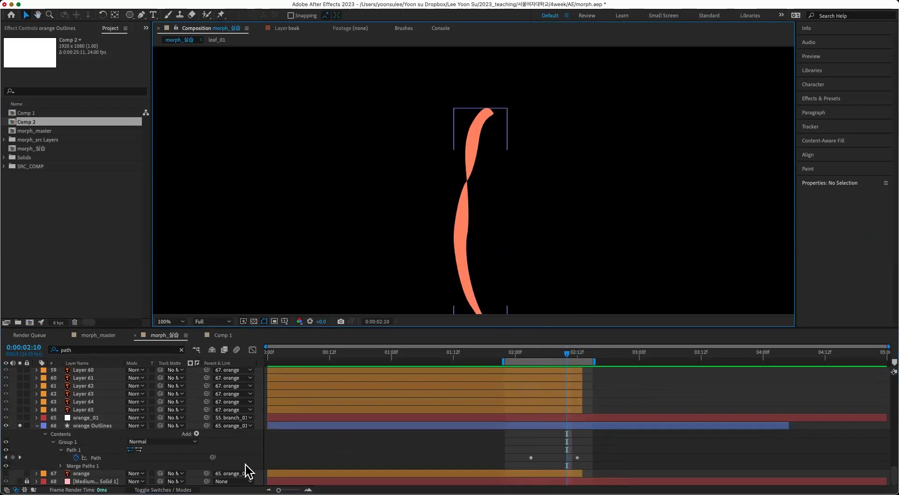
- Check the morph of orange Outlines around 0:00:02:10 at 200% and add a Path keyframe at 0:00:02:11
left_click(101, 456)
left_click_drag(502, 230, 475, 236)
key("period")
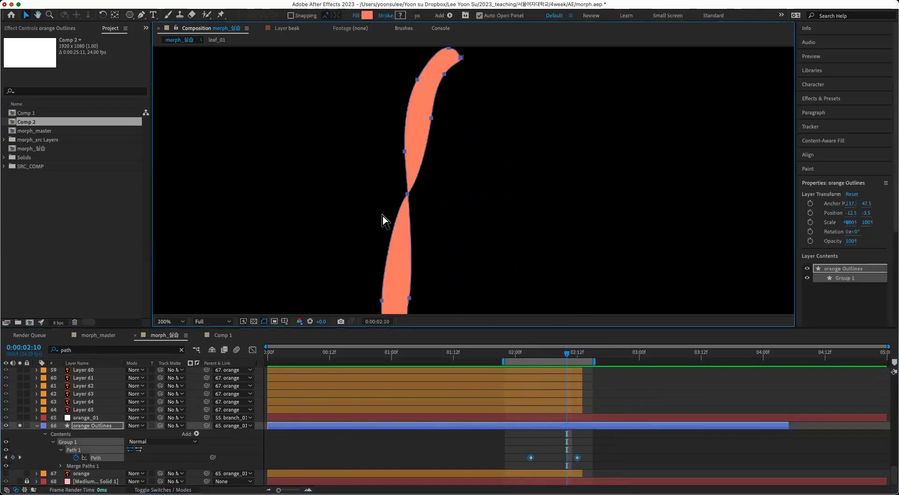
left_click_drag(436, 213, 416, 280)
left_click_drag(398, 146, 383, 143)
left_click(572, 352)
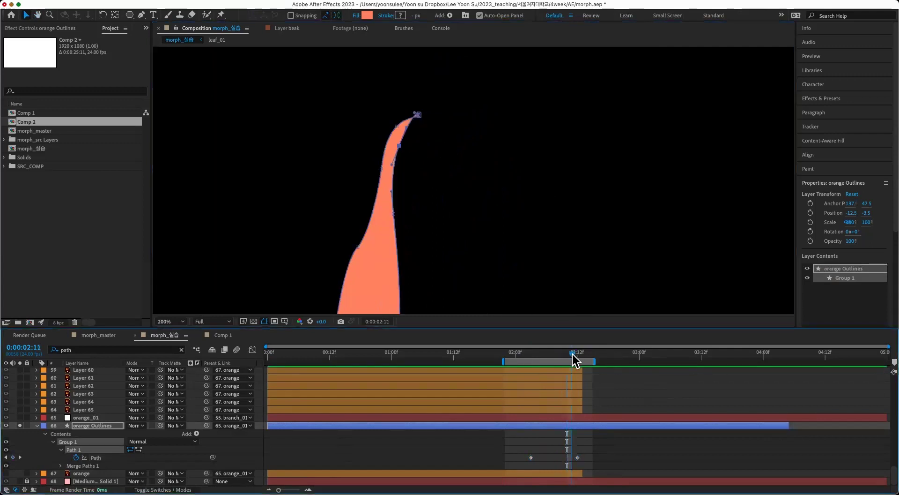
left_click_drag(495, 277, 506, 145)
left_click(13, 456)
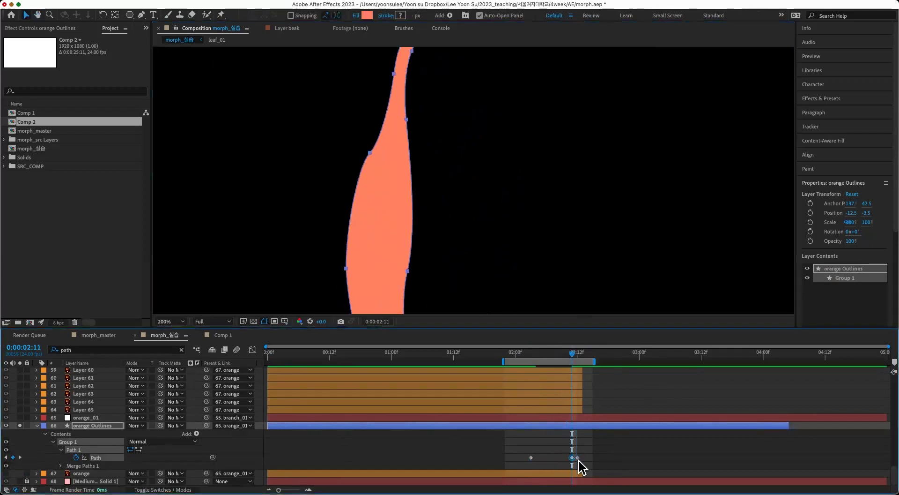
- Add a Path keyframe at 0:00:02:06 and retime the keyframes following it to 0:00:02:07 and 0:00:02:11
left_click_drag(571, 457, 556, 457)
mouse_move(564, 353)
left_mouse_down()
mouse_move(556, 357)
mouse_move(572, 354)
mouse_move(535, 364)
mouse_move(549, 362)
left_mouse_up()
key("comma")
left_click(566, 352)
left_click(13, 457)
left_click_drag(551, 457, 557, 458)
left_click_drag(550, 354, 545, 354)
left_click(13, 455)
left_click_drag(557, 457, 572, 457)
left_click(568, 437)
key("comma")
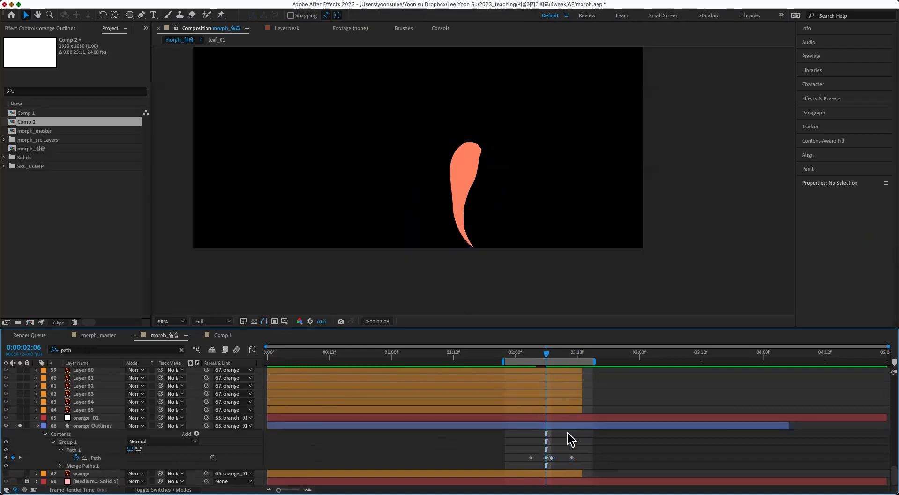
- Preview the morph and move the circle's Path keyframe to 0:00:02:01
key("space")
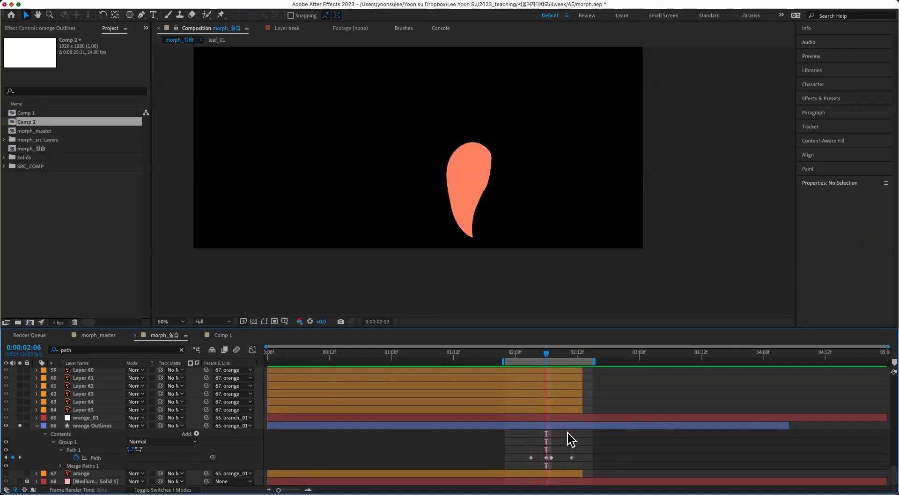
key("space")
left_click(531, 352)
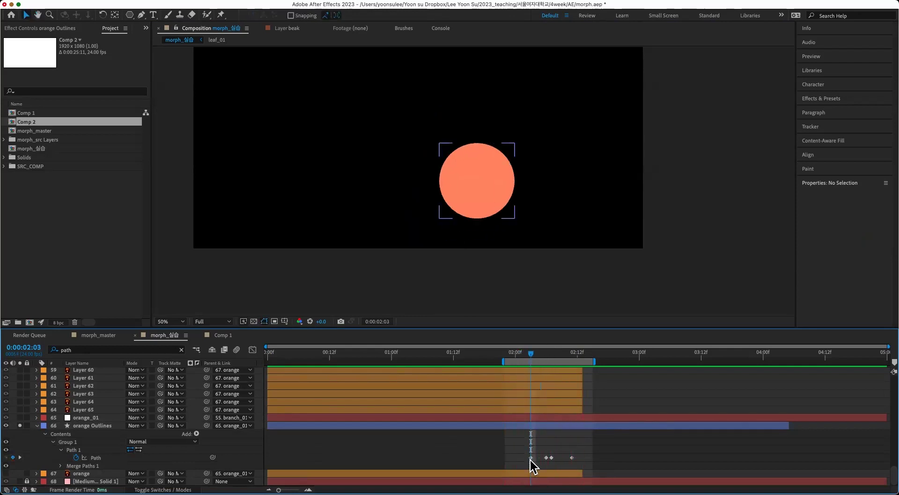
left_click_drag(530, 458, 519, 459)
- Shift the last two Path keyframes of orange Outlines to 0:00:02:08 and 0:00:02:12
left_click_drag(536, 355, 547, 353)
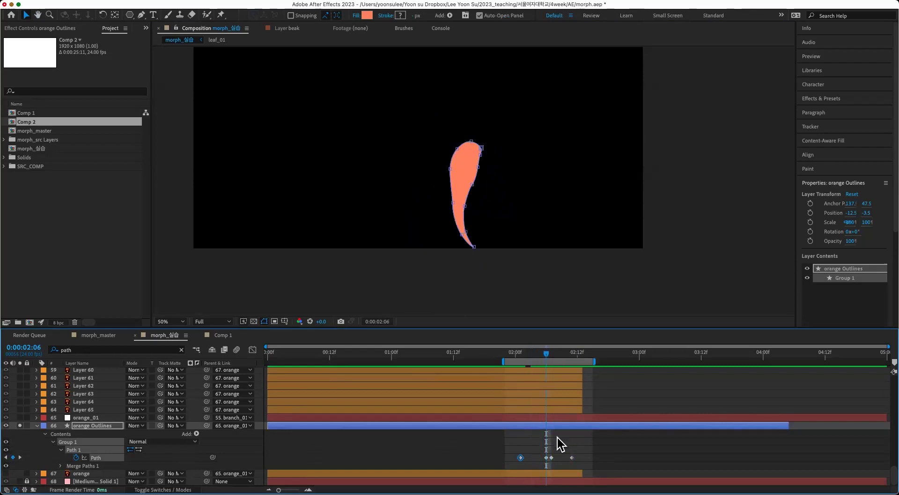
key("=")
left_click_drag(641, 453, 567, 458)
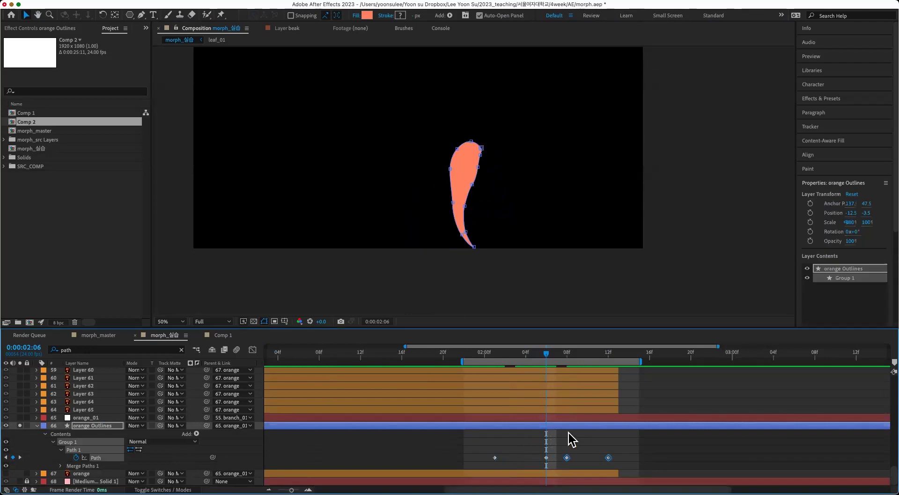
- At 0:00:02:07, reshape the path of orange Outlines by adjusting its crossing middle points, the upper part's inner edge and the tip
left_click(556, 354)
left_click(681, 441)
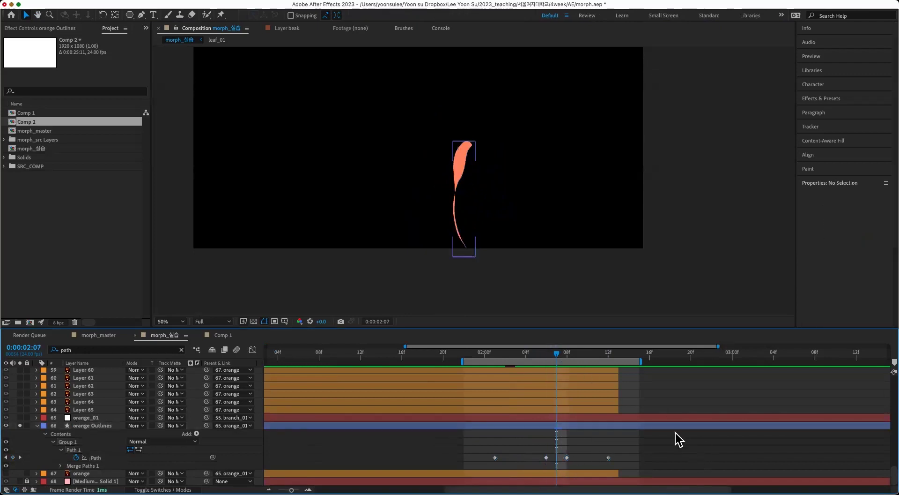
key(".")
left_click(100, 458)
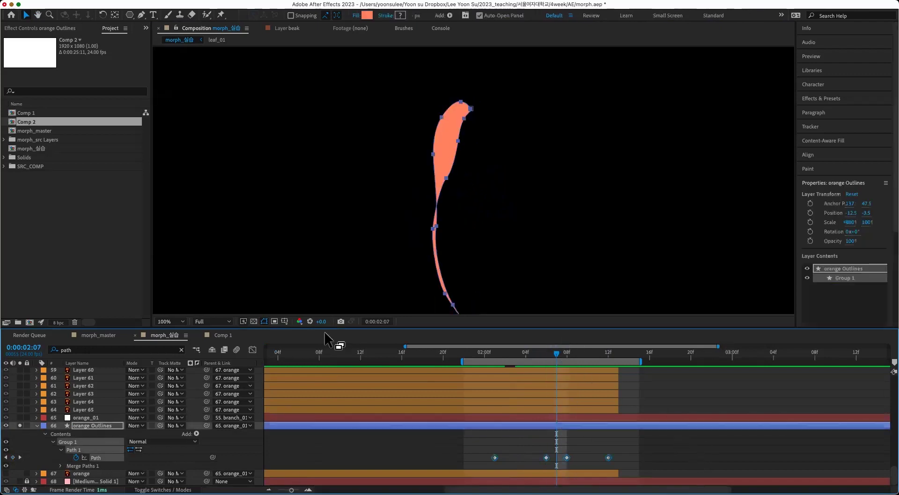
left_click(426, 224)
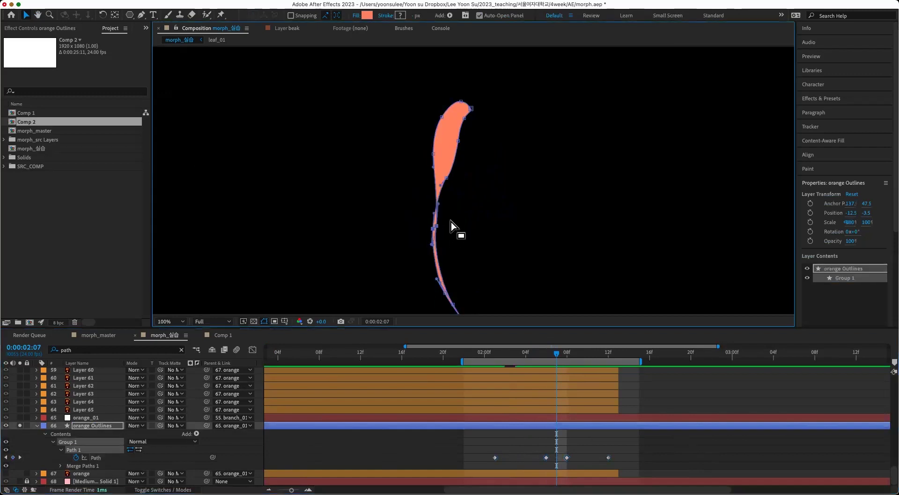
left_click_drag(431, 229, 435, 227)
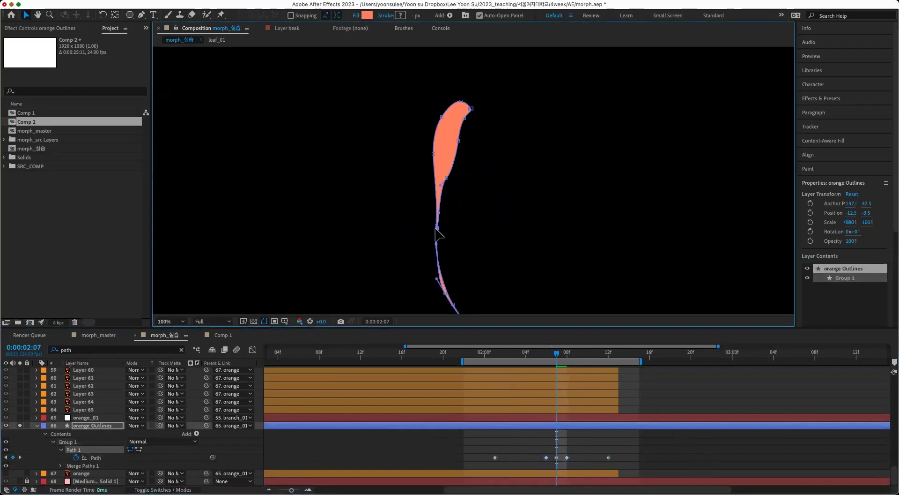
left_click_drag(456, 143, 457, 144)
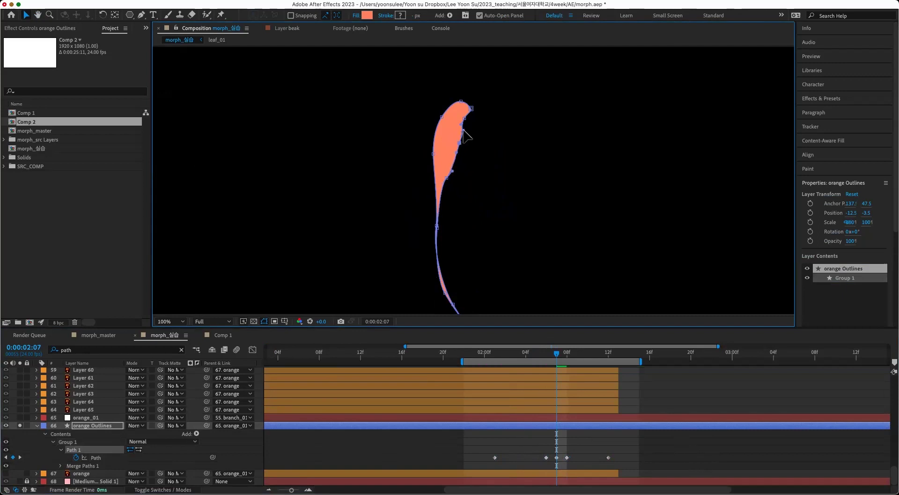
left_click_drag(471, 108, 462, 99)
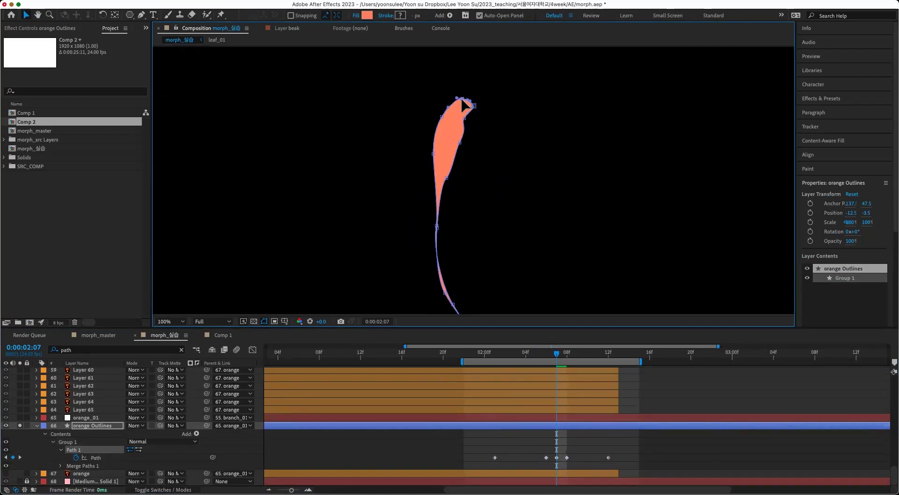
left_click(648, 460)
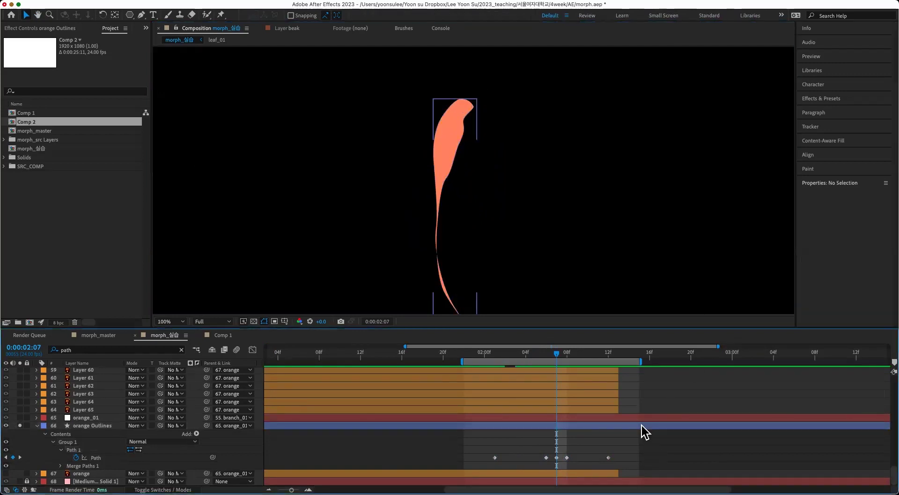
- Preview the whole morph at 25% and move the last Path keyframe to 0:00:02:14
key("comma")
key("comma")
key("comma")
key("space")
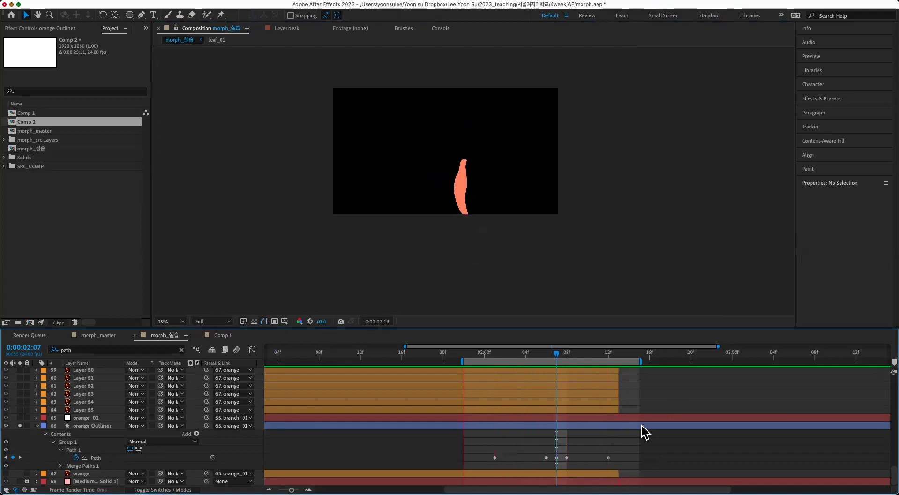
key("space")
left_click(609, 457)
left_click_drag(608, 457, 631, 457)
- Turn off the solo of orange Outlines at 0:00:01:19 to show the full artwork
left_click_drag(635, 356, 433, 457)
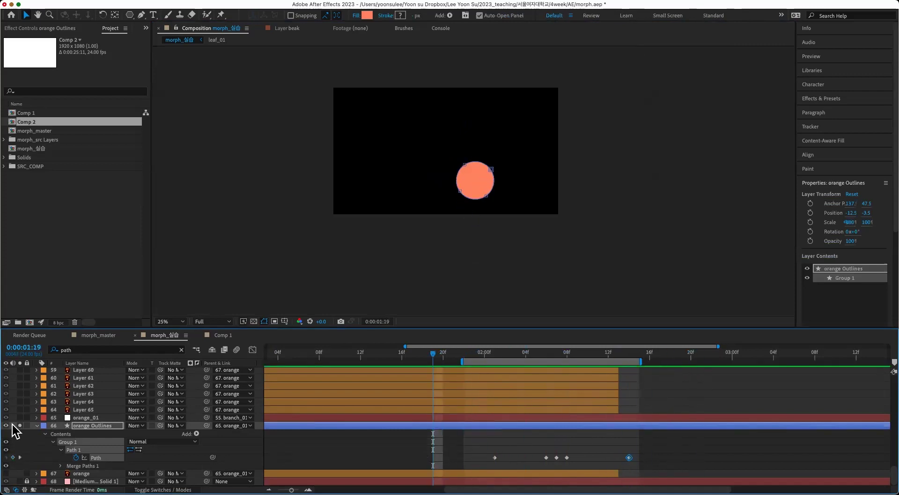
key("F2")
left_click(20, 425)
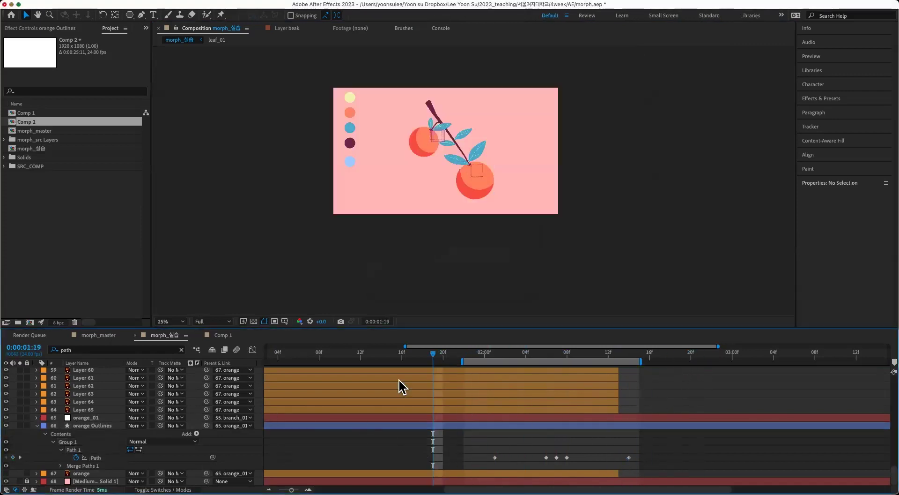
- Extend the work area's start to the beginning of the composition, return to 0:00:00:00 and save the project
left_click_drag(485, 352, 314, 391)
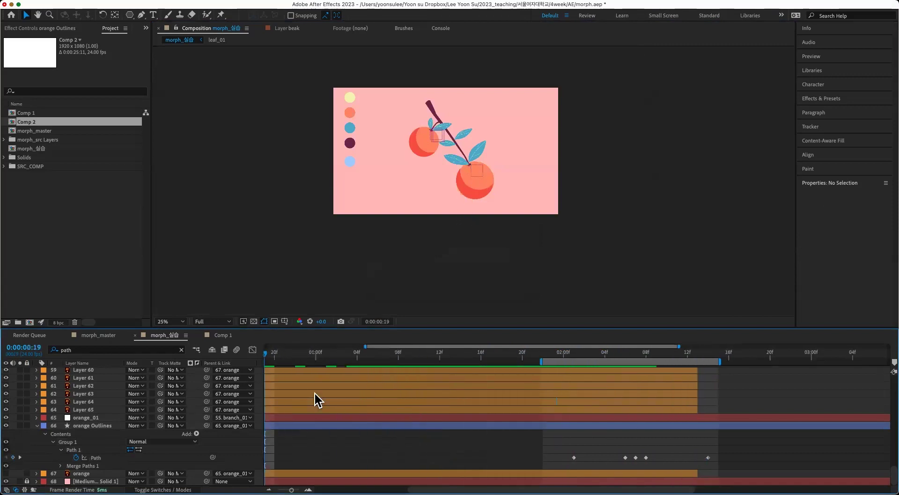
left_click_drag(537, 361, 364, 364)
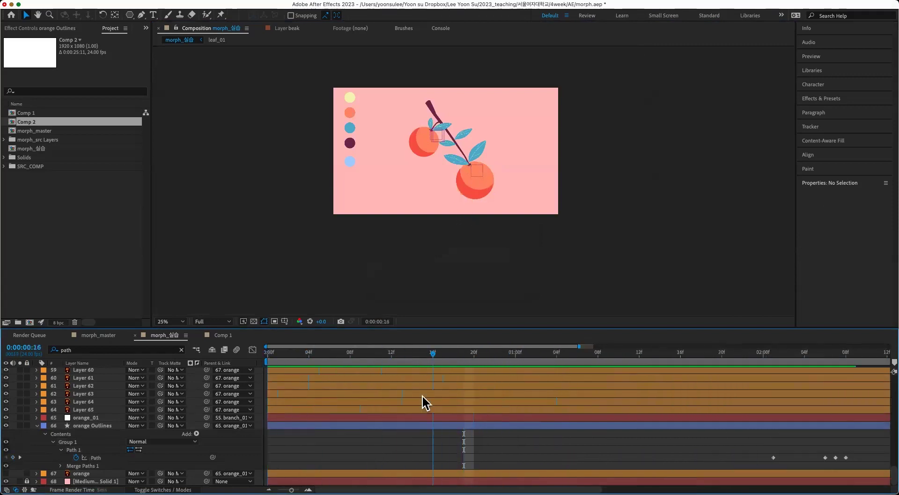
key("Home")
key("super+s")
- Animate the Scale of the orange_01 null with keyframes of 0% at 0:00:00:00 and 100% at 0:00:00:11
scroll(418, 163, "up", 2)
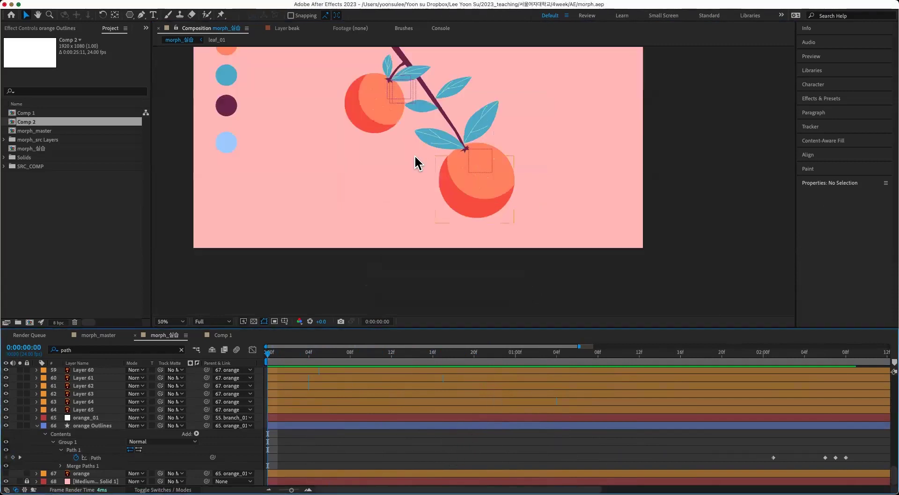
left_click(100, 426)
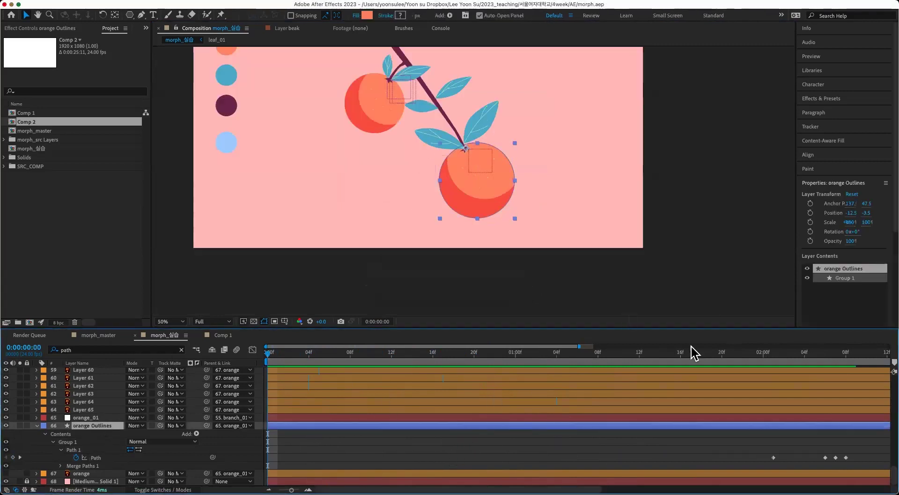
left_click(89, 417)
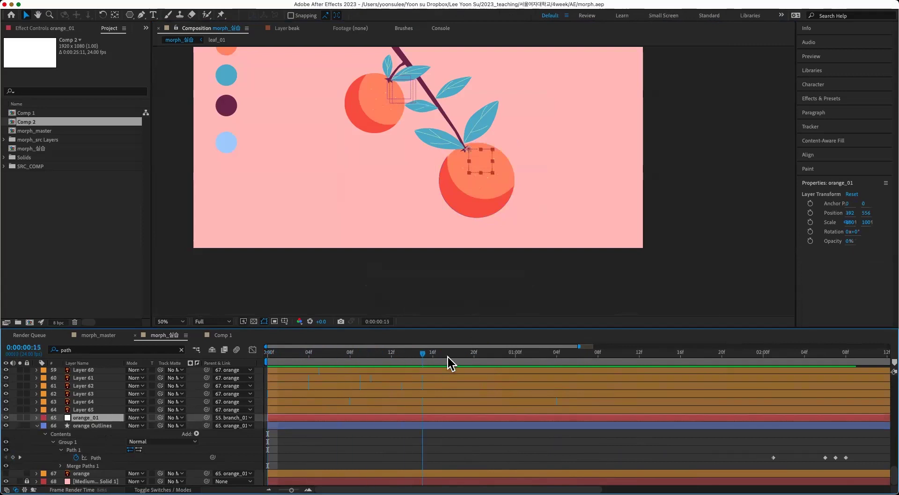
key("space")
key("space")
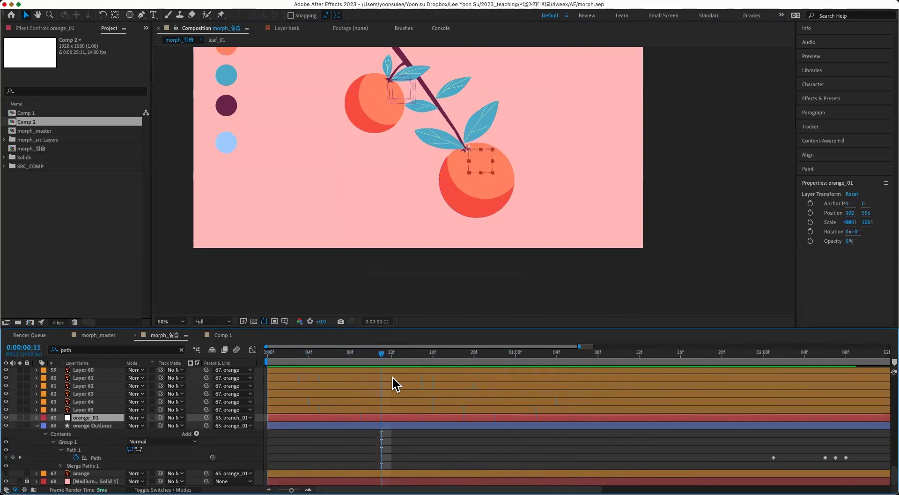
key("s")
left_click(60, 457)
key("Home")
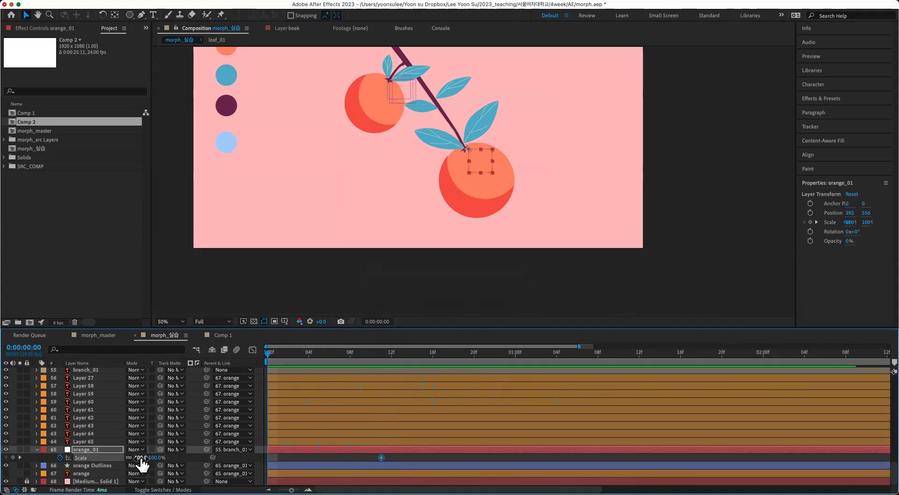
left_click(140, 458)
key("Return")
- Ease both Scale keyframes of orange_01, preview the growth and move the 100% keyframe to 0:00:00:09
key("F2")
key("space")
key("space")
key("Page_Up")
key("Page_Up")
left_click_drag(381, 457, 265, 459)
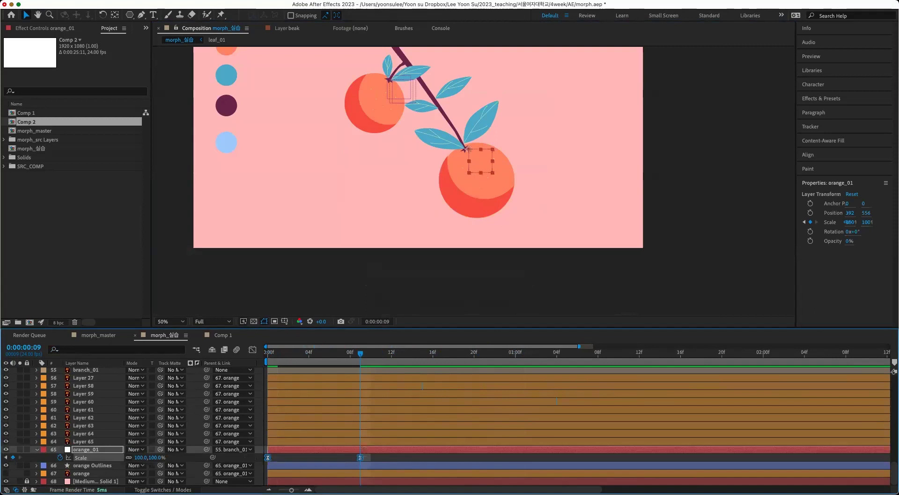
- Reshape the orange_01 Scale speed graph to peak early at about 600 %/sec with a long slowdown, and preview the growth
key("shift+F3")
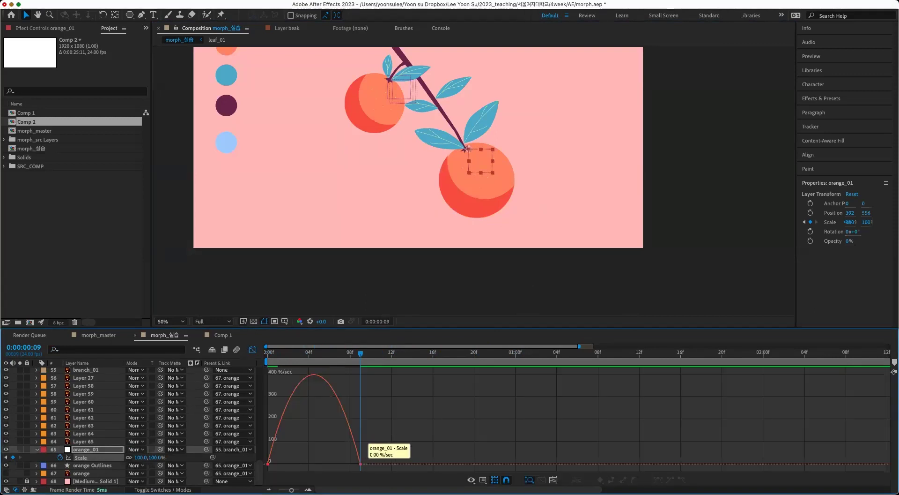
left_click_drag(346, 464, 276, 463)
left_click_drag(360, 353, 268, 353)
key("space")
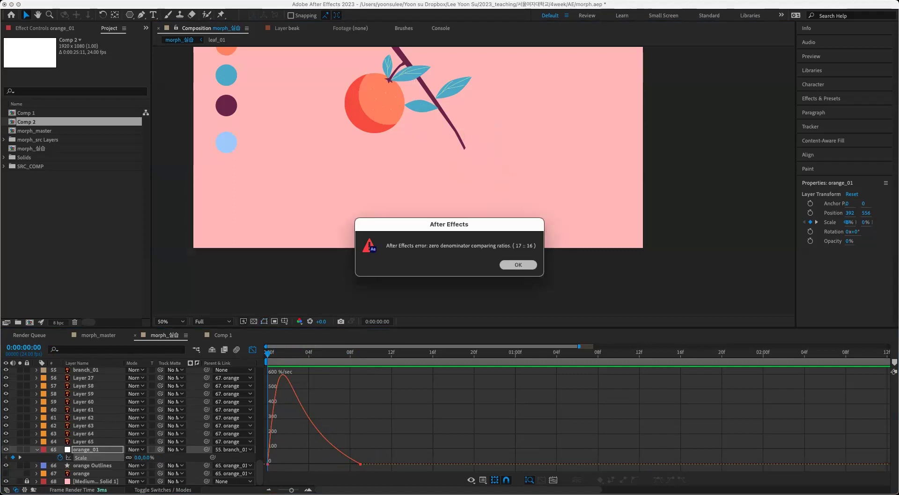
key("Return")
key("space")
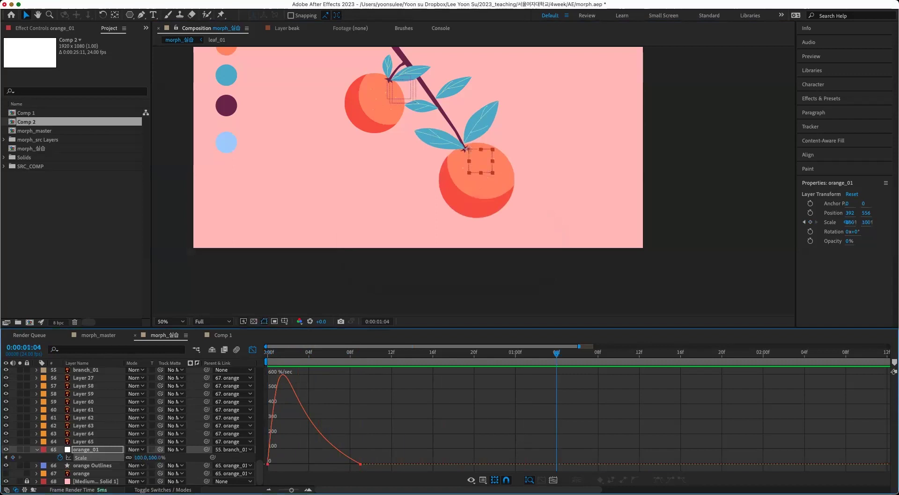
- Set the work area's end at 0:00:00:11, leave the graph editor and save the project
key("n")
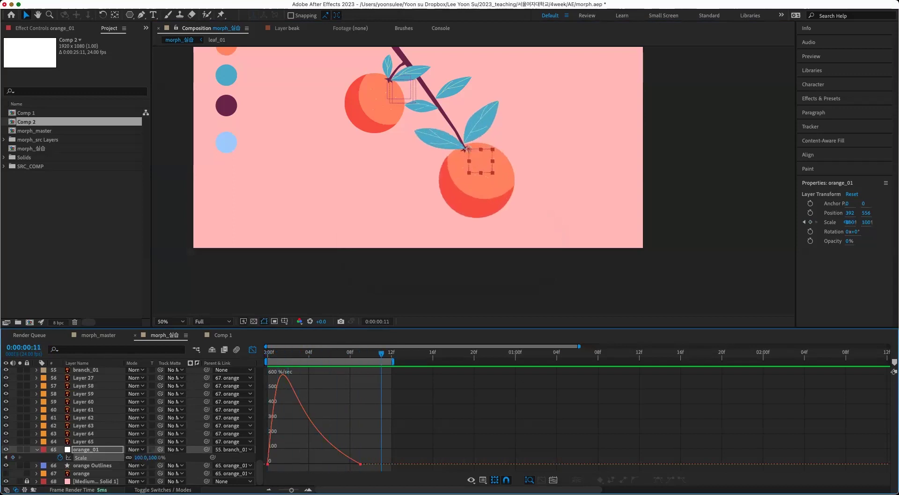
key("shift+F3")
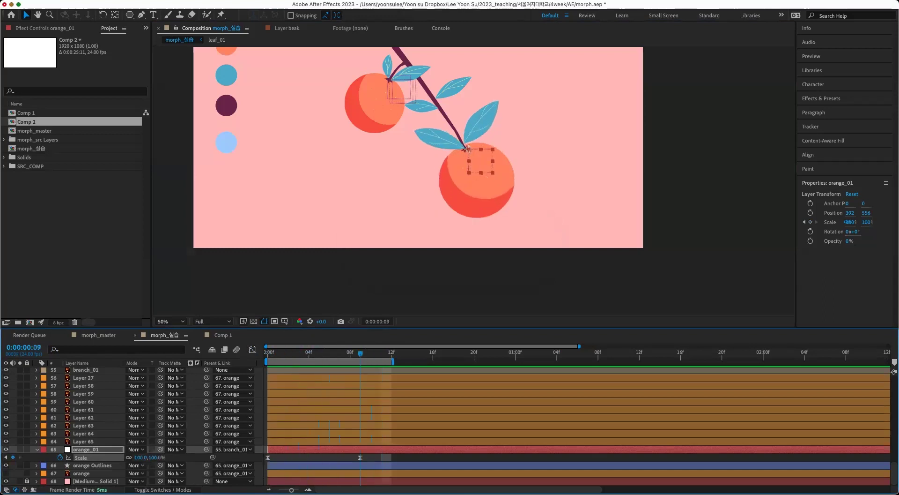
key("super+s")
- Keyframe the Rotation of Layer 26, the upright leaf of the lower orange, at 0° at 0:00:00:10
scroll(445, 422, "up", 3)
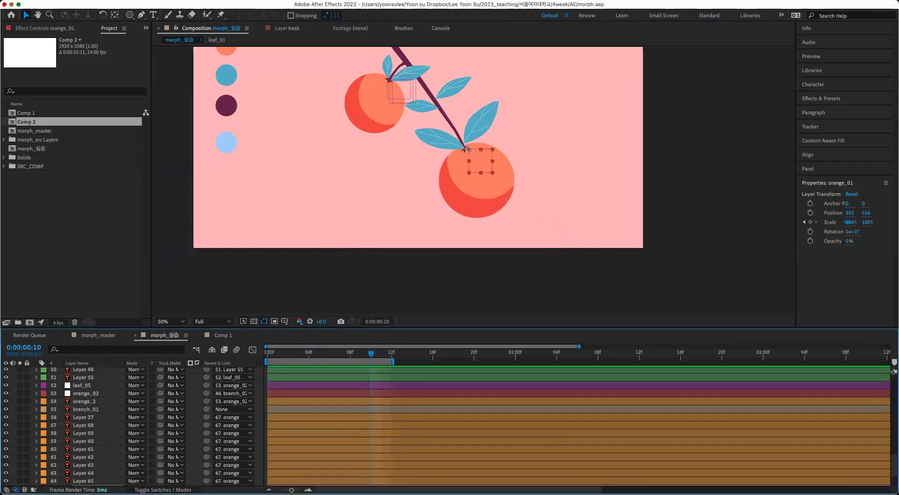
scroll(73, 405, "up", 3)
left_click(74, 441)
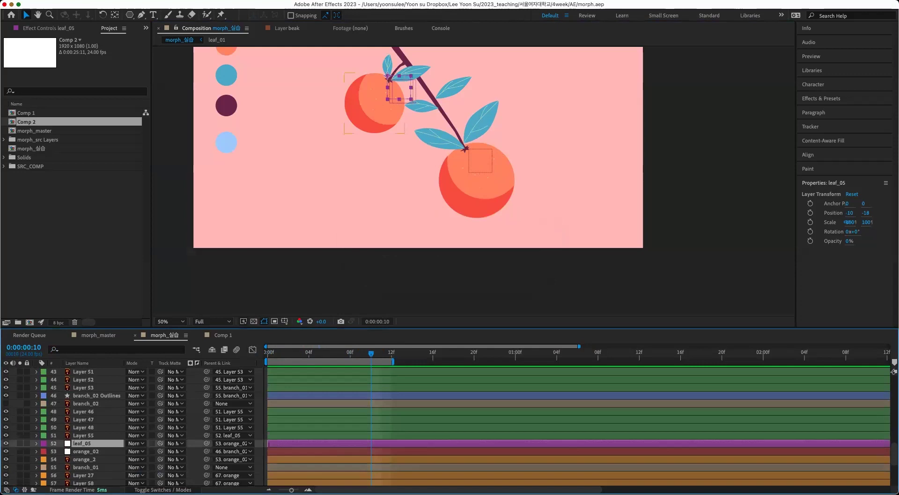
left_click(387, 66)
left_click(485, 113)
scroll(445, 421, "up", 8)
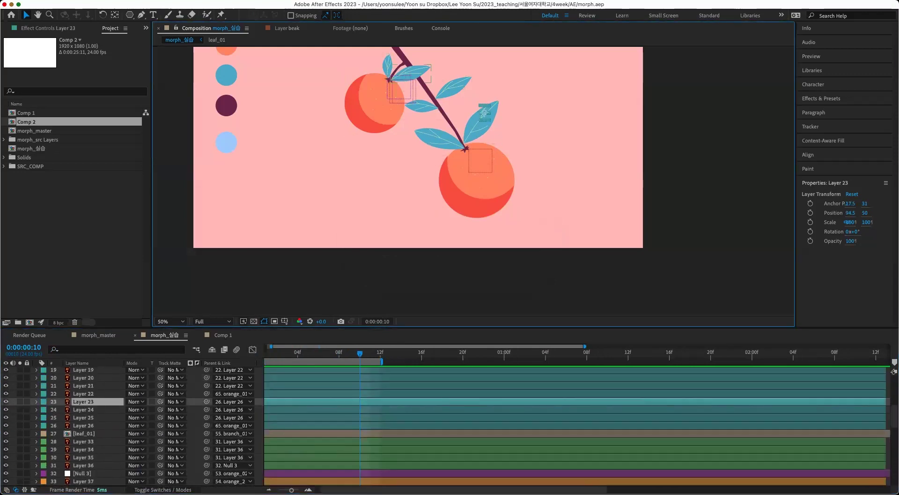
left_click(484, 112)
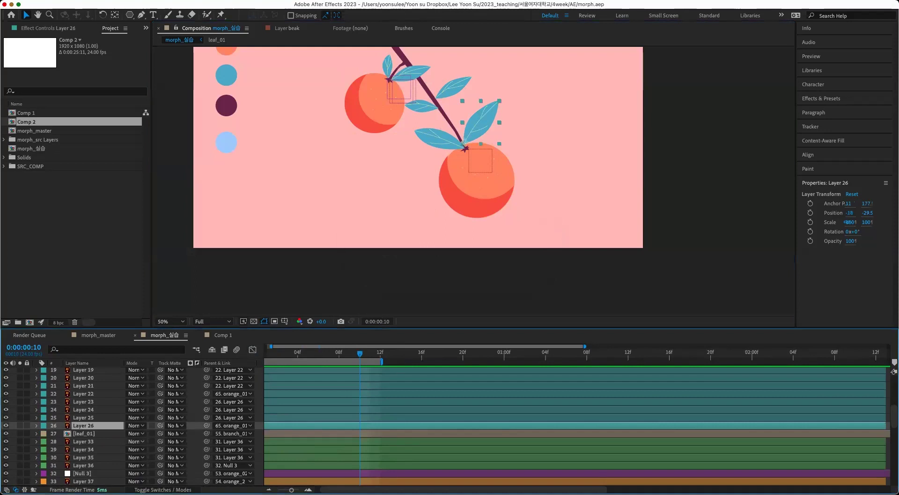
key("r")
key("alt+r")
- Set the Rotation of Layer 26 to -65° at 0:00:00:03
key("Page_Up")
key("Page_Up")
key("Page_Up")
key("Page_Up")
key("Page_Up")
key("Page_Up")
key("Page_Up")
key("super+shift+r")
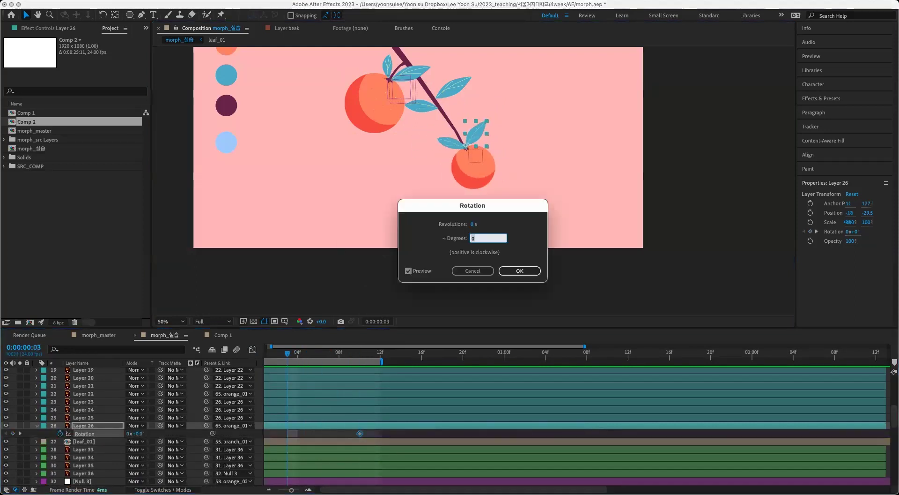
left_click(472, 271)
left_click_drag(136, 433, 106, 433)
scroll(445, 426, "up", 3)
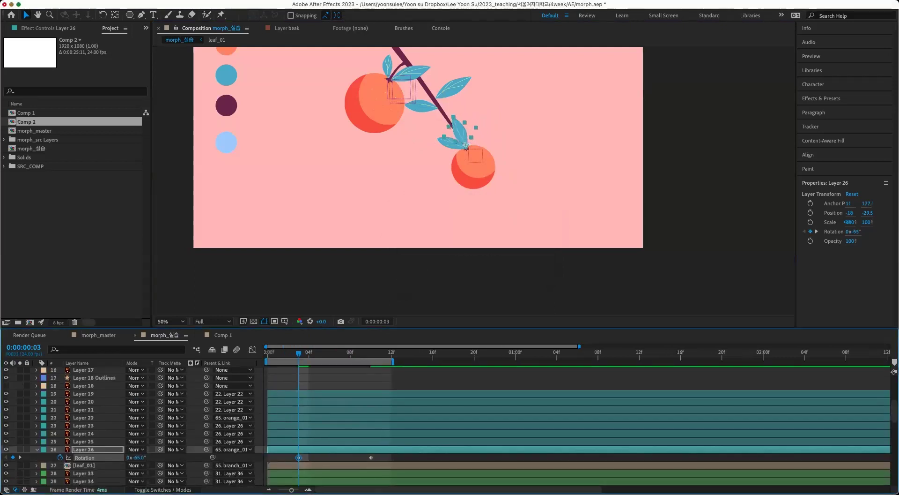
- Animate the Scale of Layer 26 with keyframes of 58% at 0:00:00:03 and 100% at 0:00:00:10
key("shift+s")
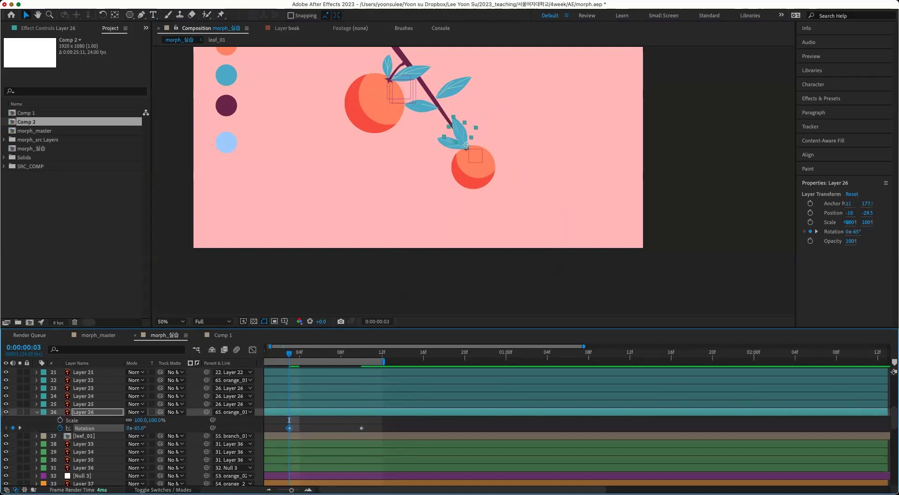
key("alt+shift+s")
left_click_drag(288, 419, 362, 420)
left_click_drag(141, 419, 135, 419)
key("super+shift+a")
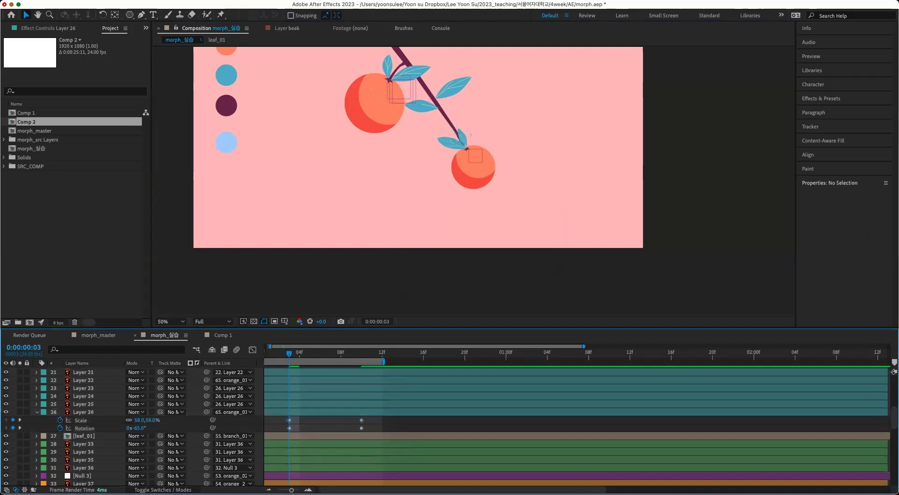
- Easy-ease all Scale and Rotation keyframes of Layer 26 and shift them two frames earlier
key("minus")
left_click_drag(375, 417, 276, 430)
key("F9")
left_click_drag(377, 419, 268, 444)
left_click(347, 423)
left_click_drag(333, 417, 277, 430)
key("alt+Left")
key("alt+Left")
key("super+shift+a")
- Preview the growth and shift the Scale and Rotation keyframes of Layer 26 four frames later, to 0:00:00:05 and 0:00:00:12
key("Page_Up")
key("Page_Up")
key("Page_Up")
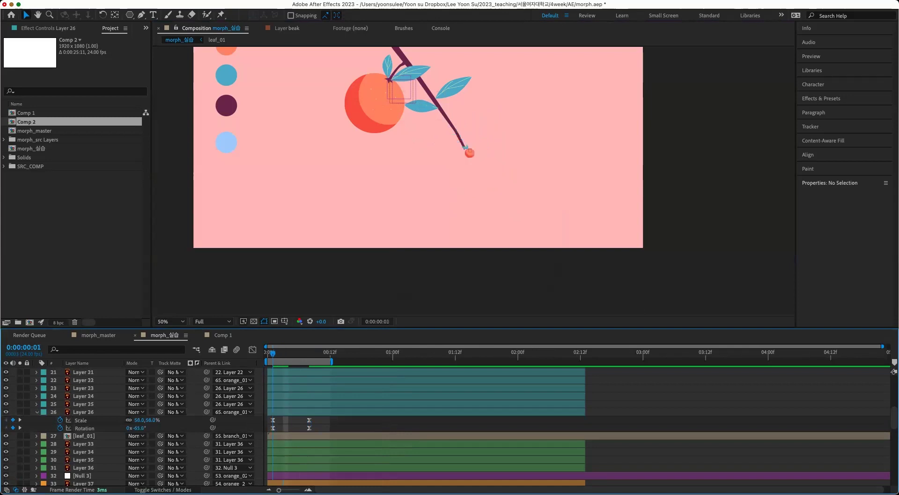
key("space")
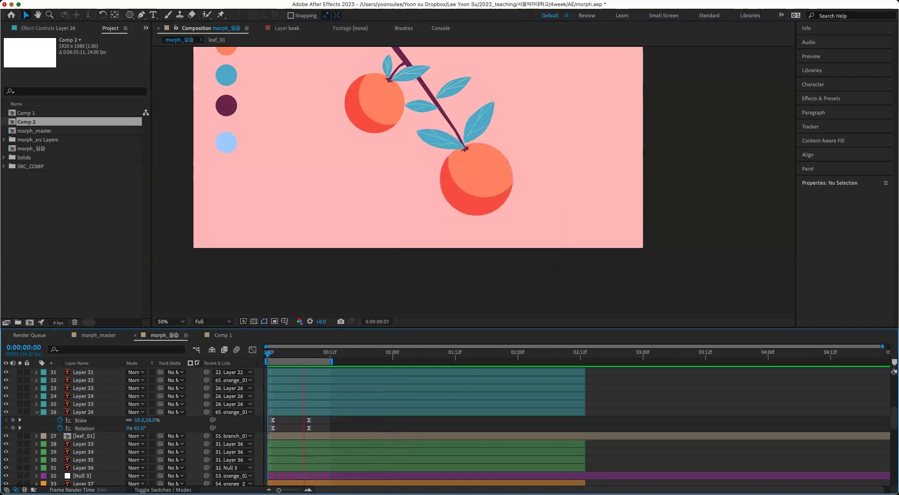
key("space")
left_click_drag(328, 418, 269, 431)
key("alt+Right")
key("alt+Right")
key("alt+Right")
key("alt+Right")
key("space")
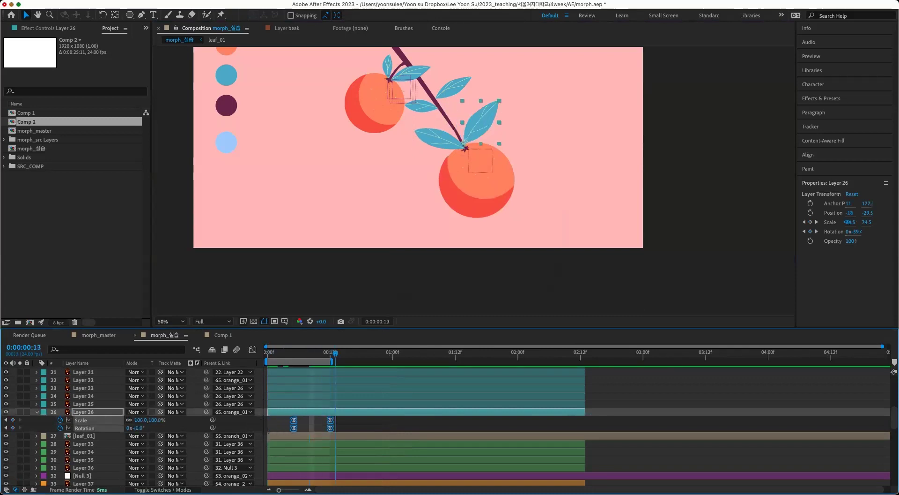
- Reshape the Scale and Rotation speed graphs of Layer 26 to peak early and slow down gradually, and leave the graph editor
left_click(253, 349)
left_click_drag(391, 424, 305, 461)
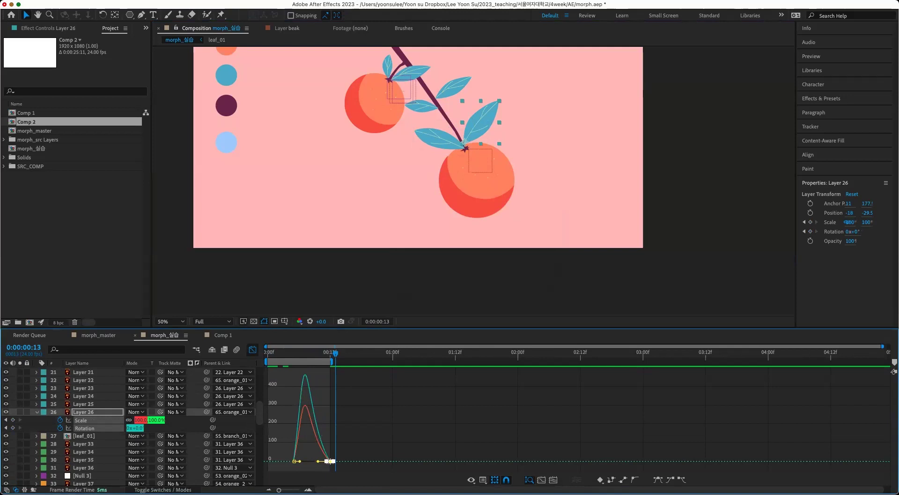
left_click(253, 350)
- Extend the work area to 0:00:00:20 and move the end keyframes of Layer 26 to 0:00:00:13
left_click_drag(336, 353, 373, 361)
key("alt+Right")
left_click(373, 424)
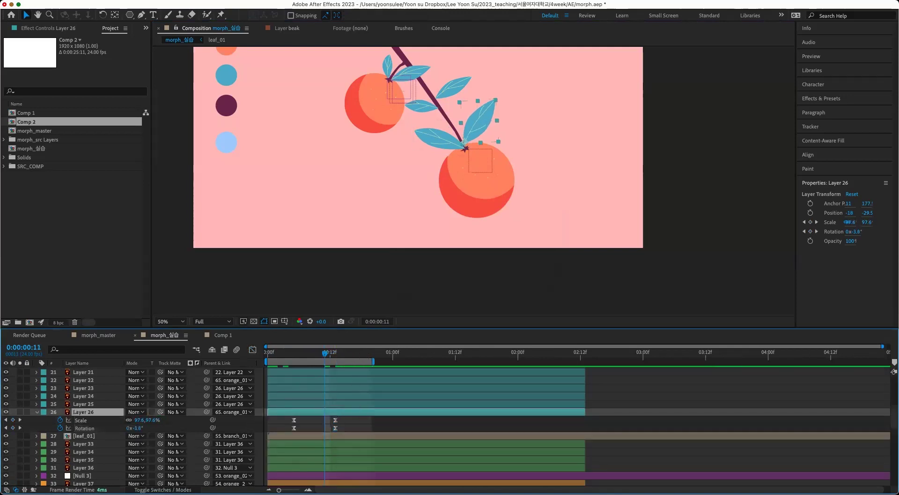
- Animate the Rotation of Layer 22, the lower orange's other leaf, with keyframes of 47° at 0:00:00:04 and 0° at 0:00:00:11
scroll(518, 421, "up", 3)
left_click(434, 134)
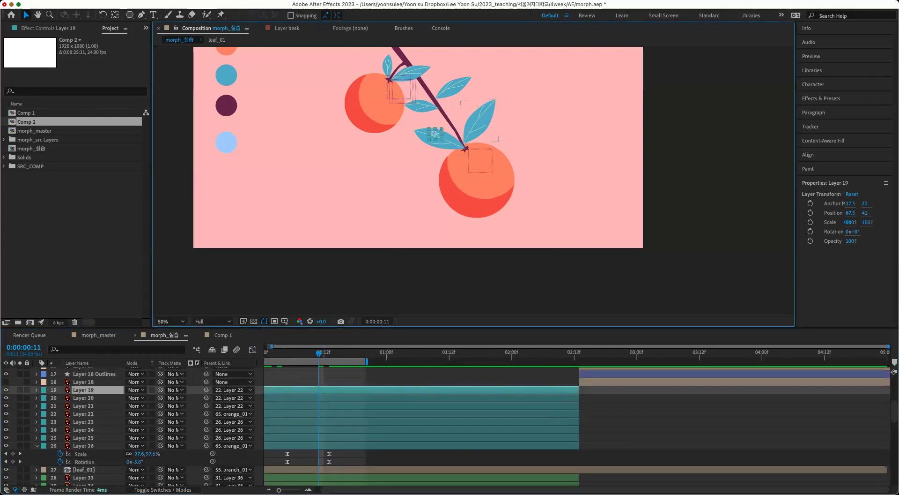
left_click(83, 414)
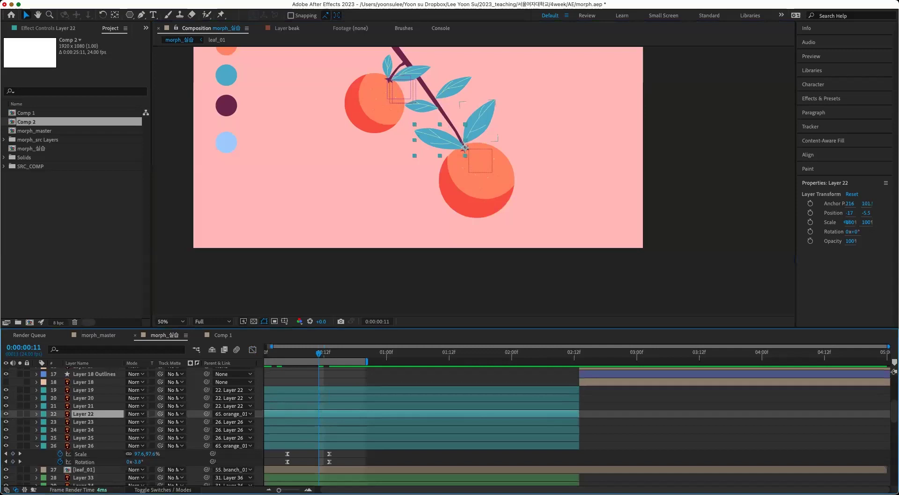
key("r")
key("alt+shift+r")
left_click_drag(319, 354, 282, 354)
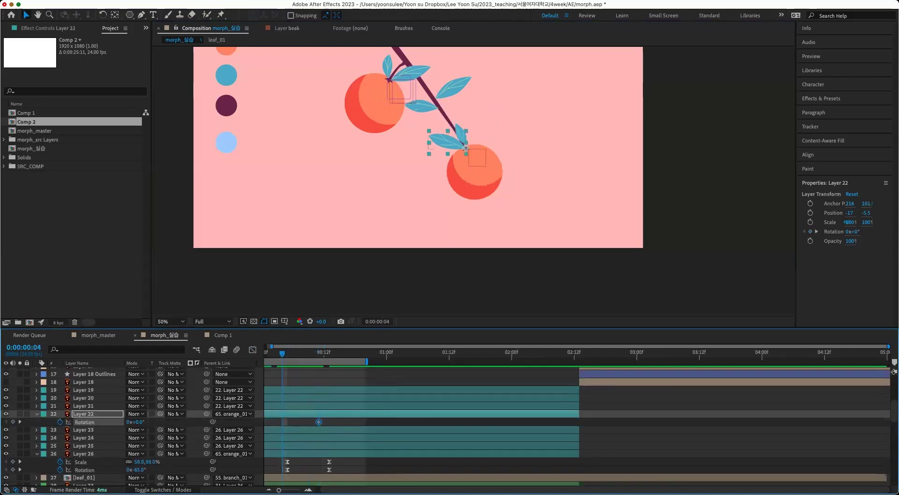
left_click_drag(139, 422, 160, 422)
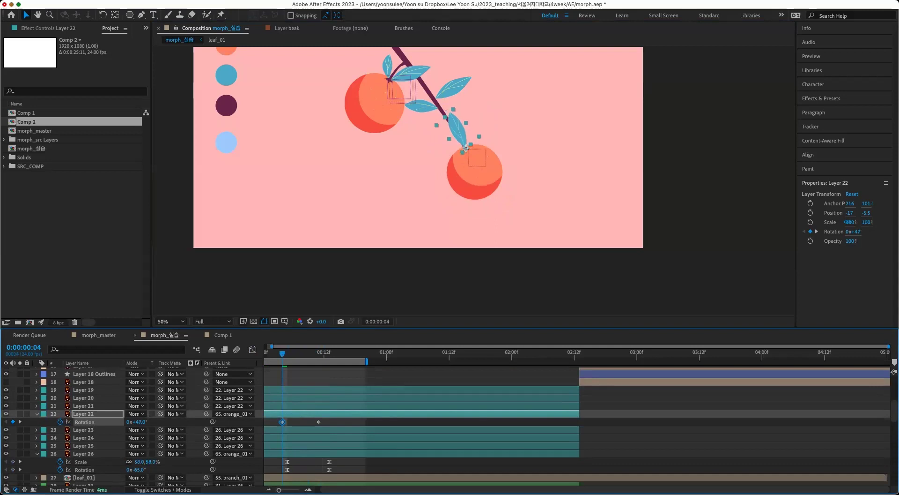
- Animate the Scale of Layer 22 from 54% at 0:00:00:04 to 100% at 0:00:00:11 and easy-ease its Scale and Rotation keyframes
key("shift+s")
key("alt+shift+s")
left_click_drag(282, 422, 318, 421)
left_click_drag(141, 422, 123, 422)
left_click_drag(362, 420, 265, 432)
key("F9")
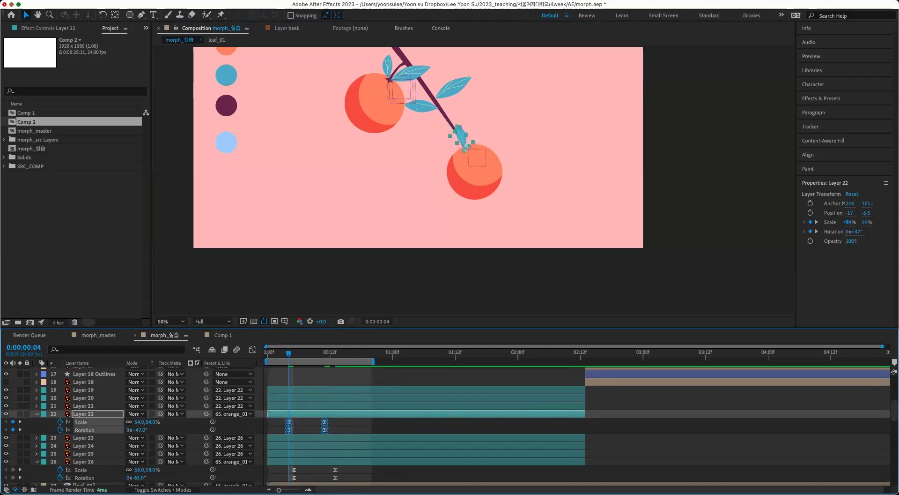
- Play the growth animation and step through it frame by frame to examine the motion of both leaves
key("space")
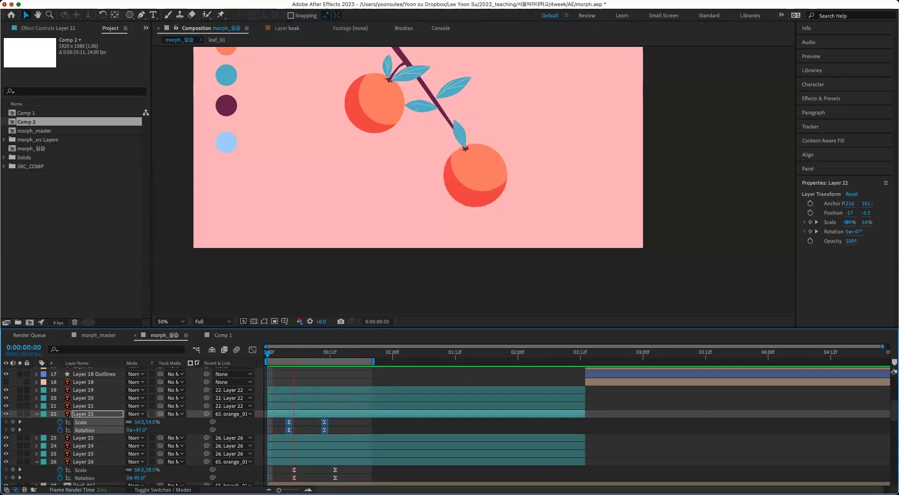
key("space")
key("F2")
key("Page_Down")
key("Page_Down")
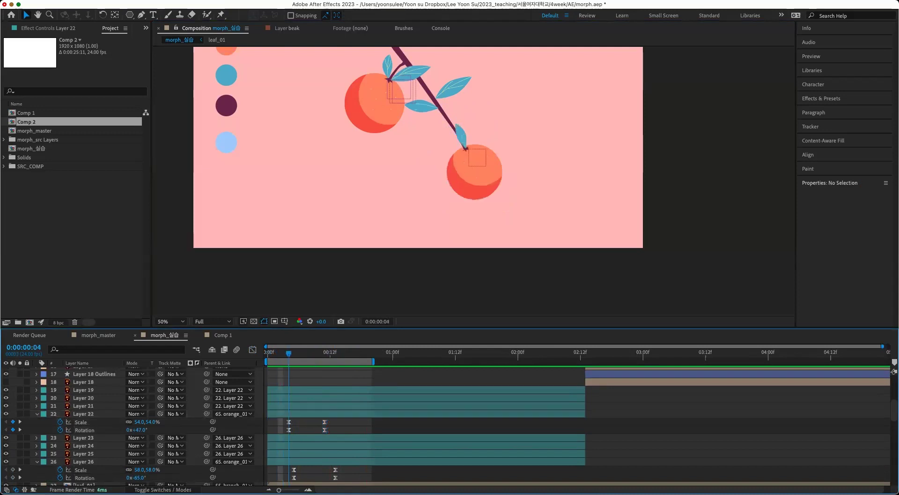
key("Page_Down")
key("Page_Down")
key("Page_Down")
key("Page_Down")
key("Page_Down")
key("Page_Down")
key("Page_Down")
key("Page_Down")
key("Page_Down")
- Save the project, and give Layer 26 a positive Rotation overshoot at 0:00:00:13 that settles to 0° at 0:00:00:21
left_click(84, 462)
key("super+s")
key("Page_Down")
key("Page_Down")
key("Page_Down")
key("Page_Down")
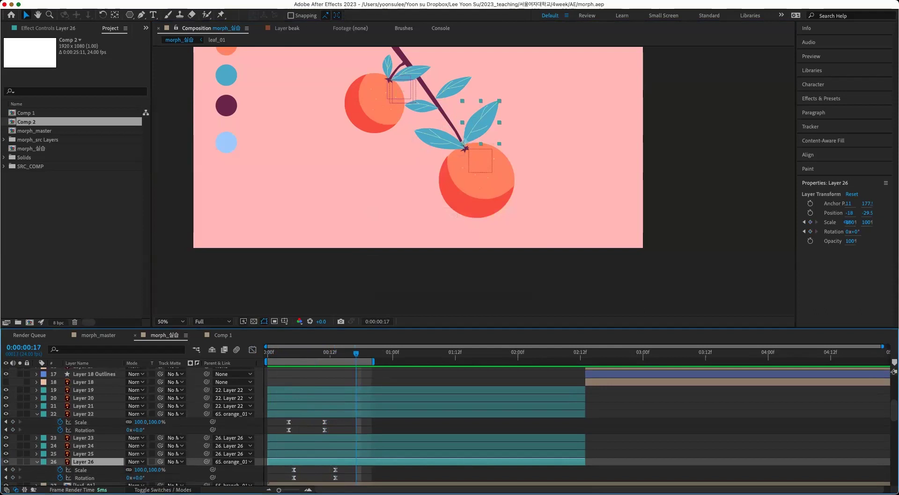
key("Return")
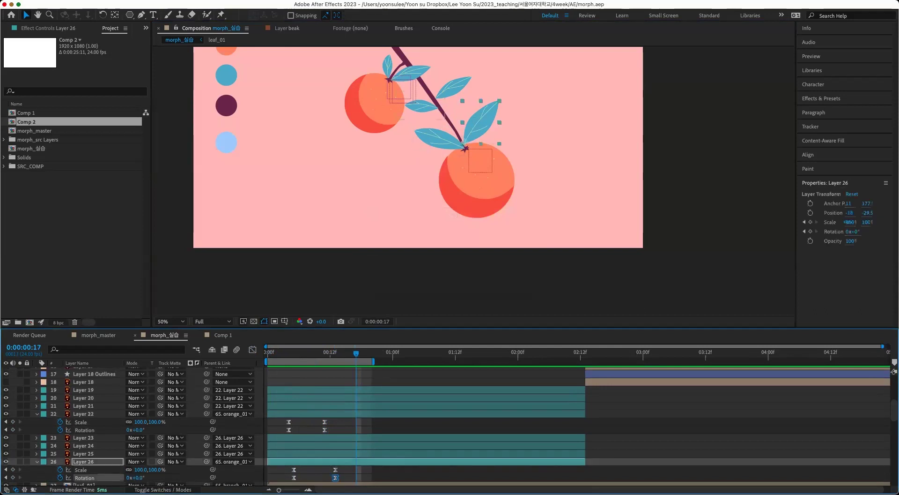
key("alt+Right")
key("alt+Right")
key("alt+Right")
key("j")
left_click_drag(139, 477, 146, 477)
key("space")
- Give Layer 22 a Rotation overshoot of -19° at 0:00:00:11 that settles to 0° at 0:00:00:19
left_click_drag(366, 353, 325, 354)
left_click(433, 139)
left_click(325, 430)
left_click_drag(138, 429, 130, 429)
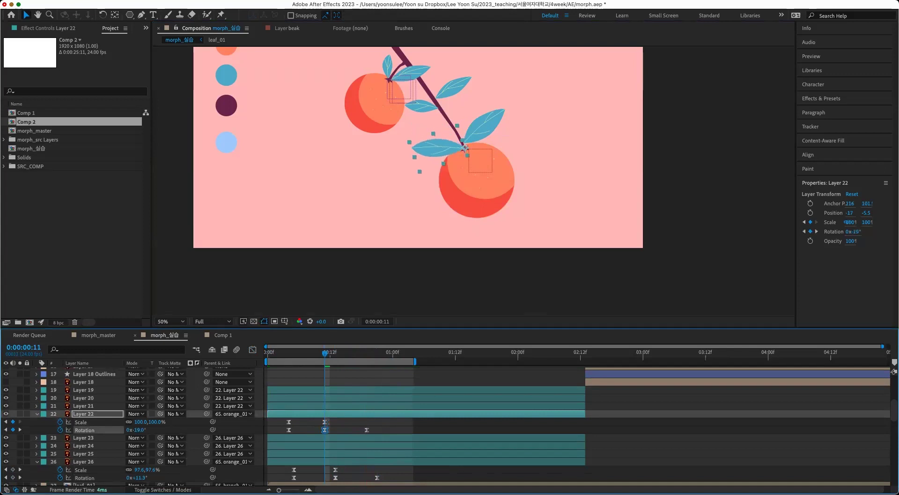
- Preview the whole orange growing in with the rotation overshoot on both leaves
key("F2")
key("comma")
key("space")
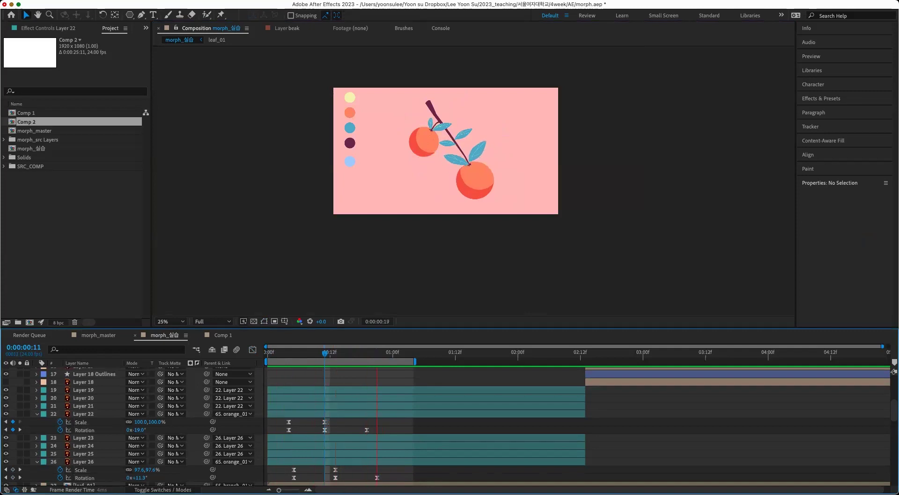
key("space")
- Find and select Layer 25, the vein lines of the lower orange's upright leaf, and save the project
scroll(576, 427, "up", 5)
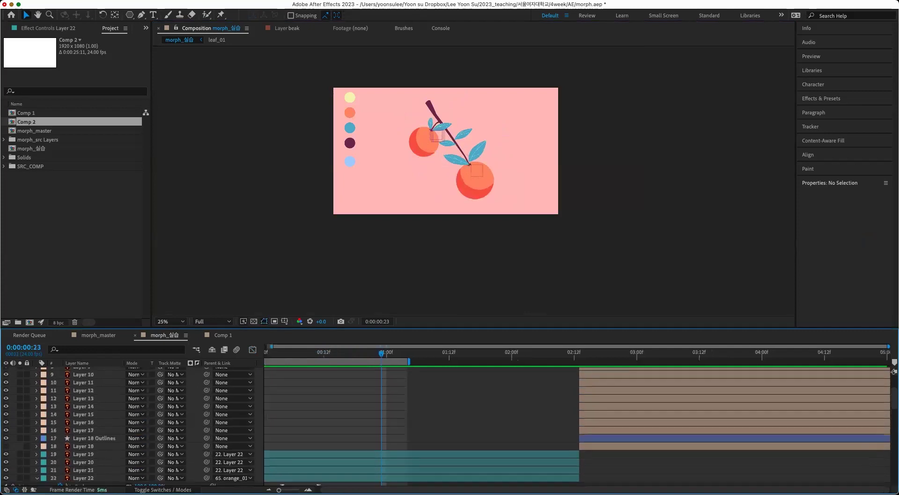
scroll(450, 427, "down", 7)
left_click(83, 406)
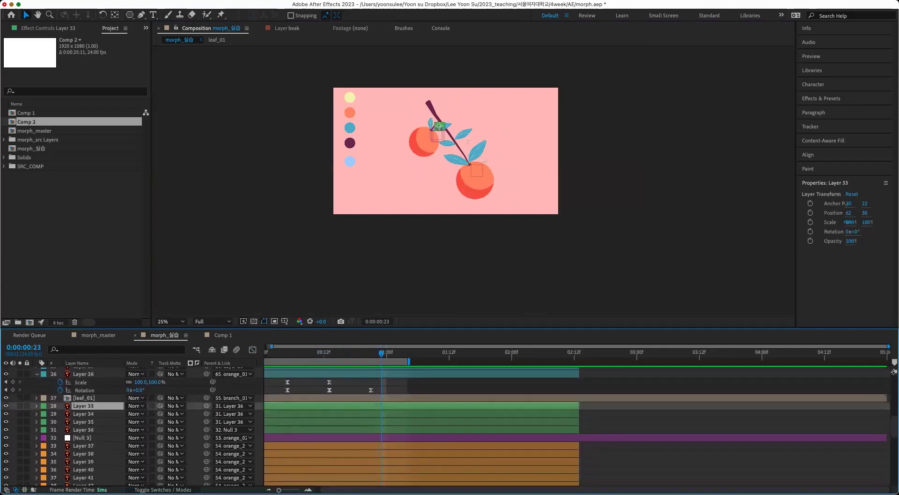
scroll(474, 129, "up", 2)
left_click_drag(474, 162, 469, 206)
left_click(450, 132)
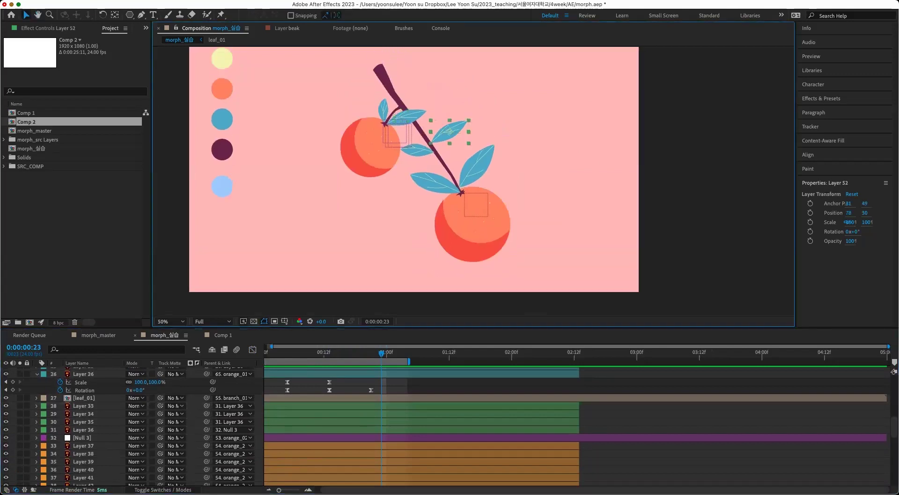
scroll(473, 421, "down", 1)
scroll(473, 421, "up", 3)
left_click(84, 392)
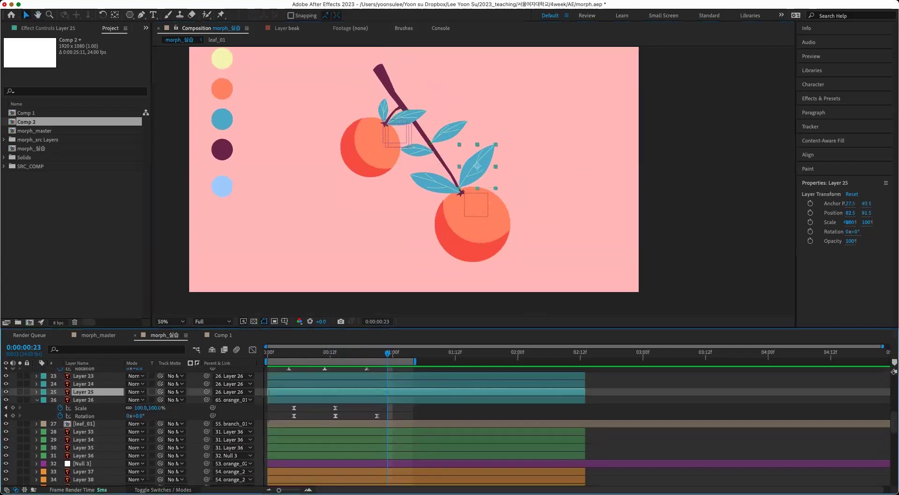
key(".")
key("super+s")
- Go to 0:00:00:18 and create a shape layer from the vector Layer 25
left_click_drag(388, 353, 361, 353)
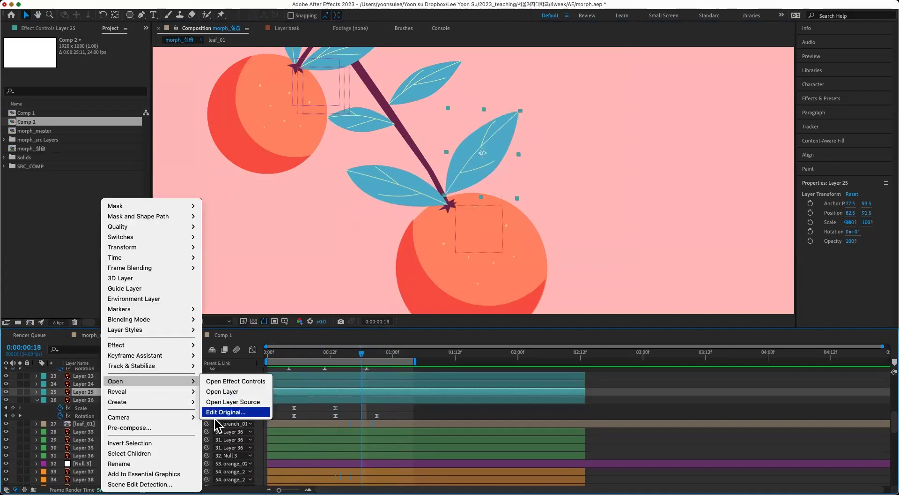
mouse_move(180, 403)
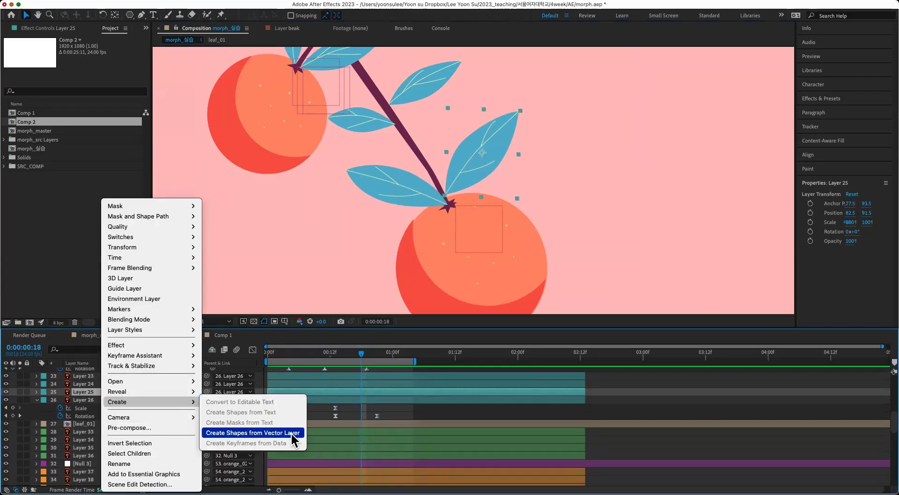
left_click(281, 430)
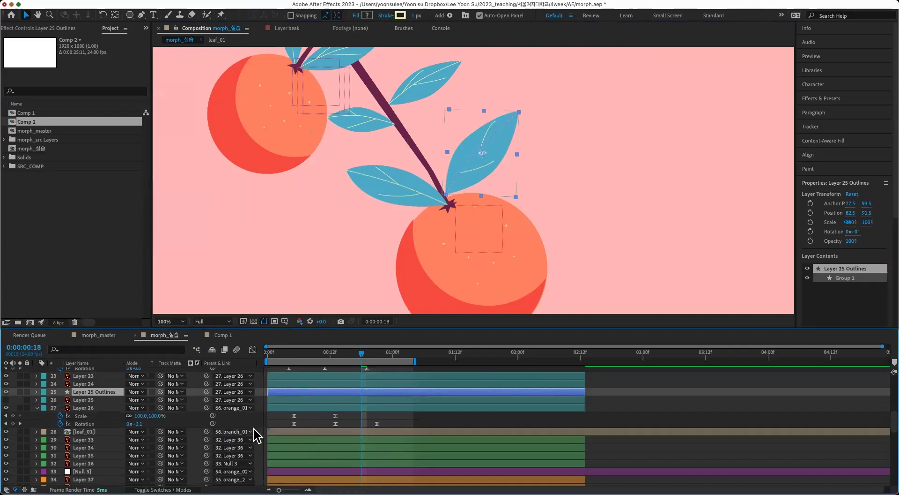
left_click(419, 415)
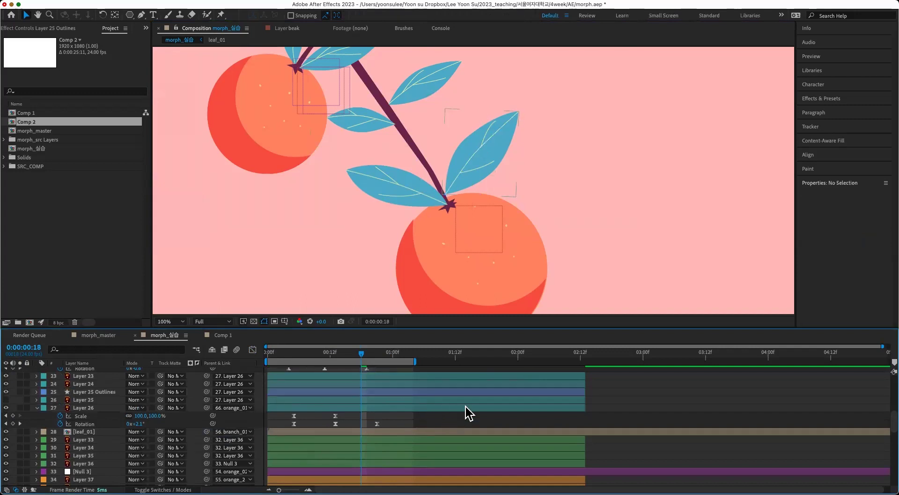
- Add Trim Paths to Layer 25 Outlines and keyframe its End at 100% at 0:00:00:18
left_click(402, 391)
left_click(36, 391)
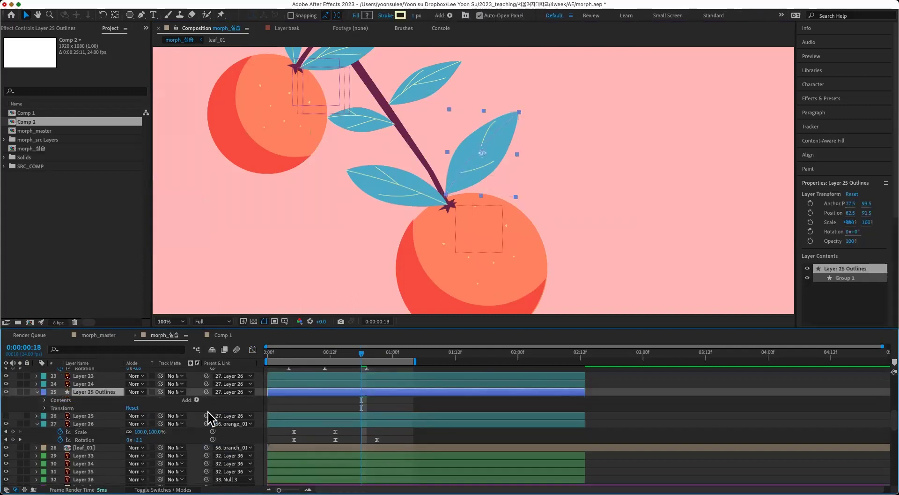
left_click(196, 400)
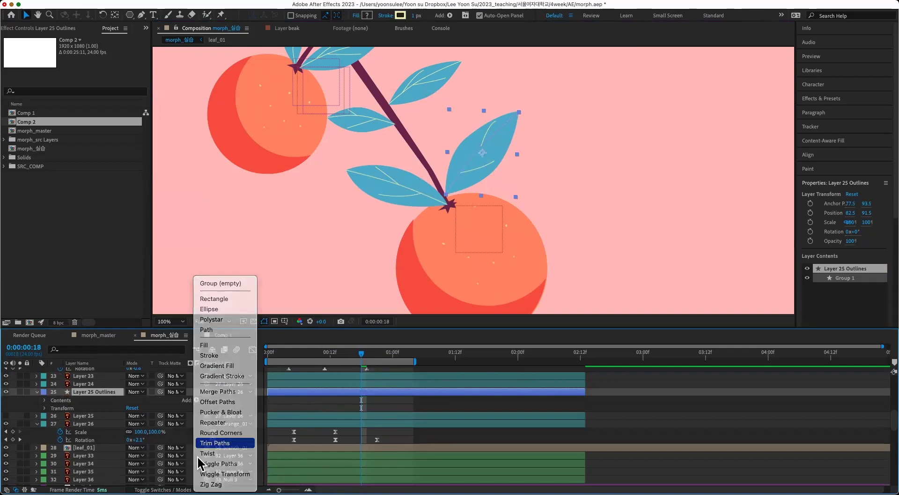
left_click(237, 447)
left_click(53, 416)
left_click(68, 431)
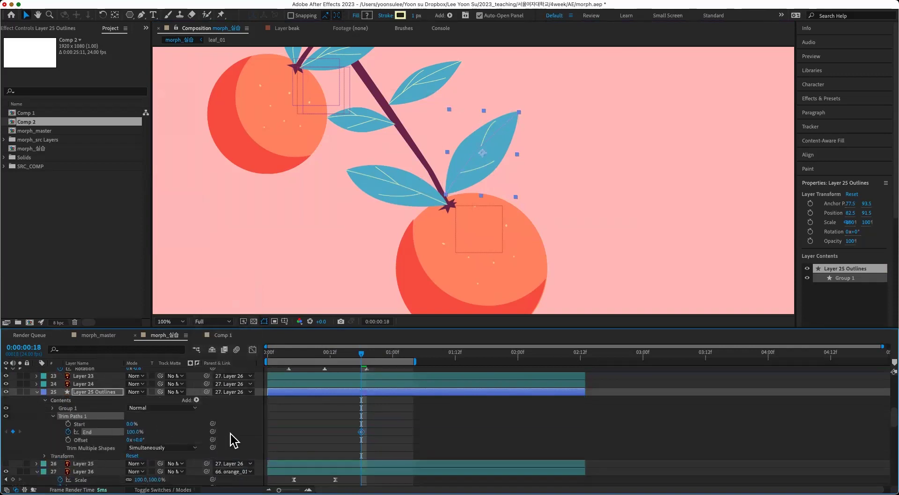
- Go to 0:00:00:13 and keyframe the Trim Paths End of Layer 25 Outlines at 0%
left_click(341, 358)
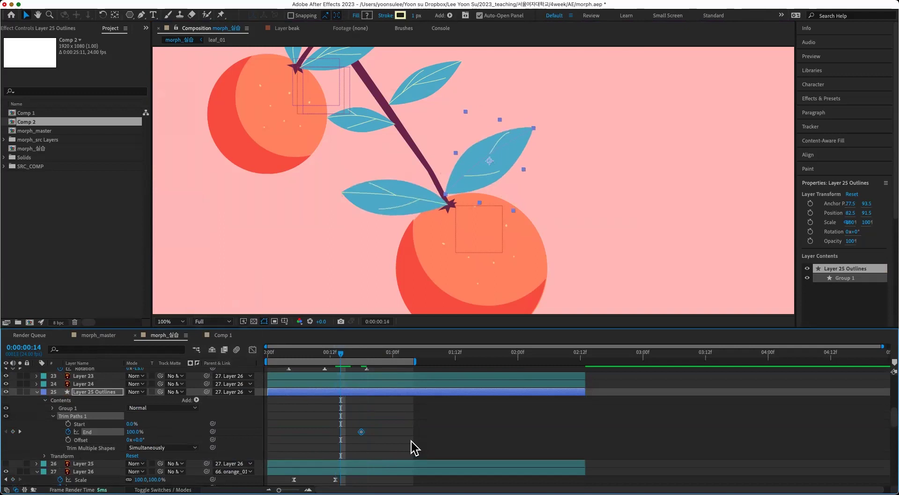
left_click(363, 410)
left_click(335, 356)
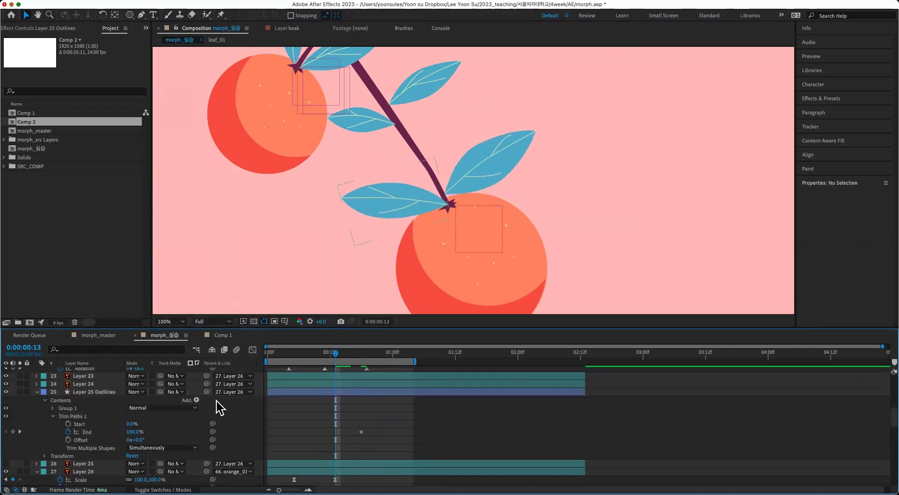
mouse_move(134, 433)
left_mouse_down()
mouse_move(108, 433)
mouse_move(123, 437)
left_mouse_up()
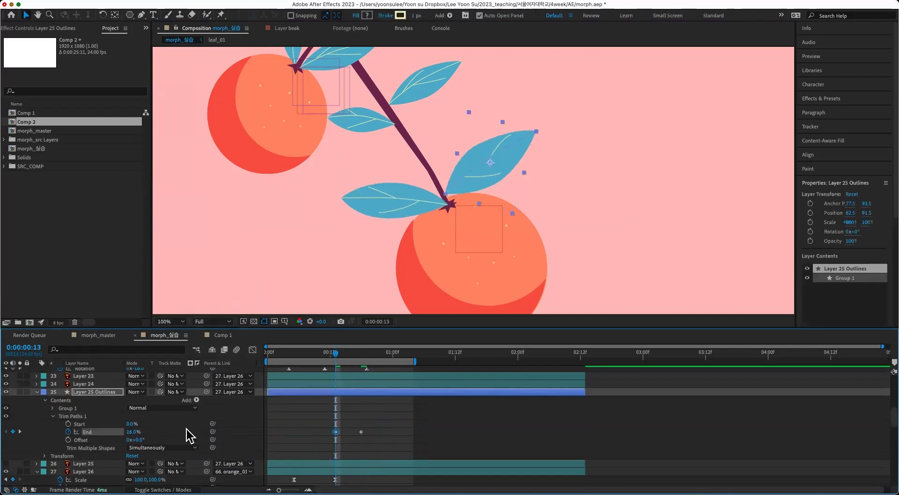
- Retime the End keyframes of Layer 25 Outlines to run from 0:00:00:08 to 0:00:00:18, apply Easy Ease to them and preview
left_click(360, 369)
left_click_drag(337, 352, 361, 355)
left_click(361, 431)
left_click_drag(361, 431, 387, 431)
left_click_drag(409, 423, 302, 439)
left_click(387, 424)
key("F9")
left_click(384, 421)
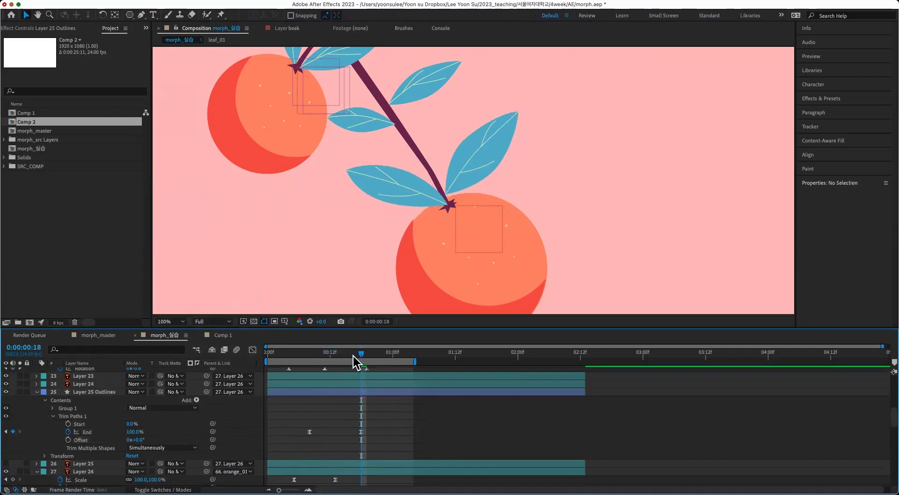
left_click_drag(355, 356, 267, 401)
key("space")
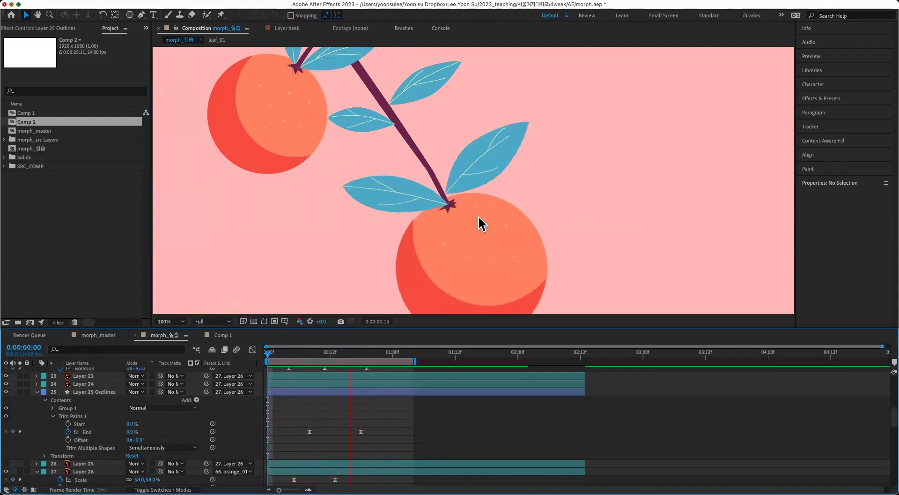
- Create shape layers from the vector layers Layer 23 and Layer 24, the side veins of the upright leaf
left_click(352, 357)
left_click(369, 383)
left_click(368, 377, "shift")
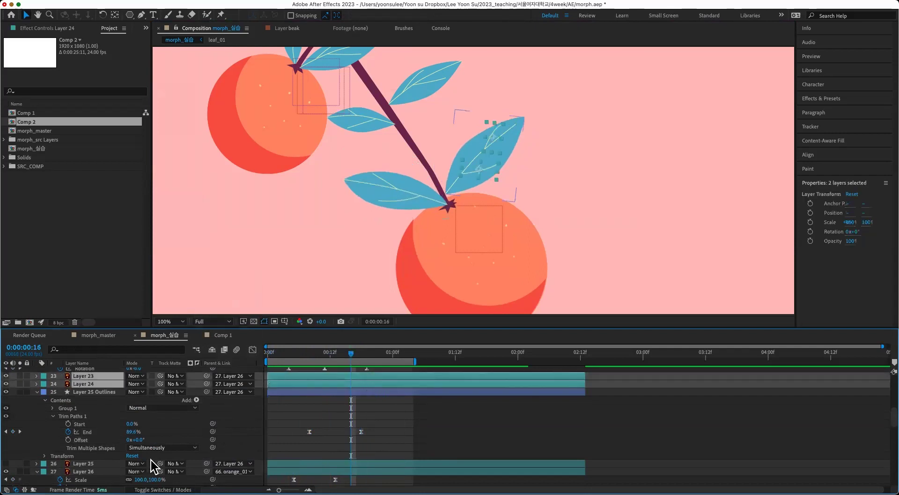
right_click(83, 382)
mouse_move(160, 401)
left_click(246, 432)
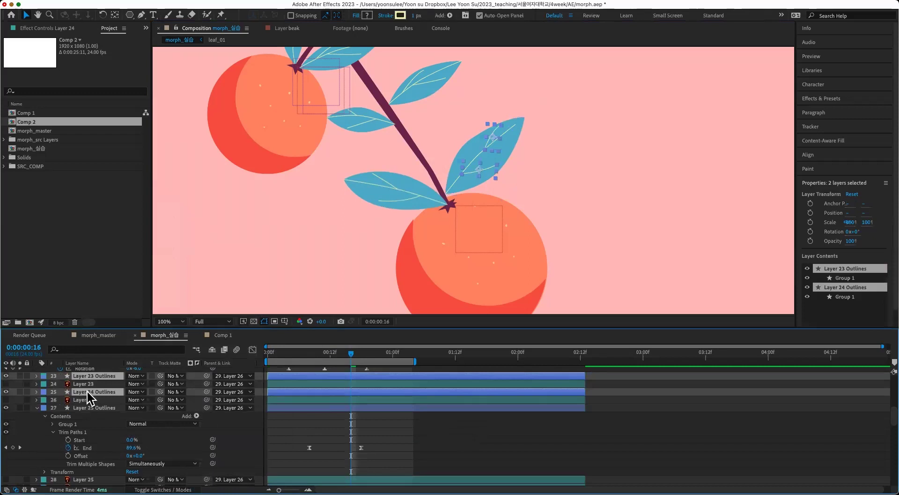
left_click(426, 438)
- Copy the End animation of Layer 25 Outlines to Layer 23 Outlines and Layer 24 Outlines, running from 0:00:00:15 to 0:00:01:01
left_click(88, 447)
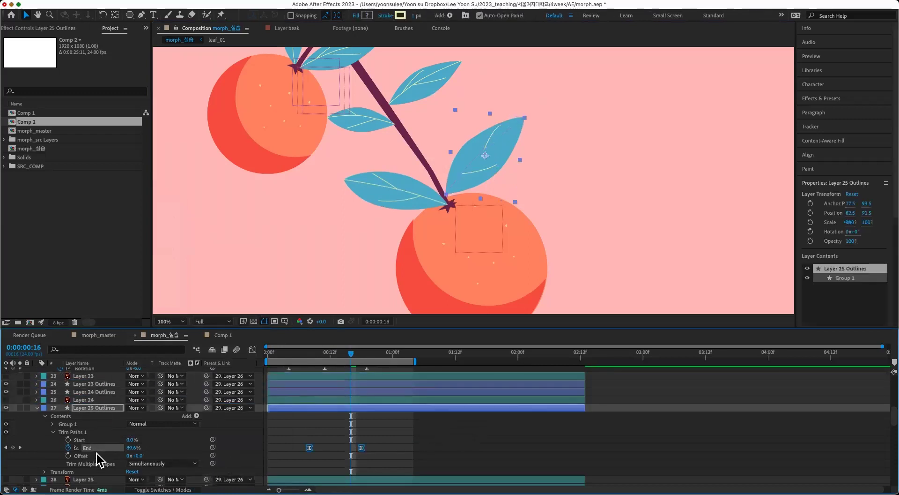
left_click(100, 393)
left_click(100, 383)
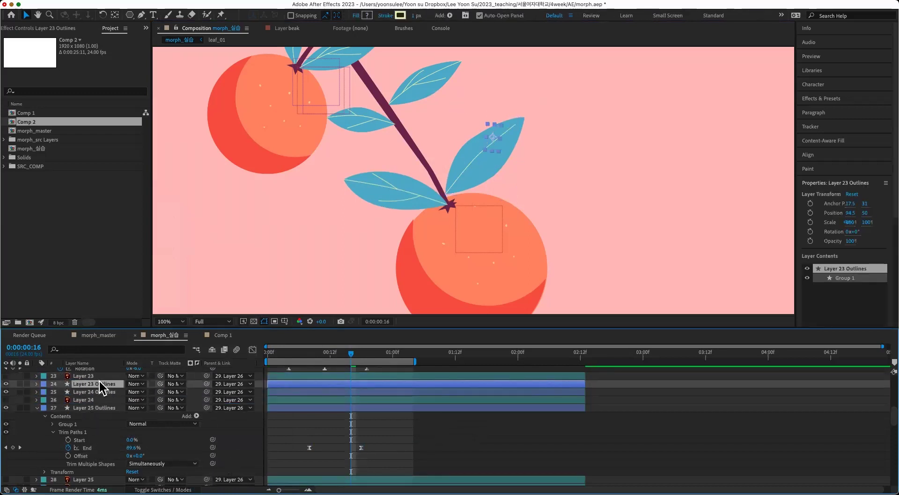
key("Return")
left_click(357, 391, "shift")
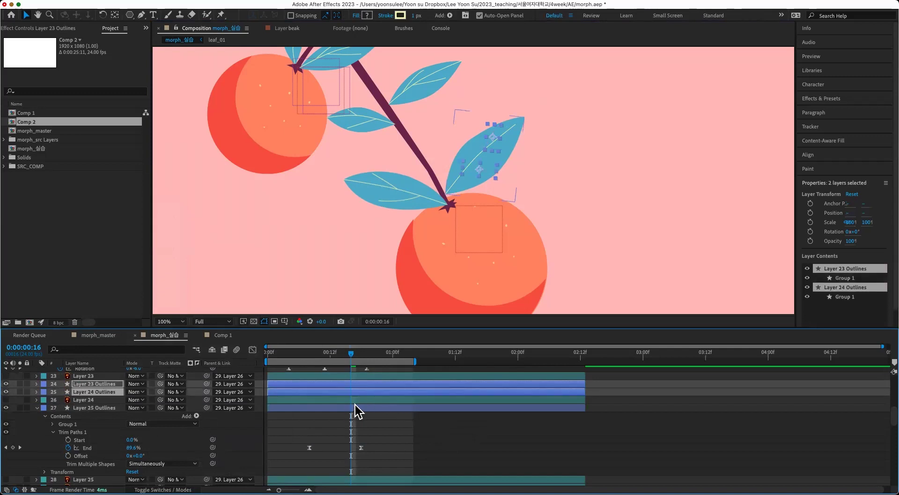
key("super+v")
mouse_move(403, 408)
left_mouse_down()
mouse_move(367, 408)
mouse_move(397, 409)
left_mouse_up()
left_click(386, 439)
- Preview the upright leaf's veins drawing on in the whole composition
key("comma")
key("space")
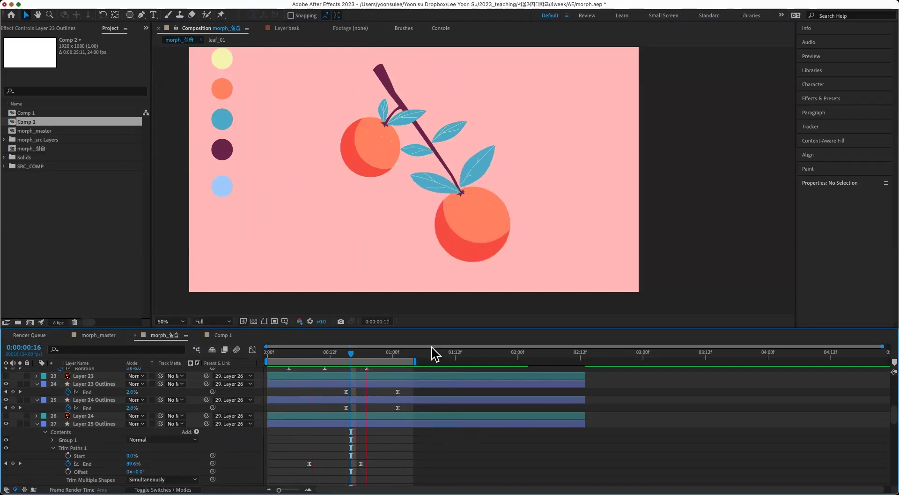
key("space")
- Save the project, create shape layers from Layer 19, Layer 20 and Layer 21, and group the outline layers above the originals
scroll(397, 449, "up", 3)
scroll(399, 436, "up", 3)
left_click(363, 412)
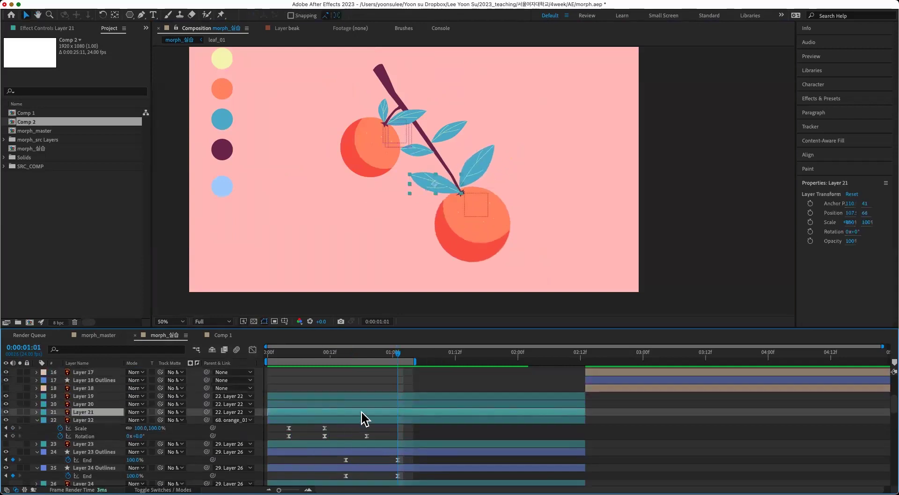
left_click(99, 396, "shift")
key("super+s")
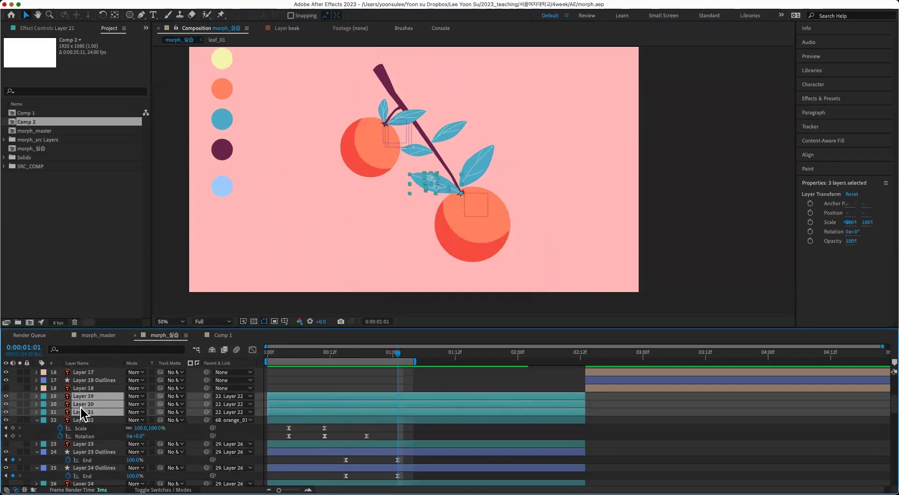
right_click(82, 413)
mouse_move(169, 401)
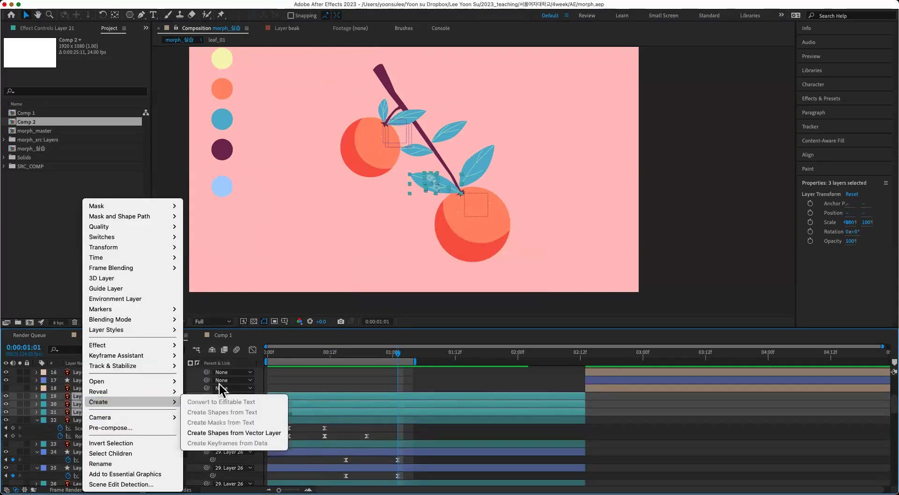
left_click(234, 432)
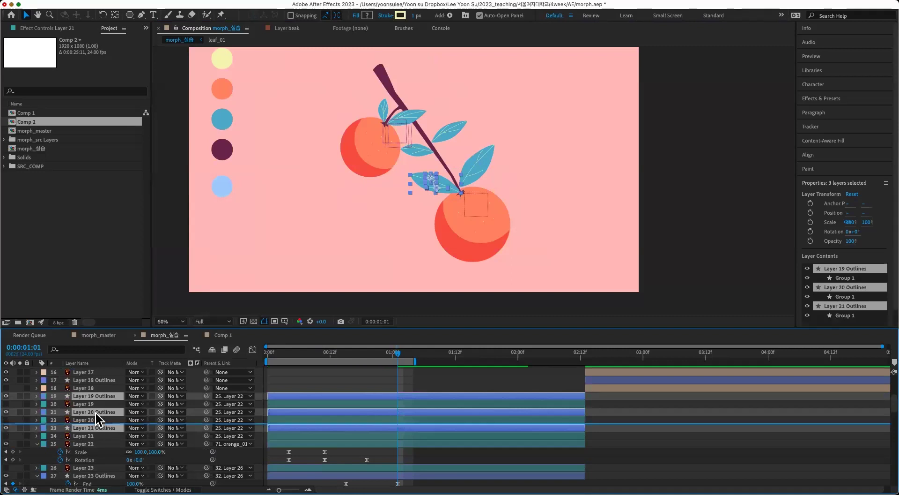
left_click_drag(99, 407, 101, 393)
left_click(437, 456)
- Paste the animated Trim Paths onto Layer 19 Outlines, Layer 20 Outlines and Layer 21 Outlines and reveal their keyframes
scroll(436, 456, "down", 3)
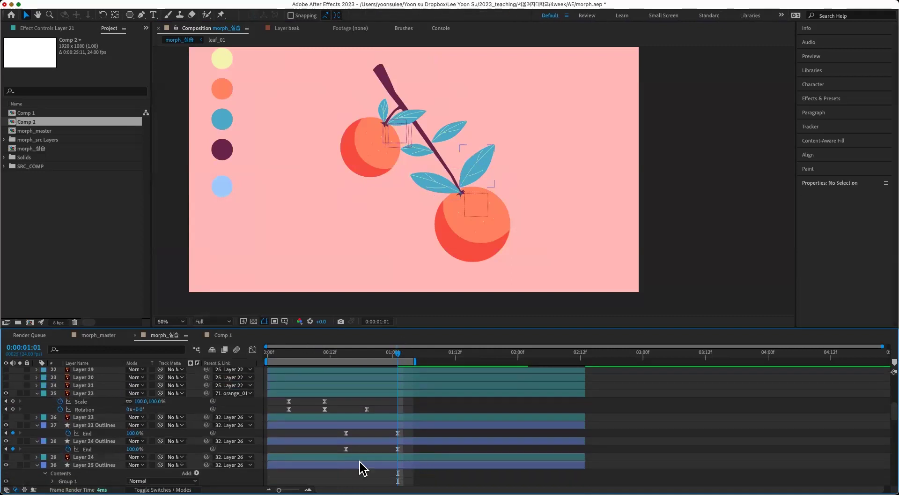
left_click_drag(328, 443, 430, 443)
scroll(419, 440, "up", 3)
left_click(420, 408)
left_click(408, 399)
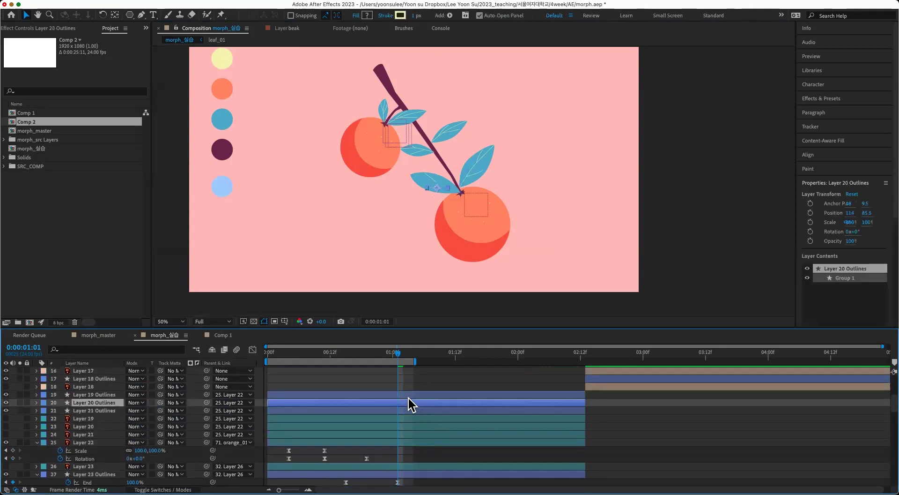
left_click(406, 396, "shift")
left_click(404, 410, "shift")
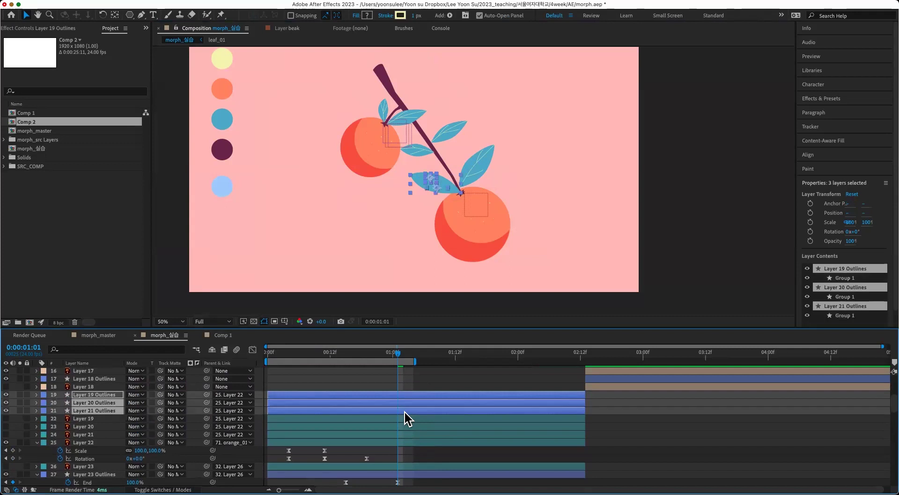
key("u")
- Shift the End keyframes of Layer 19, 20 and 21 Outlines to run from 0:00:00:10 to 0:00:00:20
left_click_drag(480, 402, 367, 441)
left_click_drag(450, 410, 372, 415)
left_click(389, 416)
mouse_move(368, 352)
left_mouse_down()
mouse_move(323, 361)
mouse_move(372, 350)
left_mouse_up()
left_click(356, 426)
left_click(384, 401)
left_click_drag(308, 401, 386, 430)
key("=")
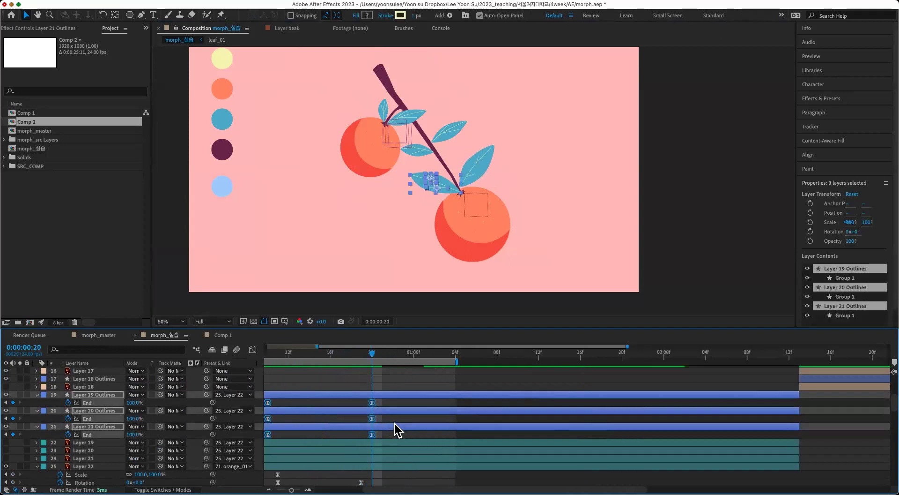
- Remove the End keyframes from the other leaf's vein outlines and keyframe the Start of Layer 19 Outlines at 0% at 0:00:00:20
left_click(37, 395)
left_click(38, 394)
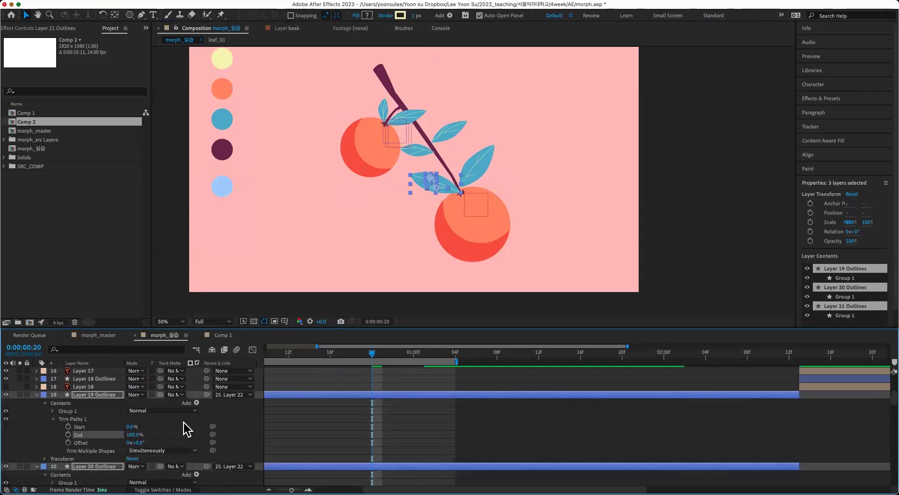
left_click(306, 425)
left_click(69, 426)
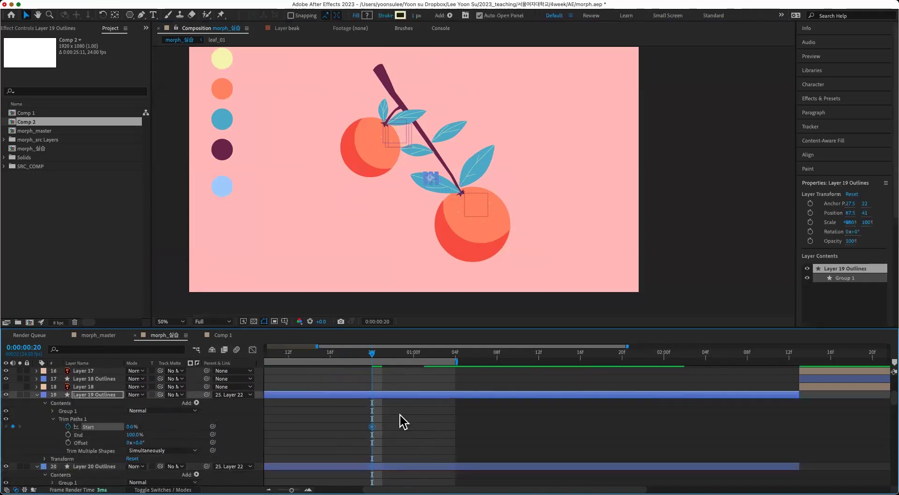
- Go to 0:00:00:09 and keyframe the Trim Paths Start of Layer 19 Outlines at 100%
key("minus")
left_click_drag(373, 356, 316, 448)
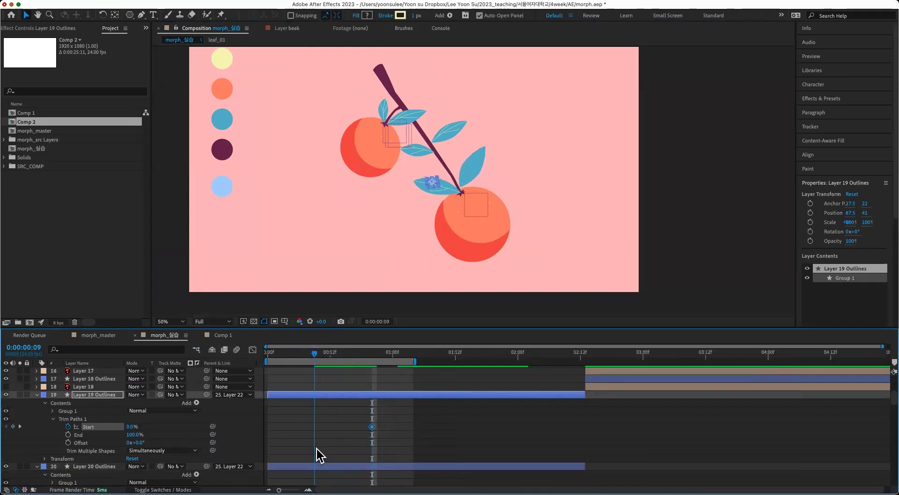
left_click(316, 448)
left_click_drag(131, 426, 55, 460)
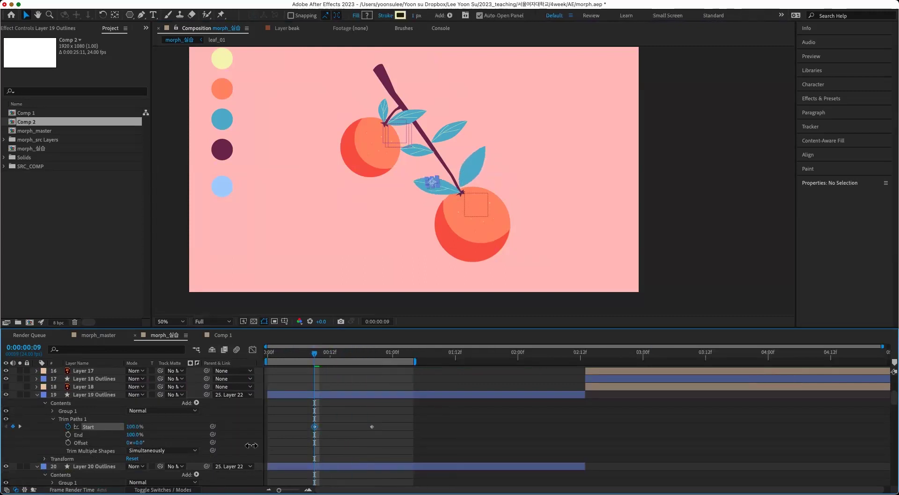
left_click(366, 424)
- Check the reversed vein drawing, and paste the Start animation of Layer 19 Outlines onto Layer 20 Outlines at 0:00:00:15
left_click_drag(322, 354, 369, 350)
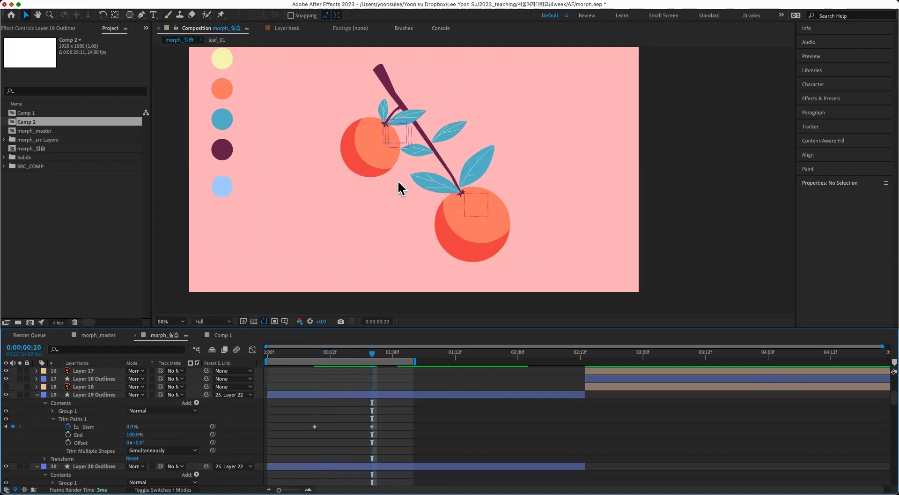
key("period")
key("period")
left_click(375, 394)
left_click_drag(365, 350, 344, 361)
scroll(428, 412, "down", 3)
left_click(372, 424)
scroll(365, 444, "down", 2)
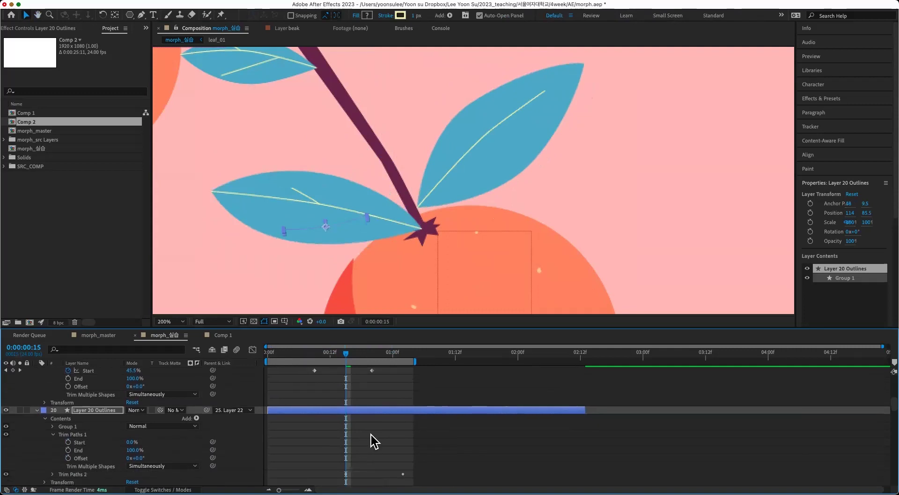
key("u")
left_click(390, 429)
- Paste the same Start animation onto Layer 21 Outlines, the leaf's main vein, beginning at 0:00:00:03
left_click_drag(344, 360, 283, 364)
left_click(404, 457)
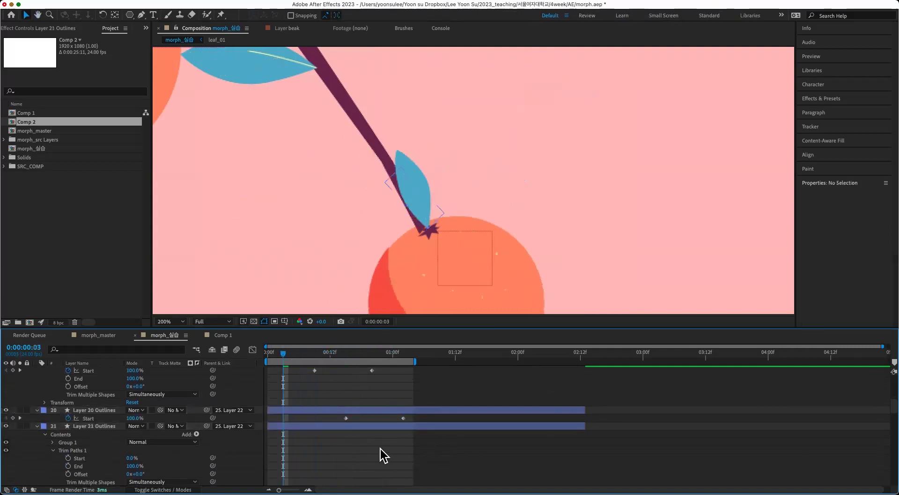
left_click(360, 429)
key("ctrl+v")
key("u")
left_click(378, 417)
key("comma")
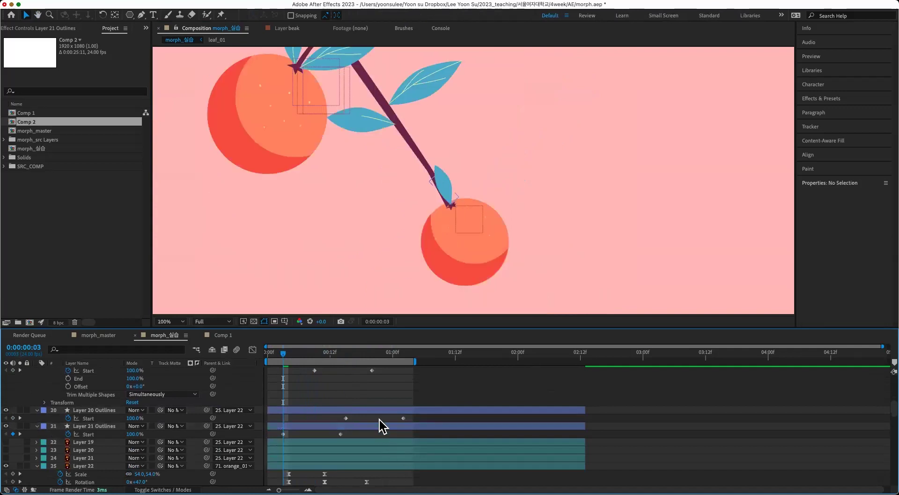
- Preview the veins drawing on both lower leaves, return to the first frame and save the project
scroll(452, 401, "up", 2)
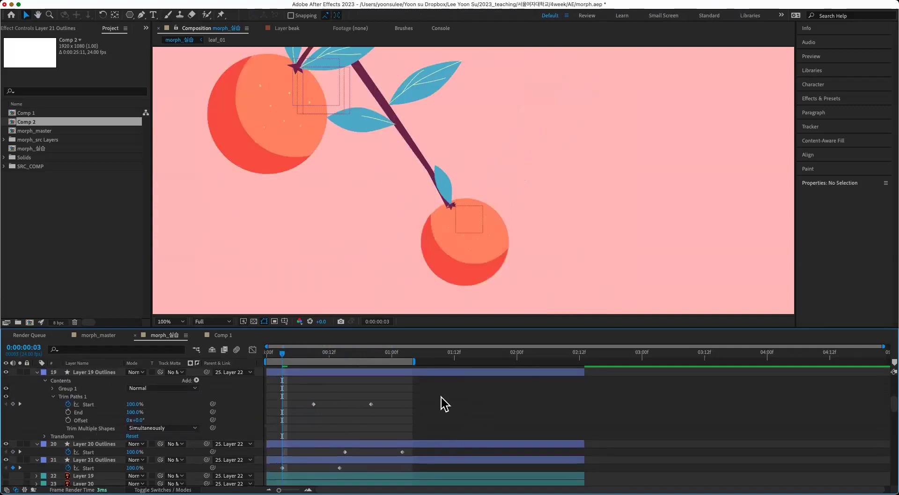
key("comma")
key("space")
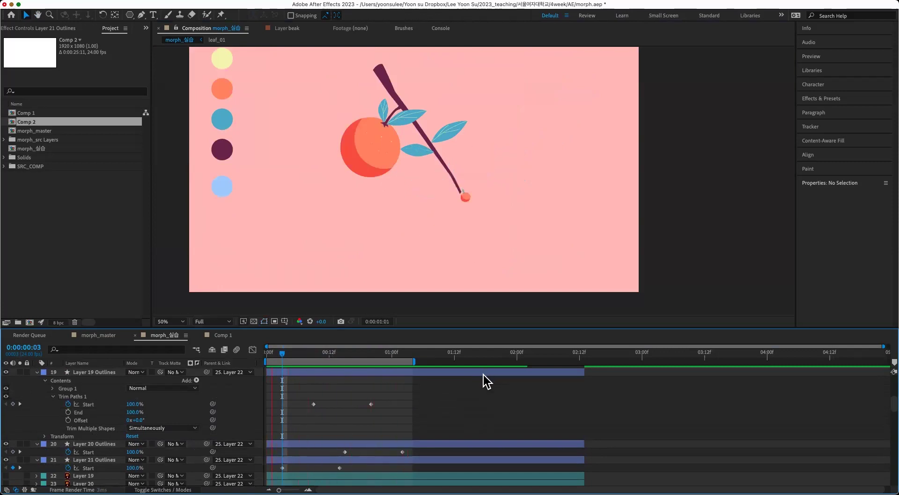
left_click_drag(396, 361, 242, 427)
key("super+s")
- Collapse the vein outline layers so only their keyframed properties are shown, leaving nothing selected
left_click_drag(479, 397, 251, 478)
left_click(484, 407)
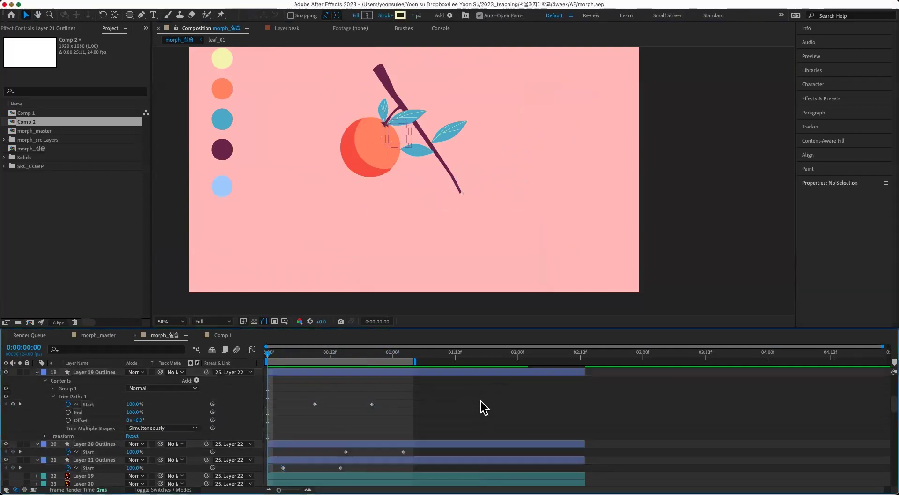
left_click_drag(479, 400, 281, 483)
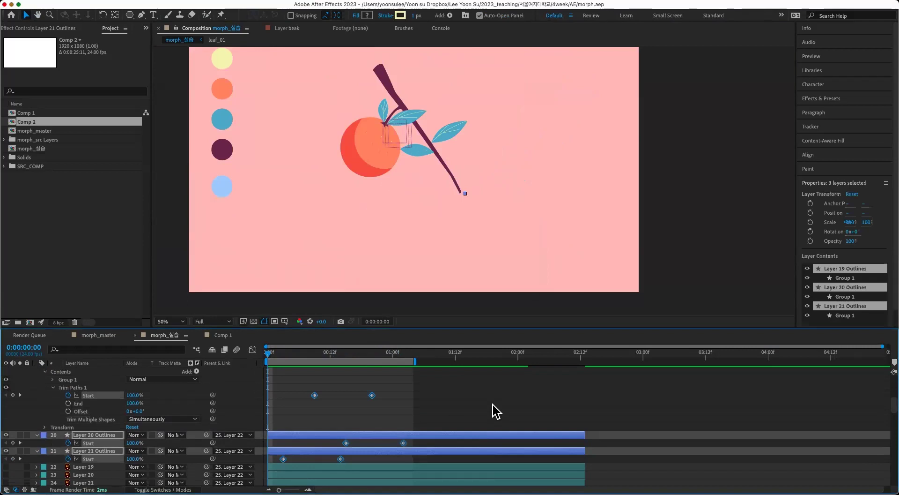
left_click(485, 414)
key("u")
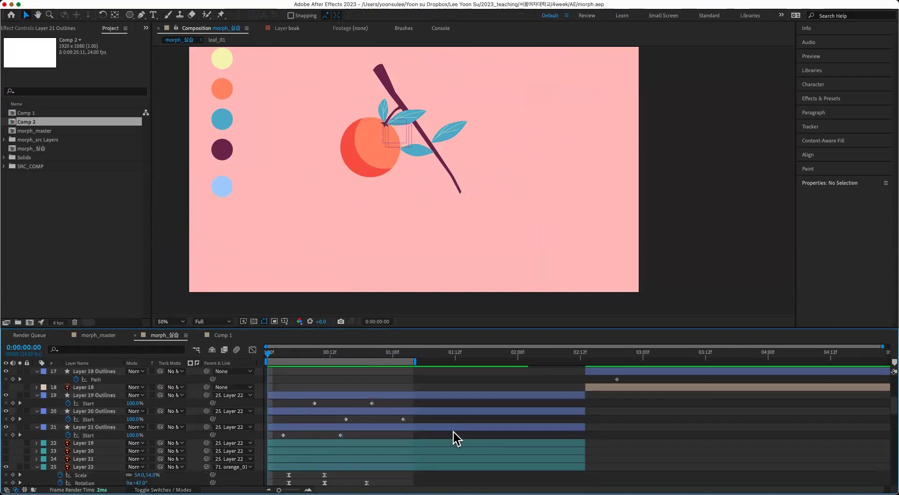
- Scrub through the growth animation from the start, and open the leaf_01 precomposition and play it
scroll(455, 429, "down", 10)
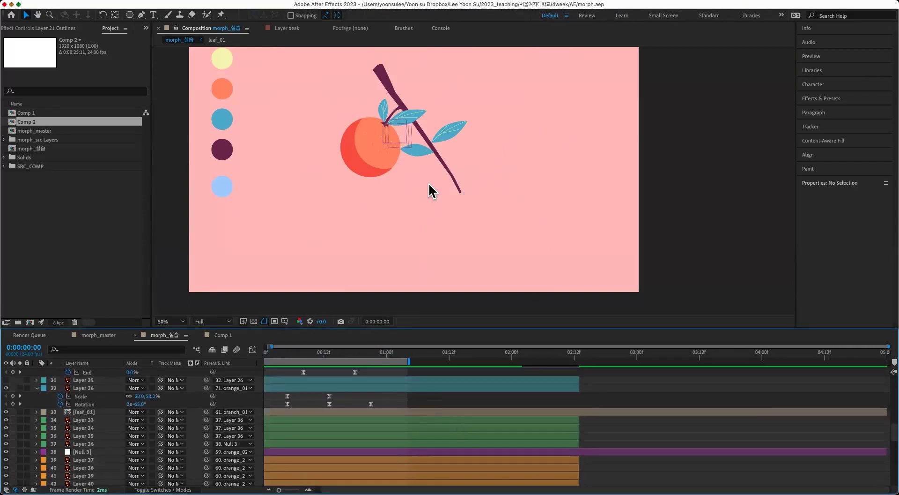
left_click(440, 154)
left_click_drag(278, 348, 397, 394)
left_click(327, 355)
left_click_drag(327, 355, 266, 368)
double_click(96, 412)
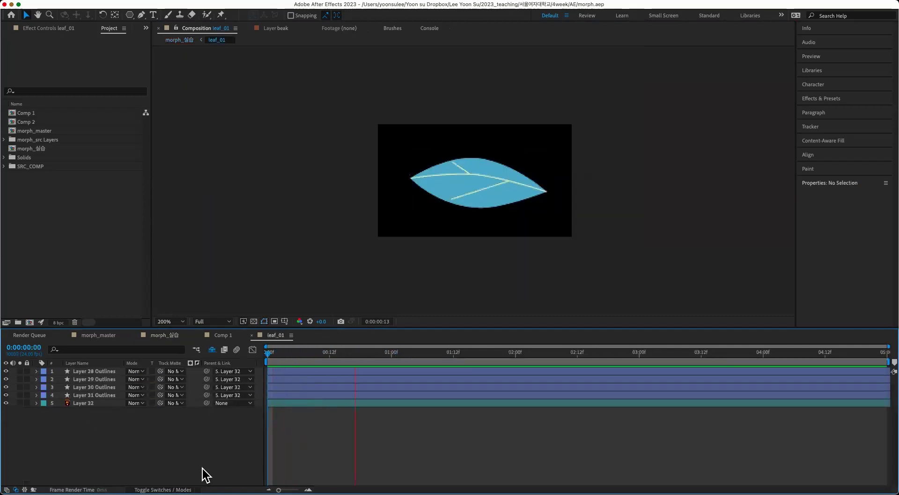
key("space")
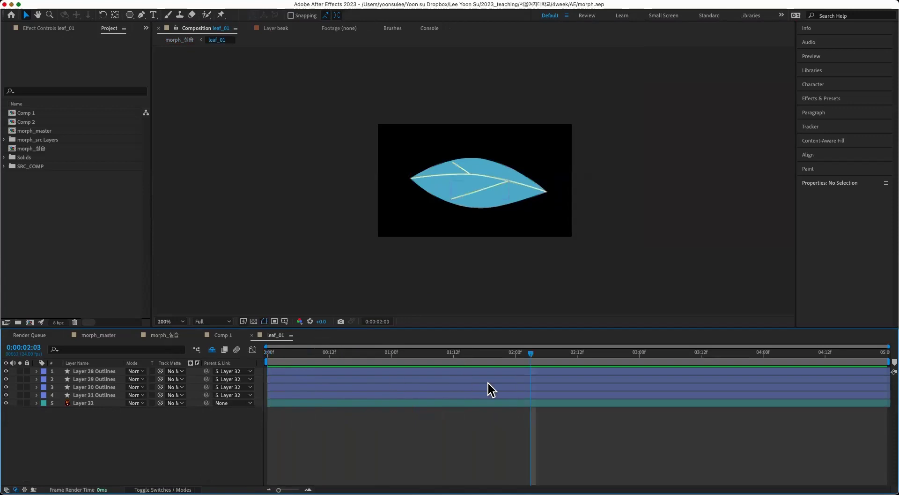
- Return to the morph_실습 composition and keyframe leaf_01's Scale from 0% at 0:00:00:09 to 100% at 0:00:00:15
key("Tab")
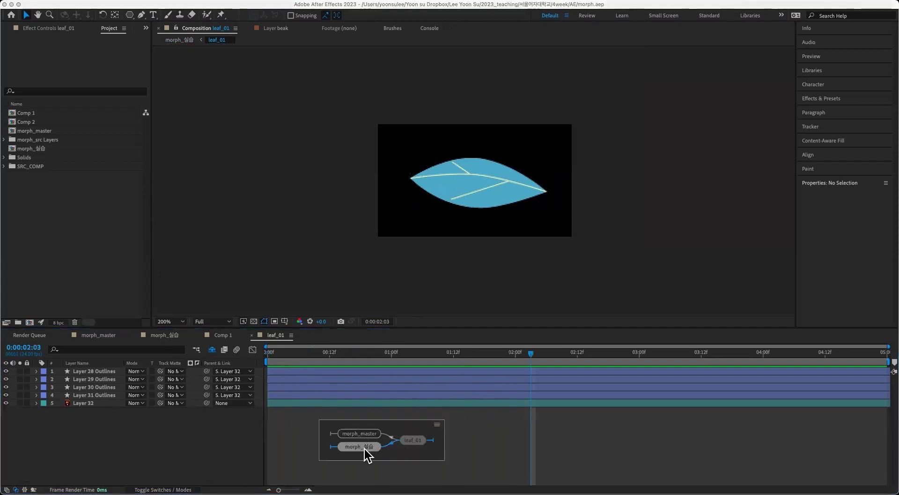
left_click(360, 446)
left_click_drag(379, 352, 314, 354)
key("s")
left_click(60, 420)
left_click(139, 420)
left_click(335, 420)
left_click_drag(314, 354, 346, 355)
left_click_drag(356, 419, 346, 420)
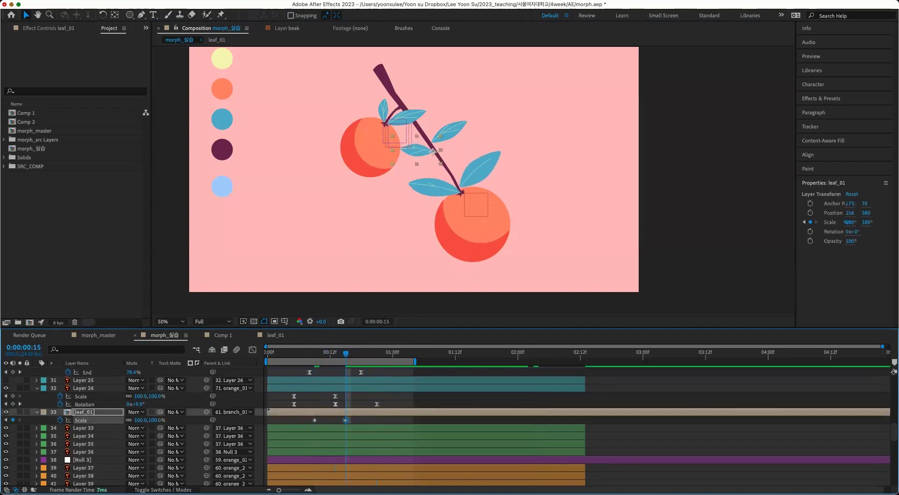
- Keyframe leaf_01's Rotation from 23° at 0:00:00:09 to 0° at 0:00:00:15
key("shift+r")
key("alt+shift+r")
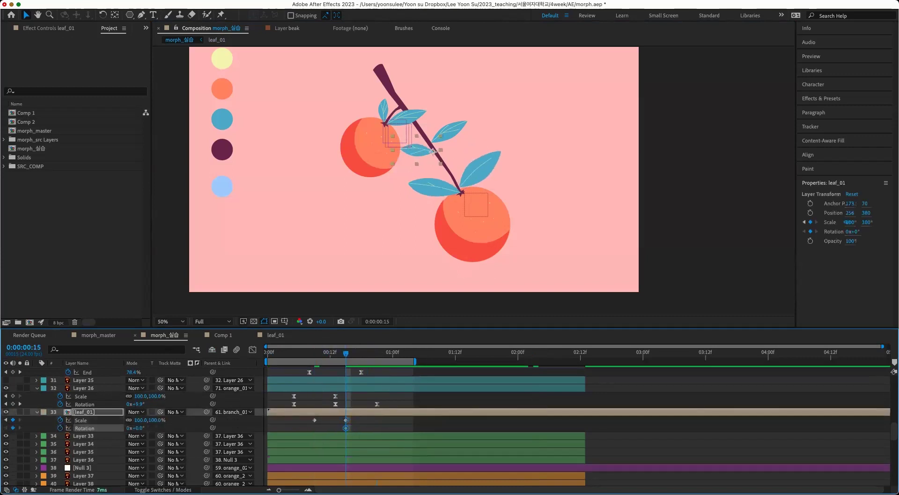
key("j")
key("j")
key("j")
left_click_drag(138, 427, 149, 427)
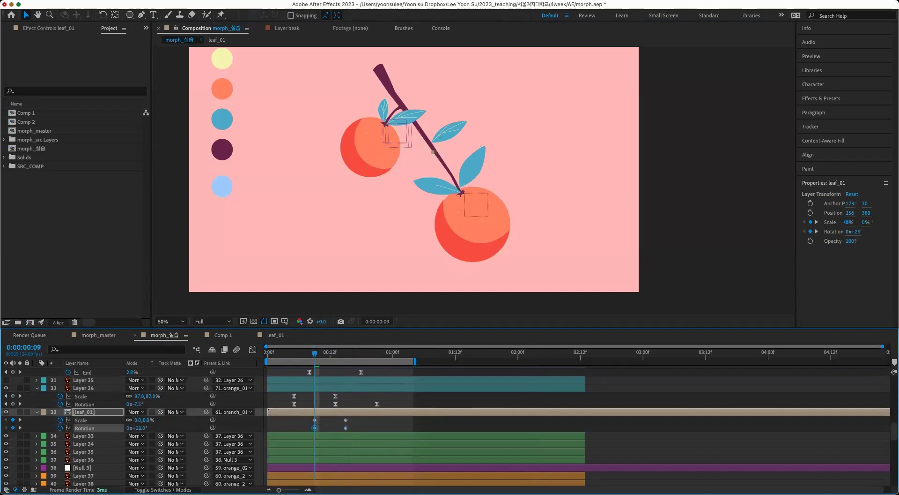
- Move leaf_01's first Rotation keyframe to 0:00:00:11 and set it to 27°
key("Page_Down")
key("Page_Down")
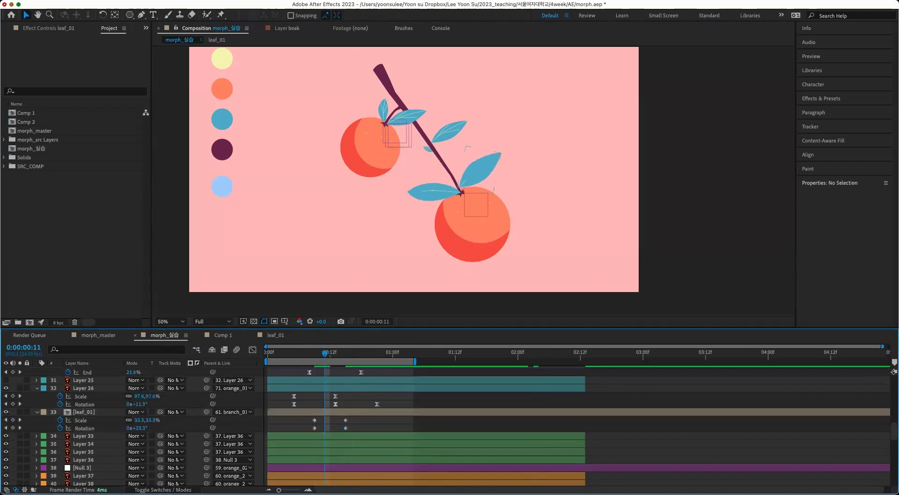
left_click_drag(320, 428, 324, 428)
left_click_drag(136, 428, 139, 427)
key("space")
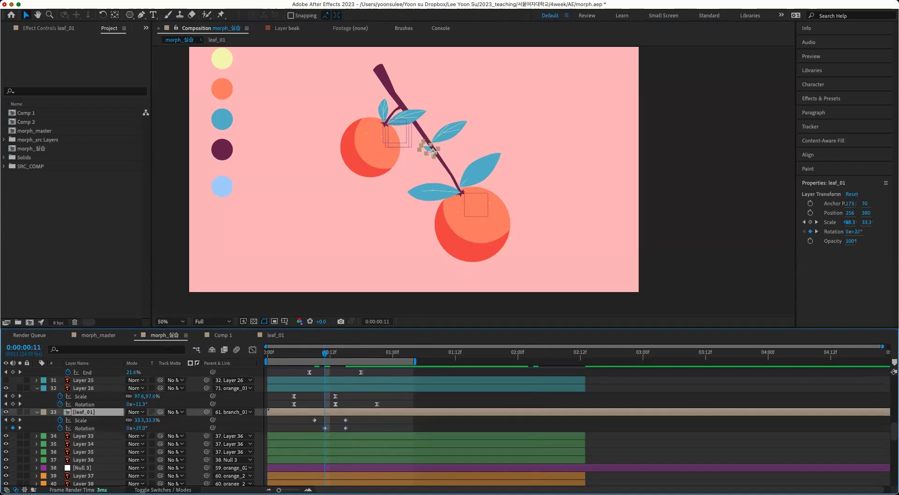
- Make leaf_01 swing to -27° before settling at 0°, ease all its keyframes and shift them to start at 0:00:00:04
left_click(346, 352)
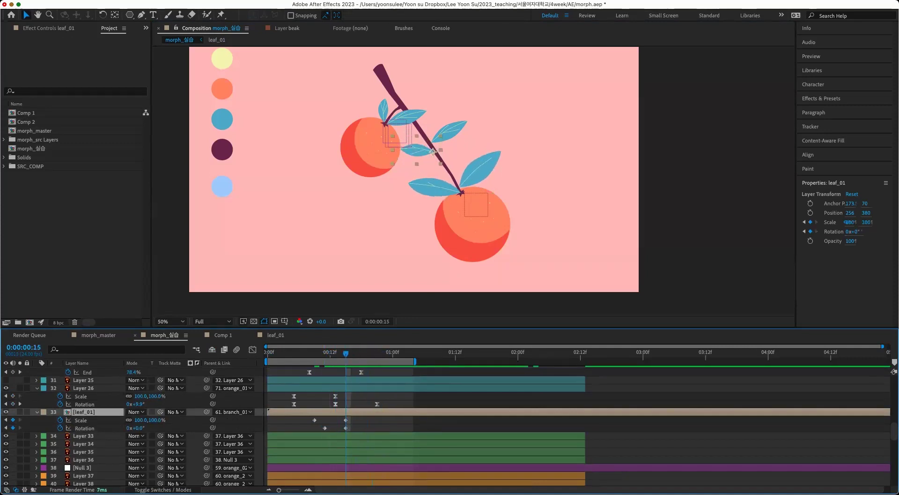
left_click_drag(346, 428, 372, 428)
key("super+v")
left_click_drag(134, 428, 124, 428)
left_click_drag(298, 417, 346, 428)
left_click(372, 424)
key("Home")
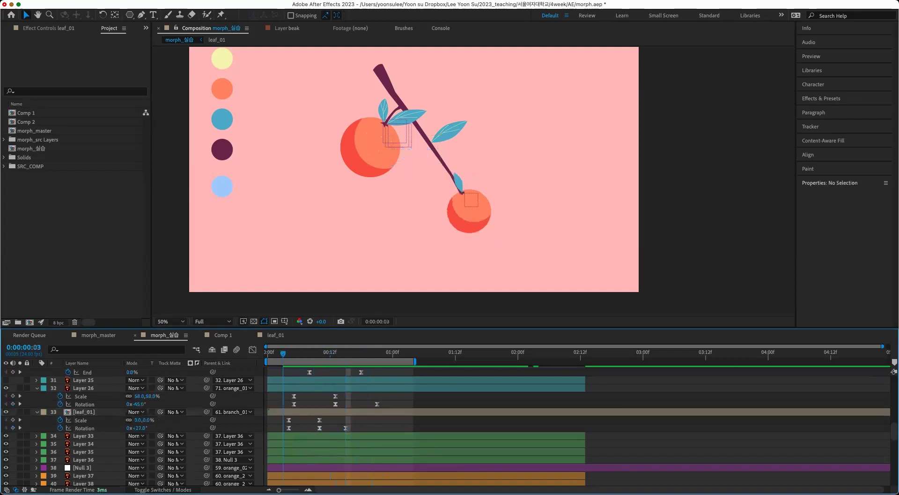
- Shift all leaf_01 keyframes one frame earlier to start at 0:00:00:03, preview the growth from the first frame and save the project
key("space")
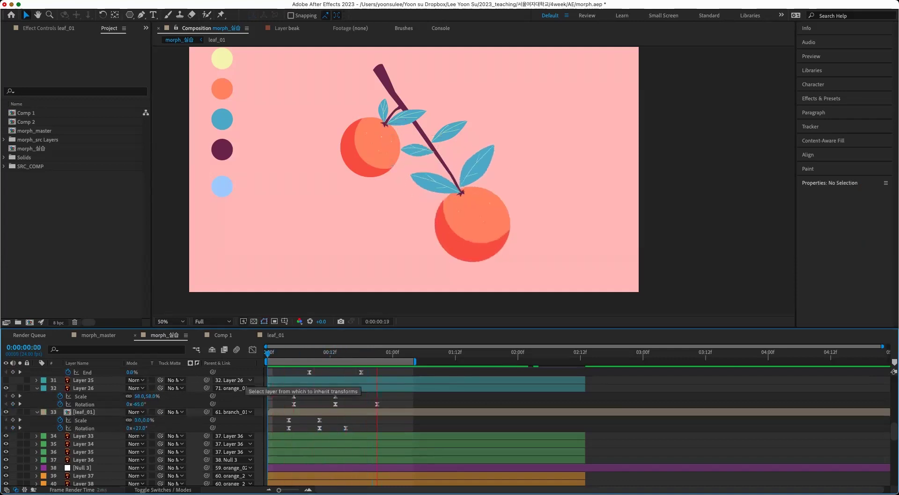
left_click_drag(367, 416, 271, 432)
key("alt+Left")
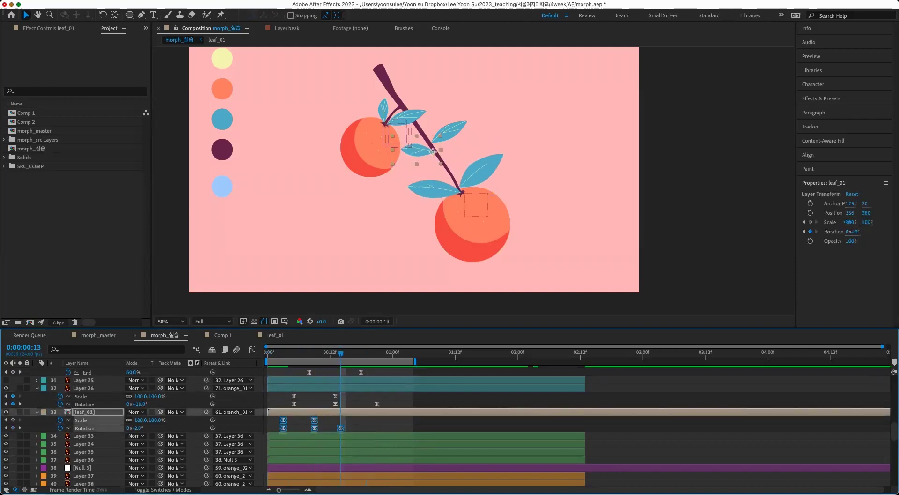
key("Home")
key("F2")
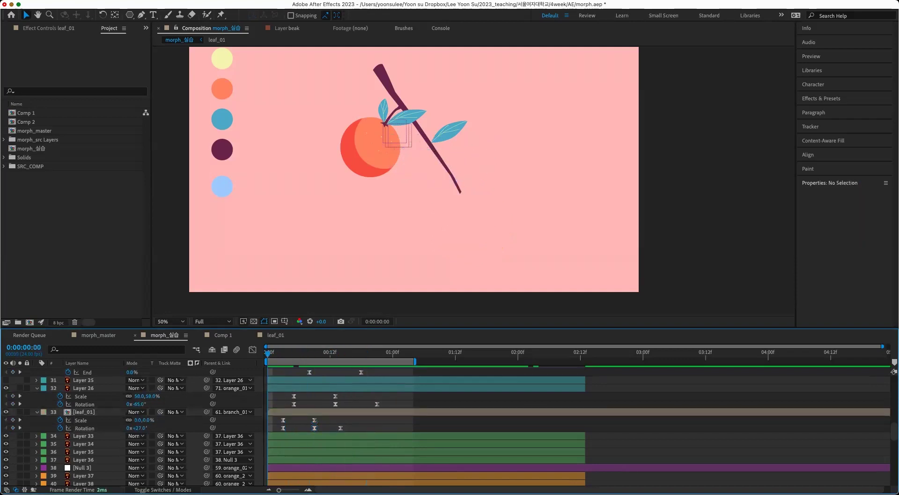
key("space")
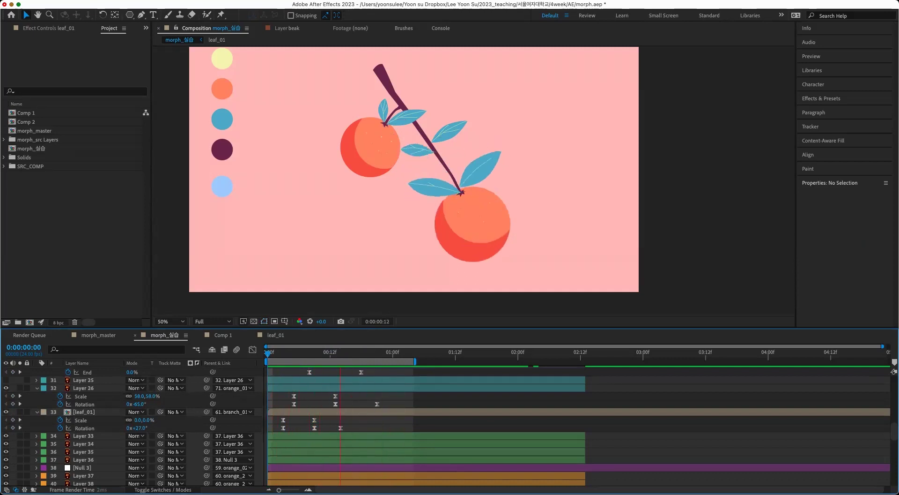
key("super+s")
- Examine the layers above and below leaf_01 at 0:00:00:09 to find which belong to the upper leaf
left_click(83, 435)
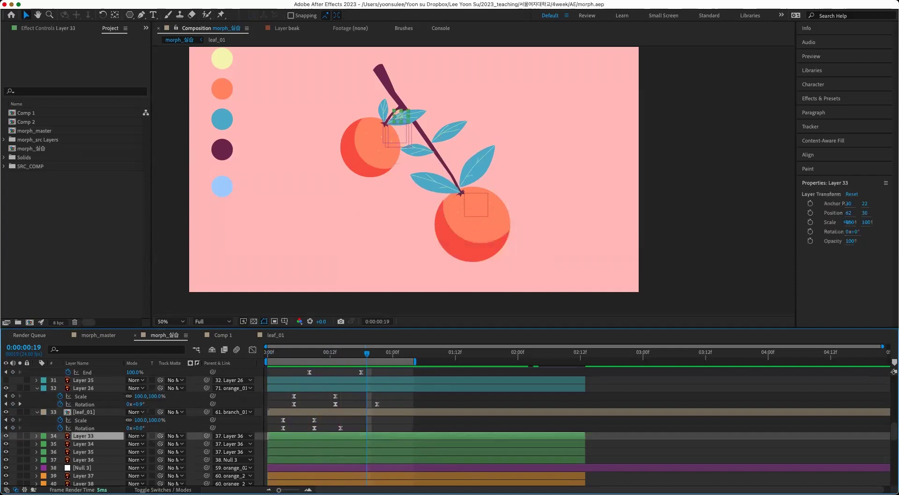
left_click(84, 459, "shift")
left_click_drag(367, 353, 314, 353)
left_click(83, 411)
scroll(445, 426, "up", 3)
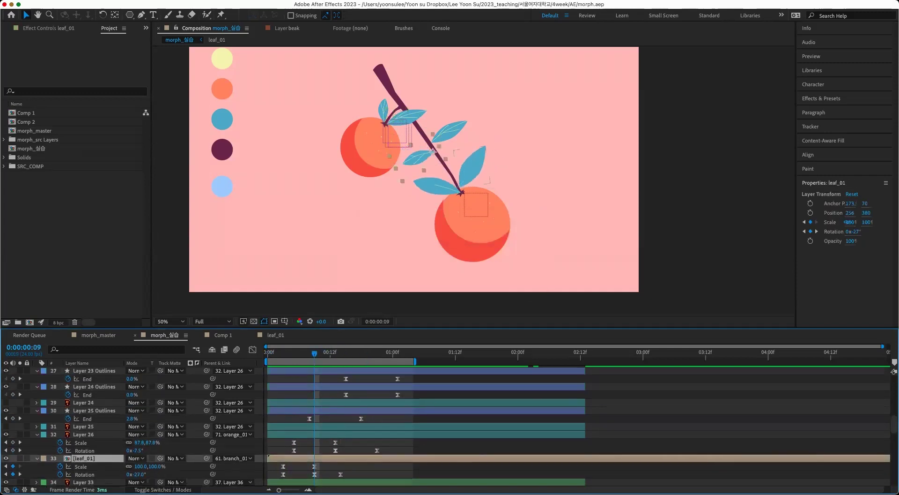
scroll(131, 426, "up", 1)
scroll(132, 427, "down", 5)
scroll(131, 426, "up", 7)
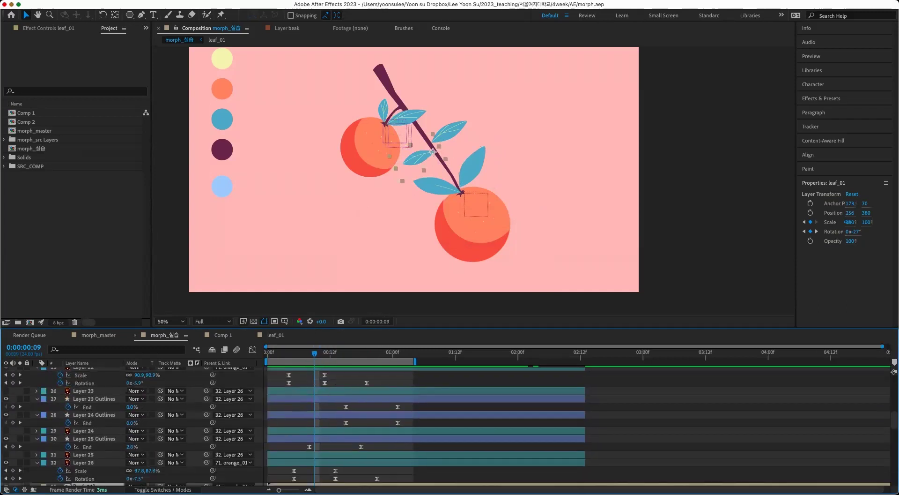
scroll(131, 426, "down", 5)
- Create shape layers from the upper leaf's vein layers, Layer 50, Layer 51 and Layer 52, and place the outlines directly above Layer 50
left_click(83, 442)
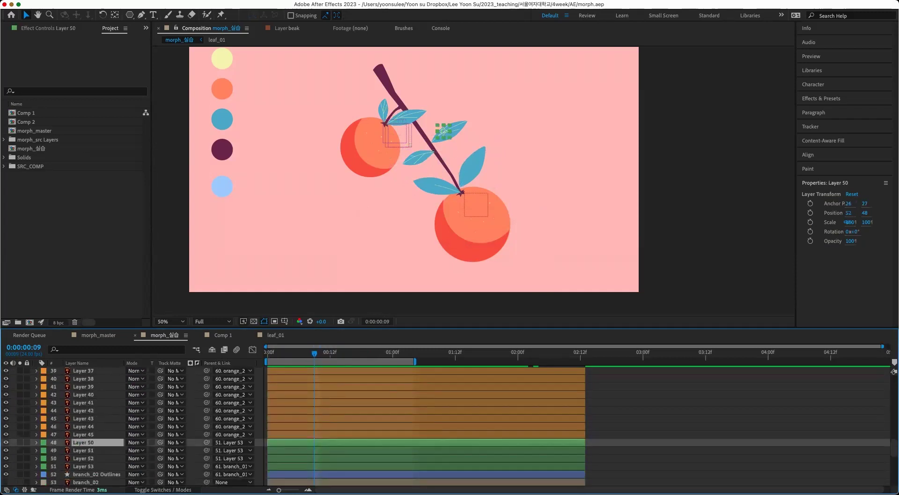
left_click(83, 466, "shift")
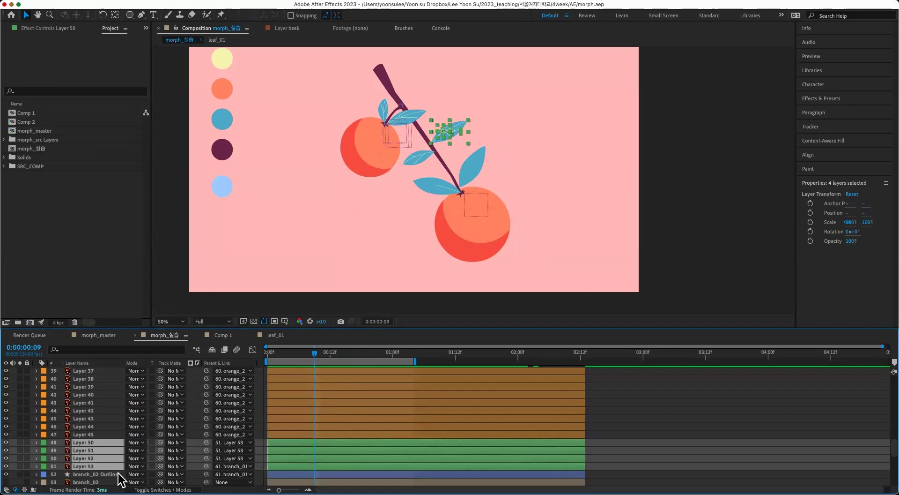
left_click(95, 458)
left_click(99, 441, "shift")
right_click(95, 458)
mouse_move(141, 402)
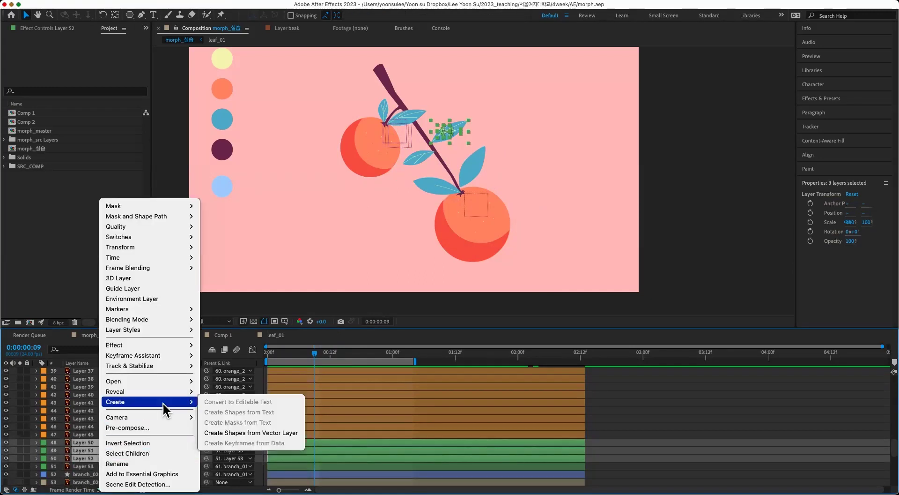
left_click(290, 431)
left_click_drag(104, 475, 99, 448)
scroll(595, 447, "down", 2)
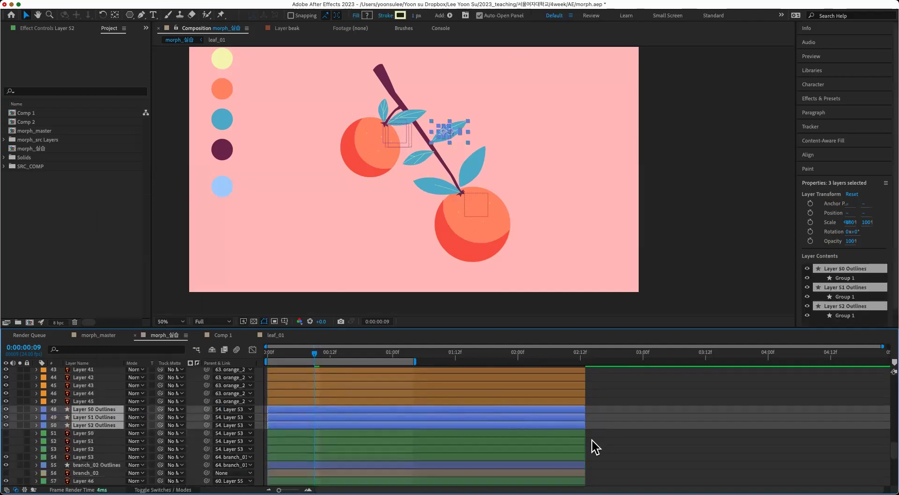
scroll(595, 446, "down", 1)
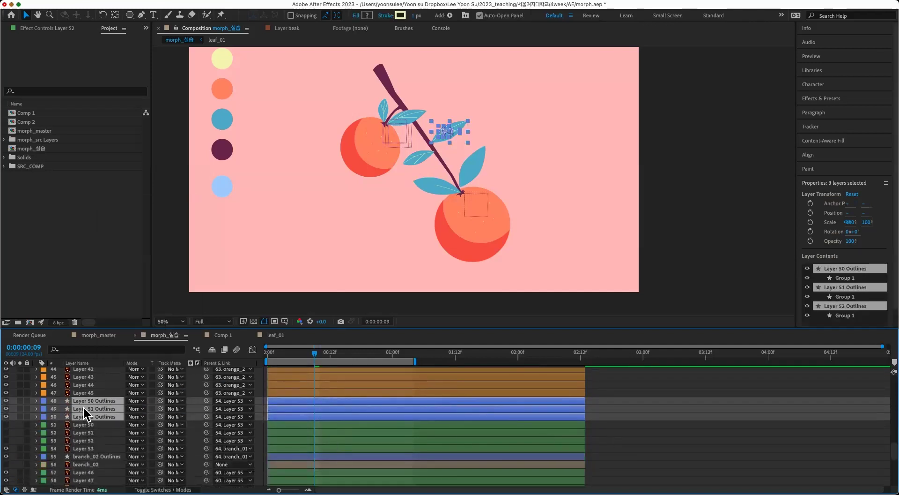
- Add Trim Paths to Layer 50 Outlines and keyframe its End from 1% at 0:00:00:12 to 100% at 0:00:00:16
left_click(36, 400)
left_click(335, 411)
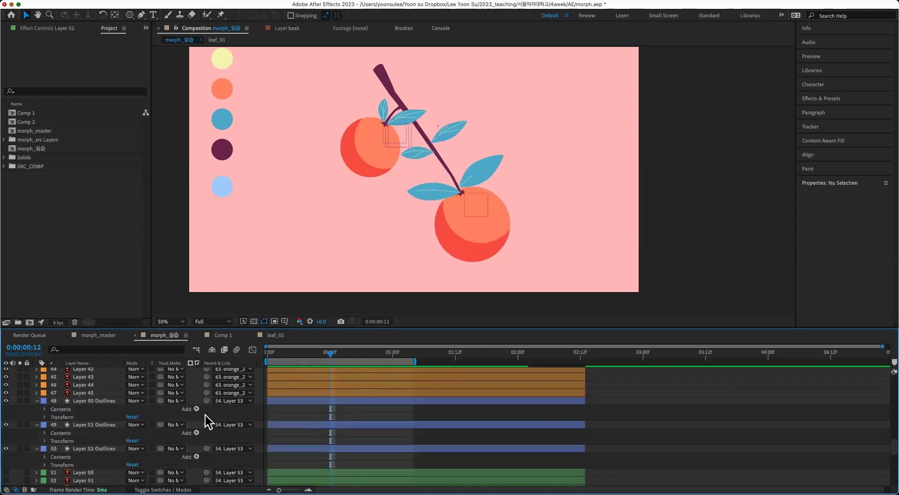
left_click(196, 409)
left_click(214, 443)
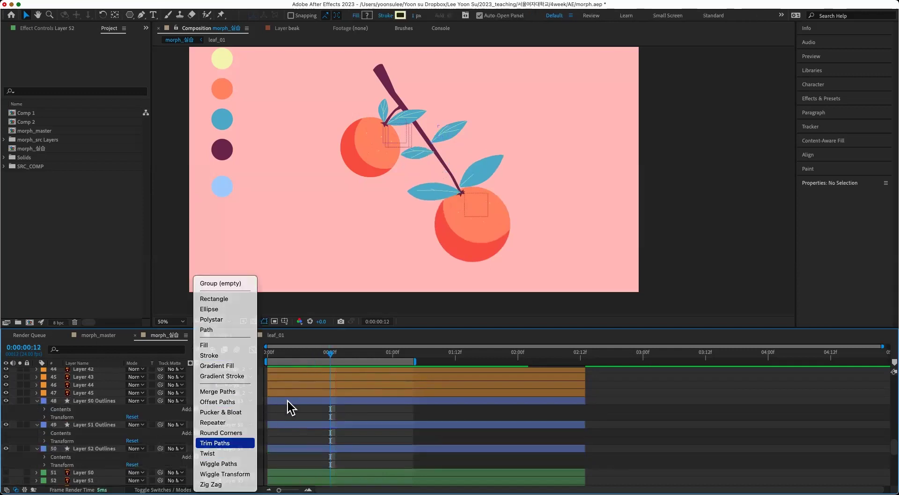
left_click(53, 425)
left_click(68, 440)
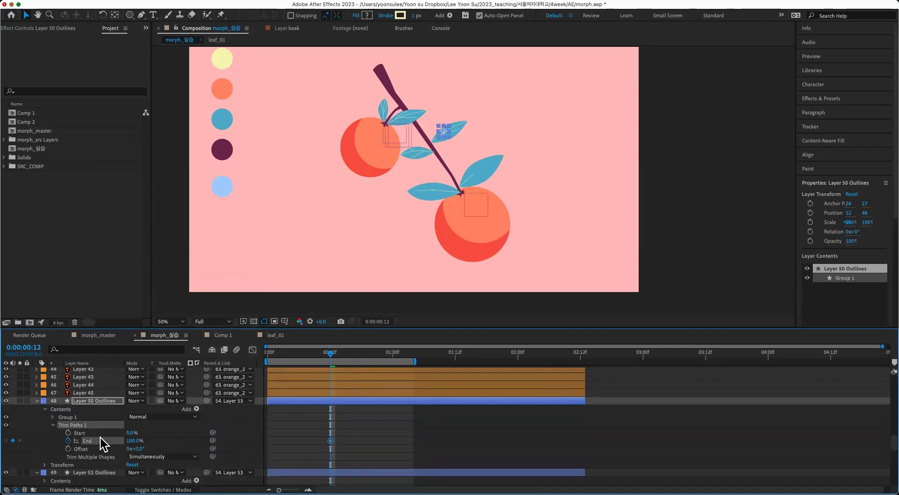
left_click(408, 443)
left_click_drag(331, 440, 351, 440)
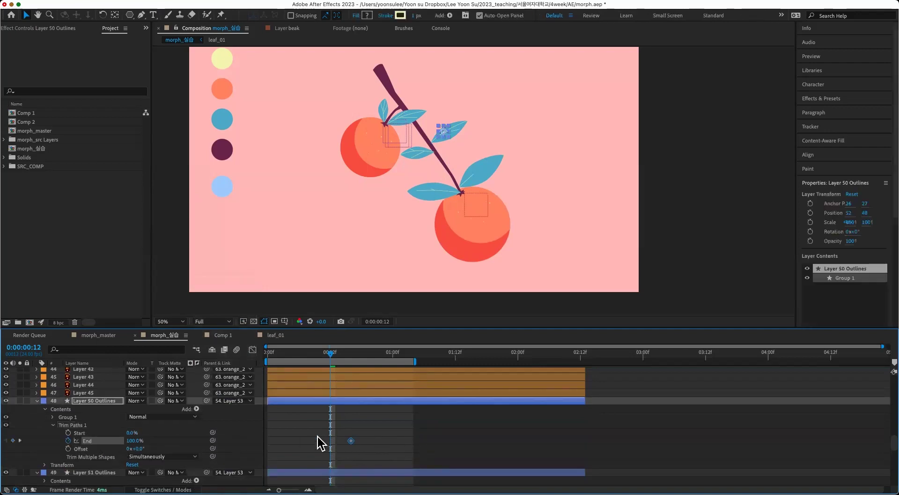
left_click_drag(135, 440, 80, 453)
- Copy the Trim Paths End animation onto Layer 51 Outlines and Layer 52 Outlines at 0:00:00:13, and show only the three layers' keyframed properties
key("F2")
left_click_drag(336, 350, 335, 352)
left_click_drag(310, 433, 370, 443)
left_click(357, 471)
scroll(358, 466, "down", 3)
key("super+v")
left_click(365, 422)
key("super+v")
scroll(367, 412, "up", 3)
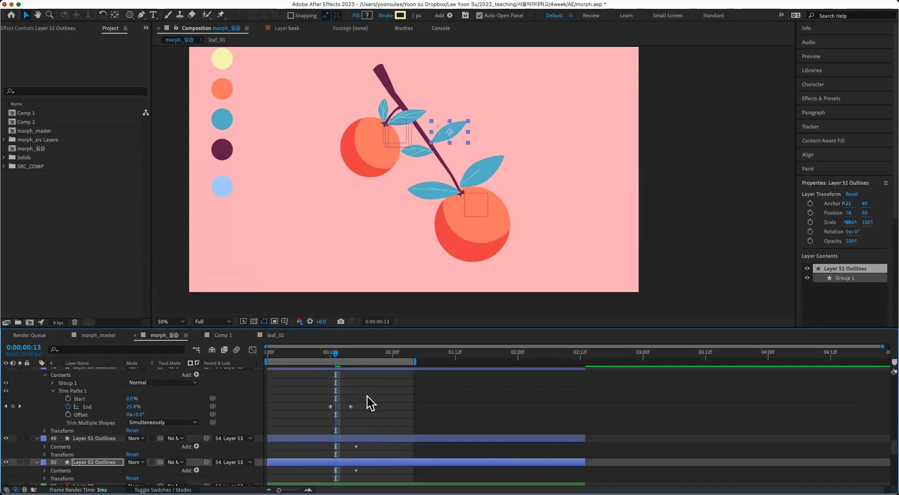
left_click(369, 368, "shift")
key("u")
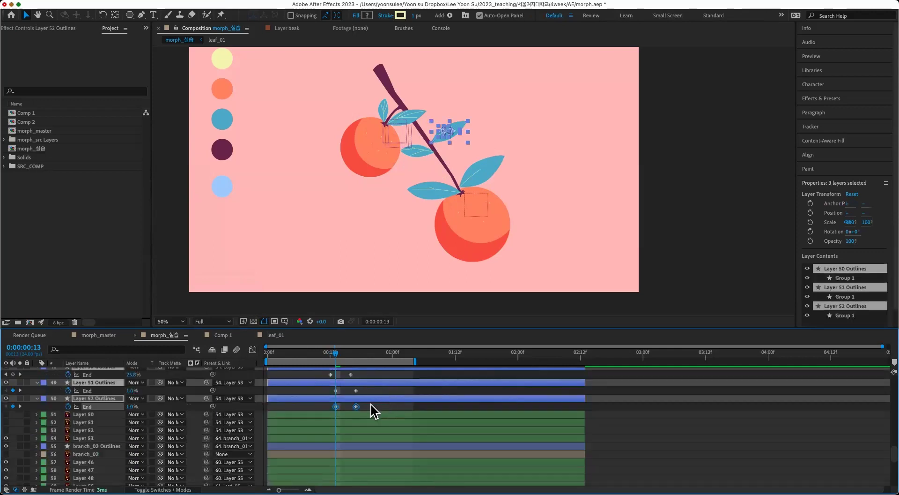
- Retime Layer 52 Outlines' End keyframes to 0:00:00:08 and 0:00:00:15, and preview the veins drawing on
scroll(367, 411, "up", 3)
mouse_move(319, 456)
left_mouse_down()
mouse_move(357, 460)
mouse_move(309, 460)
mouse_move(347, 459)
mouse_move(356, 443)
mouse_move(315, 445)
left_mouse_up()
left_click(338, 461)
left_click(358, 443)
key("space")
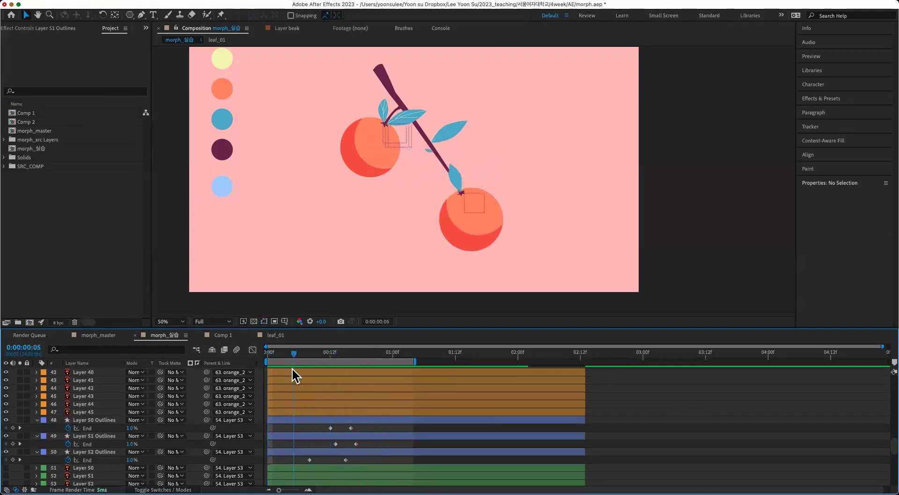
key("space")
- Try moving Layer 52 Outlines' anchor point to the leaf's base on the branch and keyframing its Scale at 0:00:00:14
left_click(462, 127)
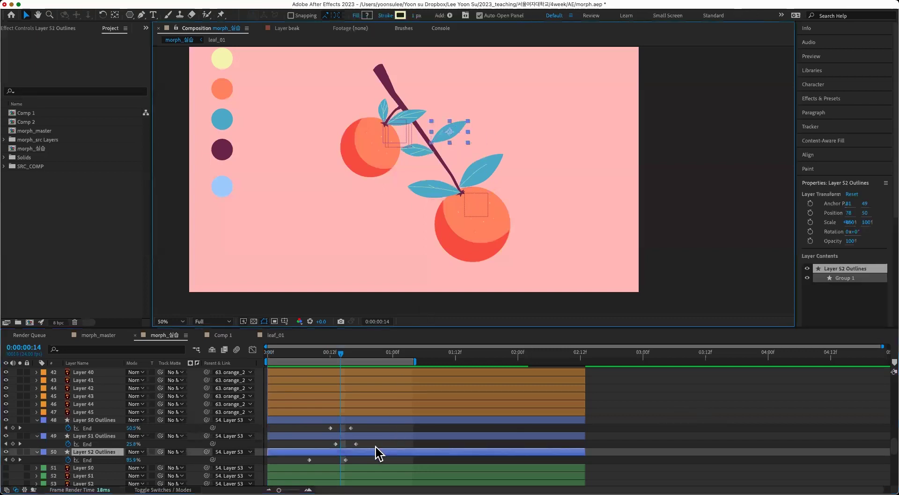
scroll(377, 443, "down", 1)
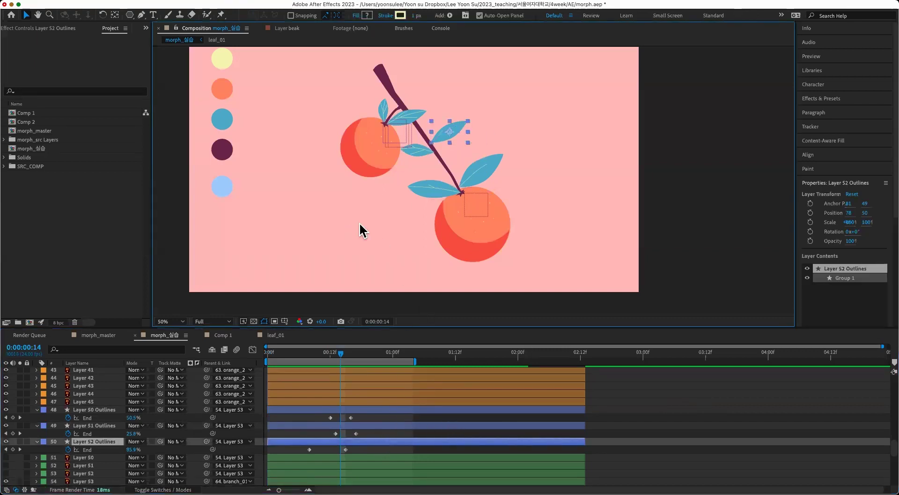
left_click_drag(450, 131, 432, 143)
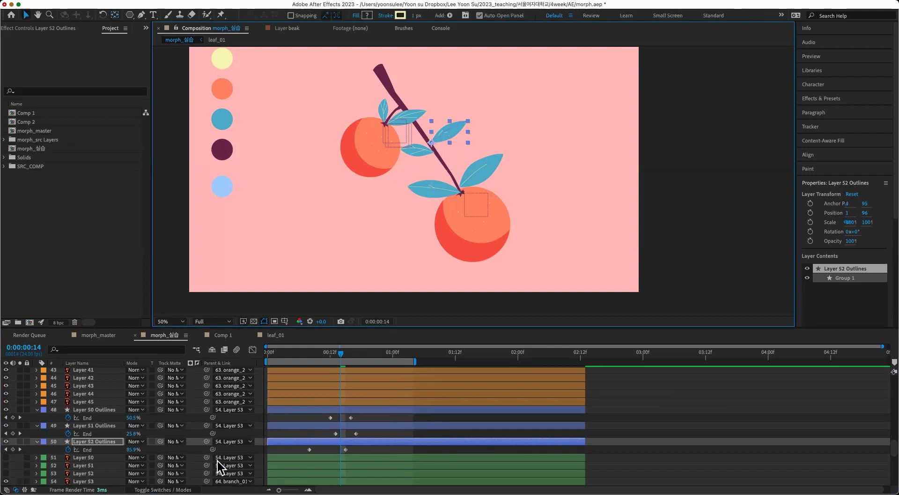
key("super+s")
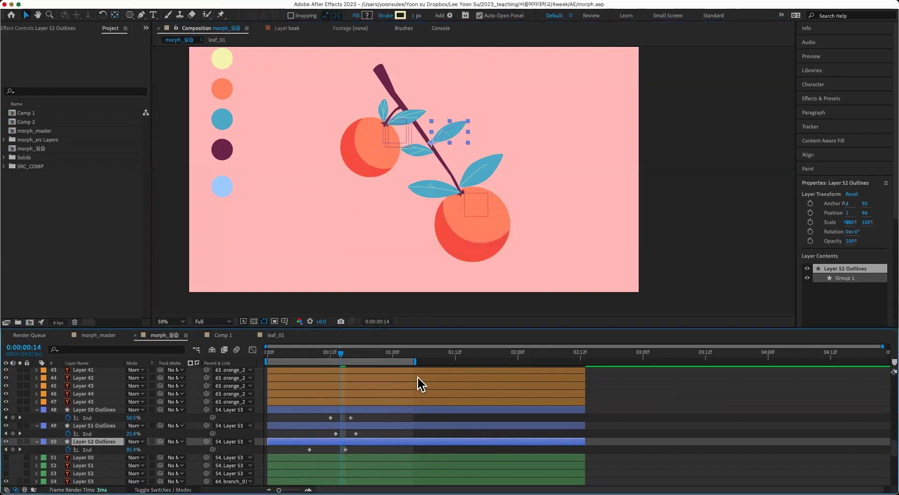
key("shift+s")
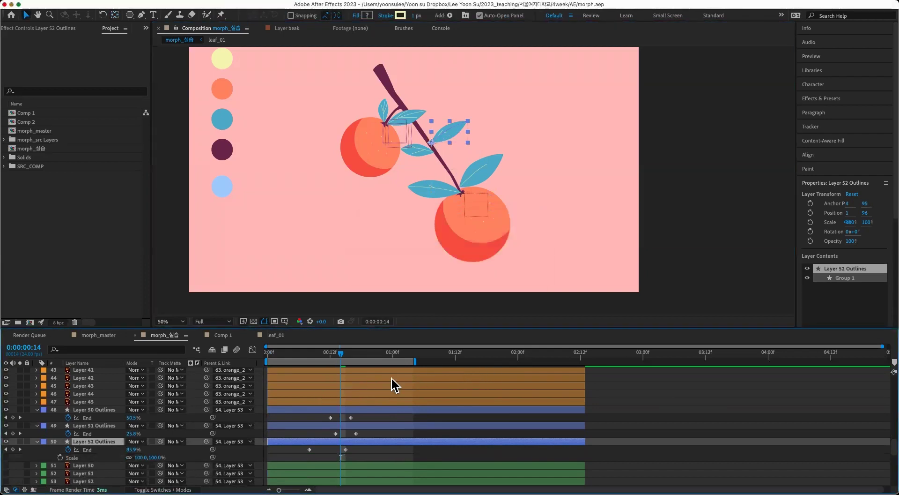
left_click(60, 456)
left_click(105, 422)
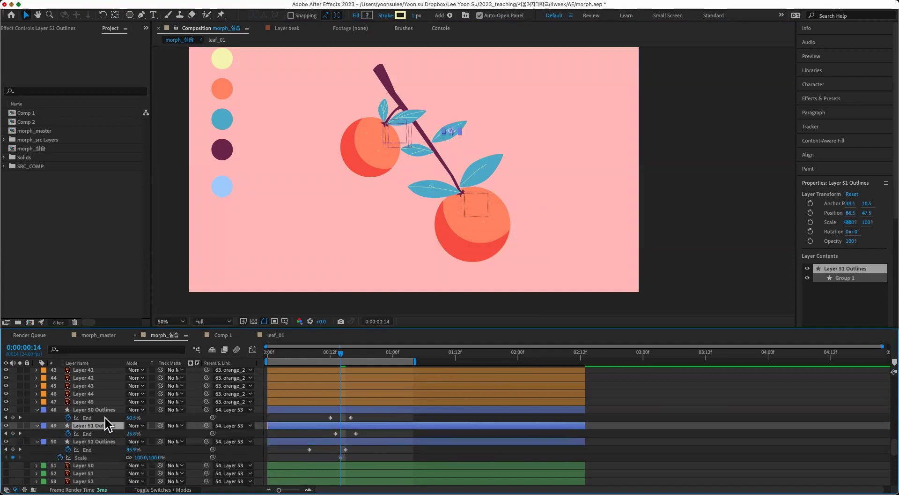
left_click(120, 442)
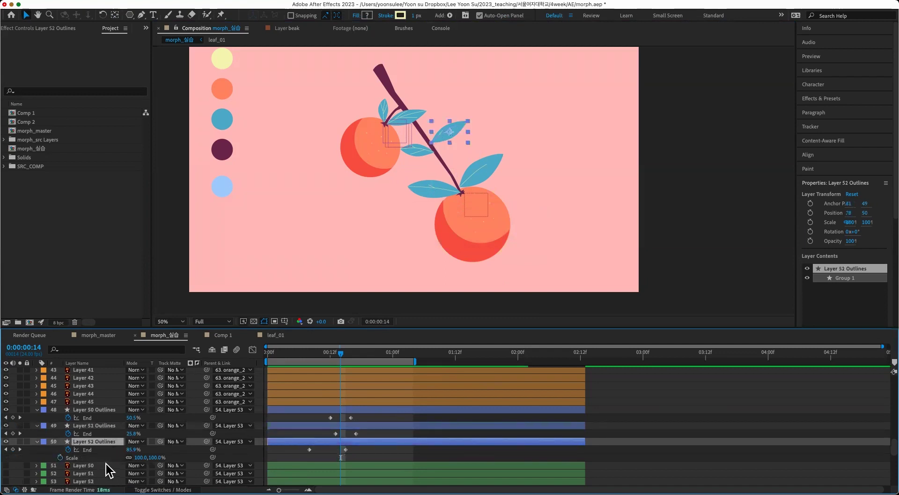
- Move Layer 53's anchor point to the leaf's base on the branch
scroll(92, 475, "down", 2)
left_click(99, 463)
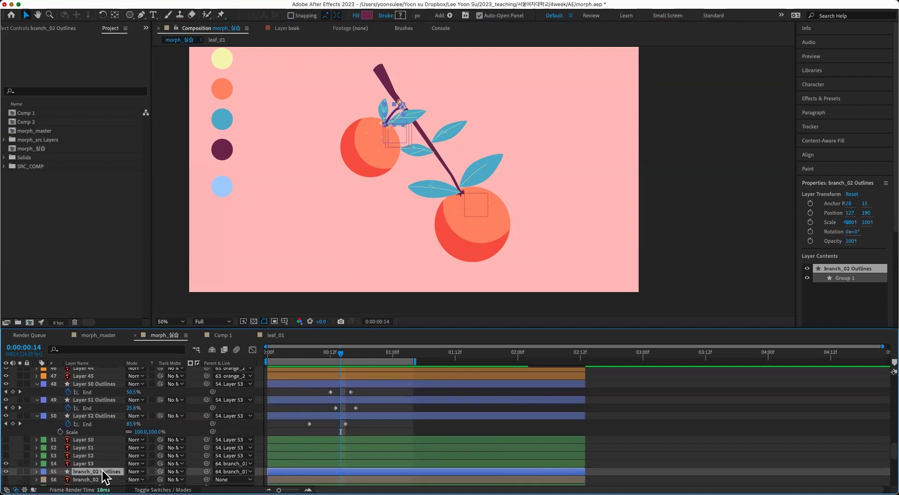
key("y")
left_click_drag(459, 145, 441, 156)
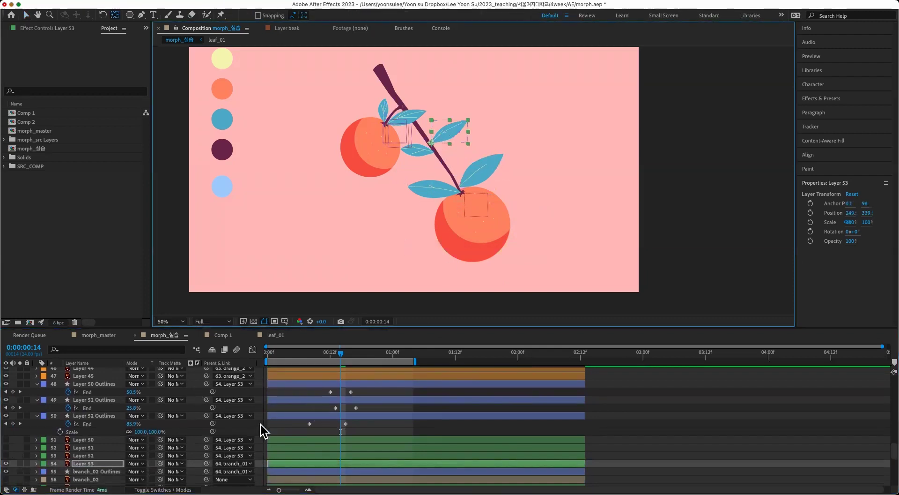
- Keyframe Layer 53's Scale from 0% at 0:00:00:07 to 100% at 0:00:00:14
key("s")
left_click(60, 471)
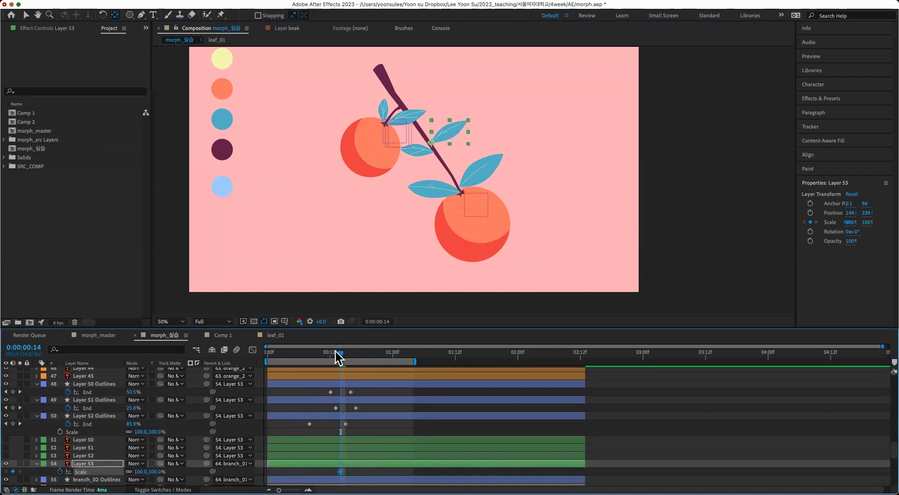
left_click_drag(338, 358, 324, 356)
left_click(142, 471)
type("0")
key("Return")
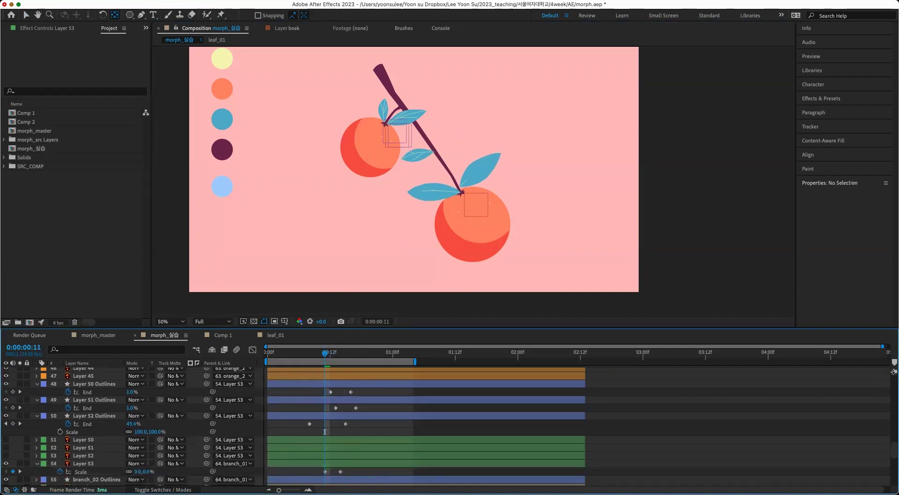
left_click_drag(324, 471, 304, 471)
key("Page_Down")
key("Page_Down")
key("Page_Down")
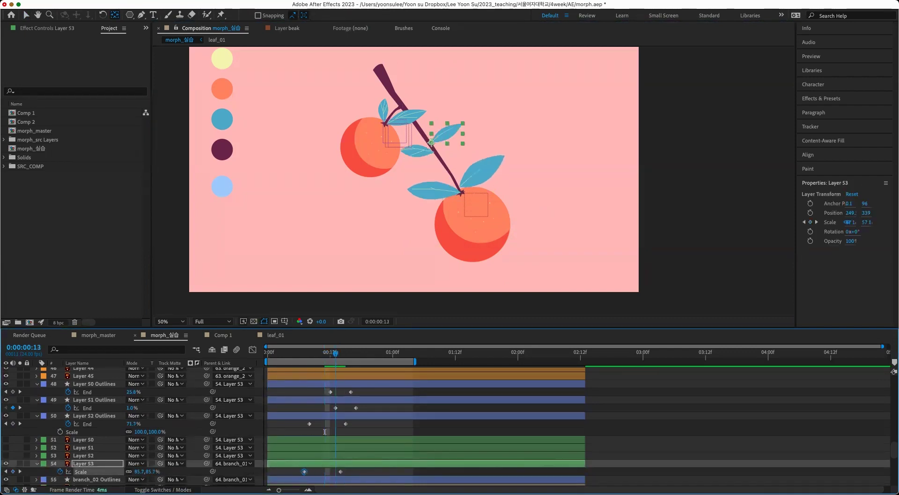
- Keyframe Layer 53's Rotation as a swing starting at -41° at 0:00:00:07 and settling at 0° at 0:00:00:18
key("shift+r")
key("alt+r")
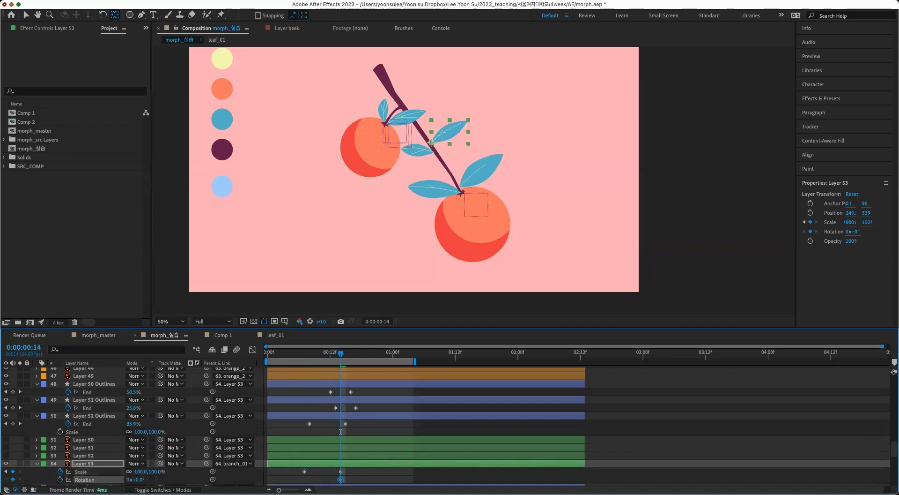
left_click_drag(340, 479, 361, 479)
left_click_drag(138, 479, 119, 479)
key("Page_Up")
key("Page_Up")
key("Page_Up")
key("Page_Up")
- Ease Layer 53's Scale and Rotation keyframes, move the ones at 0:00:00:14 to 0:00:00:12, and preview the leaf growing
mouse_move(320, 479)
left_mouse_down()
mouse_move(304, 479)
mouse_move(364, 481)
mouse_move(335, 481)
left_mouse_up()
key("F9")
key("F2")
key("alt+Left")
key("alt+Left")
key("F2")
left_click_drag(319, 432, 288, 432)
key("space")
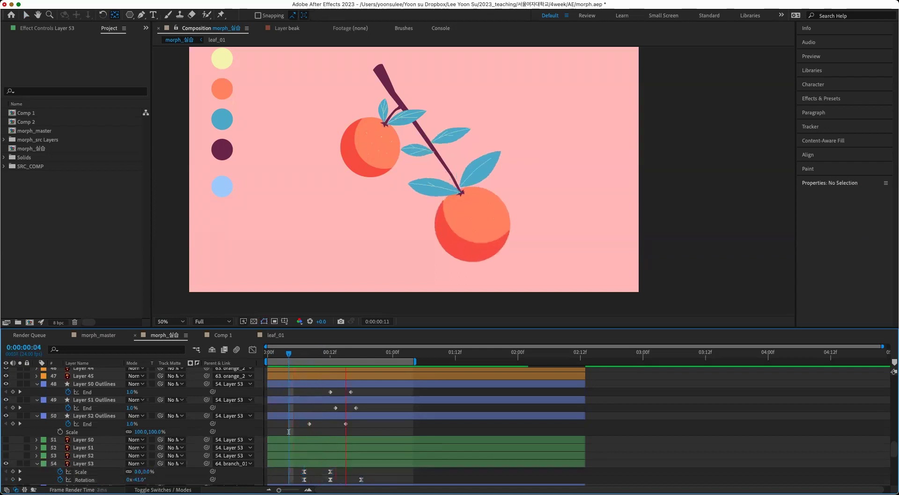
- Set Layer 53's Rotation overshoot at 0:00:00:12 to 7° and preview the motion
left_click_drag(289, 432, 330, 431)
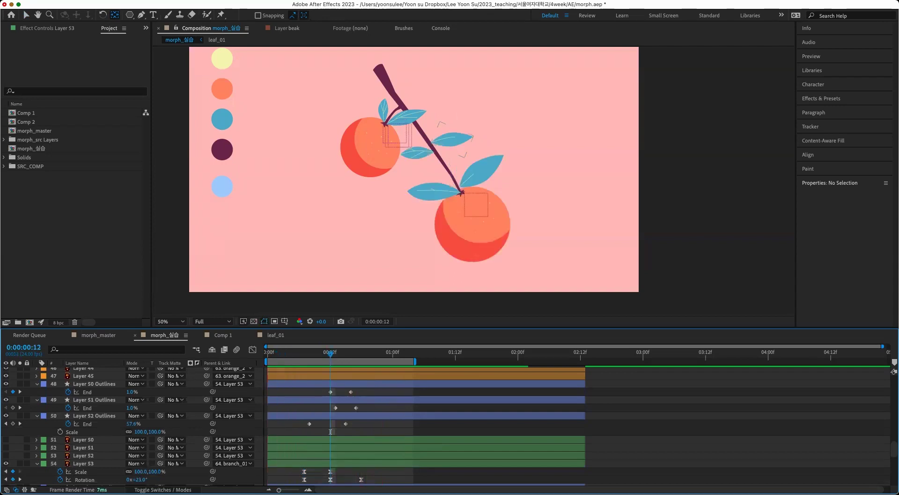
key("super+z")
key("super+z")
key("super+z")
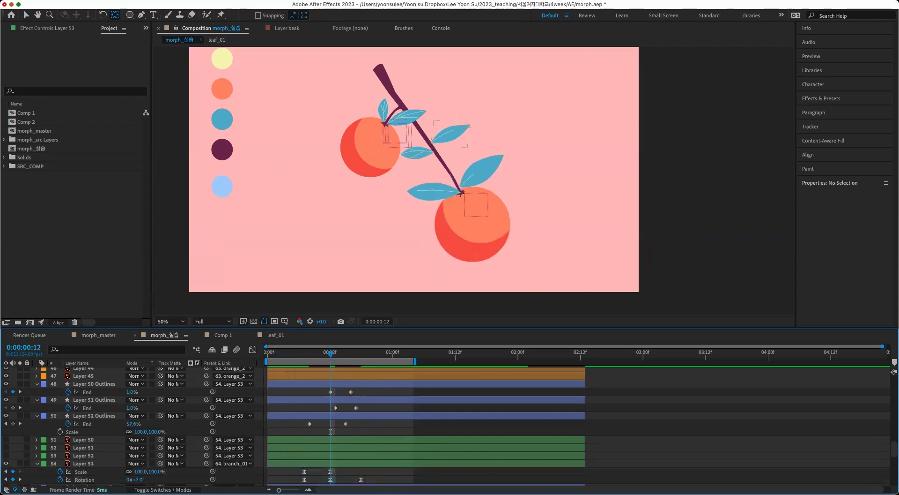
key("space")
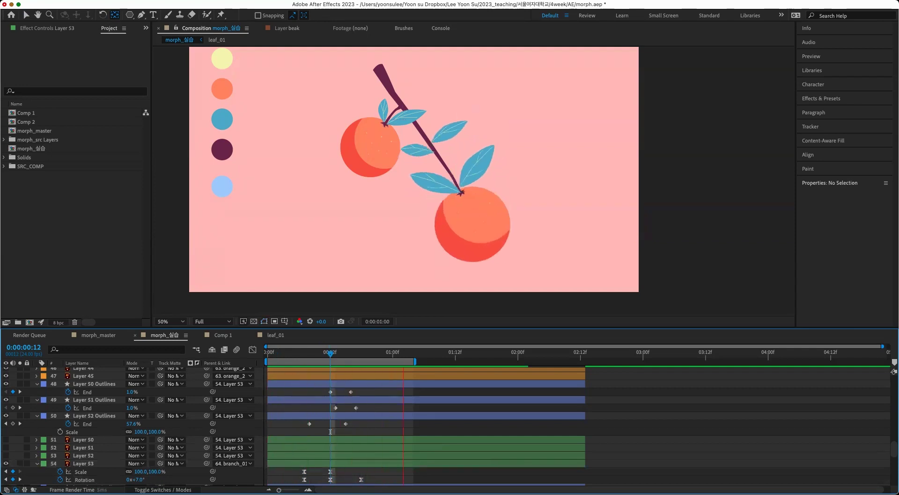
key("space")
- Move Layer 53's first Scale and Rotation keyframes to 0:00:00:05
key("Page_Up")
left_click_drag(298, 468, 311, 483)
key("alt+Left")
key("alt+Left")
left_click(361, 479)
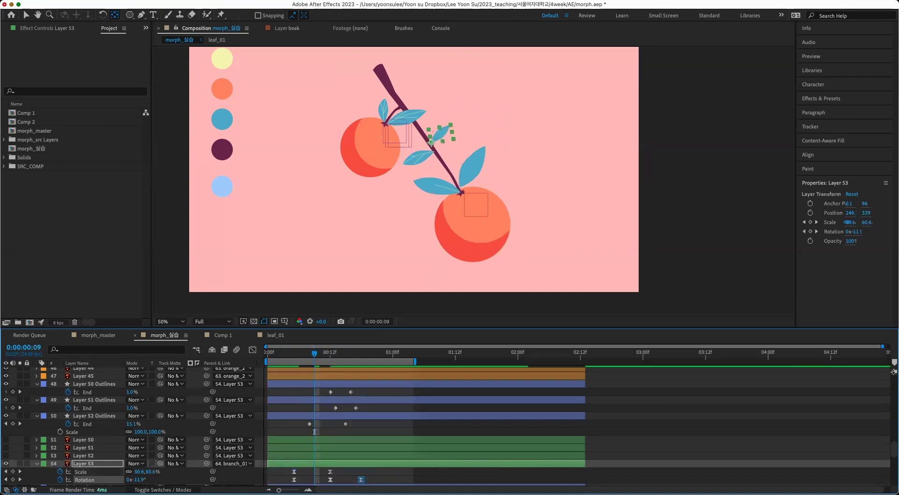
- Shift the End keyframes of Layer 50, 51 and 52 Outlines five frames earlier and preview the veins with the leaf
left_click_drag(303, 389, 366, 427)
key("alt+Left")
key("alt+Left")
key("alt+Left")
key("alt+Left")
key("alt+Left")
left_click(315, 432)
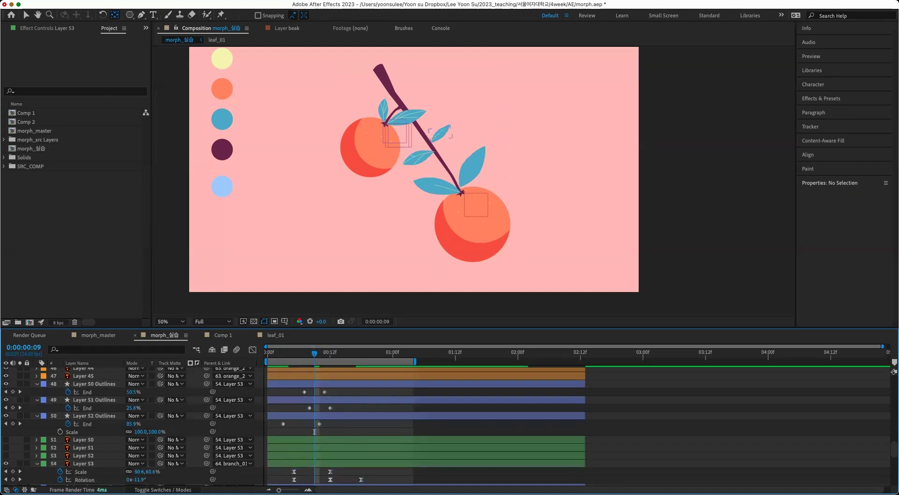
key("space")
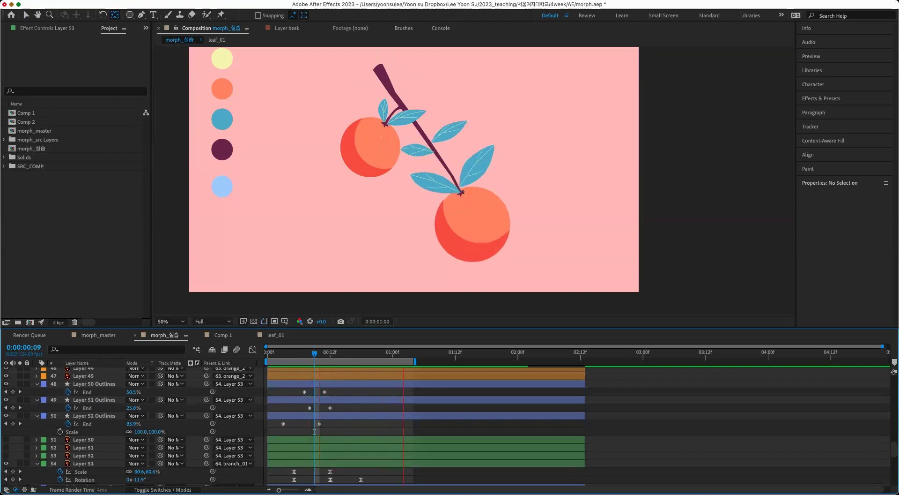
key("space")
- Test-scale the orange_02 null, undo it, and keyframe its Scale at 100% at 0:00:00:23
scroll(387, 432, "down", 10)
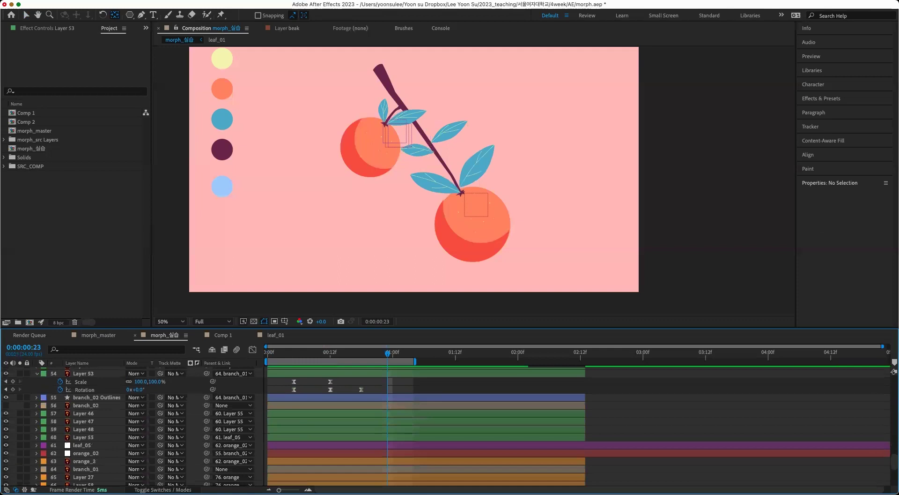
scroll(388, 424, "down", 2)
left_click(91, 425)
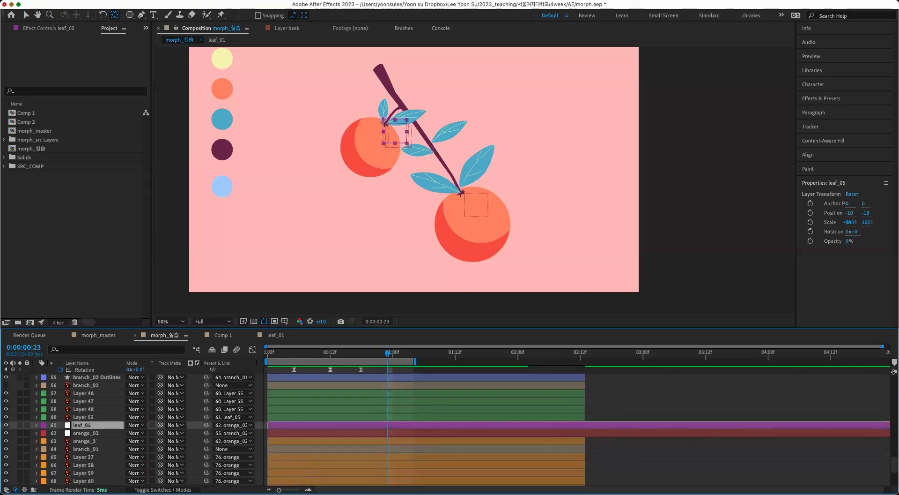
left_click(91, 433)
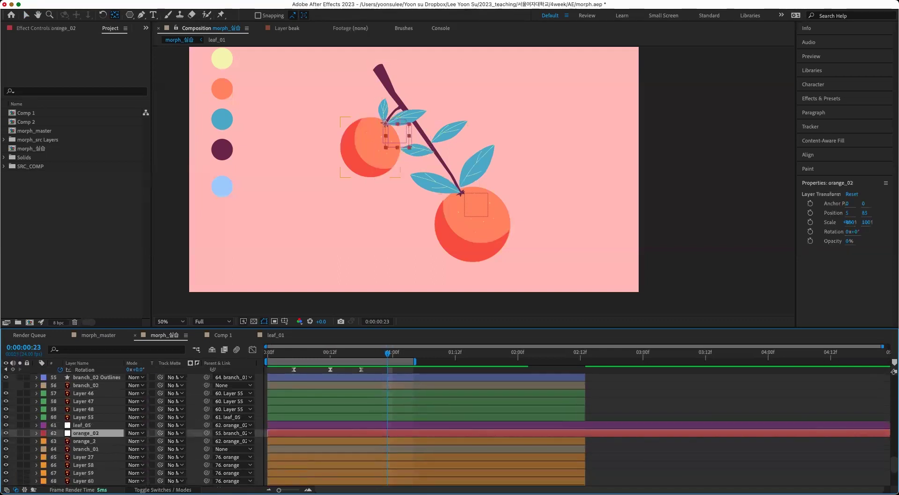
key("s")
left_click_drag(141, 440, 144, 440)
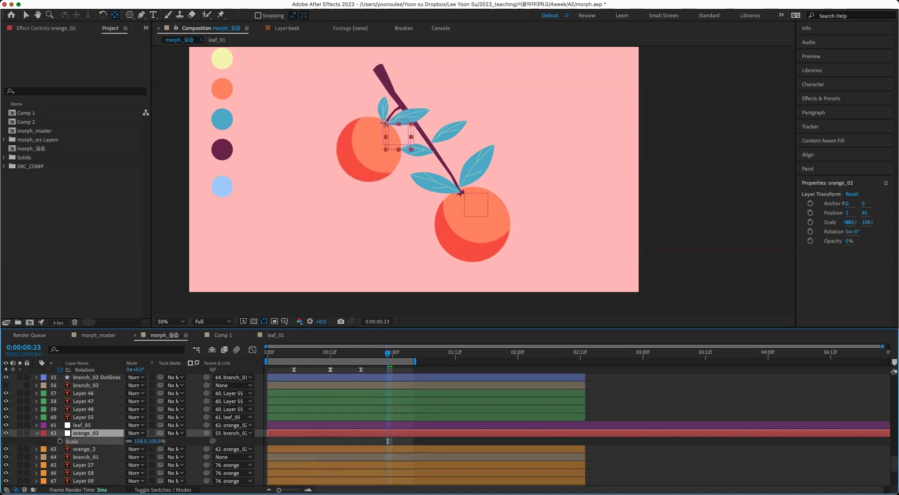
key("super+z")
left_click(60, 441)
- Move orange_02's 100% Scale keyframe to 0:00:00:09, set Scale to 0% at 0:00:00:00, and preview the growth
left_click(315, 355)
left_click(386, 439)
double_click(387, 441)
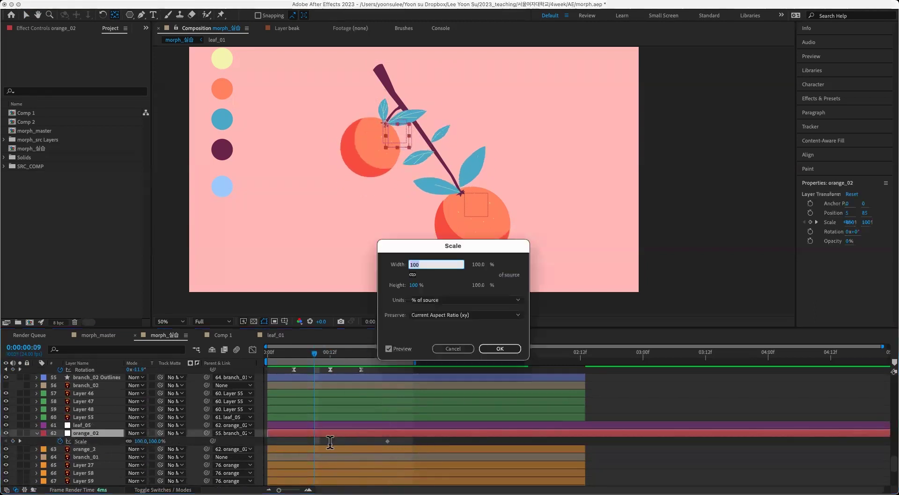
left_click(464, 353)
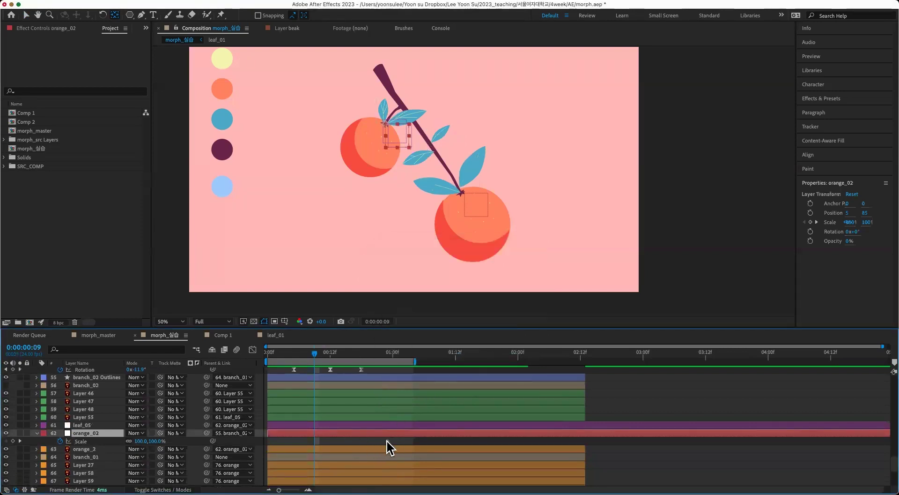
left_click_drag(386, 440, 309, 443)
key("Home")
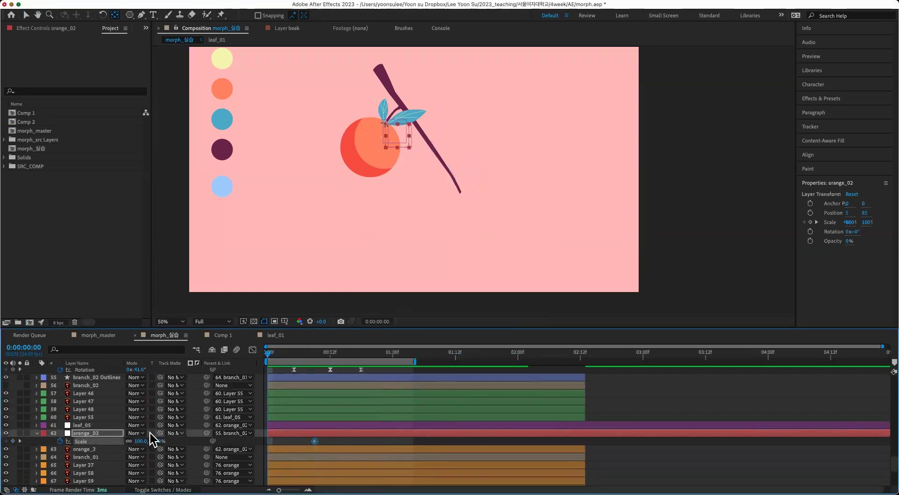
type("0")
key("Return")
key("space")
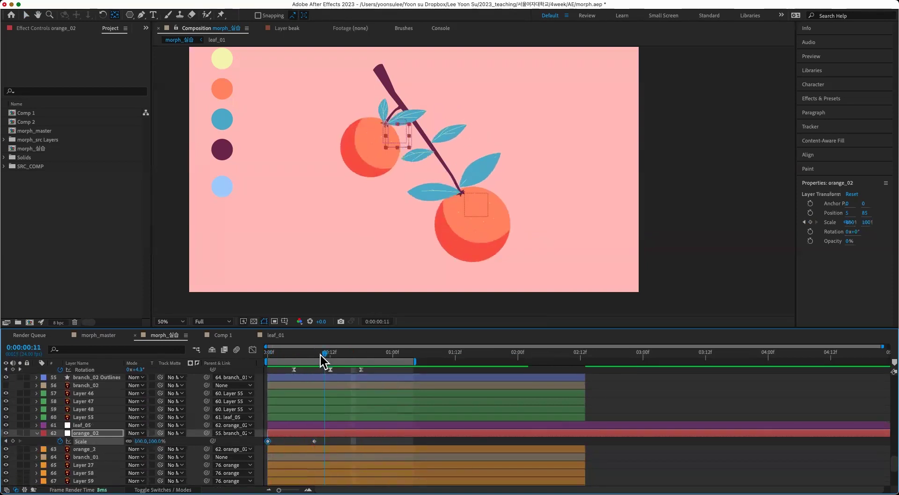
key("space")
- Move orange_02's 100% Scale keyframe to 0:00:00:05 and preview from the start
left_click_drag(314, 440, 300, 443)
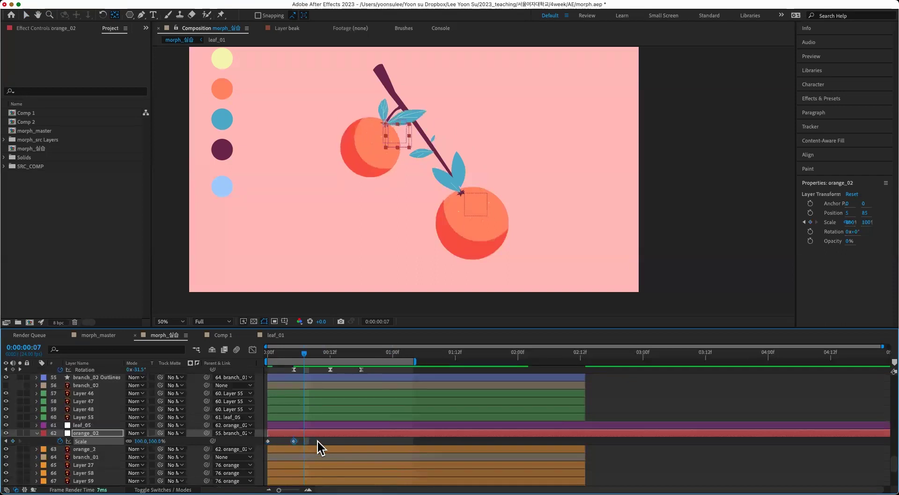
left_click(317, 440)
left_click_drag(302, 352, 181, 378)
key("space")
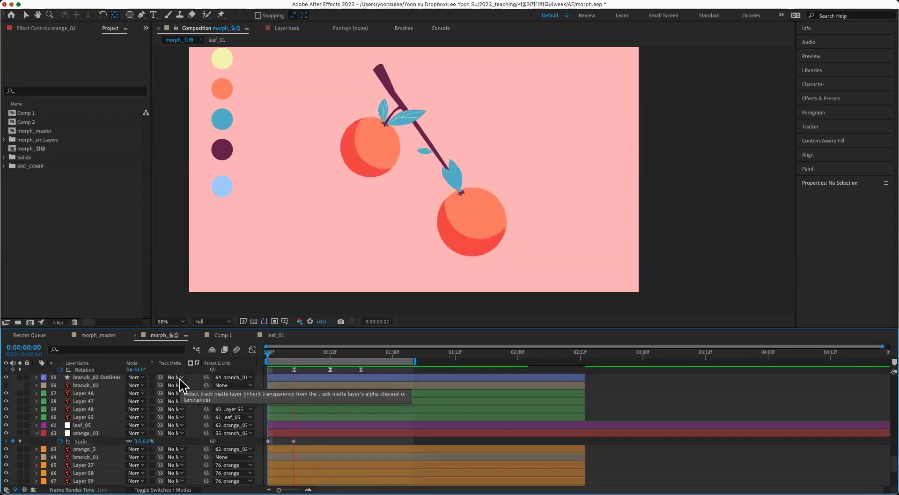
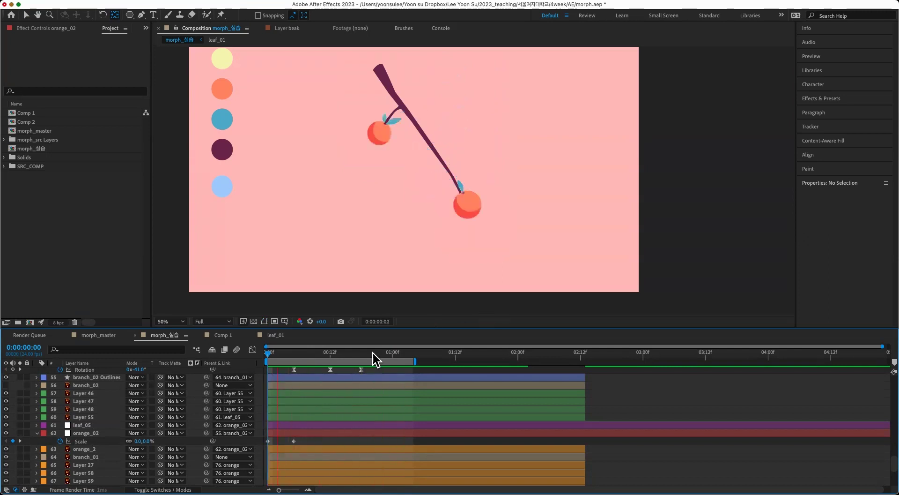
- Apply Easy Ease to both Scale keyframes of orange_02
left_click(304, 353)
left_click_drag(310, 352, 292, 442)
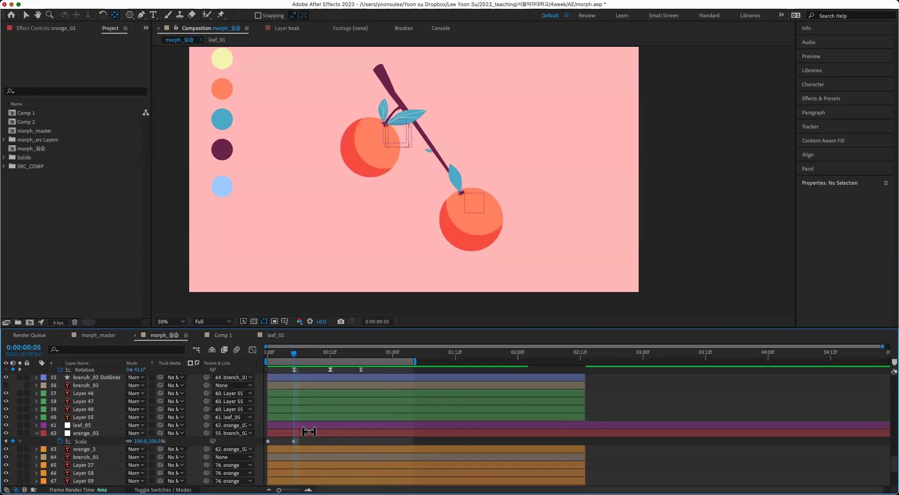
left_click(309, 431)
left_click_drag(294, 353, 283, 358)
left_click(319, 447)
left_click(296, 443)
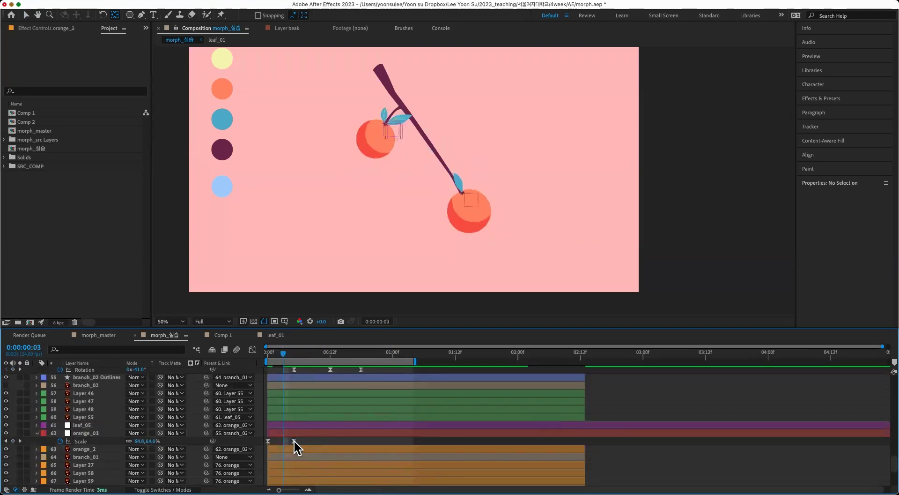
- Move orange_02's last Scale keyframe to 0:00:00:07 and add a 110% overshoot keyframe at 0:00:00:03
left_click_drag(293, 440, 305, 440)
key("super+v")
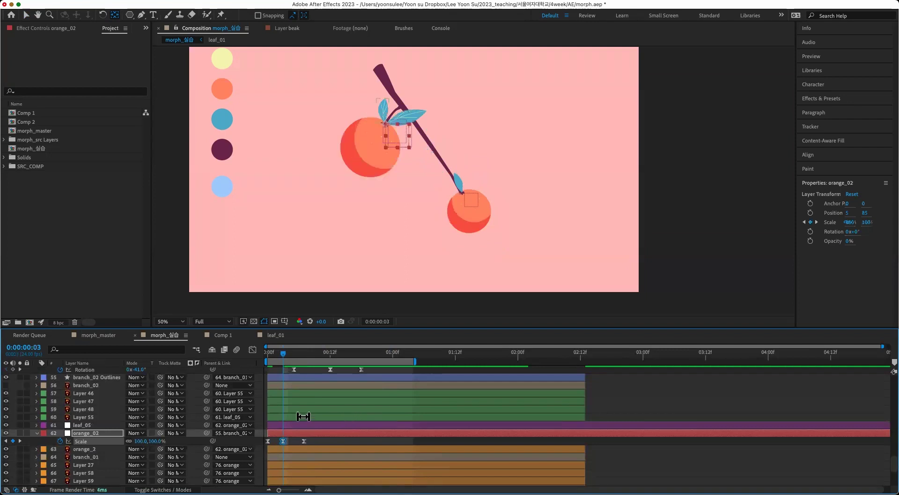
left_click_drag(144, 440, 148, 440)
left_click(329, 442)
- Retime orange_02's 110% Scale keyframe to 0:00:00:06 and the last one to 0:00:00:11, and preview the overshoot
left_click_drag(282, 441, 284, 441)
key("space")
left_click_drag(284, 440, 328, 439)
left_click(308, 441)
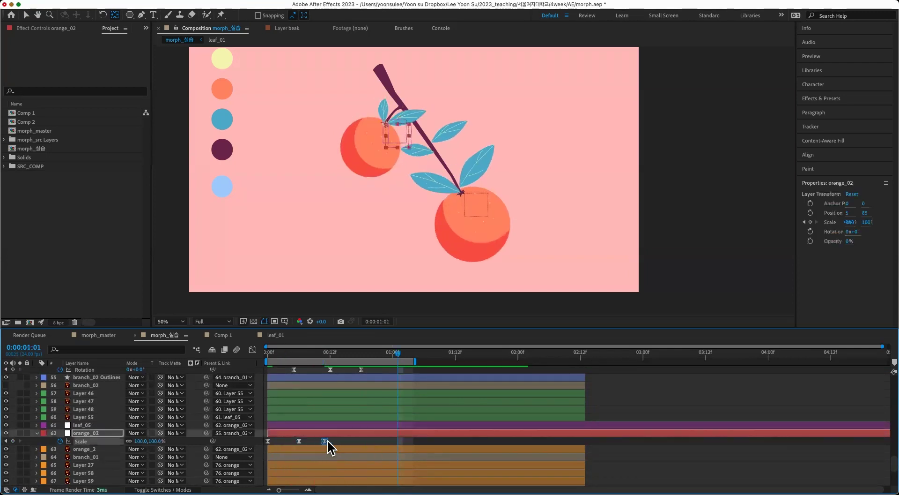
key("F2")
key("space")
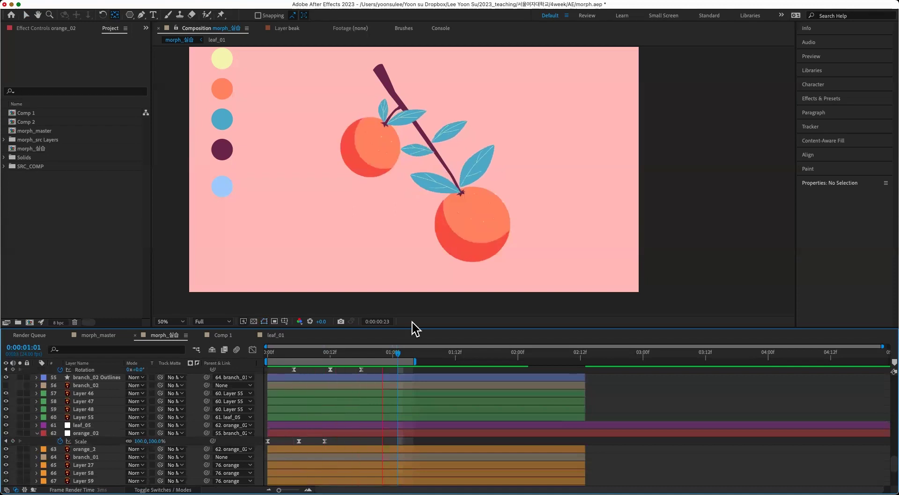
- Keyframe the leaf_05 null's Rotation from about 31° at 0:00:00:06 to 0° at 0:00:00:11
left_click_drag(381, 350, 325, 375)
left_click(100, 426)
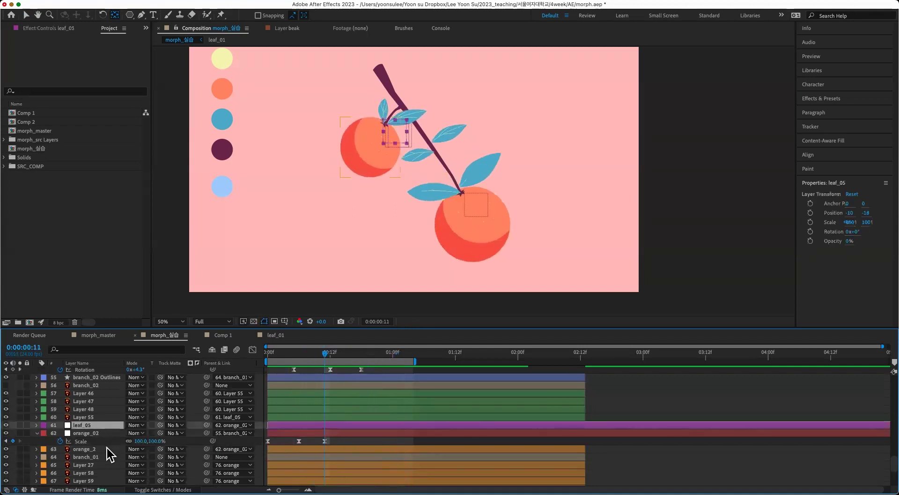
key("period")
left_click_drag(271, 161, 416, 237)
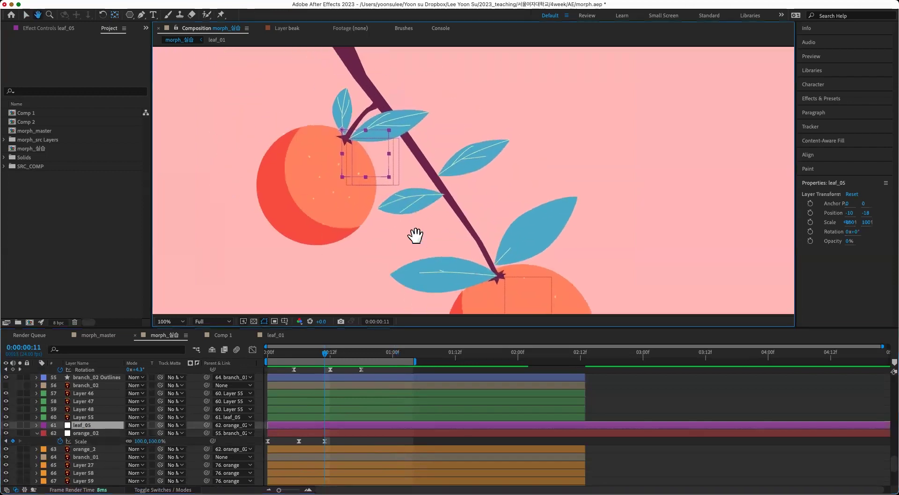
key("r")
left_click(61, 433)
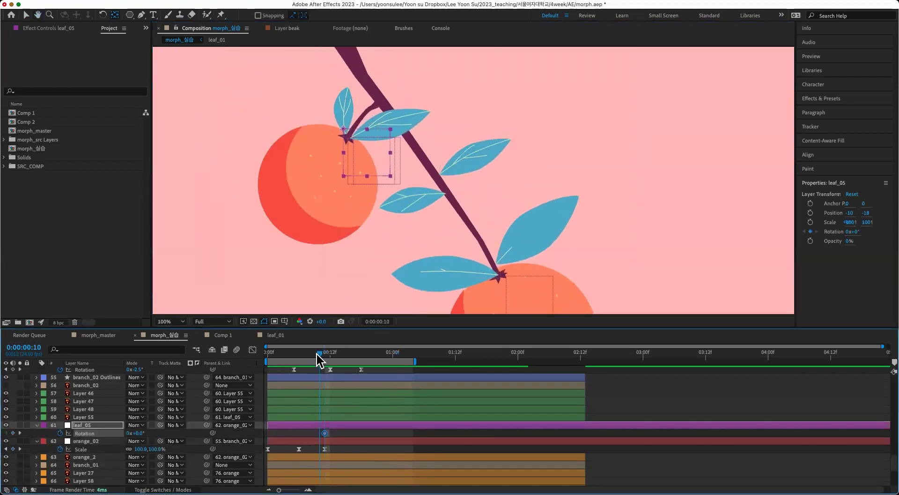
left_click_drag(316, 353, 299, 359)
left_click_drag(135, 432, 151, 432)
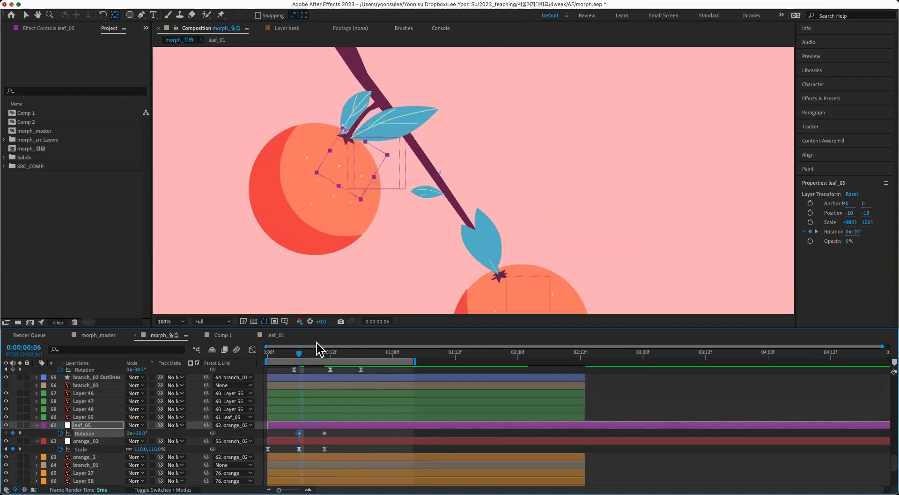
- Keyframe leaf_05's Scale at 100% at 0:00:00:11 and go to its first Rotation keyframe at 0:00:00:06
left_click(324, 353)
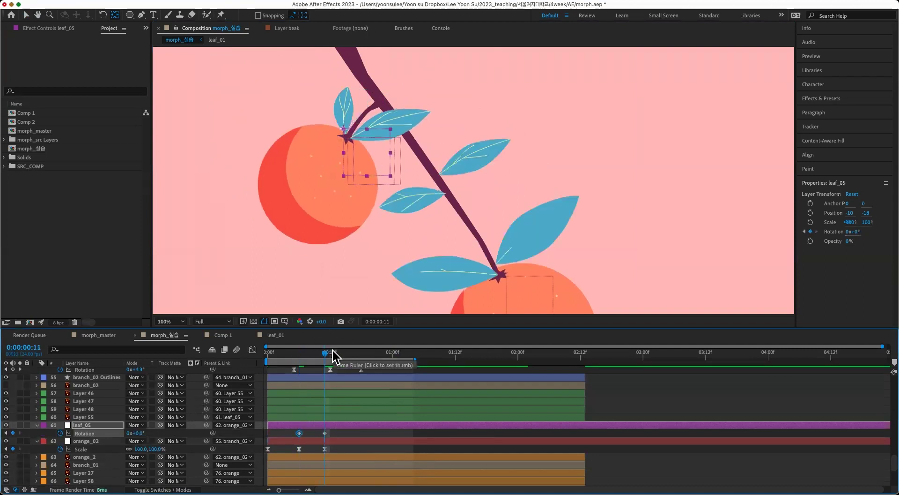
key("shift+s")
left_click(61, 432)
left_click(299, 352)
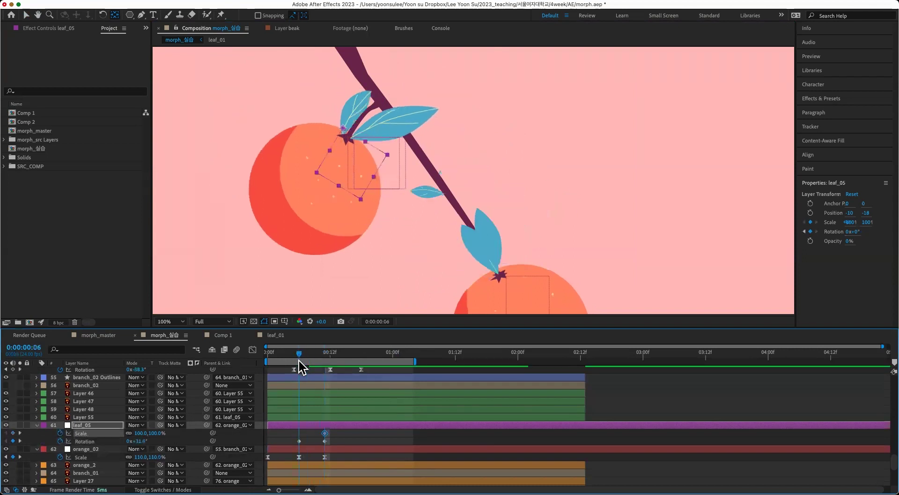
- Set leaf_05's starting scale to 0% and retime its keyframes: scale to frames 1 and 9, rotation to frames 3 and 9
key("Return")
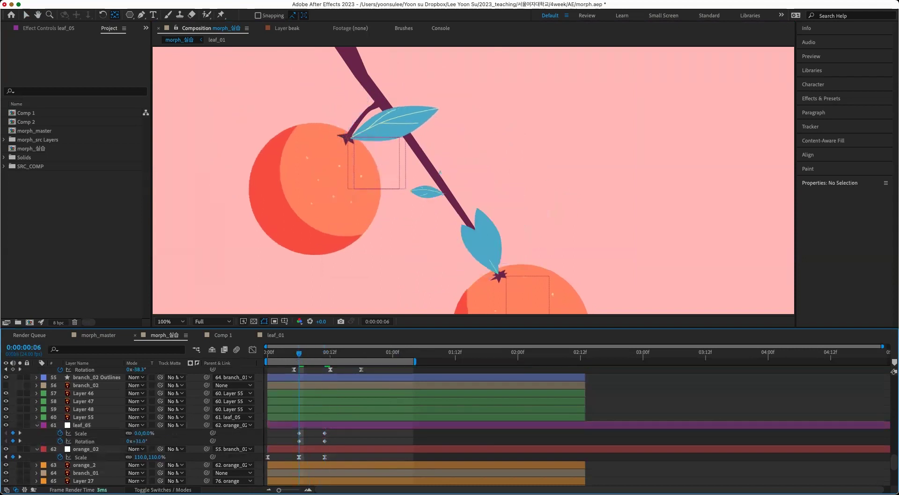
mouse_move(299, 433)
left_mouse_down()
mouse_move(272, 432)
mouse_move(314, 433)
mouse_move(282, 441)
mouse_move(314, 441)
left_mouse_up()
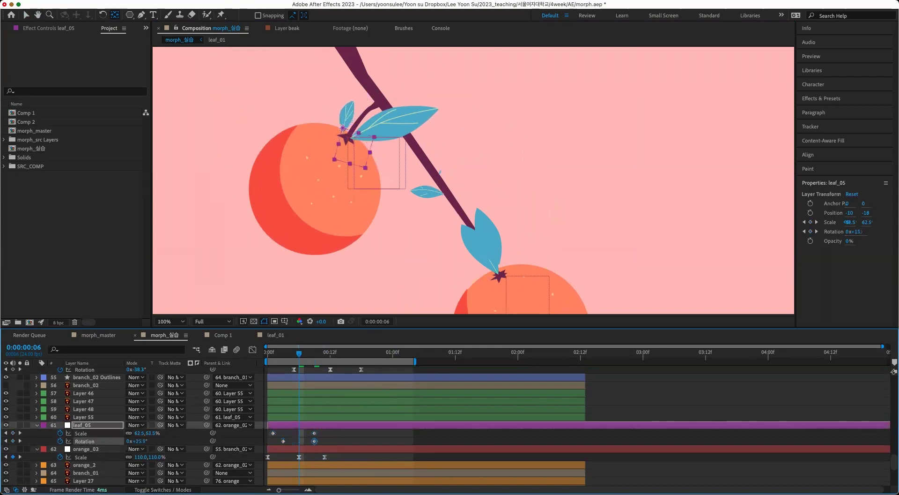
- Add a closing 0° rotation keyframe to leaf_05 at frame 14 and set its rotation at frame 9 to 14°
key("k")
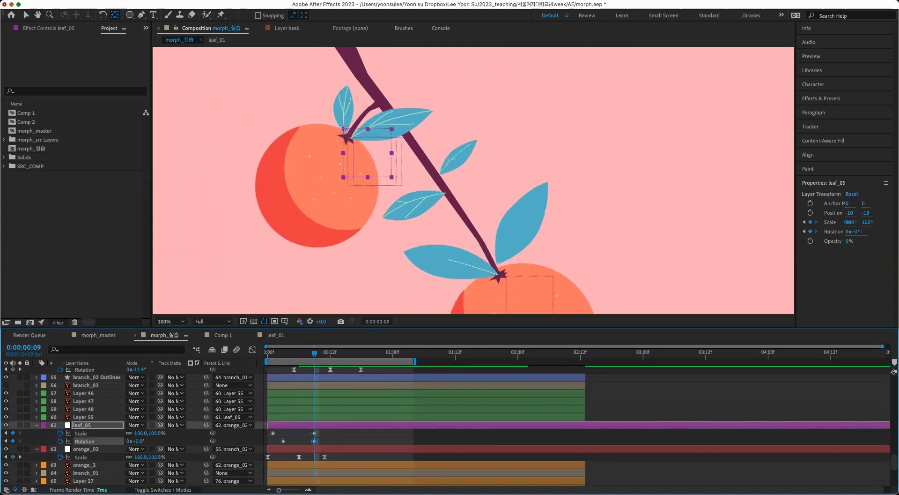
key("k")
key("k")
key("k")
key("super+v")
key("j")
left_click_drag(138, 441, 144, 441)
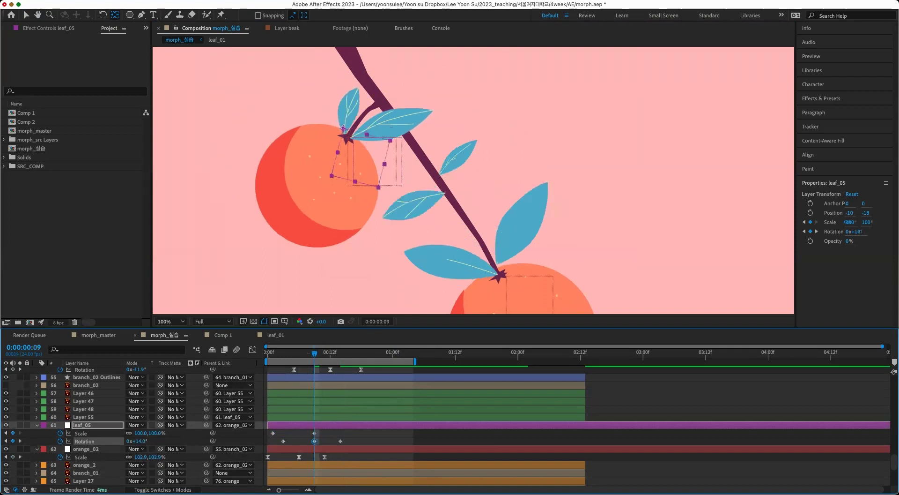
- Apply Easy Ease to all of leaf_05's scale and rotation keyframes and preview the whole composition
key("super+shift+a")
left_click_drag(354, 431, 269, 444)
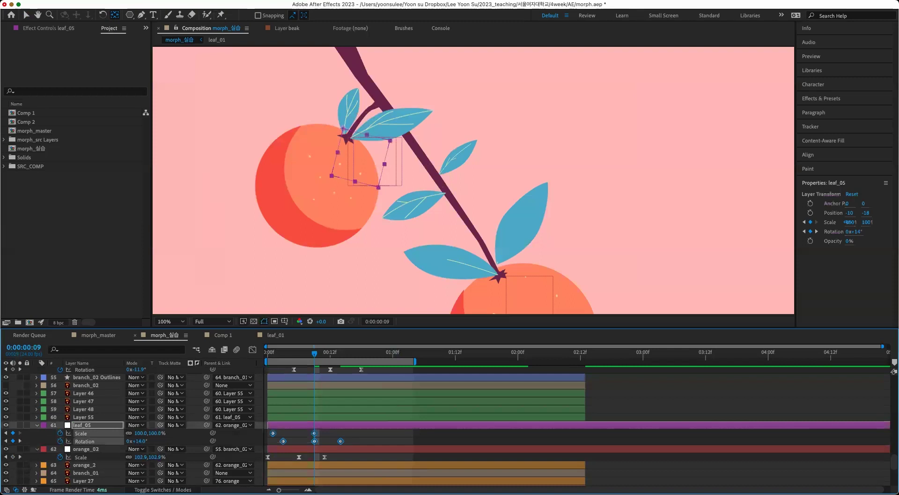
key("F2")
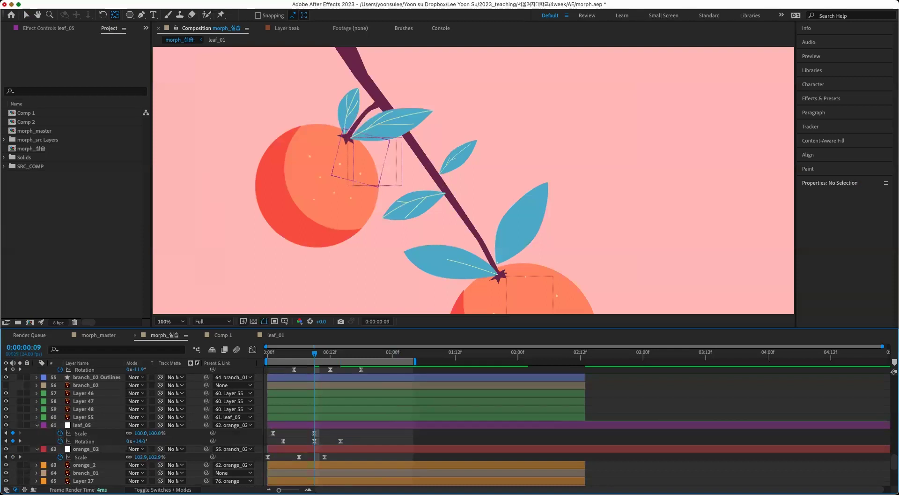
key("comma")
key("comma")
key("space")
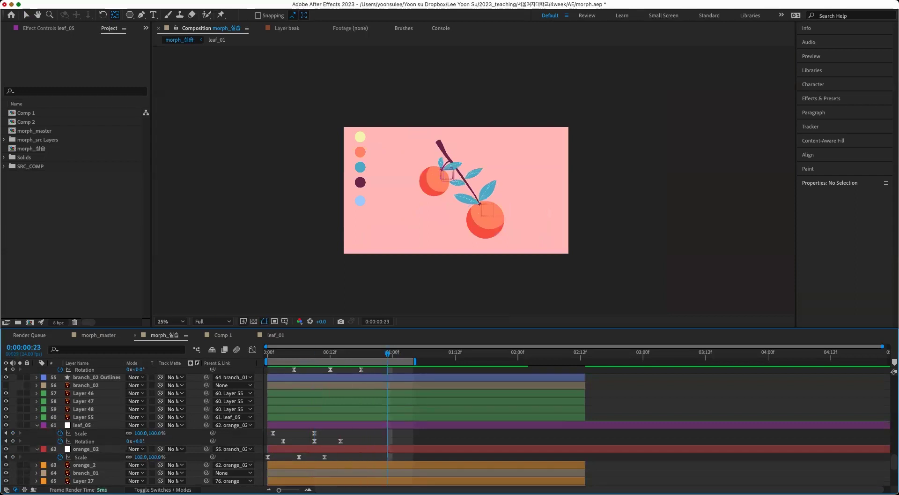
key("period")
key("period")
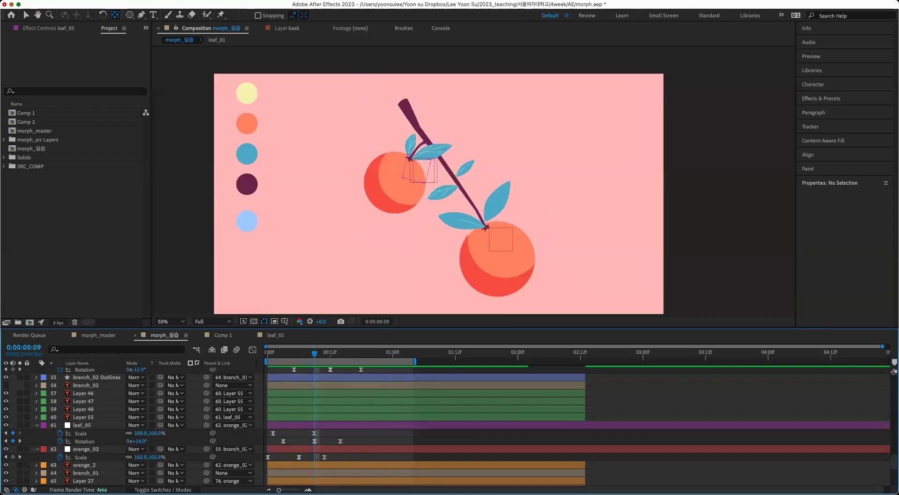
- Change the speed of leaf_05's middle rotation keyframe to nearly -100 °/sec in the speed graph and preview the motion
left_click(84, 441)
key("shift+F3")
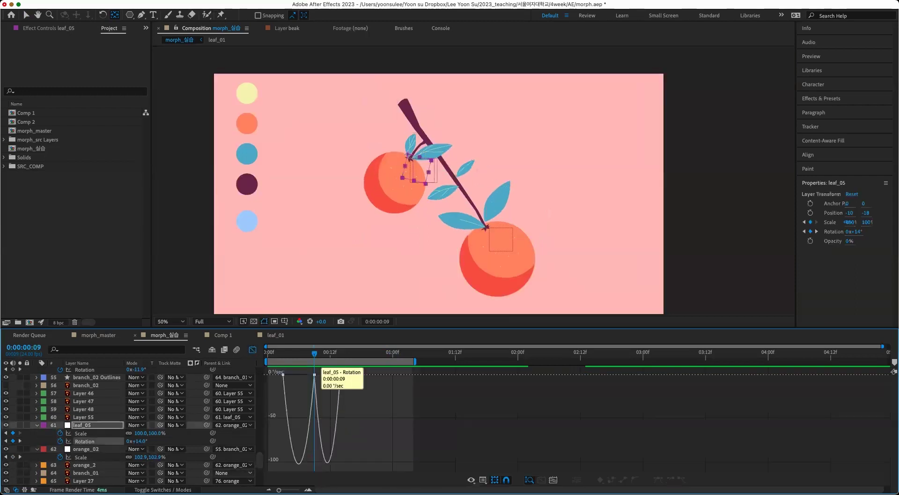
left_click_drag(314, 375, 315, 462)
key("Home")
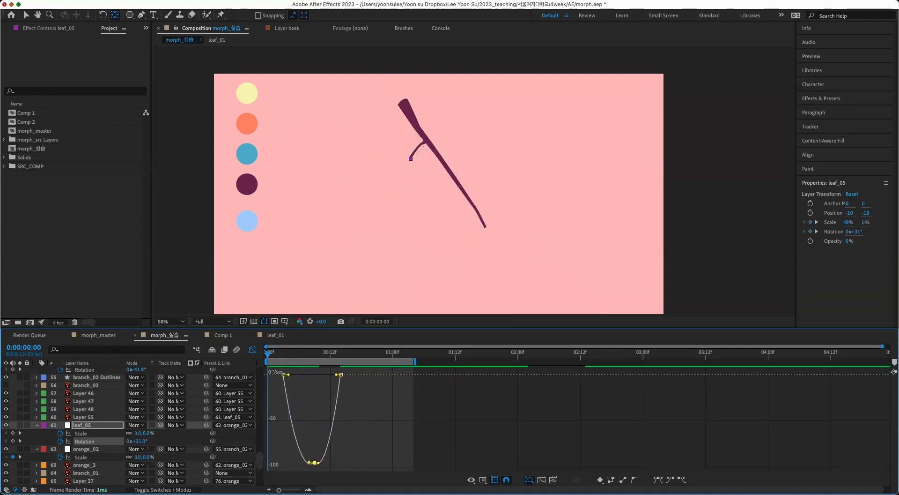
key("space")
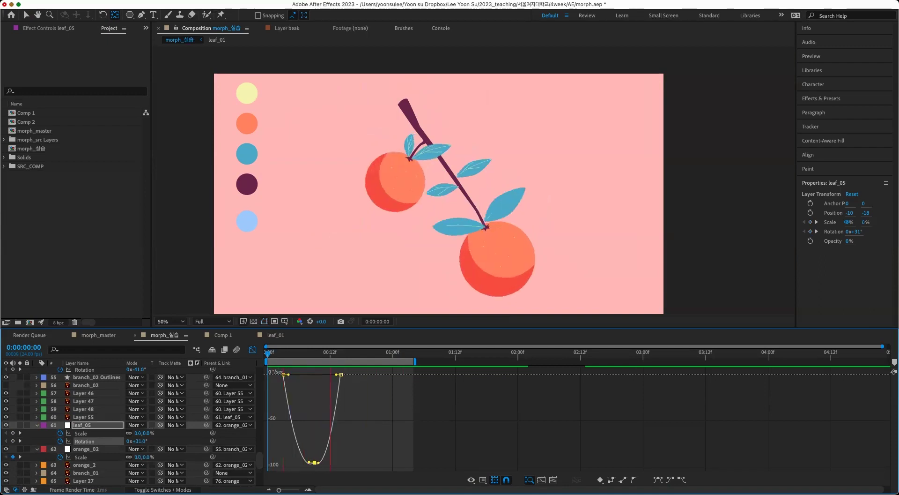
key("shift+F3")
key("F2")
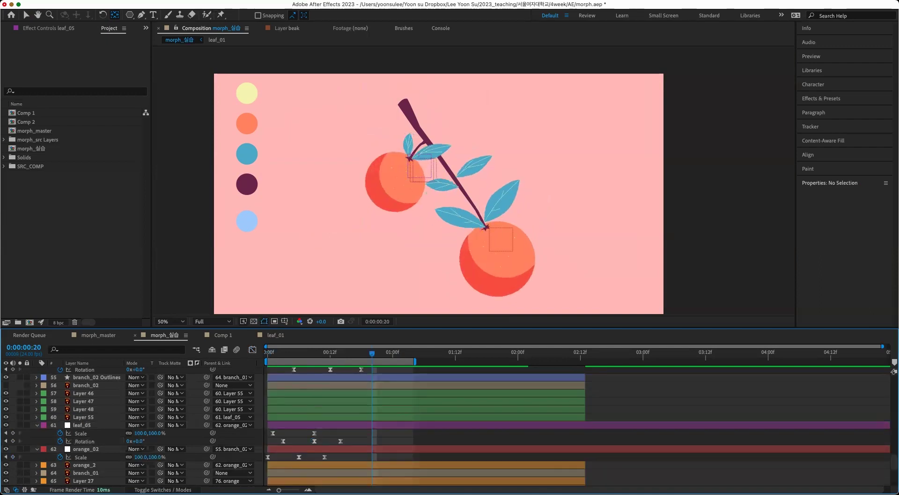
- Add a 100% scale keyframe at frame 9 to Null 3, the controller of the larger leaf on the upper orange
scroll(577, 426, "up", 15)
scroll(576, 427, "down", 15)
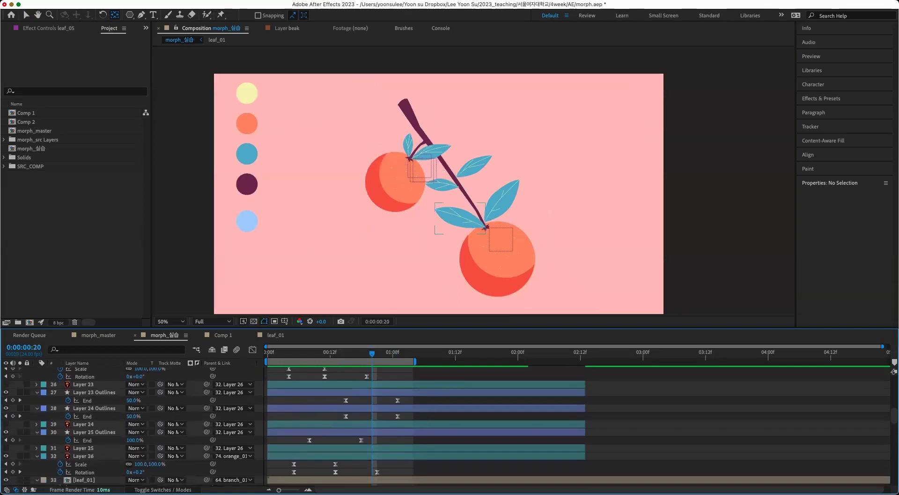
scroll(449, 426, "up", 2)
left_click(86, 416)
scroll(449, 426, "up", 7)
left_click(82, 375)
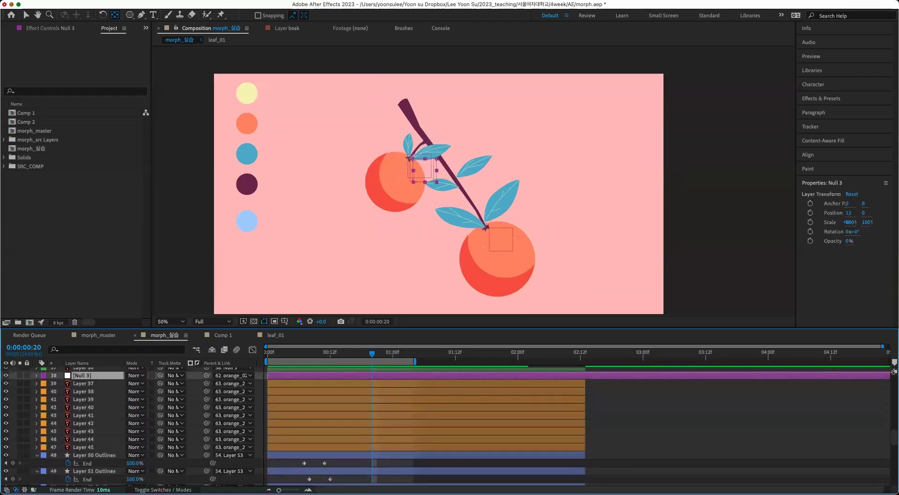
left_click_drag(372, 353, 314, 353)
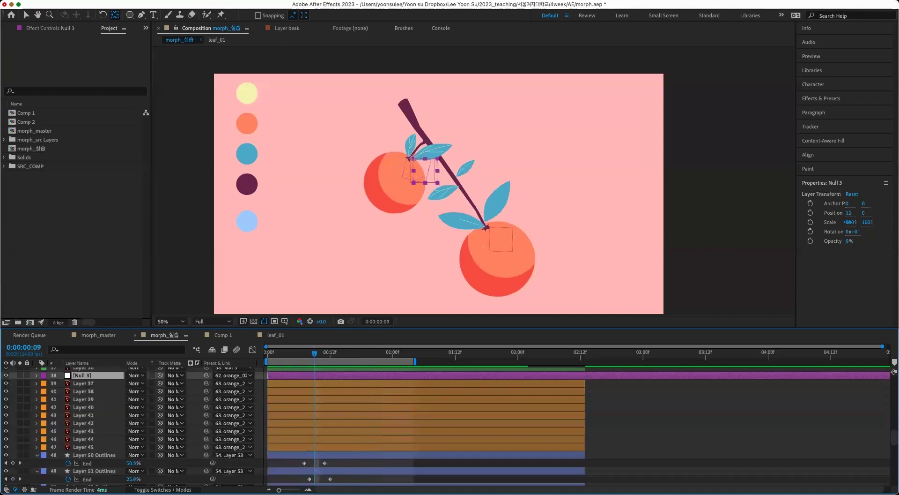
key("alt+shift+s")
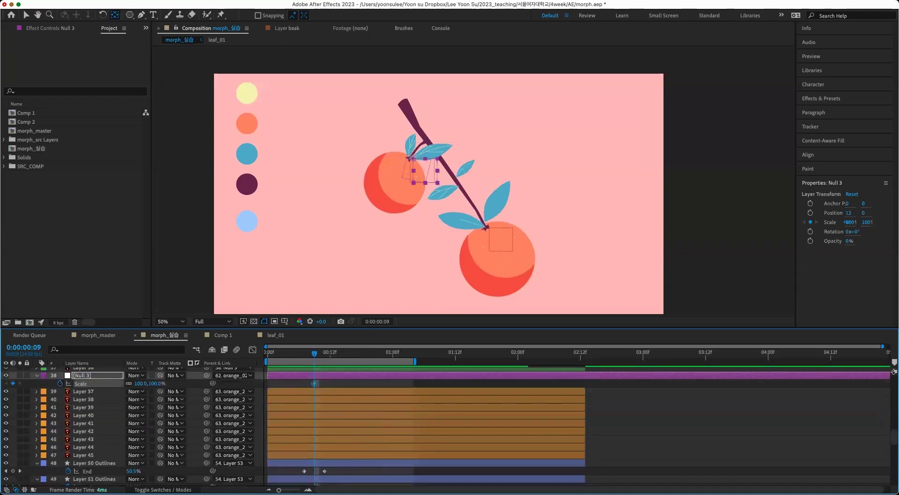
- Give Null 3 a starting scale keyframe of 0% and move it to frame 2
key("Page_Up")
key("Page_Up")
key("Page_Up")
key("Page_Up")
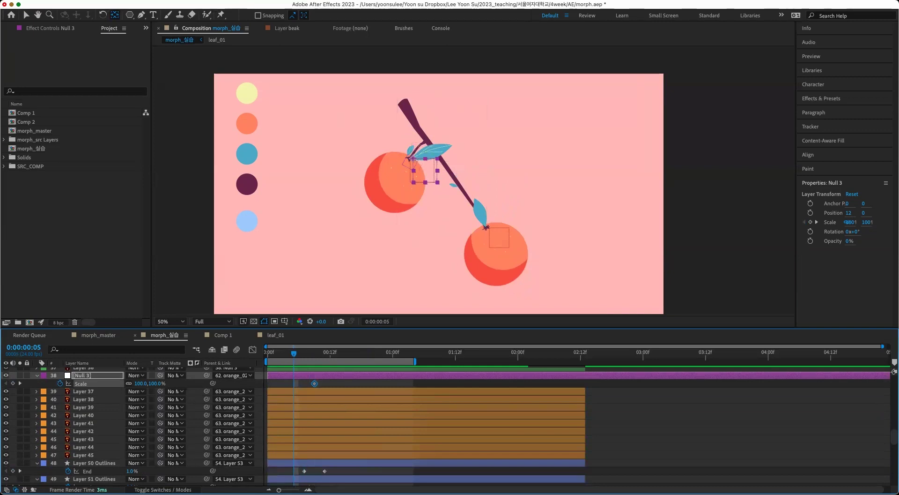
key("slash")
key("v")
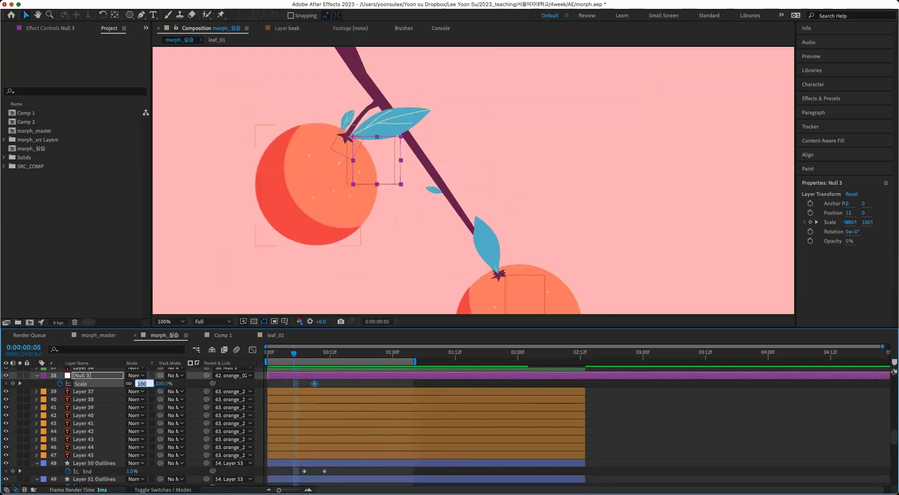
key("Return")
key("alt+Left")
key("alt+Left")
key("alt+Left")
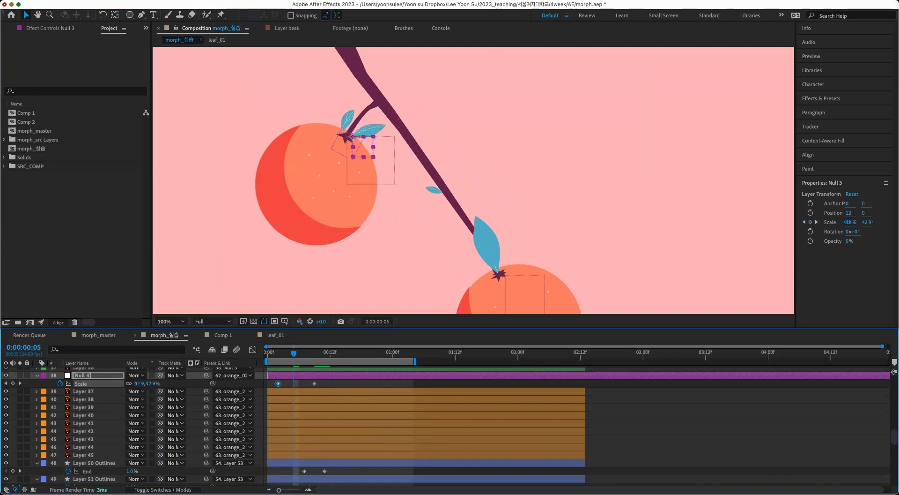
- Keyframe Null 3's rotation at frame 9 and add a starting rotation keyframe of -29° at frame 2
key("space")
key("alt+shift+r")
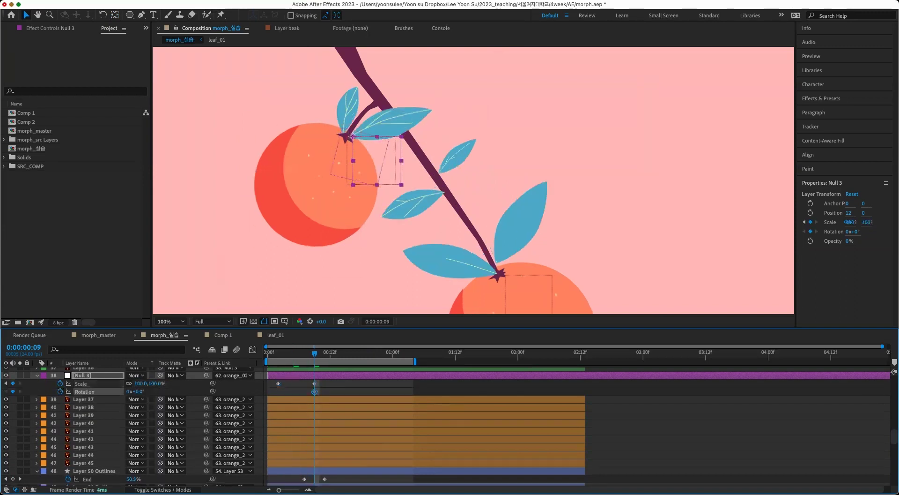
key("Page_Up")
key("Page_Up")
key("Page_Up")
key("alt+Left")
key("alt+Left")
key("alt+Left")
- Add a closing rotation keyframe to Null 3 at frame 15 and lower its rotation at frame 9
key("Page_Down")
key("Page_Down")
key("Page_Down")
key("F2")
left_click(85, 391)
left_click_drag(140, 391, 122, 391)
key("Page_Up")
key("Page_Up")
key("Page_Up")
key("Page_Up")
key("Page_Up")
key("Page_Up")
key("Page_Up")
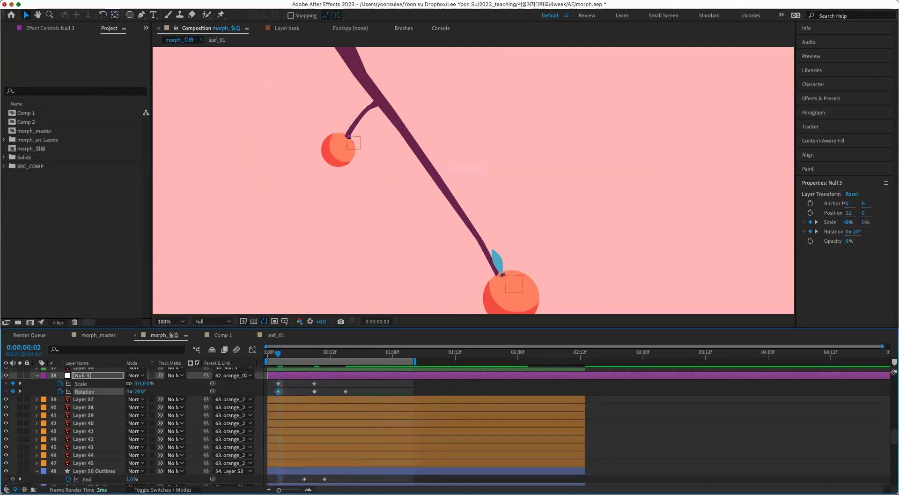
- Apply Easy Ease to all of Null 3's scale and rotation keyframes and preview the composition
left_click_drag(358, 394, 273, 380)
key("F9")
key("F2")
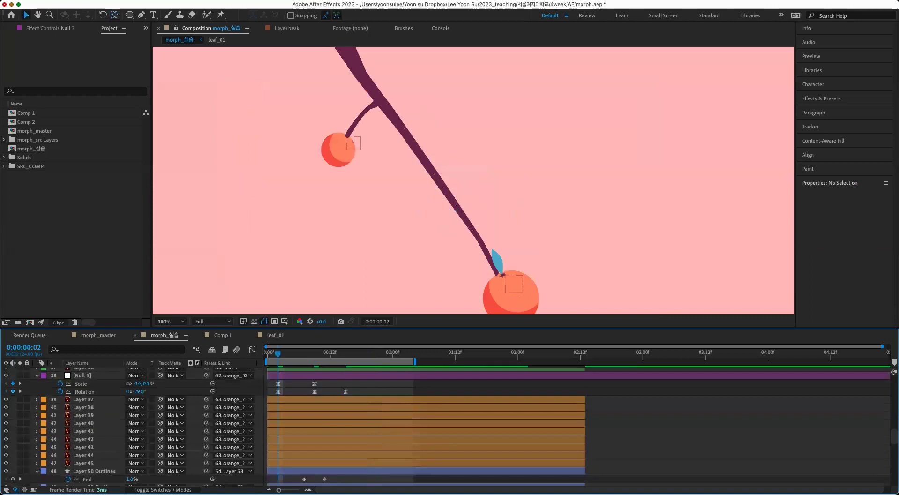
key("comma")
key("comma")
key("space")
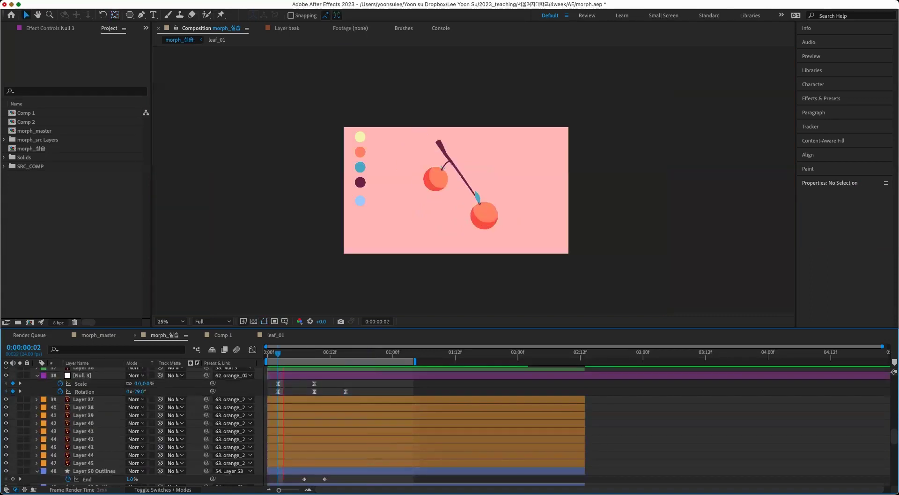
key("space")
key("period")
key("space")
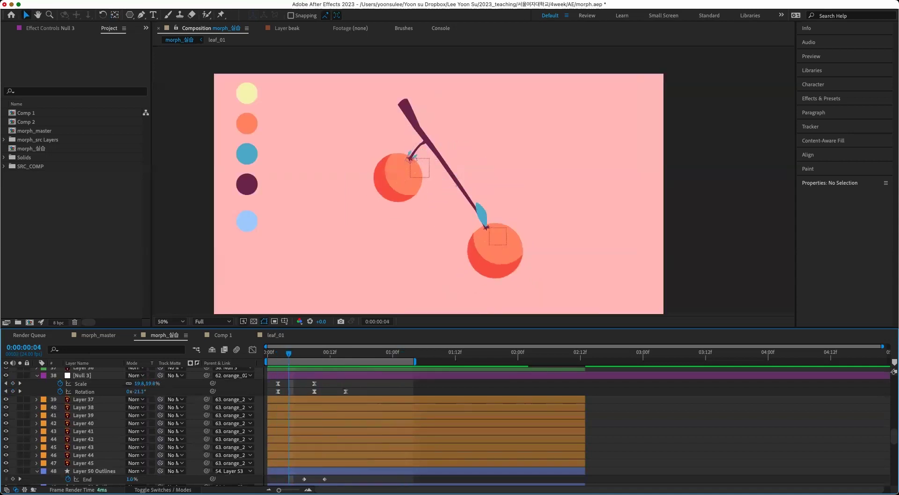
- Keyframe the Mask 1 path of branch_02 Outlines with the whole stem revealed and place the keyframe at frame 6
scroll(289, 387, "down", 10)
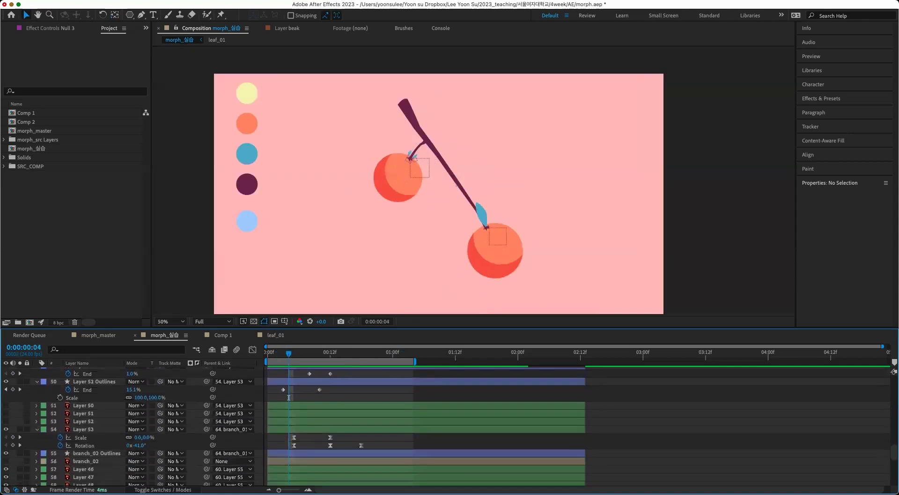
left_click(425, 140)
key("period")
key("period")
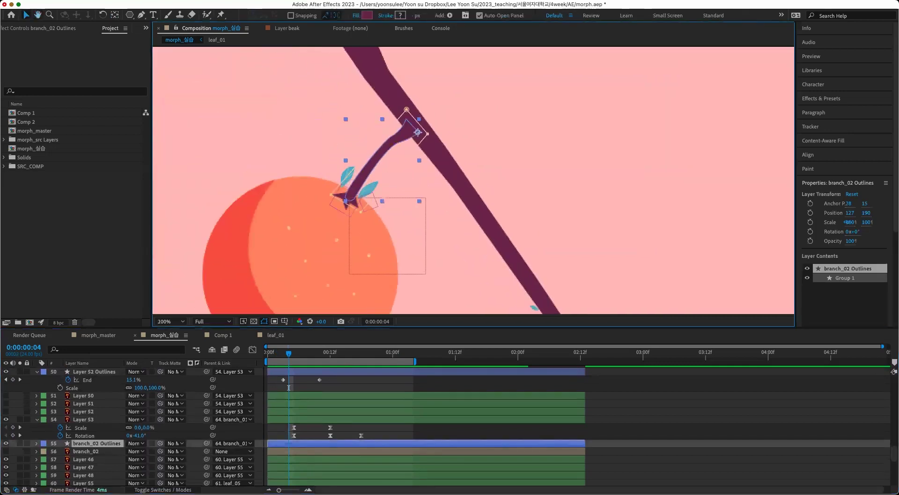
key("m")
left_click(74, 451)
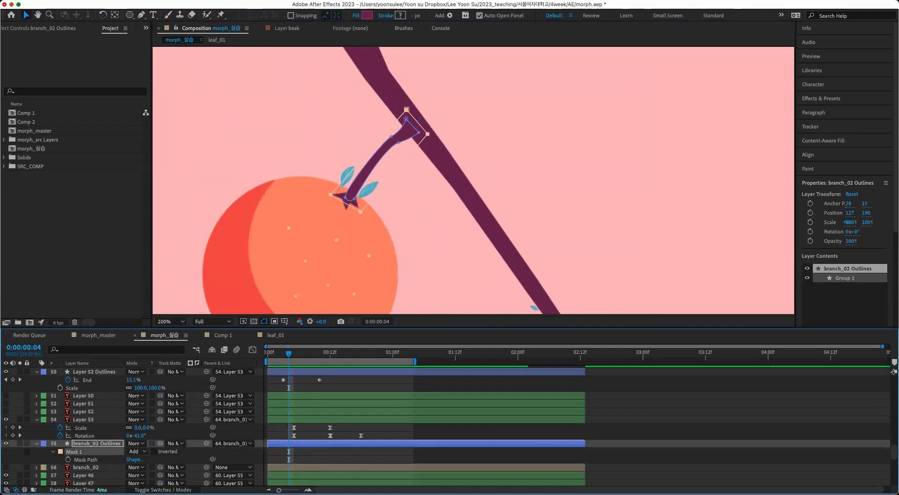
left_click_drag(320, 191, 335, 201)
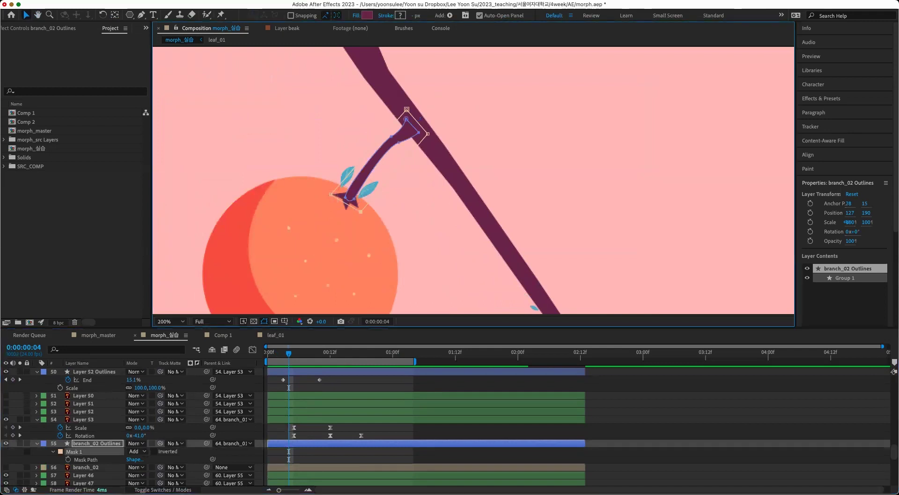
key("m")
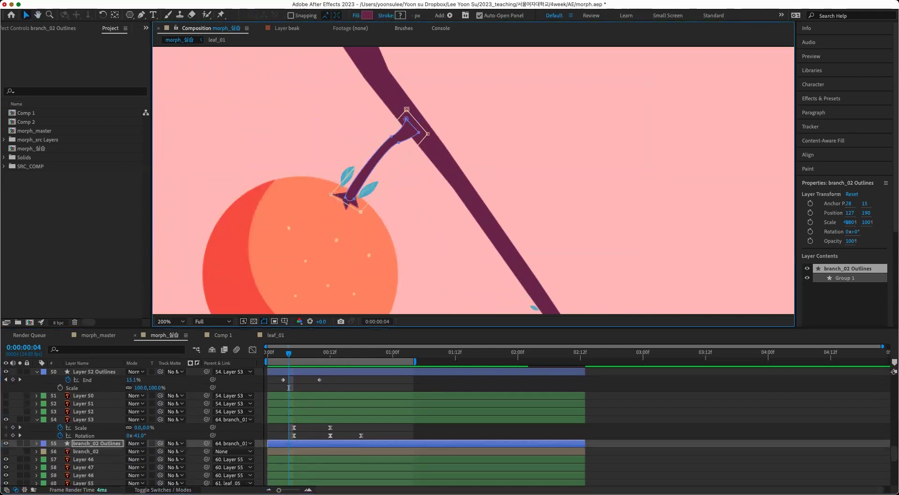
key("m")
key("alt+shift+m")
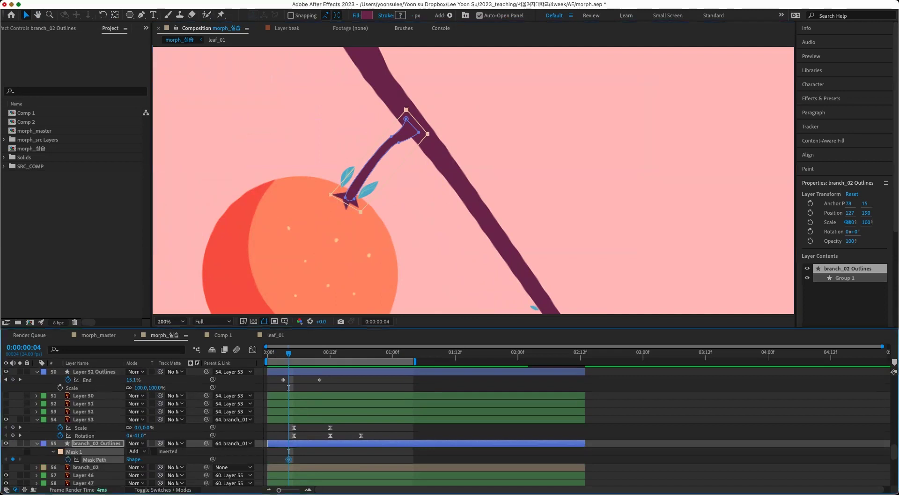
key("alt+Right")
key("alt+Right")
- At frame 0, keyframe Mask 1's path with its lower points pulled up to the main branch, and check the reveal at frame 3
key("Page_Up")
key("Page_Up")
key("Page_Up")
key("Page_Up")
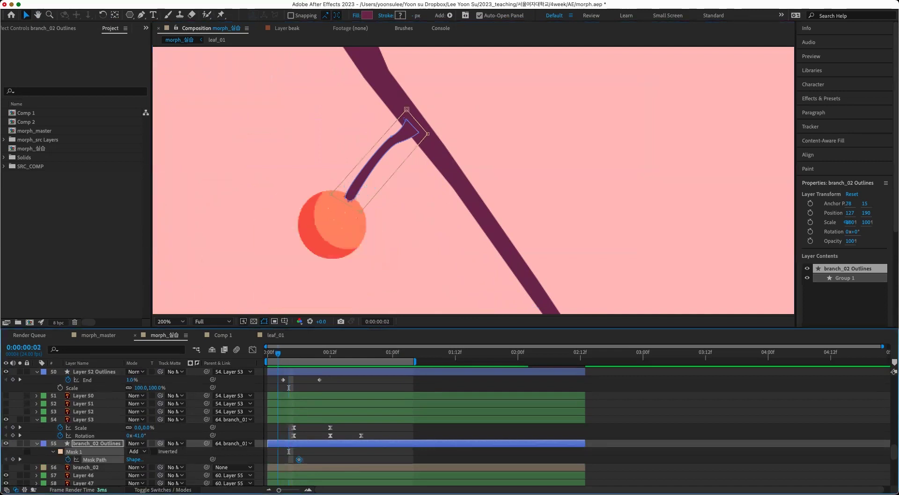
left_click(134, 459)
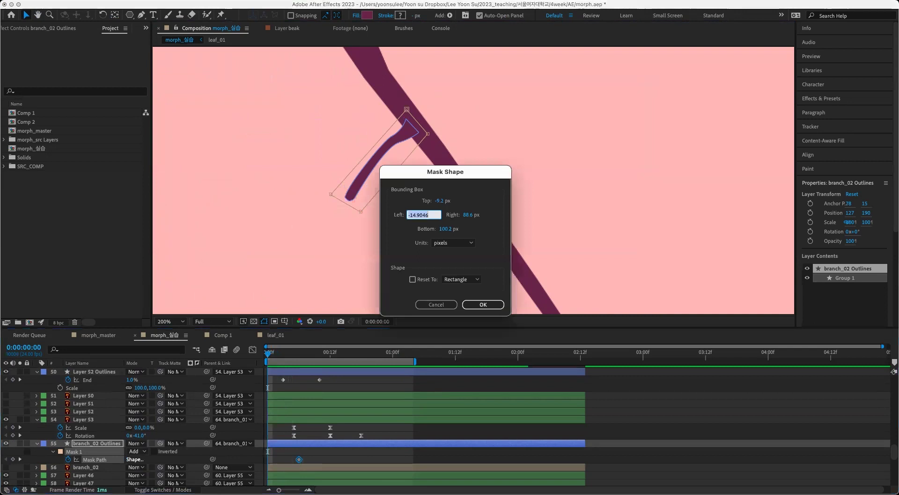
key("Escape")
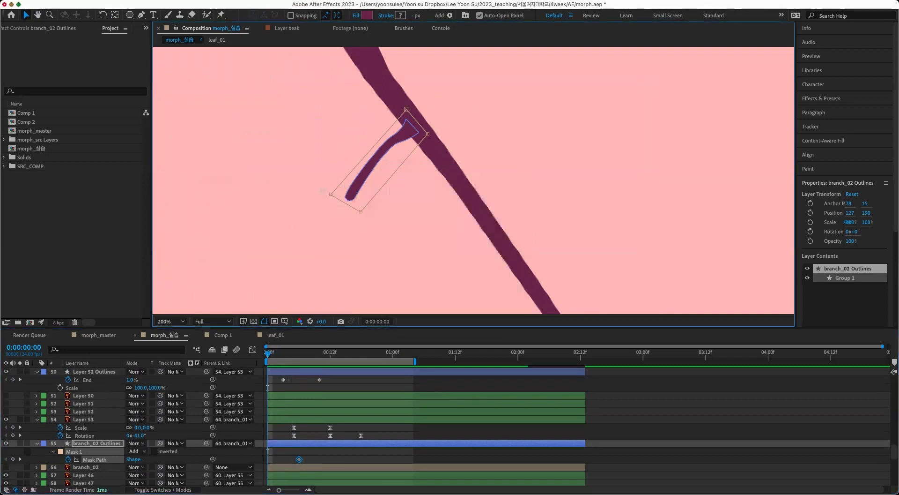
key("alt+shift+m")
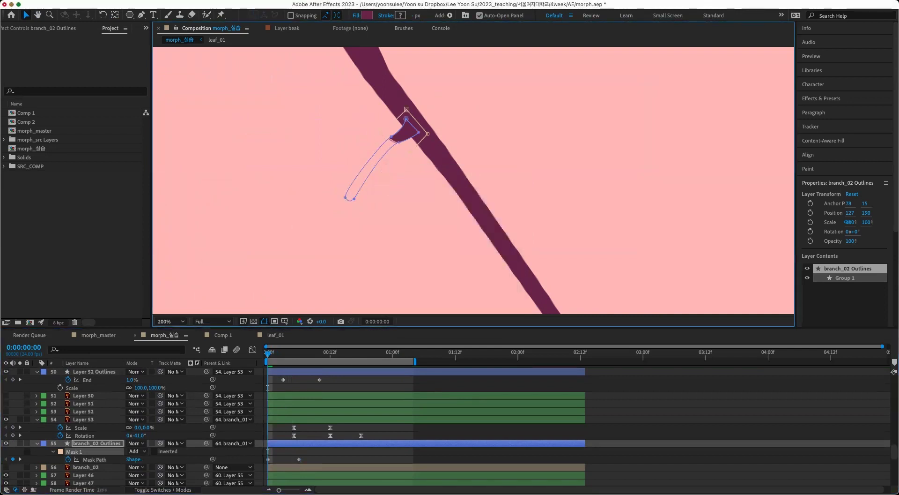
key("F2")
left_click_drag(268, 353, 283, 352)
left_click(392, 142)
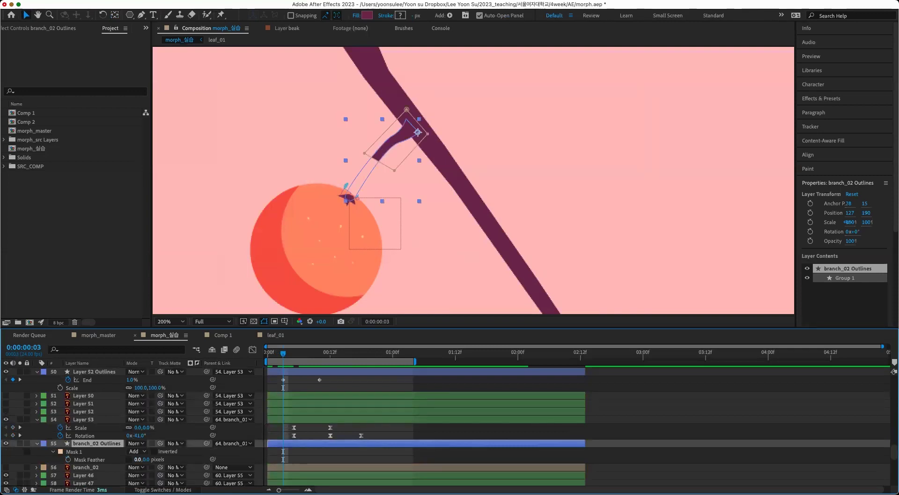
- Set Mask 1's vertical feather on branch_02 Outlines to 25 pixels and preview the whole composition
left_click_drag(144, 459, 152, 459)
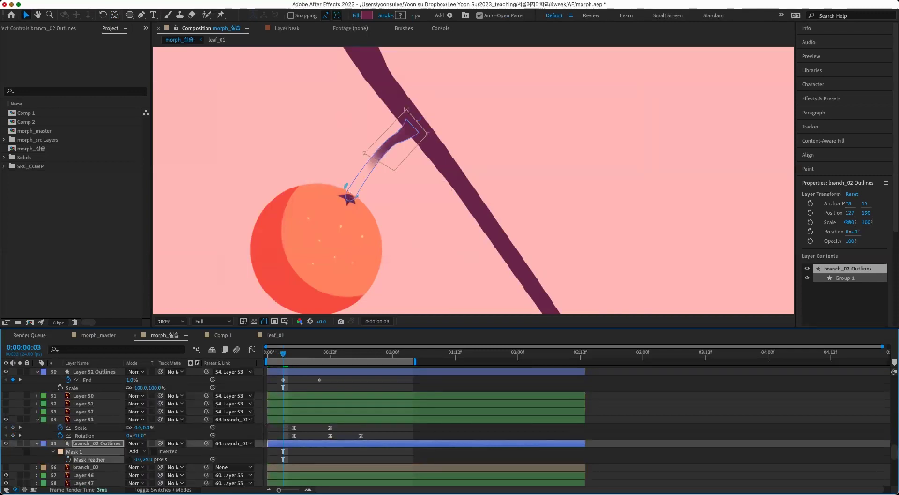
key("F2")
key("space")
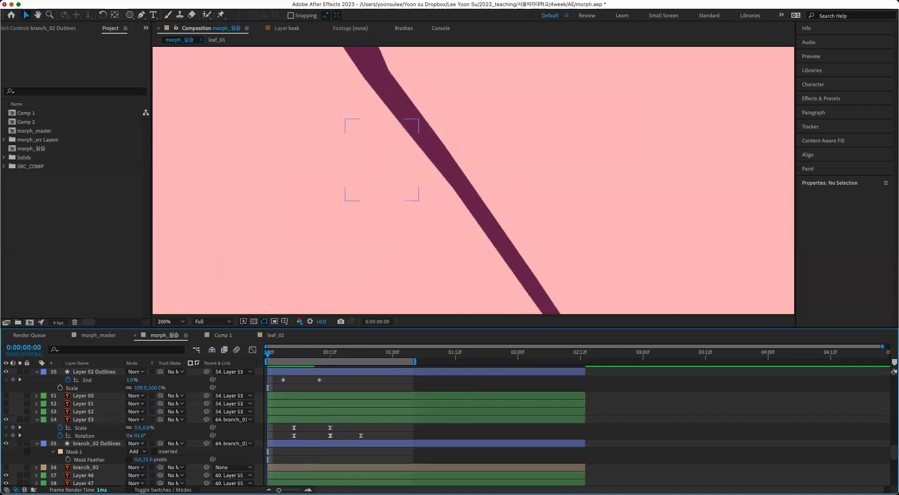
key("comma")
key("comma")
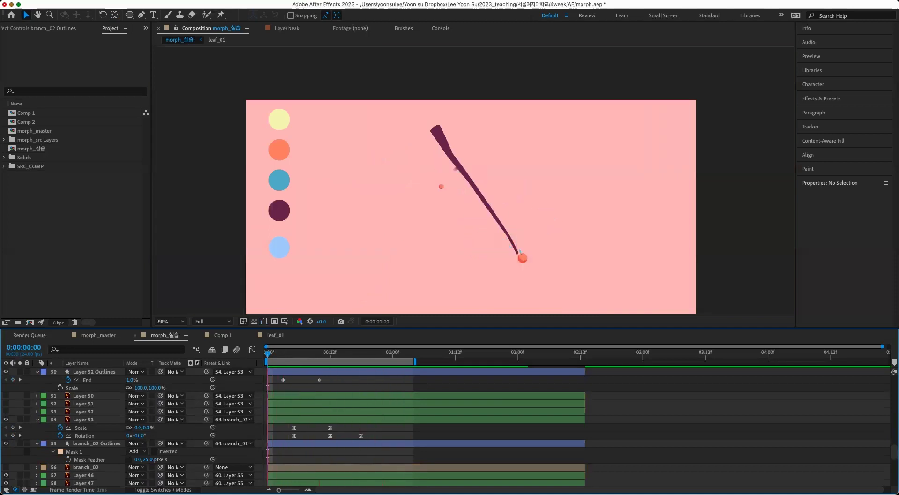
key("comma")
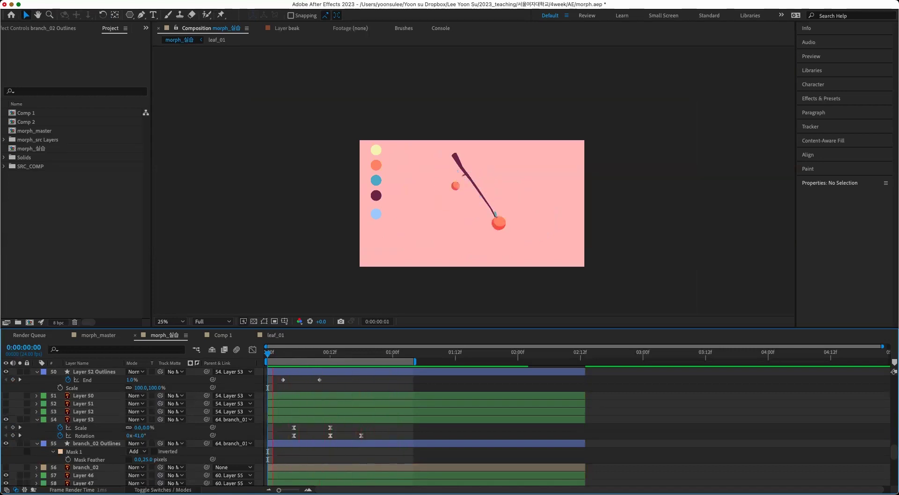
key("space")
- Find and select the main branch layer branch_01 in the timeline and save the project
scroll(141, 426, "down", 6)
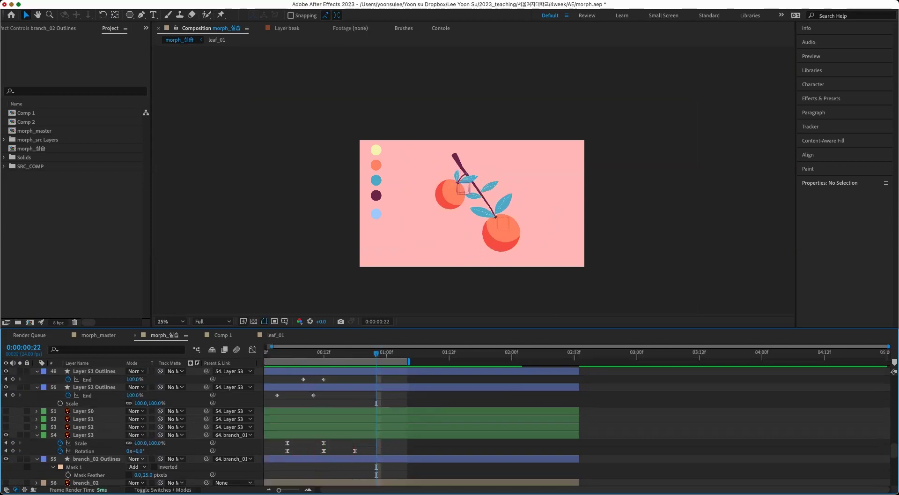
left_click(85, 377)
scroll(140, 426, "down", 4)
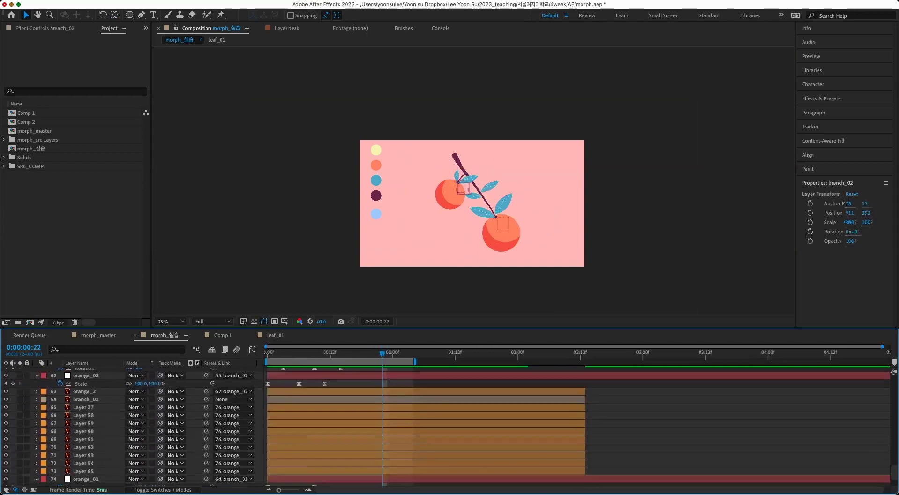
scroll(140, 426, "up", 8)
scroll(140, 427, "down", 3)
scroll(141, 426, "up", 12)
scroll(141, 426, "down", 10)
scroll(73, 442, "up", 3)
left_click(73, 441)
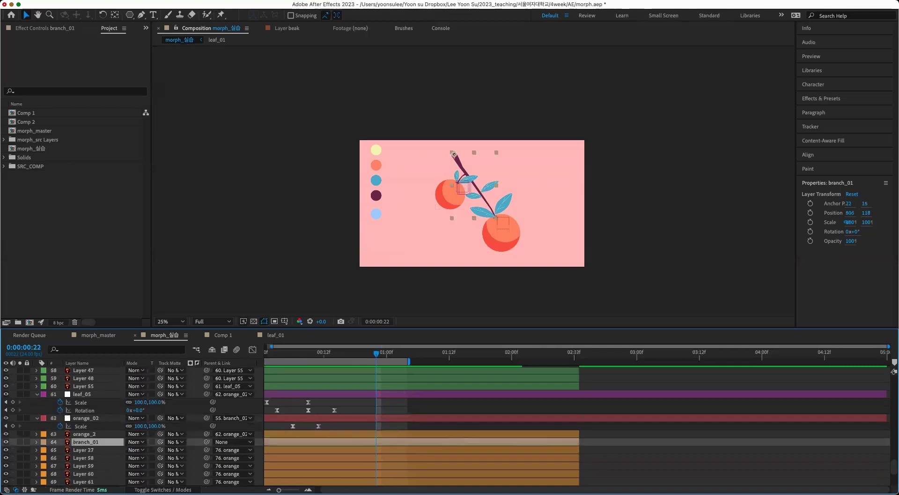
key("super+s")
- Keyframe branch_01's rotation at 0° on frame 13 and at 112° on frame 0
left_click_drag(376, 354, 318, 354)
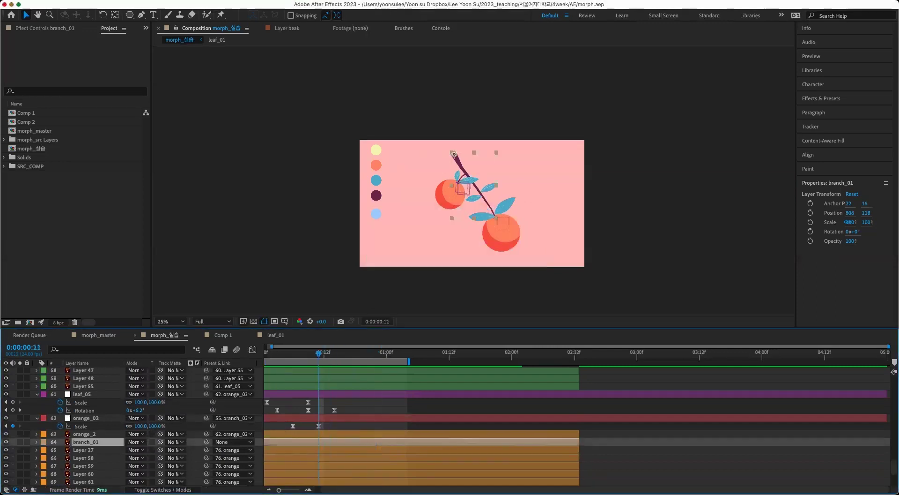
key("r")
key("Page_Down")
key("Page_Down")
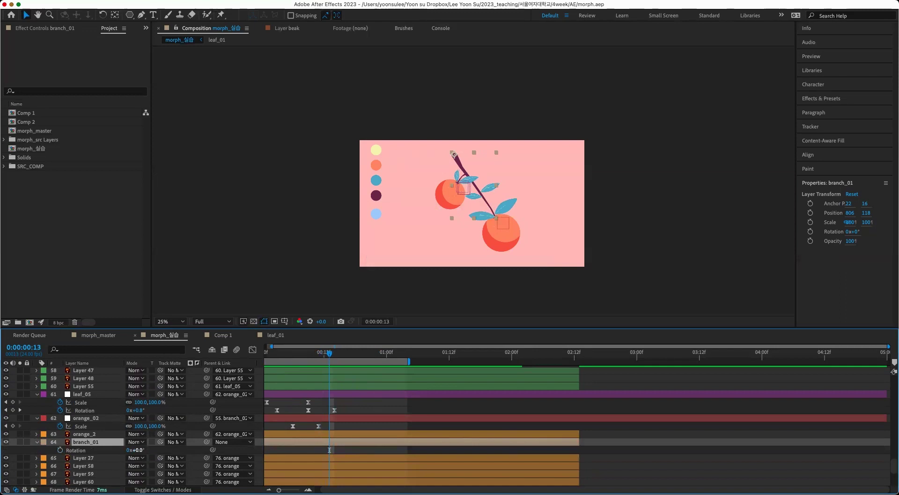
key("alt+shift+r")
key("Home")
left_click_drag(138, 449, 190, 450)
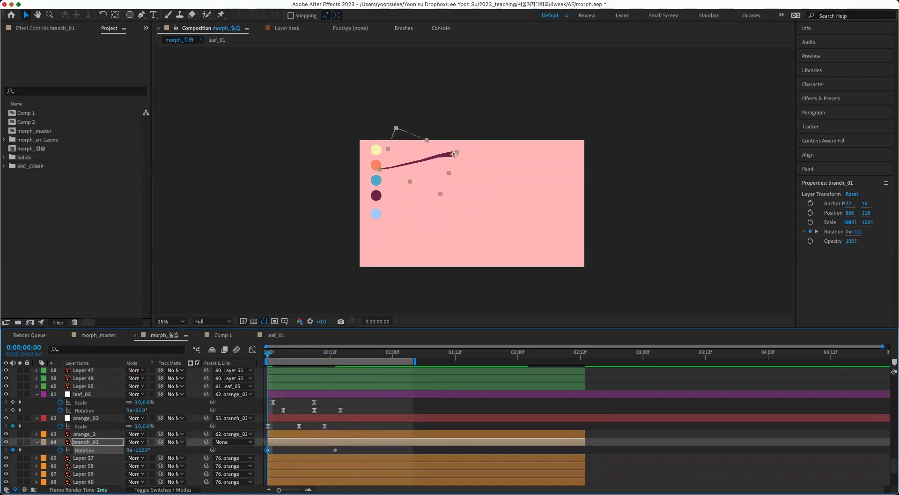
key("F2")
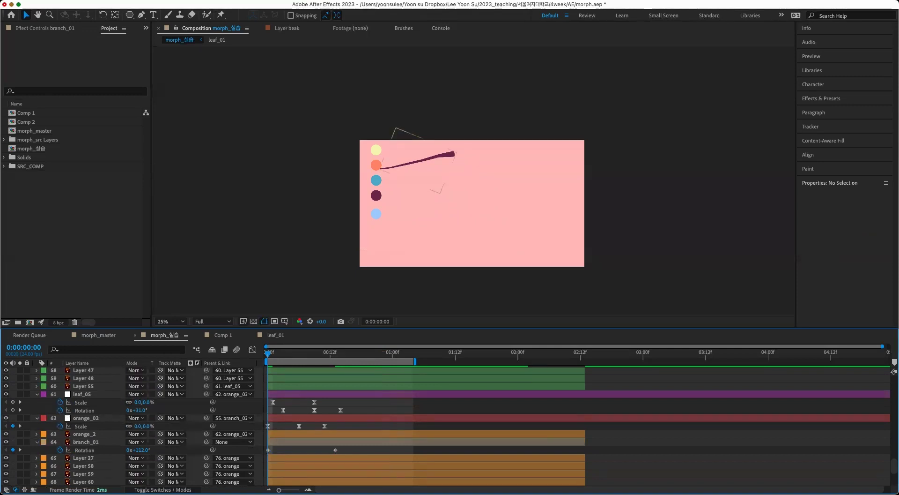
- Apply Easy Ease to both of branch_01's rotation keyframes and preview the swing
left_click_drag(355, 453, 266, 447)
key("F2")
key("space")
- Paste a copy of branch_01's closing rotation keyframe at frame 9 and set its rotation to -11°
mouse_move(324, 353)
left_mouse_down()
mouse_move(340, 353)
mouse_move(314, 353)
left_mouse_up()
left_click(335, 450)
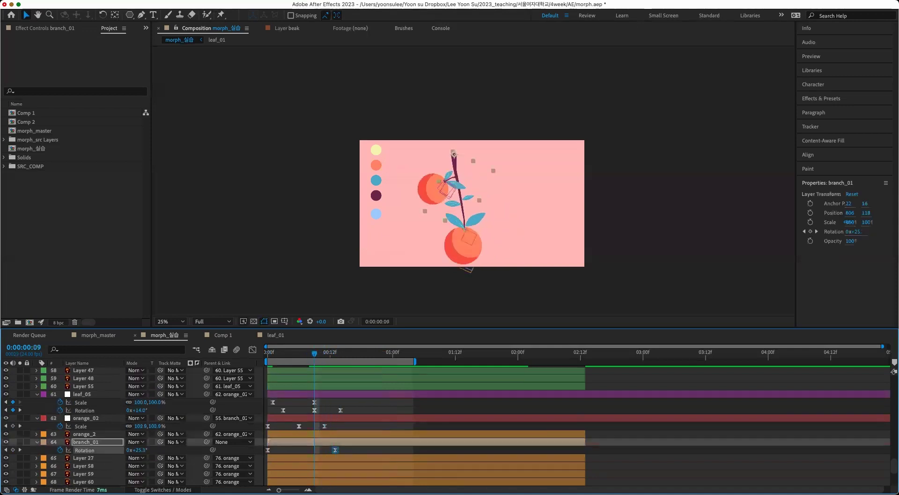
key("super+v")
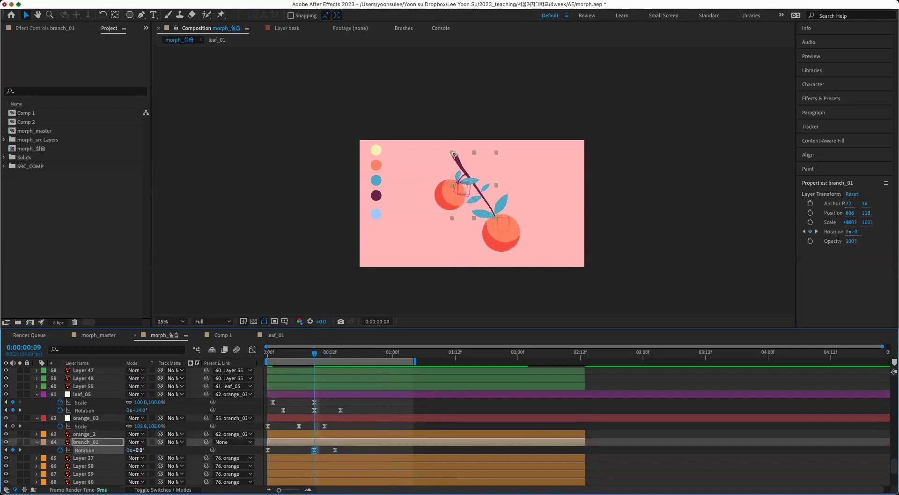
left_click_drag(138, 449, 133, 450)
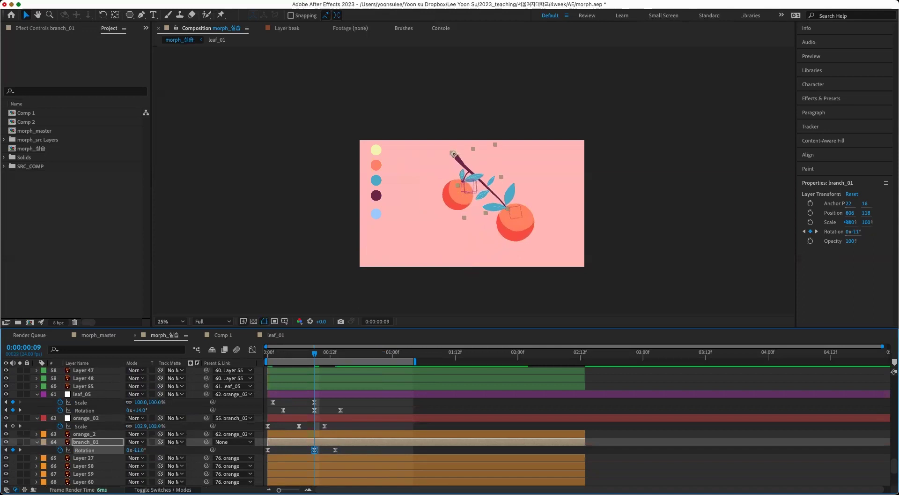
- Retime branch_01's closing rotation keyframe to frame 16 and the middle one to frame 7, shaping the speed curve for a fast start
left_click_drag(336, 450, 371, 452)
left_click(252, 349)
left_click_drag(304, 380, 305, 426)
left_click_drag(342, 392, 336, 392)
left_click_drag(312, 433, 309, 433)
left_click_drag(273, 388, 271, 389)
left_click_drag(298, 435, 304, 436)
left_click_drag(272, 394, 270, 395)
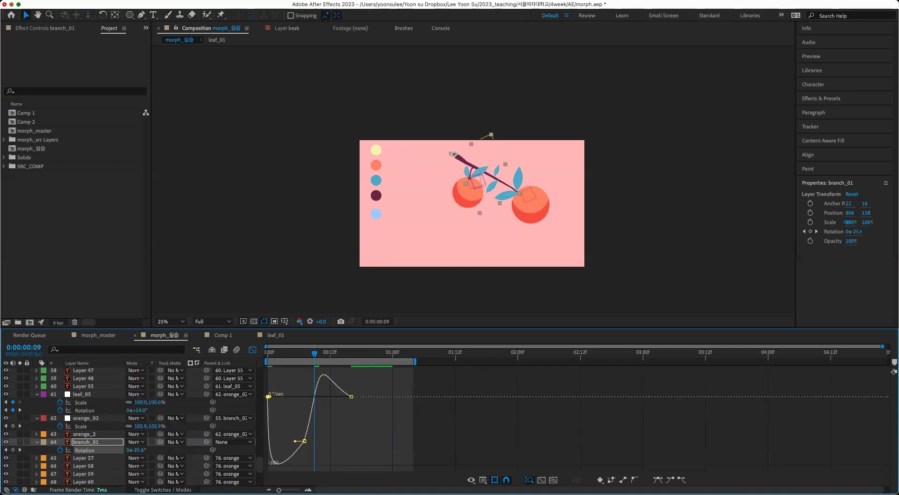
left_click_drag(311, 440, 314, 441)
left_click_drag(336, 401, 340, 401)
- Return to frame 0 with the keyframes deselected and preview the branch's rotation
left_click_drag(314, 353, 267, 353)
left_click(253, 349)
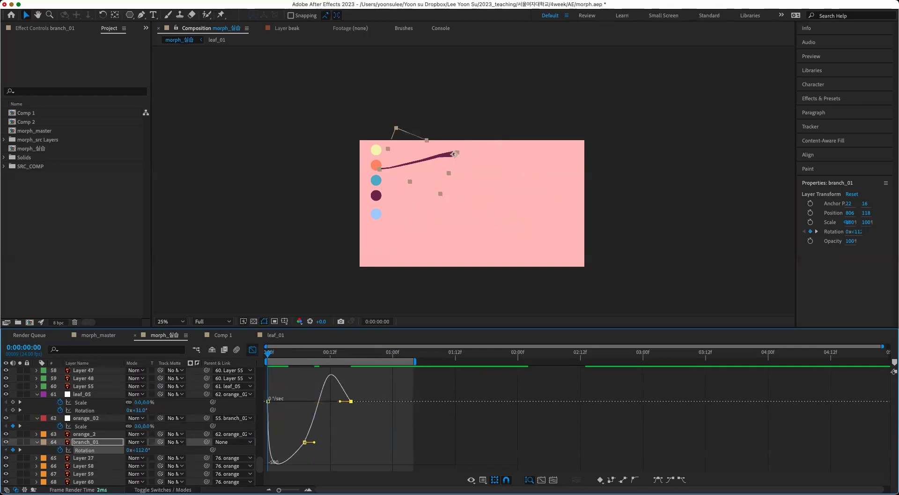
key("F2")
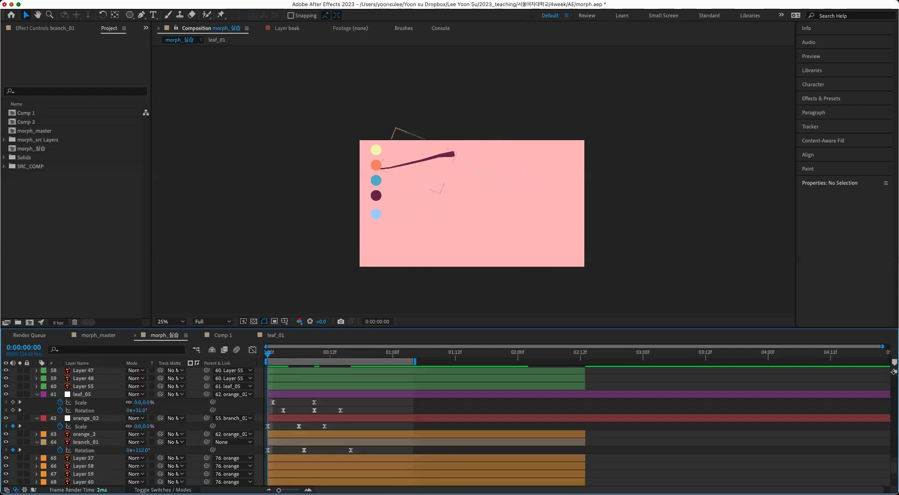
key("space")
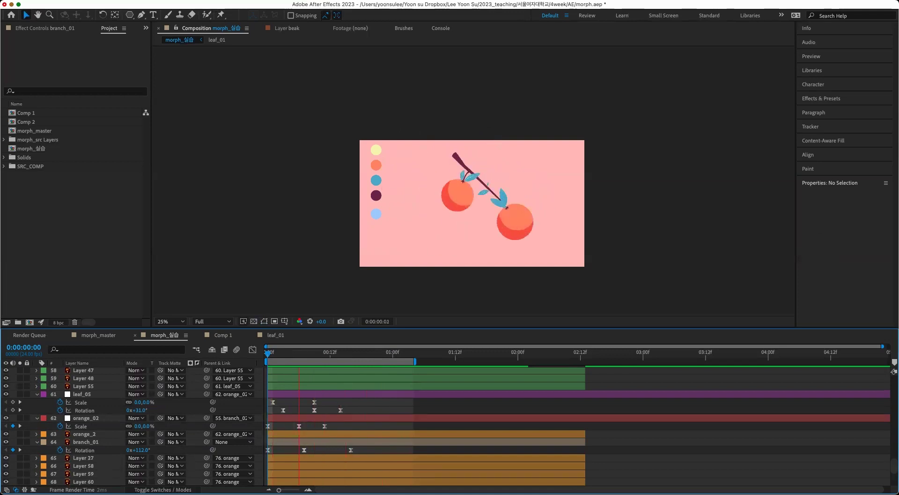
- Move branch_01's last rotation keyframe from frame 16 to frame 22 and preview the slower settle
left_click(351, 450)
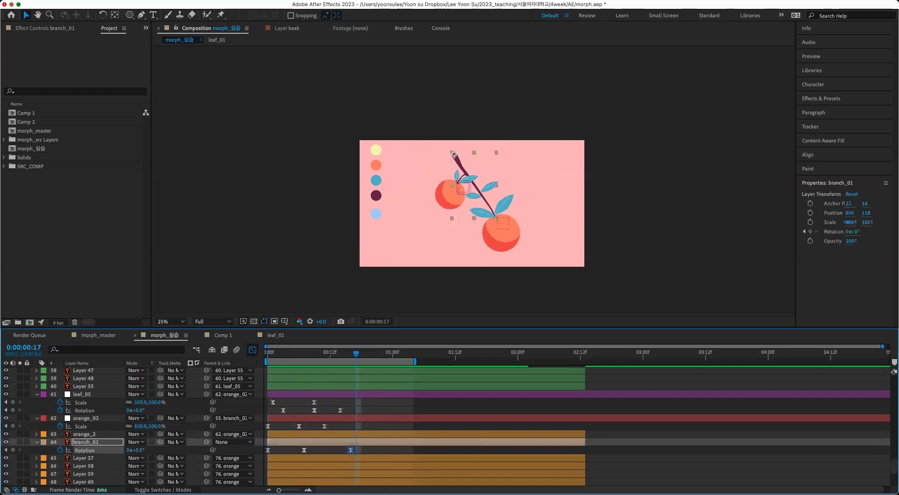
key("shift+F3")
left_click_drag(351, 401, 383, 401)
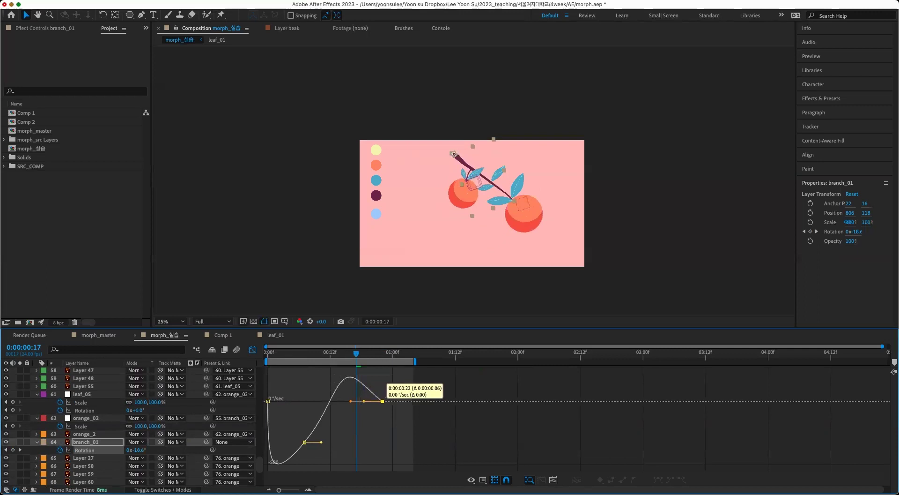
left_click(253, 349)
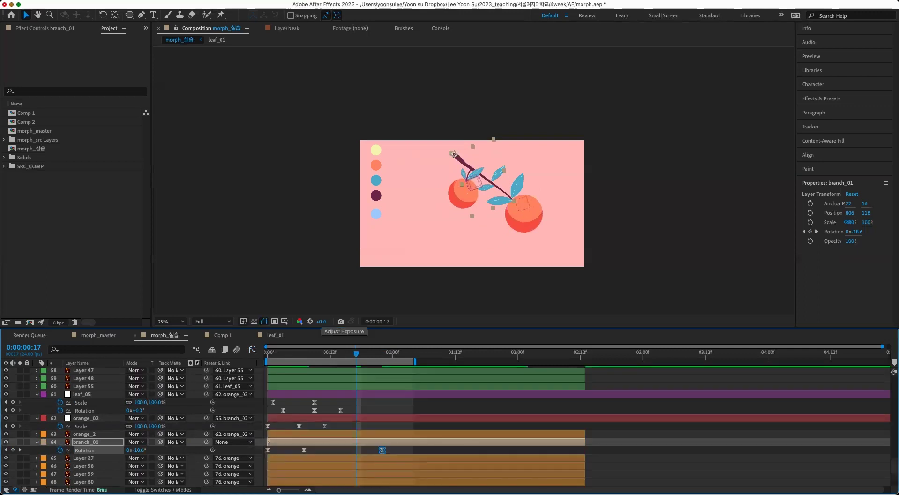
key("space")
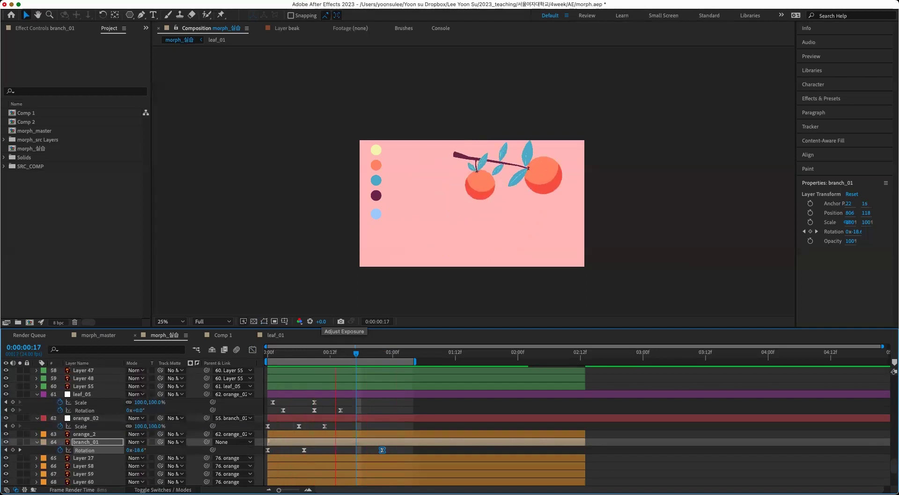
key("space")
- Set branch_01's rotation at the frame 7 keyframe to -5° and preview the reduced overshoot
key("Page_Up")
key("Page_Up")
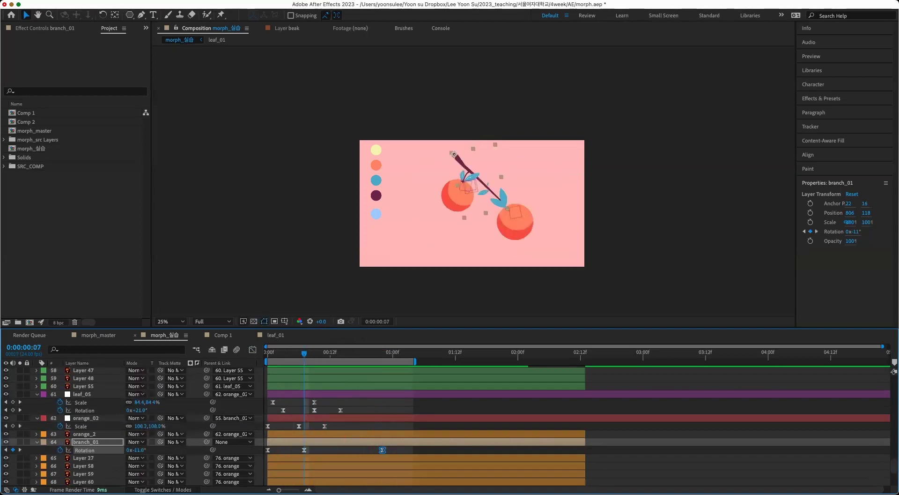
key("Up")
key("Up")
key("Up")
key("Up")
key("Up")
key("Up")
key("Up")
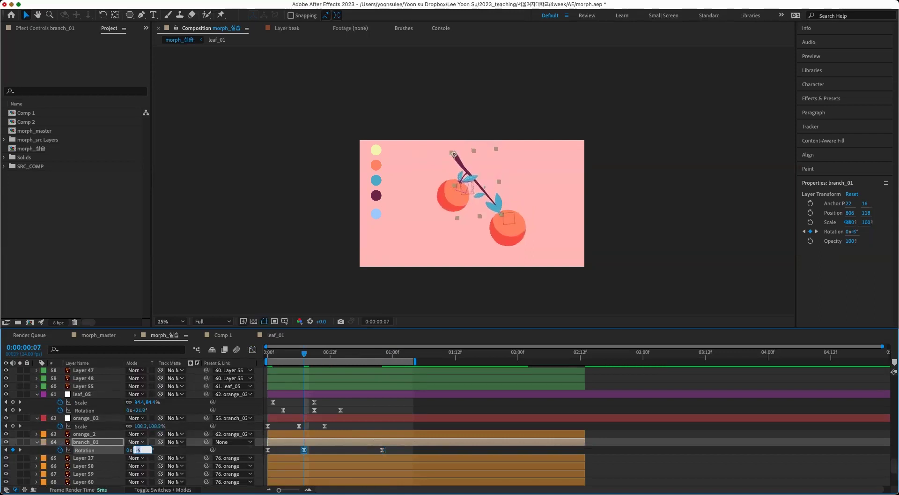
left_click(589, 450)
key("space")
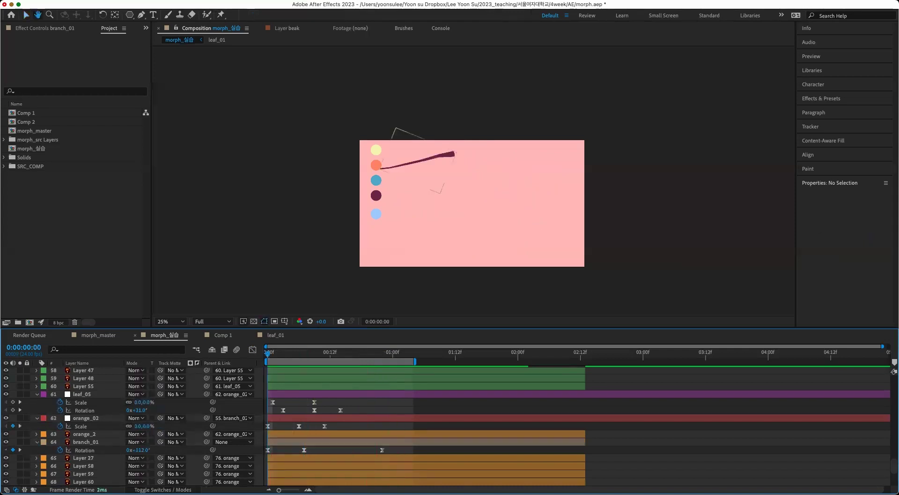
- Move branch_01's closing rotation keyframe to frame 19 and smooth the speed curve around the first two keyframes
left_click_drag(382, 449, 367, 450)
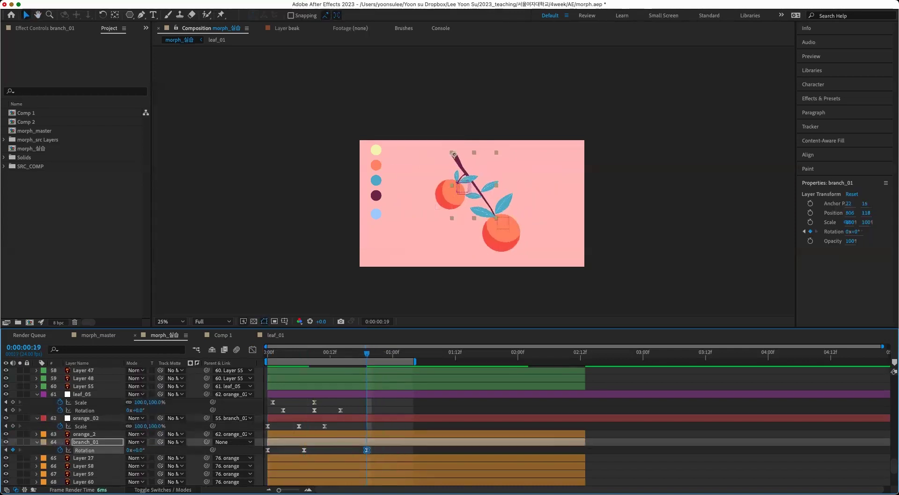
key("shift+F3")
left_click_drag(352, 399, 344, 399)
left_click_drag(318, 444, 298, 441)
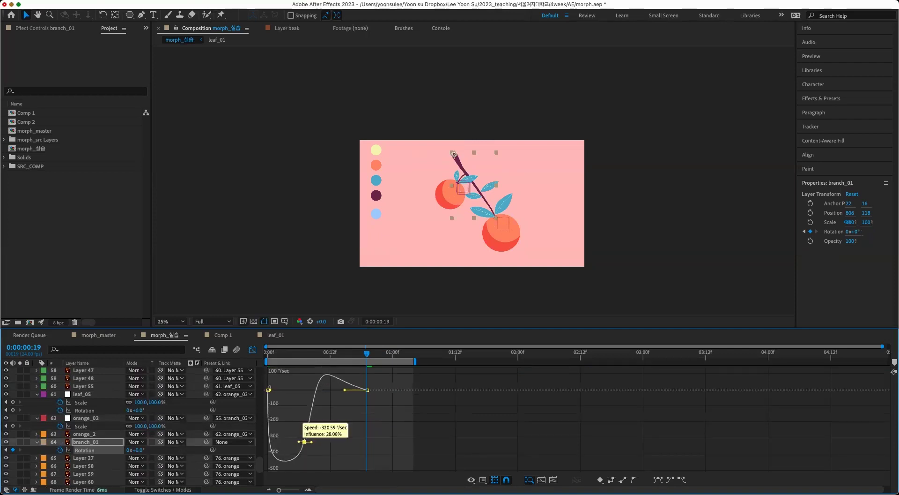
left_click_drag(270, 390, 275, 389)
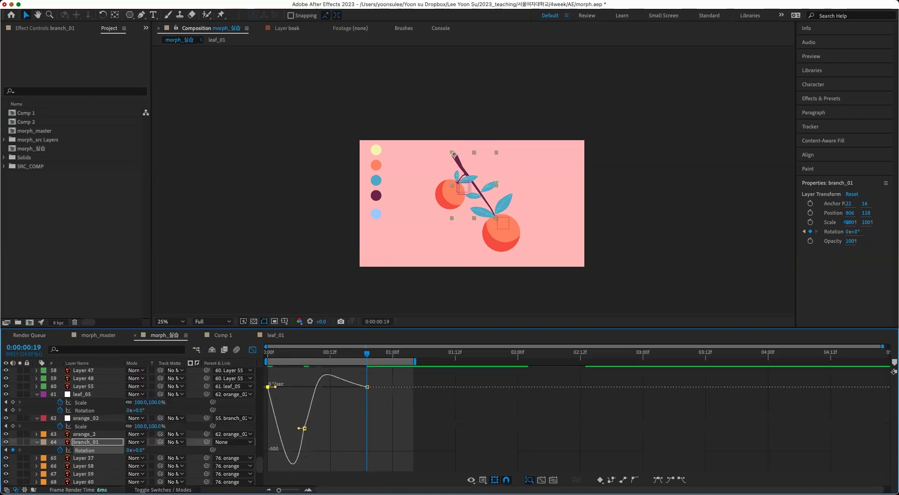
- Preview the retimed branch rotation from frame 0
left_click(268, 353)
key("shift+F3")
key("space")
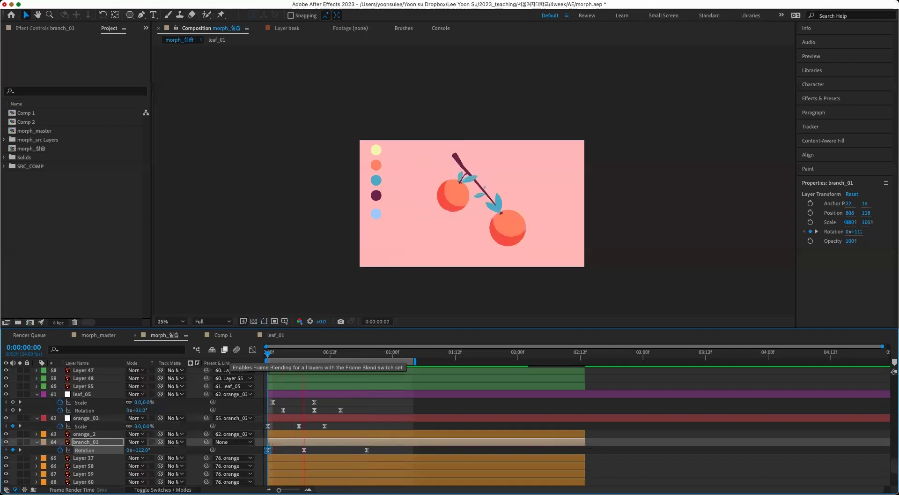
key("space")
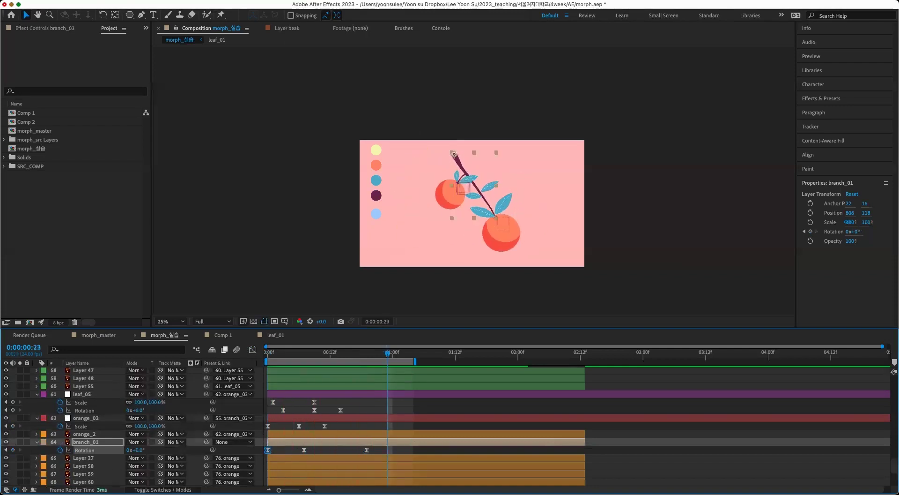
- Keyframe branch_01's scale at 100% on frame 10 and at 0% on frame 0
key("shift+s")
key("alt+s")
left_click_drag(320, 353, 267, 353)
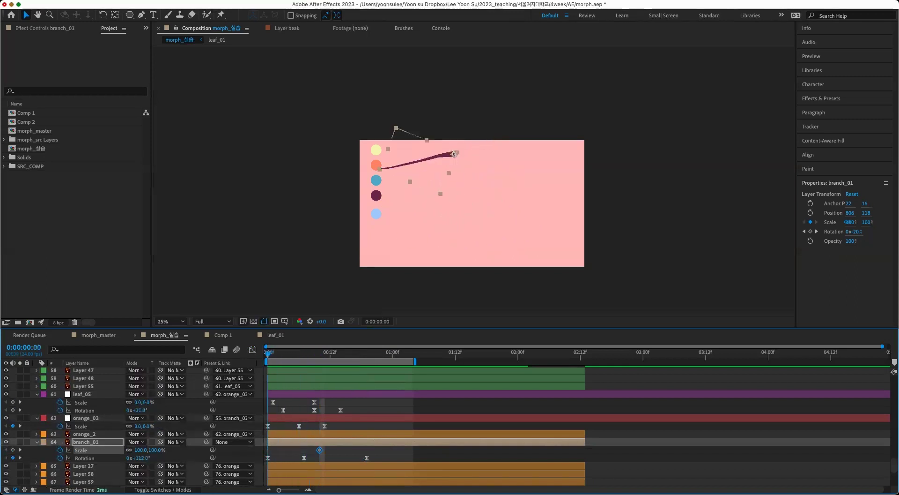
left_click(142, 449)
type("0")
key("Return")
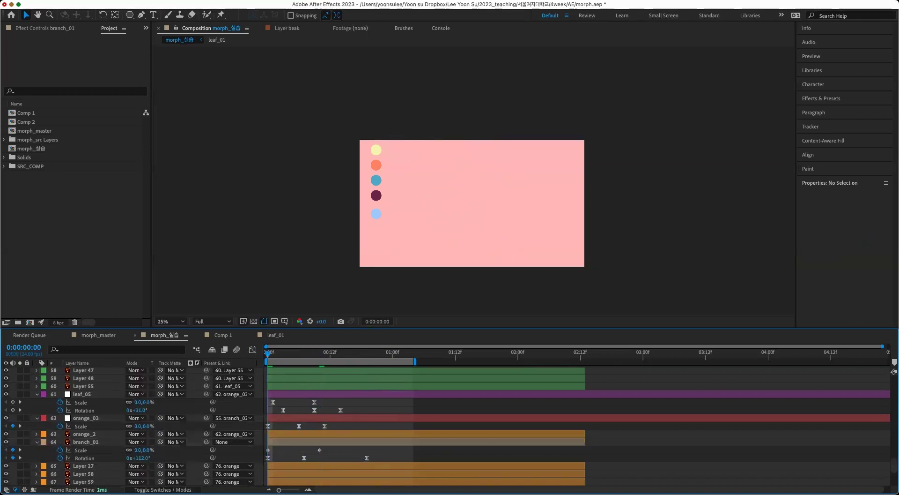
- Preview the branch scaling up while it rotates into place
key("space")
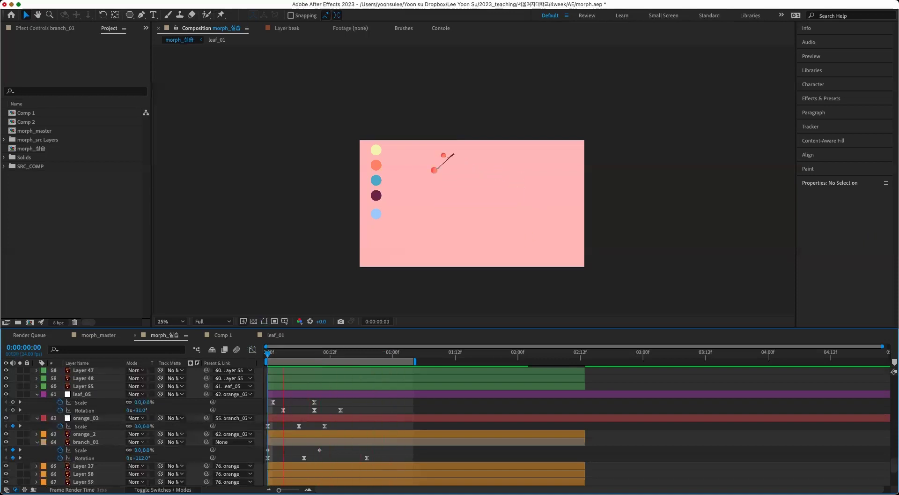
key("space")
key("space")
key("space")
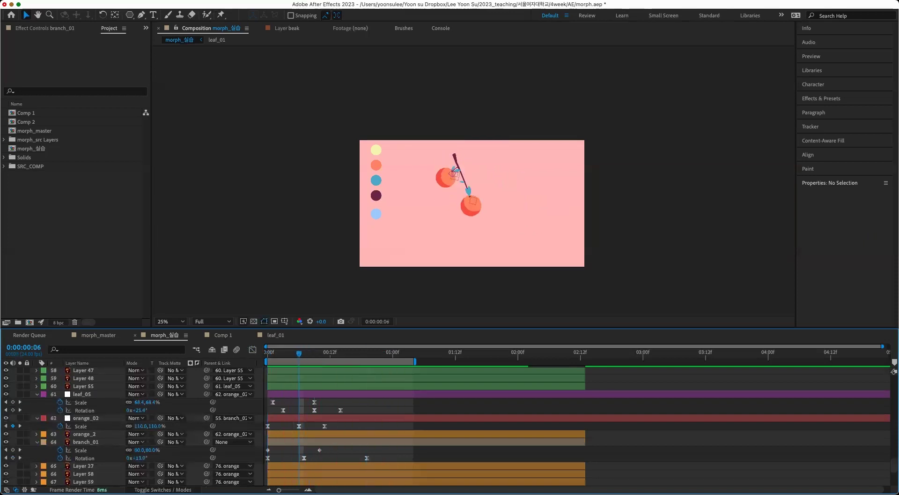
- Move branch_01's closing scale keyframe to frame 5 and return to frame 0
left_click_drag(319, 450, 293, 449)
left_click(309, 449)
left_click_drag(298, 353, 268, 353)
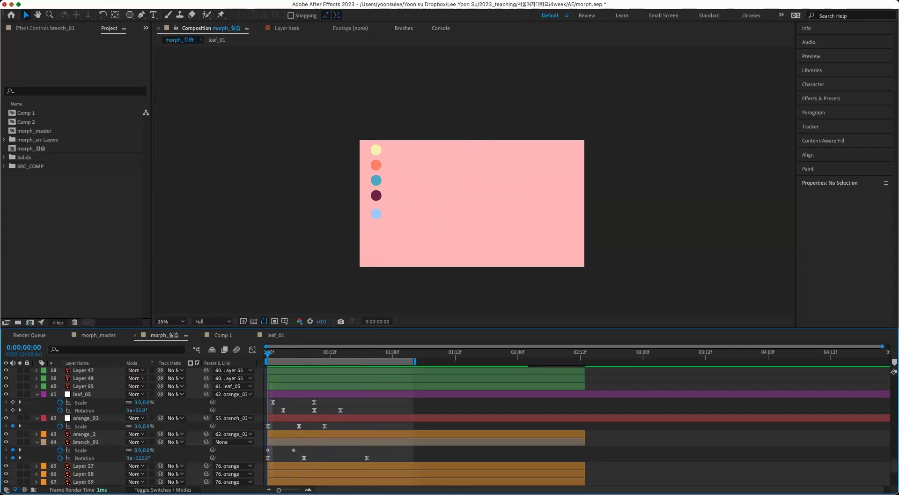
- Apply Easy Ease to both of branch_01's scale keyframes, preview the growth and save the project
left_click(294, 449)
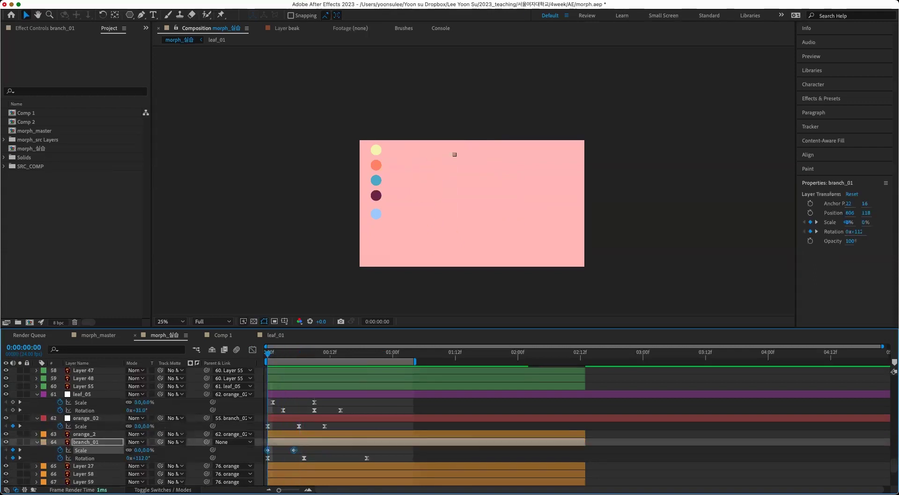
key("F2")
key("space")
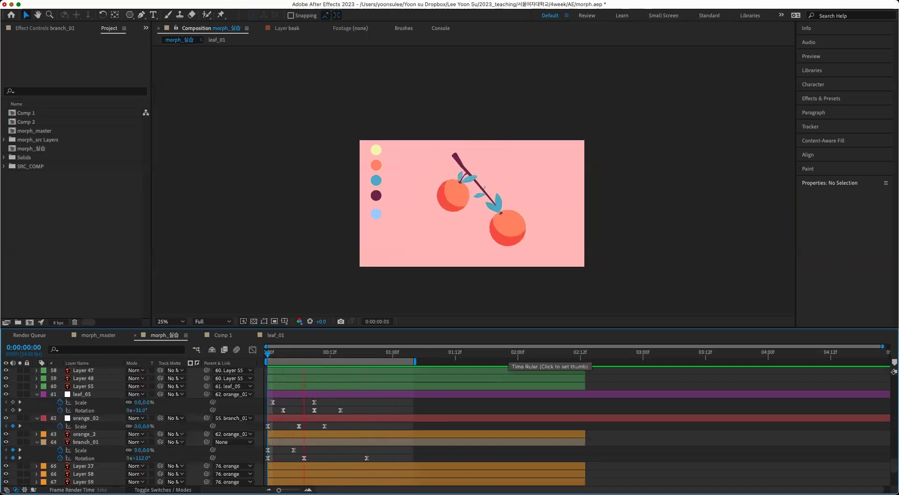
key("ctrl+s")
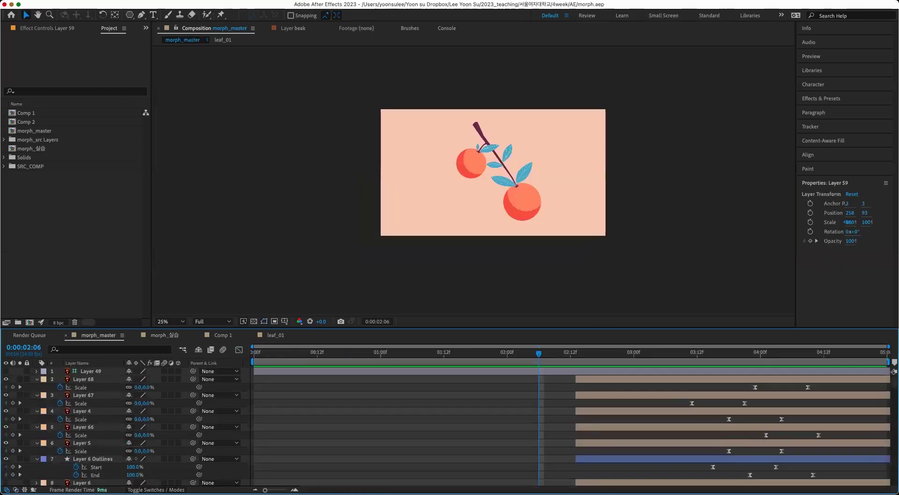
- Play the morph_master reference, return to morph_실습 and extend its work area to about 0:00:02:10
key("space")
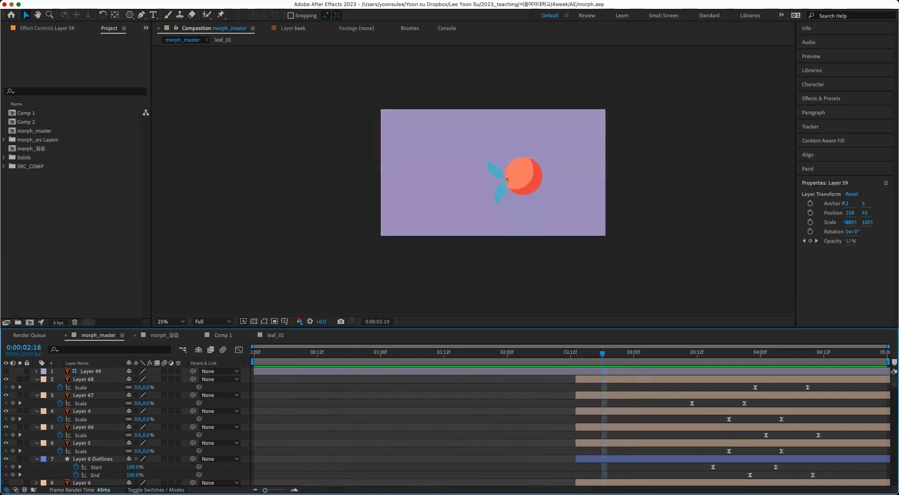
left_click(164, 334)
left_click_drag(351, 354, 571, 361)
- Keyframe leaf_05's scale at 100% on 0:00:01:12 and at 0% on 0:00:01:17
left_click(572, 393)
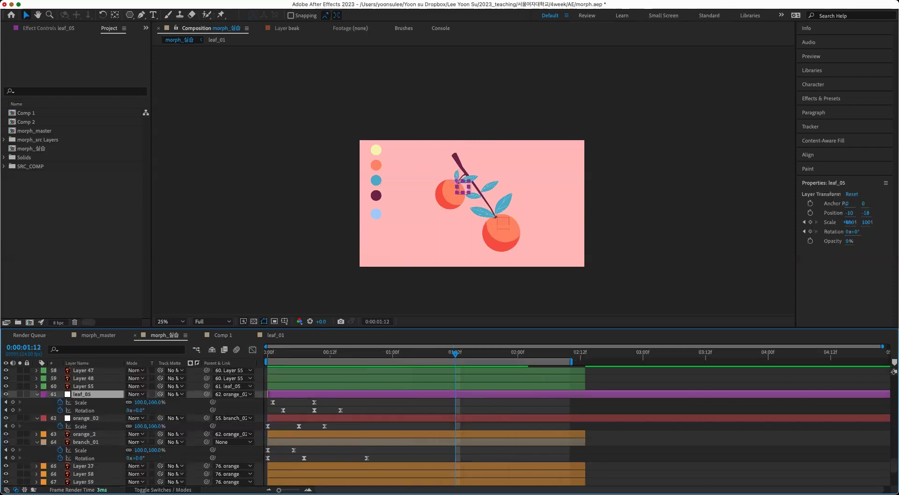
key("super+shift+a")
scroll(473, 180, "up", 2)
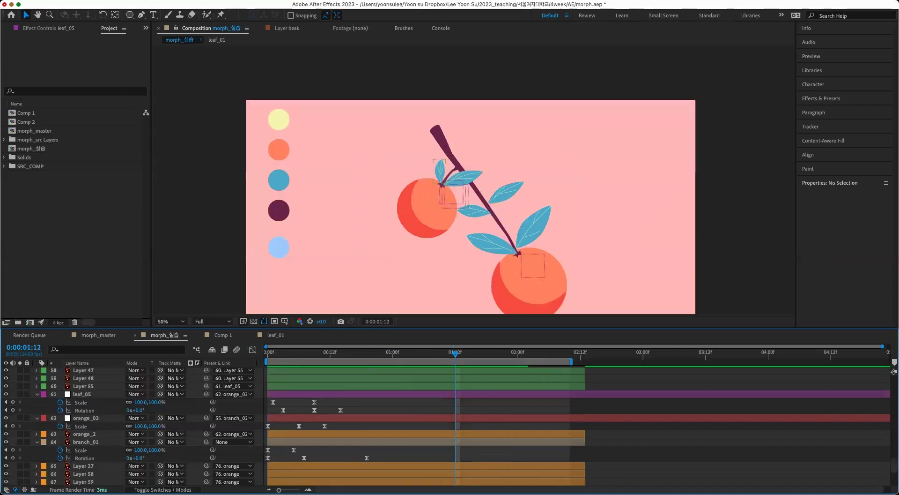
left_click_drag(473, 206, 404, 191)
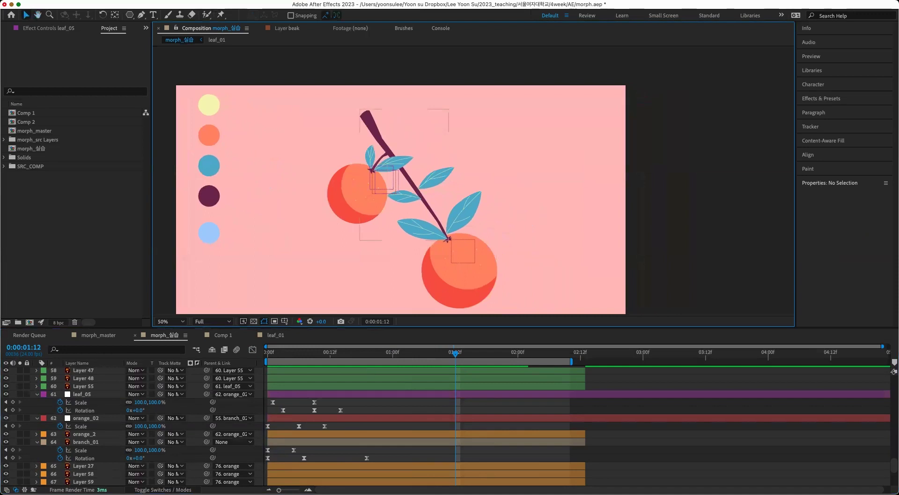
left_click(82, 394)
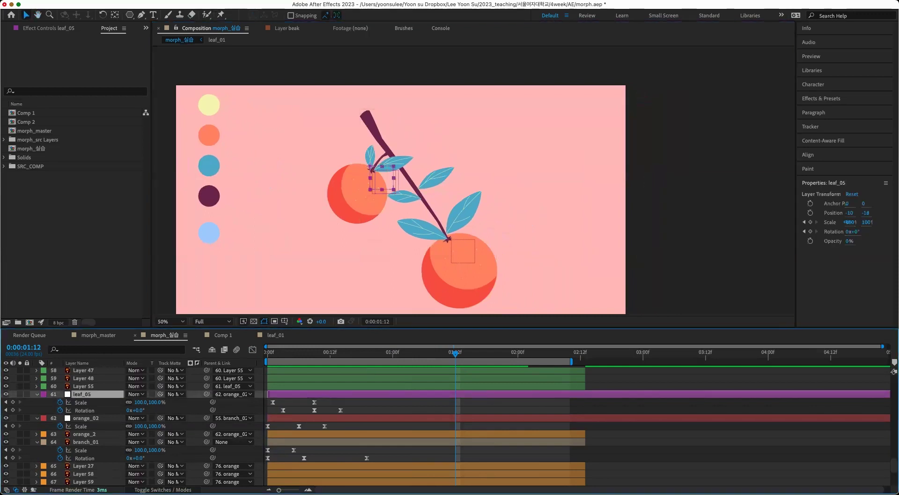
key("alt+shift+s")
key("Page_Down")
key("super+v")
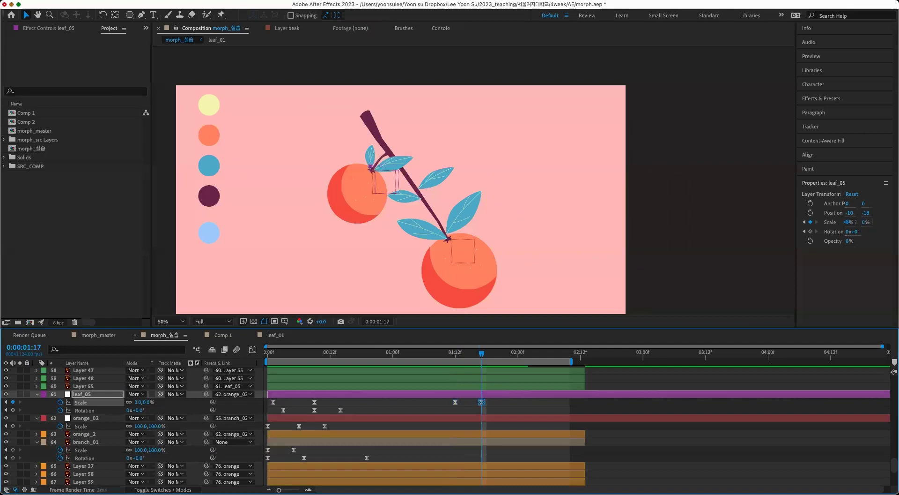
left_click_drag(481, 353, 456, 353)
- Keyframe orange_02's scale at 100% on 0:00:01:12 and at 0% on 0:00:01:17
left_click(86, 418)
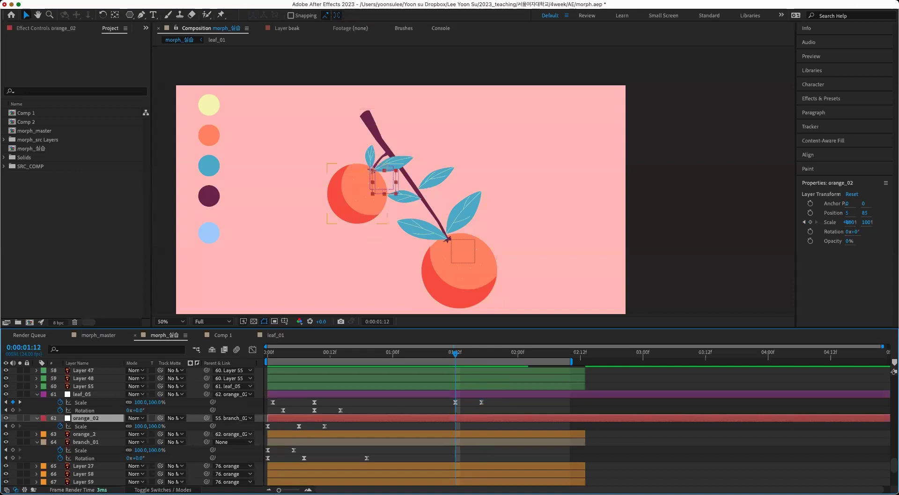
left_click(325, 425)
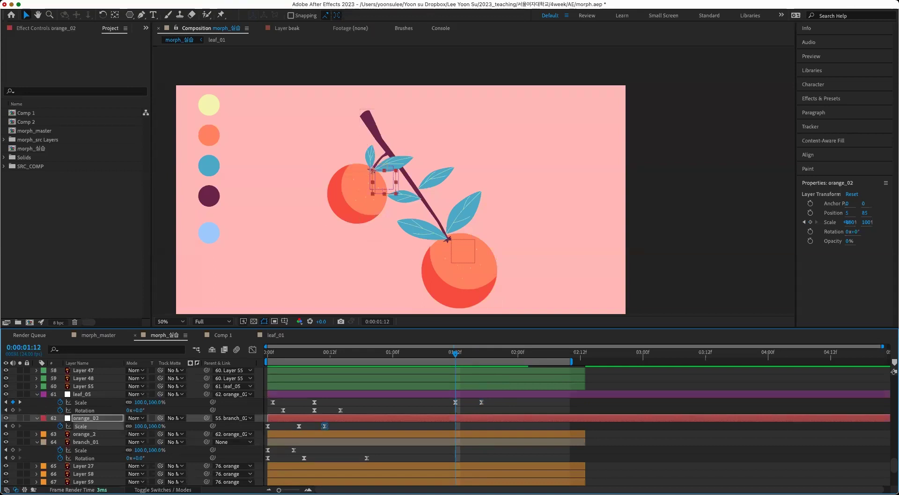
key("k")
left_click(848, 222)
type("110")
key("Return")
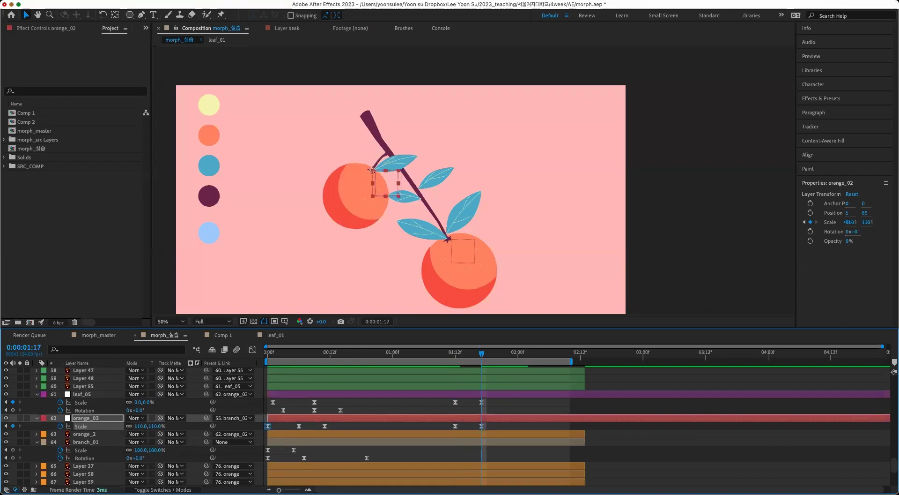
type("0")
key("Return")
- Shift orange_02's two closing scale keyframes four frames later, to 0:00:01:16 and 0:00:01:21
key("Page_Up")
key("Page_Up")
key("Page_Up")
key("Page_Up")
key("Page_Down")
key("Page_Down")
key("Page_Down")
key("Page_Down")
key("Page_Down")
mouse_move(491, 433)
left_mouse_down()
mouse_move(434, 424)
mouse_move(476, 425)
left_mouse_up()
key("F2")
key("Page_Up")
key("Page_Up")
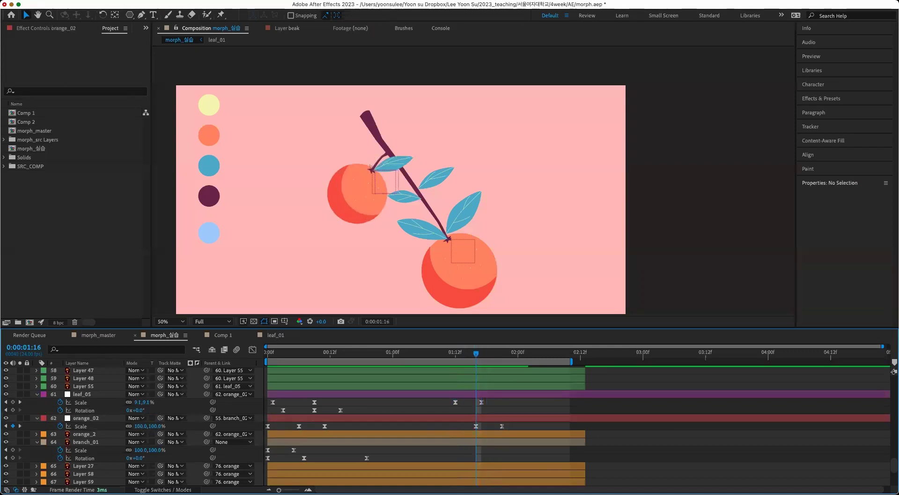
- Keyframe Null 3's scale at 100% on 0:00:01:12 and at 0% on 0:00:01:16
scroll(577, 422, "up", 10)
key("space")
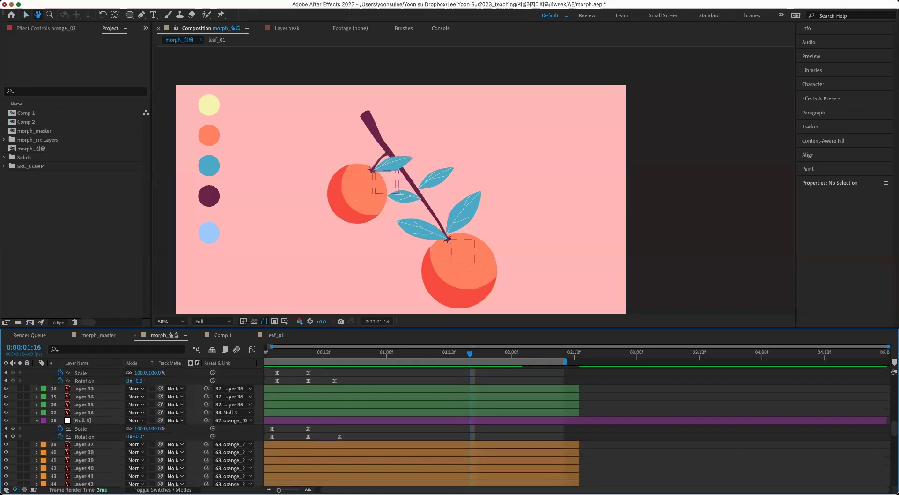
left_click(82, 420)
left_click(12, 428)
left_click_drag(469, 428, 449, 428)
left_click_drag(155, 428, 63, 428)
left_click(156, 428)
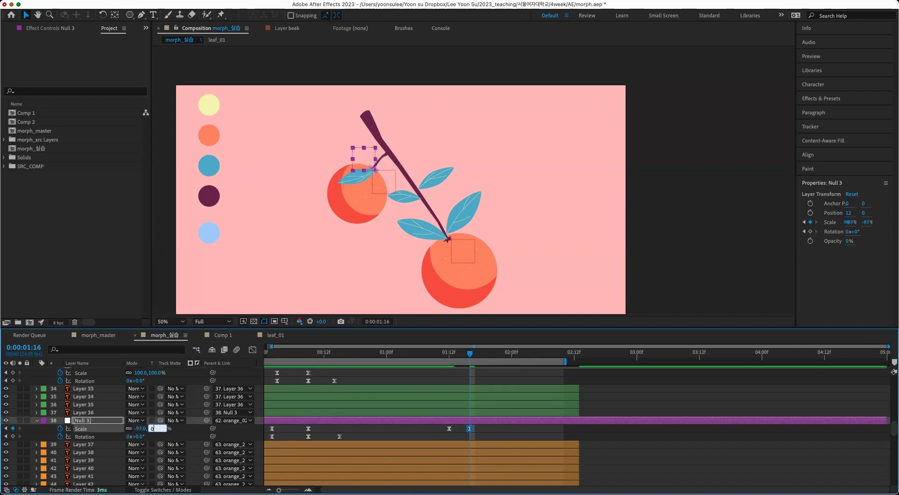
left_click(454, 428)
- Move Null 3's two closing scale keyframes to 0:00:01:10 and 0:00:01:14 and preview the shrinking leaves and orange
left_click_drag(470, 353, 449, 352)
mouse_move(449, 428)
left_mouse_down()
mouse_move(438, 428)
mouse_move(459, 428)
left_mouse_up()
left_click(469, 428)
key("space")
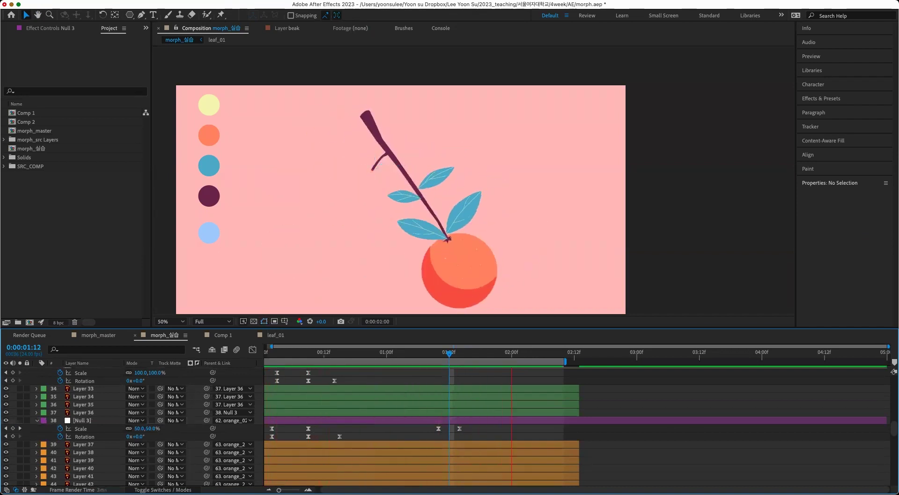
key("space")
key("k")
key("k")
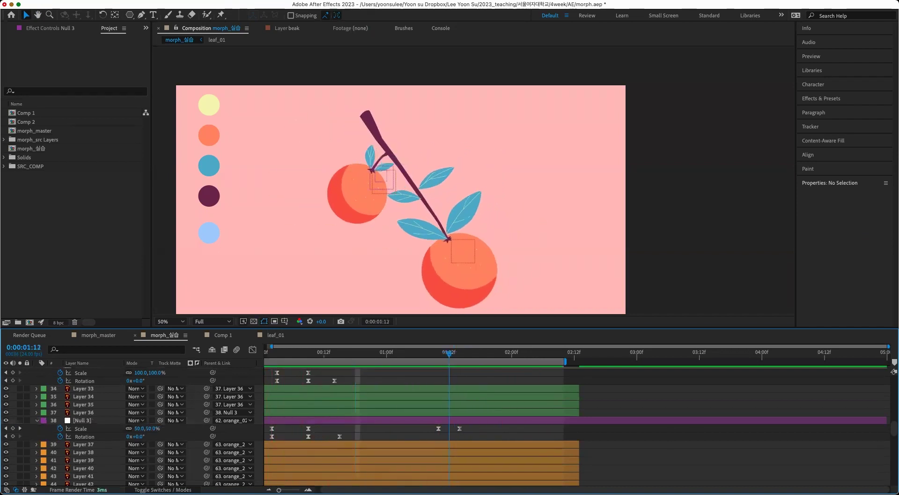
- Shift leaf_05's two closing scale keyframes two frames earlier, to 0:00:01:10 and 0:00:01:15
scroll(450, 426, "down", 10)
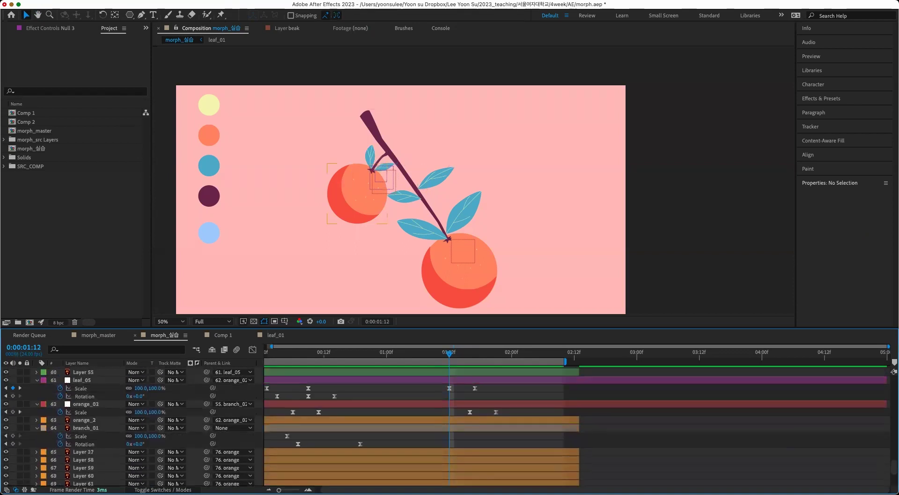
left_click_drag(491, 397, 430, 390)
key("alt+Left")
key("alt+Left")
- Shift orange_02's two closing scale keyframes five frames earlier, to 0:00:01:11 and 0:00:01:16
left_click_drag(508, 419, 454, 414)
key("alt+Left")
key("alt+Left")
key("alt+Left")
key("alt+Left")
key("alt+Left")
left_click(445, 447)
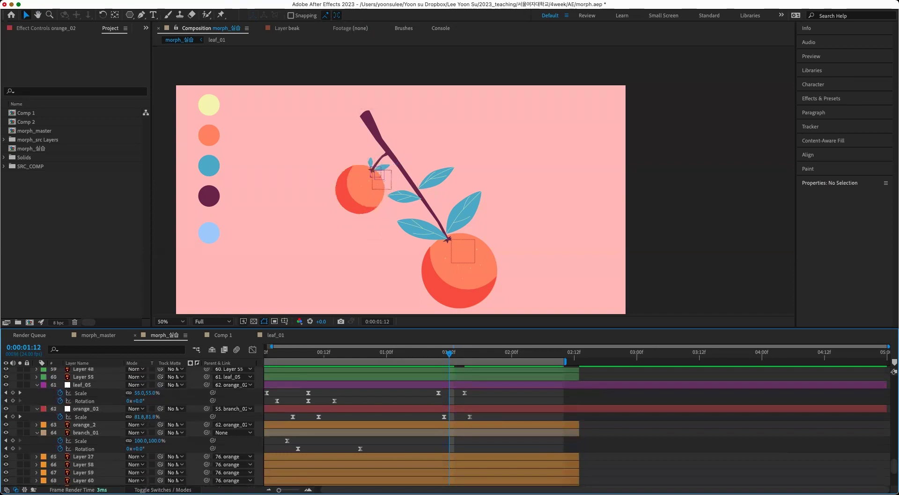
- Keyframe branch_02 Outlines' Mask Path at 0:00:01:12 and paste a second mask keyframe that retracts the small stem
scroll(449, 426, "up", 3)
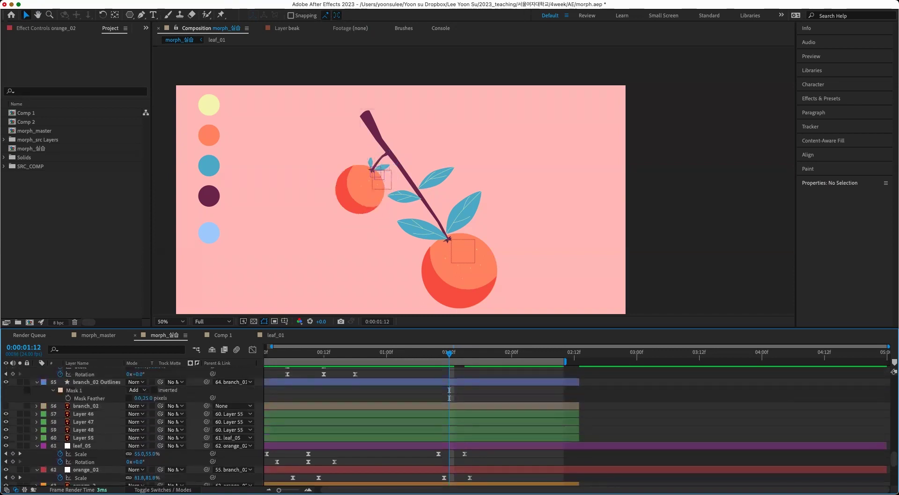
scroll(449, 427, "up", 2)
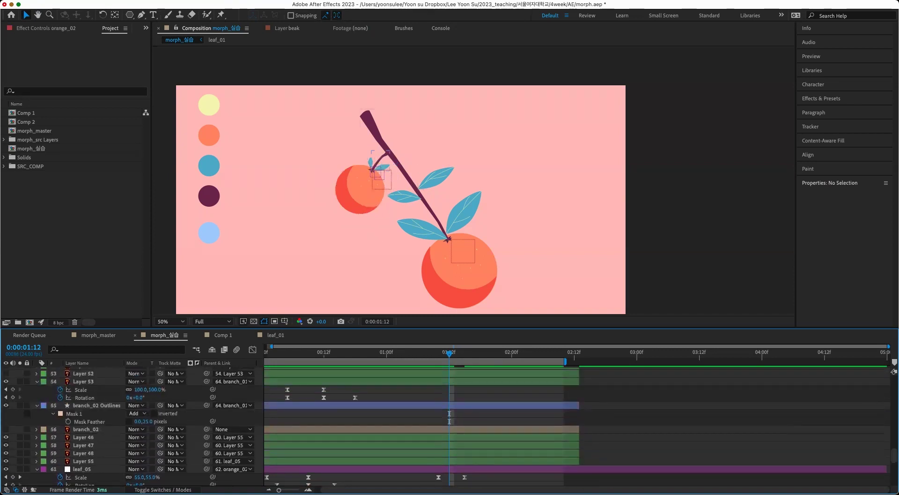
left_click(96, 405)
key("m")
key("minus")
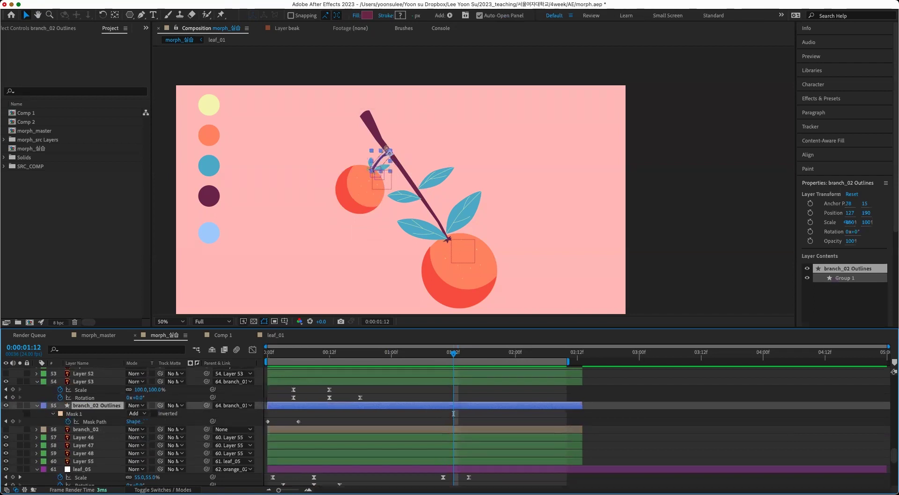
key("alt+shift+m")
key("k")
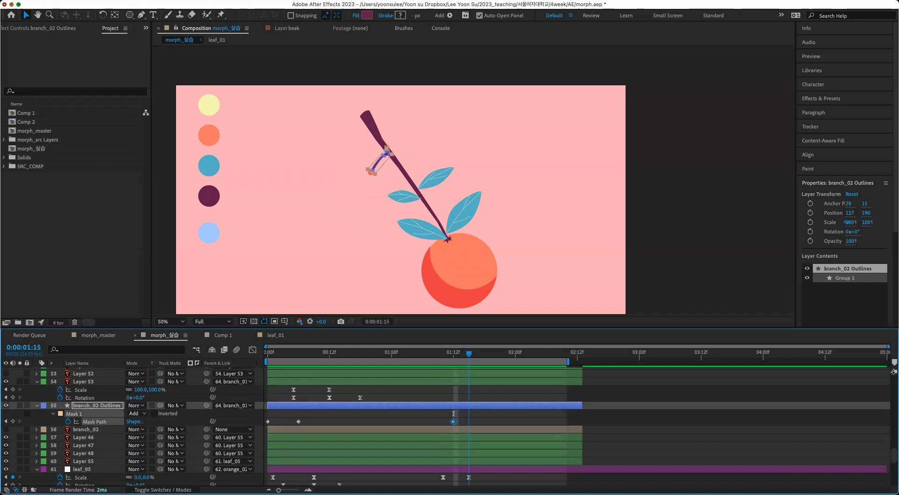
key("ctrl+v")
key("super+shift+a")
- Shift branch_02 Outlines' two closing Mask Path keyframes later, to 0:00:01:15 and 0:00:01:20
left_click_drag(453, 421, 430, 423)
key("alt+Right")
key("alt+Right")
key("alt+Right")
key("alt+Right")
key("alt+Right")
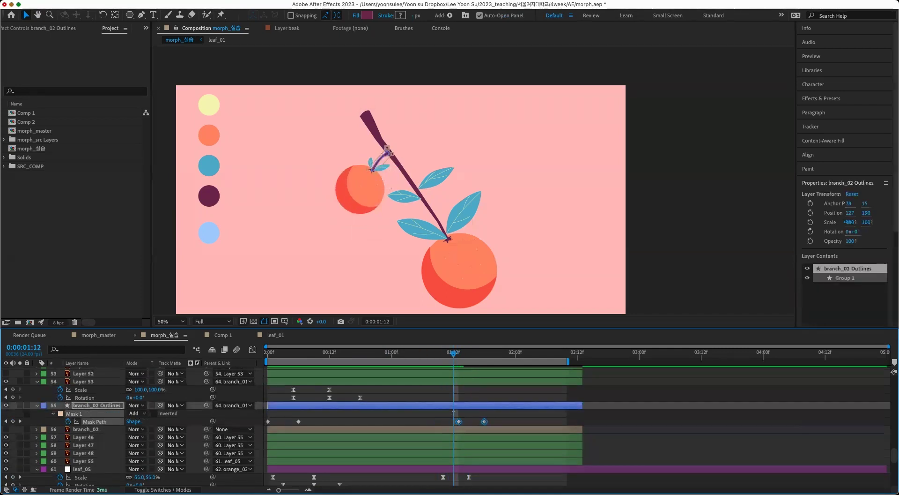
key("Page_Down")
key("Page_Down")
key("Page_Down")
key("alt+Right")
key("alt+Right")
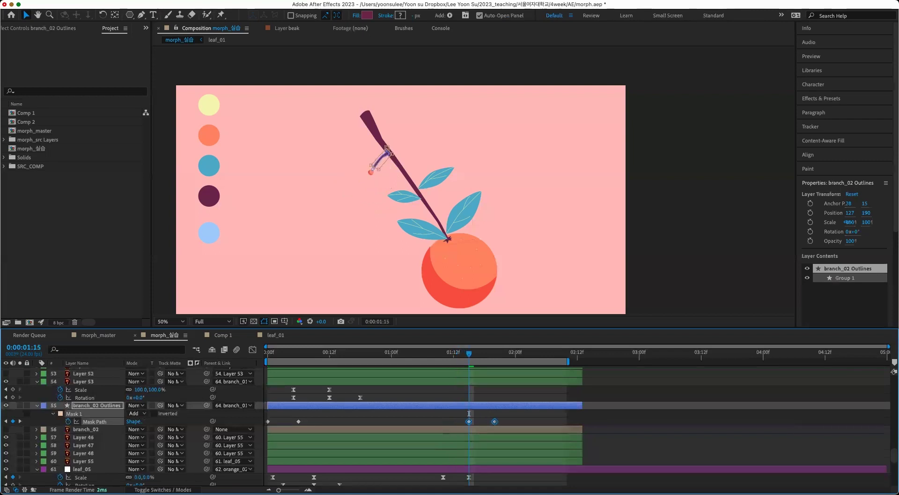
- Step frame by frame around 0:00:01:15 to check the stem's retraction against the shrinking orange and leaves
key("F2")
key("Page_Down")
key("Page_Down")
key("Page_Down")
key("Page_Down")
key("Page_Down")
key("Page_Down")
key("Page_Up")
key("Page_Up")
key("Page_Up")
key("Page_Up")
key("Page_Up")
key("Page_Up")
key("Page_Up")
key("Page_Up")
key("Page_Up")
key("Page_Up")
key("Page_Up")
key("Page_Up")
key("Page_Up")
key("Page_Down")
key("Page_Down")
key("Page_Down")
key("Page_Down")
key("Page_Down")
key("Page_Down")
key("Page_Down")
key("Page_Down")
key("Page_Down")
key("Page_Down")
key("Page_Down")
key("Page_Up")
key("Page_Up")
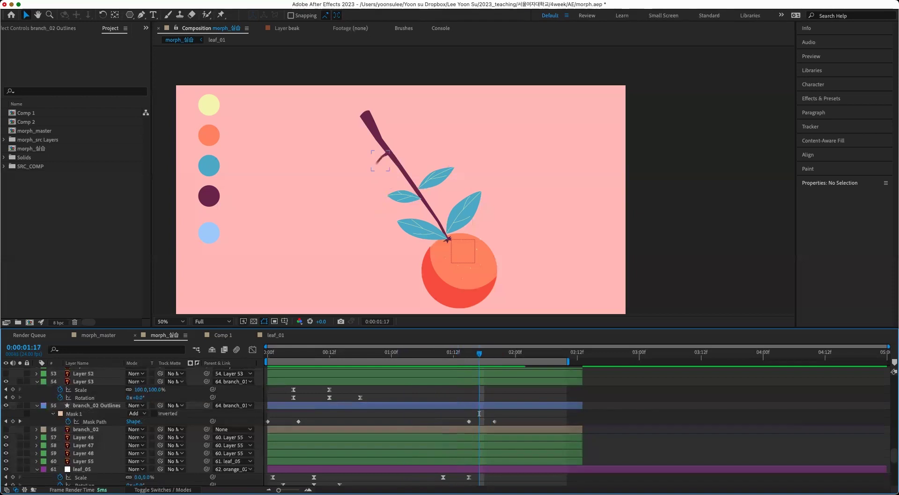
- Keyframe leaf_01's scale at 100% on 0:00:01:17 and at 0% on 0:00:01:22
scroll(450, 426, "up", 3)
left_click(404, 196)
scroll(468, 421, "up", 6)
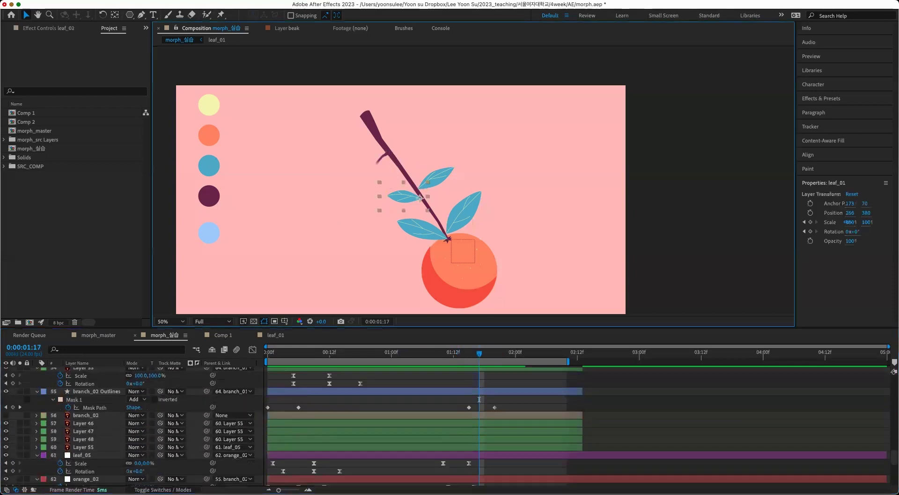
scroll(469, 421, "up", 4)
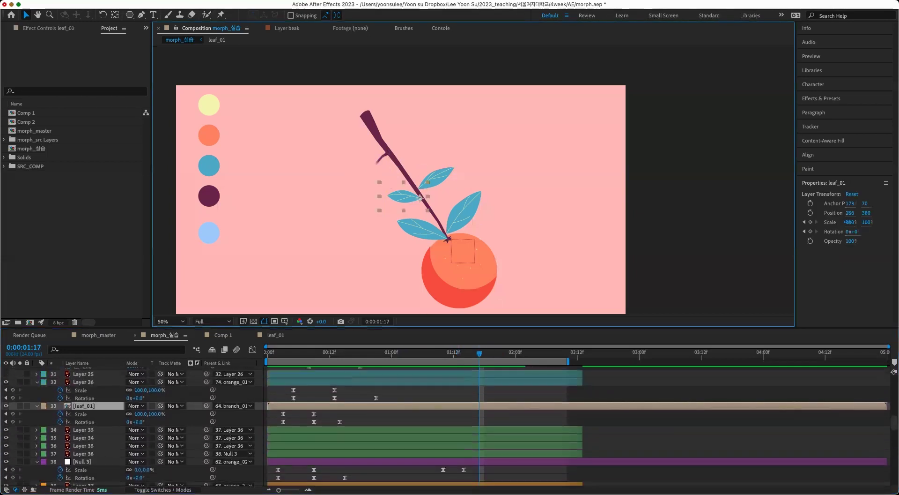
left_click(13, 413)
key("Page_Down")
key("Page_Down")
key("Page_Down")
key("Page_Down")
key("Page_Down")
left_click(145, 413)
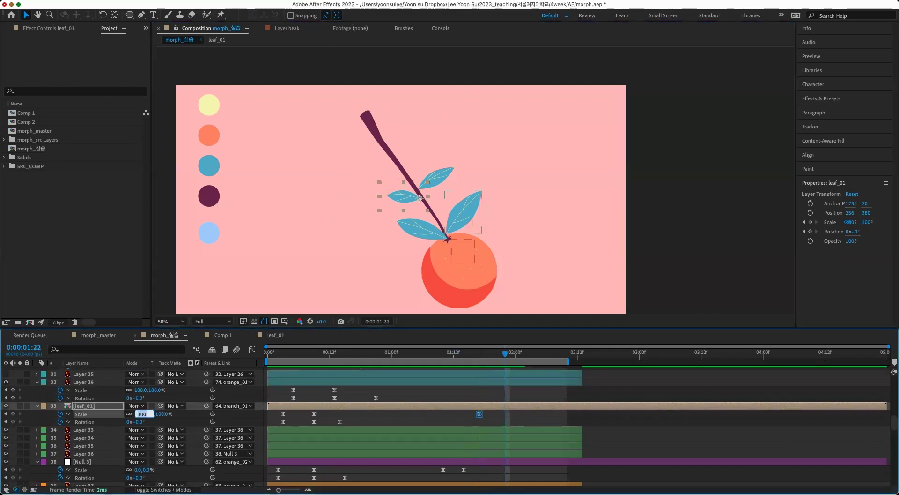
type("0")
key("Return")
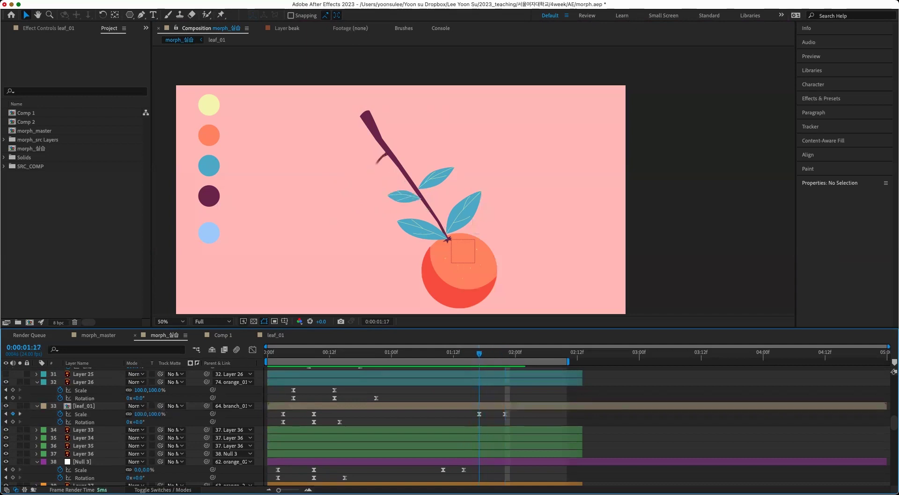
- Move leaf_01's closing scale keyframes to 0:00:01:15 and 0:00:01:21 and save the project
key("j")
left_click_drag(479, 413, 469, 413)
key("j")
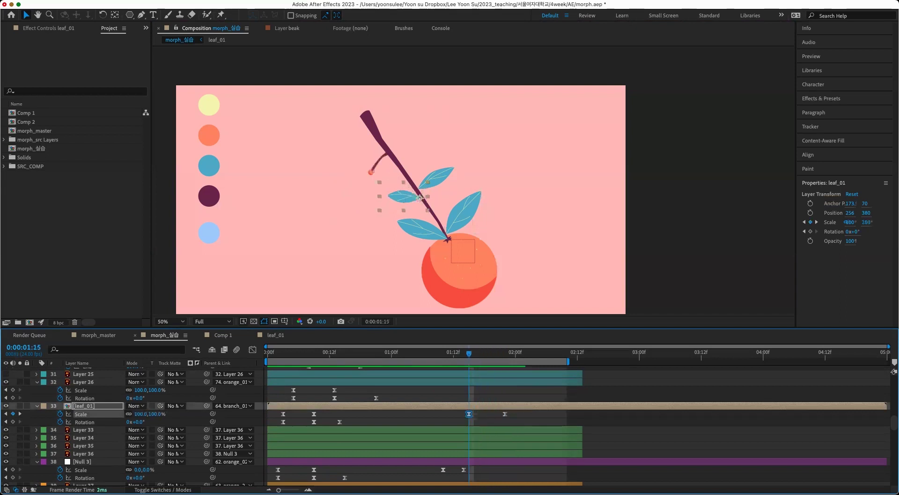
key("super+s")
key("F2")
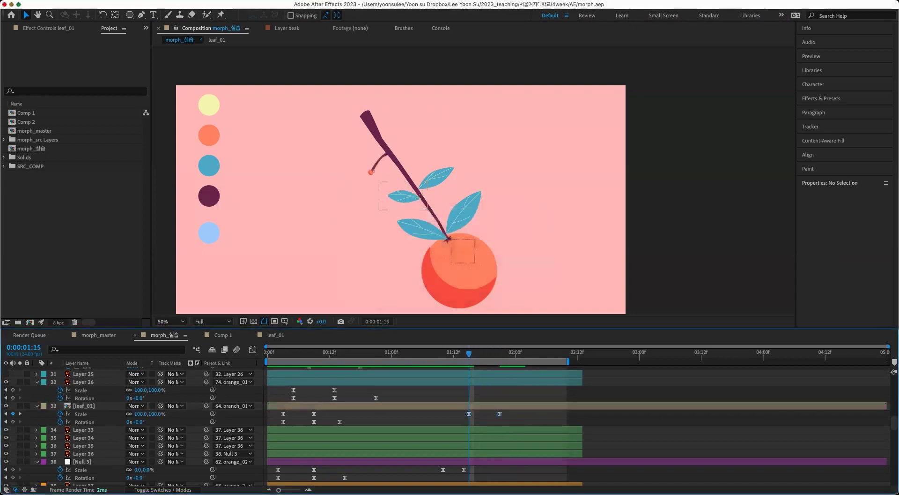
scroll(328, 426, "up", 3)
left_click(436, 177)
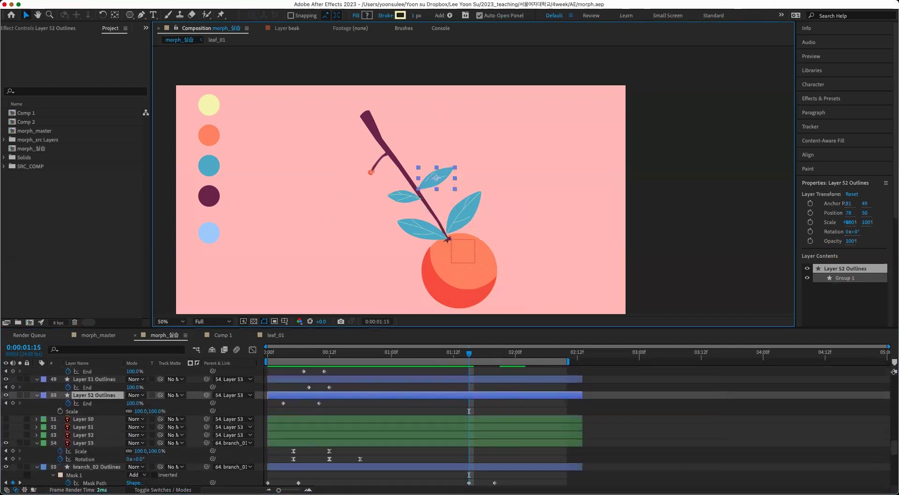
left_click(12, 403)
left_click_drag(469, 353, 489, 353)
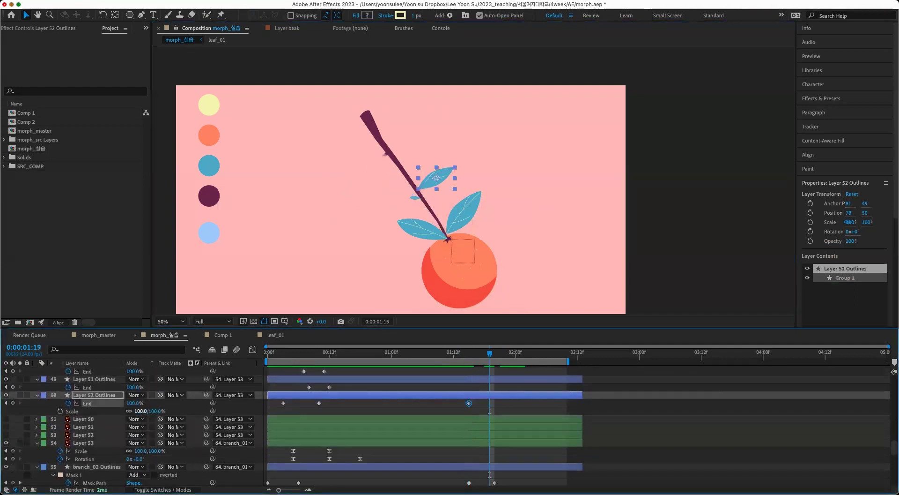
left_click(516, 412)
left_click_drag(490, 403, 499, 403)
left_click(515, 411)
mouse_move(489, 353)
left_mouse_down()
mouse_move(473, 353)
mouse_move(490, 353)
left_mouse_up()
left_click_drag(499, 402, 469, 403)
key("Delete")
key("j")
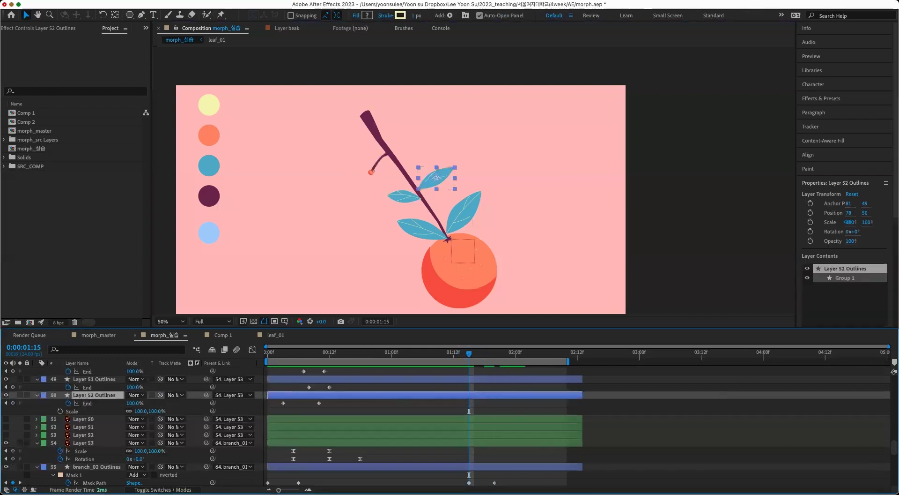
- Keyframe Layer 53's scale at 100% on 0:00:01:15 and at 0% on 0:00:01:21
left_click(84, 443)
left_click(13, 451)
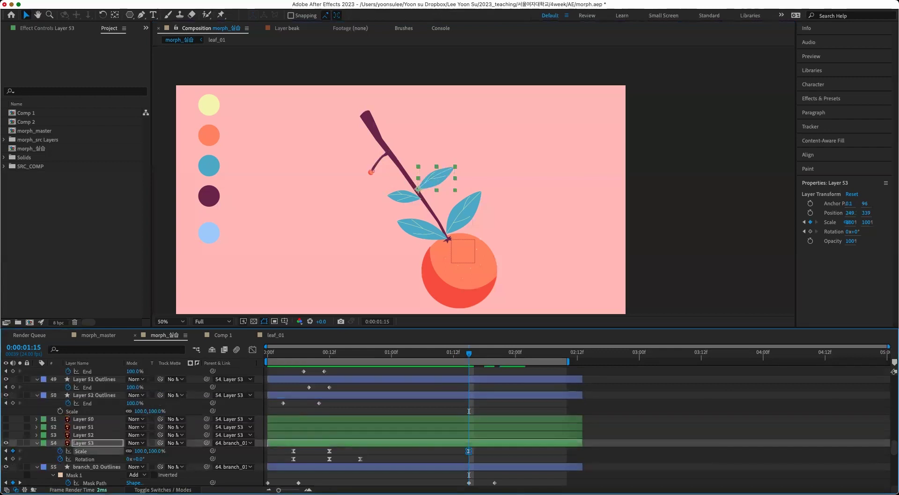
left_click_drag(469, 353, 500, 354)
left_click(142, 450)
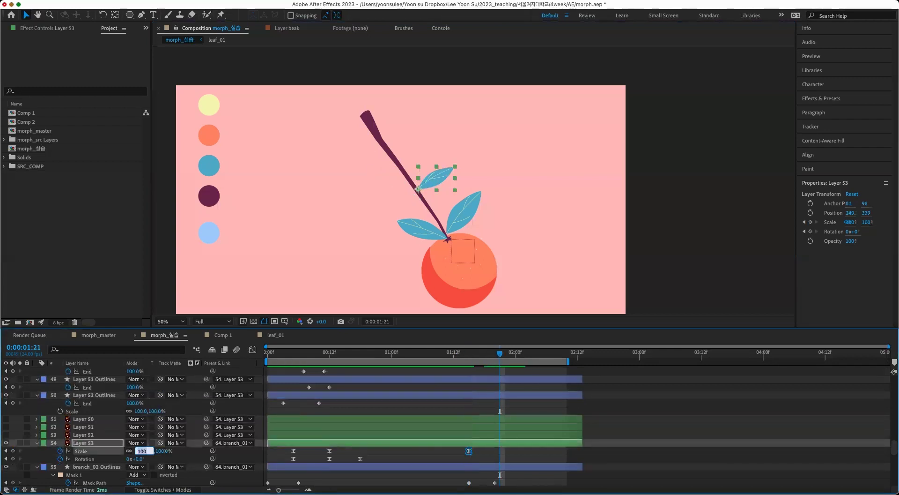
type("0")
key("Return")
- Shift Layer 53's two closing scale keyframes to 0:00:01:14 and 0:00:01:20, preview the shrinking leaves and save the project
left_click_drag(469, 451, 464, 450)
left_click(477, 459)
left_click_drag(499, 353, 376, 354)
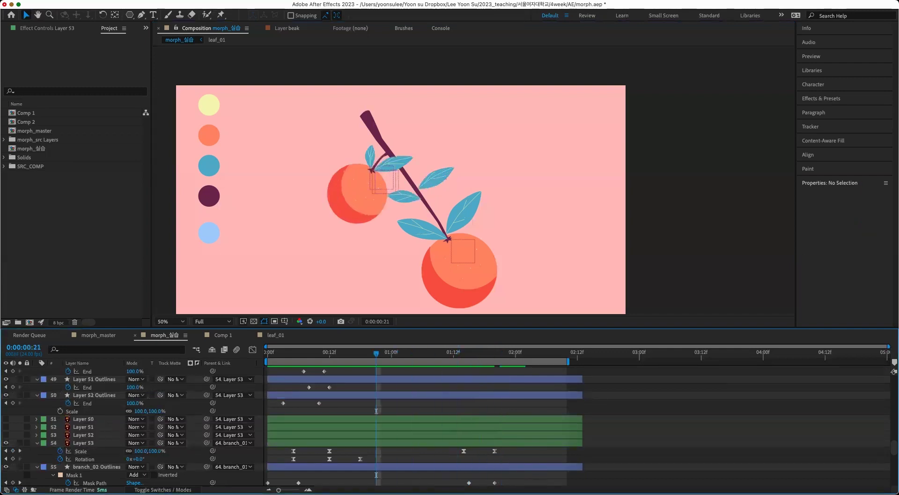
key("comma")
key("space")
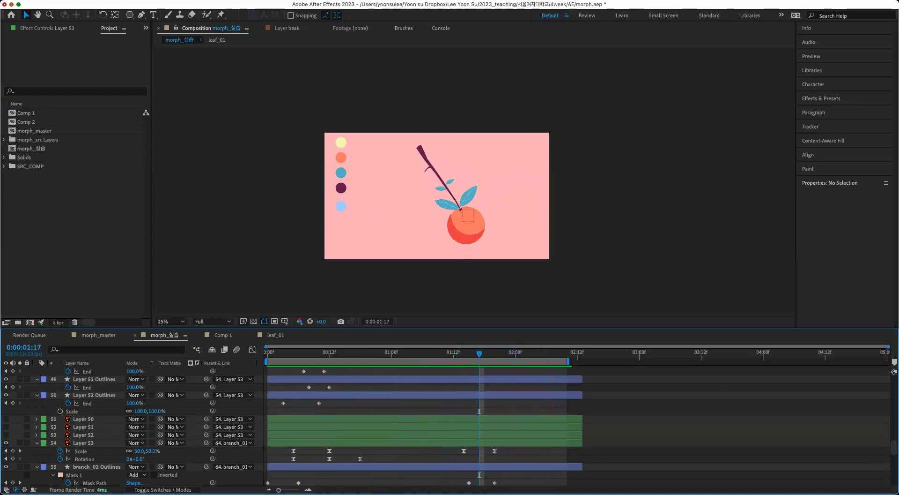
scroll(468, 426, "down", 5)
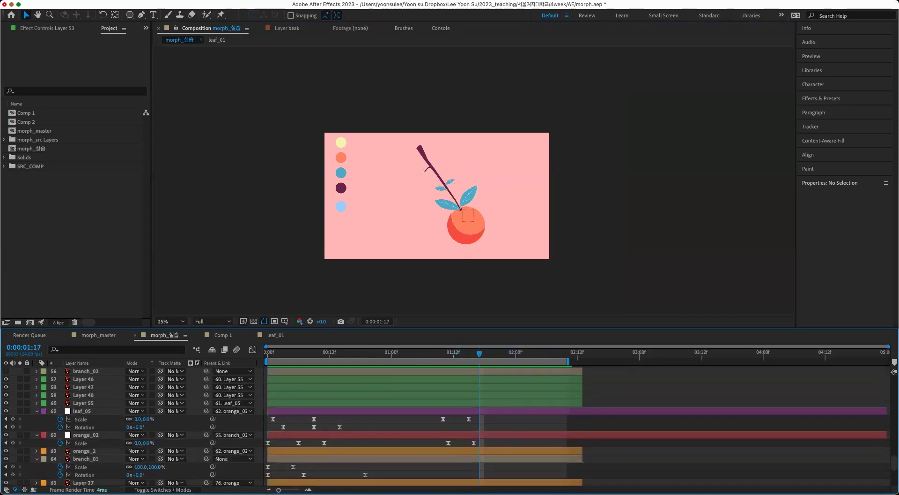
left_click(460, 209)
key("super+s")
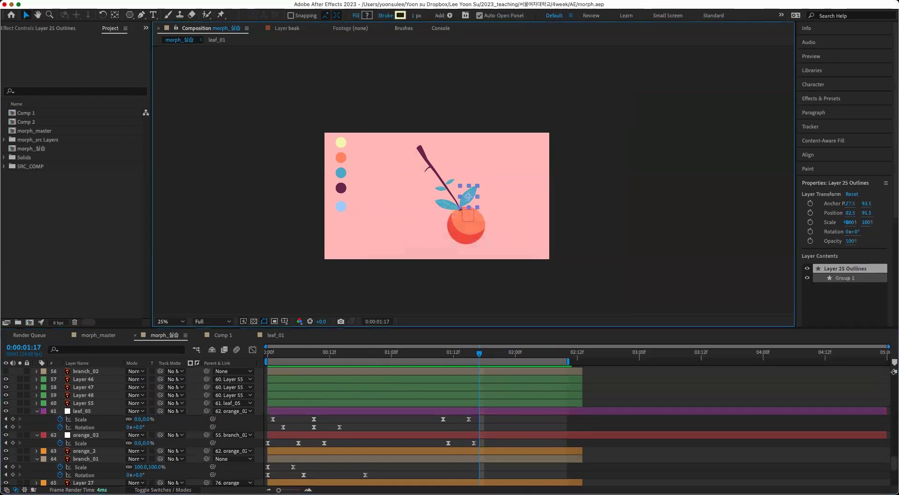
- Keyframe Layer 26's scale at 100% on 0:00:01:17 and check the following frames
scroll(460, 209, "up", 2)
scroll(473, 370, "up", 10)
scroll(473, 421, "up", 6)
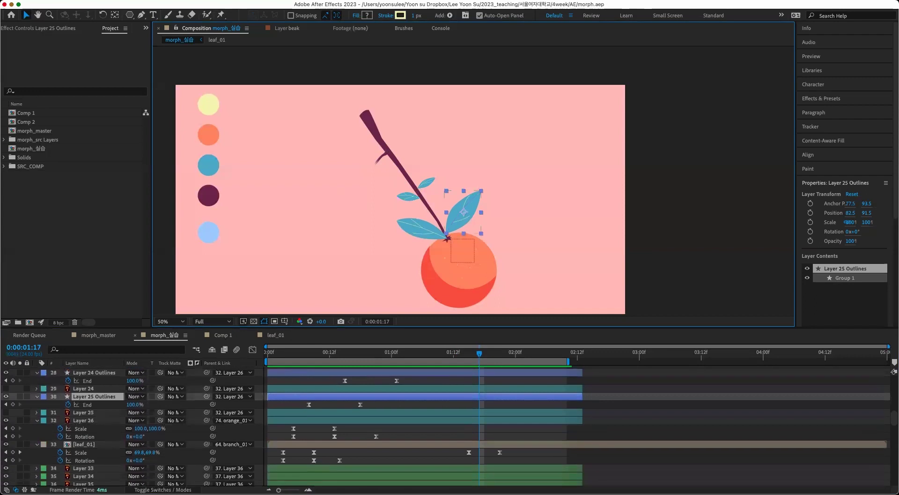
left_click(84, 420)
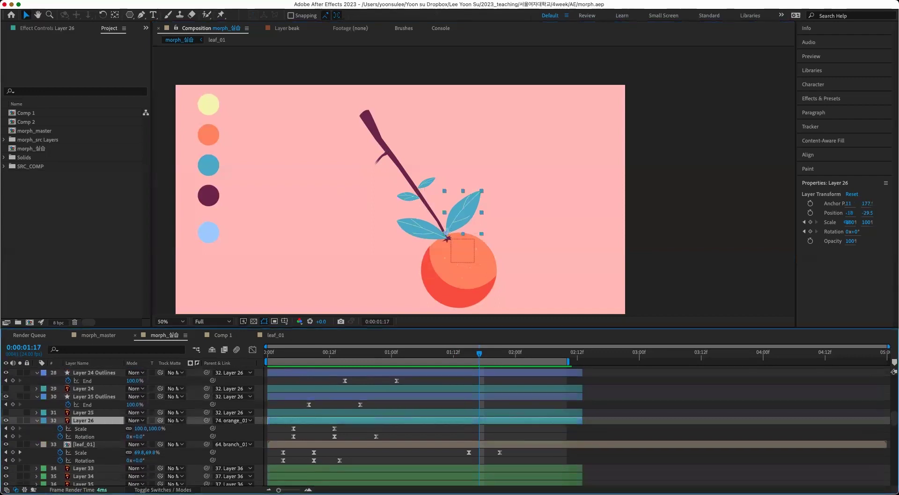
key("alt+shift+s")
key("Page_Down")
key("Page_Down")
key("Page_Down")
key("Page_Down")
key("Page_Down")
key("Page_Up")
key("Page_Up")
key("Page_Up")
key("Page_Up")
key("Page_Up")
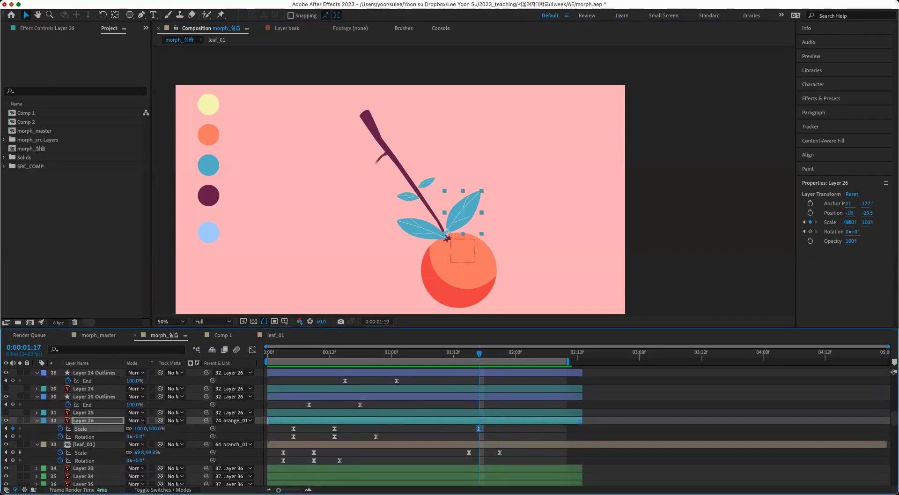
- Add 100% End keyframes to Layer 23, 24 and 25 Outlines and place them at 0:00:01:15
left_click(94, 396)
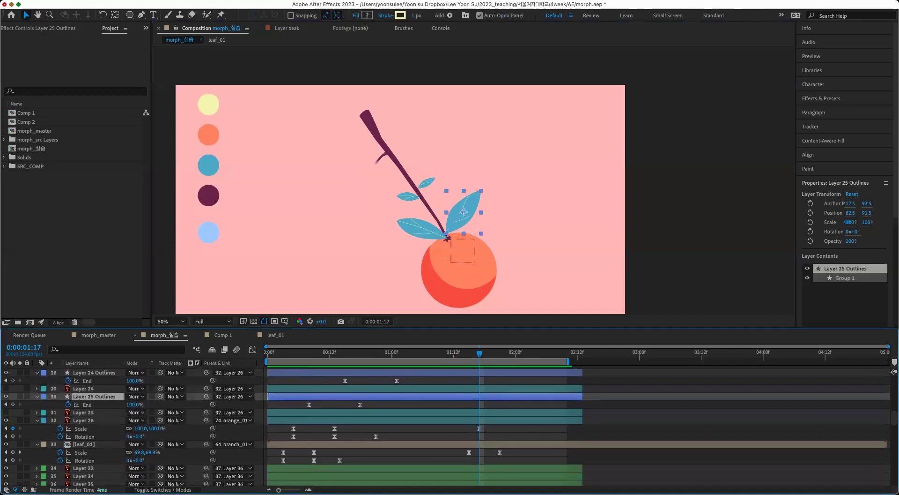
scroll(440, 427, "up", 2)
left_click_drag(408, 196, 377, 181)
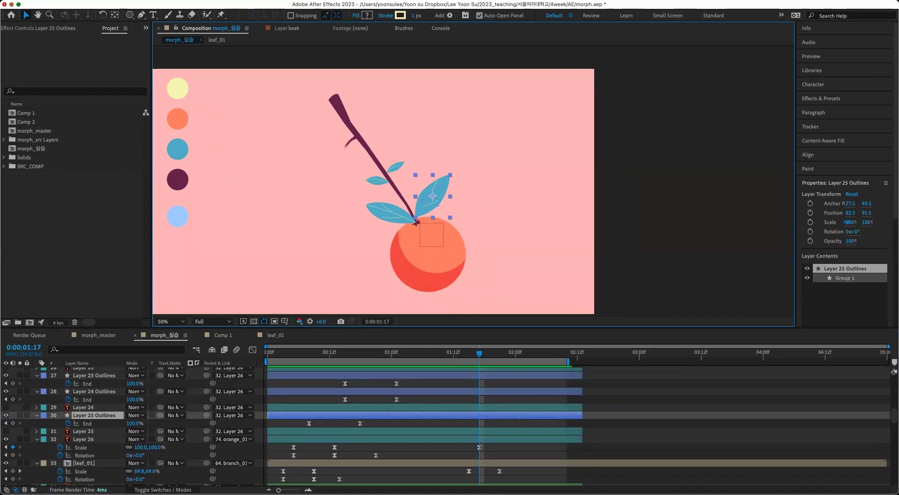
left_click(94, 391, "super")
left_click(94, 376, "super")
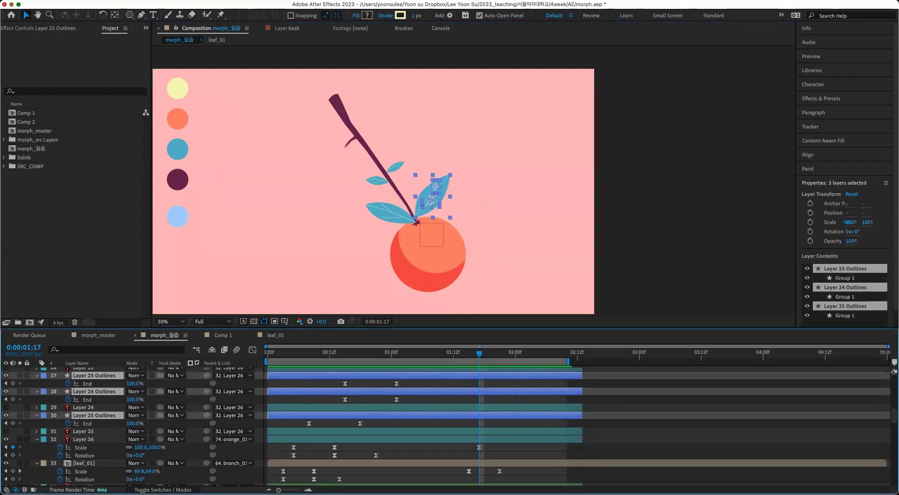
left_click(13, 383)
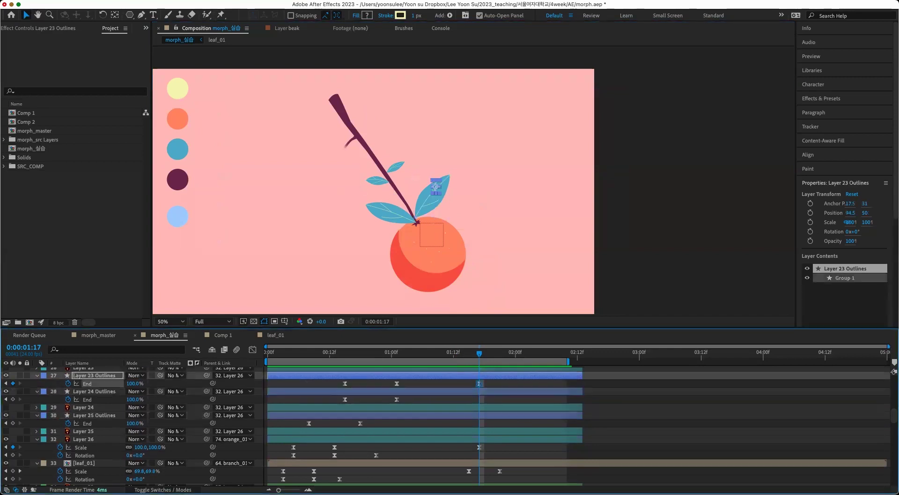
left_click(13, 399)
left_click(13, 423)
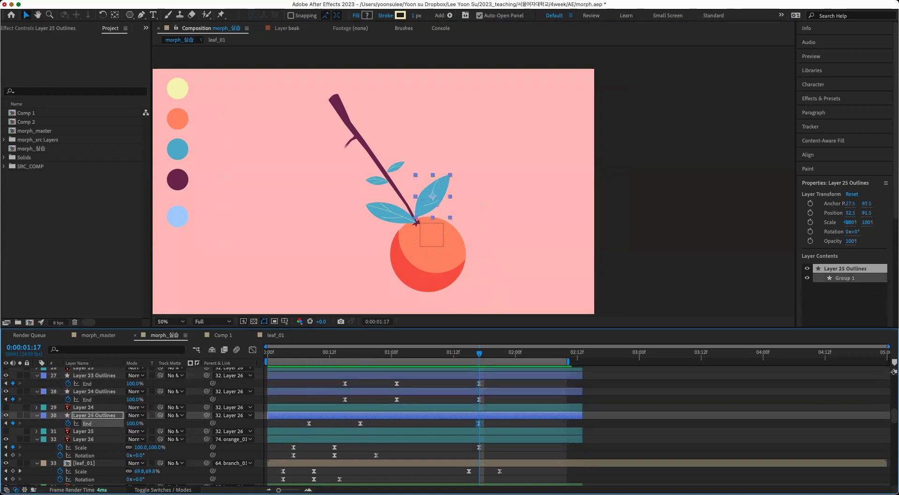
left_click_drag(492, 426, 470, 380)
key("alt+Left")
key("alt+Left")
- Keyframe the End of Layer 23, 24 and 25 Outlines at 0% on 0:00:01:21
key("Page_Down")
key("Page_Down")
key("Page_Down")
key("Page_Down")
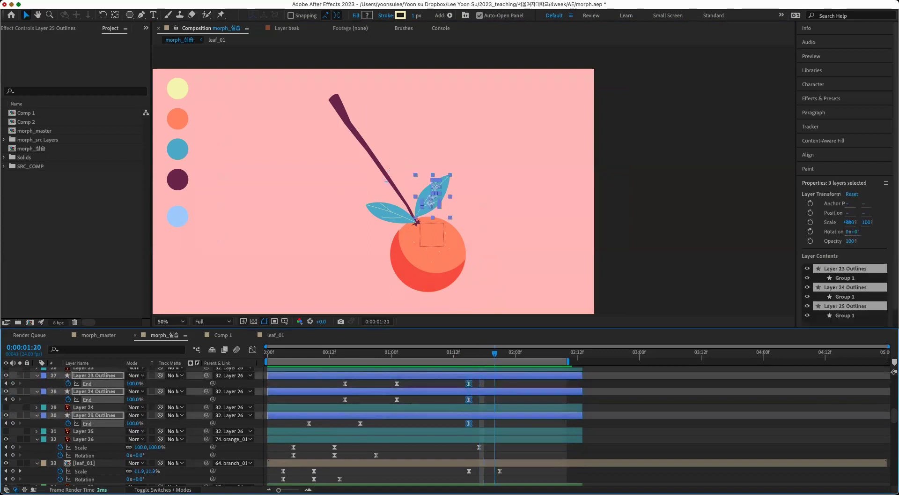
left_click_drag(133, 383, 80, 383)
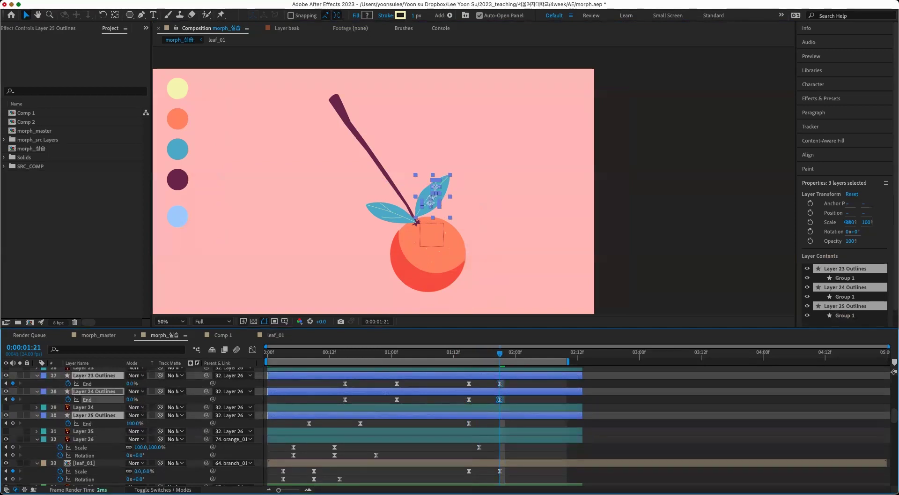
type("0")
key("Return")
key("super+shift+a")
- Add 0% Start keyframes to Layer 19, 20 and 21 Outlines and place them at 0:00:01:13
key("Page_Up")
key("Page_Up")
mouse_move(489, 352)
left_mouse_down()
mouse_move(469, 352)
mouse_move(495, 353)
mouse_move(479, 353)
left_mouse_up()
key("Page_Up")
key("Page_Up")
scroll(468, 427, "up", 5)
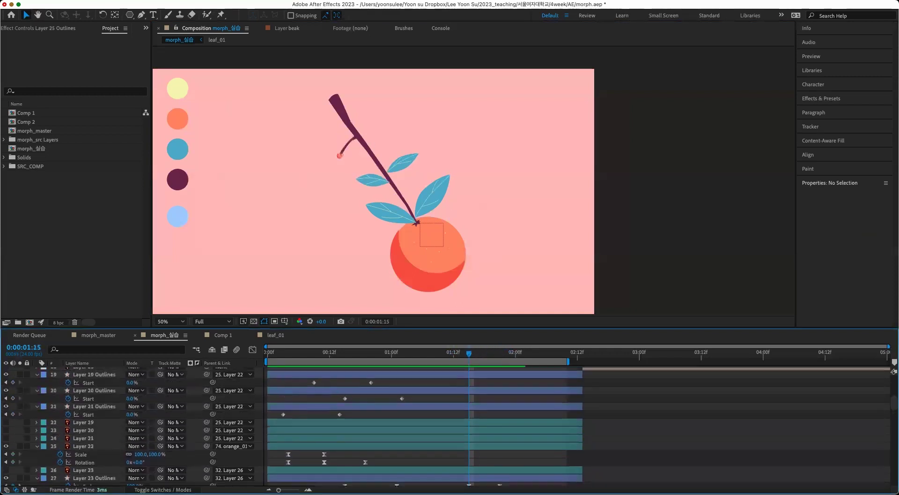
left_click(94, 440)
left_click(94, 408, "shift")
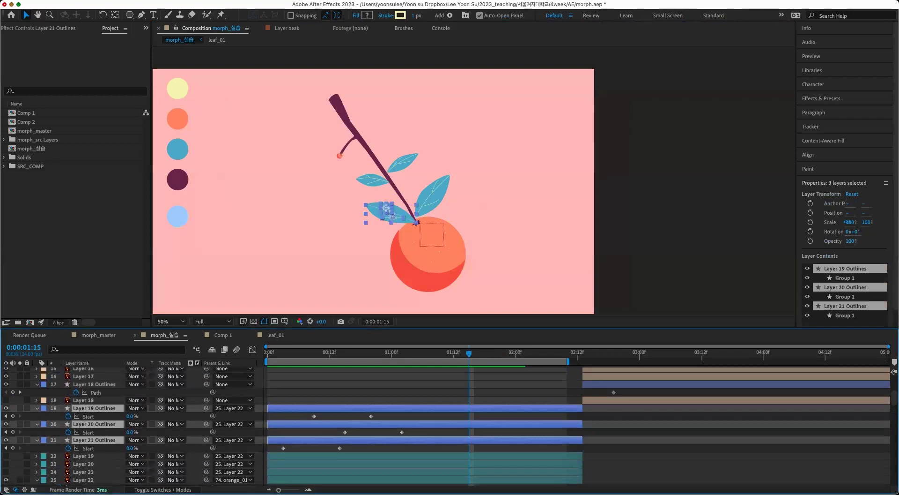
left_click(12, 416)
key("alt+Left")
key("alt+Left")
- At 0:00:01:19, keyframe the Start of Layer 19 and 21 Outlines at 100% and Layer 20 Outlines at 99%
key("Page_Down")
key("Page_Down")
key("Page_Down")
key("Page_Down")
type("100")
key("Return")
left_click(490, 416)
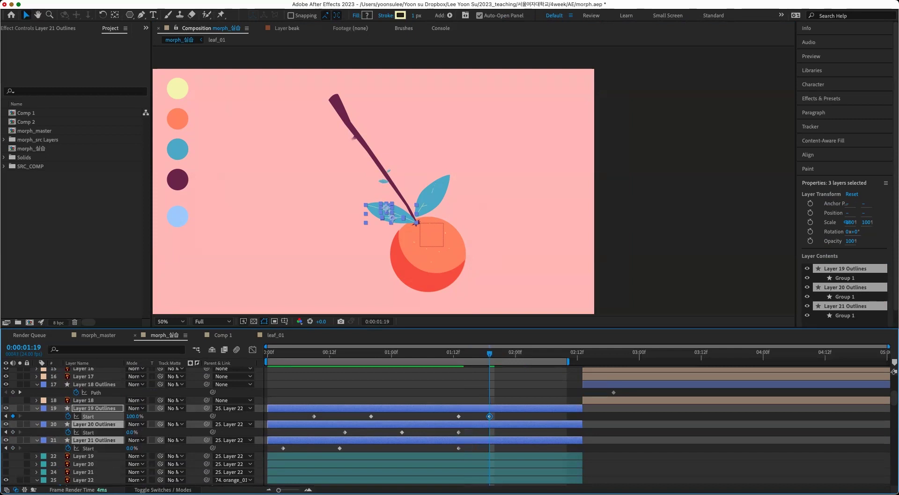
key("F2")
mouse_move(131, 432)
left_mouse_down()
mouse_move(207, 441)
mouse_move(134, 431)
left_mouse_up()
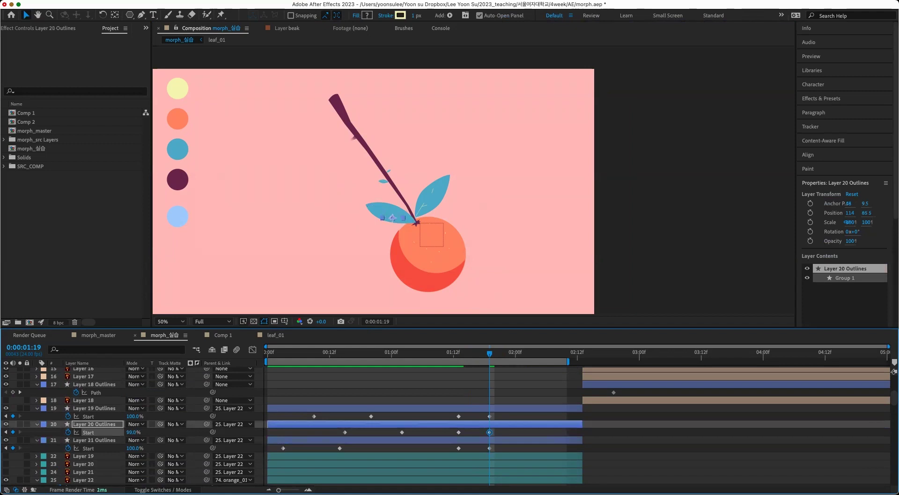
key("F2")
- Extend the work area to about 0:00:03:11 and preview the transition from the orange to the bird
left_click_drag(490, 353, 509, 353)
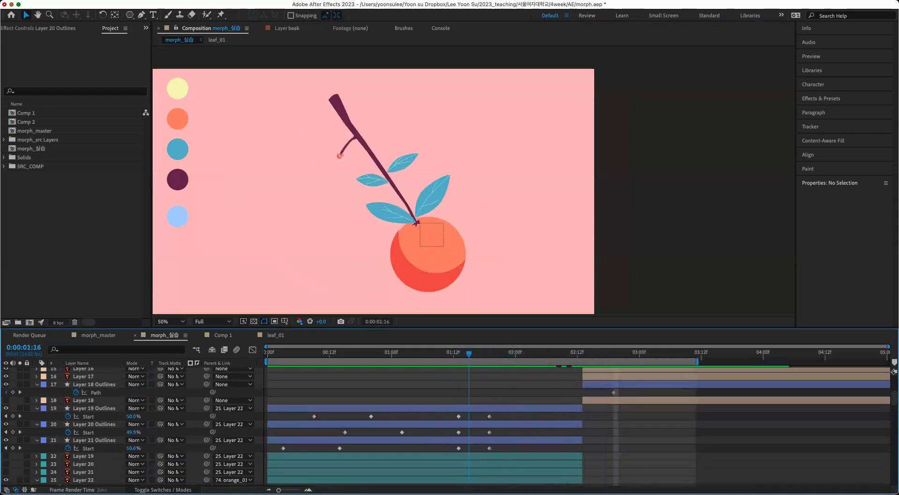
key("space")
scroll(445, 426, "down", 8)
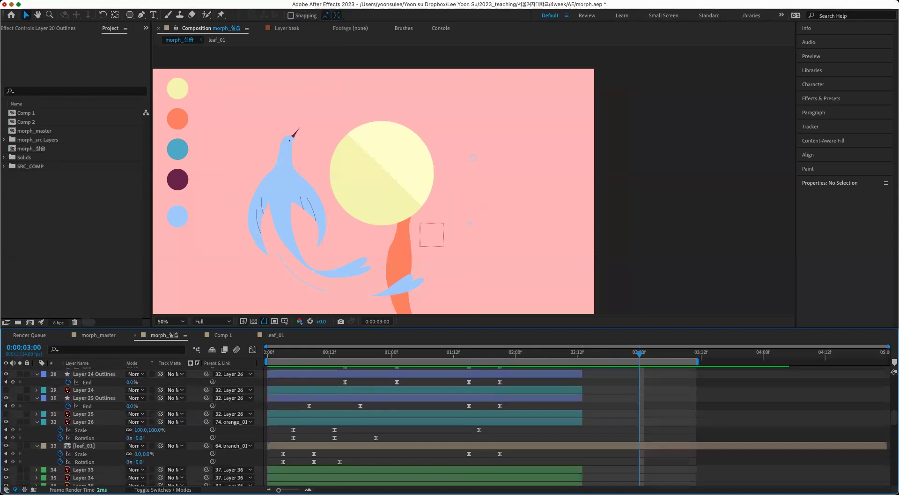
scroll(445, 426, "down", 15)
- Save the project, then add a position keyframe to orange_01 and place it at 0:00:02:07
left_click(86, 441)
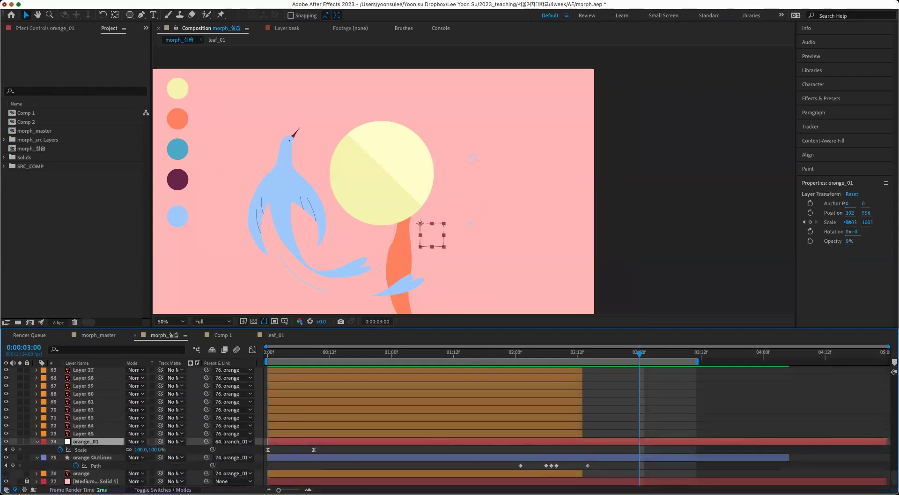
key("super+s")
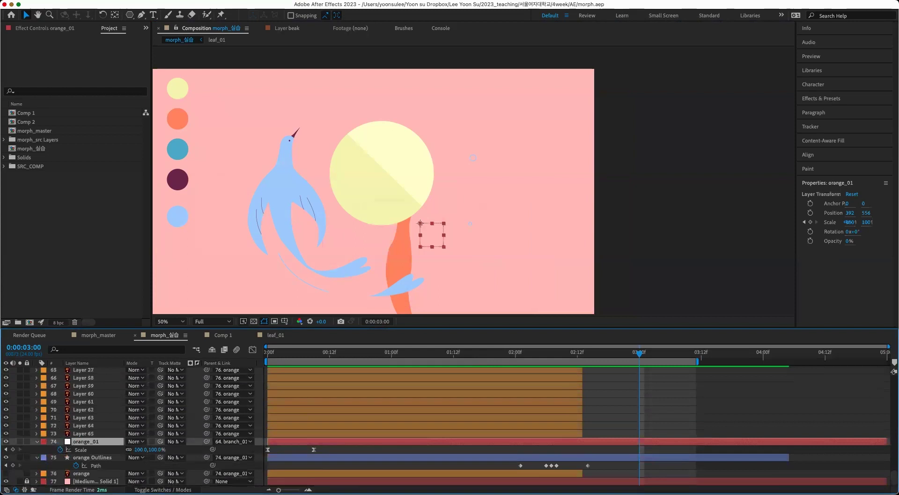
key("shift+p")
key("alt+shift+p")
mouse_move(577, 451)
left_mouse_down()
mouse_move(637, 455)
mouse_move(583, 449)
left_mouse_up()
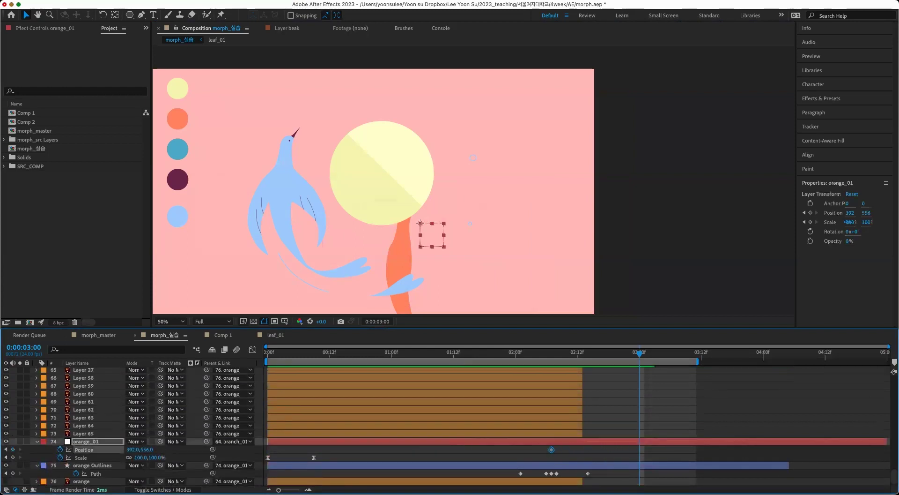
left_click_drag(566, 352, 516, 352)
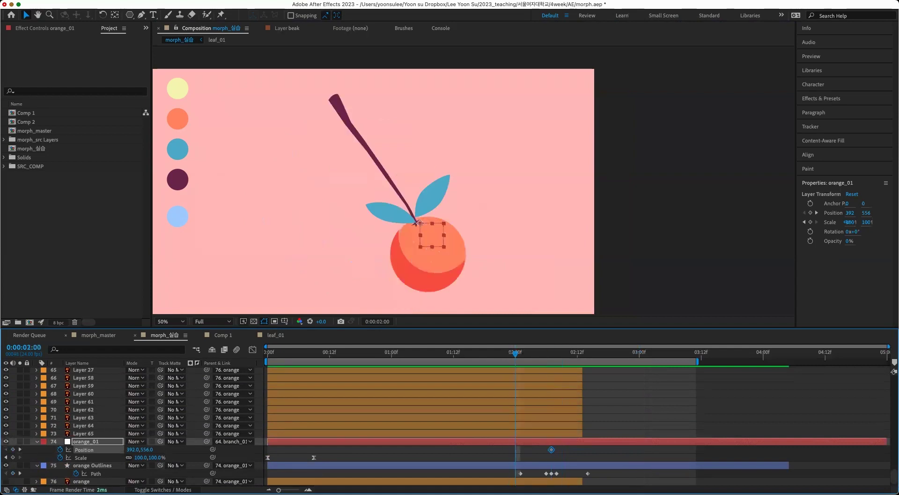
- Check the timing in morph_master, then move orange_01 beside the bird's neck at -112, 228 on 0:00:02:16 in morph_실습
left_click(98, 335)
mouse_move(603, 352)
left_mouse_down()
mouse_move(528, 352)
mouse_move(618, 353)
left_mouse_up()
left_click(164, 335)
key("space")
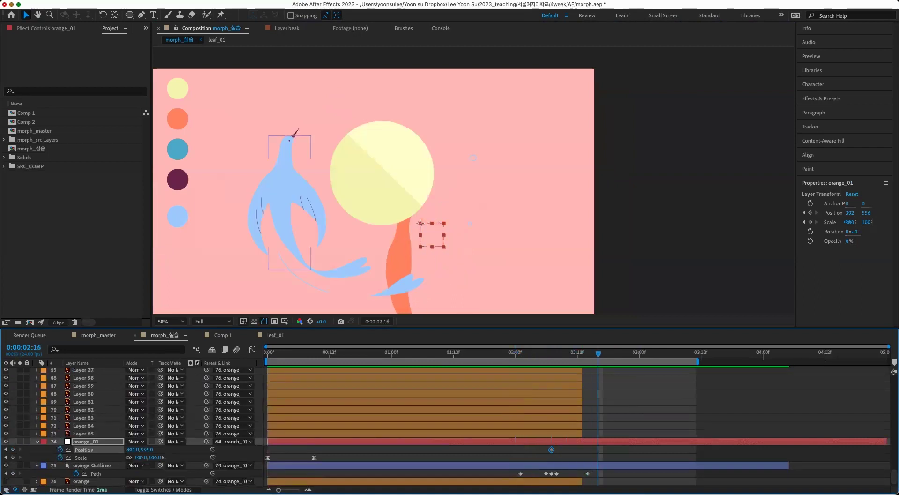
left_click_drag(432, 234, 313, 158)
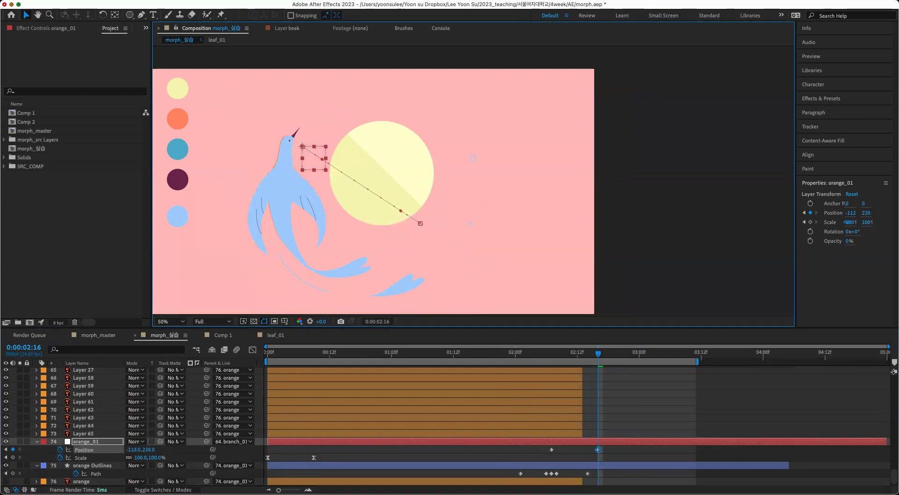
- Bend orange_01's motion path into a downward arc and retime its position keyframes to 0:00:02:01 and 0:00:02:19
left_click_drag(420, 223, 362, 236)
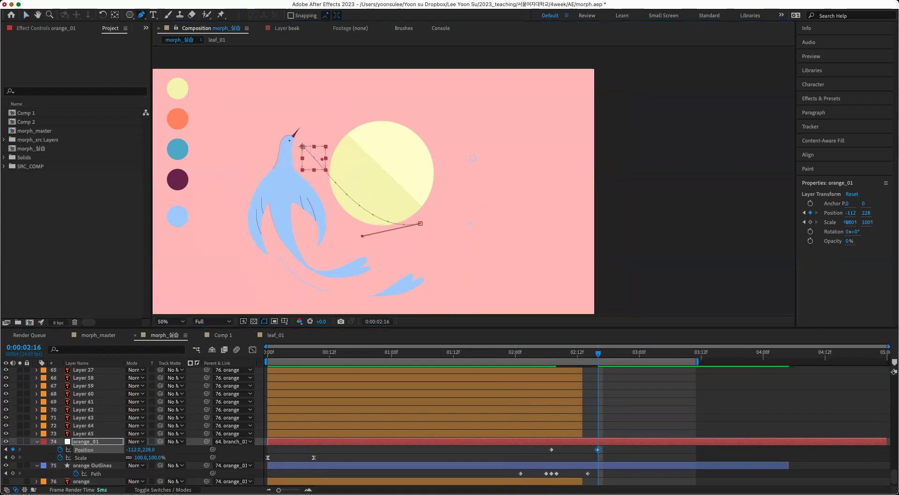
left_click_drag(322, 158, 389, 236)
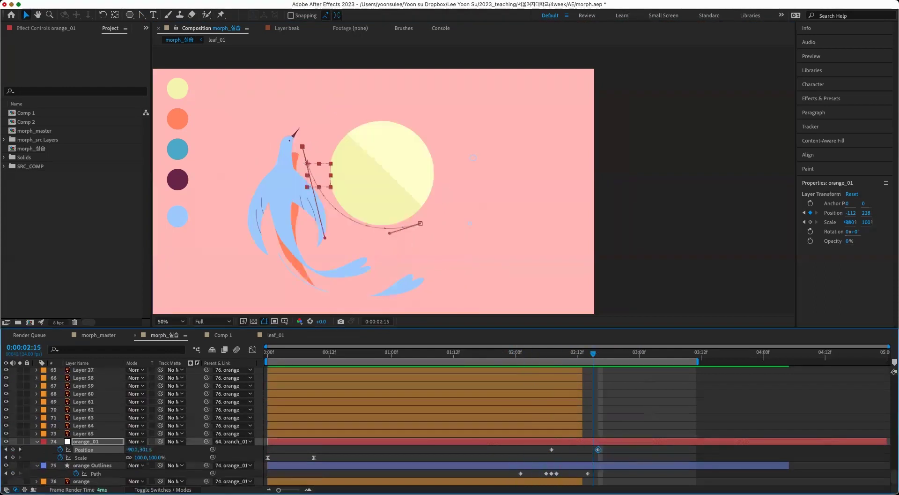
left_click_drag(598, 449, 613, 449)
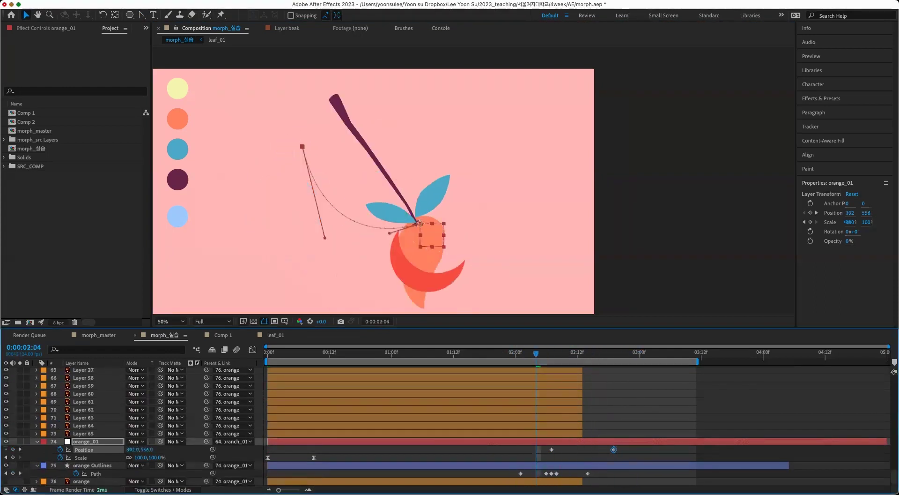
left_click_drag(551, 449, 520, 449)
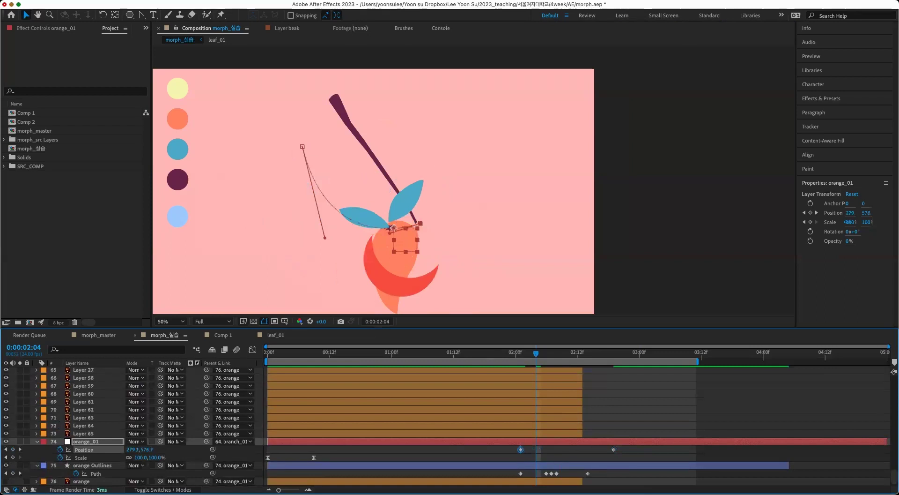
- Ease orange_01's two position keyframes, shape the speed graph to peak just before the end, and preview the move
left_click_drag(648, 446, 508, 453)
left_click_drag(393, 228, 408, 226)
key("shift+F3")
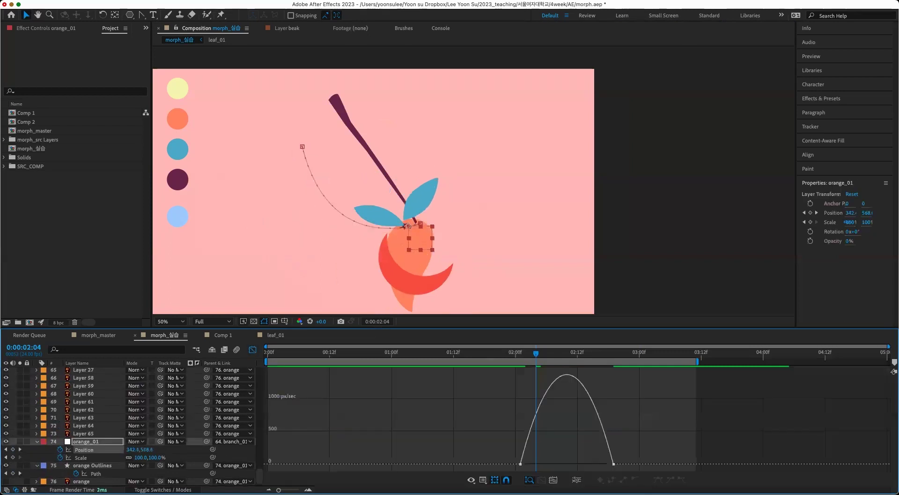
left_click_drag(492, 458, 613, 464)
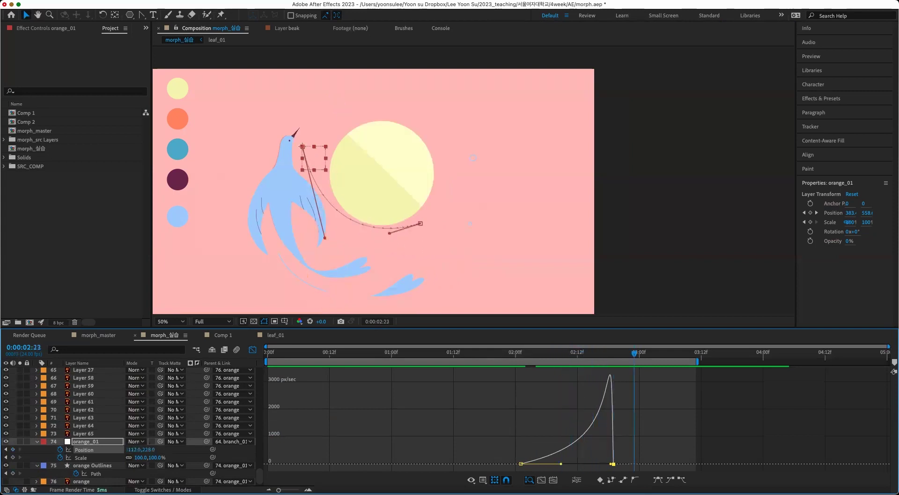
key("space")
key("shift+F3")
key("F2")
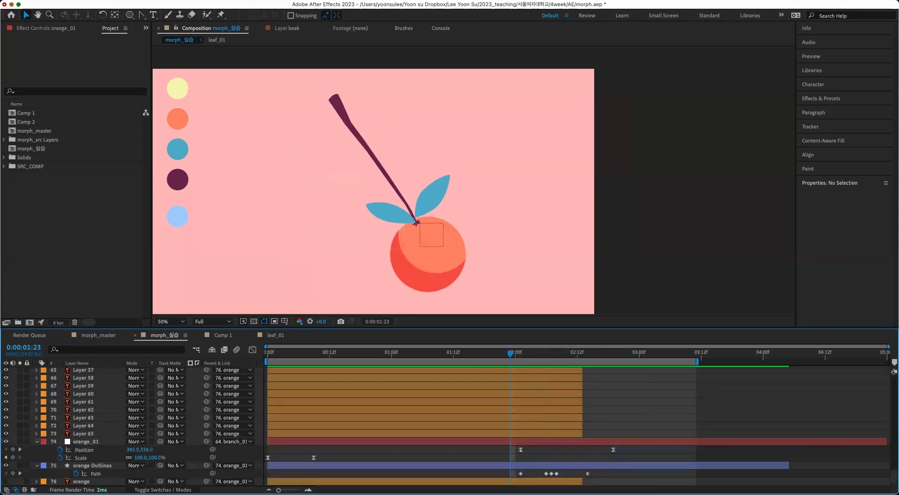
- Hide the Layer 18 Outlines bird body layer and preview the animation
scroll(576, 424, "up", 15)
scroll(576, 424, "up", 1)
left_click(624, 352)
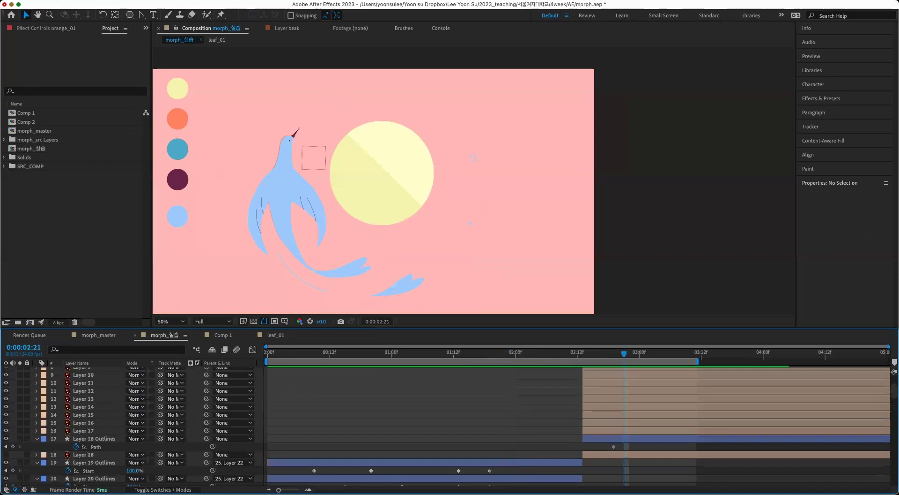
left_click(283, 197)
left_click(6, 438)
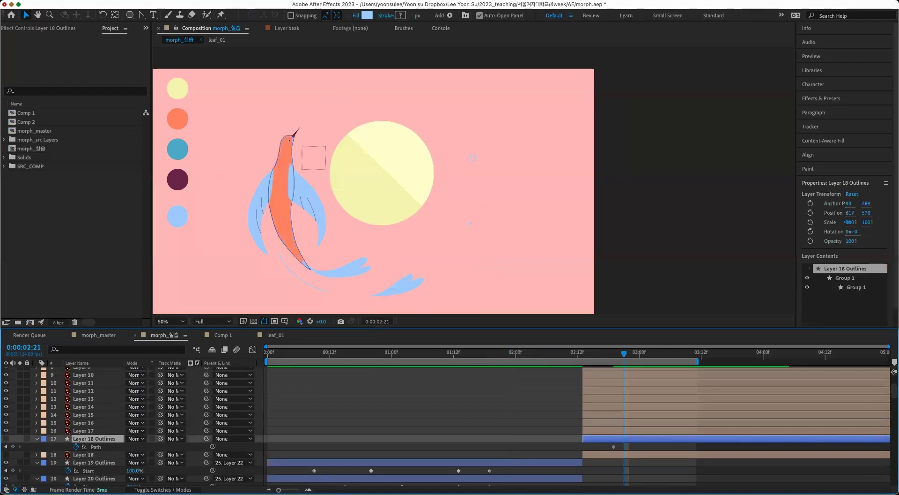
key("super+shift+a")
key("comma")
key("space")
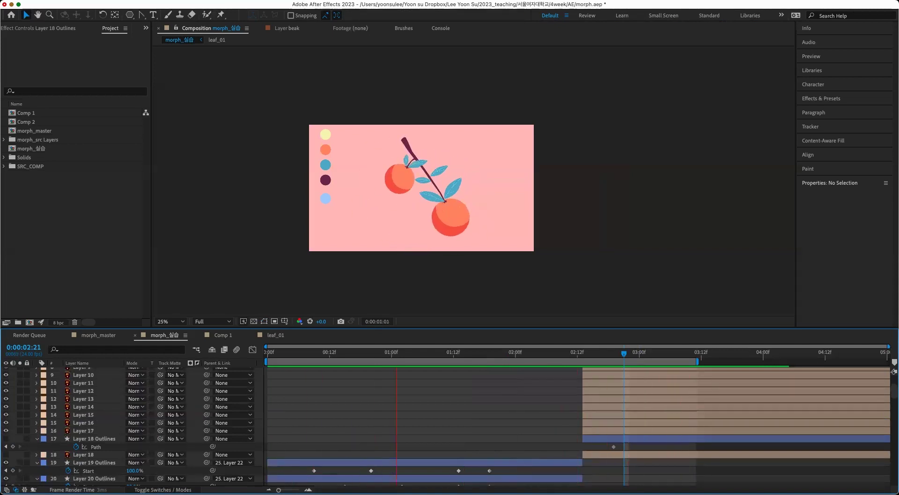
key("space")
- Hide the bird artwork layers from Layer 3 through Layer 18 and preview the animation
left_click(84, 454)
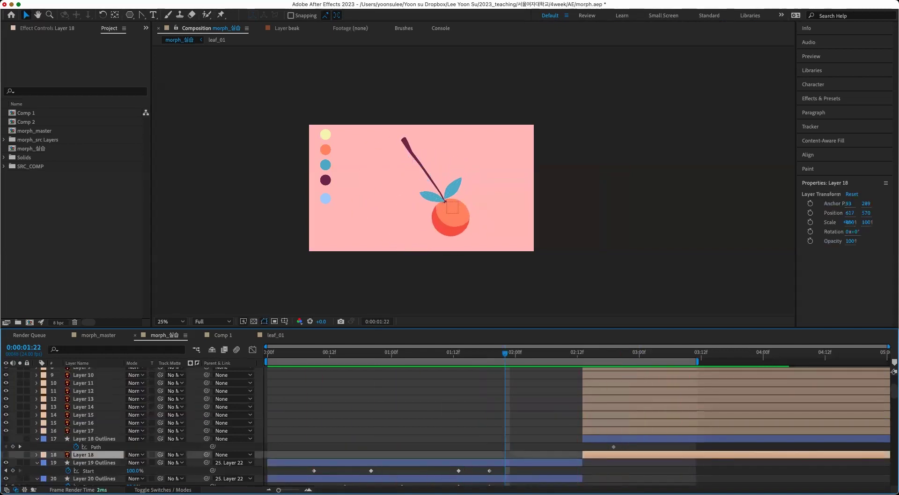
left_click(84, 368, "shift")
scroll(83, 422, "up", 4)
left_click(82, 378, "shift")
left_click(6, 379)
key("F2")
key("space")
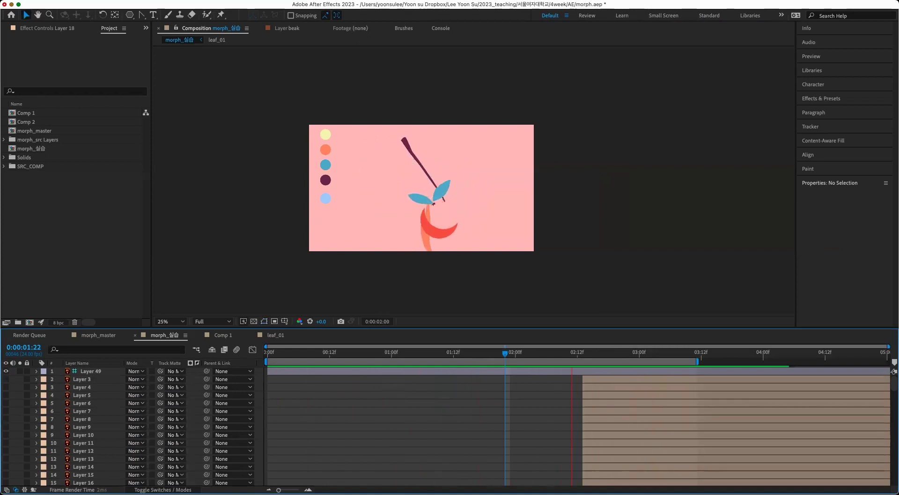
key("space")
- Retime orange_01's ending position keyframe to 0:00:02:14 and save the project
scroll(449, 426, "down", 20)
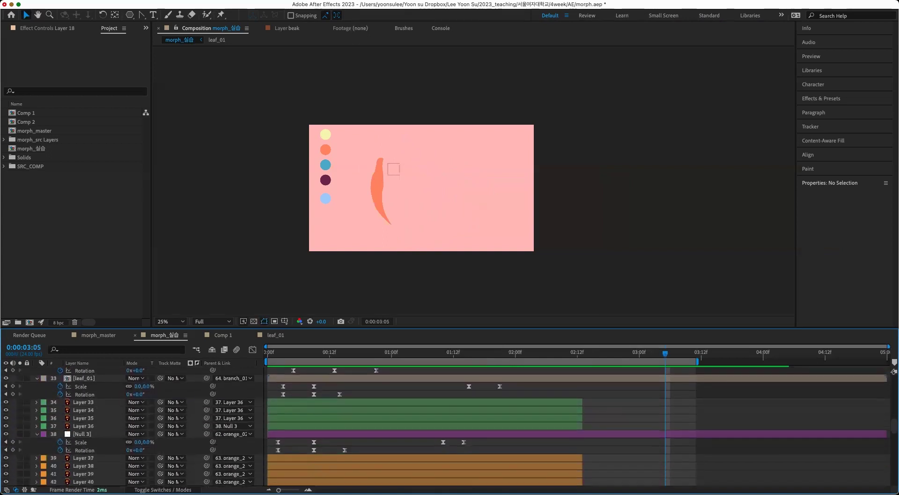
left_click(86, 433)
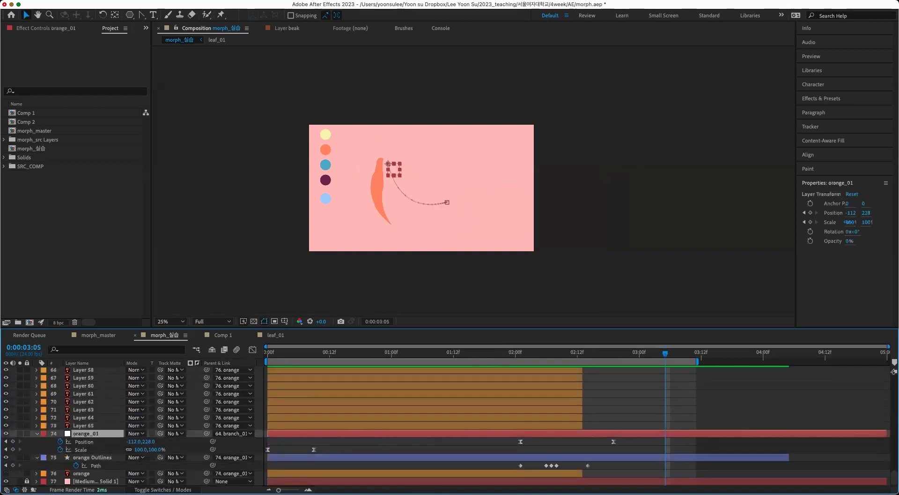
key("j")
key("j")
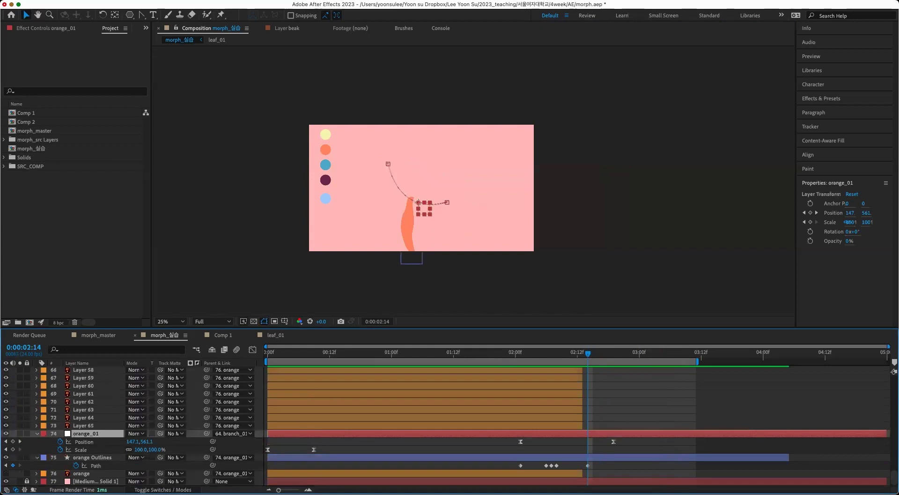
left_click_drag(424, 208, 394, 168)
key("cmd+s")
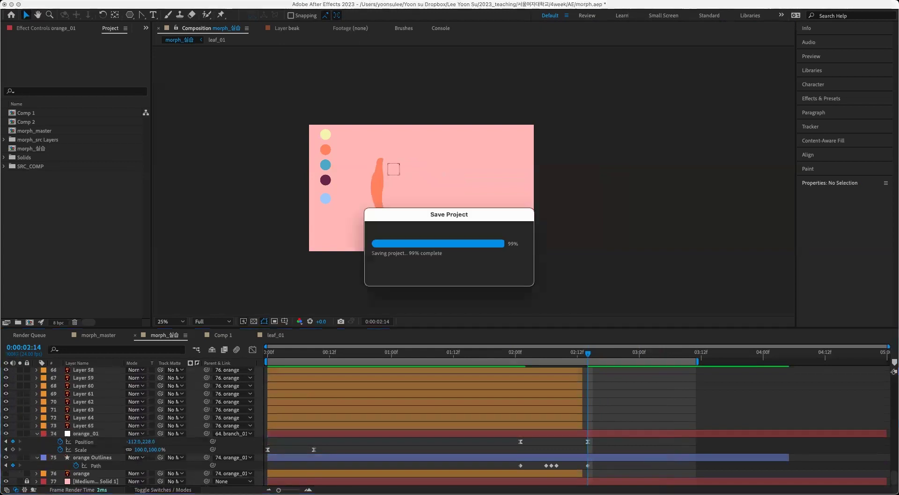
left_click_drag(508, 439, 612, 444)
key("F2")
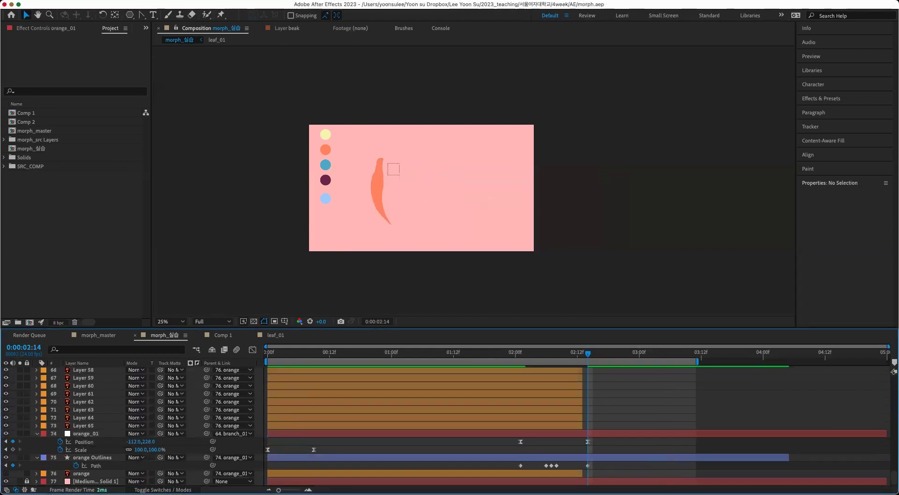
- Retime orange_01's ending position keyframe to 0:00:02:11 and preview the faster move
left_click_drag(587, 353, 562, 354)
left_click_drag(426, 204, 407, 197)
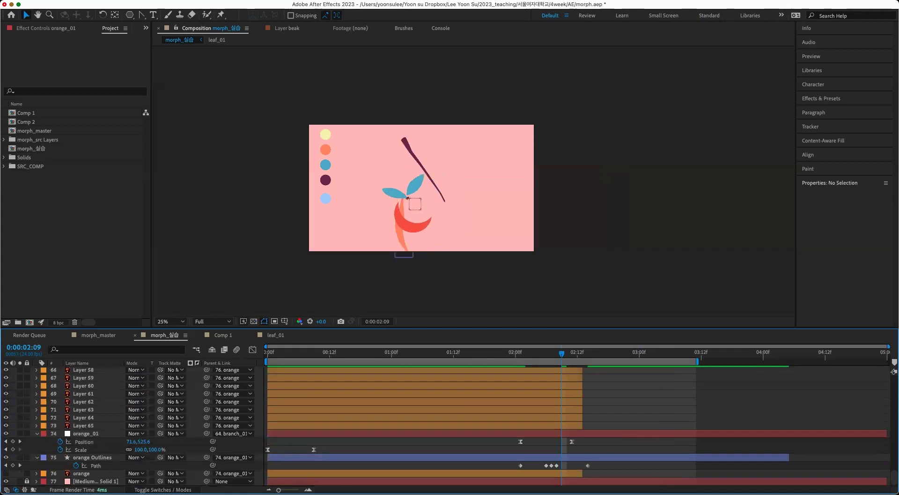
key("space")
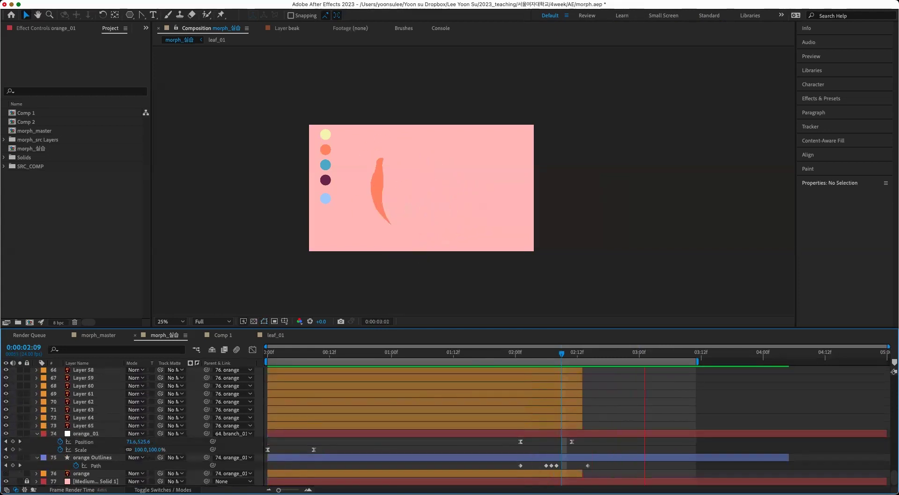
key("space")
key("Page_Up")
- Add a middle position keyframe at 0:00:02:06 swinging orange_01 out to 614, 458, and place the ending keyframe at 0:00:02:17
left_click(429, 205)
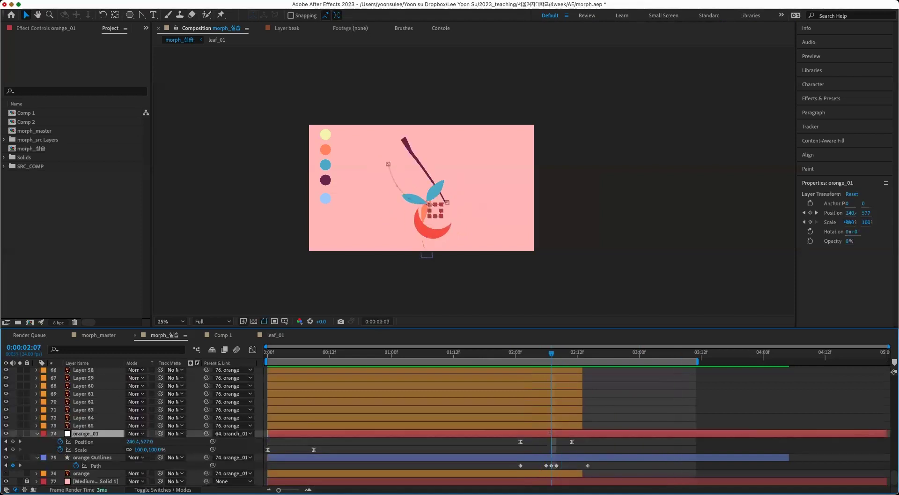
key("period")
key("period")
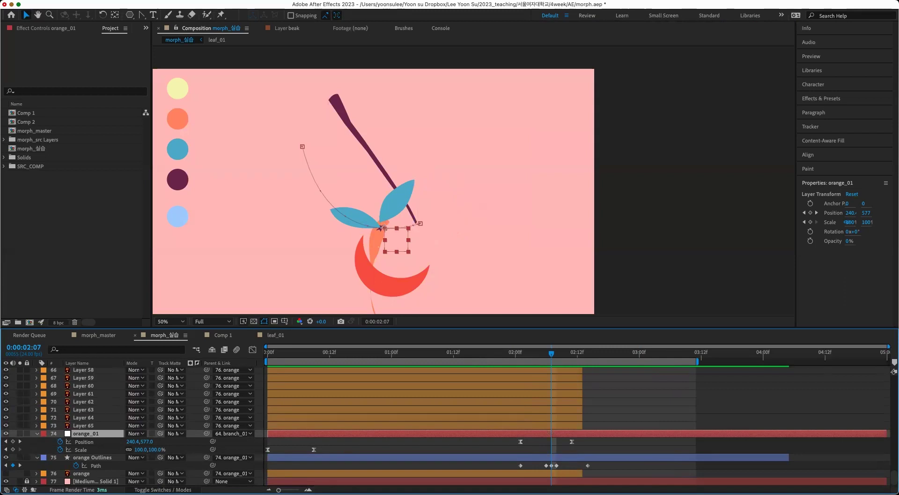
left_click(302, 147)
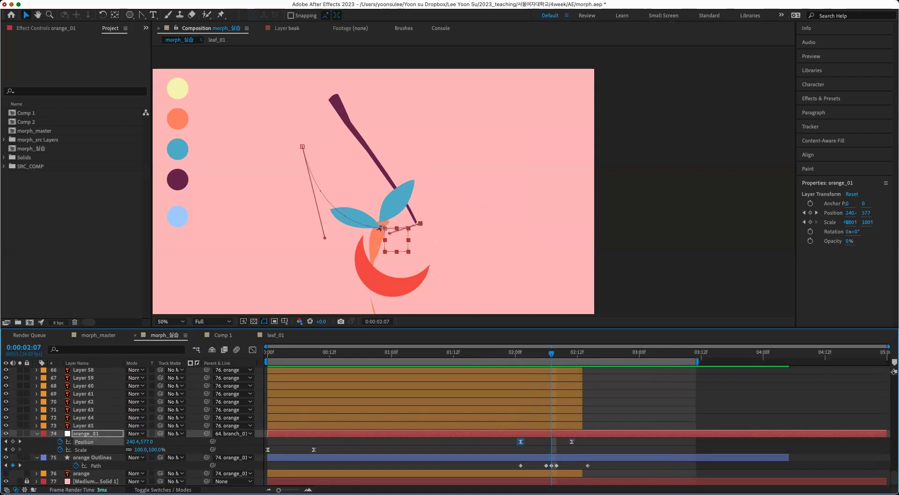
left_click_drag(380, 228, 416, 223)
left_click_drag(571, 441, 547, 414)
- Shape orange_01's speed graph to peak at the middle keyframe with gentle ease at both ends, and preview the motion
left_click(252, 349)
left_click_drag(600, 463, 591, 463)
left_click_drag(546, 415, 546, 375)
left_click_drag(591, 463, 595, 463)
left_click_drag(551, 352, 520, 353)
left_click(521, 463)
left_click_drag(532, 463, 530, 463)
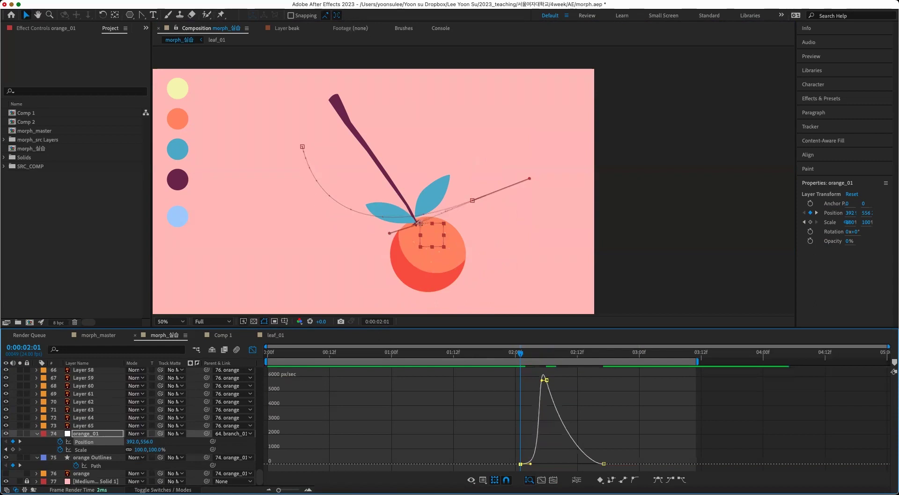
key("shift+F3")
key("F2")
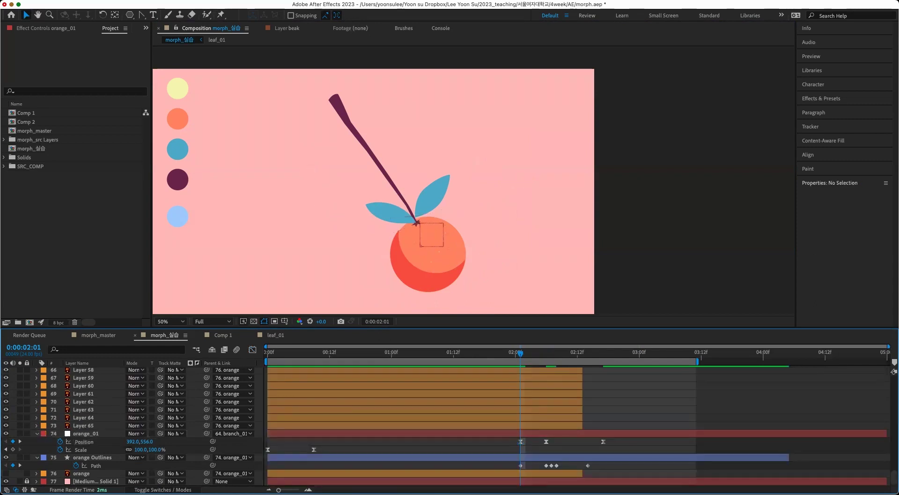
key("comma")
key("space")
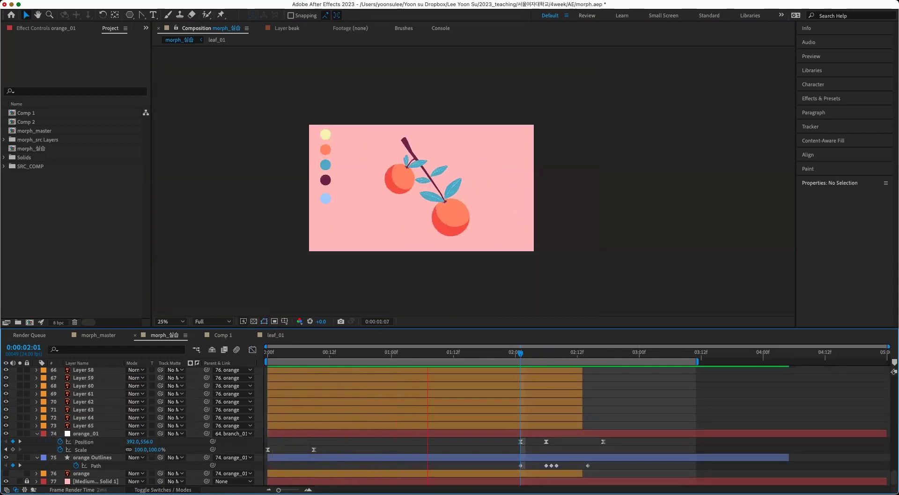
key("space")
- Reshape orange_01's motion path curves around the swing-out point and retime its ending position keyframe to 0:00:02:20
left_click_drag(676, 353, 546, 353)
left_click(546, 441)
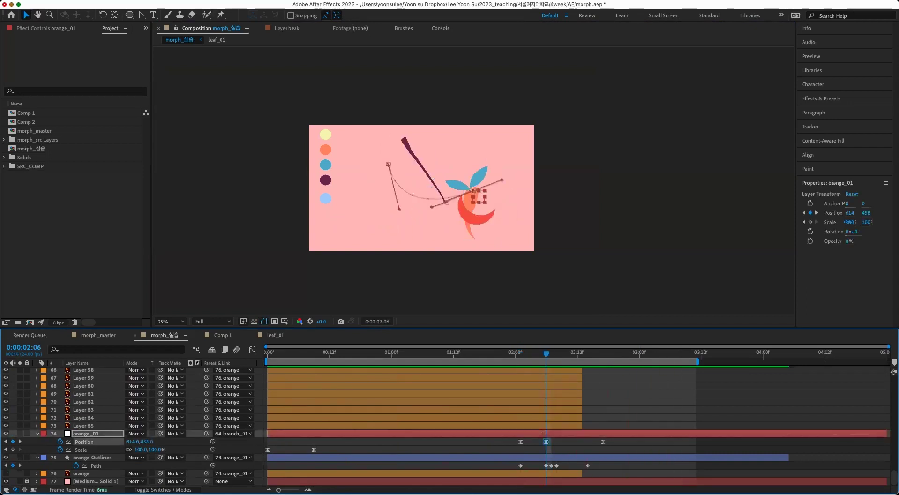
key("period")
left_click_drag(389, 233, 503, 186)
key("super+z")
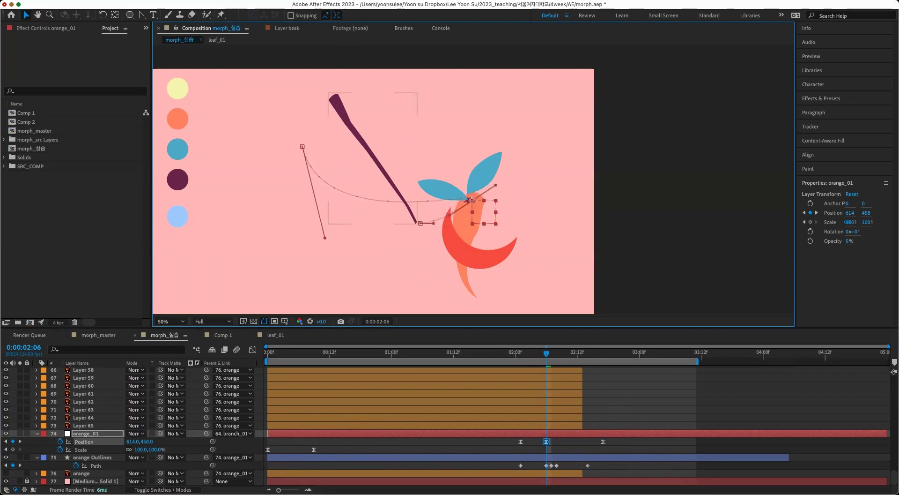
left_click_drag(433, 223, 440, 220)
left_click_drag(325, 238, 374, 221)
left_click_drag(603, 441, 670, 441)
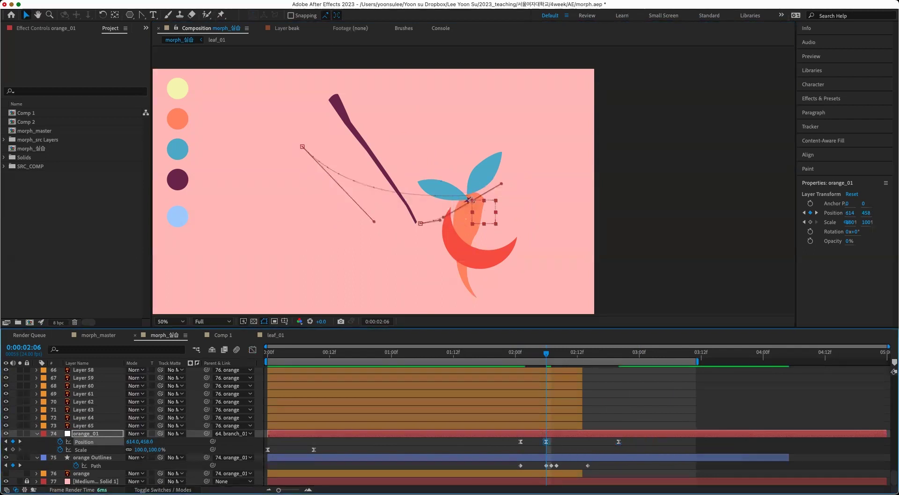
- Reshape orange_01's speed graph so it nearly stops at the middle keyframe and peaks sharply just before the end
left_click(252, 350)
left_click_drag(546, 374, 546, 458)
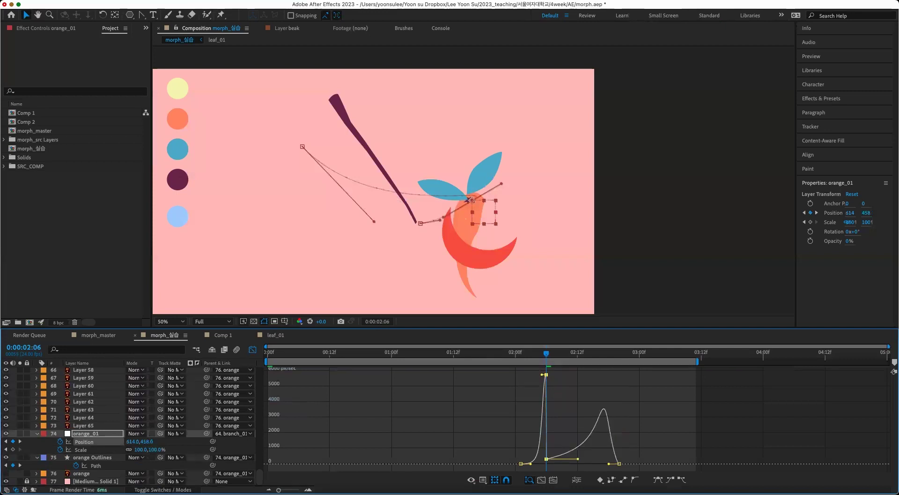
left_click_drag(546, 375, 547, 455)
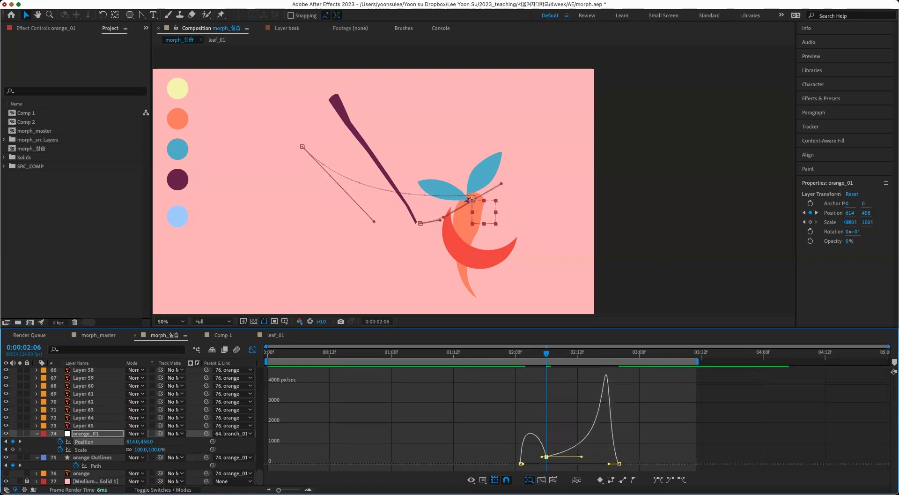
left_click_drag(608, 463, 615, 463)
left_click(252, 349)
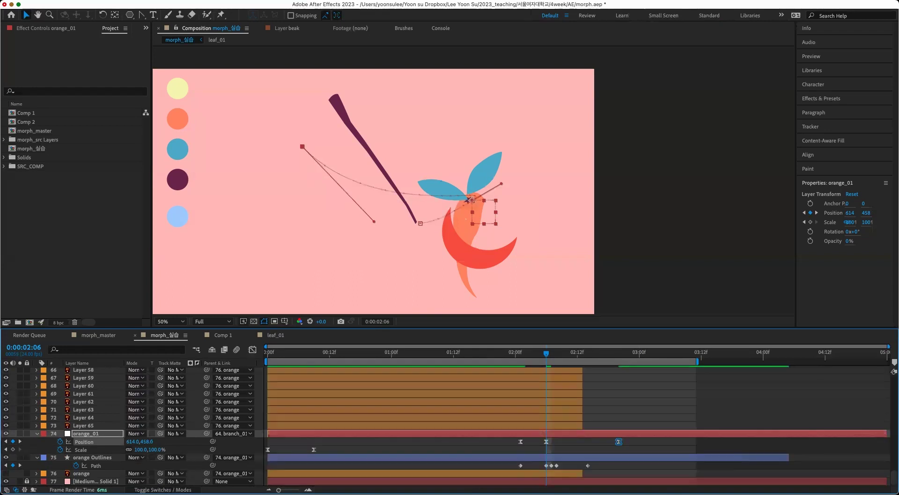
- Preview the orange's swing-out and return toward the bird from the beginning of the composition
key("Page_Up")
key("Page_Up")
key("Page_Up")
key("Page_Up")
key("F2")
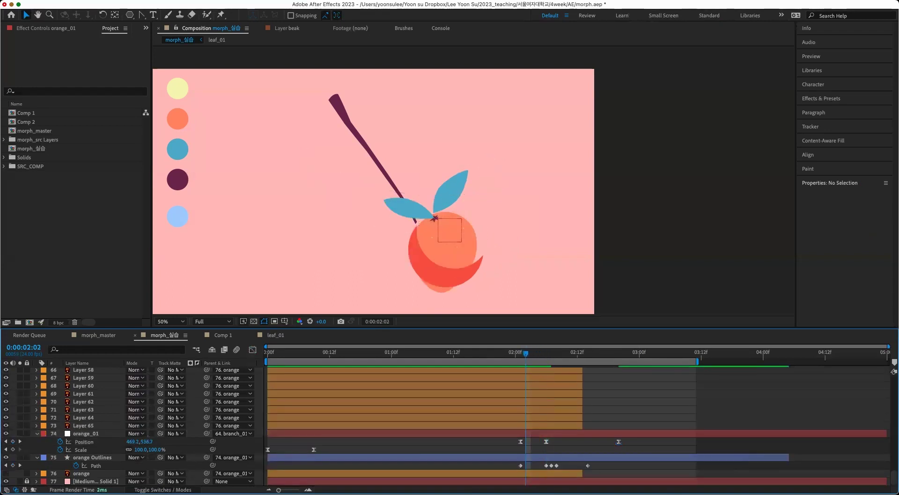
key("comma")
key("space")
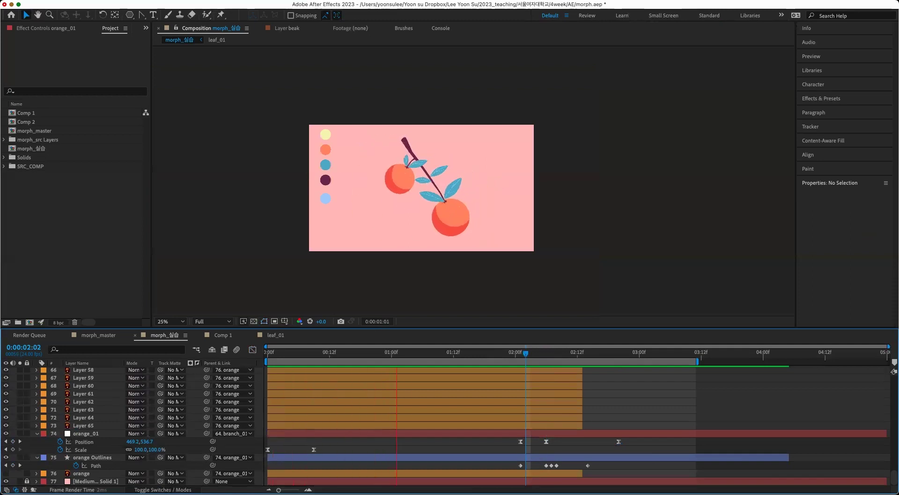
key("space")
- Retime orange_01's first two position keyframes to 0:00:01:19 and 0:00:02:01, check the motion, and save the project
left_click(541, 354)
mouse_move(520, 441)
left_mouse_down()
mouse_move(489, 441)
mouse_move(541, 441)
mouse_move(520, 442)
left_mouse_up()
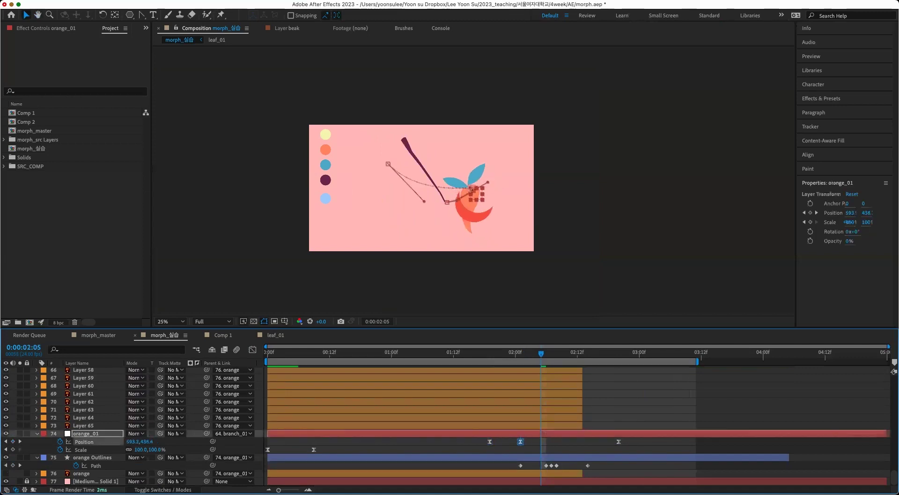
key("F2")
mouse_move(541, 354)
left_mouse_down()
mouse_move(484, 354)
mouse_move(531, 354)
left_mouse_up()
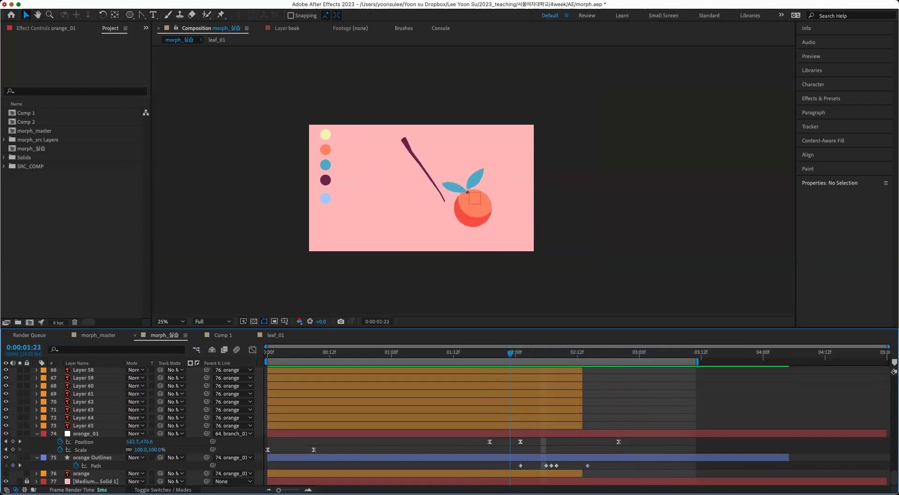
key("super+s")
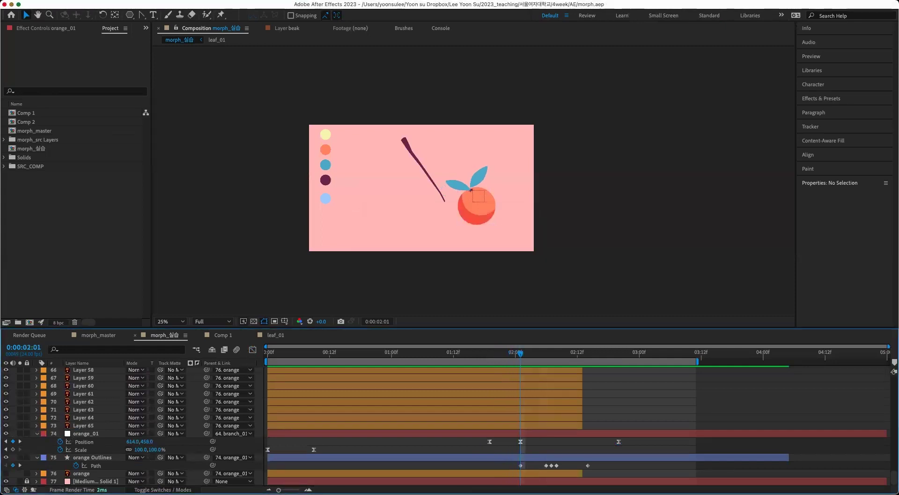
- Examine how the branch disappears in morph_master around 0:00:02:15, and return to morph_실습
left_click(84, 426)
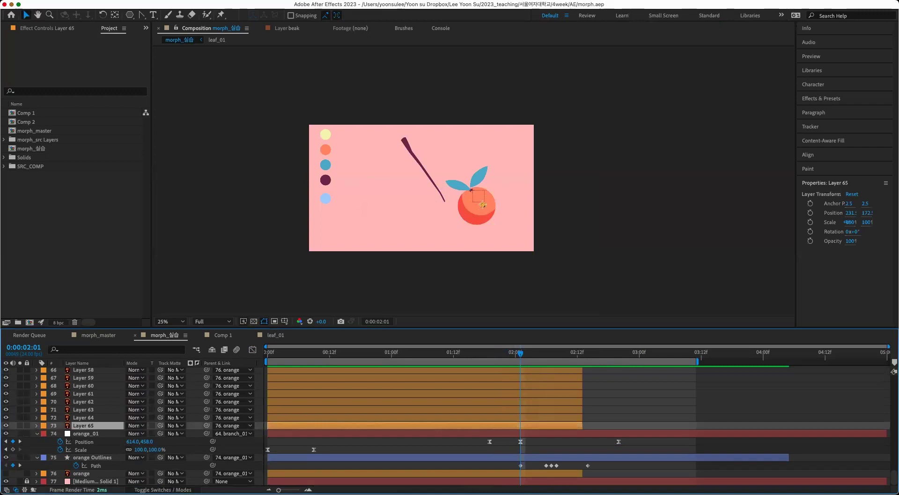
left_click(98, 335)
left_click_drag(618, 353, 587, 353)
left_click(165, 334)
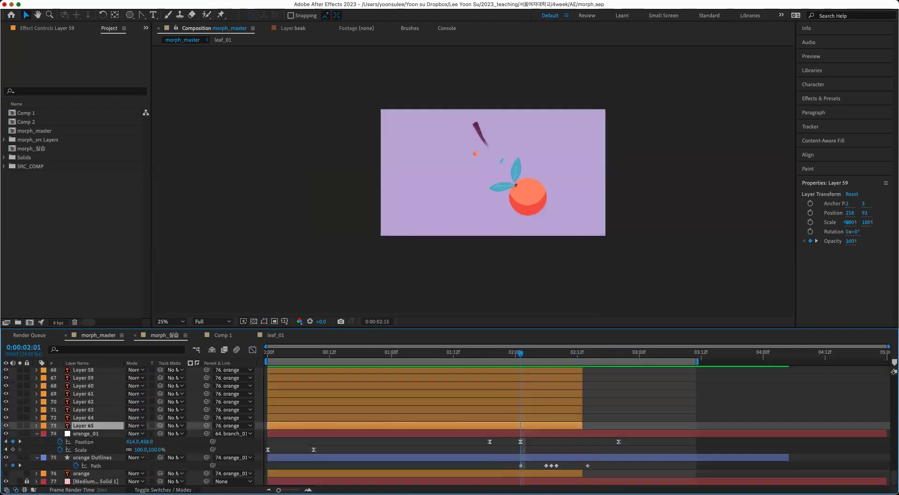
- Draw a rectangular mask around the whole branch on the branch_01 layer at 0:00:02:01
left_click(96, 465)
left_click(81, 473)
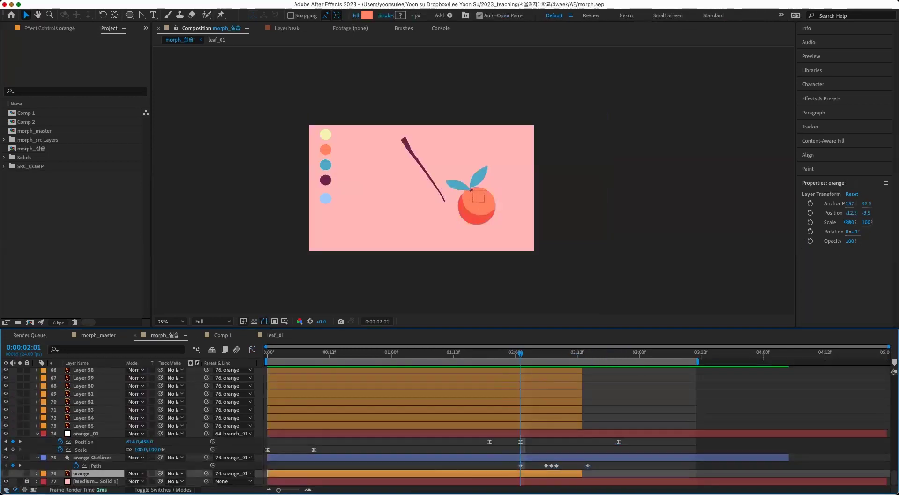
scroll(132, 425, "up", 4)
scroll(132, 425, "down", 1)
left_click(85, 425)
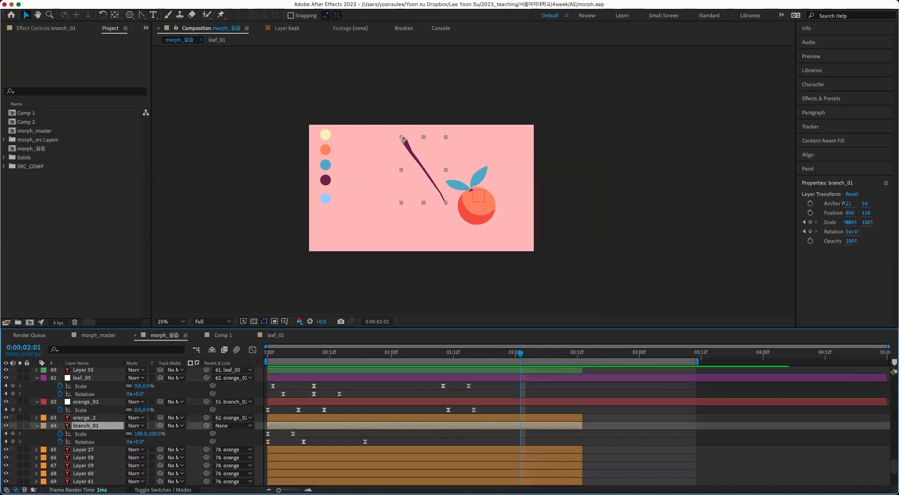
key("period")
key("q")
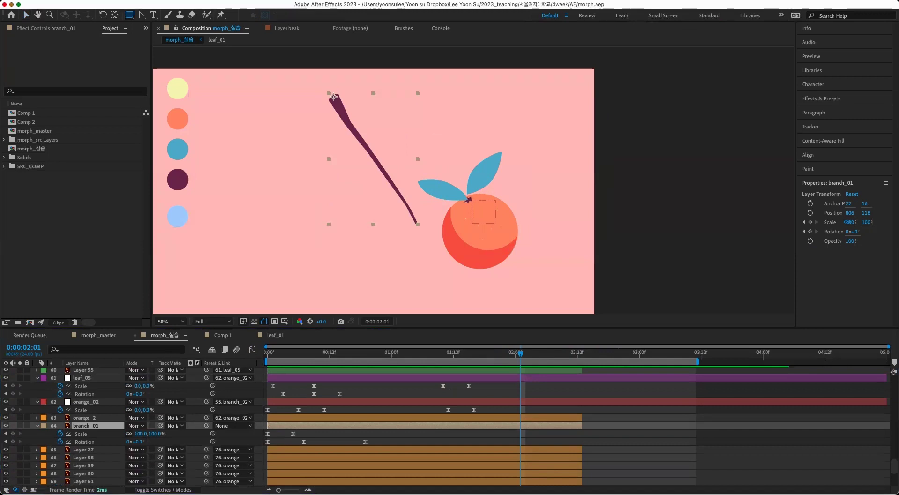
left_click_drag(316, 80, 475, 206)
- Rotate branch_01's mask to align with the slanted branch, save the project, and add a Mask Path keyframe at 0:00:02:01
key("v")
key("super+t")
key("shift+Up")
key("Return")
key("super+s")
key("alt+shift+m")
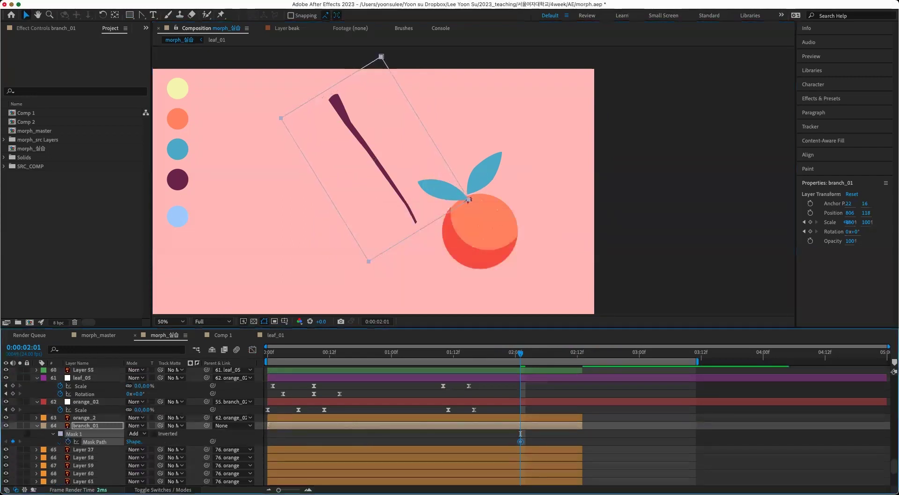
- Move branch_01's Mask Path keyframe to about 0:00:01:17, and at 0:00:01:23 raise the mask's lower edge above the branch's upper end
left_click_drag(520, 441, 485, 442)
mouse_move(521, 354)
left_mouse_down()
mouse_move(458, 353)
mouse_move(511, 353)
left_mouse_up()
key("alt+Left")
key("alt+Left")
key("alt+Left")
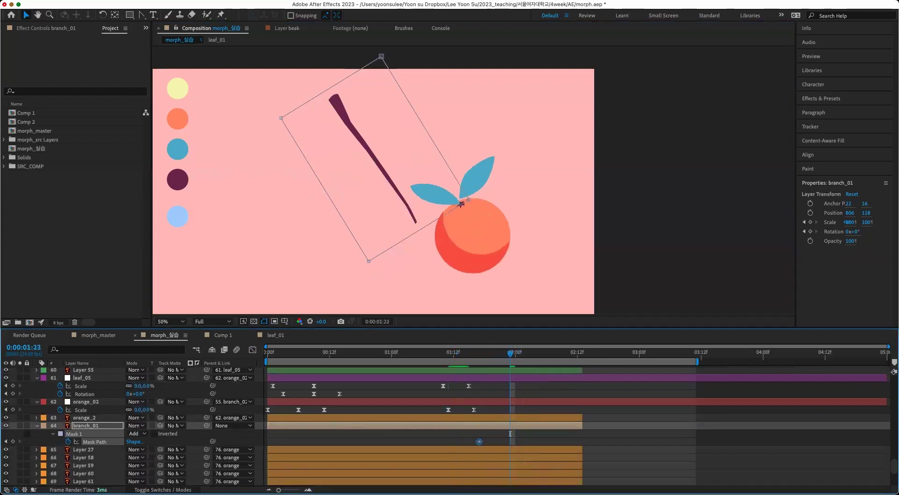
left_click(374, 159)
left_click(468, 199)
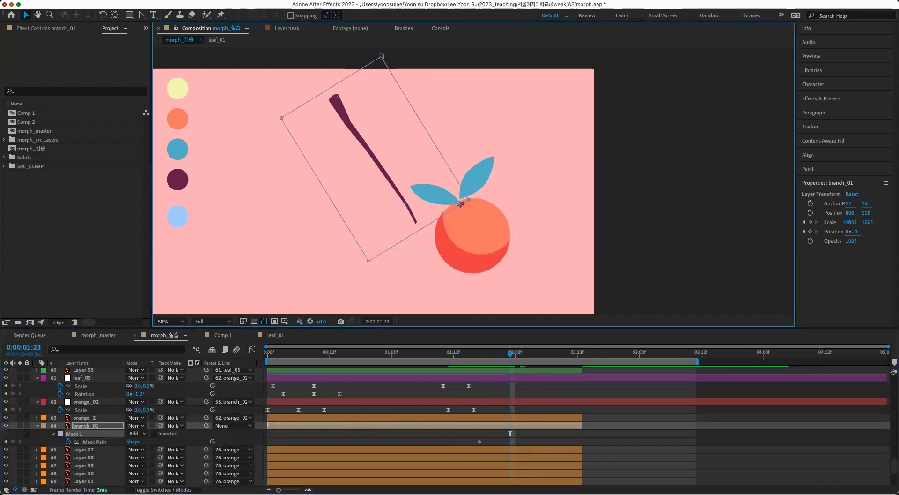
left_click_drag(468, 199, 380, 53)
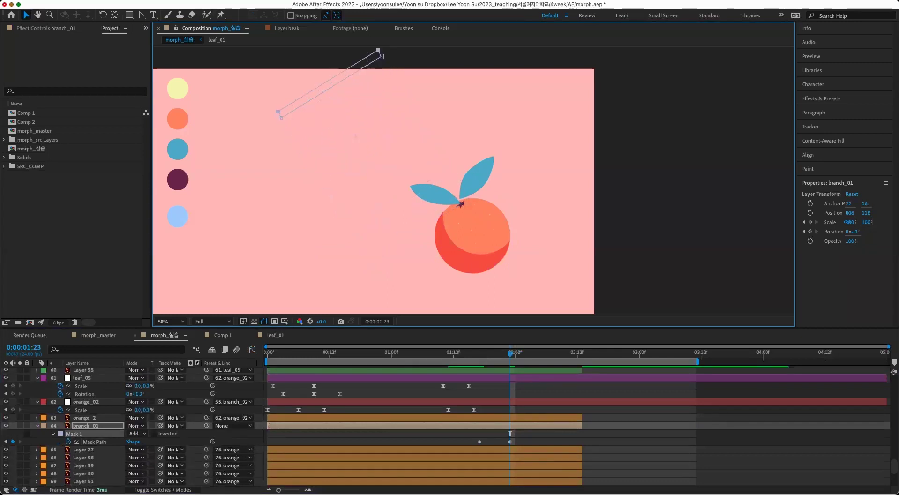
- Soften branch_01's mask edge with a Mask Feather of about 150 pixels while viewing the half-retracted branch at 0:00:01:20
key("f")
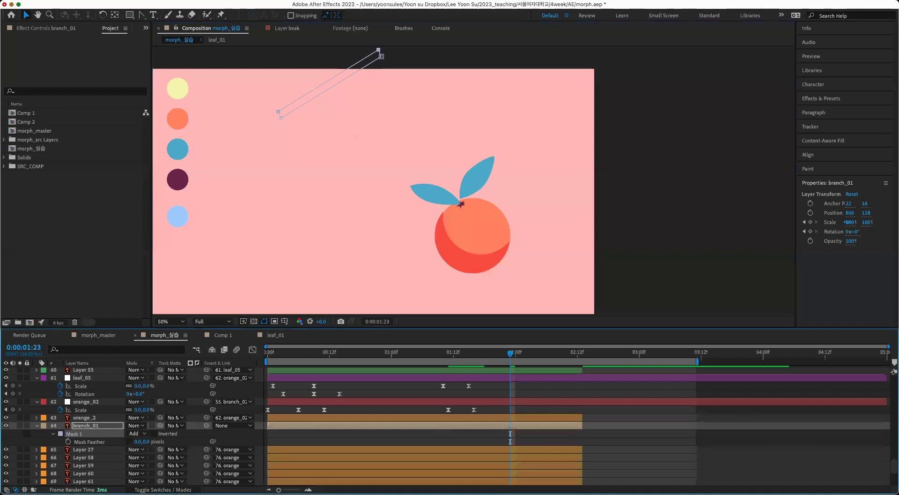
key("Page_Up")
key("Page_Up")
key("Page_Up")
left_click_drag(139, 441, 157, 441)
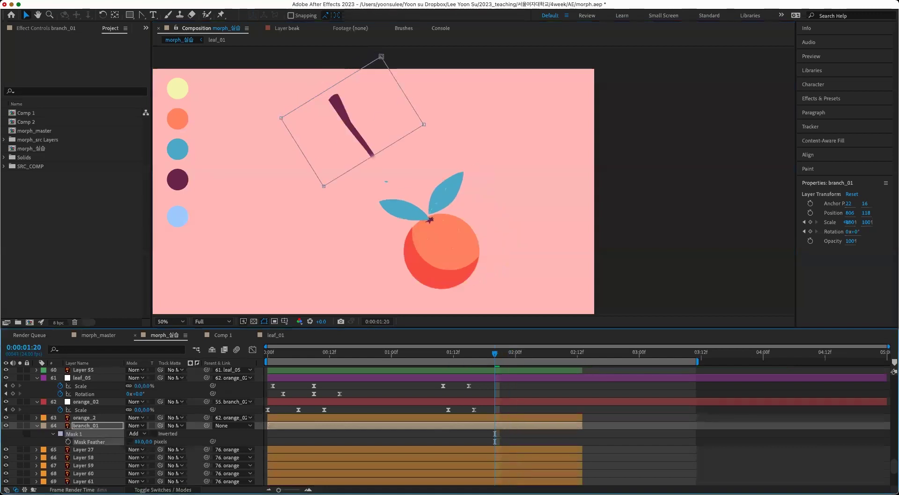
key("super+shift+a")
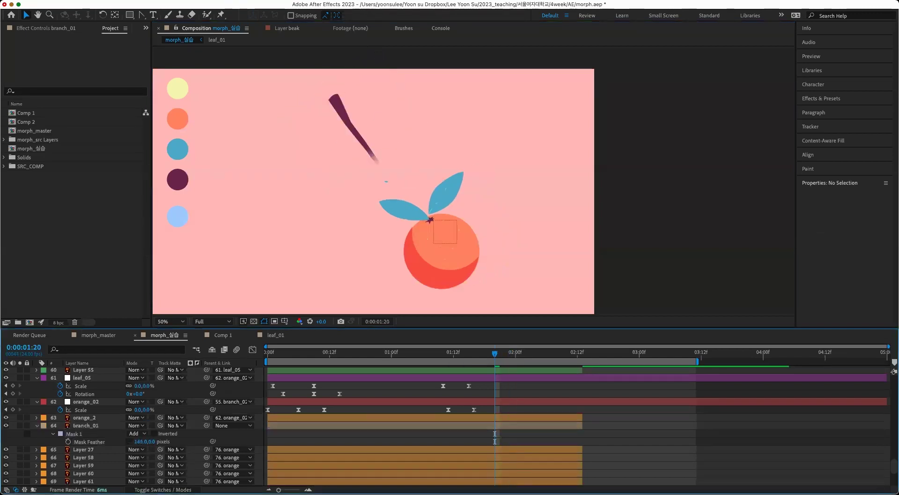
- Check the branch's retraction frame by frame and move branch_01's whole mask up and clear of the branch at 0:00:02:00
key("Page_Down")
key("Page_Down")
key("Page_Up")
key("Page_Down")
key("Page_Down")
key("Page_Up")
key("Page_Up")
key("Page_Down")
key("Page_Down")
key("Page_Down")
left_click(333, 96)
key("u")
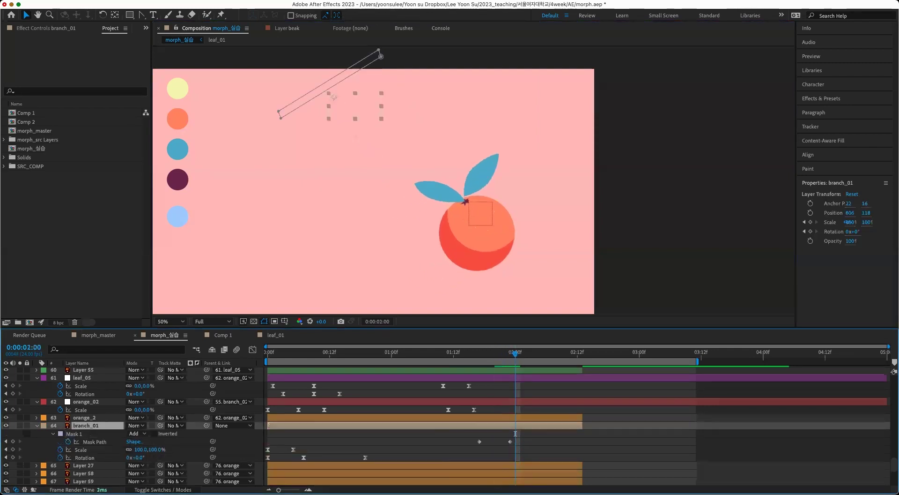
double_click(380, 56)
left_click_drag(334, 96, 325, 84)
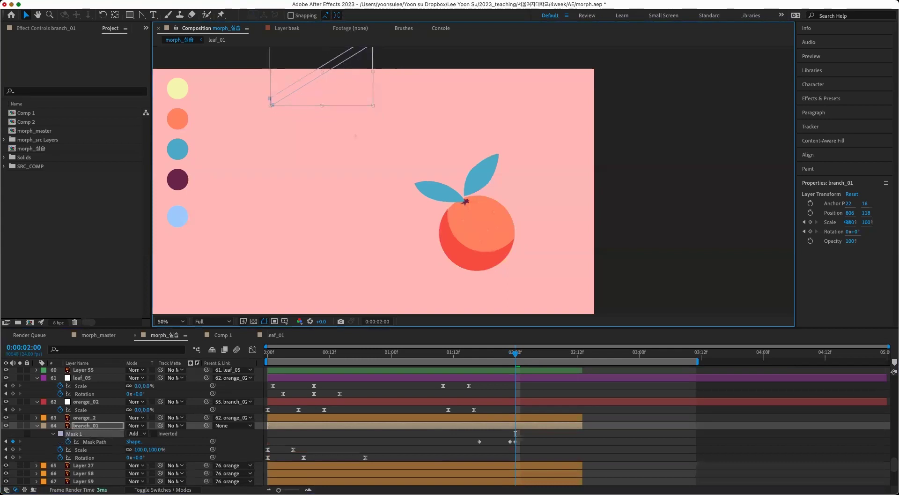
- Replace the 0:00:01:23 Mask Path keyframe with the 0:00:02:00 one, shift both mask keyframes earlier to end at 0:00:01:21, and preview
left_click(534, 441)
left_click(515, 441)
left_click_drag(515, 441, 510, 441)
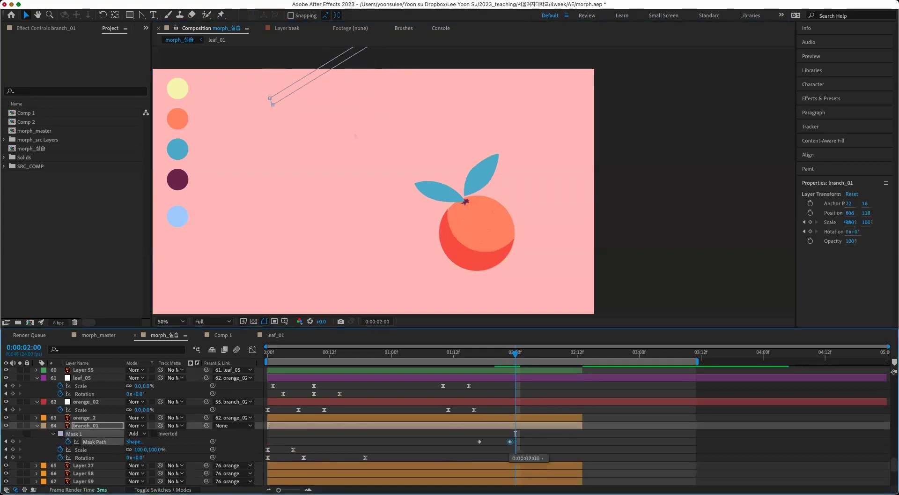
mouse_move(515, 353)
left_mouse_down()
mouse_move(479, 353)
mouse_move(499, 353)
left_mouse_up()
key("alt+Left")
key("alt+Left")
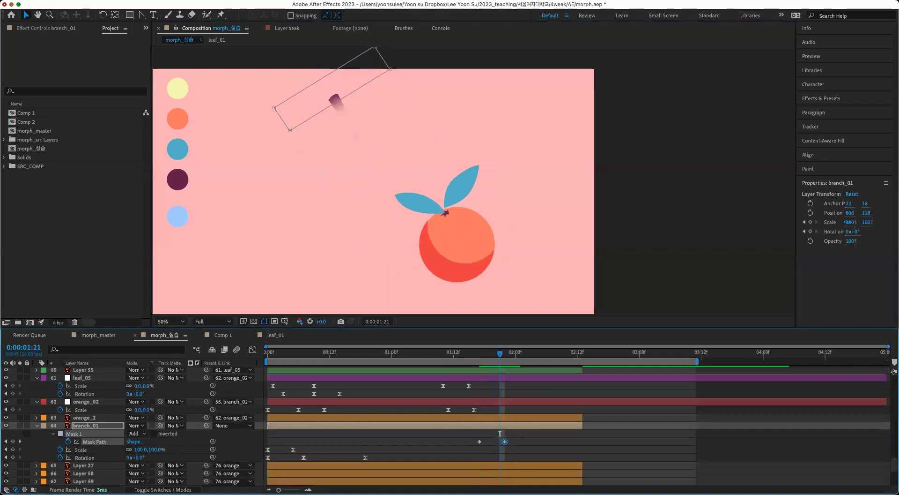
key("j")
key("k")
key("F2")
key("comma")
key("space")
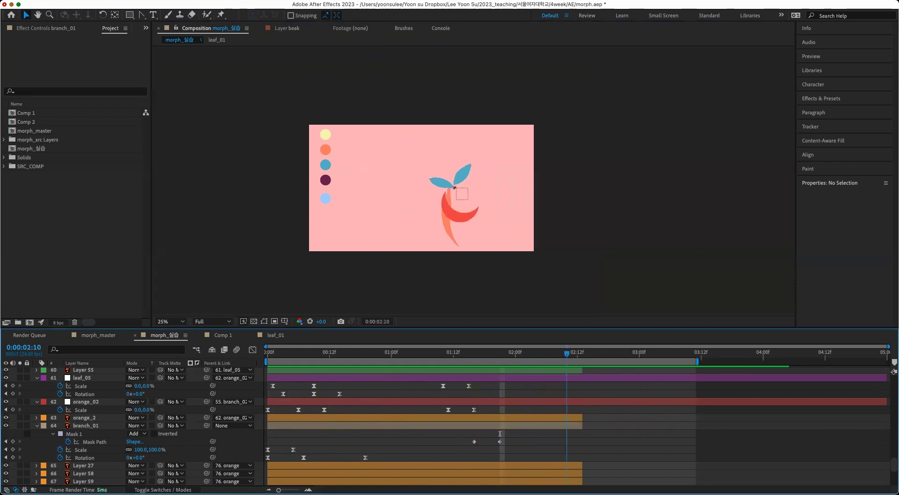
- Retime orange_01's last Position keyframe to 0:00:02:11
scroll(500, 433, "down", 5)
left_click_drag(454, 188, 408, 178)
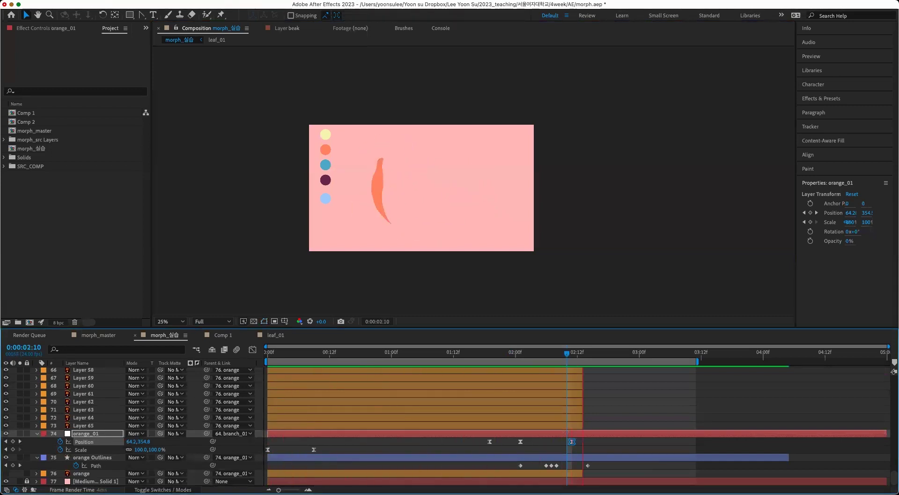
key("Page_Down")
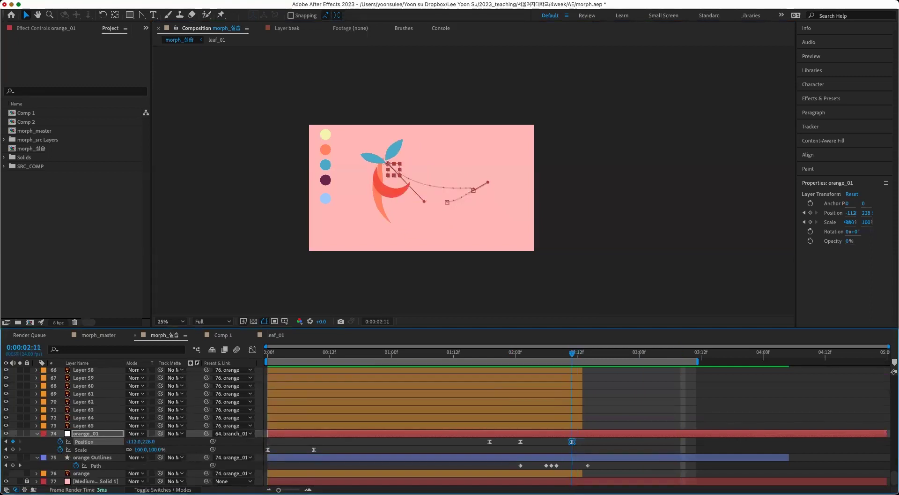
- Rotate the orange Outlines path clockwise at 0:00:02:08 so its tail trails the swing, and preview the animation
key("period")
left_click_drag(571, 353, 520, 354)
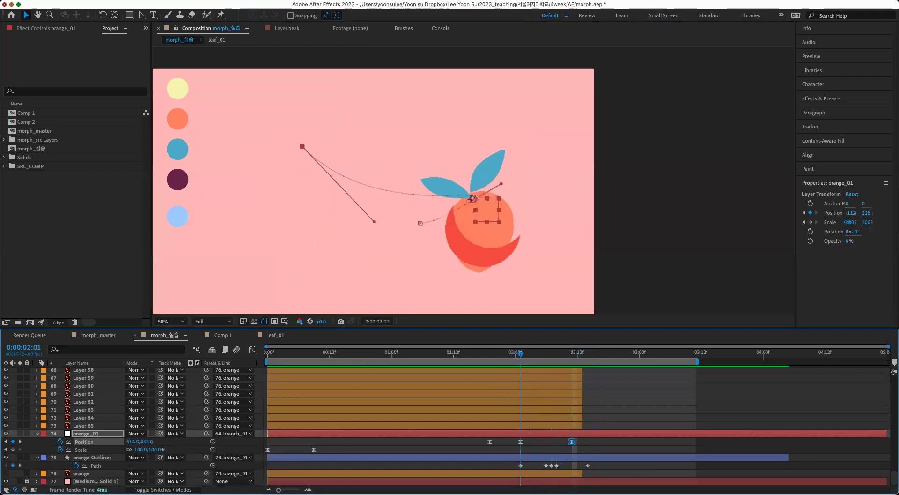
key("k")
key("Page_Up")
key("Page_Up")
key("Page_Up")
key("Page_Up")
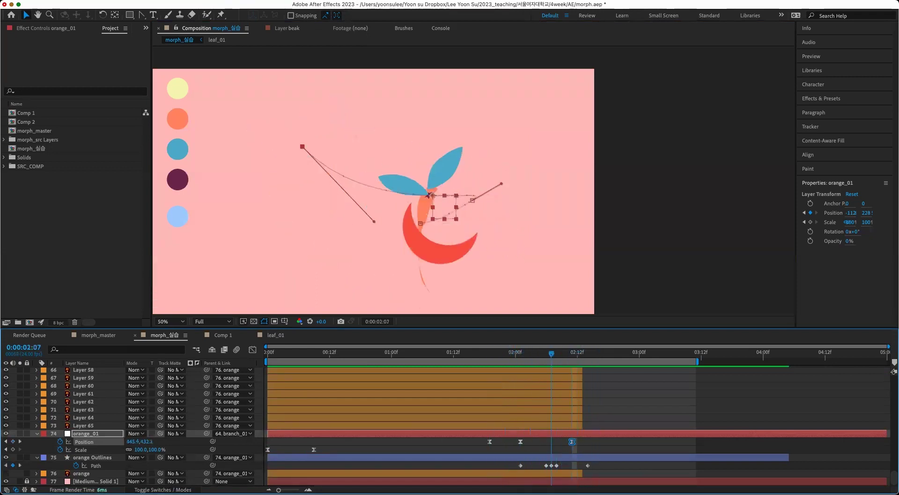
key("Page_Down")
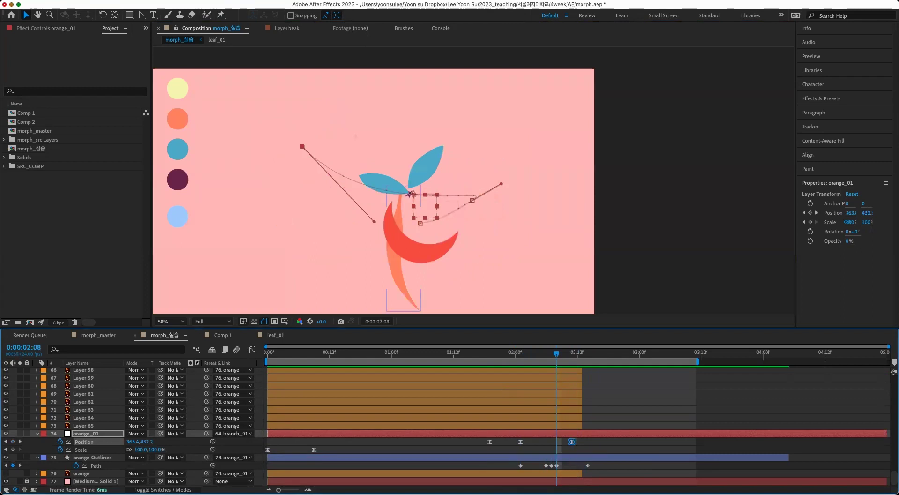
left_click(410, 194)
double_click(403, 254)
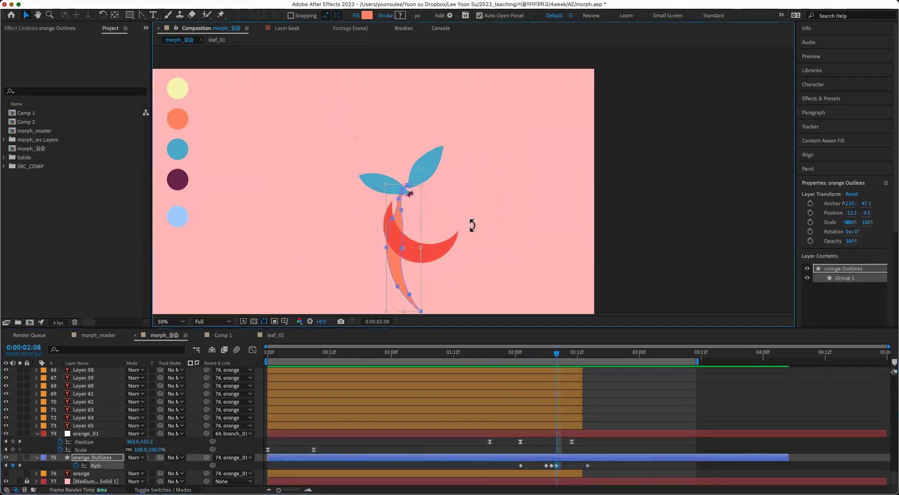
left_click_drag(473, 233, 525, 262)
left_click(595, 425)
key("comma")
key("space")
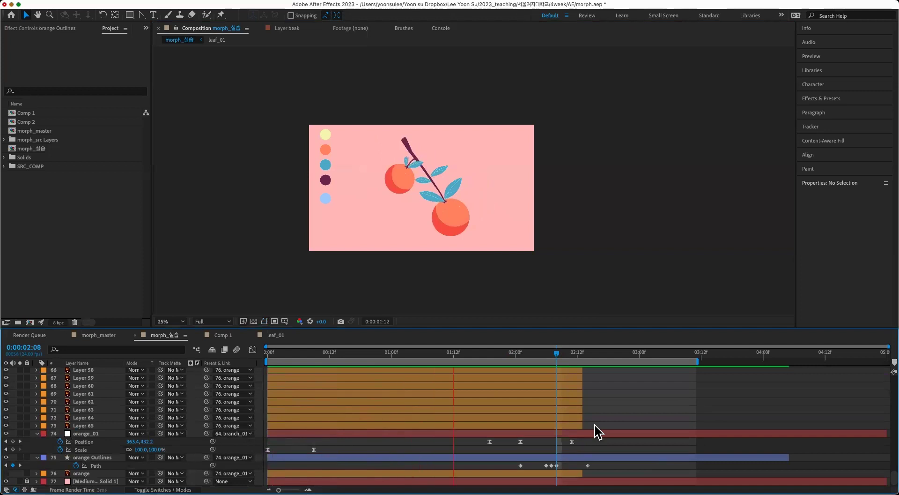
key("space")
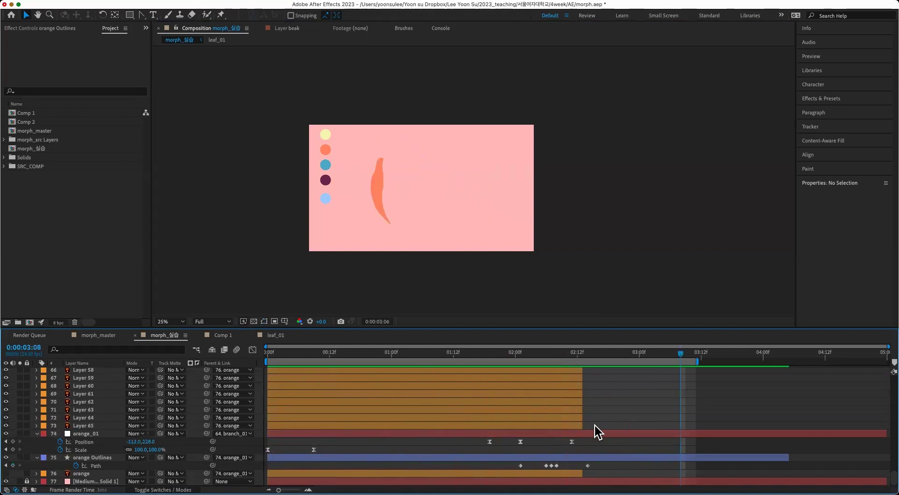
- Create shapes from the red crescent's vector layer, Layer 58, and extend the new outline layer past 0:00:03:12
left_click_drag(578, 351, 561, 352)
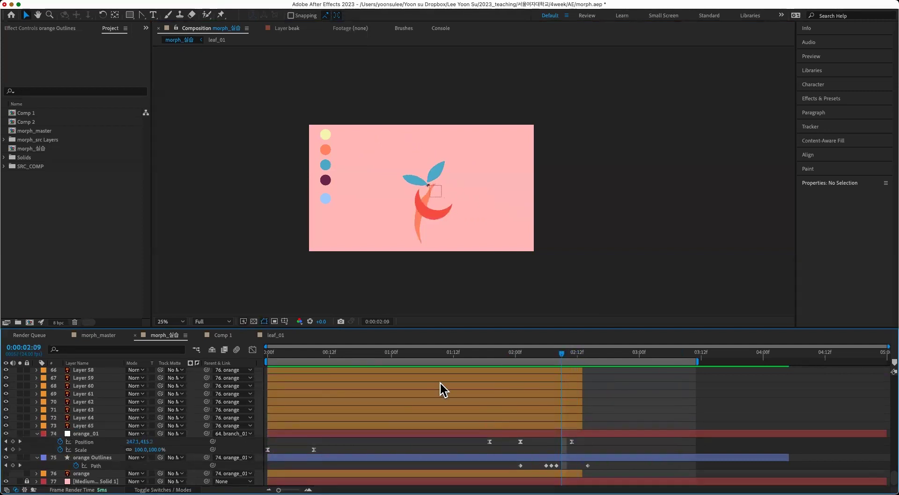
left_click(436, 217)
scroll(109, 406, "up", 3)
right_click(107, 419)
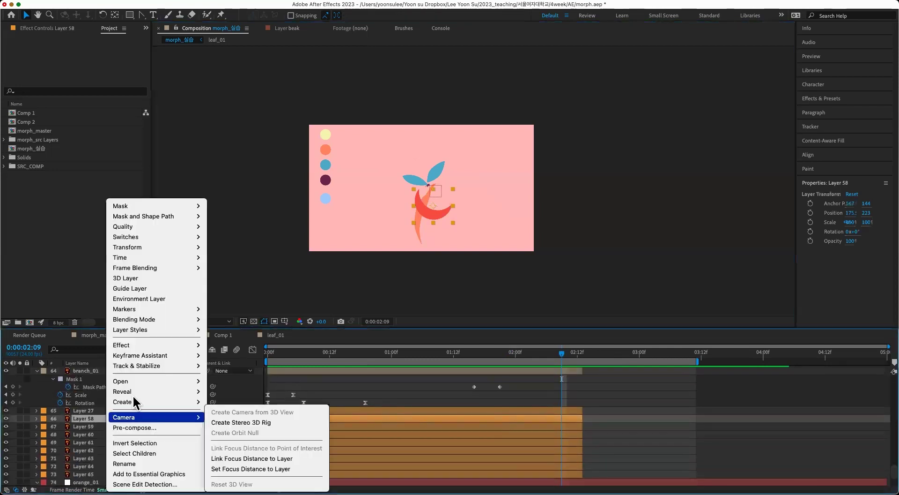
mouse_move(197, 401)
left_click(288, 432)
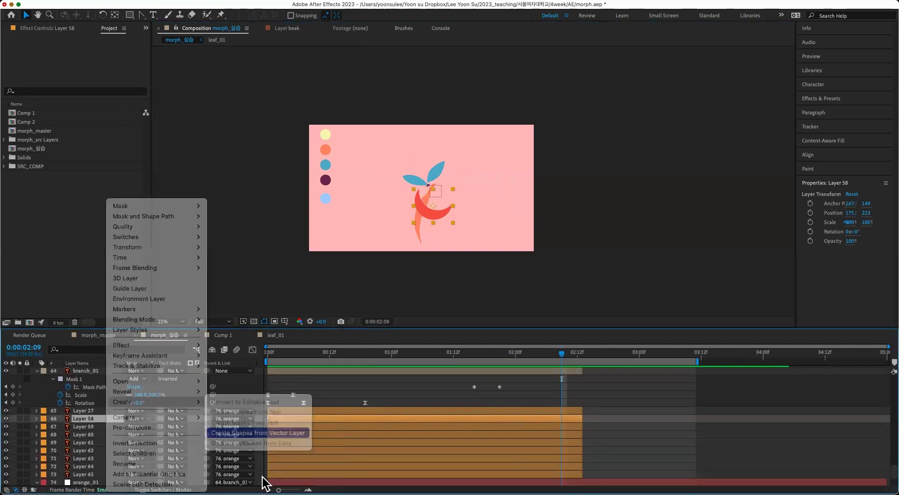
left_click_drag(587, 417, 707, 417)
- At 0:00:03:02, turn on the visibility of the bird artwork layers from Layer 3 through Layer 17
scroll(684, 415, "up", 20)
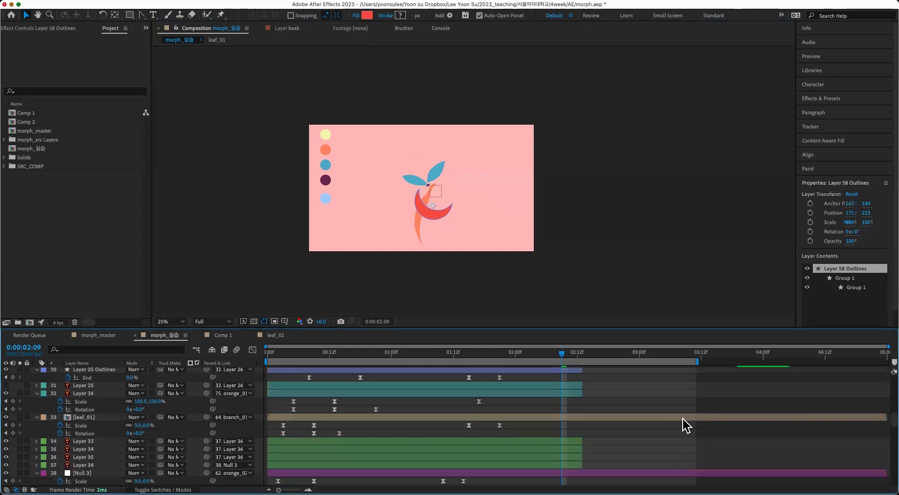
left_click_drag(581, 360, 650, 361)
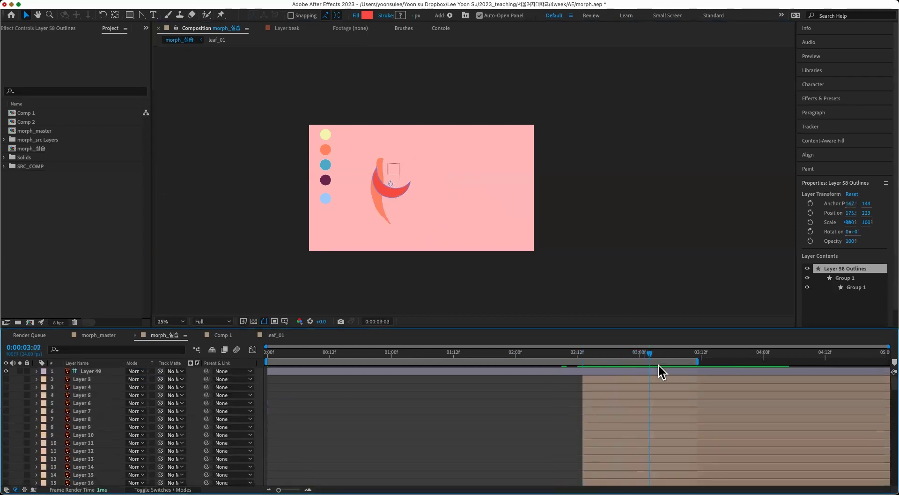
scroll(674, 412, "down", 2)
left_click(653, 448)
scroll(644, 431, "up", 4)
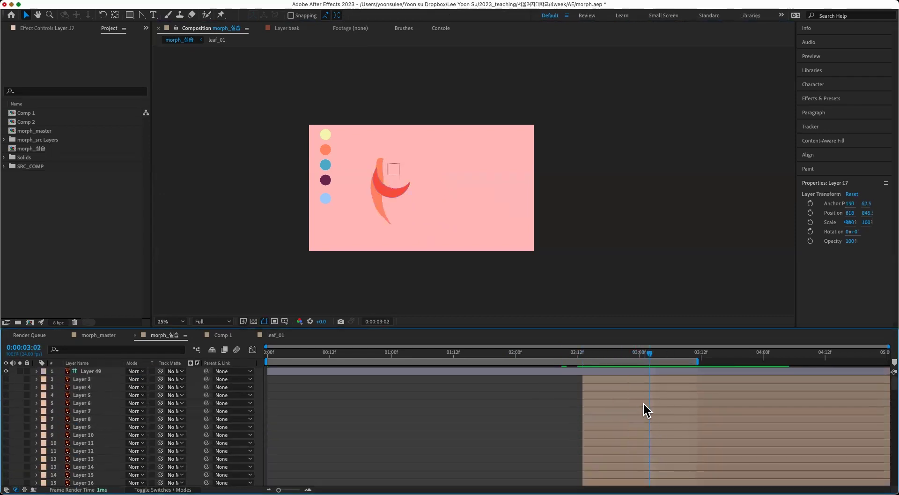
left_click(563, 379, "shift")
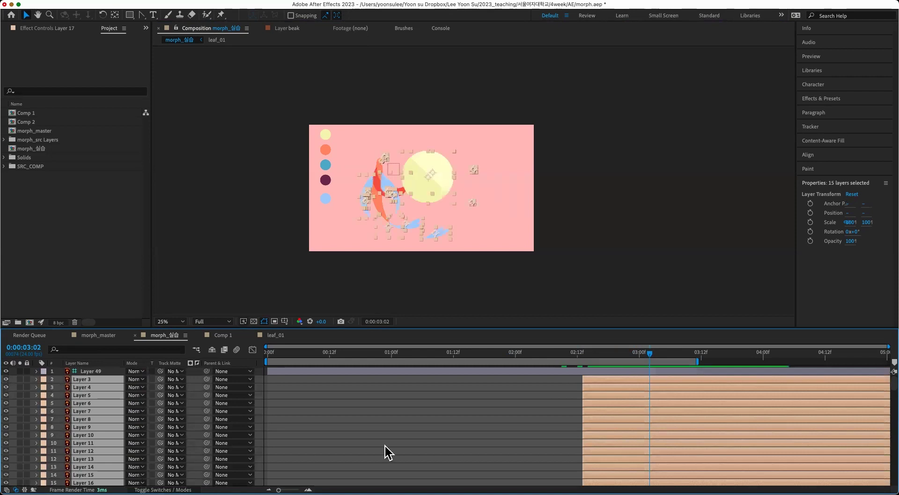
left_click(384, 444)
- Create shapes from Layer 17, the blue forked tail joined to the orange body's lower tip
left_click(412, 224)
key("slash")
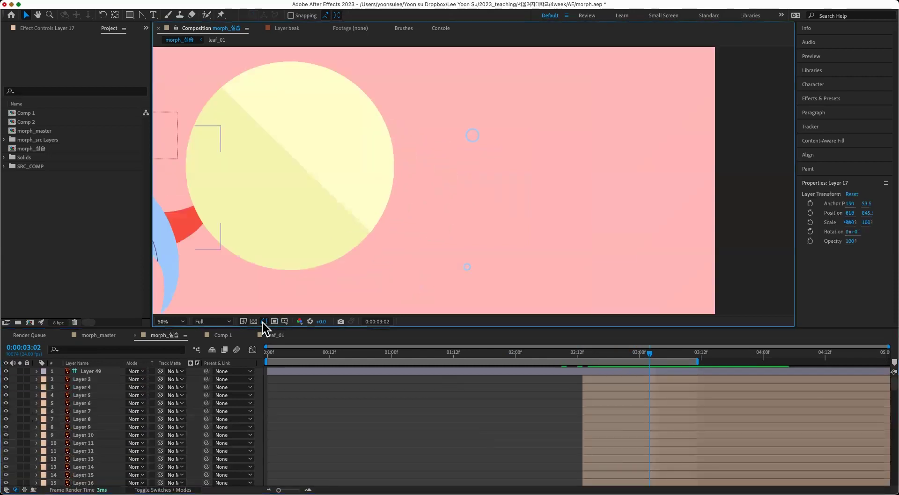
left_click_drag(398, 267, 647, 184)
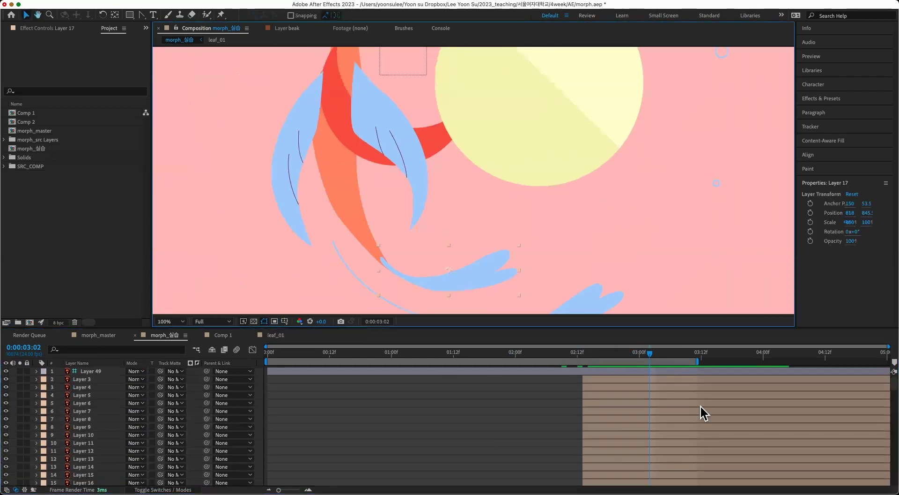
scroll(670, 436, "down", 5)
right_click(89, 401)
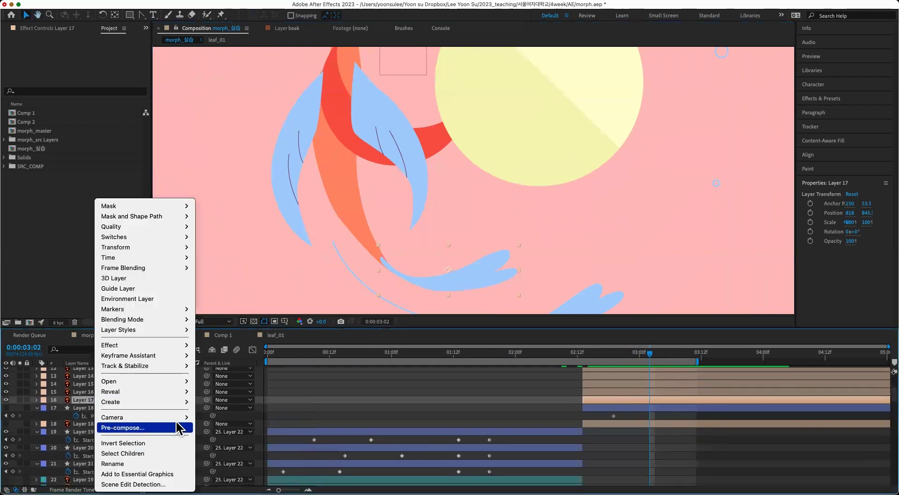
mouse_move(185, 401)
left_click(277, 433)
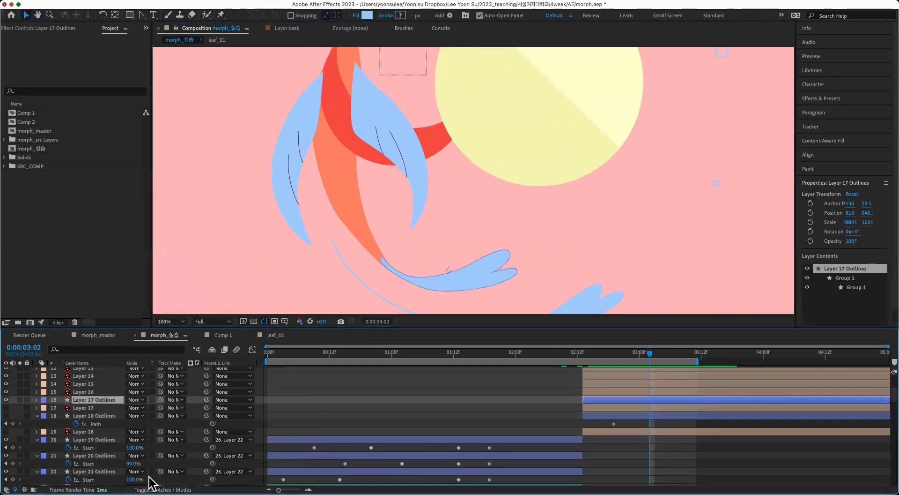
- Filter the timeline properties by "path" and add a keyframe to Layer 17 Outlines' first Path at 0:00:03:02
left_click(37, 400)
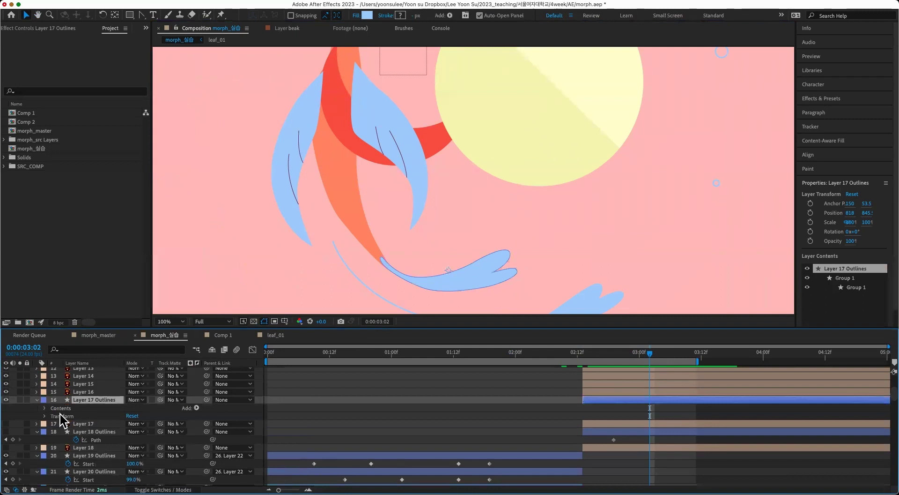
left_click(99, 349)
type("path")
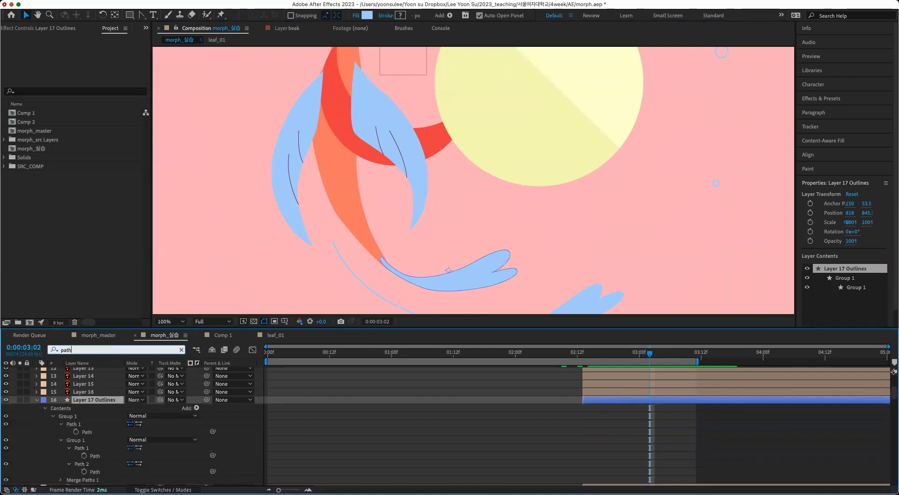
left_click(101, 431)
left_click(76, 431)
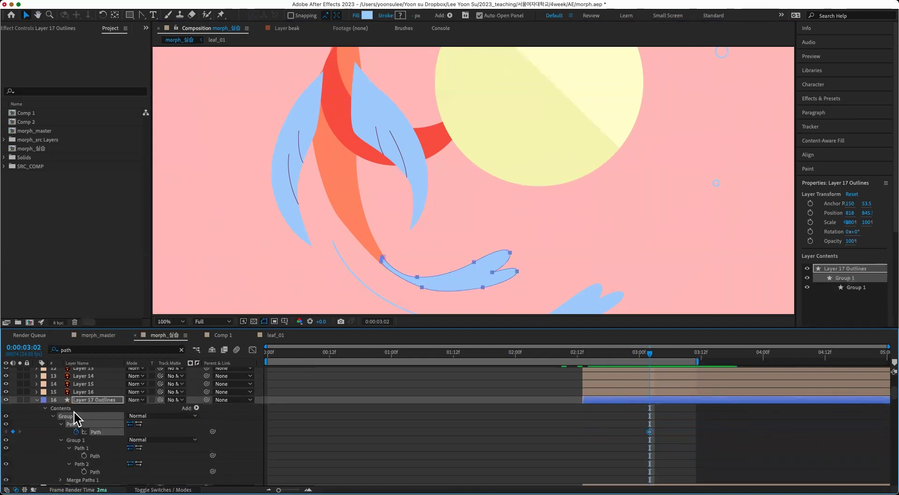
- Hide Layer 17 Outlines, and add a Path keyframe at 0:00:02:06 to the red crescent's first path in Layer 58 Outlines
left_click(6, 399)
scroll(645, 416, "down", 10)
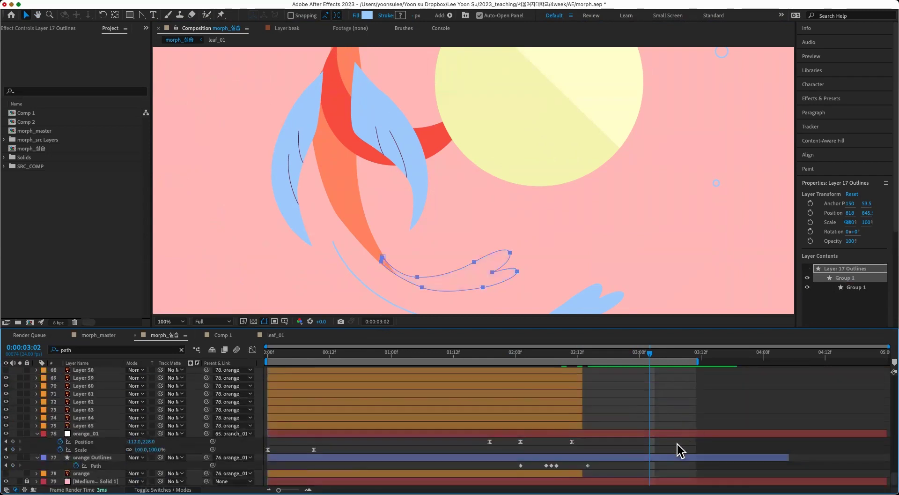
left_click(101, 431)
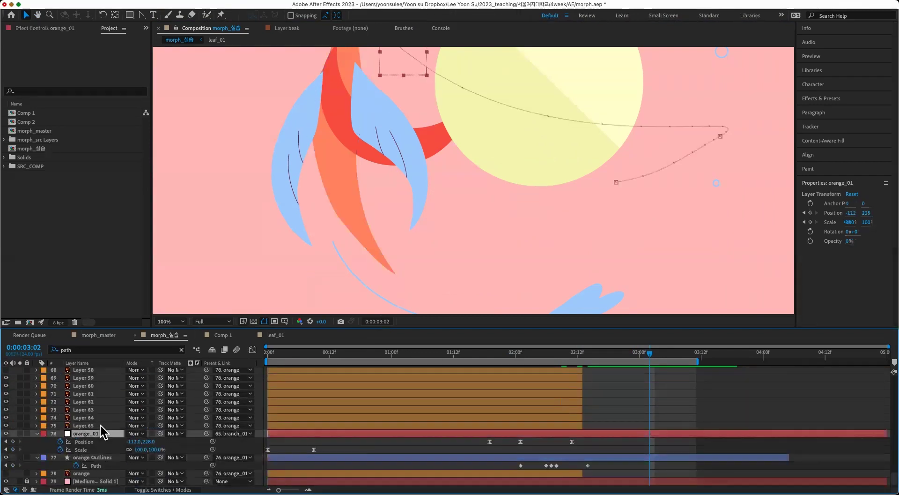
scroll(100, 435, "up", 5)
left_click(100, 442)
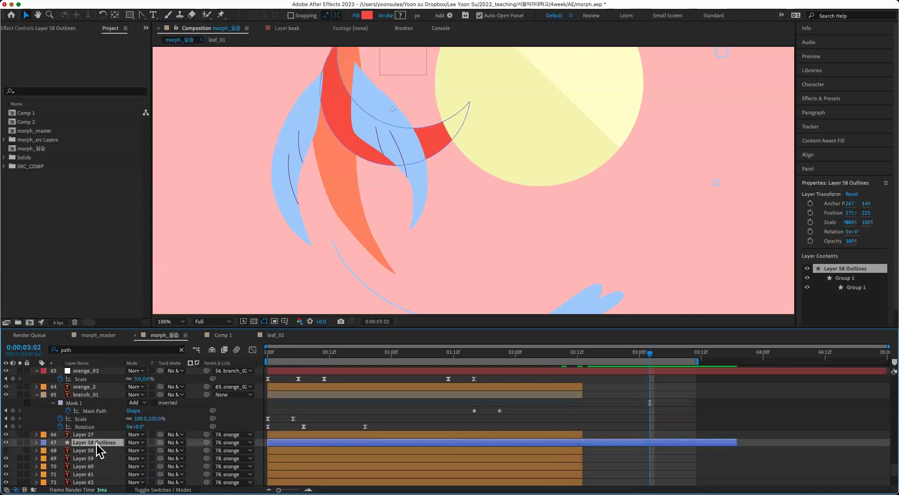
left_click(36, 442)
left_click(45, 450)
left_click(53, 459)
scroll(70, 473, "down", 1)
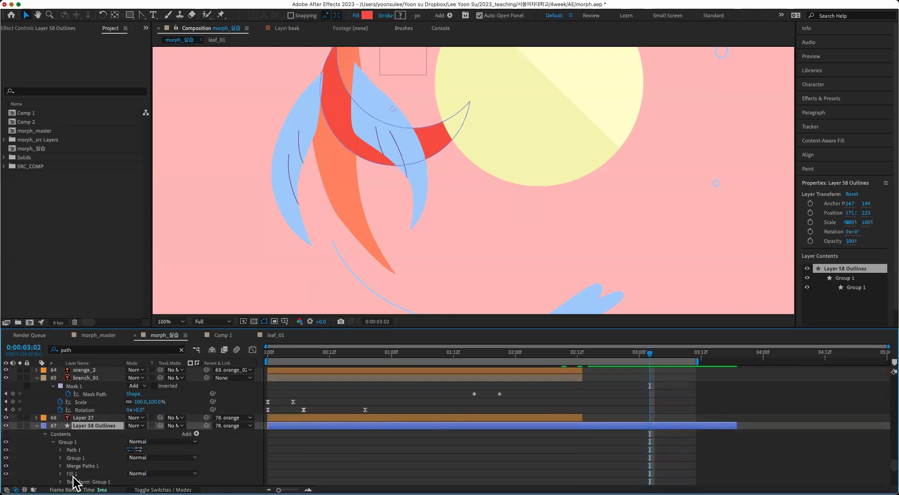
left_click(61, 450)
left_click(73, 450)
left_click_drag(649, 457, 593, 457)
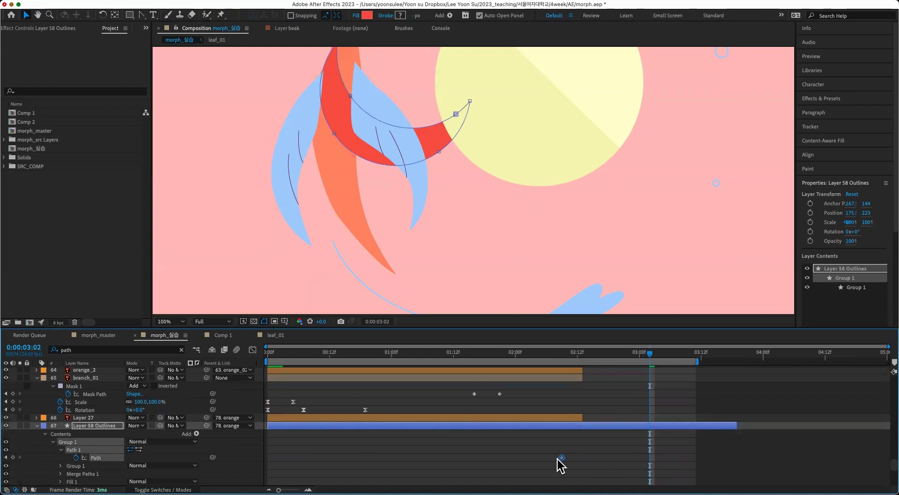
- At 0:00:02:15, paste the forked tail path into Layer 58 Outlines' Path and move the shape to the orange body's lower tip
scroll(657, 407, "down", 5)
left_click(593, 355)
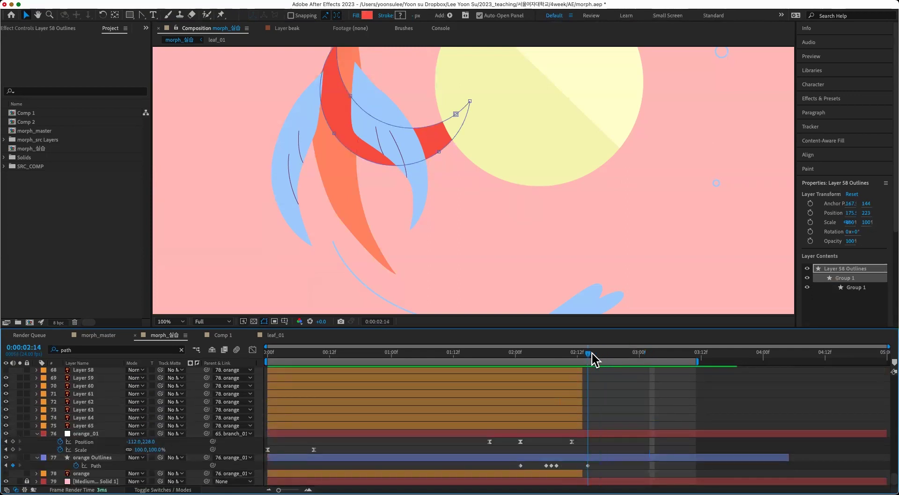
scroll(669, 398, "up", 5)
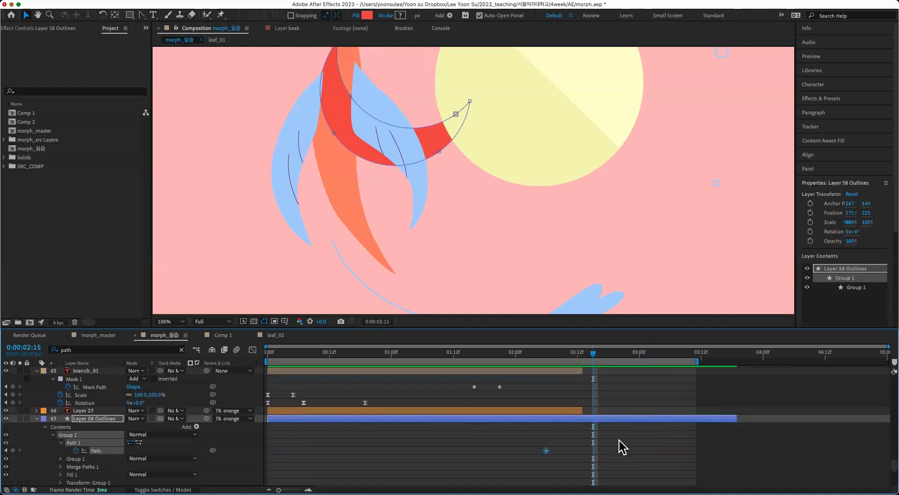
key("super+v")
key("comma")
key("comma")
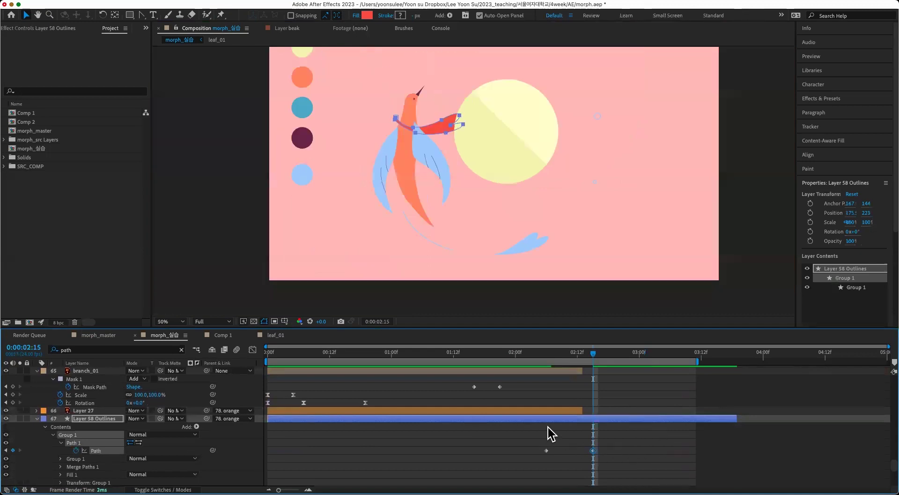
left_click_drag(454, 124, 494, 235)
- At 0:00:02:12, move the in-between red shape toward the body's lower tip and adjust its points for a new Path keyframe
mouse_move(589, 361)
left_mouse_down()
mouse_move(548, 361)
mouse_move(593, 361)
mouse_move(575, 363)
left_mouse_up()
key(".")
left_click_drag(477, 252, 417, 169)
double_click(390, 204)
key("period")
left_click_drag(322, 151, 352, 171)
left_click_drag(308, 233, 301, 249)
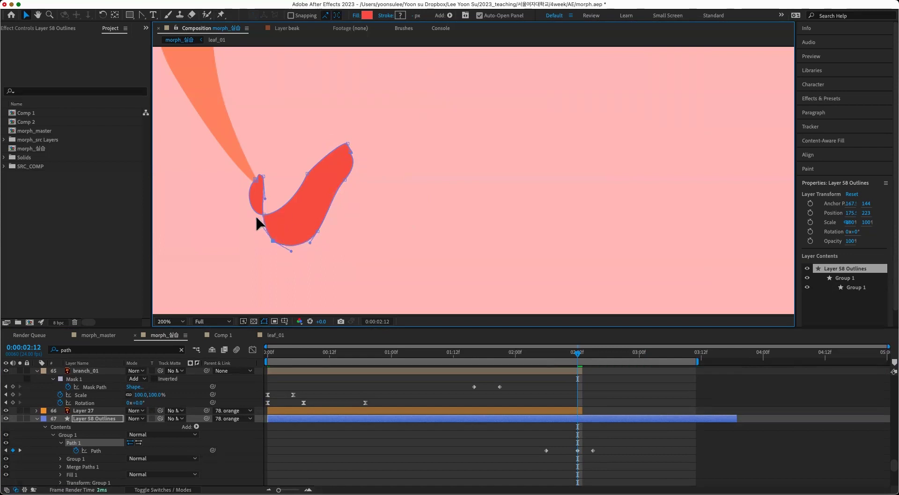
- At 0:00:02:09, reshape the red crescent's upper point and inner curve into a smoother hook for another Path keyframe
left_click_drag(576, 355, 561, 355)
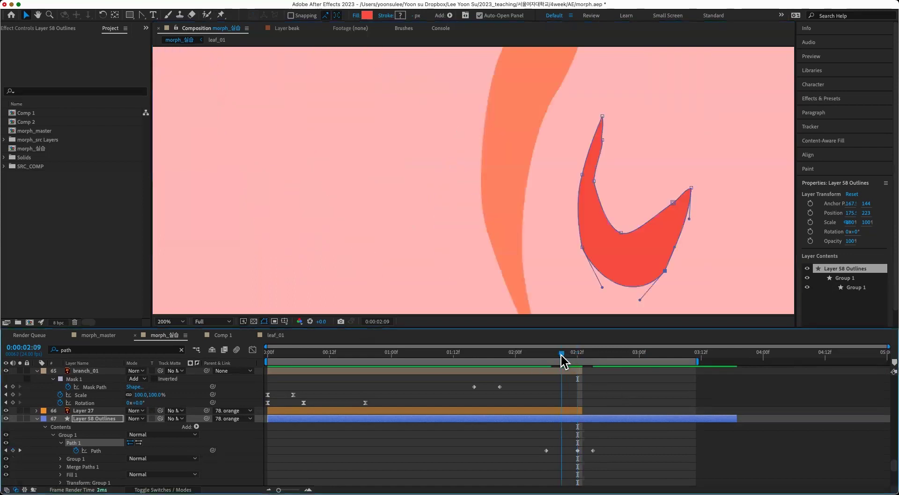
left_click_drag(641, 236, 488, 228)
left_click(450, 132)
left_click_drag(447, 126, 456, 124)
left_click_drag(443, 161, 437, 225)
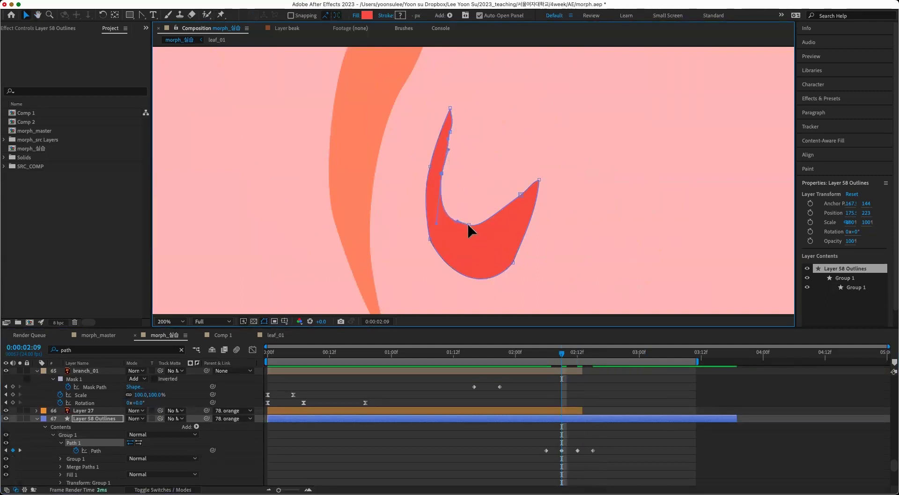
left_click(513, 263)
- Shift the 0:00:02:09 Path keyframe to 0:00:02:10 and refine the red crescent at that frame
left_click_drag(562, 450, 567, 450)
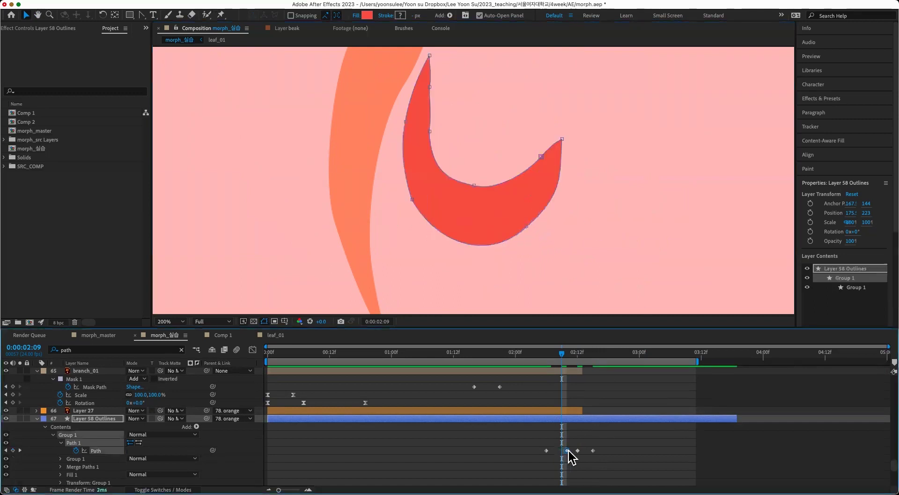
mouse_move(567, 347)
left_mouse_down()
mouse_move(535, 355)
mouse_move(563, 353)
mouse_move(558, 334)
left_mouse_up()
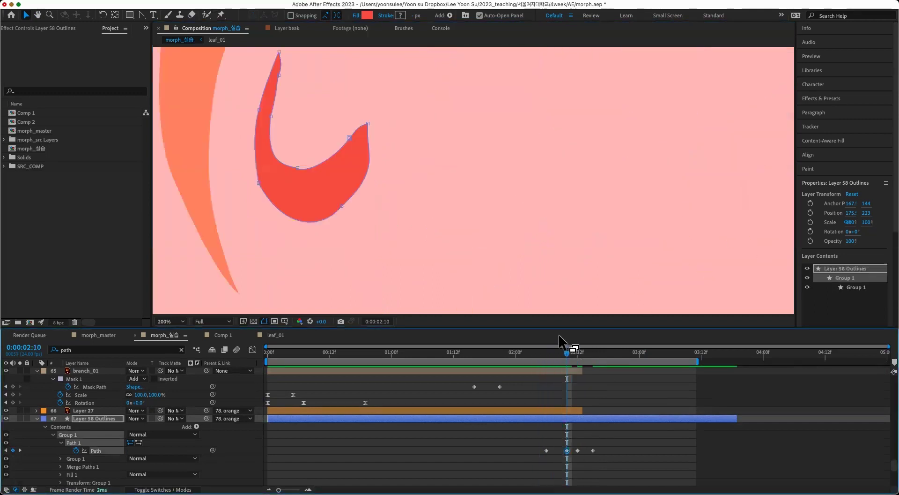
left_click_drag(374, 206, 397, 281)
double_click(422, 224)
left_click_drag(409, 281, 423, 263)
- At 0:00:02:15, reposition and slightly rotate the red forked tail so its thin end meets the orange body's lower tip
left_click_drag(571, 360, 591, 360)
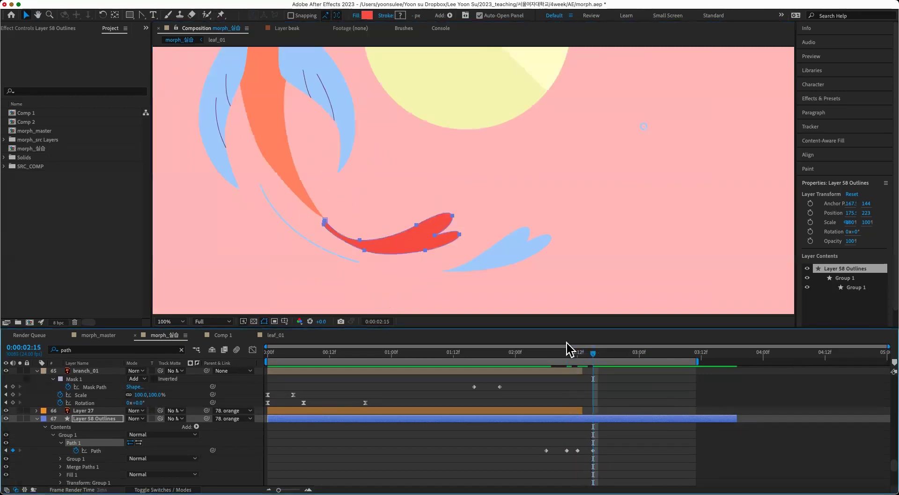
left_click(363, 240)
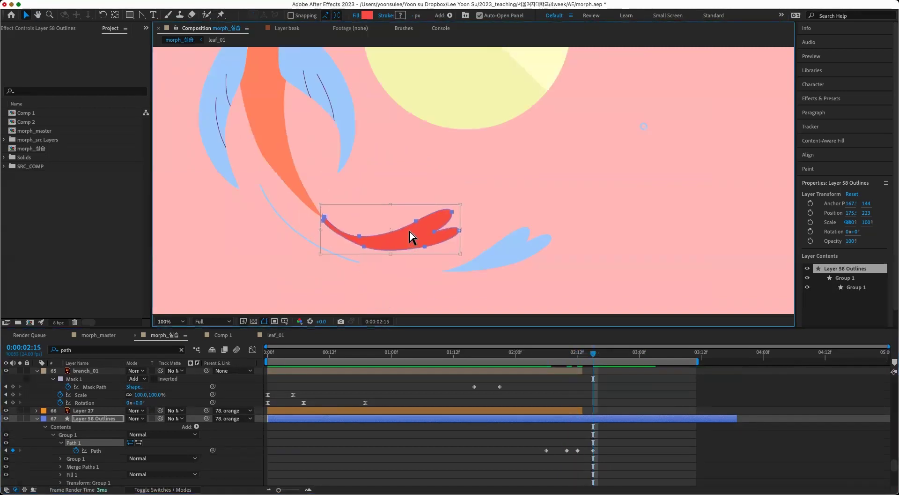
key("period")
scroll(409, 231, "down", 5)
scroll(410, 232, "left", 5)
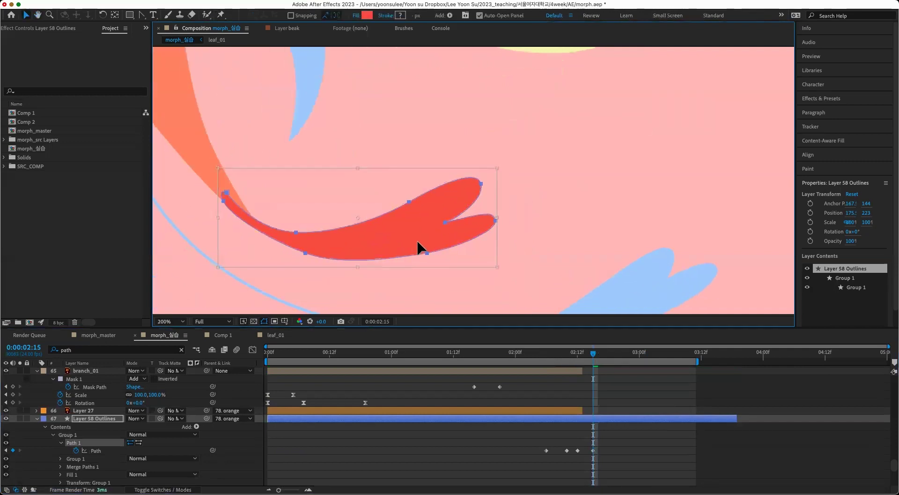
left_click_drag(426, 244, 424, 246)
left_click_drag(524, 284, 521, 281)
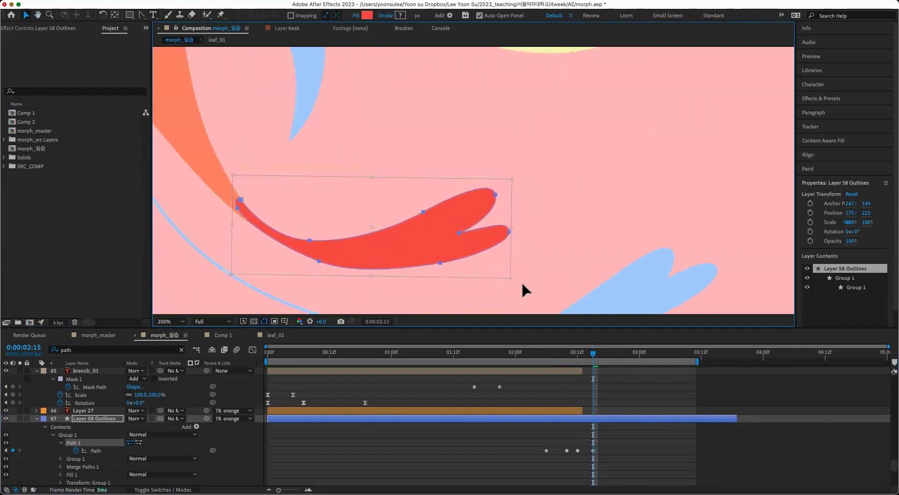
- At 0:00:02:12, pull the red shape's thin end onto the body's tip and stretch its wide end outward away from the body
left_click_drag(586, 353, 575, 357)
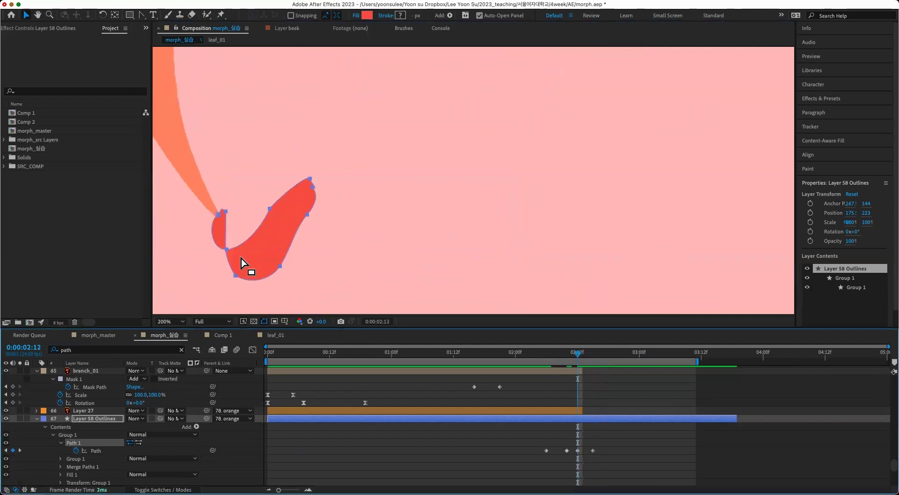
mouse_move(223, 212)
left_mouse_down()
mouse_move(205, 190)
mouse_move(214, 209)
left_mouse_up()
left_click_drag(227, 248, 240, 227)
left_click_drag(236, 275, 248, 258)
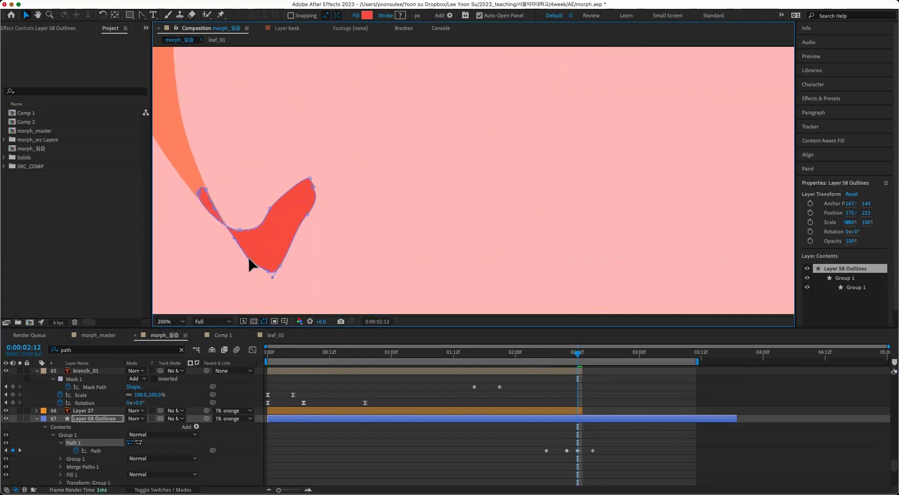
left_click_drag(257, 173, 387, 232)
left_click_drag(308, 214, 361, 230)
left_click_drag(309, 258, 267, 267)
left_click_drag(233, 232, 228, 231)
- Smooth the 0:00:02:12 red tail shape by adjusting the points and handles along its underside, rounded end and inner curve
left_click(283, 263)
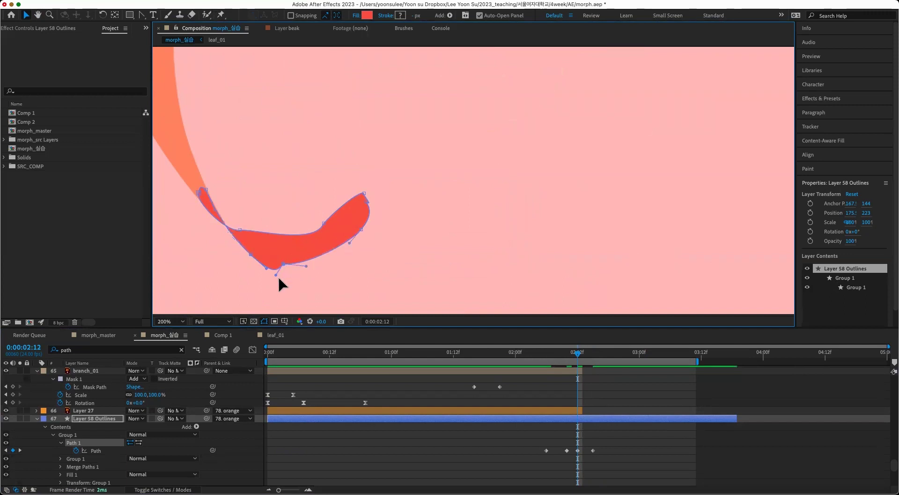
mouse_move(308, 261)
left_mouse_down()
mouse_move(268, 260)
mouse_move(313, 256)
left_mouse_up()
left_click_drag(362, 229, 365, 242)
left_click_drag(372, 210, 368, 189)
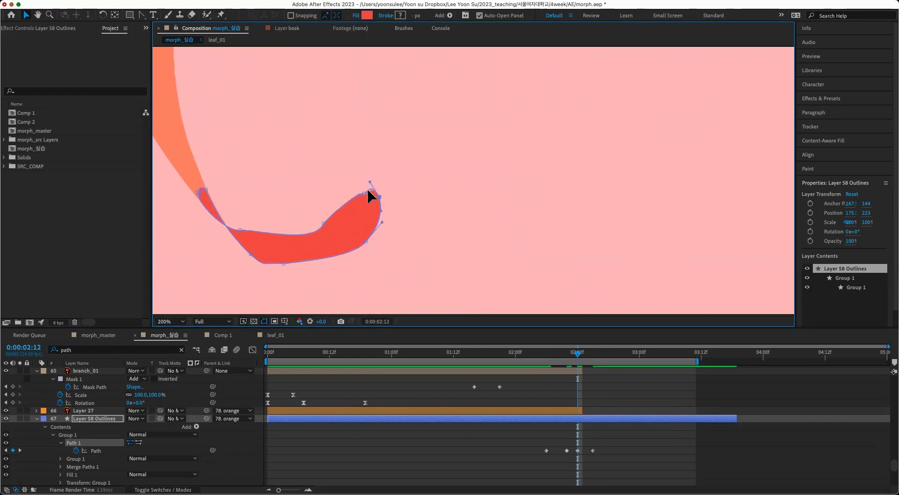
left_click(323, 223)
left_click_drag(331, 216, 341, 209)
left_click_drag(312, 248, 266, 237)
left_click(264, 268)
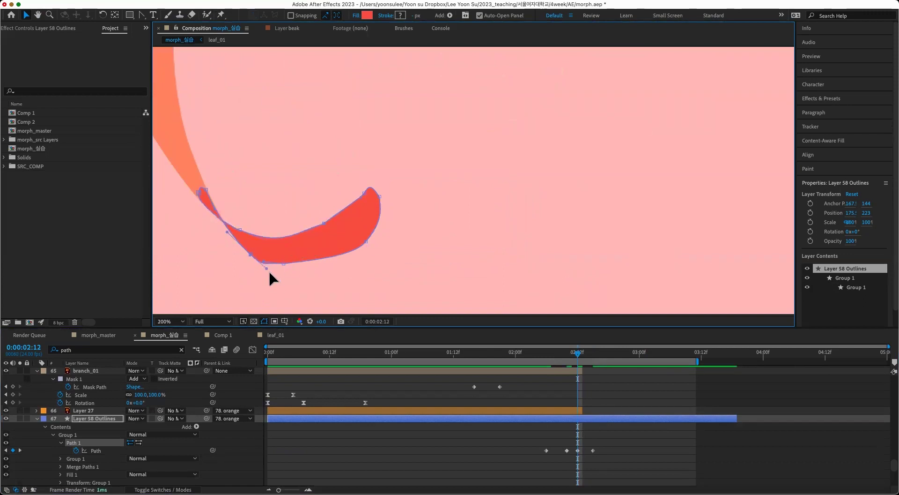
left_click_drag(227, 232, 222, 233)
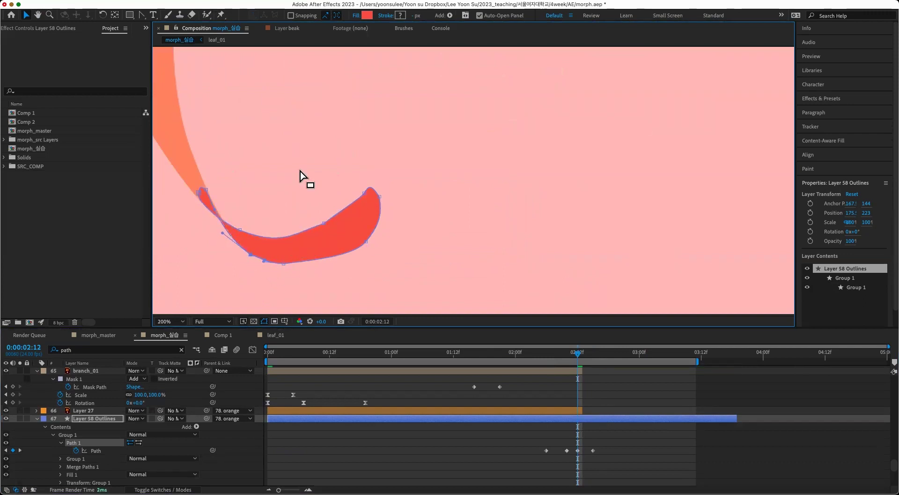
- Deselect the tail layer and preview the animation with the whole composition in view
left_click(605, 440)
key("comma")
key("comma")
key("comma")
key("comma")
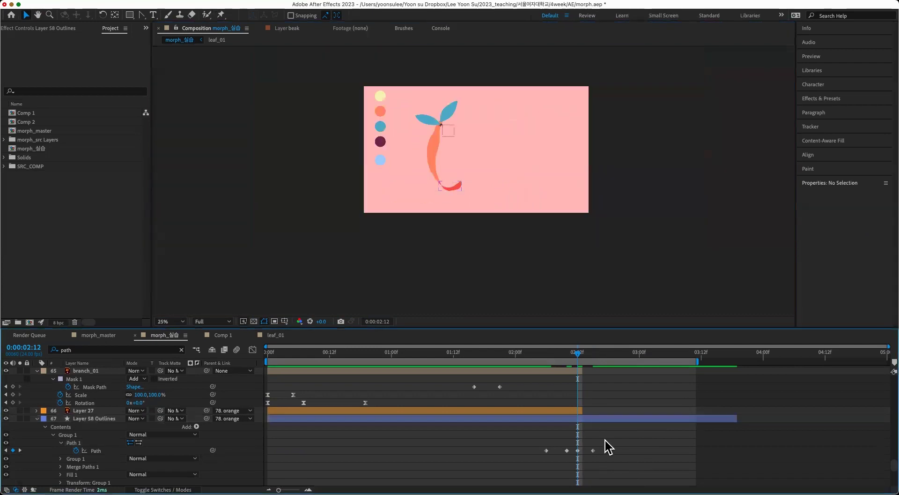
key("space")
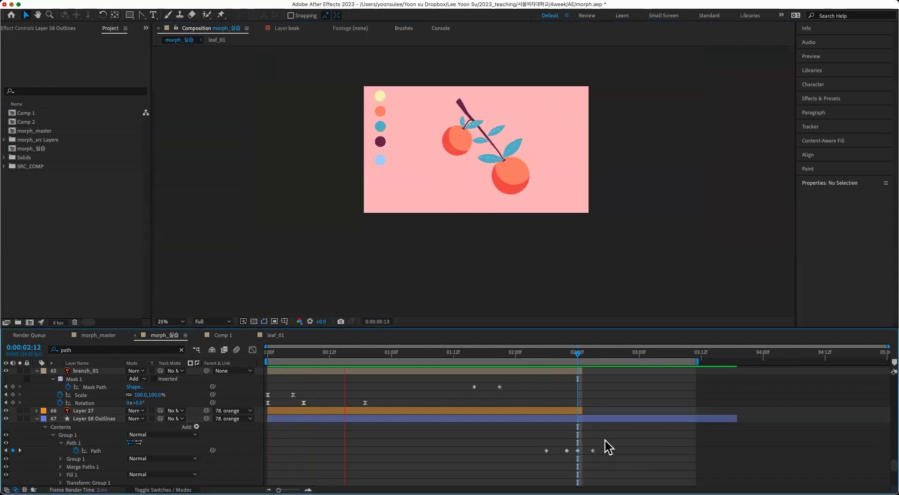
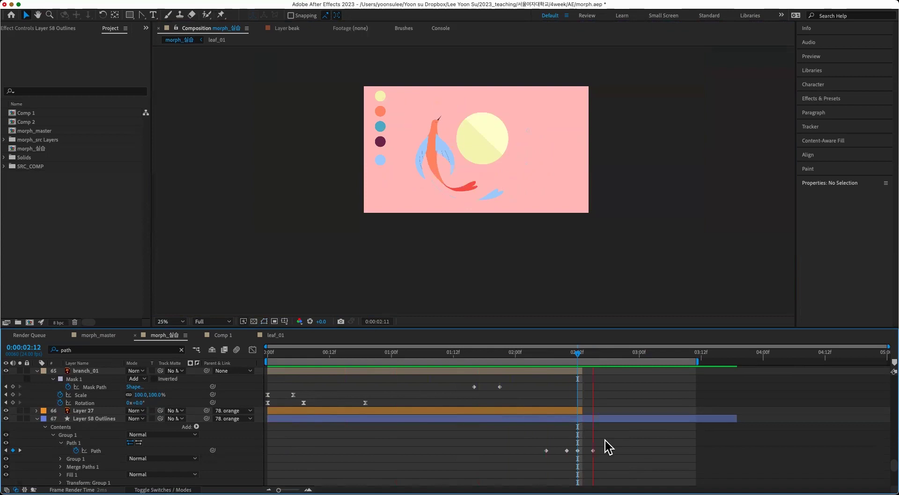
- Retime Layer 58 Outlines' last three Path keyframes to 0:00:02:08, 0:00:02:10 and 0:00:02:13
left_click(580, 352)
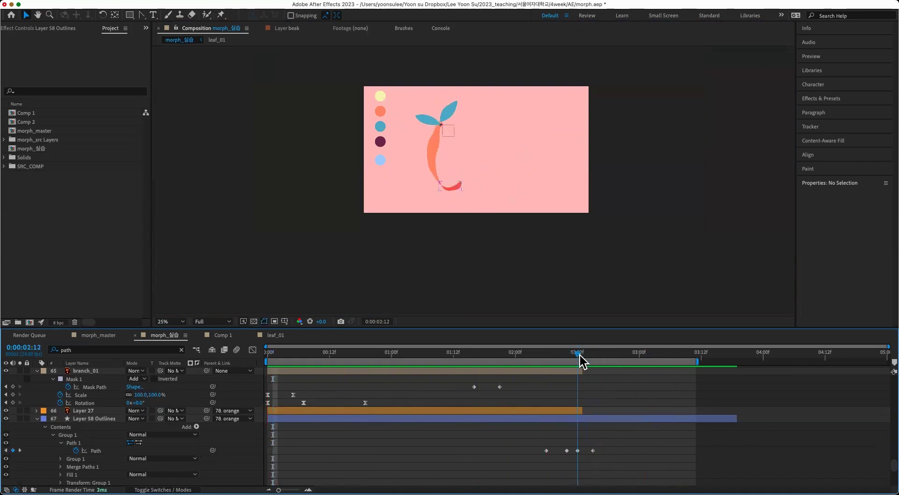
mouse_move(566, 450)
left_mouse_down()
mouse_move(592, 451)
mouse_move(583, 450)
left_mouse_up()
left_click(591, 453)
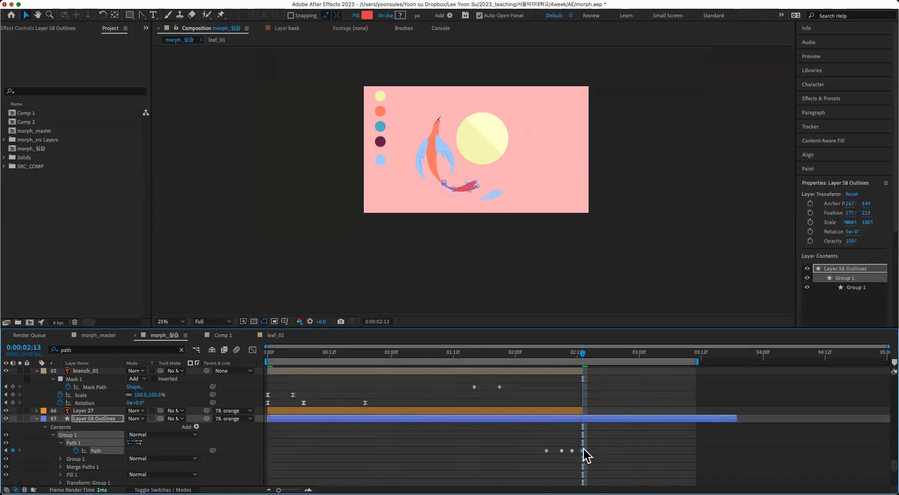
left_click(572, 451)
left_click(571, 451)
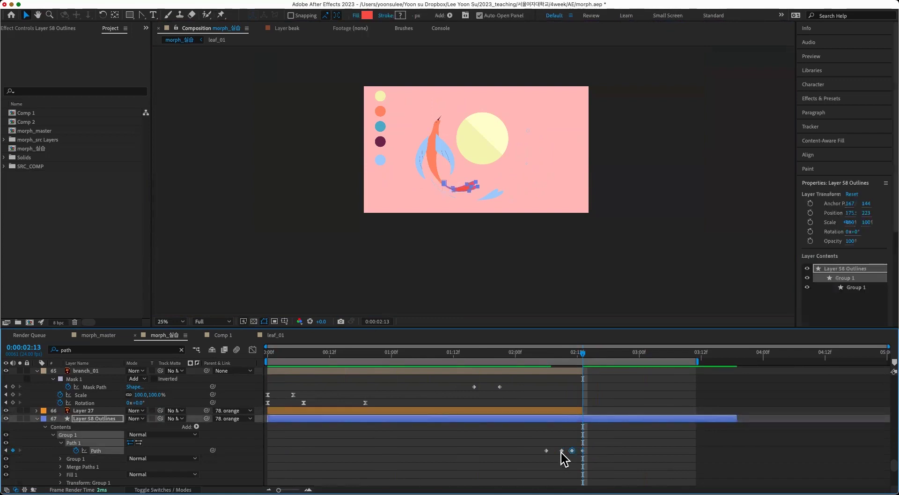
left_click(569, 456)
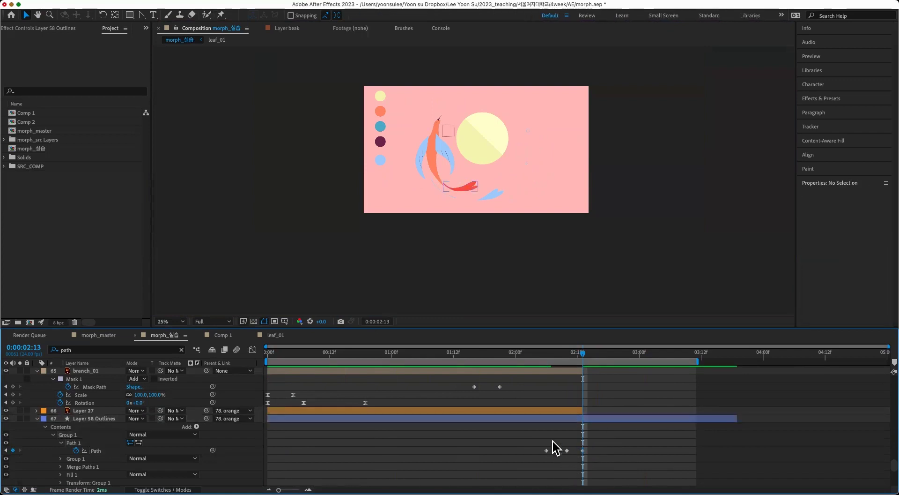
- Preview the retimed tail morph and save the project
key("space")
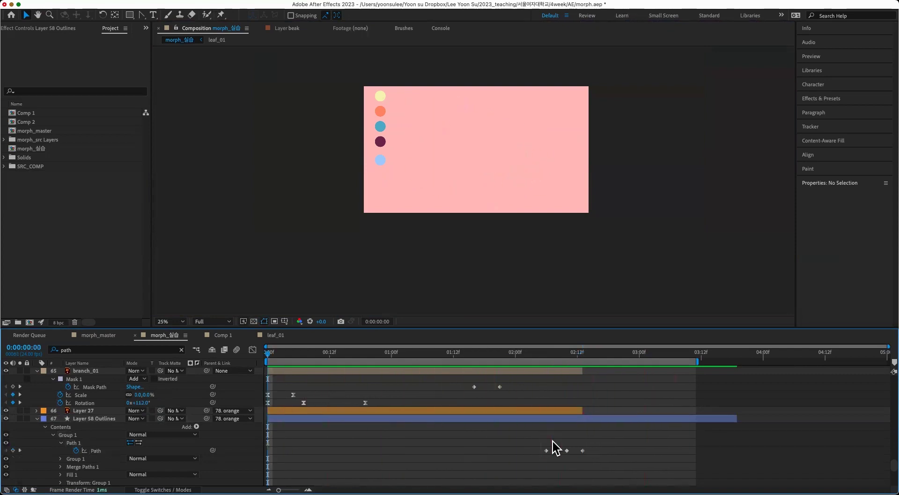
left_click(583, 358)
key("super+s")
key("period")
key("space")
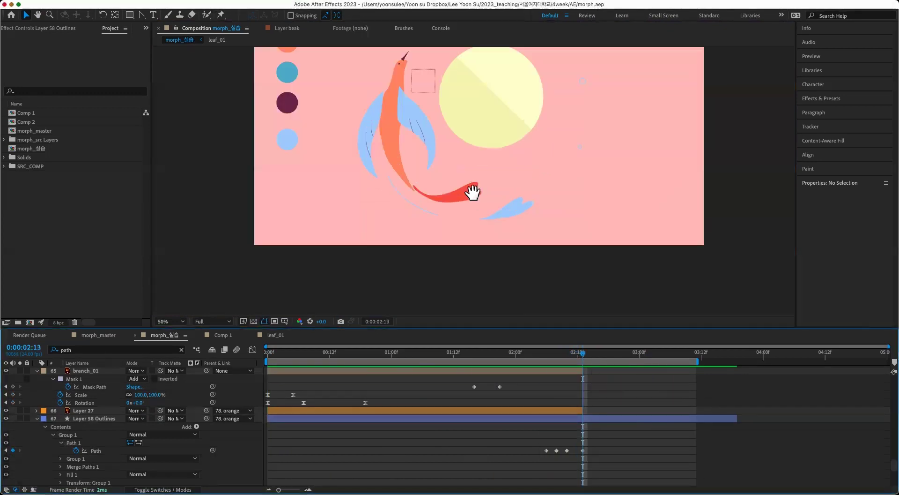
- At 0:00:02:19, create a shape layer from Layer 15, the light blue wing beside the pale yellow circle
left_click_drag(474, 191, 430, 221)
left_click_drag(586, 353, 612, 359)
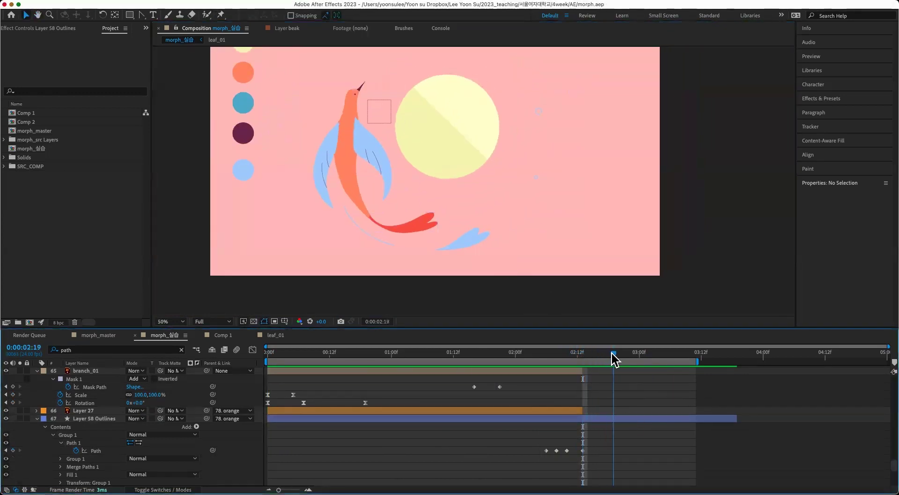
scroll(621, 395, "up", 10)
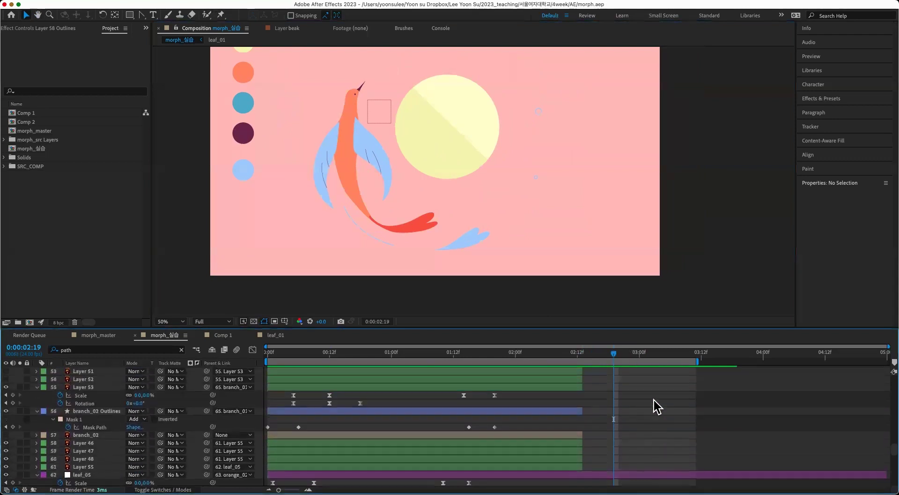
scroll(653, 400, "up", 15)
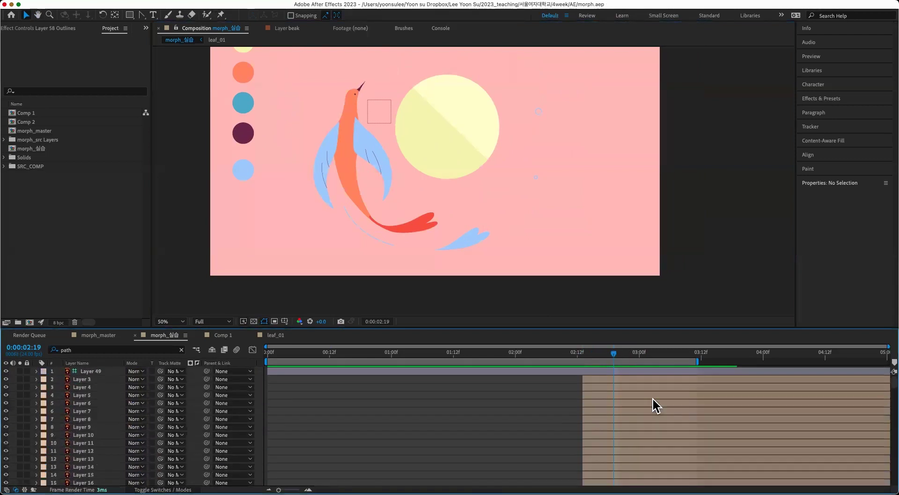
left_click(393, 141)
scroll(672, 445, "down", 3)
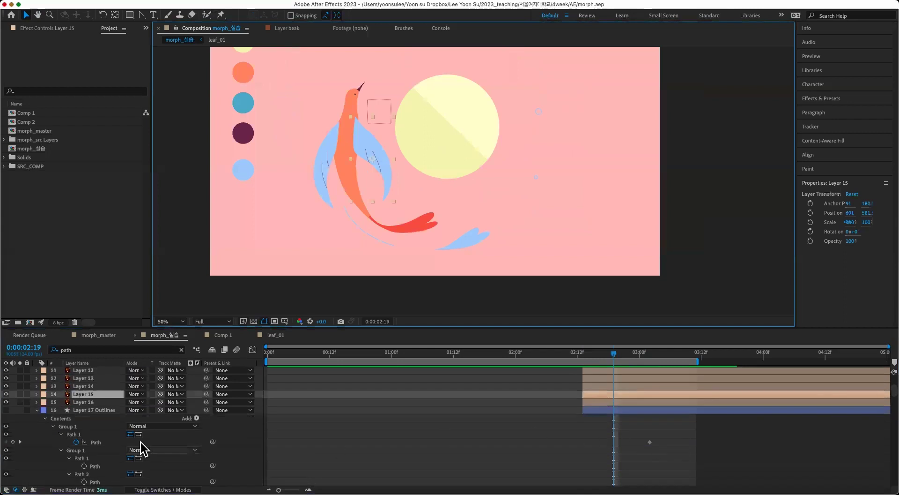
right_click(97, 397)
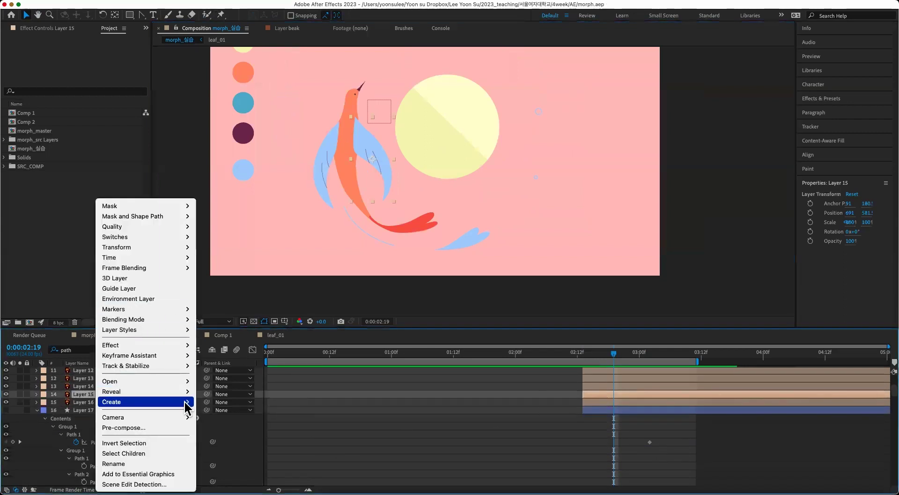
mouse_move(185, 402)
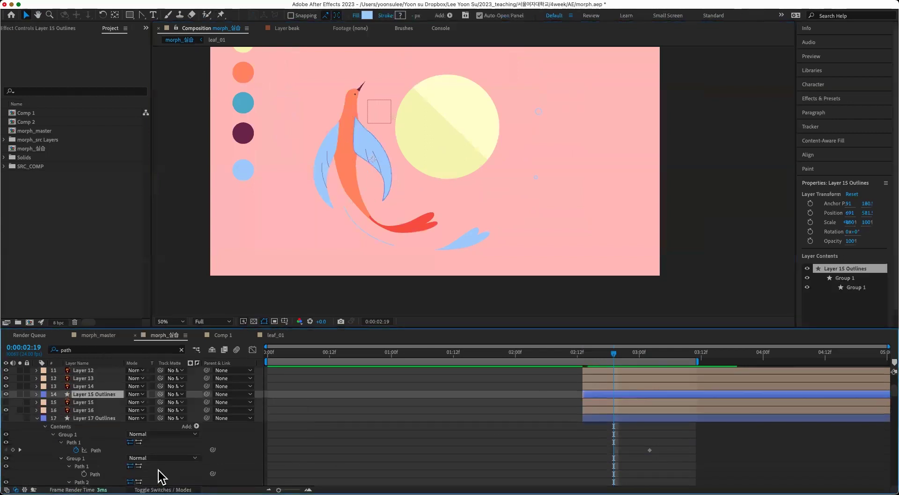
- Set a keyframe at 0:00:02:19 on Layer 15 Outlines' main wing Path and copy it
left_click(84, 348)
key("Return")
left_click(88, 426)
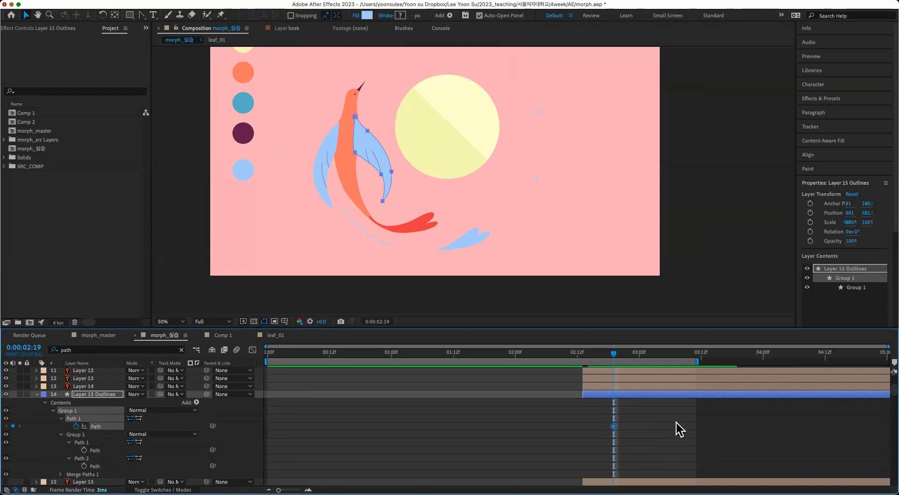
- Find Layer 26, the orange's upright teal leaf, and extend its out point to the end of the timeline
scroll(676, 420, "down", 10)
left_click_drag(614, 354, 544, 368)
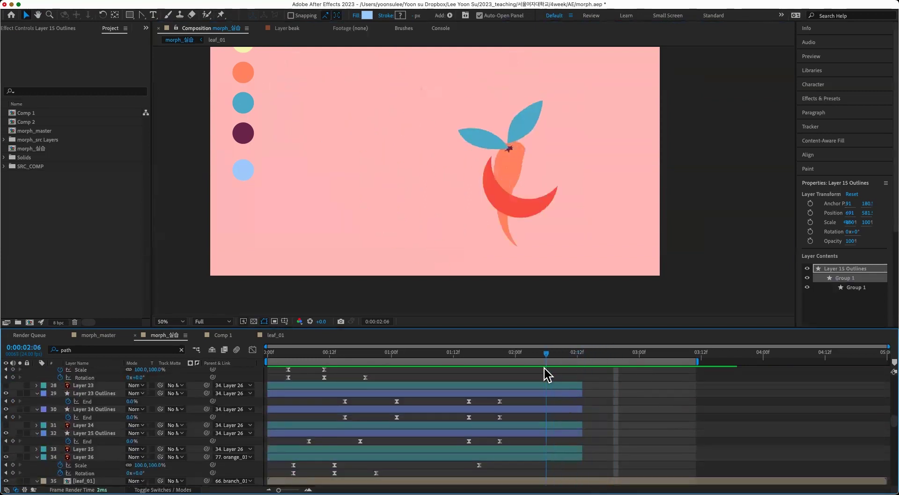
left_click(546, 114)
left_click(538, 120)
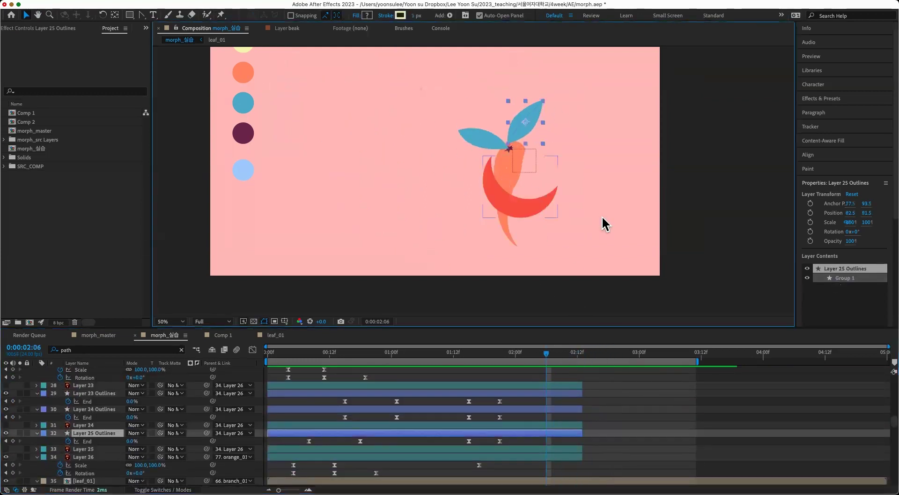
left_click(563, 457)
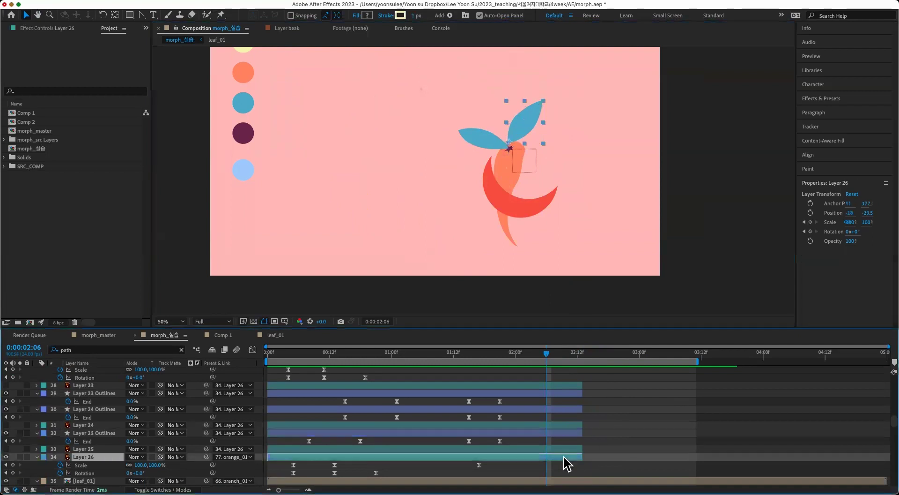
left_click_drag(581, 459, 890, 458)
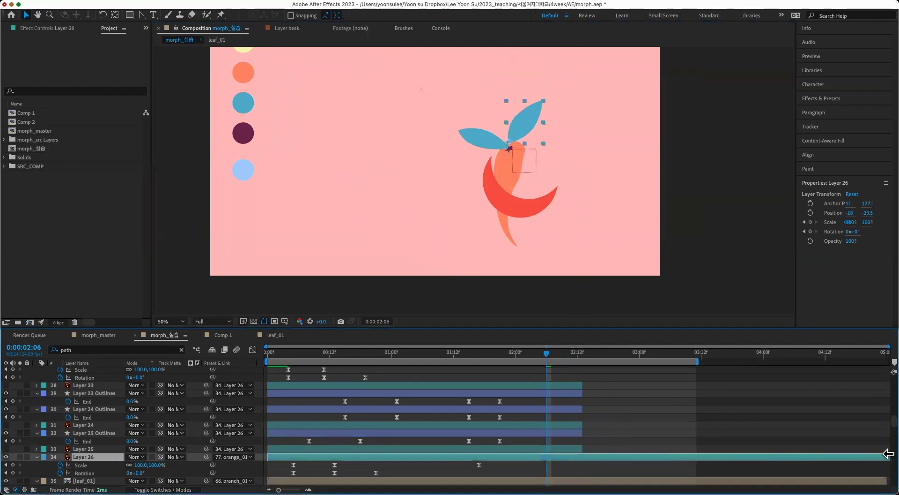
- Create a shape layer from the Layer 26 leaf
right_click(95, 461)
mouse_move(120, 402)
left_click(255, 432)
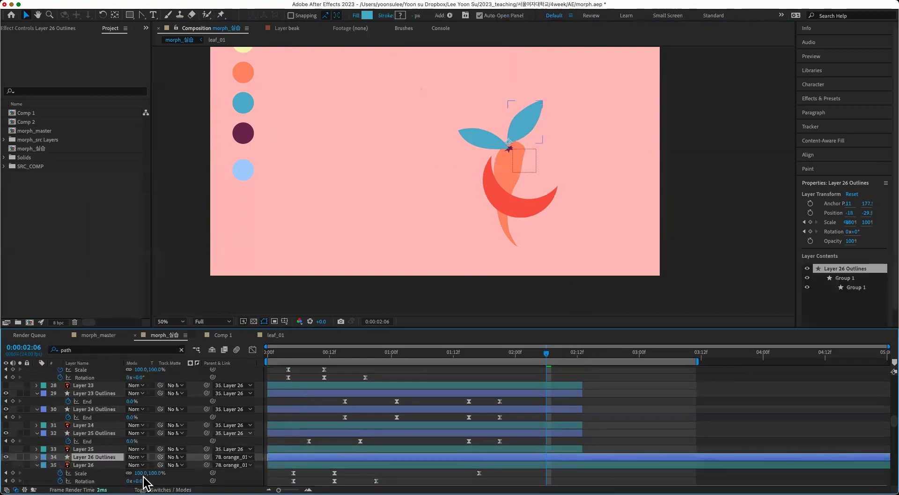
- Expand Layer 26 Outlines down to Path 1 and enable keyframing on its Path
left_click(37, 456)
left_click(45, 465)
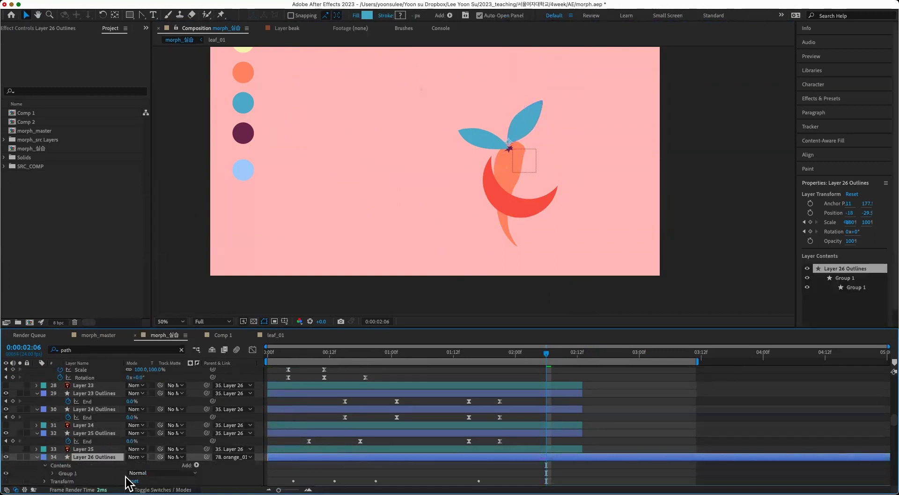
left_click(52, 473)
scroll(264, 440, "down", 5)
left_click_drag(519, 354, 525, 377)
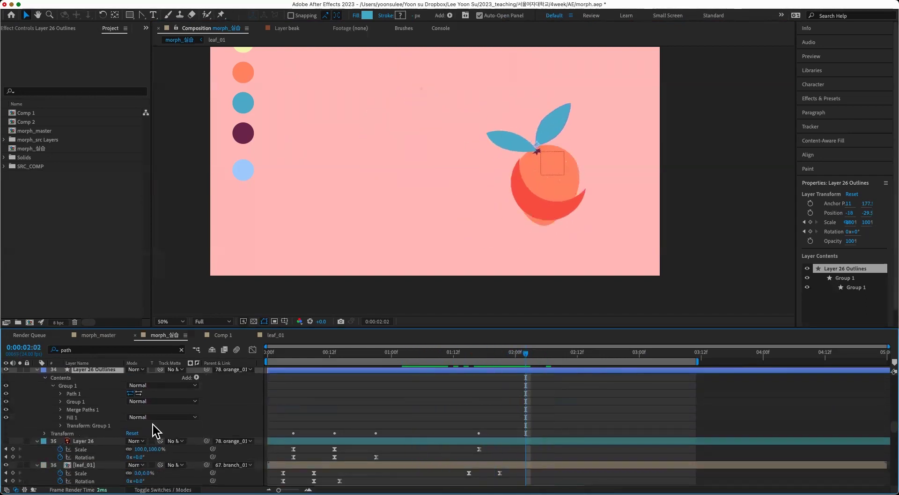
scroll(156, 430, "up", 3)
left_click(60, 426)
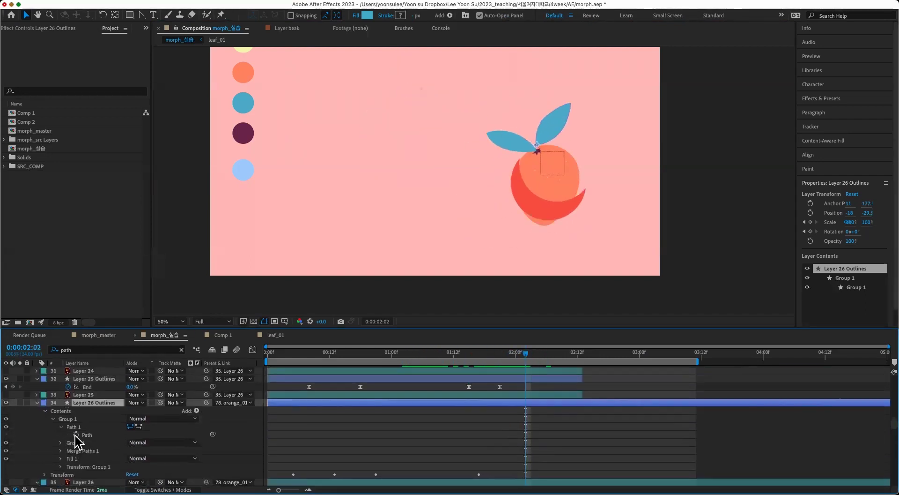
left_click(76, 434)
- Align Layer 26 Outlines' first Path keyframe with the start of the orange Outlines' morph at 0:00:02:01
left_click(505, 360)
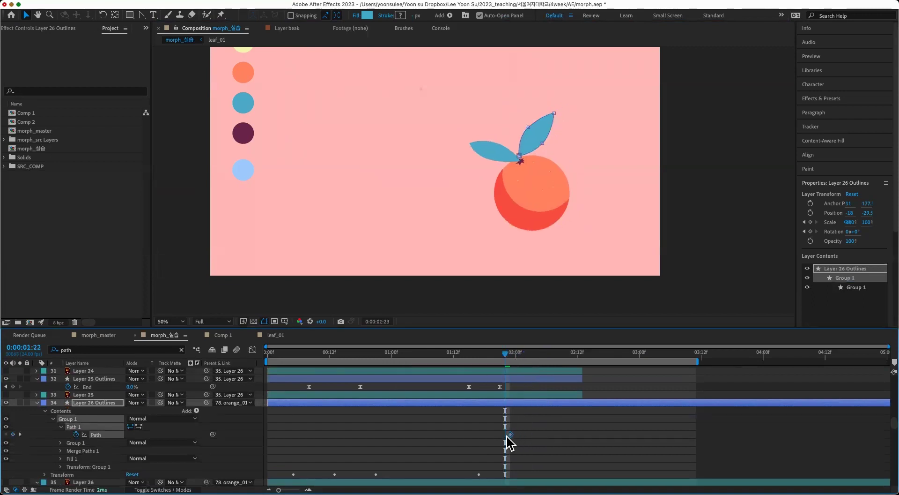
scroll(588, 418, "down", 15)
scroll(641, 412, "down", 8)
left_click(518, 350)
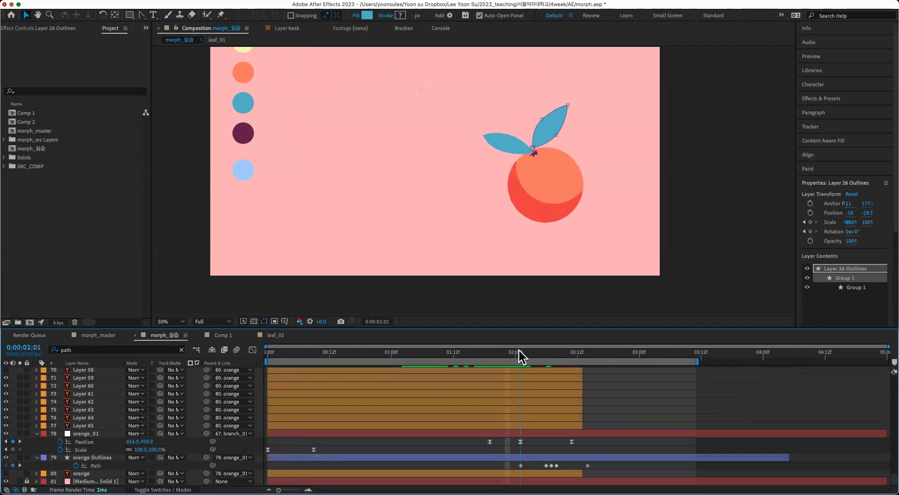
scroll(584, 397, "up", 10)
scroll(591, 397, "down", 5)
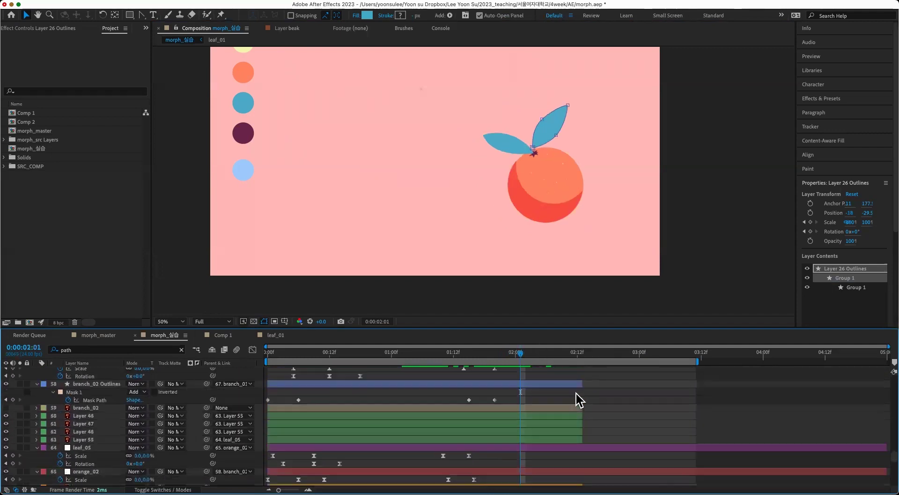
scroll(576, 393, "up", 12)
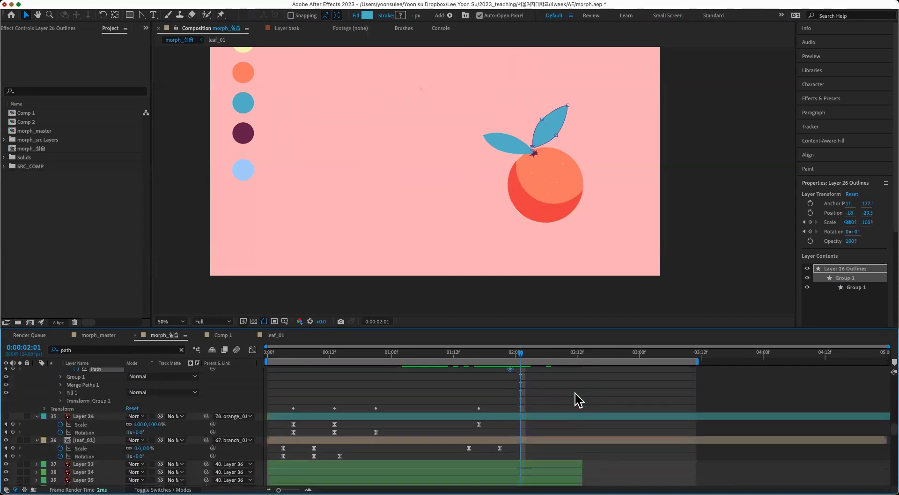
scroll(553, 396, "up", 3)
left_click_drag(512, 433, 519, 434)
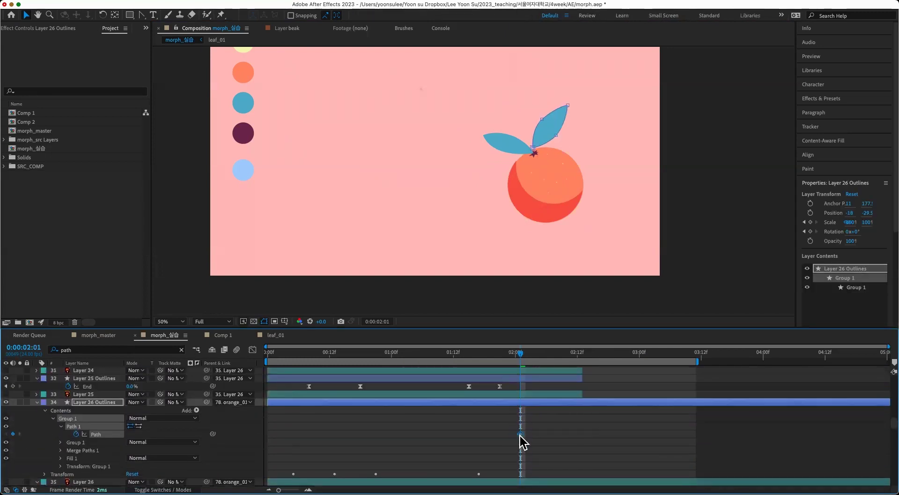
- Paste the copied wing path into Layer 26 Outlines' Path and place the shape over the bird's matching wing at 0:00:02:18
mouse_move(543, 352)
left_mouse_down()
mouse_move(561, 353)
mouse_move(519, 376)
mouse_move(612, 372)
mouse_move(575, 381)
mouse_move(608, 378)
left_mouse_up()
key("super+v")
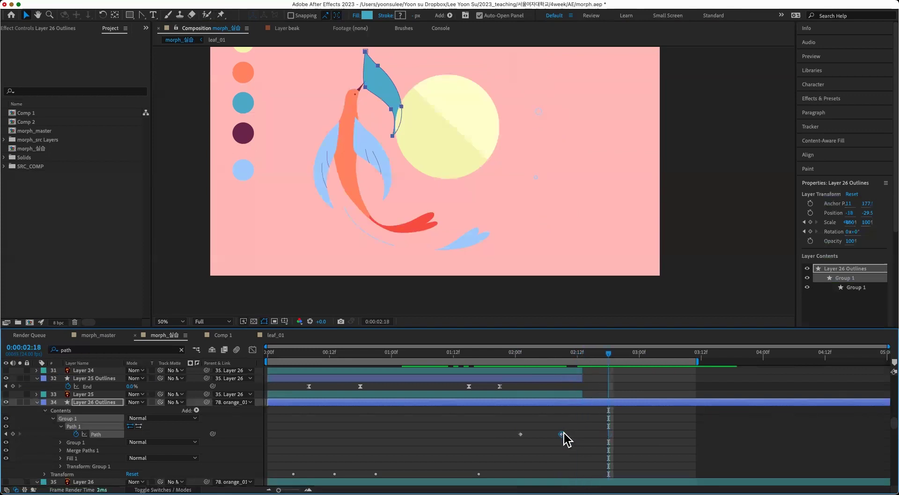
double_click(377, 71)
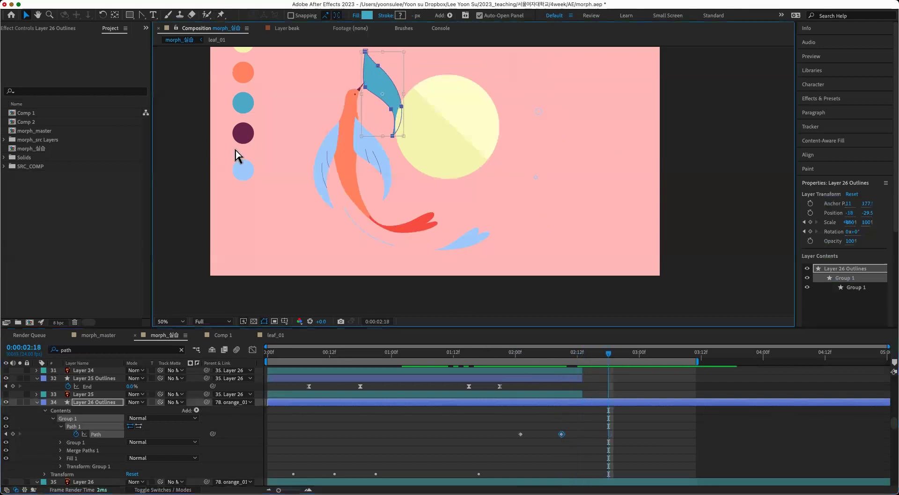
key(".")
left_click_drag(279, 118, 316, 244)
left_click_drag(345, 121, 322, 252)
key("space")
left_click_drag(433, 268, 444, 239)
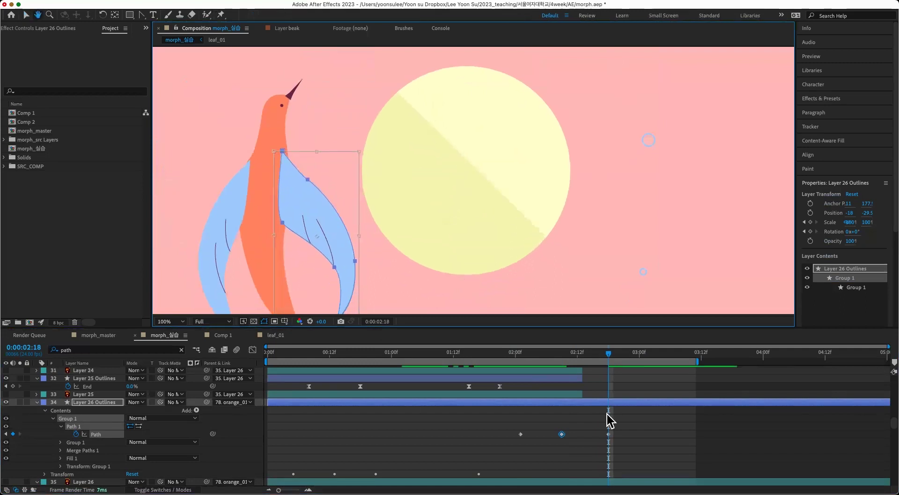
- Add two intermediate Path keyframes to the leaf-to-wing morph, retime them to 0:00:02:05 and 0:00:02:06, and check the shape
left_click(571, 357)
left_click_drag(571, 362, 535, 356)
left_click(13, 433)
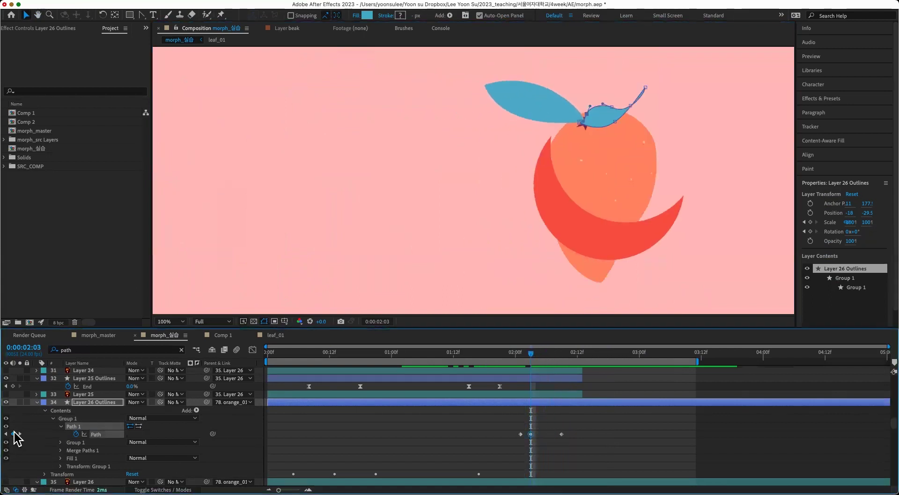
left_click_drag(531, 434, 542, 435)
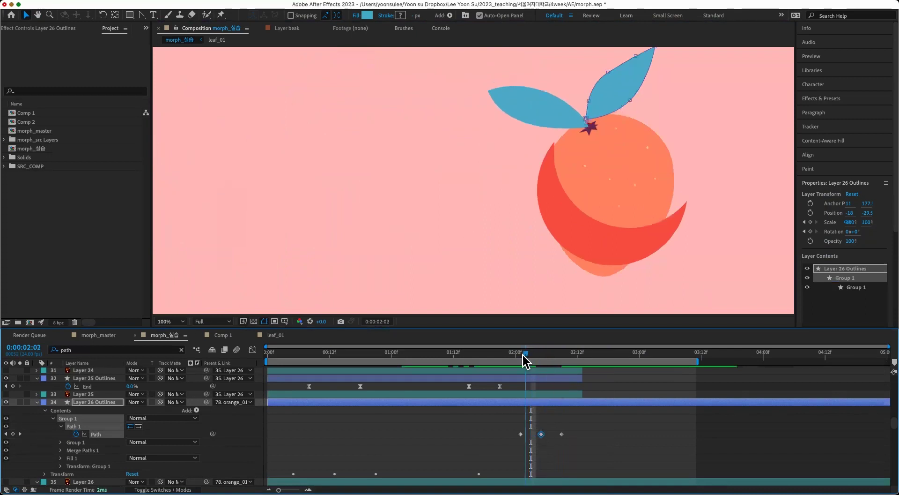
left_click_drag(533, 353, 555, 355)
left_click(13, 433)
left_click_drag(557, 434, 546, 434)
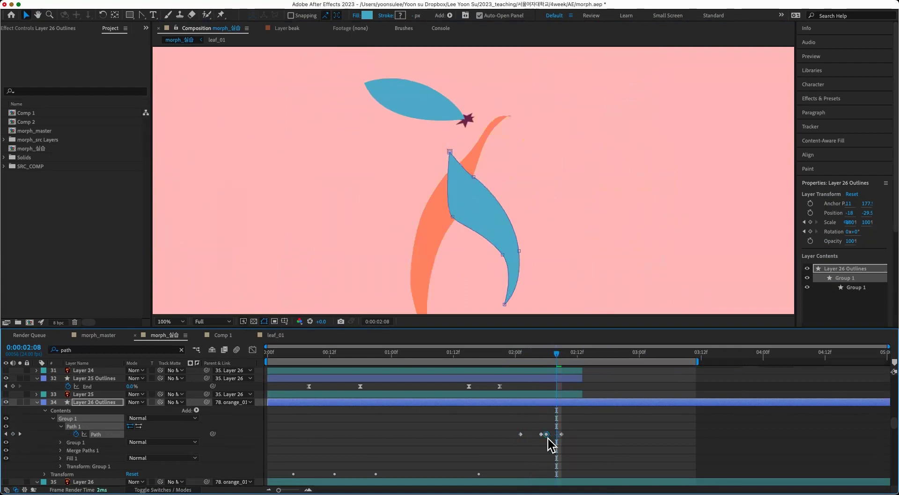
left_click(547, 354)
left_click_drag(545, 354, 544, 353)
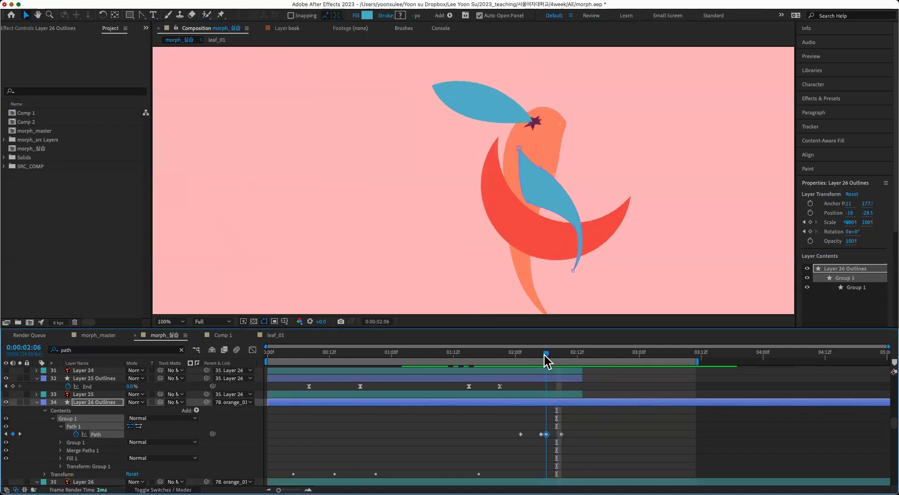
key("comma")
key("comma")
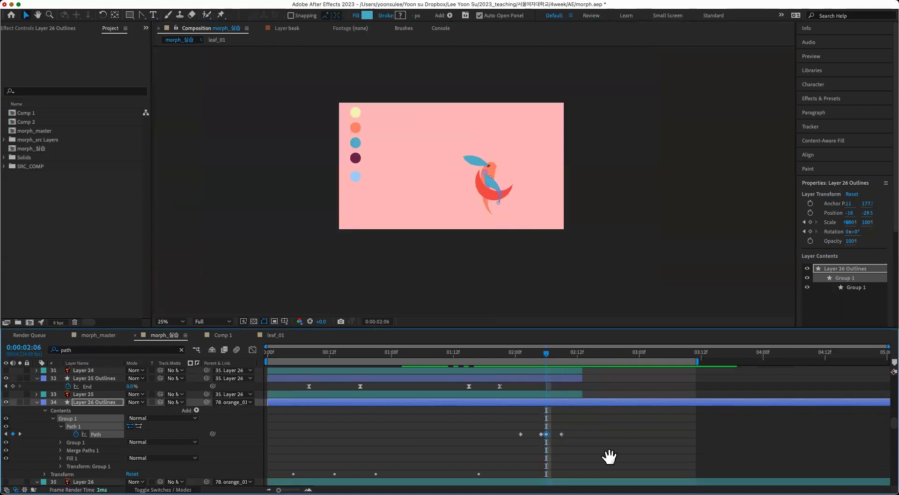
- Examine the layer stack and the Path keyframe timing of the red tail layer around the leaf-to-wing morph at 0:00:02:06
scroll(609, 457, "down", 10)
scroll(573, 480, "up", 15)
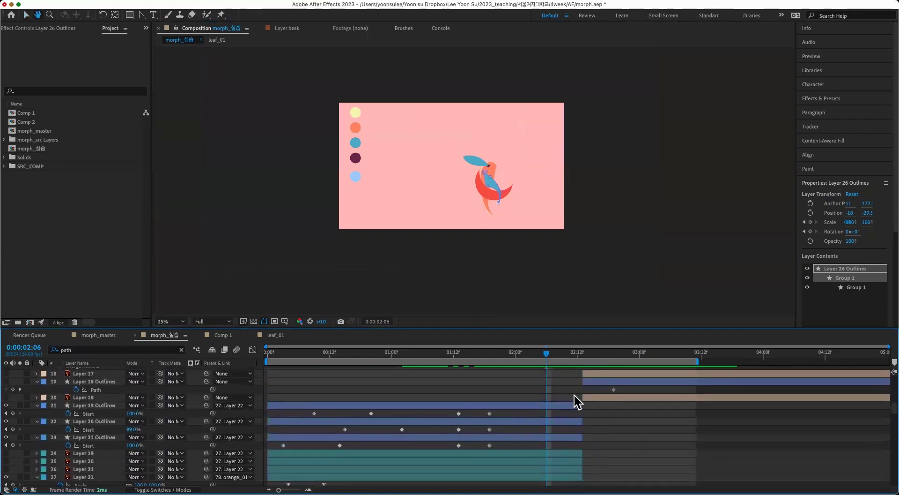
key("v")
left_click(510, 192)
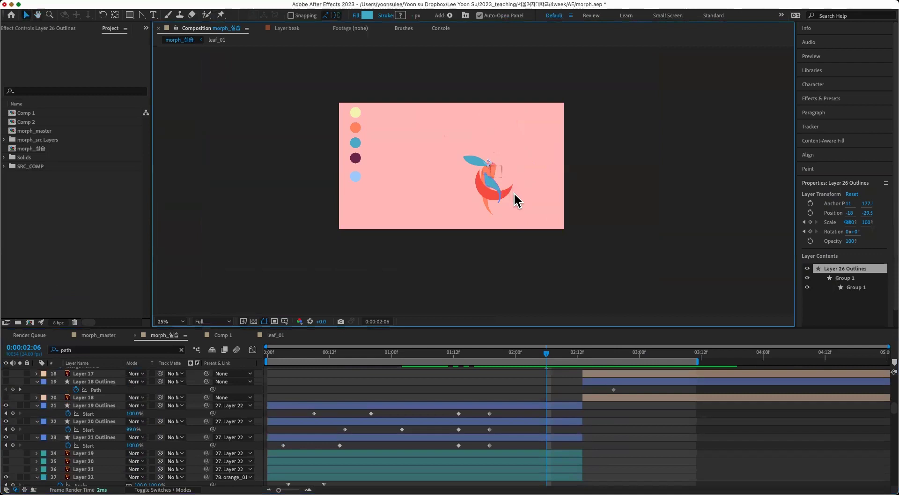
left_click(575, 373)
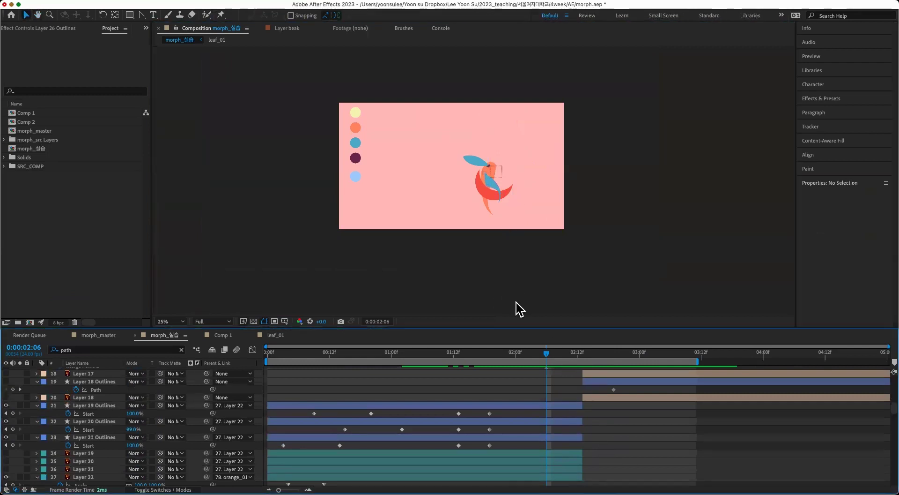
left_click(473, 189)
key("period")
scroll(604, 429, "down", 8)
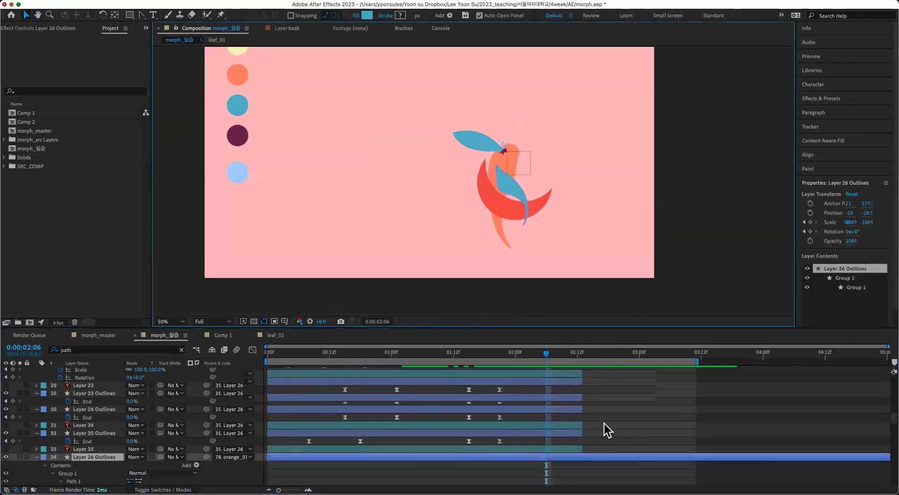
scroll(605, 432, "down", 15)
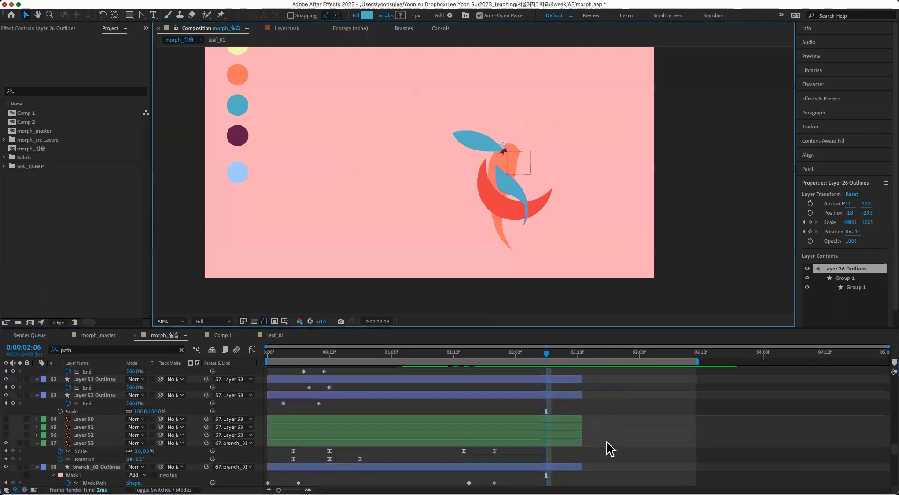
scroll(605, 443, "down", 1)
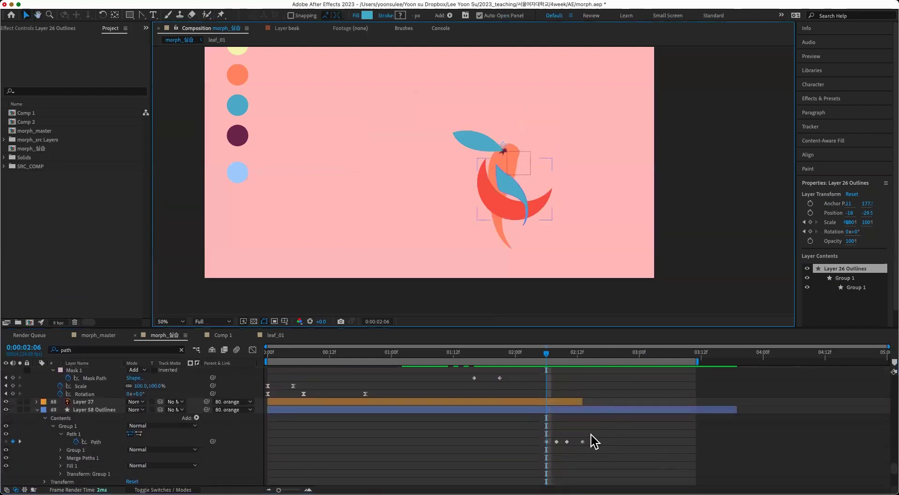
- Compare the path keyframe timing of Layer 58 Outlines and orange Outlines by scrubbing between 0:00:02:06 and 0:00:02:17
left_click_drag(594, 433, 544, 444)
left_click(571, 444)
left_click_drag(610, 431, 582, 442)
left_click(578, 443)
left_click(585, 459)
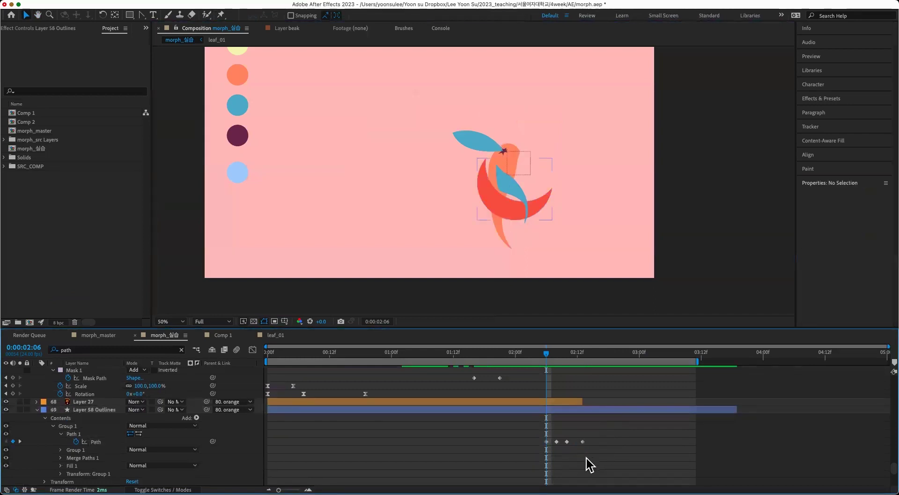
left_click_drag(549, 352, 605, 372)
scroll(619, 407, "down", 5)
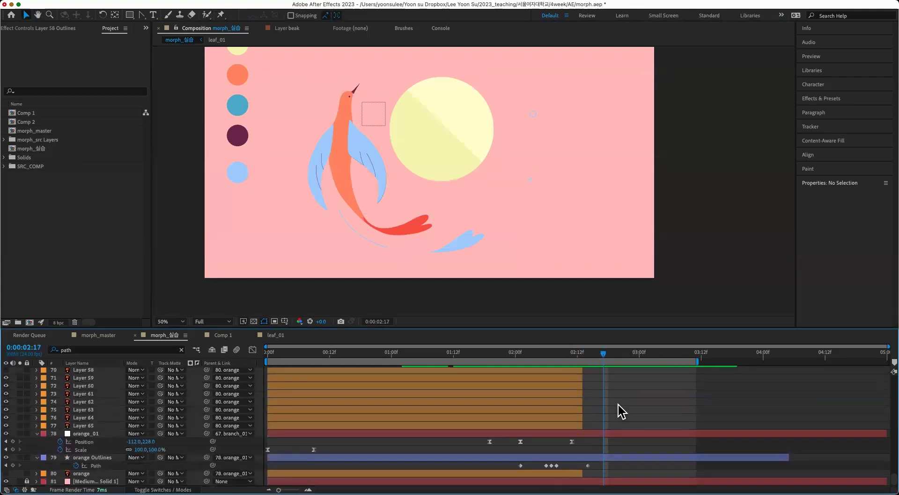
left_click(613, 457)
left_click_drag(589, 356, 558, 371)
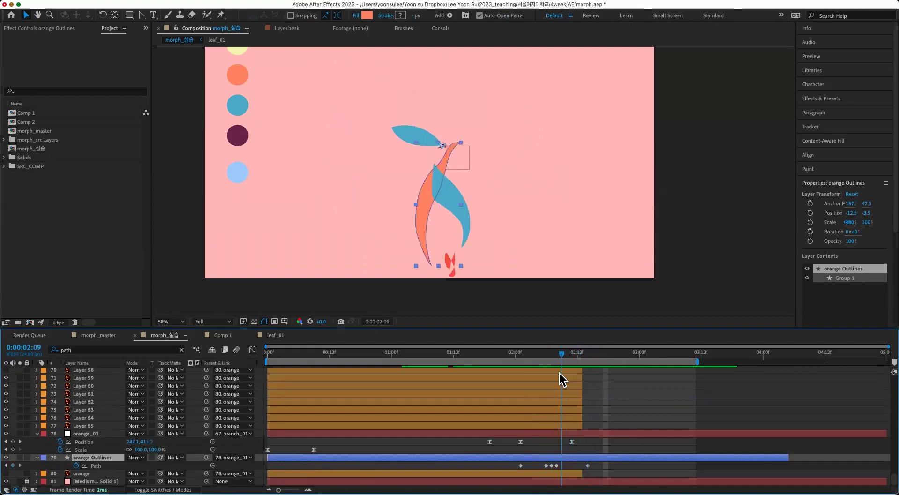
- Review the layer stack at 0:00:02:09 to compare the path keyframes of Layer 58 Outlines, orange Outlines and Layer 26 Outlines
scroll(606, 384, "up", 5)
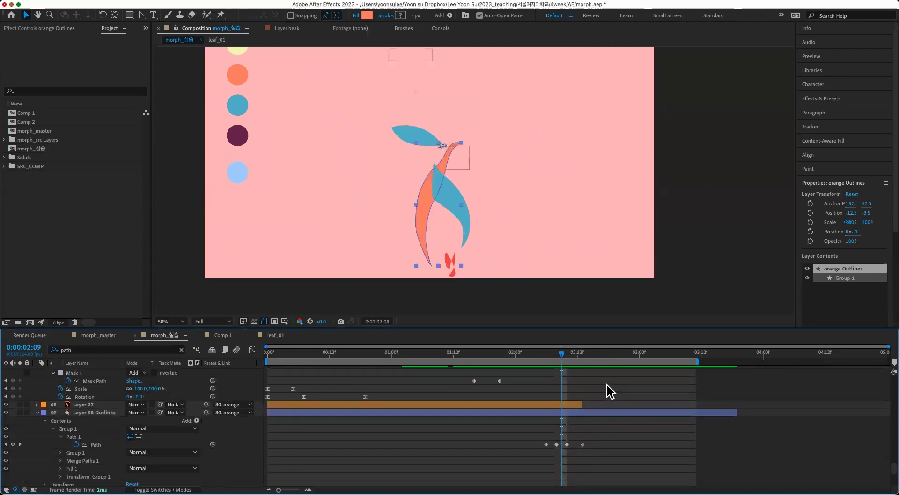
left_click(562, 445)
left_click(576, 408)
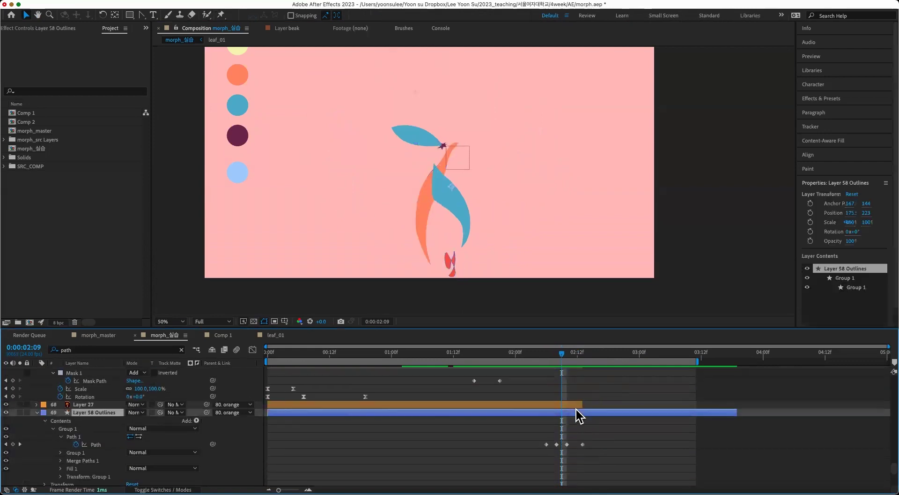
scroll(519, 411, "up", 8)
scroll(608, 411, "down", 10)
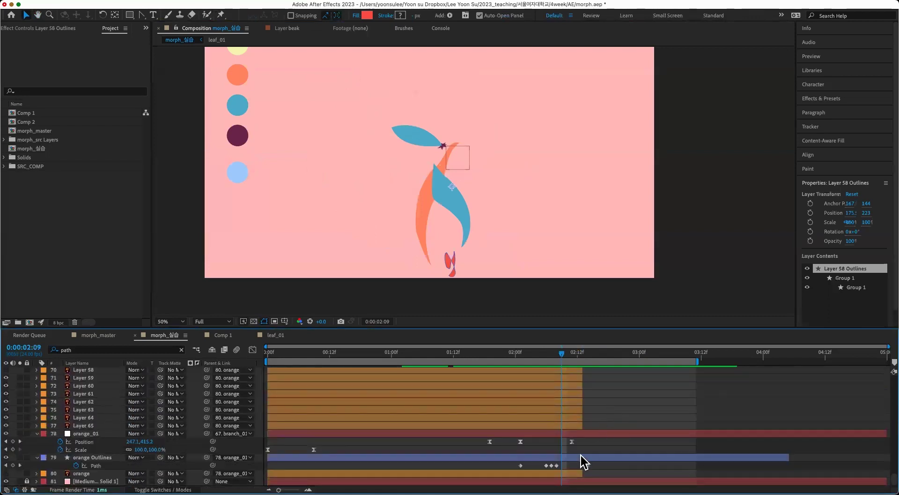
scroll(591, 451, "up", 6)
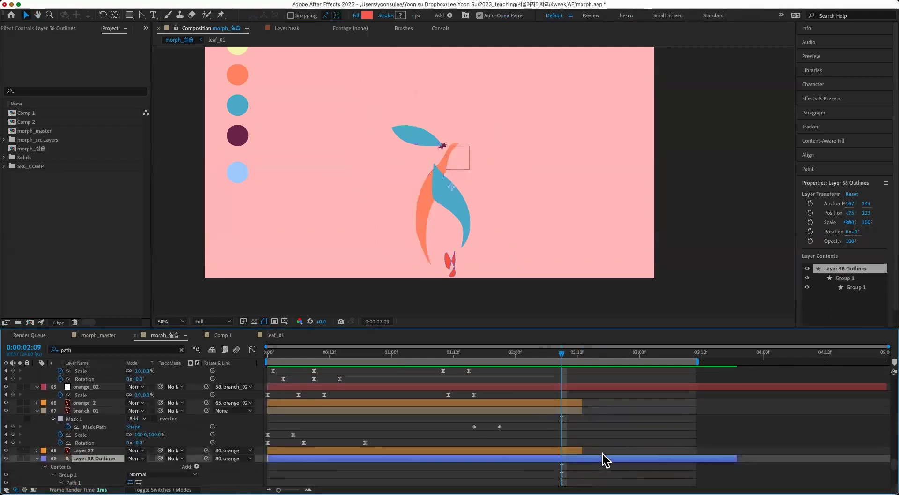
scroll(602, 451, "up", 15)
scroll(607, 445, "up", 8)
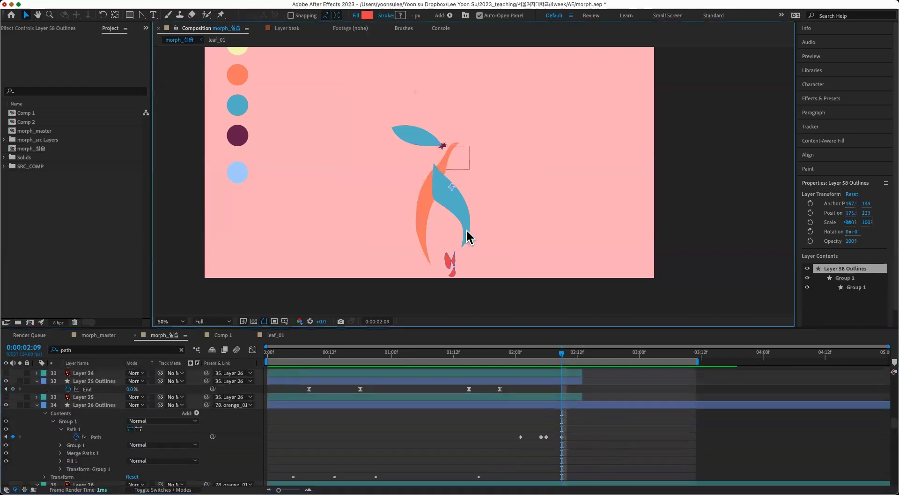
- Shift the last path keyframe of Layer 26 Outlines from 0:00:02:09 to 0:00:02:12
left_click(592, 405)
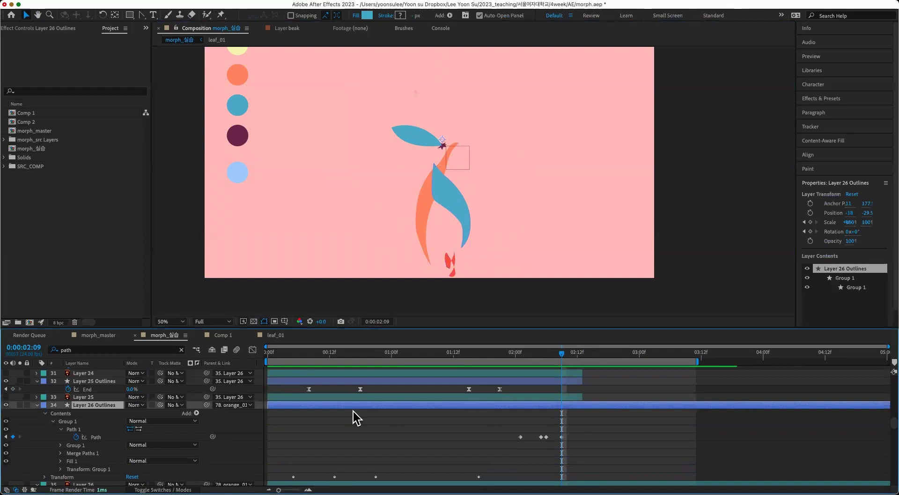
key("slash")
left_click_drag(562, 436, 578, 436)
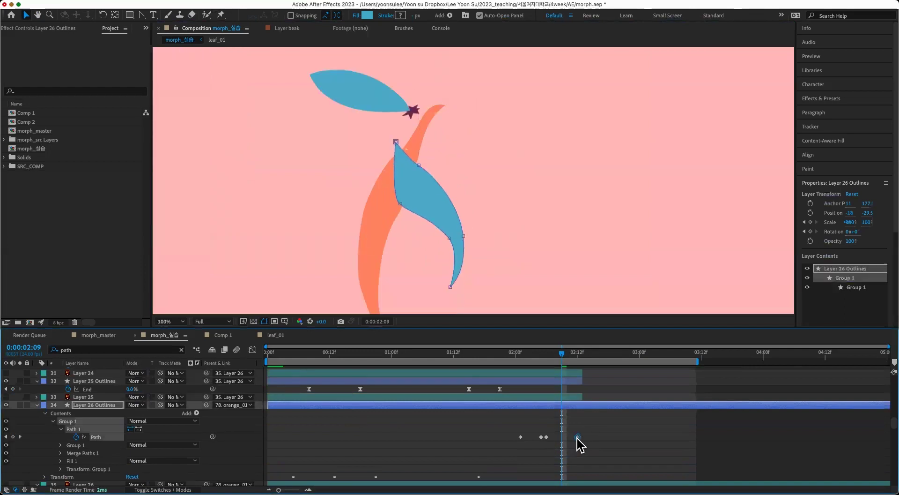
- At 0:00:02:09, pull the upper points of the Layer 26 leaf inward and its lower points toward the orange body
left_click_drag(396, 142, 406, 157)
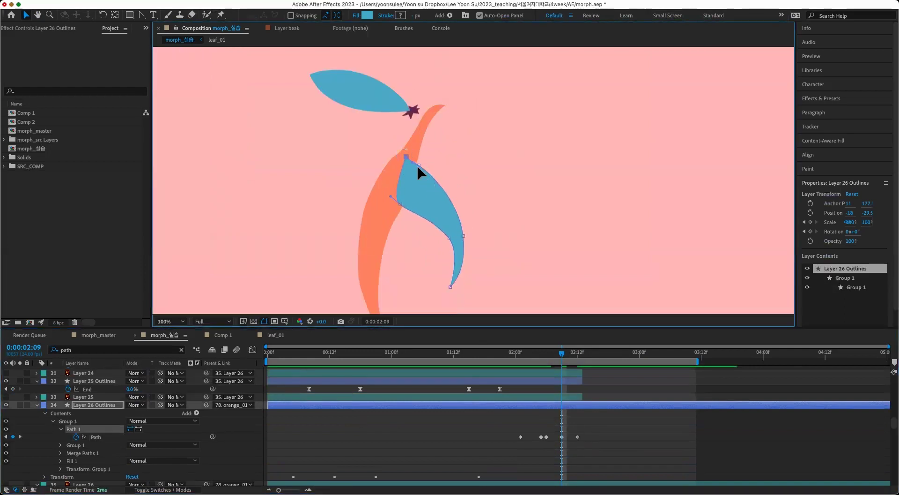
left_click(402, 206)
left_click_drag(404, 209, 410, 211)
left_click_drag(428, 166, 440, 177)
left_click_drag(514, 214, 415, 315)
left_click_drag(463, 215, 442, 223)
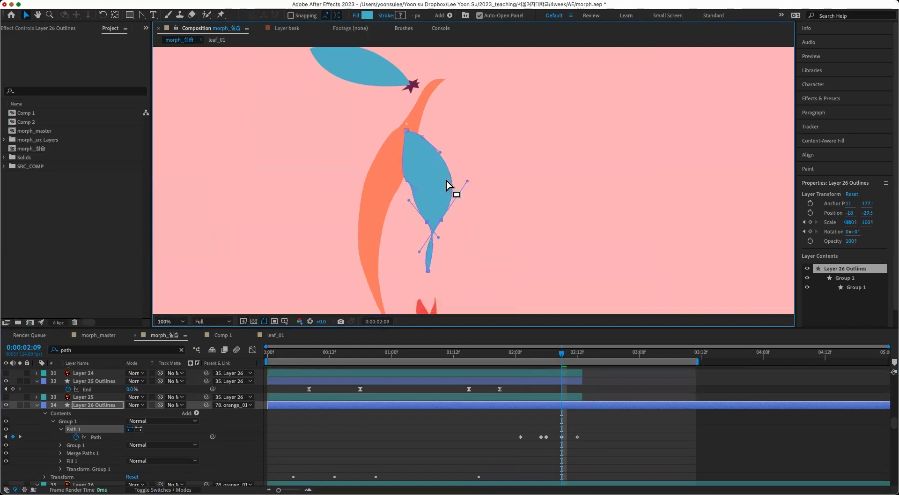
- Bend the leaf's tip toward the orange body at 0:00:02:09 and refine the points and curves along its edges
left_click_drag(427, 271, 397, 268)
key("super+z")
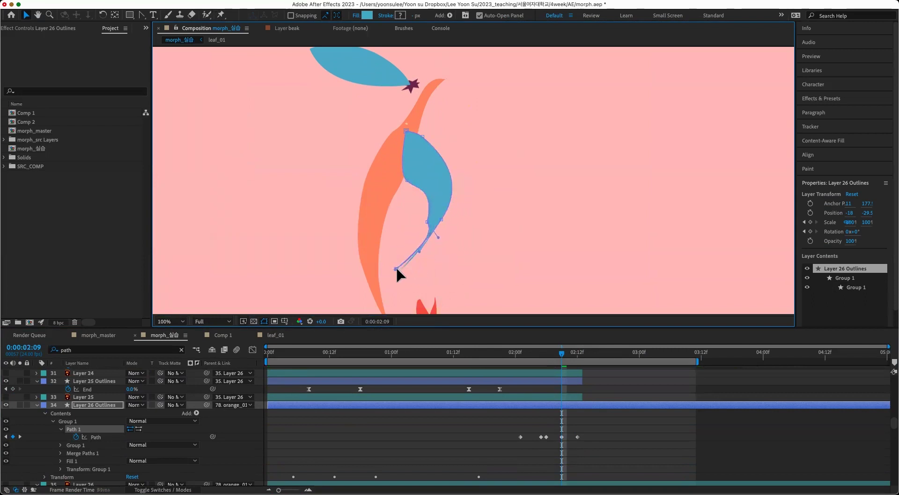
left_click_drag(422, 239, 411, 242)
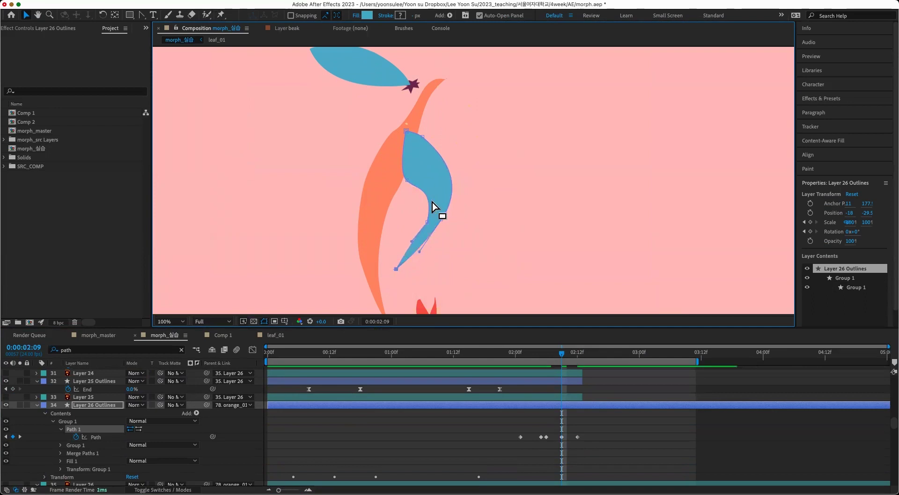
left_click_drag(436, 189, 452, 176)
left_click_drag(412, 241, 404, 252)
left_click_drag(407, 180, 404, 177)
- At 0:00:02:06, rotate the whole Layer 26 leaf path slightly clockwise and shift it up and left onto the orange body
mouse_move(565, 352)
left_mouse_down()
mouse_move(542, 364)
mouse_move(550, 355)
left_mouse_up()
double_click(519, 118)
left_click_drag(575, 185, 597, 185)
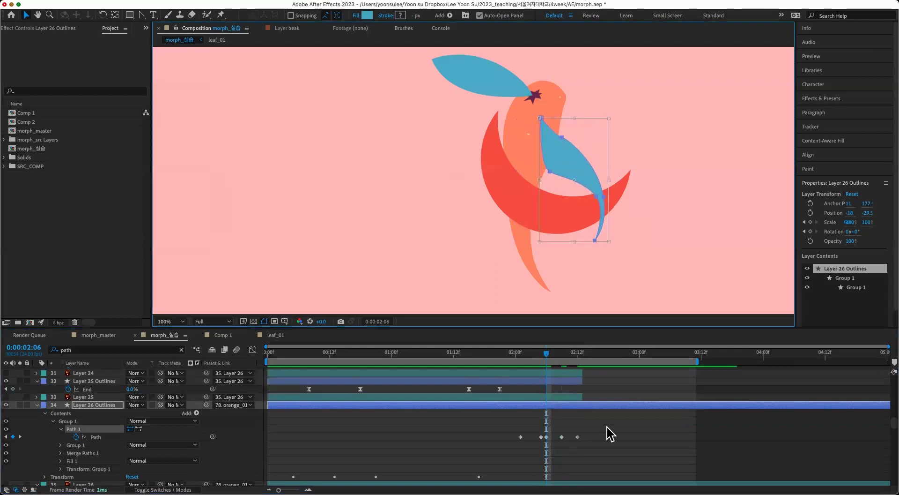
left_click_drag(631, 236, 609, 252)
left_click_drag(584, 181, 575, 176)
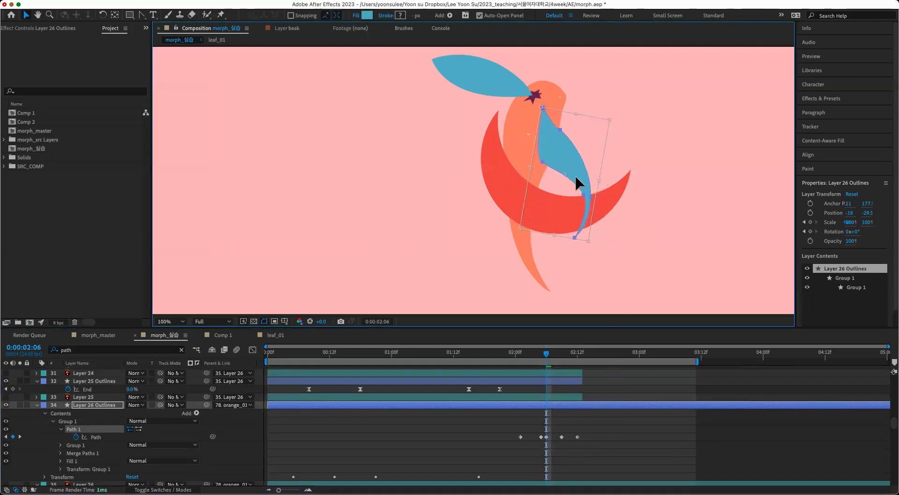
left_click(598, 444)
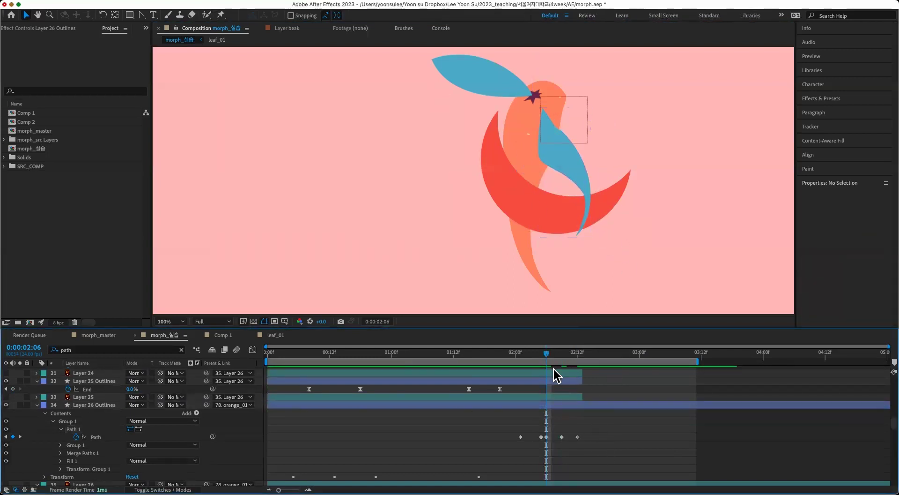
- Extend the out point of Layer 22, the upper blue leaf, to the end of the composition
left_click(569, 380)
scroll(574, 386, "up", 2)
left_click(572, 382)
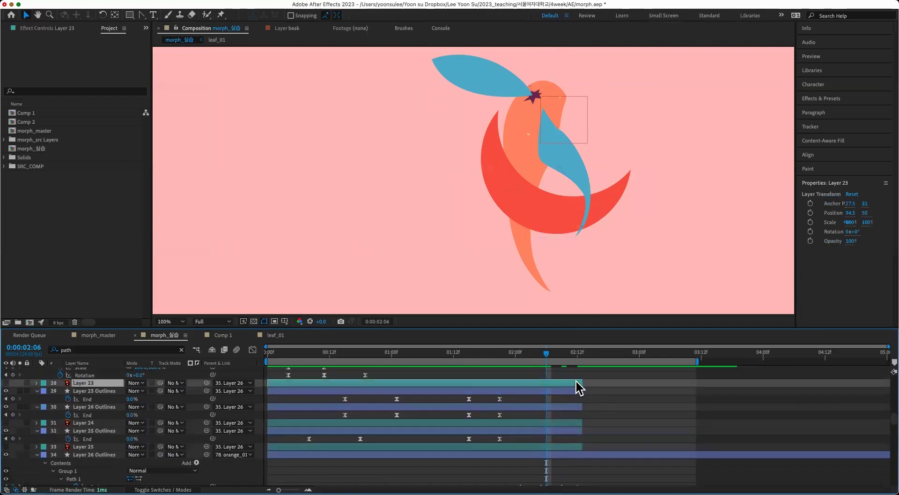
scroll(573, 391, "up", 3)
left_click(567, 408)
left_click_drag(588, 409, 890, 410)
- Create shapes from the Layer 22 vector layer
right_click(70, 410)
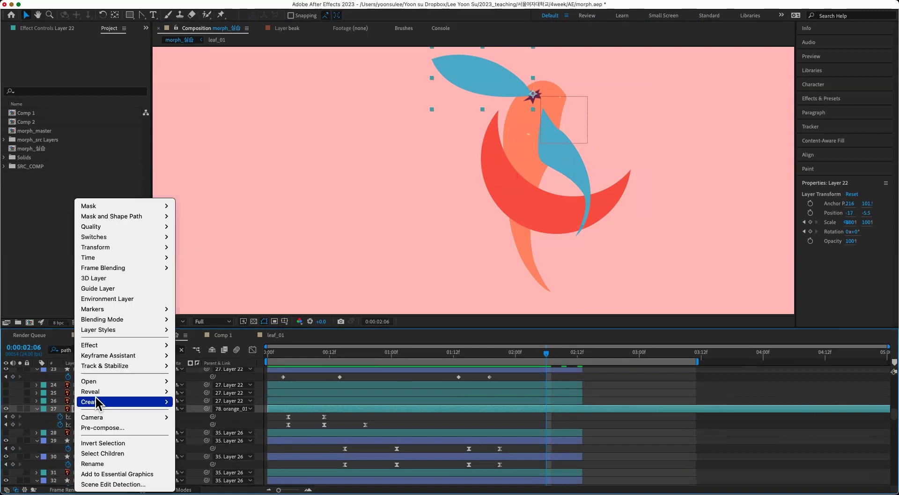
mouse_move(161, 402)
left_click(248, 430)
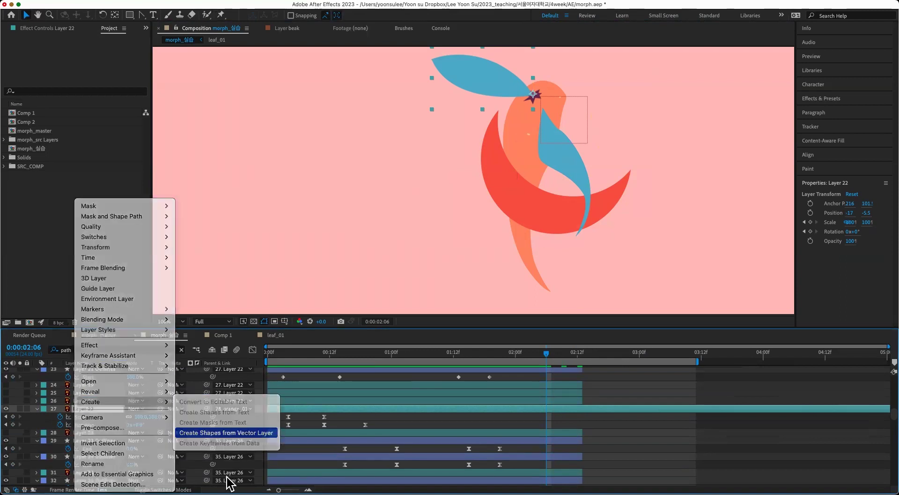
- Examine the individual bird artwork layers, Layer 3 to Layer 14, at 0:00:02:19 to identify the parts they contain
scroll(656, 417, "up", 10)
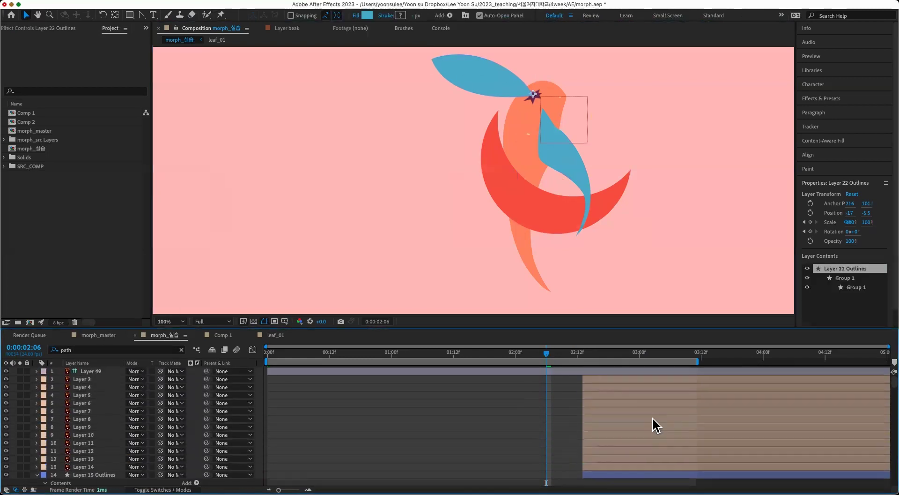
left_click(613, 350)
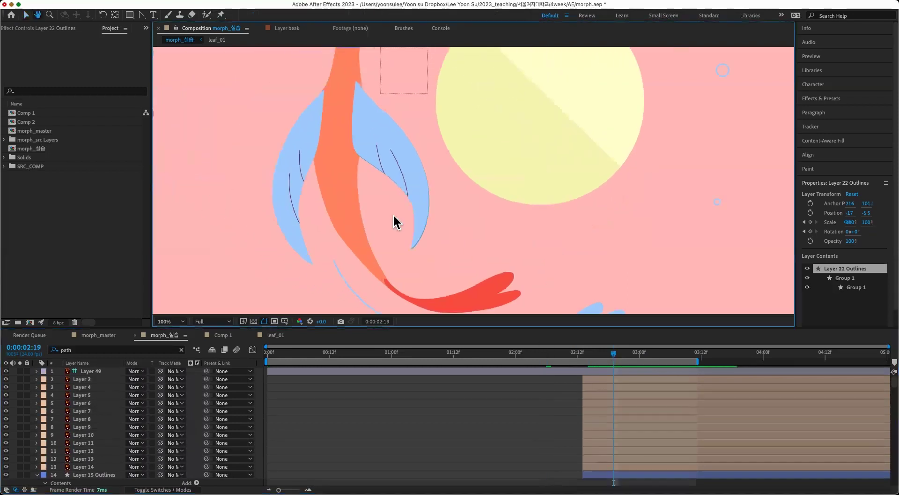
left_click(640, 451)
left_click(81, 404)
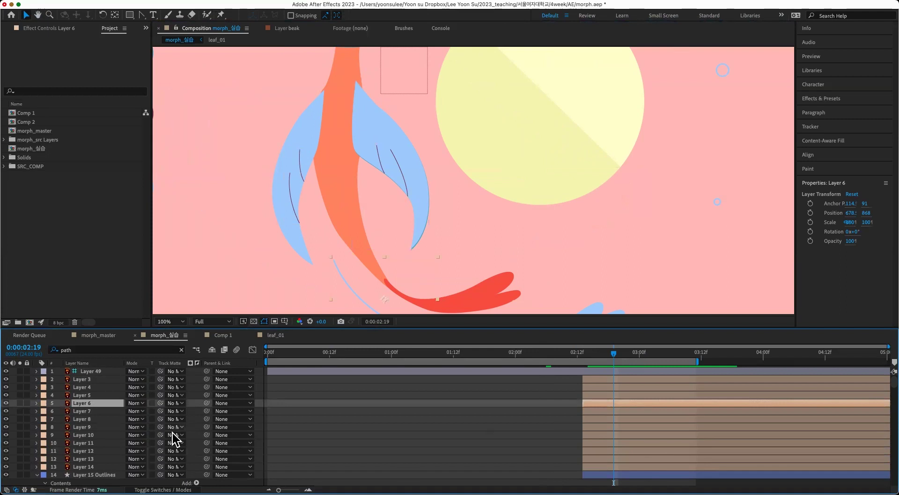
left_click(107, 387)
left_click(111, 379)
left_click(114, 467)
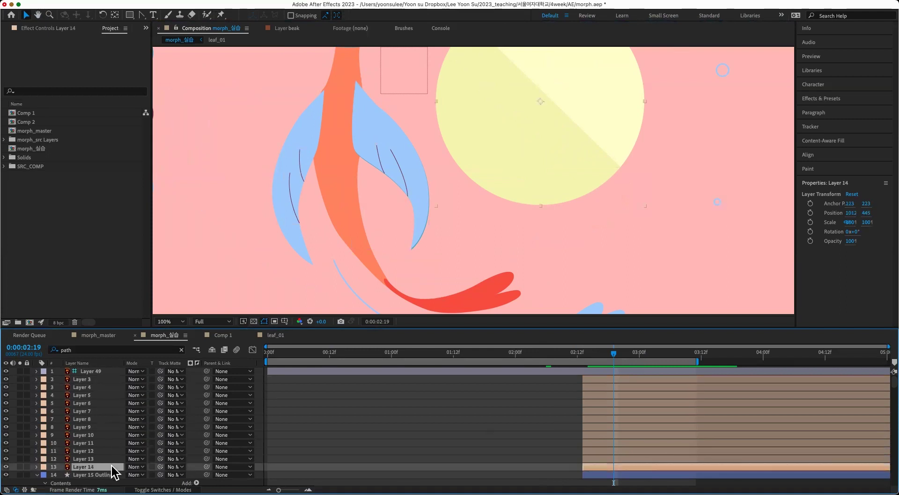
left_click(114, 459)
left_click(109, 449)
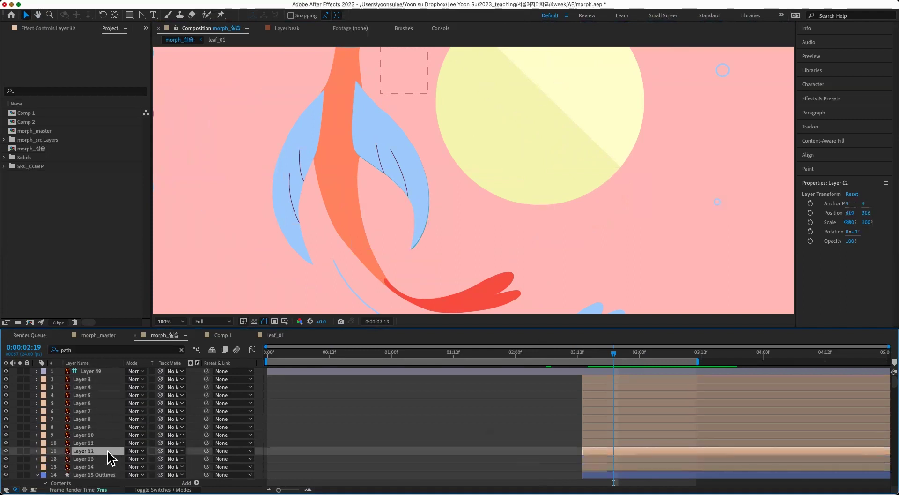
left_click(108, 442)
left_click(108, 434)
left_click(108, 427)
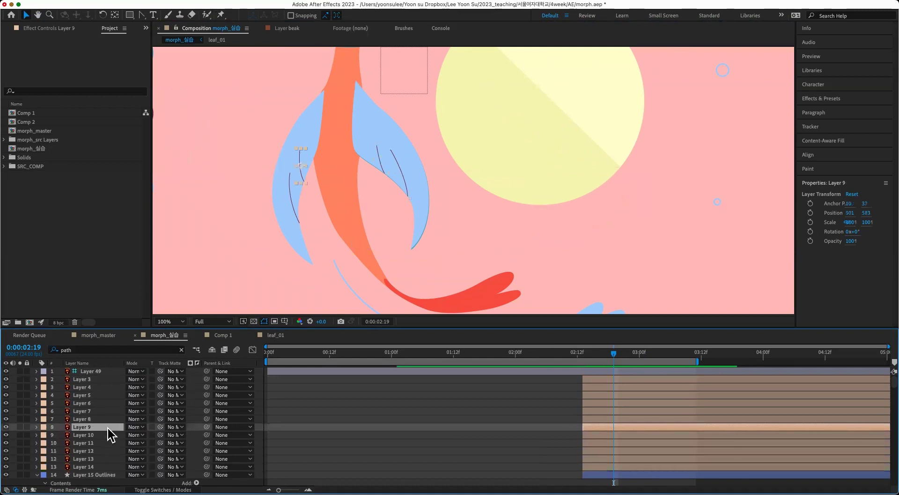
left_click(106, 418)
double_click(107, 459)
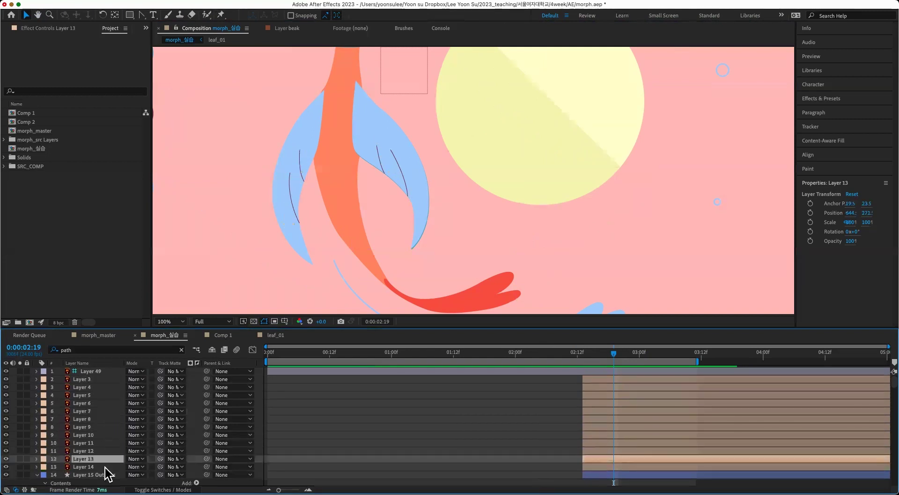
left_click(235, 30)
- Find the bird's left wing, Layer 16, and create shapes from that vector layer
scroll(382, 422, "down", 2)
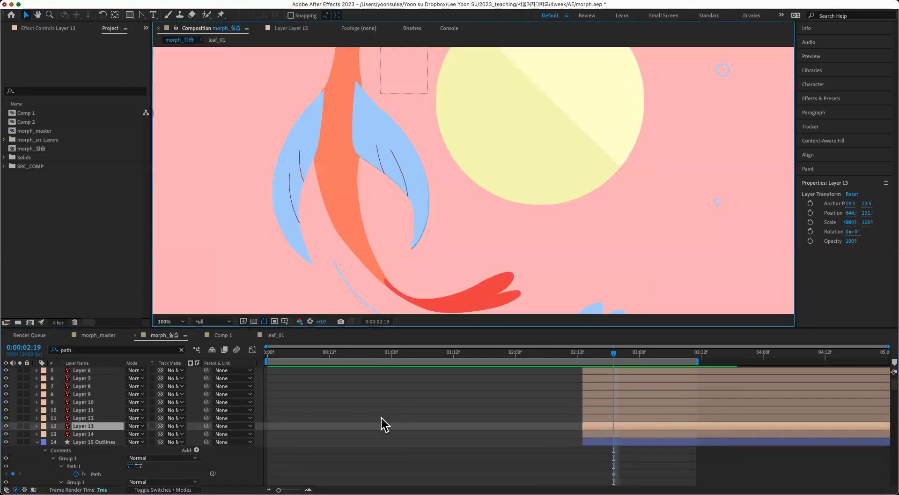
left_click(96, 450)
scroll(101, 455, "down", 5)
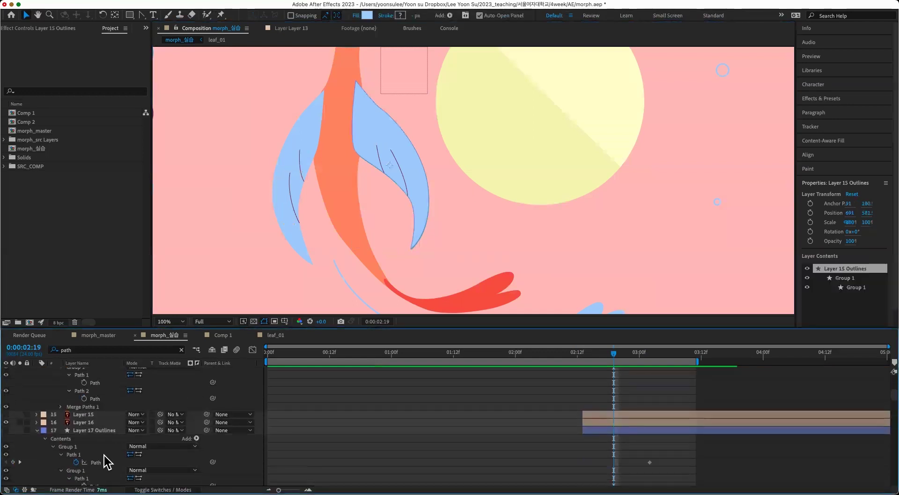
left_click(100, 413)
left_click(99, 422)
right_click(100, 425)
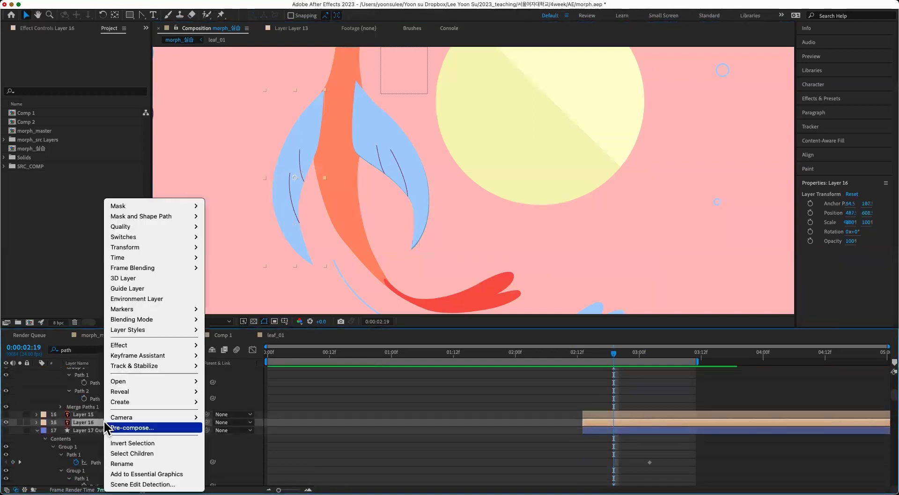
mouse_move(179, 402)
left_click(281, 433)
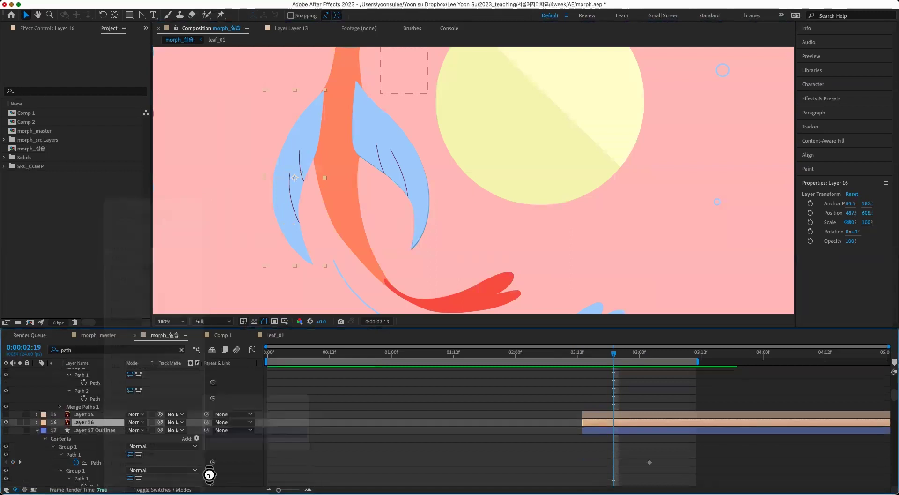
- Filter Layer 16 Outlines for its path property and set a Path keyframe at 0:00:02:19
left_click(94, 347)
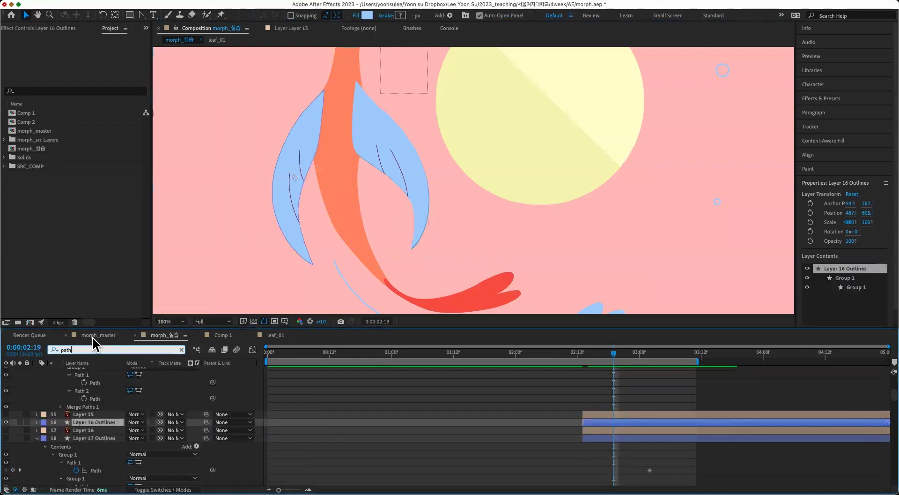
key("Return")
left_click(76, 454)
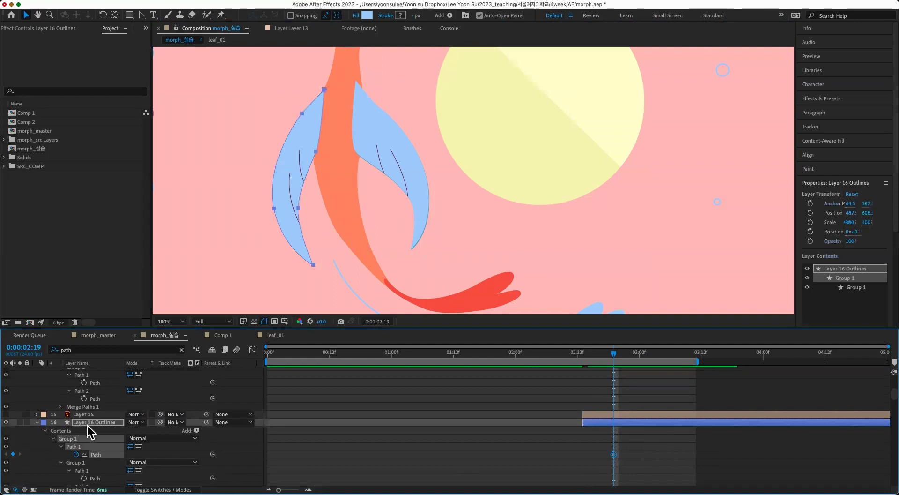
- Locate the orange's left leaf, Layer 22 Outlines, and place its first Path keyframe at 0:00:02:06
scroll(402, 452, "down", 10)
left_click(576, 355)
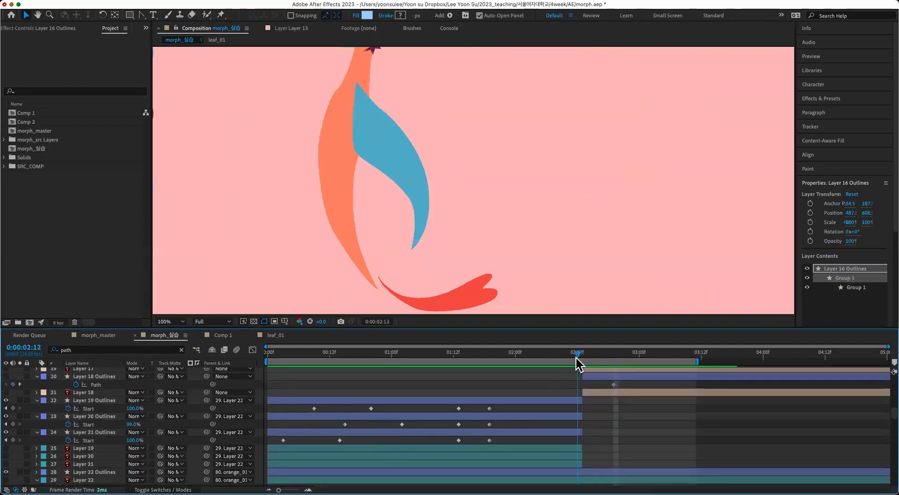
left_click_drag(576, 357, 566, 356)
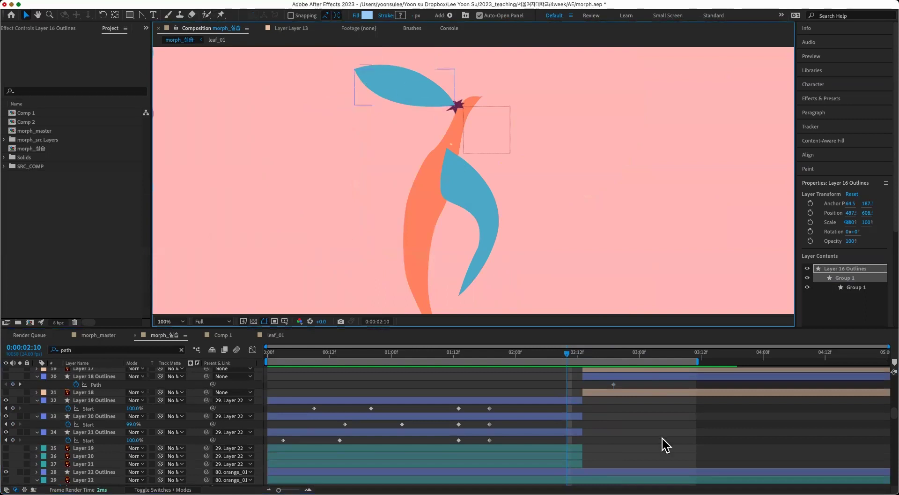
left_click(445, 104)
scroll(635, 457, "down", 4)
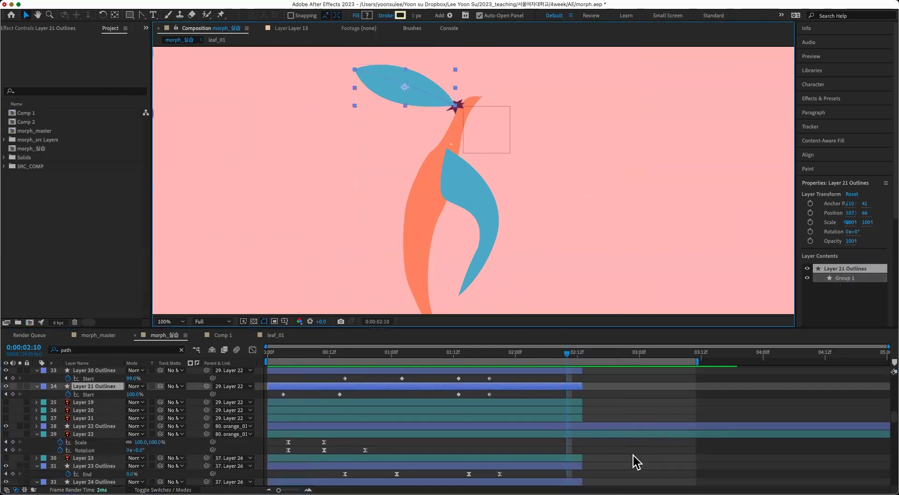
left_click(585, 425)
left_click(38, 426)
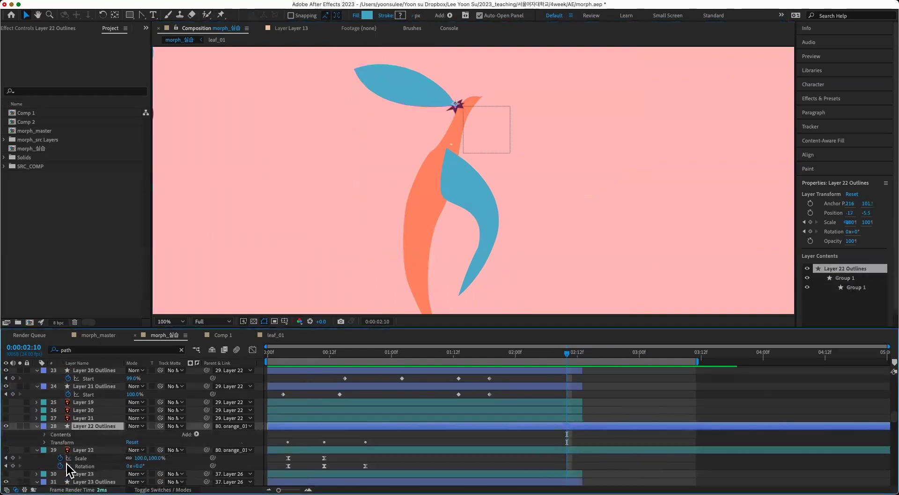
left_click(46, 434)
left_click(53, 442)
left_click(61, 449)
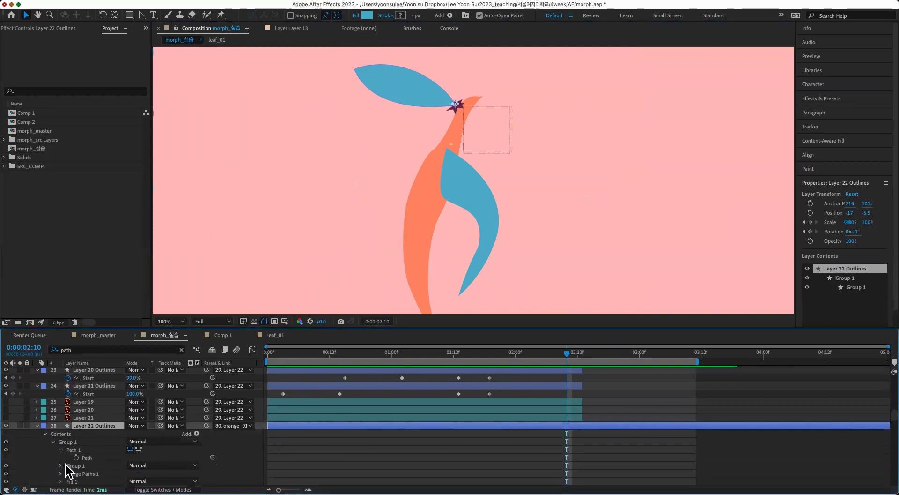
left_click(77, 457)
left_click_drag(567, 457, 546, 458)
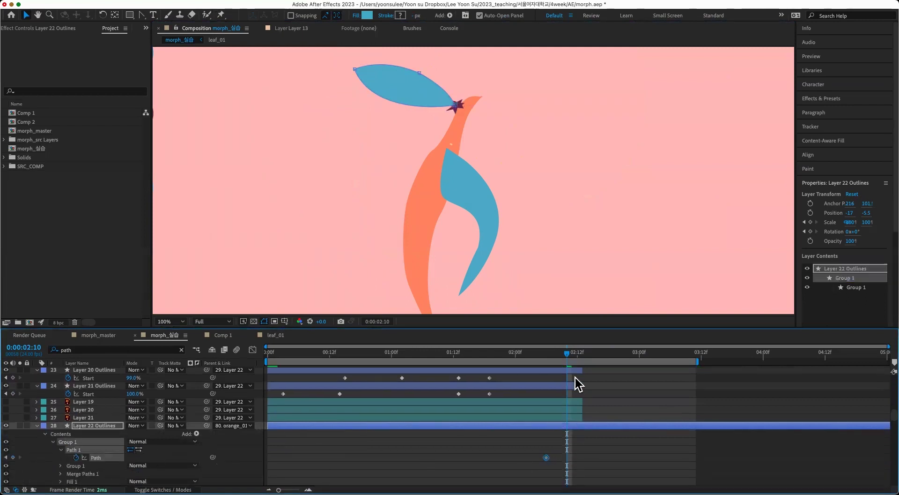
- Paste the wing path onto Layer 22 Outlines as a keyframe at 0:00:02:16 and align the shape with the bird's left wing
key("super+v")
left_click_drag(568, 355, 599, 356)
left_click_drag(567, 458, 598, 457)
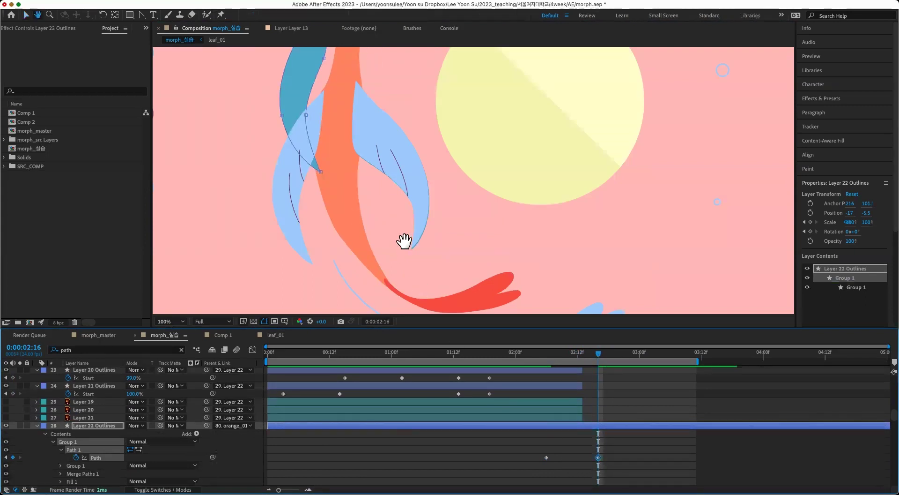
left_click_drag(311, 124, 309, 209)
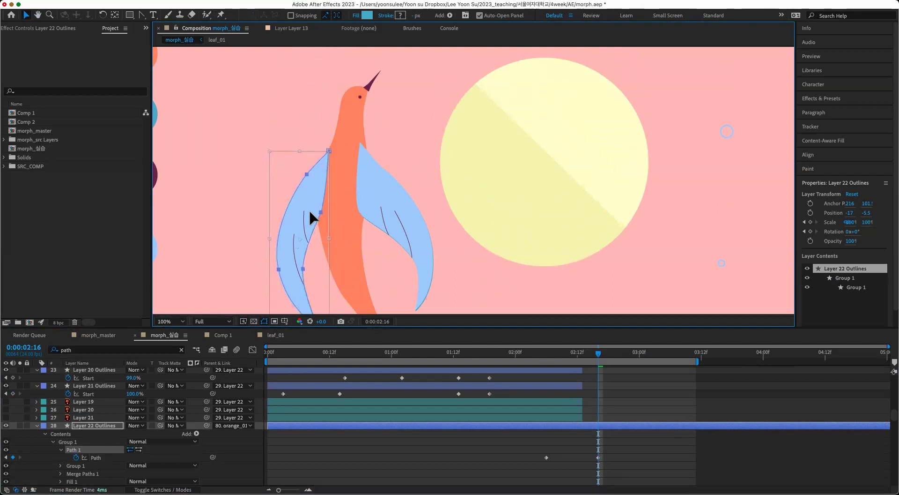
- Retime the two Path keyframes of Layer 22 Outlines to 0:00:02:02 and 0:00:02:13
left_click(649, 443)
key("comma")
key("Page_Up")
key("Page_Up")
key("Page_Up")
key("Page_Up")
key("Page_Up")
key("Page_Up")
key("Page_Up")
key("Page_Up")
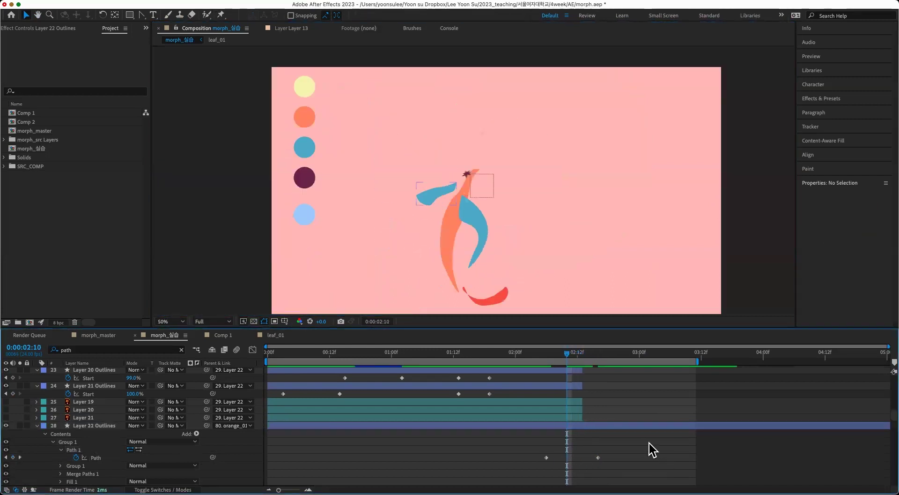
left_click_drag(546, 457, 525, 457)
mouse_move(597, 457)
left_mouse_down()
mouse_move(557, 458)
mouse_move(581, 458)
left_mouse_up()
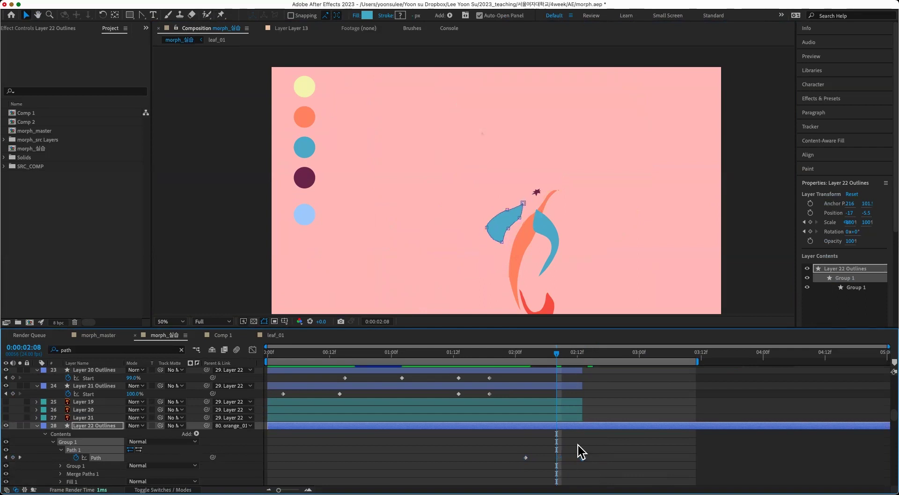
- At 0:00:02:08, move and rotate the Layer 22 Outlines path so the wing's root meets the orange body
key(".")
double_click(561, 259)
left_click_drag(640, 264, 502, 235)
left_click_drag(433, 204, 452, 208)
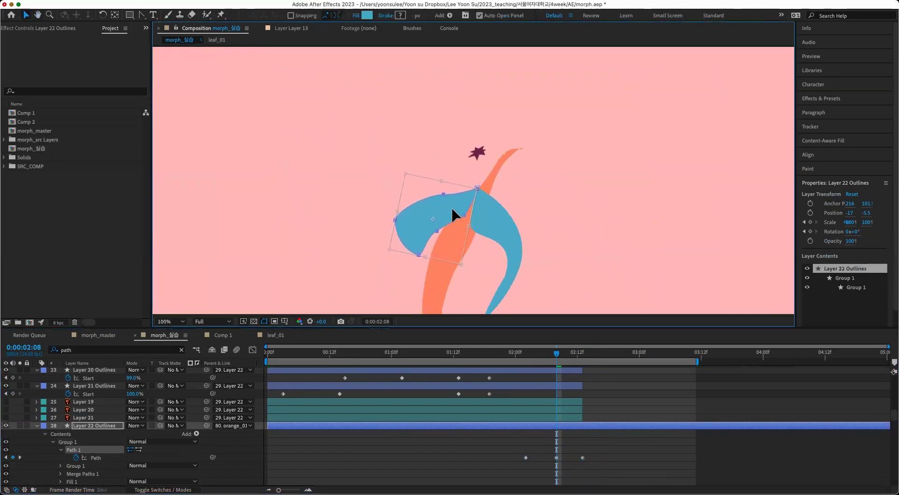
- Add another Path keyframe to Layer 22 Outlines from its shape at 0:00:02:04 and move it to 0:00:02:06
left_click(603, 445)
left_click_drag(557, 353, 535, 356)
left_click(12, 457)
left_click_drag(536, 457, 546, 458)
- Review the left leaf's morph into the wing frame by frame around 0:00:02:09 to 0:00:02:12
left_click_drag(535, 351, 572, 354)
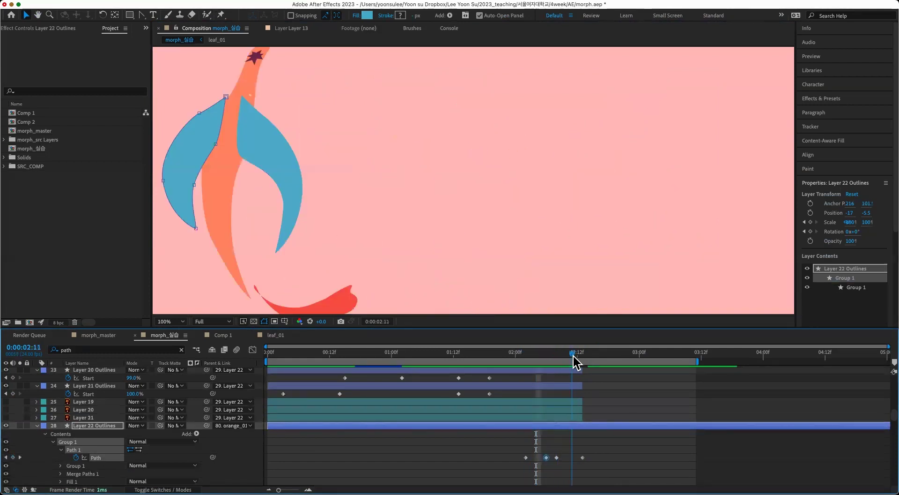
key("Page_Down")
key("comma")
key("comma")
key("comma")
key("comma")
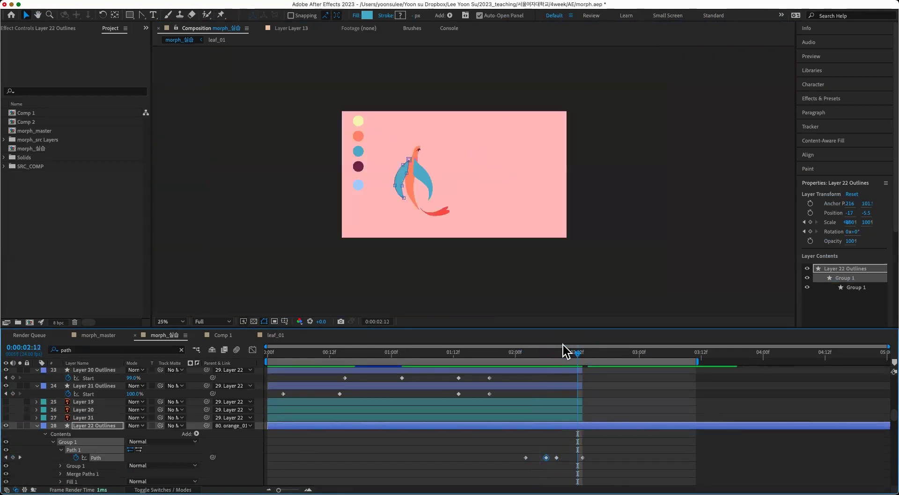
left_click_drag(585, 353, 561, 355)
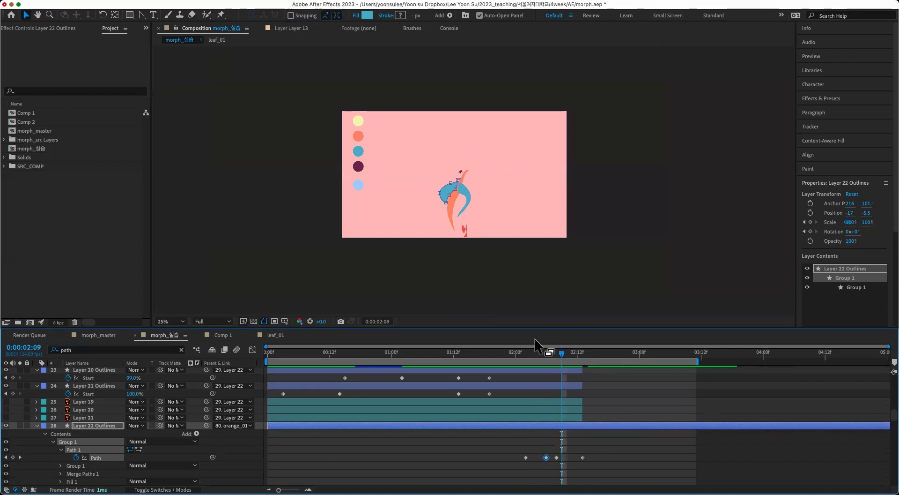
key("period")
key("period")
key("period")
- Examine Layer 37 to Layer 45 at 0:00:02:09 and 0:00:02:00 to identify which orange details they contain
left_click(624, 445)
left_click(421, 196)
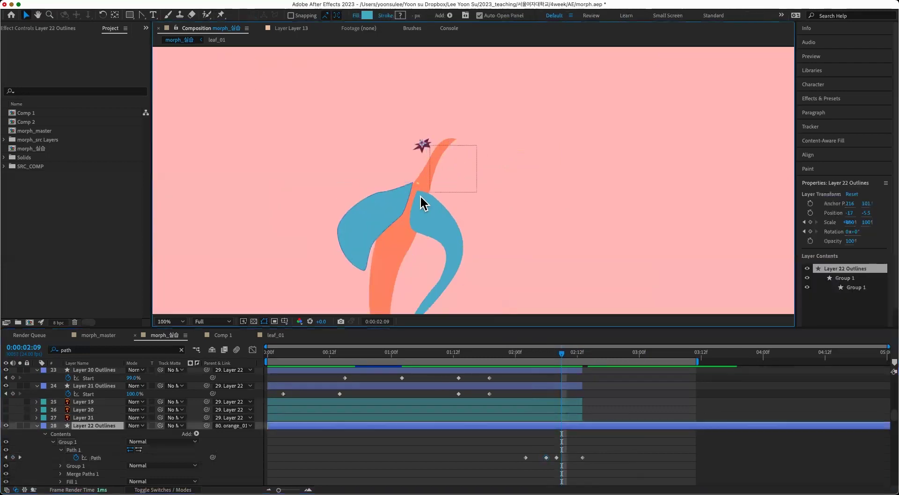
scroll(316, 440, "down", 10)
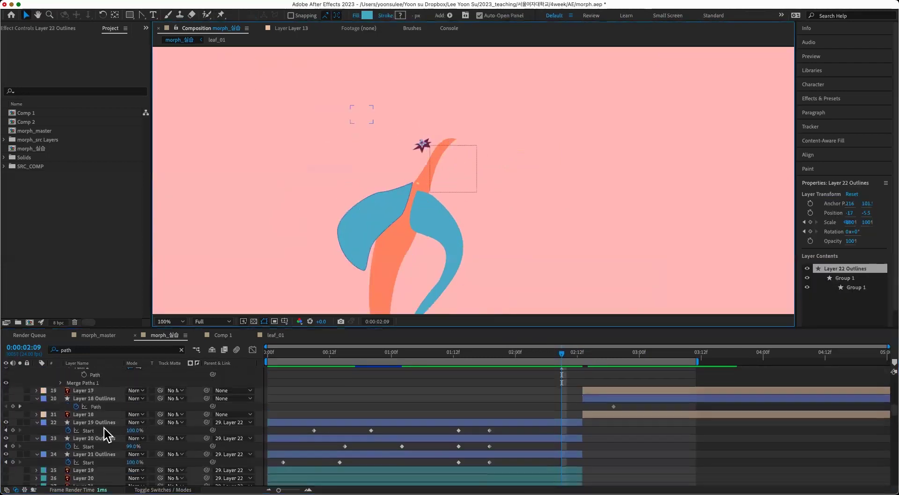
left_click(105, 437)
left_click(105, 445)
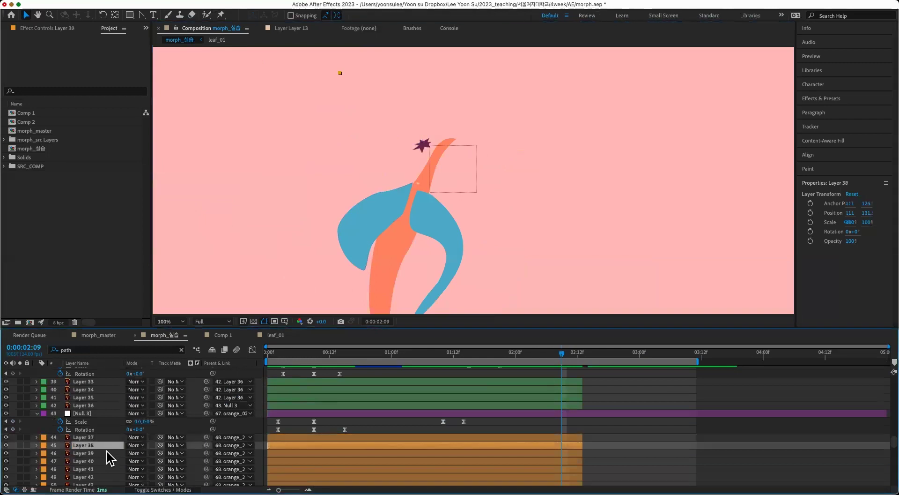
left_click(108, 452)
left_click(105, 444)
left_click(105, 437)
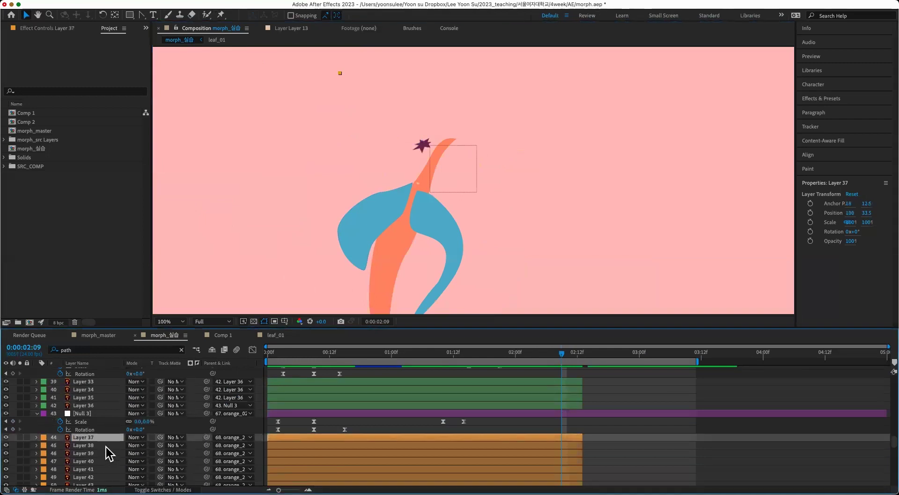
scroll(106, 445, "down", 1)
left_click(104, 473)
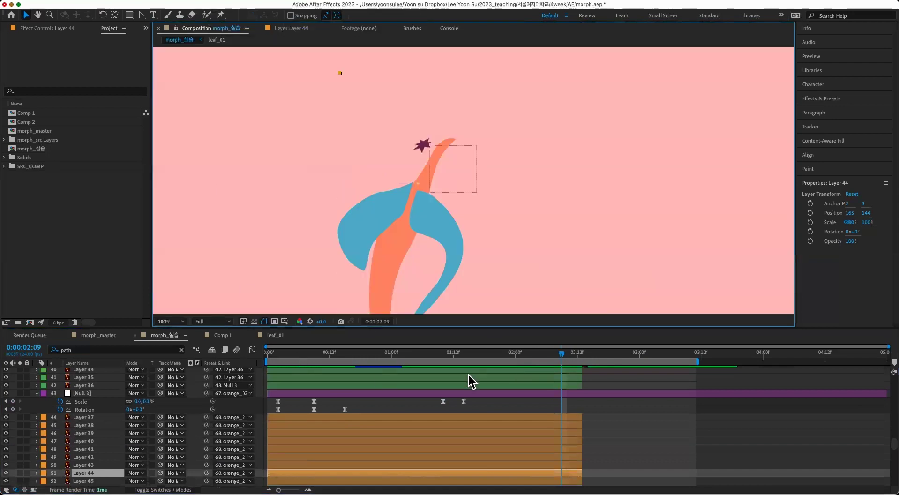
left_click_drag(543, 358, 515, 357)
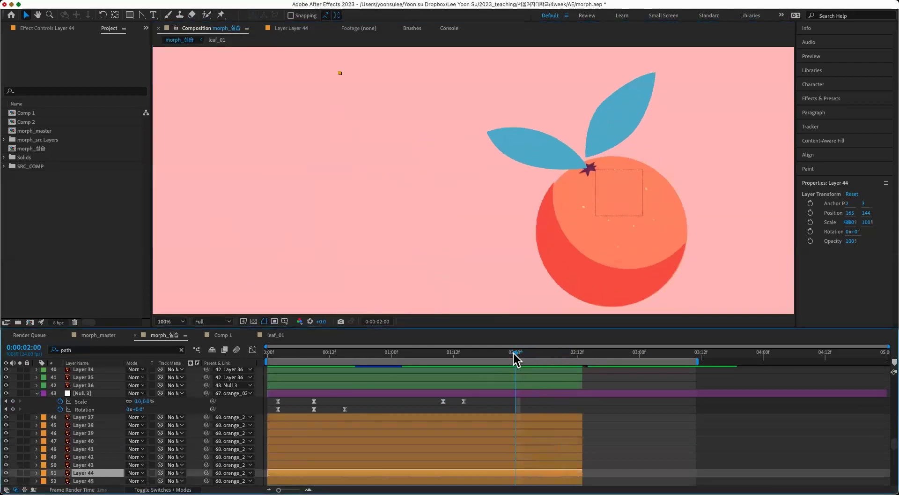
left_click(96, 418)
scroll(107, 474, "down", 4)
left_click(104, 447)
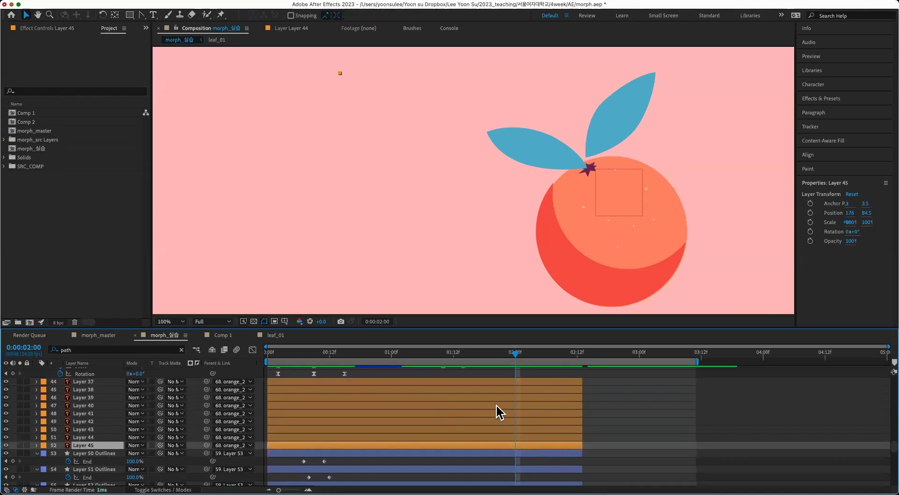
- Go back to 0:00:00:15 and check which dots on the lower orange belong to Layer 58 through Layer 65
left_click(443, 352)
left_click_drag(436, 379, 344, 418)
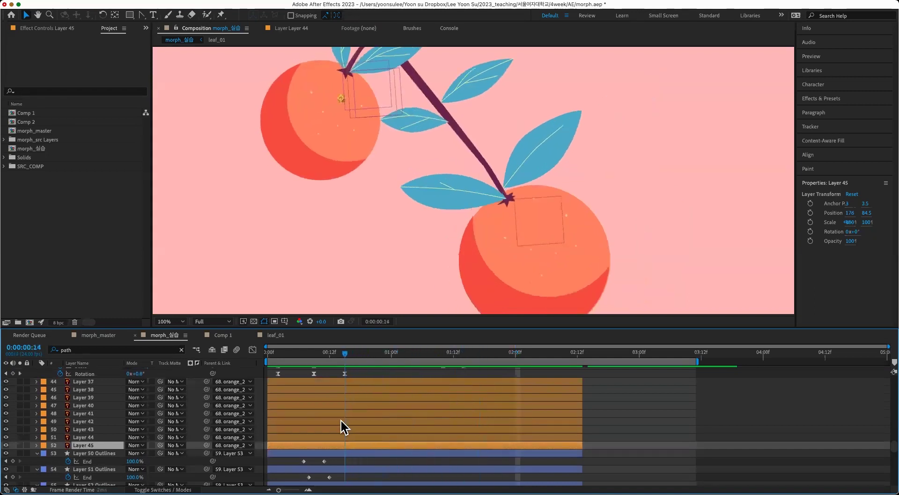
scroll(350, 453, "down", 5)
scroll(352, 460, "down", 6)
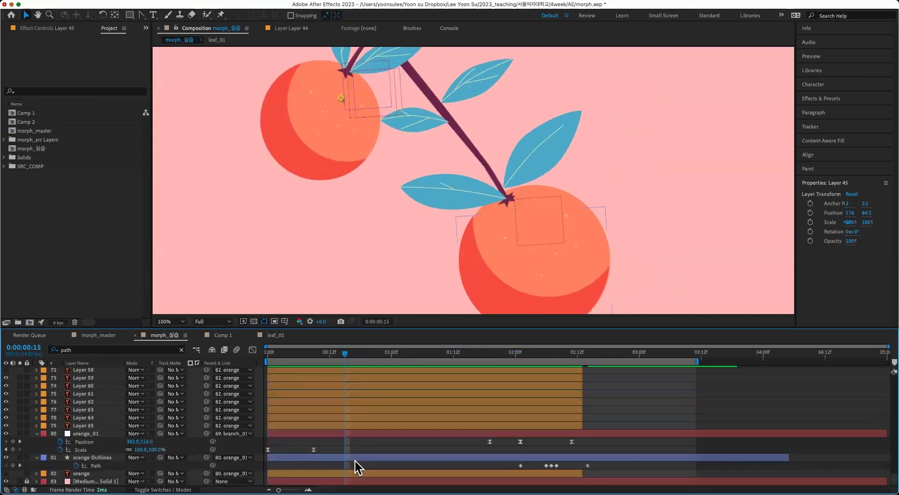
left_click(367, 424)
scroll(367, 423, "up", 3)
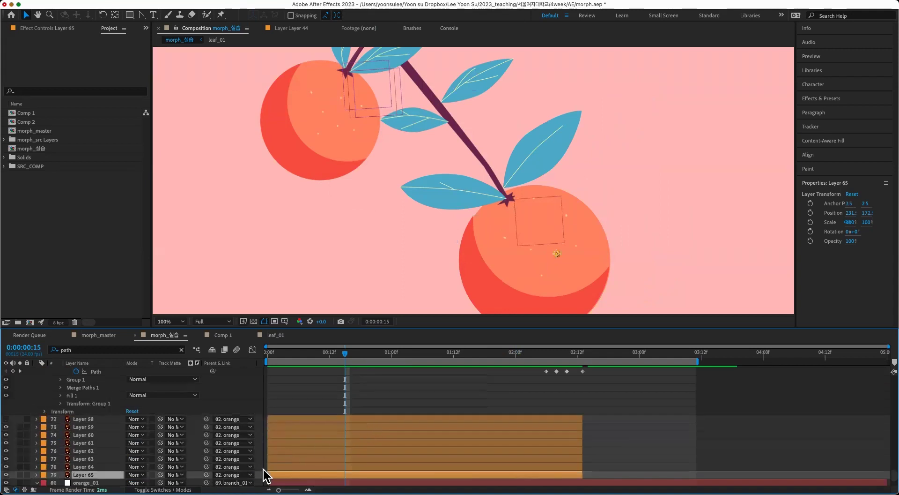
scroll(257, 447, "down", 3)
scroll(259, 448, "down", 1)
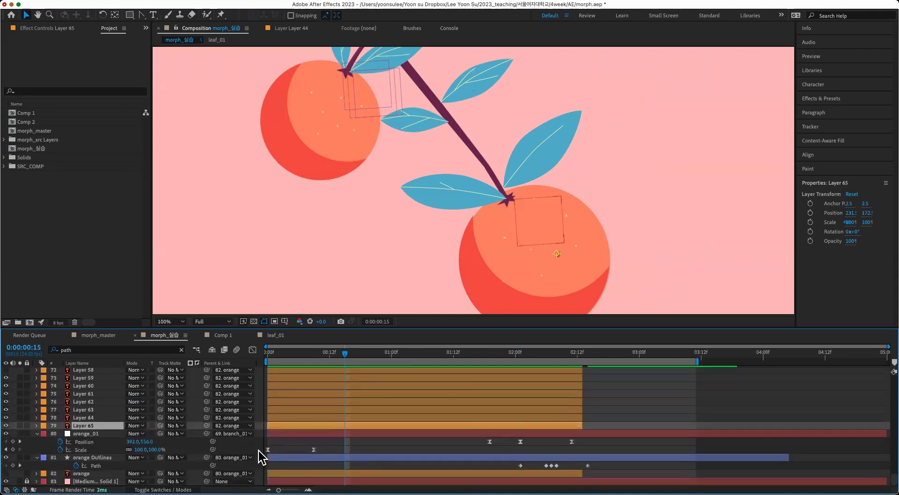
left_click(94, 369, "shift")
scroll(274, 430, "up", 6)
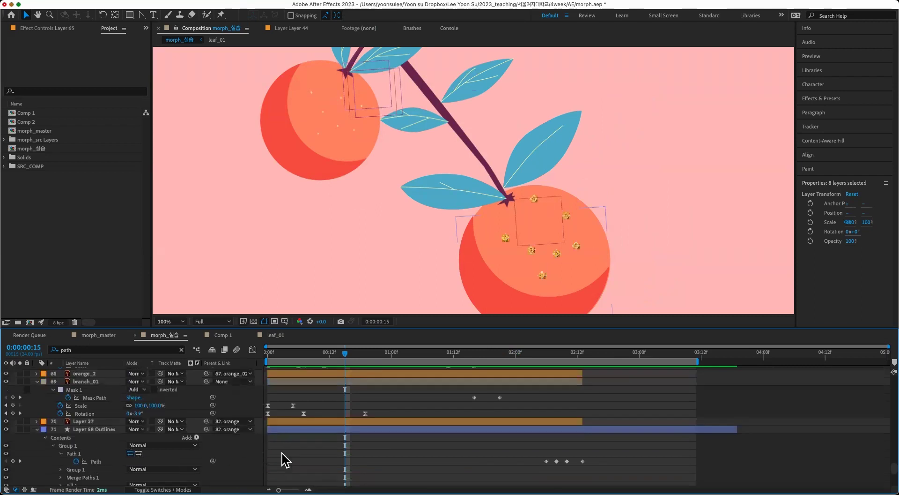
- Collapse the layer properties and parent Layer 58 through Layer 65, plus Layer 27, to the orange Outlines layer
left_click(330, 449)
scroll(366, 442, "up", 10)
key("u")
scroll(384, 445, "down", 5)
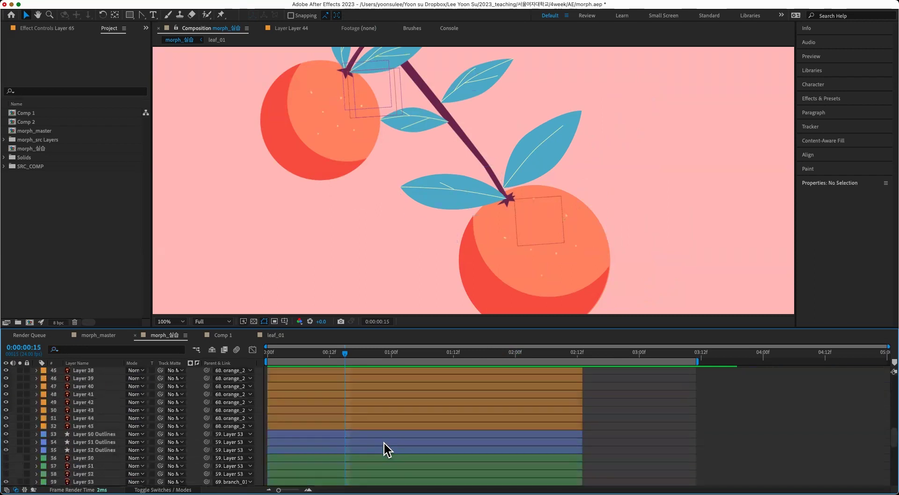
scroll(384, 442, "down", 5)
left_click(89, 393)
left_click(108, 449, "shift")
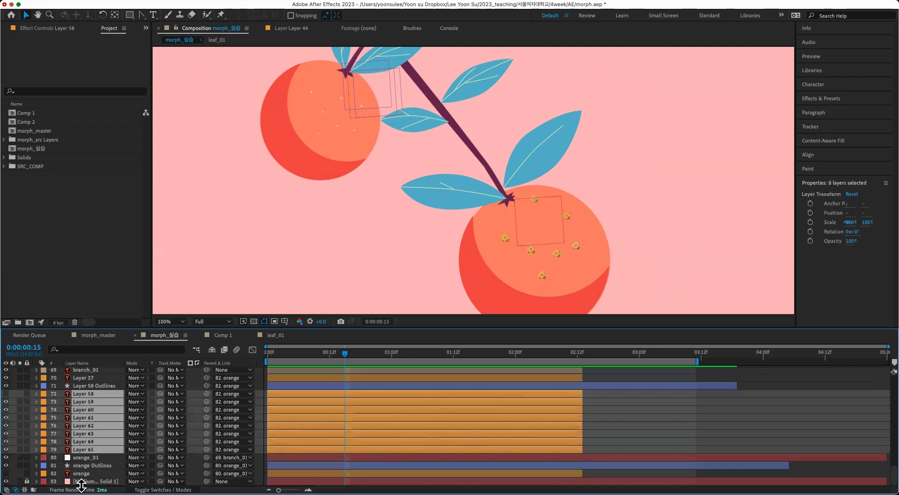
left_click_drag(207, 394, 107, 466)
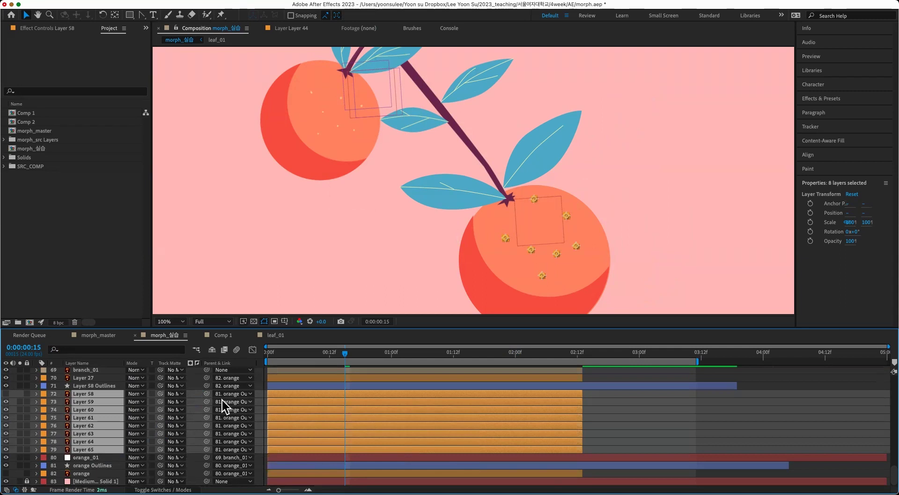
left_click(110, 377)
left_click_drag(206, 378, 99, 466)
- Check the detail layers again by selecting orange_2, Layer 65, Layer 58 and Layer 59 in turn
scroll(108, 464, "up", 3)
left_click(105, 398)
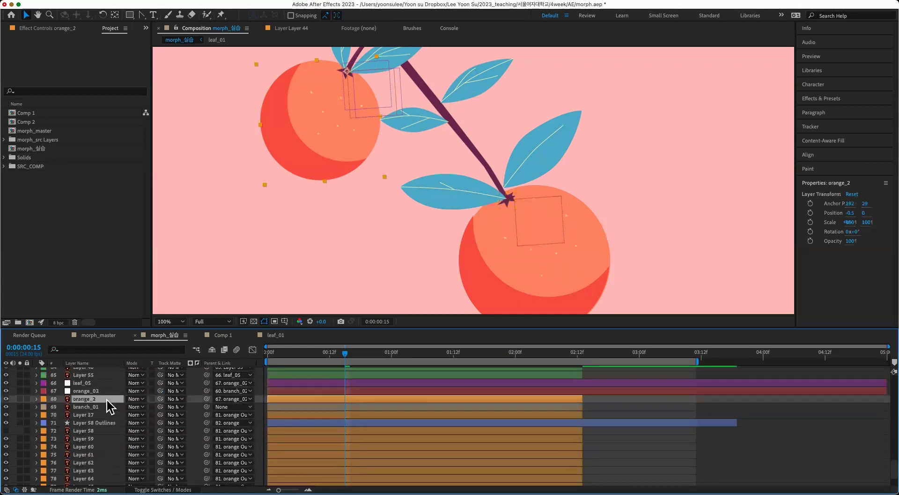
scroll(66, 473, "down", 3)
left_click(108, 451)
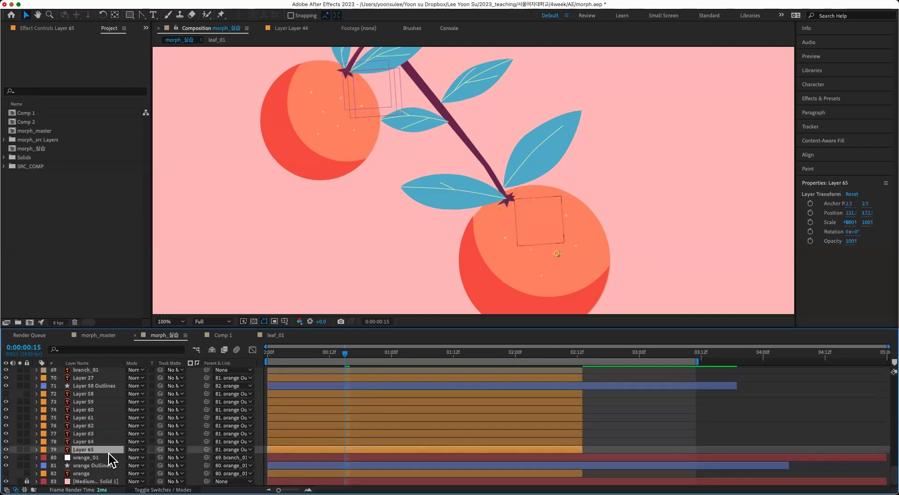
left_click(104, 393)
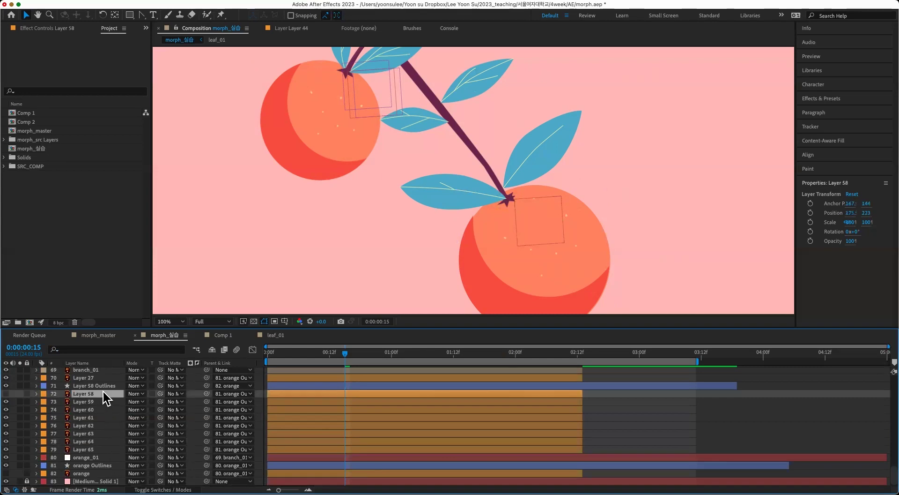
left_click(105, 402)
- Animate Layer 27's scale from 100% at 0:00:02:03 to 0% at 0:00:02:06
left_click(105, 378)
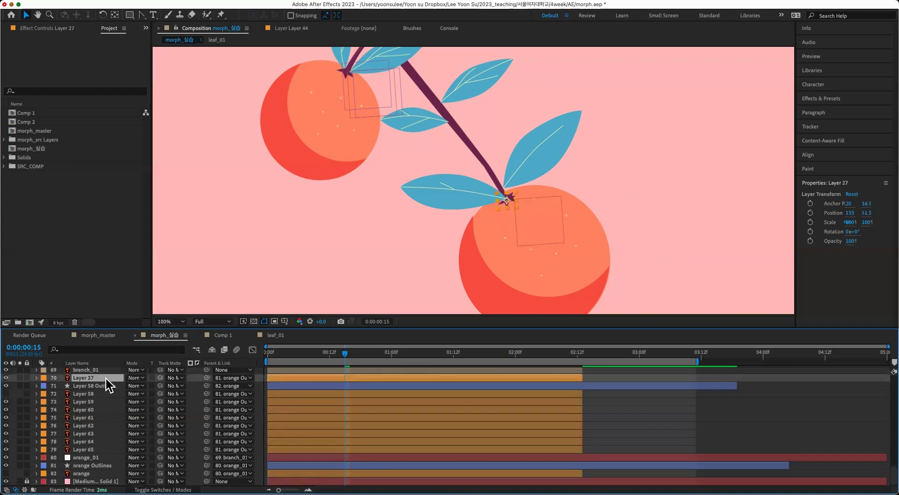
left_click_drag(472, 351, 531, 353)
key("s")
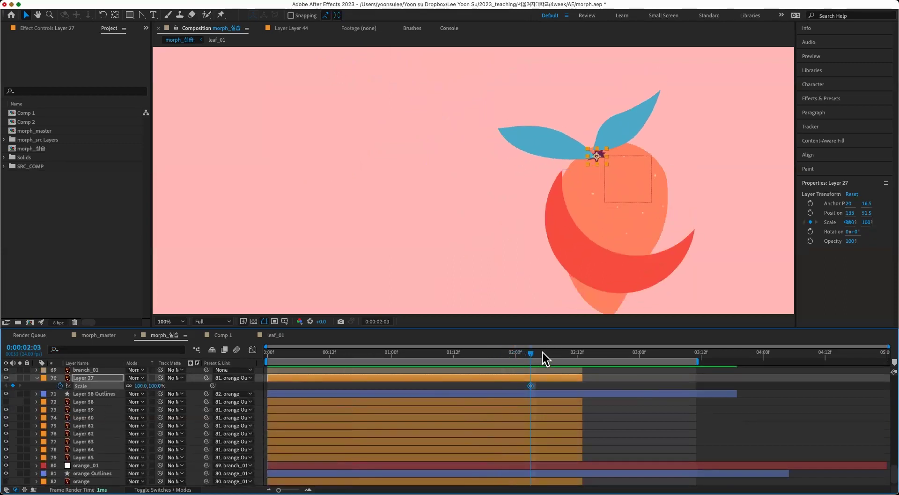
left_click(551, 352)
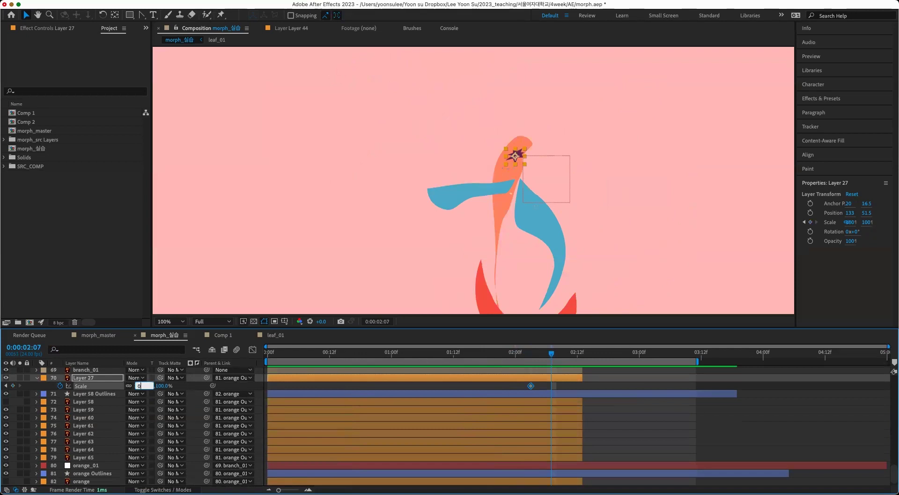
type("0")
key("Return")
key("Page_Up")
left_click_drag(551, 385, 546, 386)
key("F2")
- Play back the morph with the whole composition in view to check the shrinking stem detail
key("comma")
key("comma")
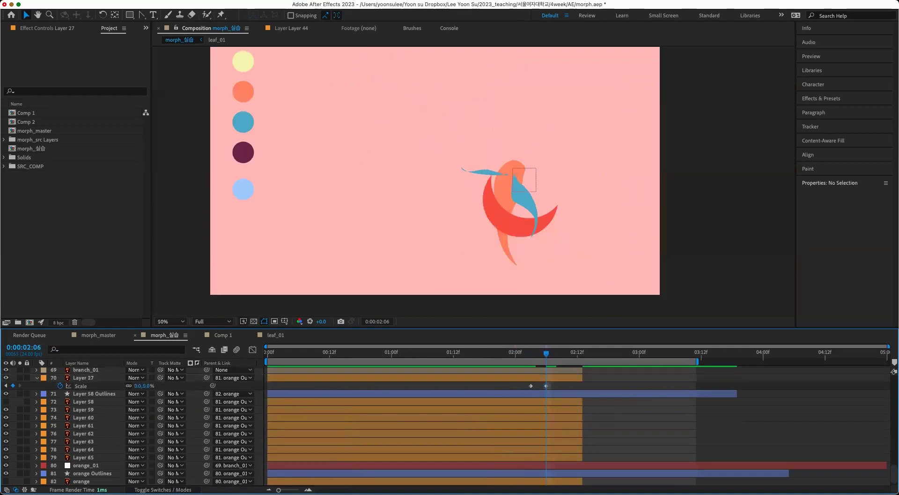
key("comma")
key("space")
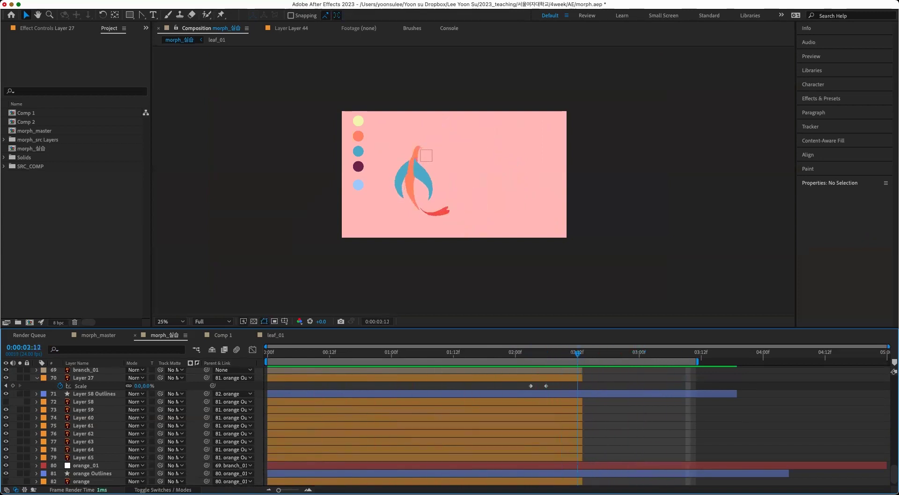
key("space")
- Inspect the bird's layers at 0:00:02:21, select Layer 18 and save the project
scroll(614, 417, "up", 20)
scroll(614, 417, "down", 5)
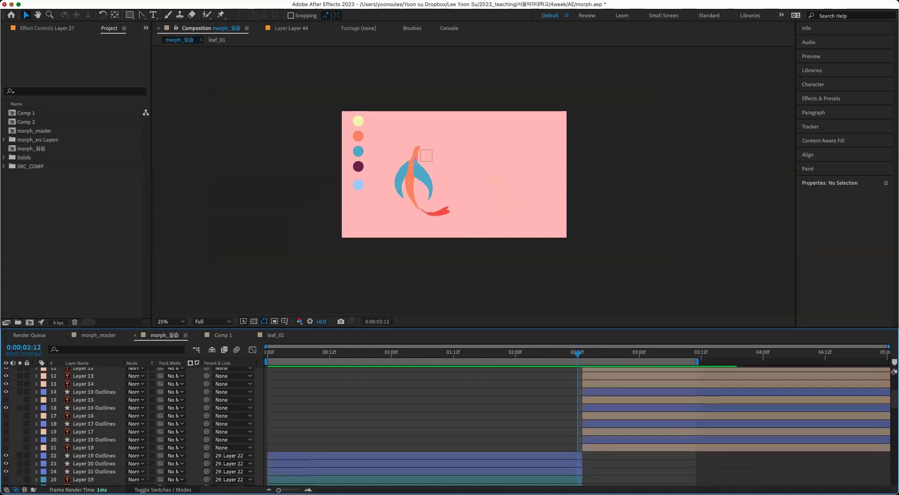
left_click(608, 353)
left_click_drag(608, 353, 624, 353)
left_click(624, 445)
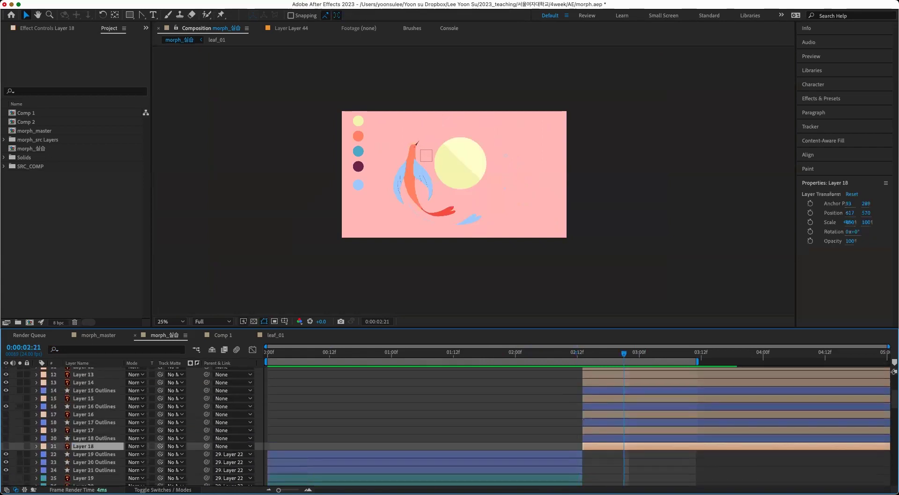
key("super+s")
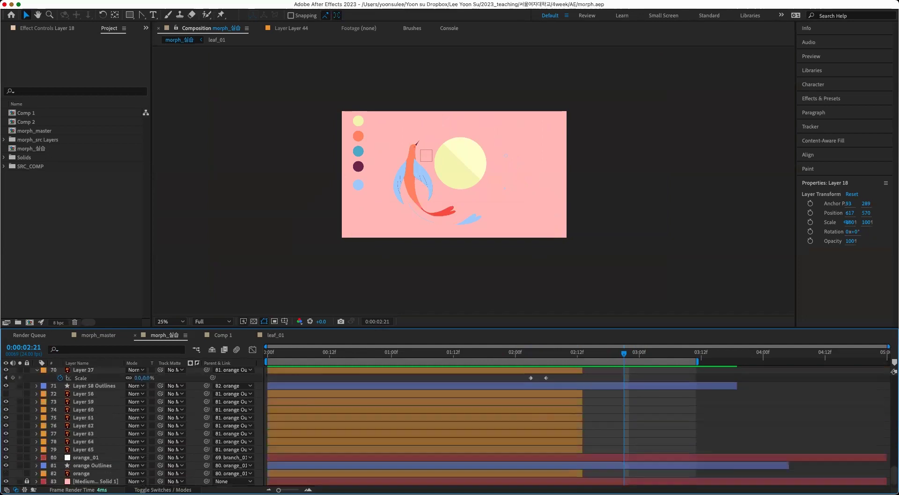
- Add a Fill 1 color keyframe to the orange Outlines layer, aligned with its first path keyframe
left_click(410, 178)
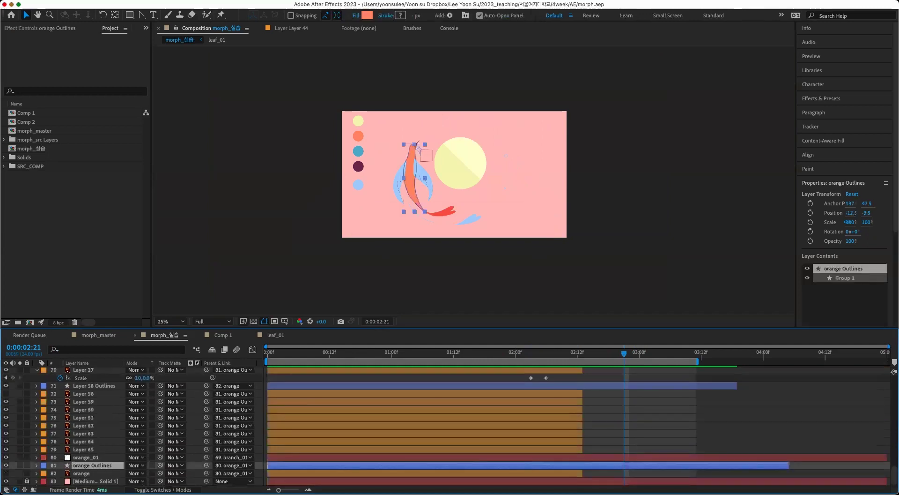
key("period")
key("super+grave")
scroll(450, 424, "down", 2)
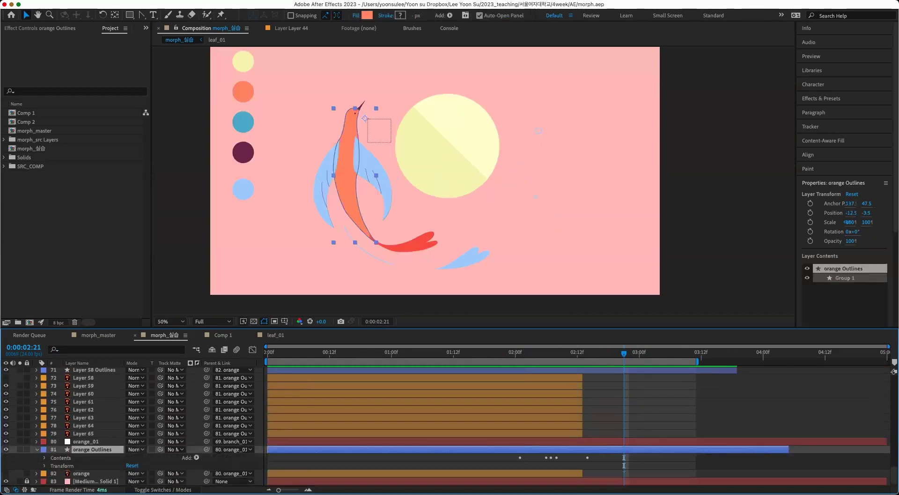
key("super+grave")
scroll(449, 424, "down", 1)
key("super+grave")
scroll(450, 424, "down", 4)
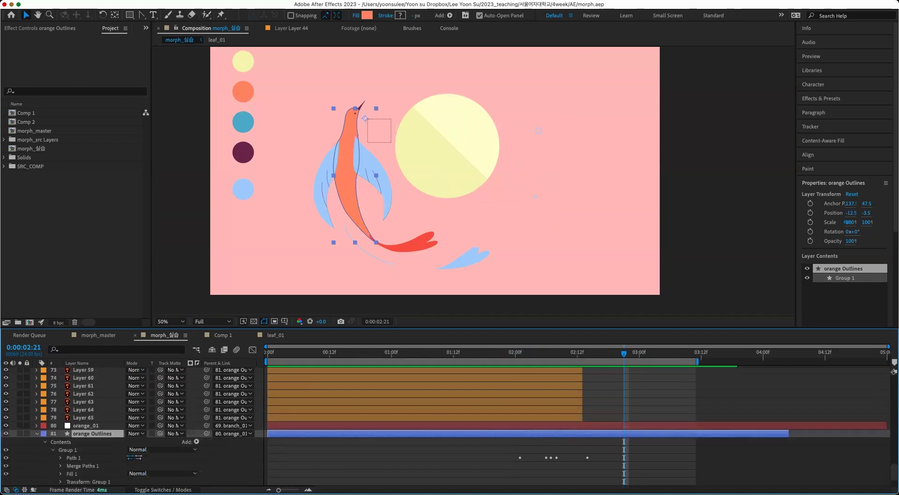
left_click(72, 450)
left_click(60, 449)
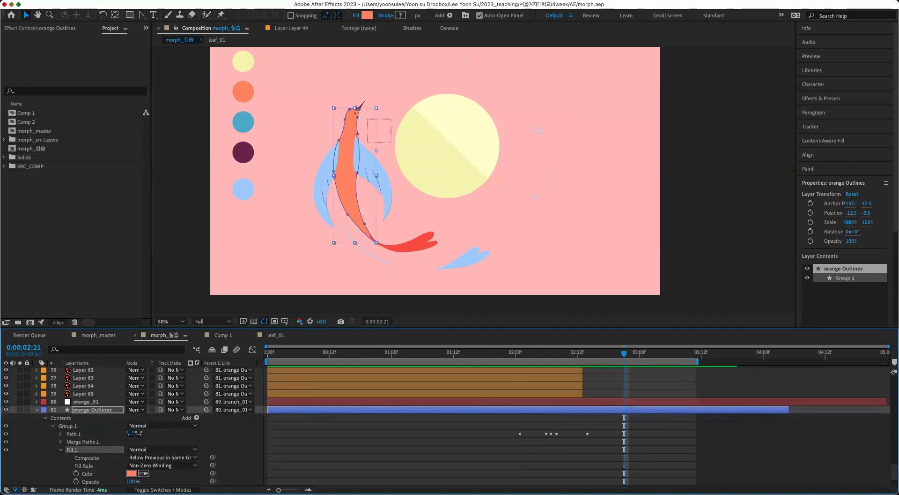
scroll(449, 426, "down", 4)
left_click(76, 441)
left_click_drag(624, 441, 520, 441)
- Sample the light blue swatch as the orange Outlines fill color and place that keyframe at 0:00:02:11
left_click_drag(623, 352, 582, 353)
left_click(143, 441)
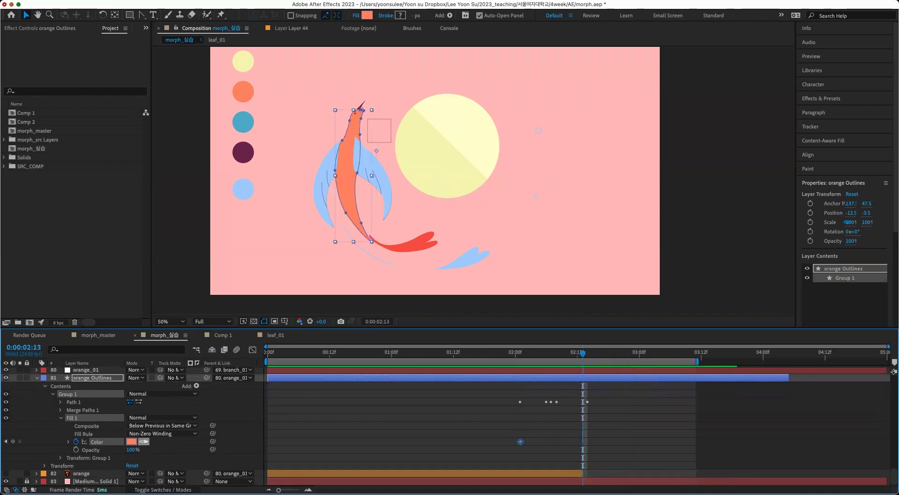
left_click(243, 188)
key("super+shift+a")
mouse_move(583, 352)
left_mouse_down()
mouse_move(540, 352)
mouse_move(572, 353)
left_mouse_up()
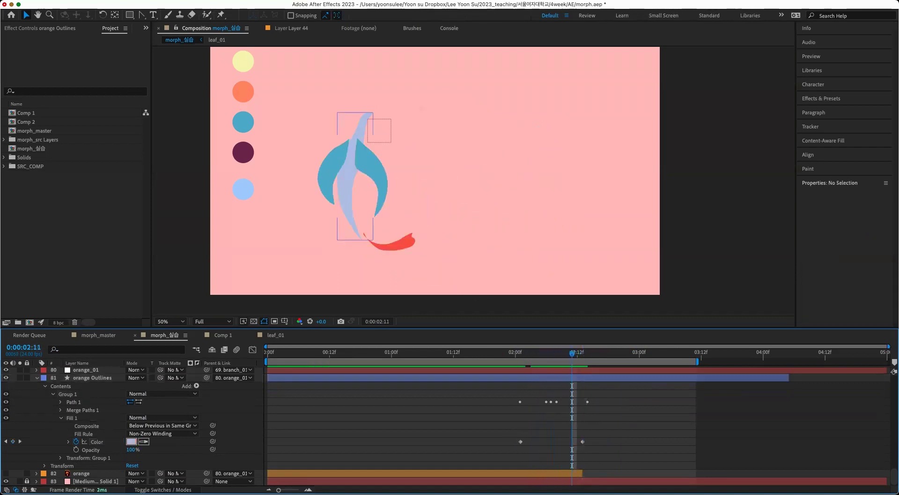
left_click(582, 441)
key("F2")
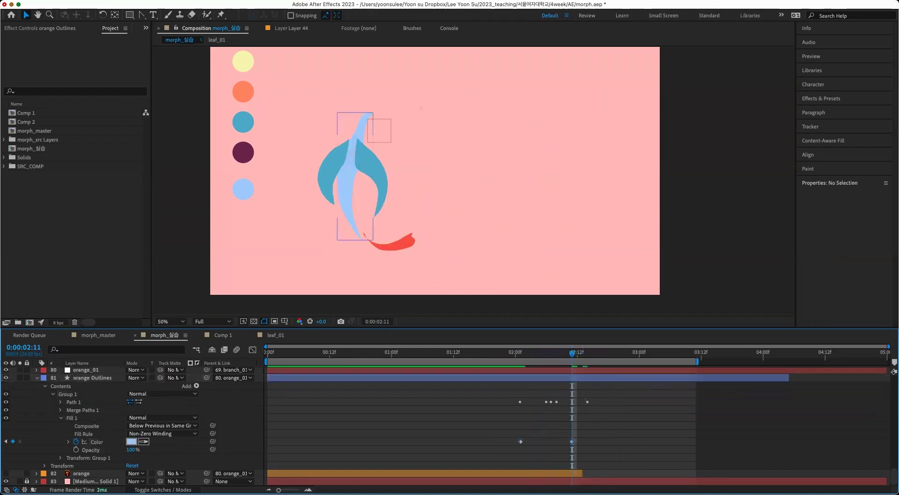
- Add a Fill 1 color keyframe to Layer 58 Outlines at 0:00:02:06, aligned with its first path keyframe
left_click(373, 160)
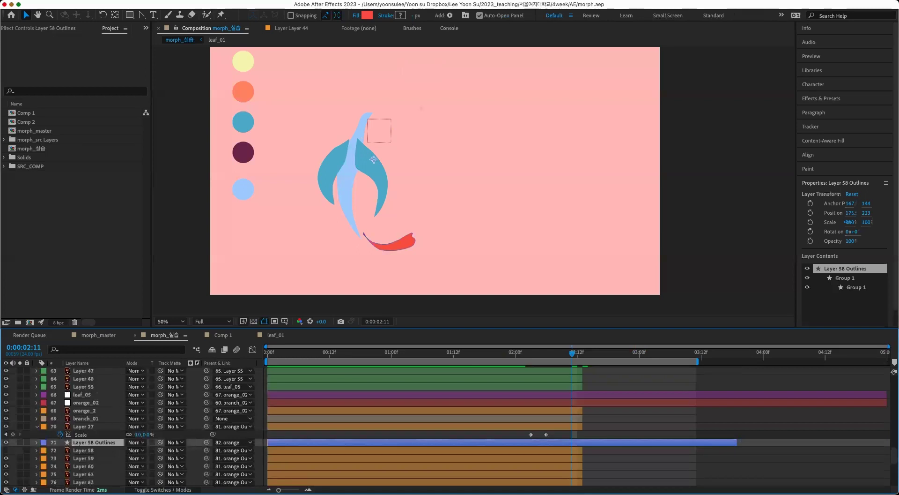
left_click(37, 442)
left_click(45, 450)
left_click(53, 458)
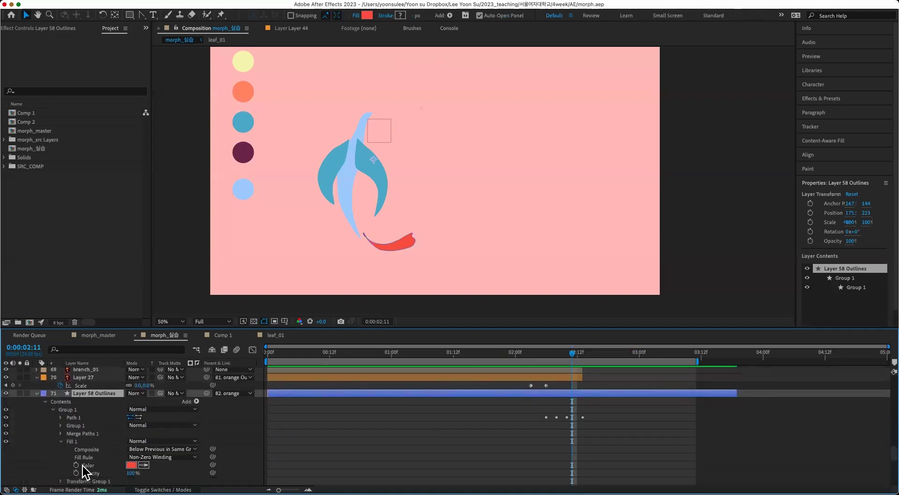
left_click(76, 465)
left_click_drag(572, 465, 546, 465)
- Sample the bird's light blue as the Layer 58 Outlines fill color and place that keyframe at 0:00:02:11
left_click(582, 357)
left_click(143, 464)
left_click(349, 161)
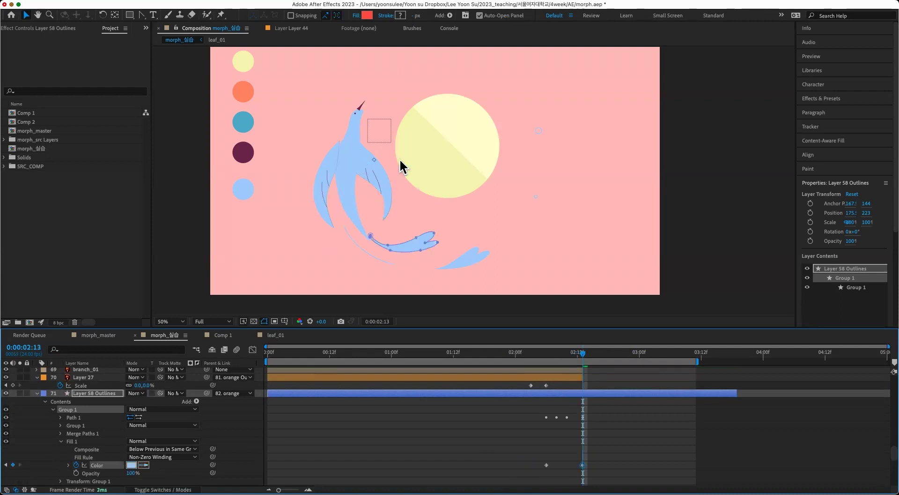
mouse_move(582, 357)
left_mouse_down()
mouse_move(538, 365)
mouse_move(574, 364)
left_mouse_up()
left_click_drag(582, 465, 573, 465)
left_click(607, 426)
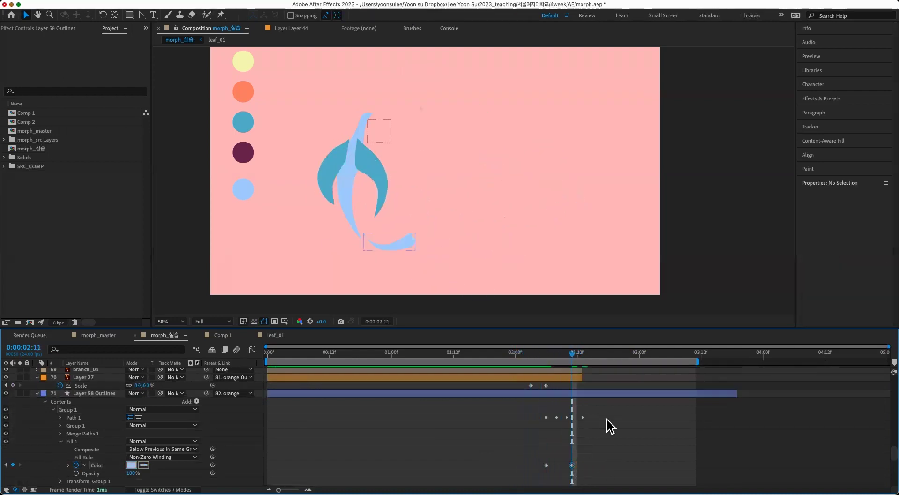
- Add a Fill 1 color keyframe to Layer 26 Outlines and place it at 0:00:02:03
scroll(667, 397, "up", 15)
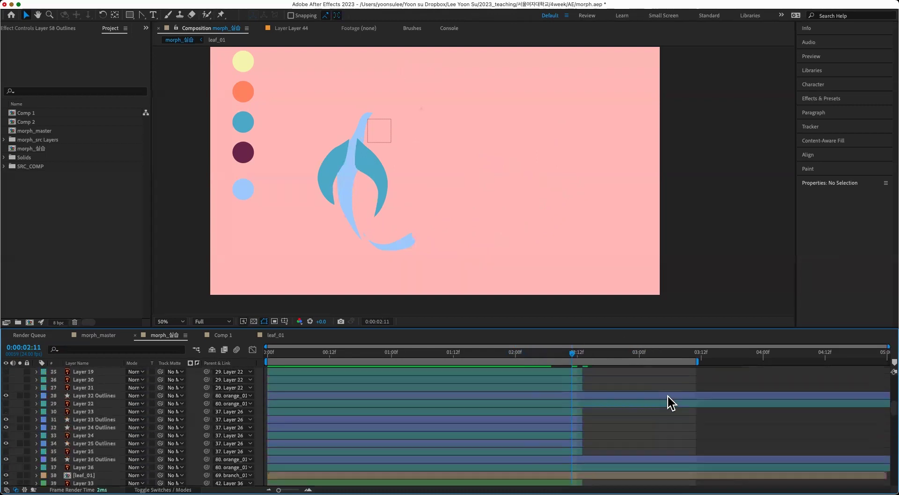
scroll(593, 398, "up", 4)
left_click(591, 410)
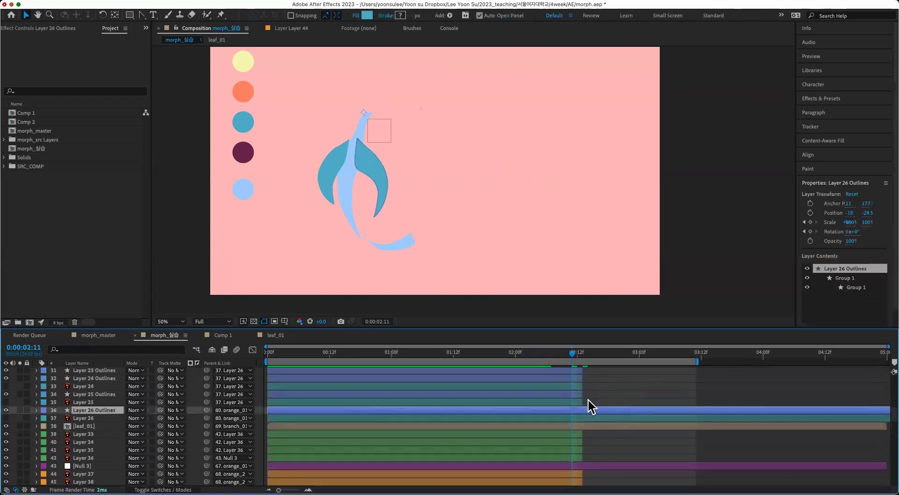
left_click(551, 353)
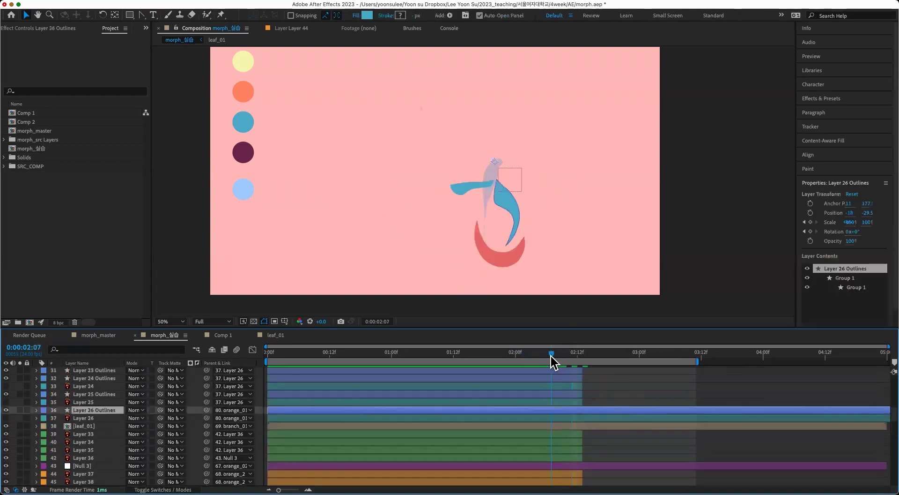
left_click(36, 410)
left_click(45, 418)
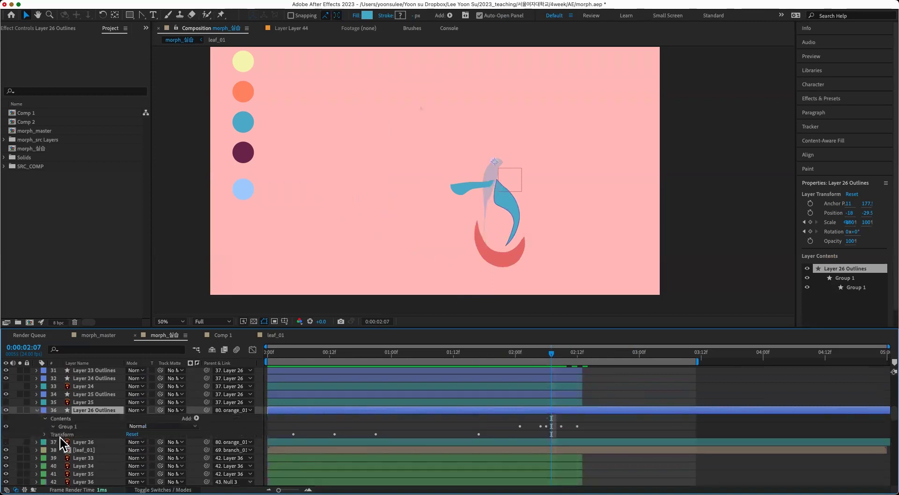
left_click(53, 426)
left_click(61, 458)
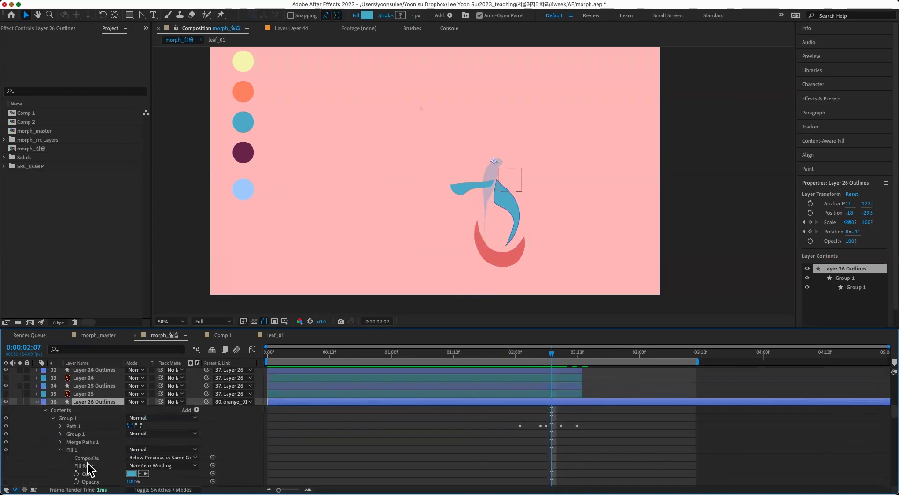
left_click(77, 473)
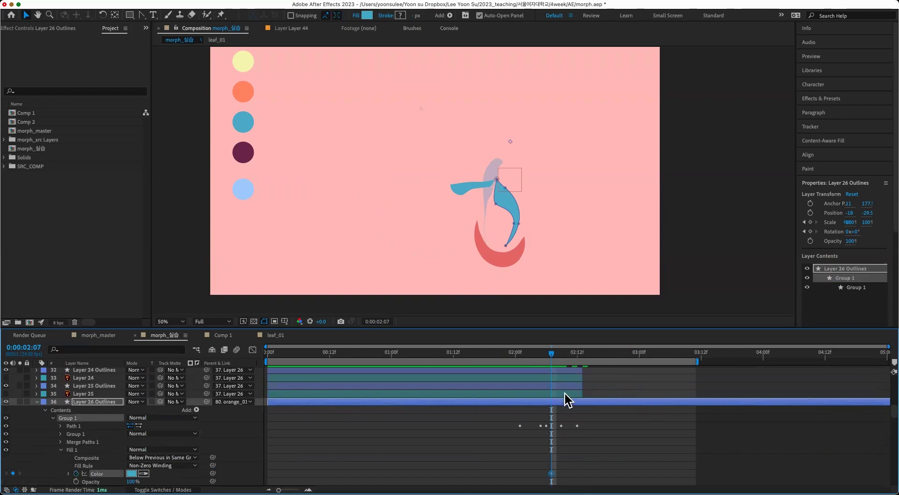
left_click_drag(551, 474, 531, 473)
- Sample the bird's light blue as the Layer 26 Outlines fill color and place that keyframe at 0:00:02:11
left_click_drag(576, 357, 585, 356)
left_click(144, 473)
left_click(369, 160)
mouse_move(581, 357)
left_mouse_down()
mouse_move(549, 359)
mouse_move(572, 359)
left_mouse_up()
left_click_drag(583, 487, 515, 468)
- Enable color keyframing on Fill 1 of Layer 22 Outlines, the remaining teal wing, at 0:00:02:11
scroll(592, 454, "up", 4)
scroll(589, 448, "up", 4)
left_click(584, 464)
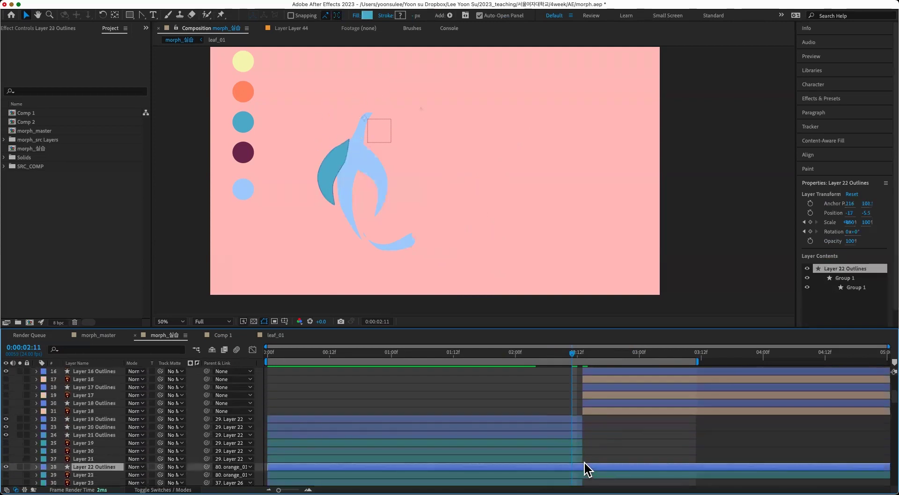
scroll(290, 462, "down", 3)
left_click(37, 413)
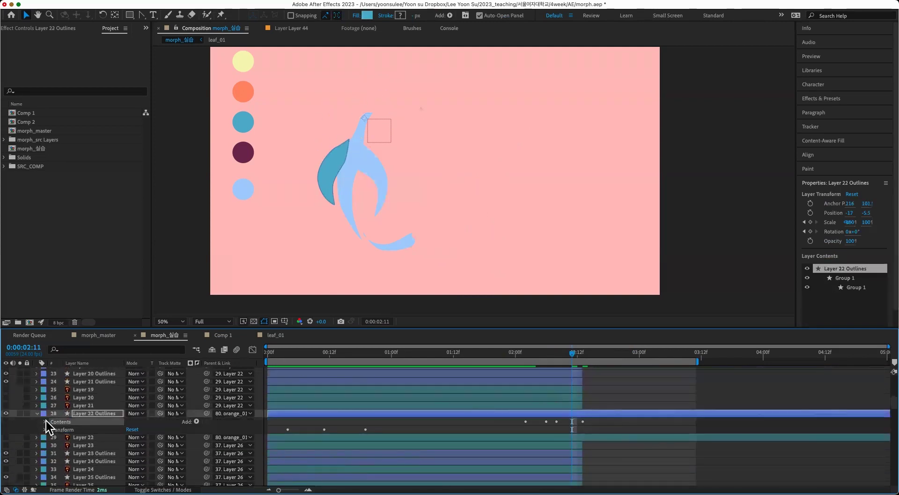
left_click(45, 421)
left_click(53, 429)
left_click(53, 430)
left_click(66, 439)
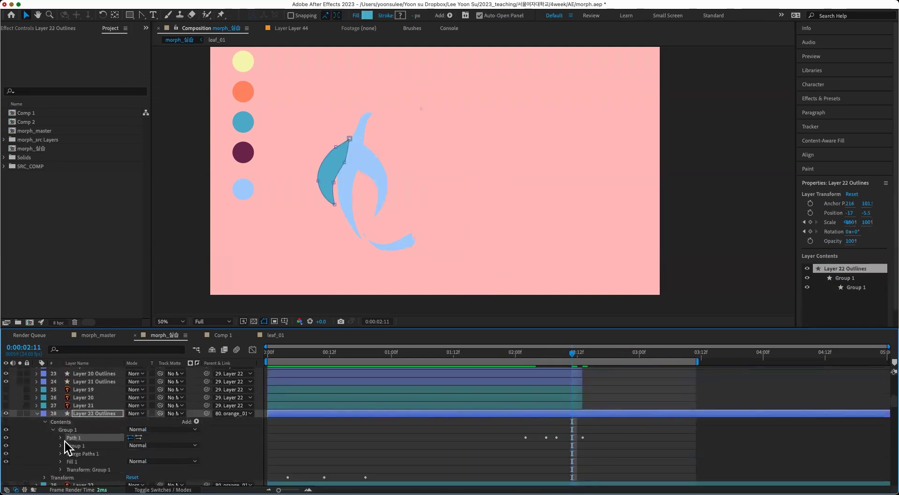
left_click(60, 461)
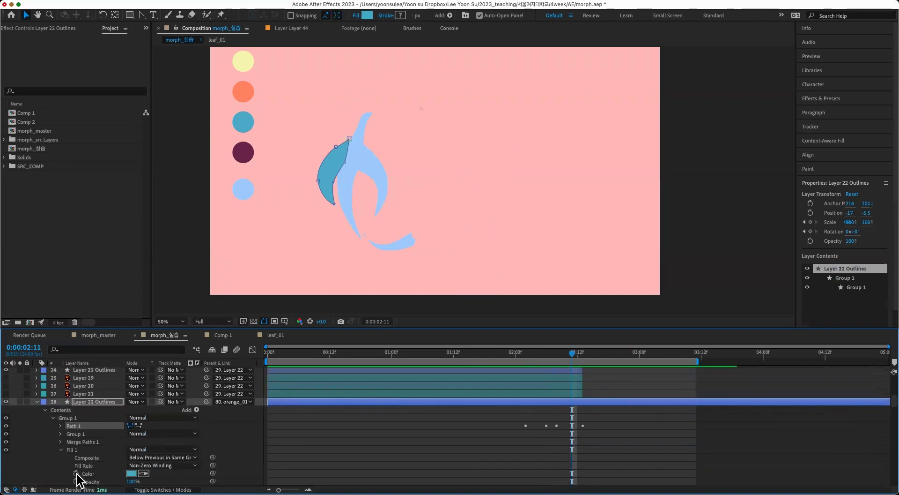
left_click(76, 473)
- Change the Layer 22 Outlines fill to the bird's light blue, with color keyframes at 0:00:02:06 and 0:00:02:11
left_click_drag(592, 356, 598, 357)
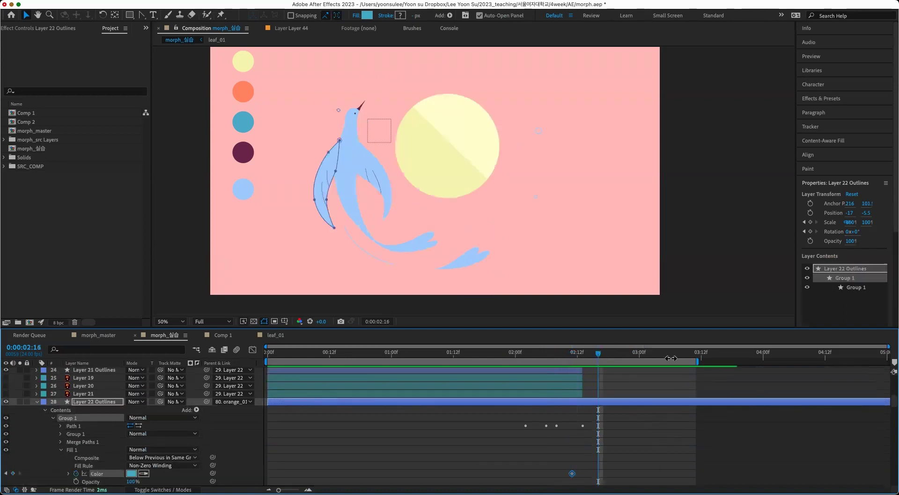
key("super+v")
mouse_move(598, 474)
left_mouse_down()
mouse_move(572, 474)
mouse_move(617, 478)
mouse_move(588, 474)
left_mouse_up()
left_click(593, 385)
left_click_drag(597, 393, 571, 392)
left_click_drag(588, 473, 572, 474)
left_click(657, 470)
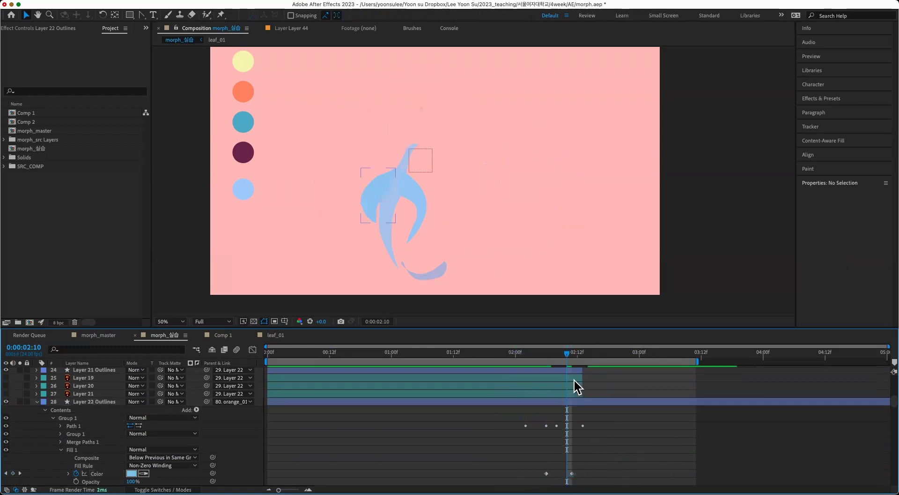
- Scrub back to 0:00:02:08 and compare the two wings' color transitions and Layer 26 Outlines' fill keyframes
left_click(577, 352)
left_click_drag(575, 354, 555, 382)
scroll(620, 438, "down", 10)
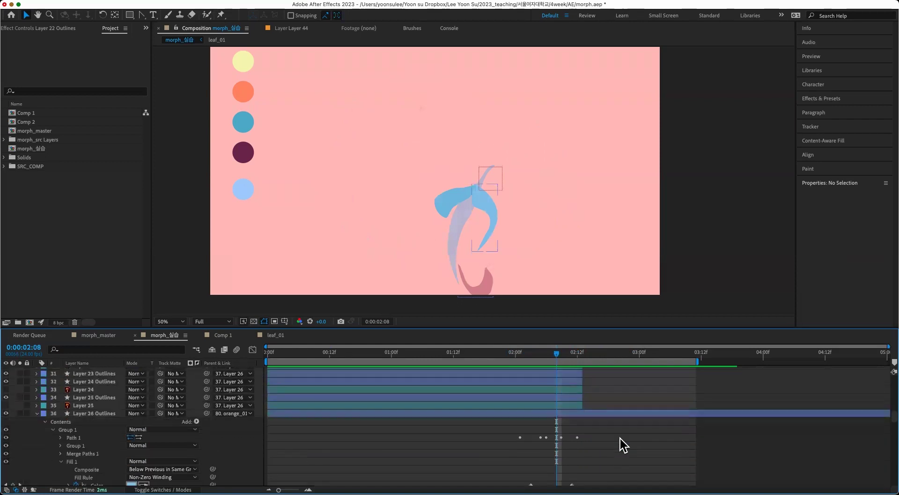
- Trim the ends of Layers 58 through 65 back to about 0:00:02:07 in the timeline
left_click(565, 413)
scroll(564, 442, "down", 15)
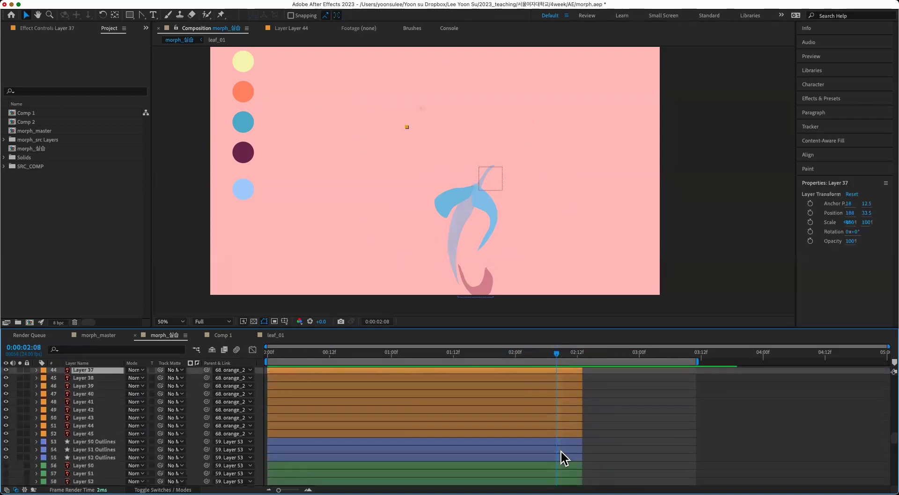
scroll(568, 457, "up", 5)
left_click(564, 424)
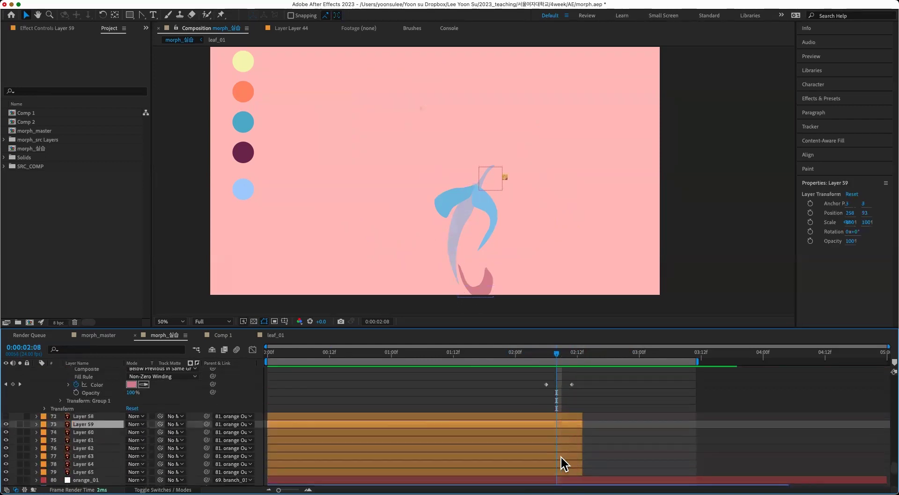
left_click(563, 415)
left_click(558, 470, "shift")
left_click_drag(582, 418, 552, 424)
left_click(550, 395)
left_click_drag(550, 352, 589, 398)
- Delete the layers from Layer 15 Outlines through Layer 18 Outlines, along with the remaining Layer 18
scroll(594, 406, "up", 15)
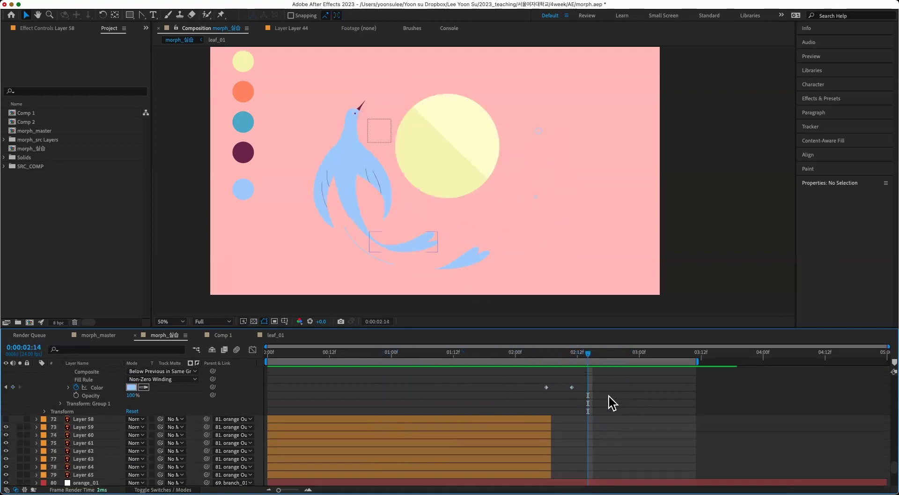
left_click(96, 451)
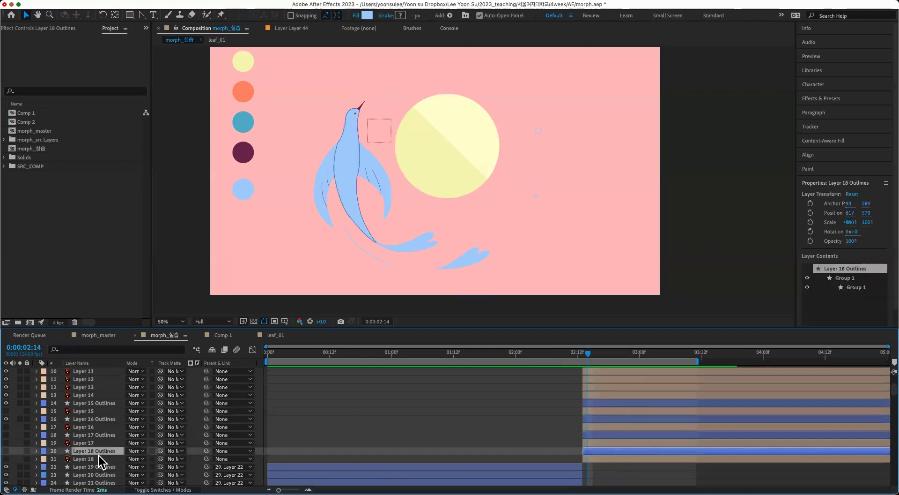
left_click(108, 403, "shift")
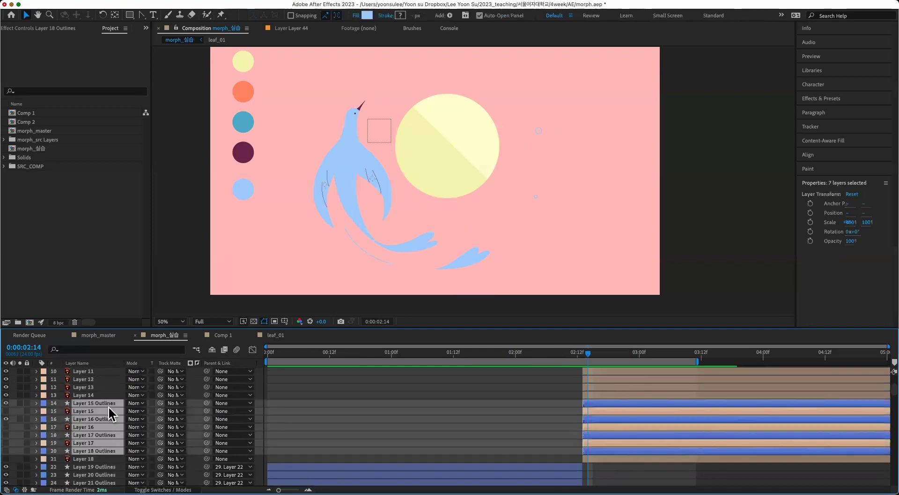
key("Delete")
left_click_drag(595, 352, 610, 399)
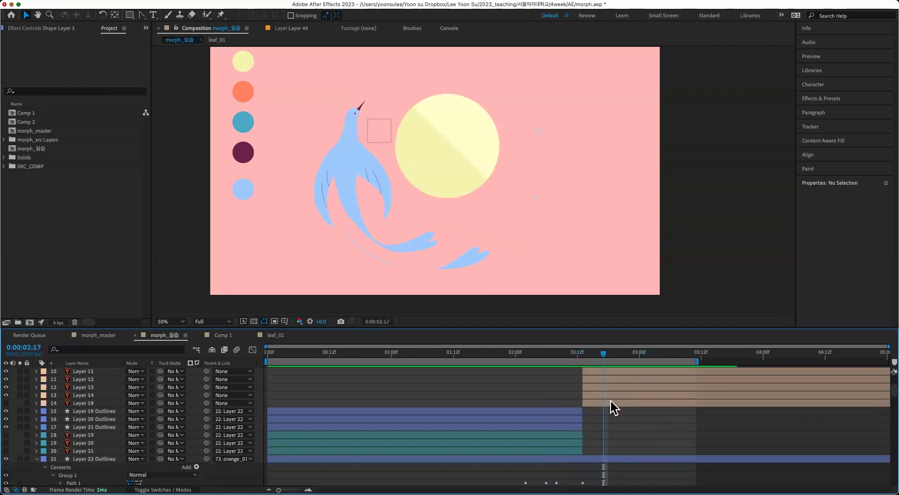
left_click(610, 402)
scroll(623, 412, "up", 3)
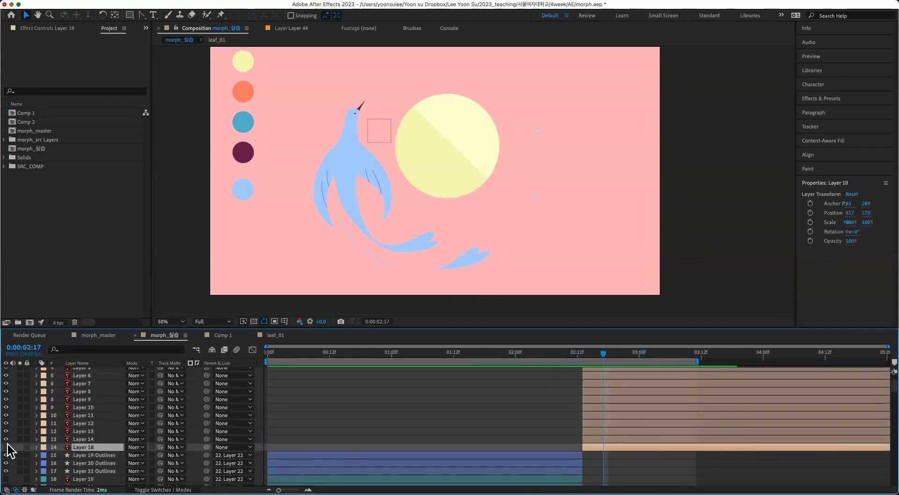
key("Delete")
- Move Layer 3, the sun's light half, directly above Layer 14, the sun circle, in the layer stack
left_click(120, 439)
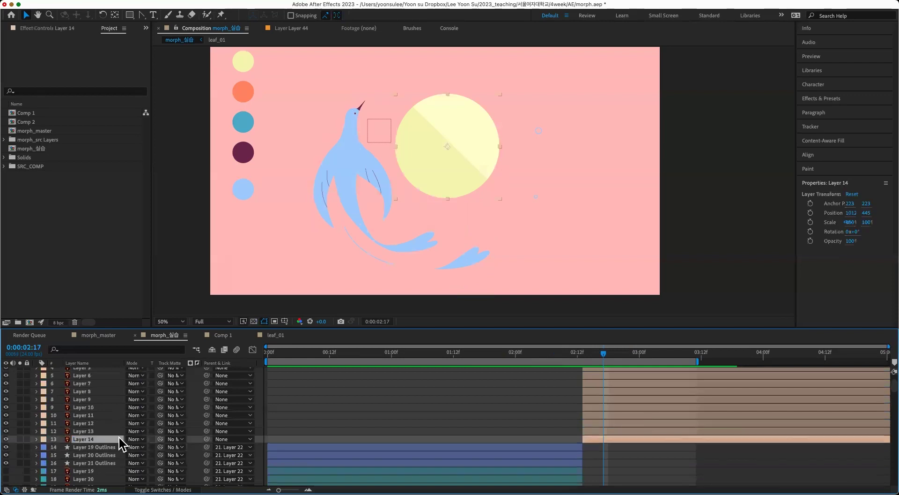
left_click_drag(588, 352, 577, 375)
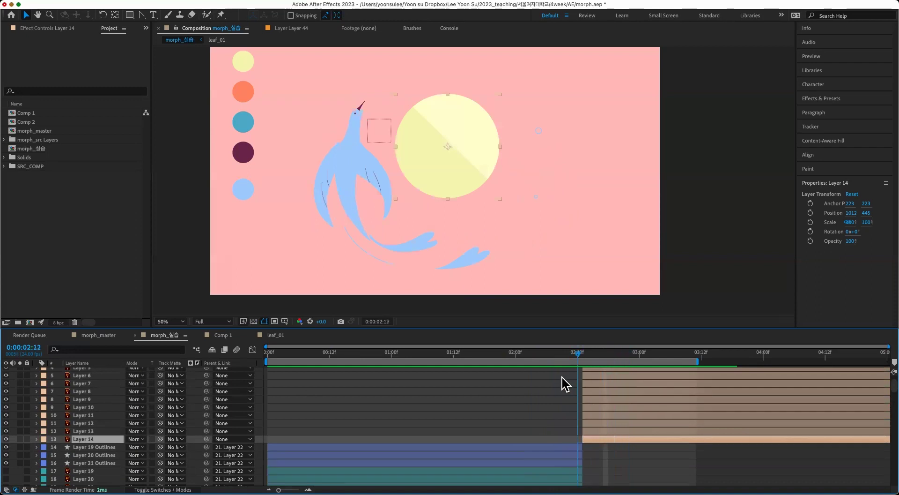
left_click(103, 430)
left_click(107, 440)
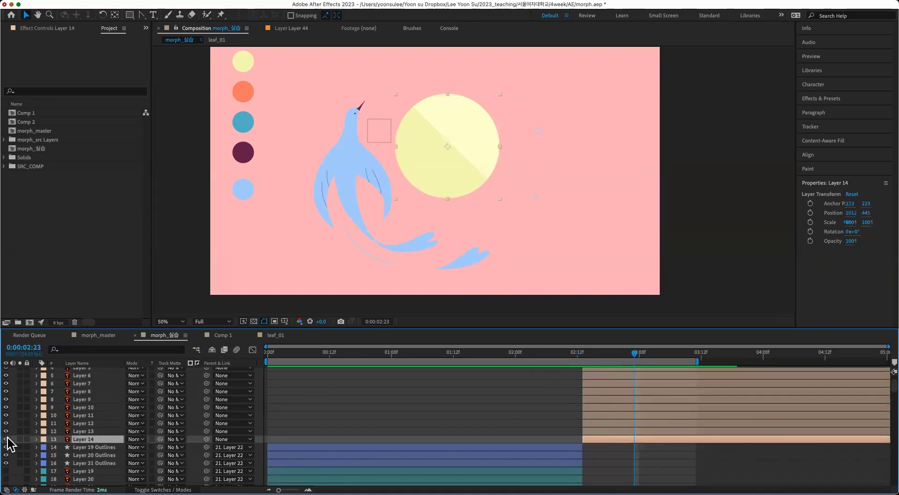
scroll(153, 448, "up", 2)
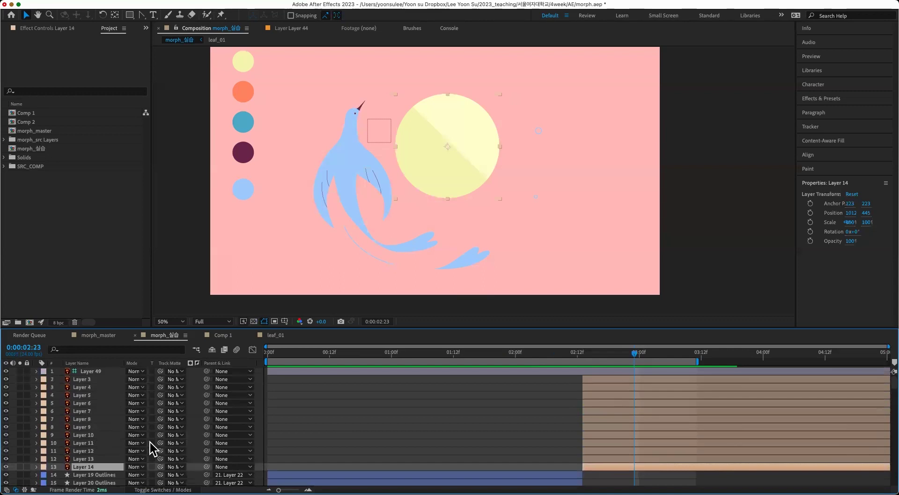
left_click(97, 380)
left_click_drag(101, 380, 108, 465)
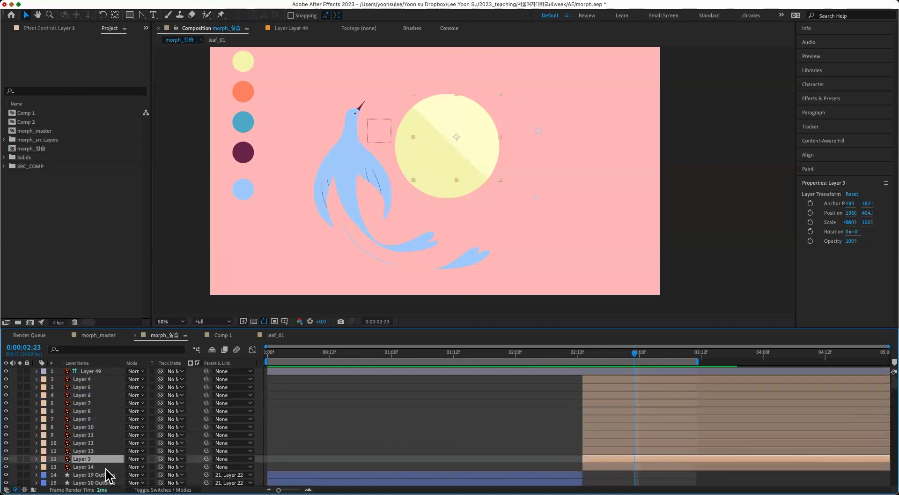
- Assign the Yellow label color to the two sun layers, Layer 3 and Layer 14
left_click(58, 467, "shift")
left_click(43, 459)
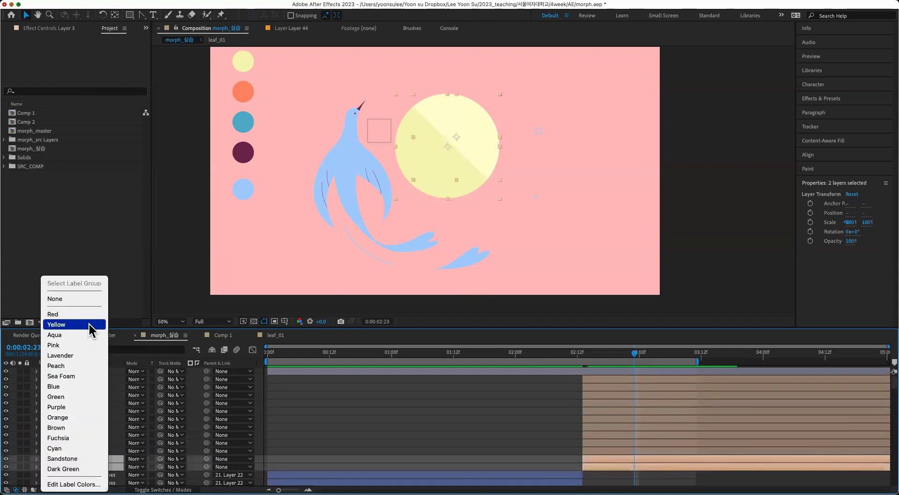
left_click(94, 317)
- Reveal the Scale property of both sun layers and parent Layer 3 to Layer 14
left_click_drag(628, 356, 635, 399)
key("s")
left_click(388, 436)
left_click(109, 458)
left_click_drag(207, 459, 92, 474)
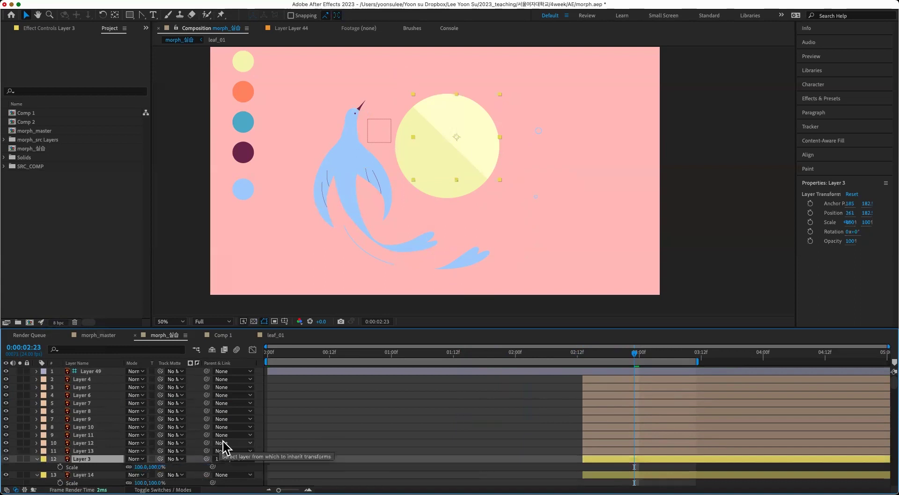
- Keyframe Layer 14's scale to grow from 0% at 0:00:02:13 to 100% at 0:00:02:20, and preview it
scroll(143, 451, "down", 3)
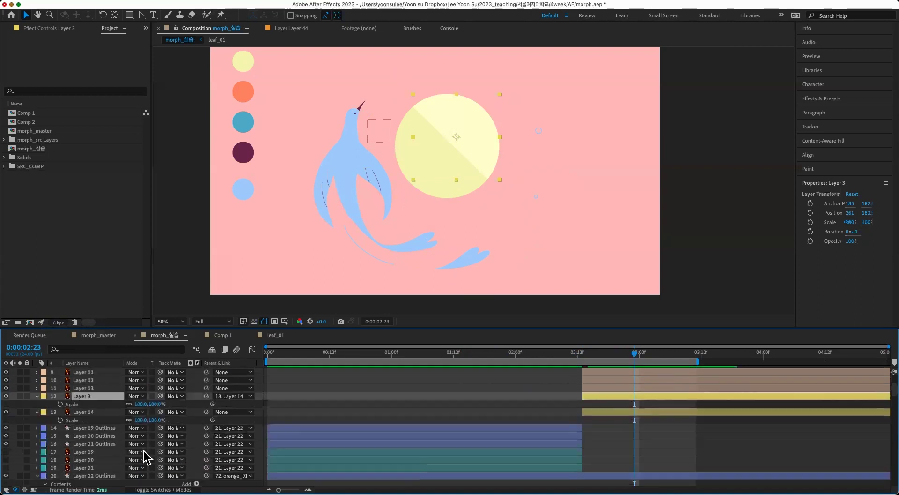
left_click(60, 420)
left_click_drag(621, 355, 609, 355)
left_click_drag(635, 424, 620, 424)
left_click(582, 354)
left_click(139, 420)
type("0")
left_click(603, 402)
key("space")
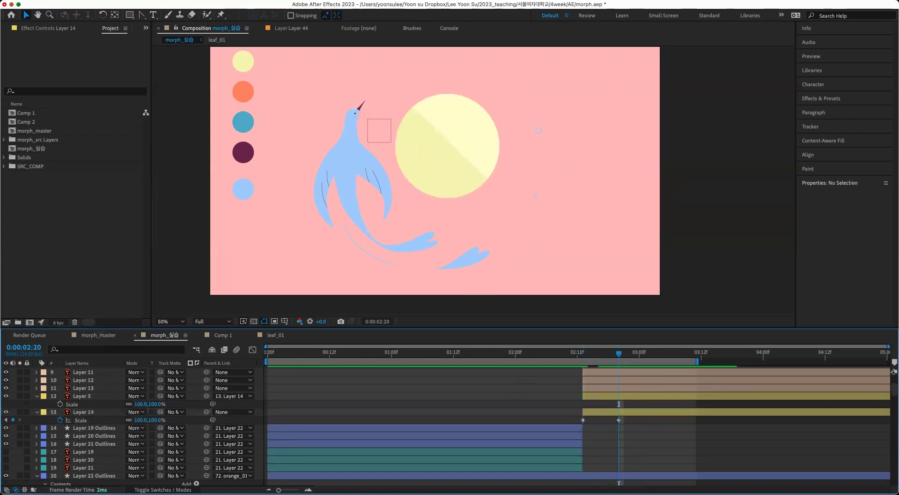
- Ease Layer 14's scale keyframes, adding an overshoot keyframe at 0:00:02:18 and a final 100% keyframe at 0:00:02:22
mouse_move(630, 417)
left_mouse_down()
mouse_move(566, 422)
mouse_move(624, 420)
left_mouse_up()
left_click(602, 420)
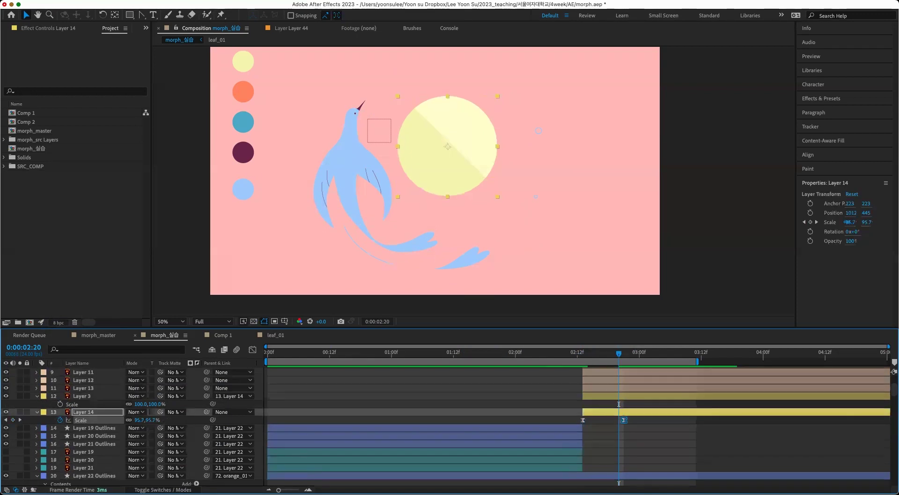
key("Page_Up")
key("Page_Up")
key("super+v")
left_click_drag(624, 419, 629, 420)
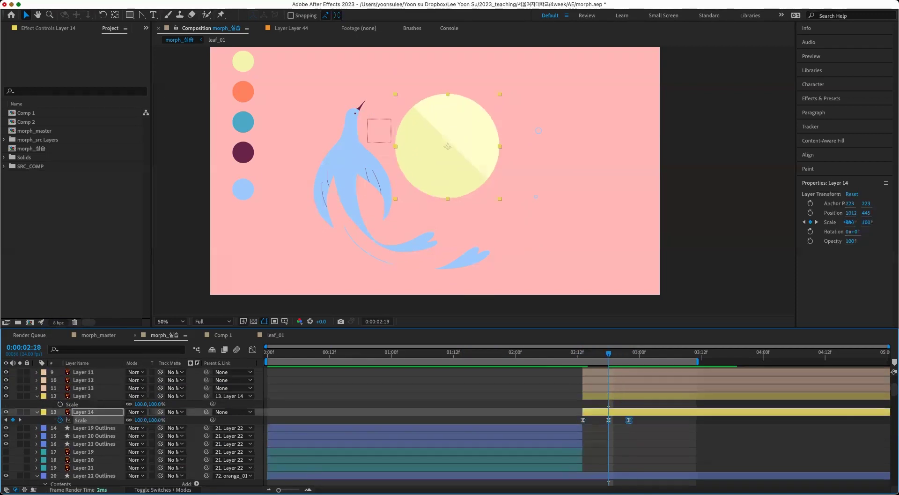
left_click_drag(848, 222, 849, 222)
key("super+shift+a")
- Extend the work area to about 0:00:03:20 and preview the whole morph animation from the start
left_click_drag(609, 354, 742, 361)
left_click(629, 420)
key("super+shift+a")
left_click_drag(650, 353, 360, 353)
key("space")
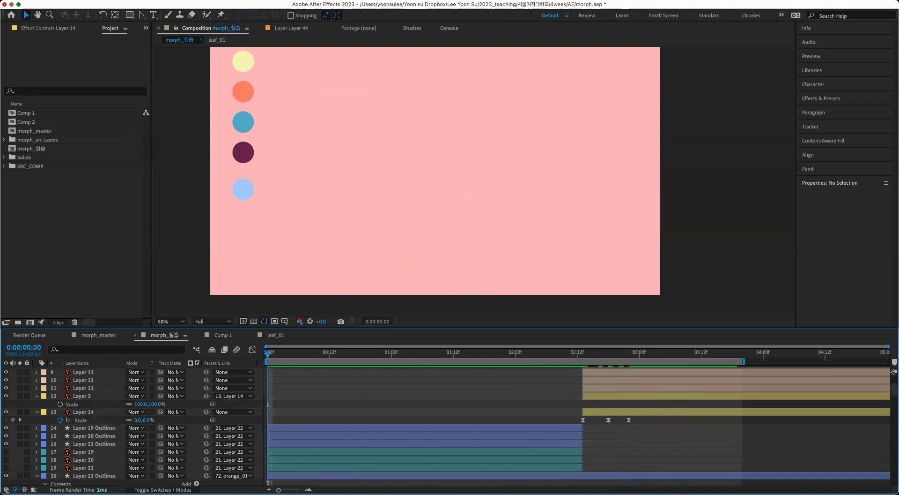
key("comma")
key("space")
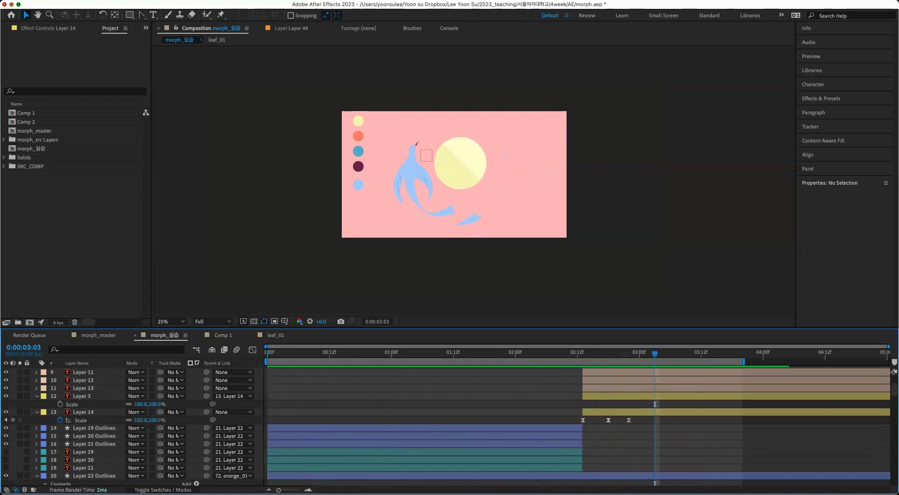
key("period")
key("j")
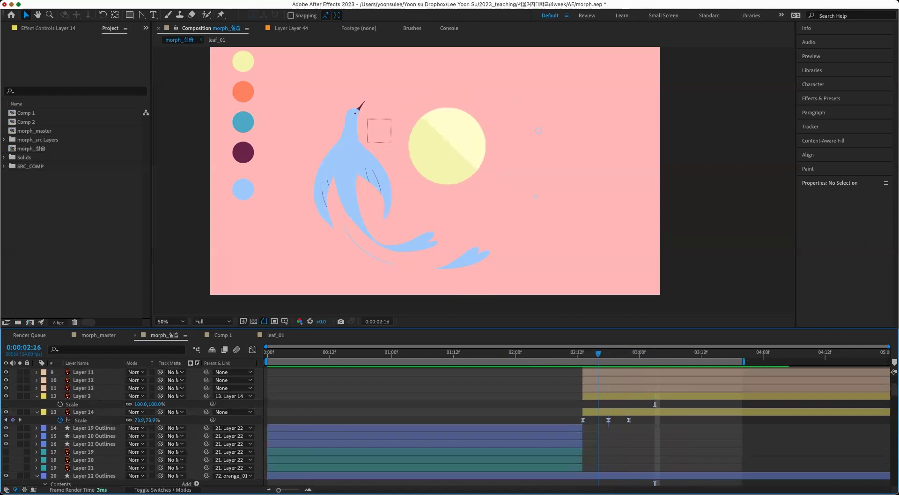
- Select the bird detail layers from Layer 4 through Layer 13 at 0:00:02:13 and save the project
scroll(449, 426, "up", 2)
left_click(83, 406)
scroll(449, 426, "up", 5)
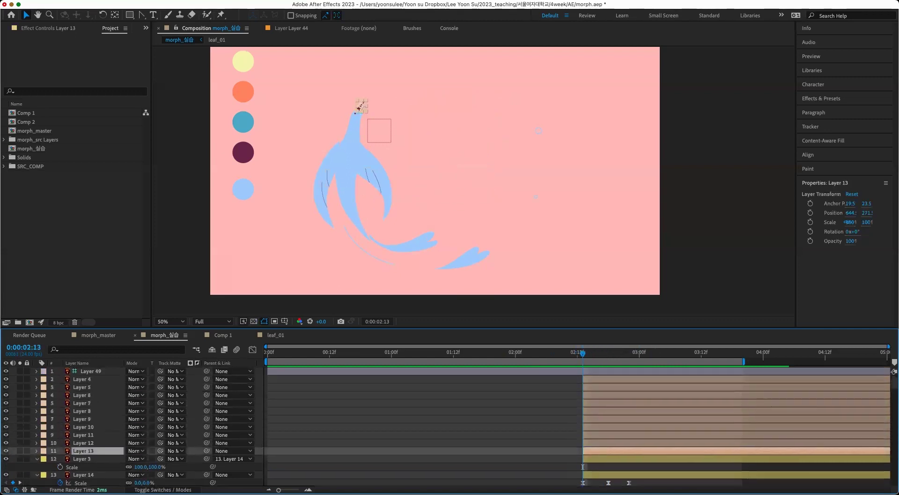
left_click(82, 378, "shift")
key("super+s")
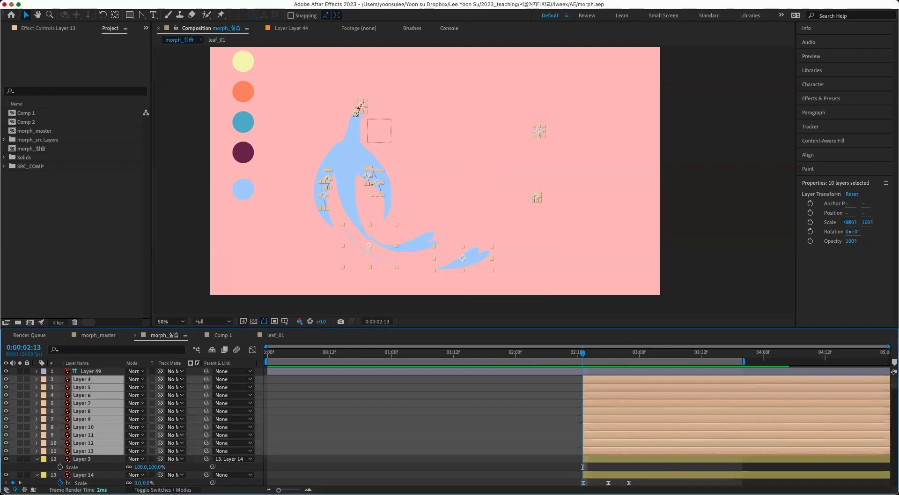
- Assign the Brown label color to Layers 8 through 13, the wing lines and head details, and save the project
key("F2")
left_click(83, 451)
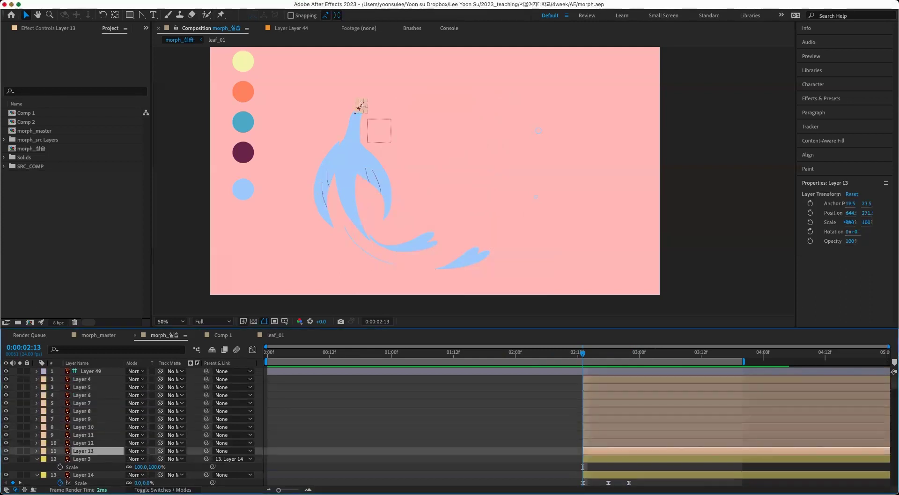
key("super+shift+Up")
key("super+shift+Up")
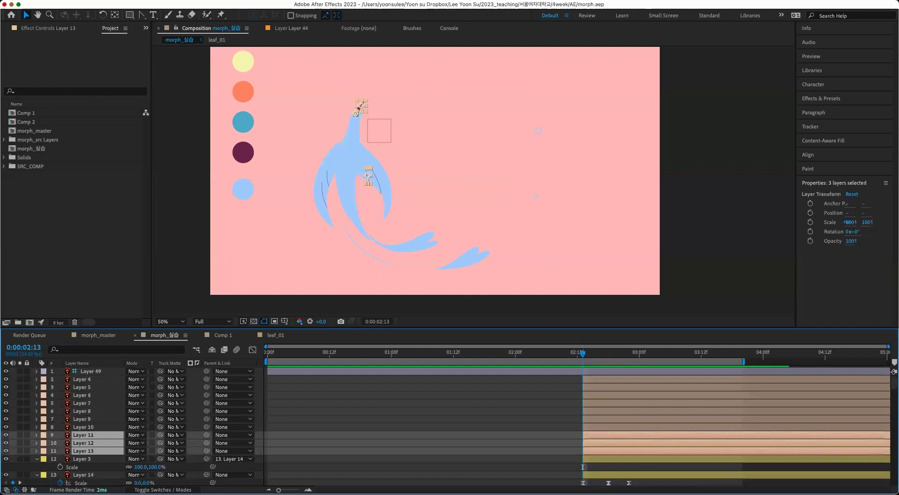
key("super+shift+Up")
key("super+shift+Up")
key("super+shift+Up")
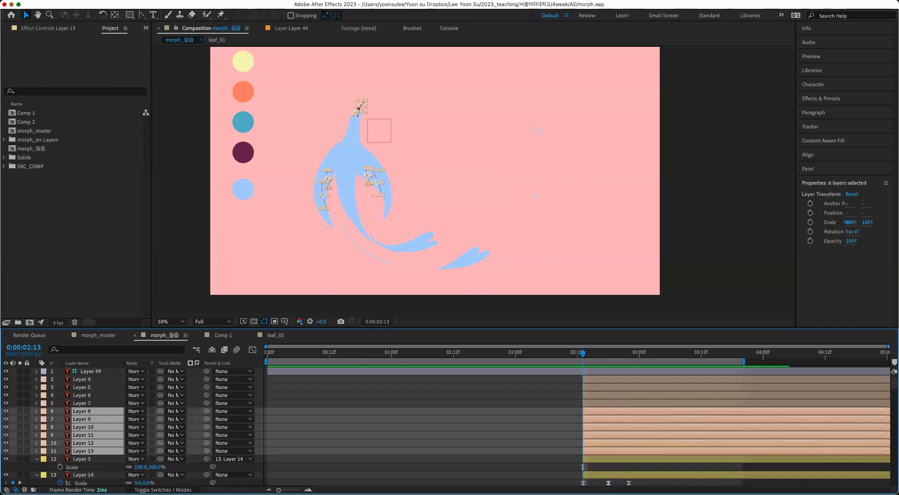
left_click(43, 418)
left_click(79, 427)
key("super+s")
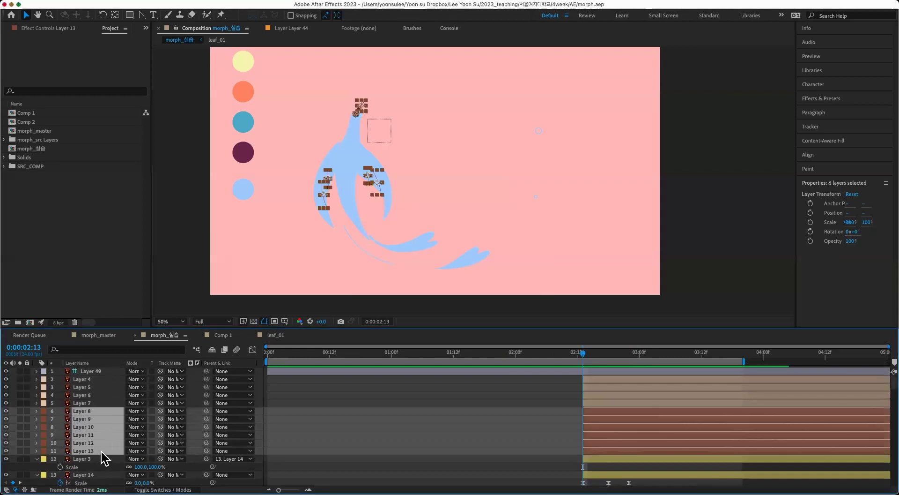
- Move Layers 8 through 13 in the layer stack to directly below Layer 14
left_click_drag(100, 433, 106, 385)
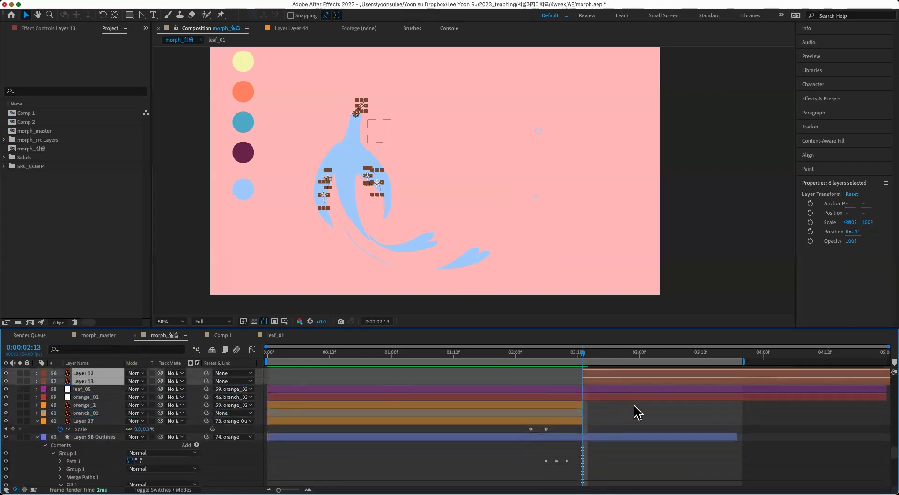
scroll(634, 405, "up", 4)
left_click(643, 384)
left_click(690, 402)
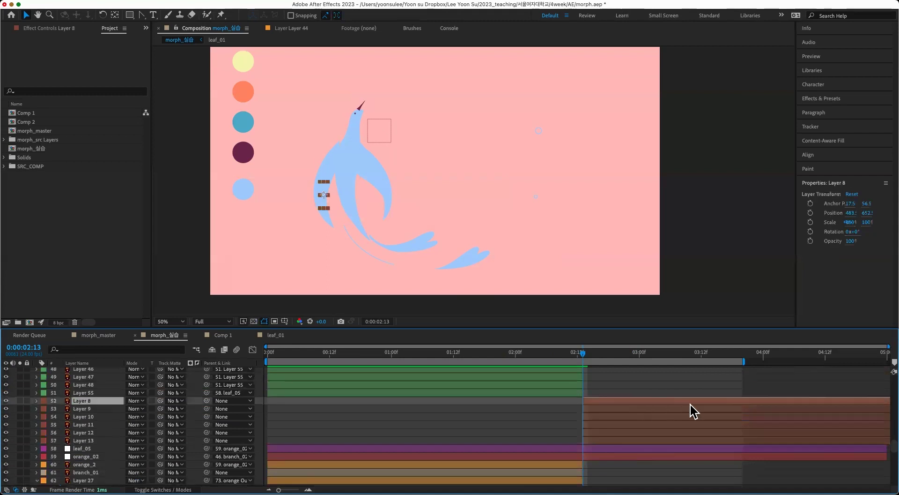
left_click_drag(602, 354, 654, 370)
left_click(617, 437, "shift")
scroll(501, 439, "up", 3)
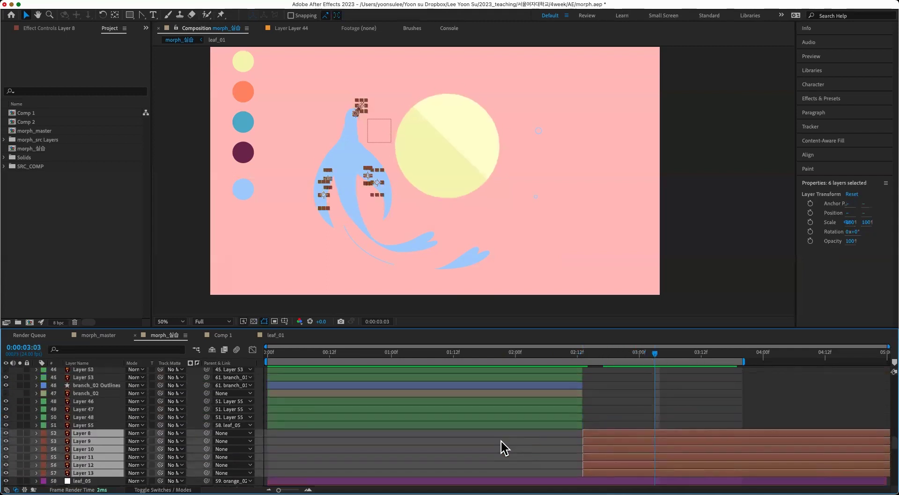
left_click_drag(90, 458, 112, 400)
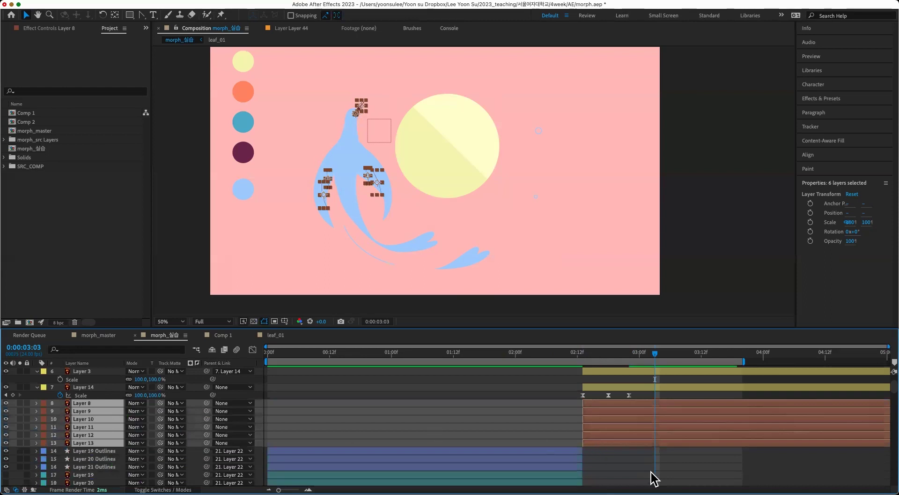
left_click(652, 476)
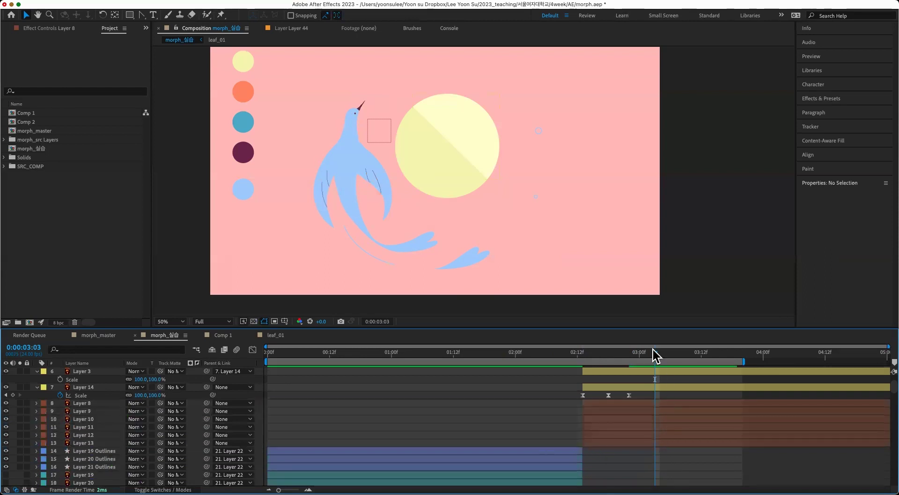
- Create shape layers from wing-line Layers 8 through 11 and group the four outline layers directly above the originals
left_click(645, 403)
key("period")
left_click_drag(351, 225, 496, 247)
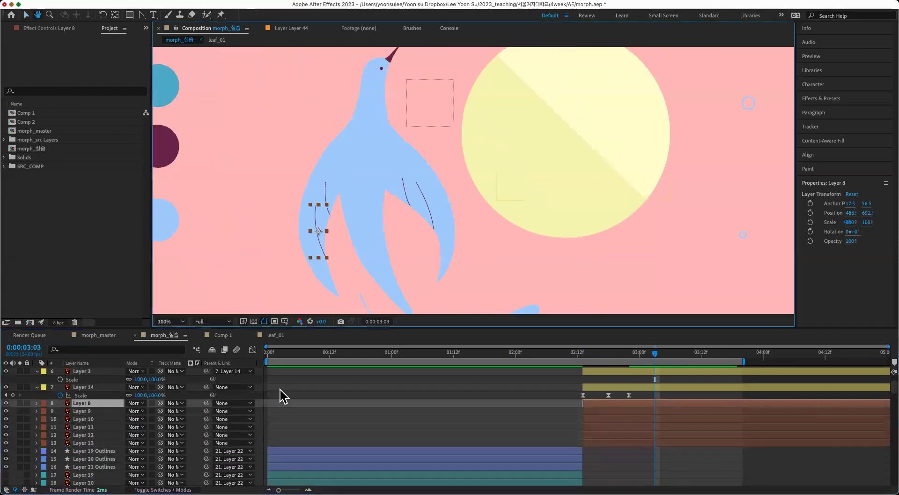
left_click(108, 411, "shift")
left_click(111, 419, "shift")
left_click(111, 425, "shift")
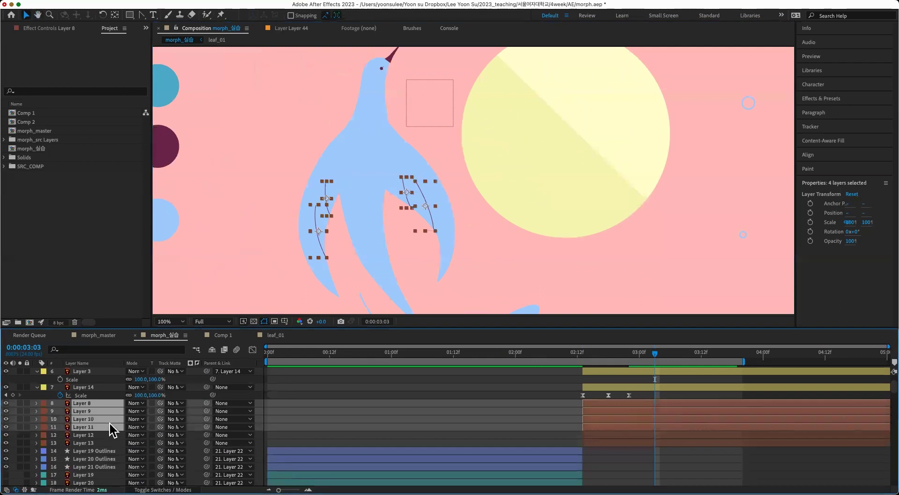
right_click(102, 425)
mouse_move(168, 398)
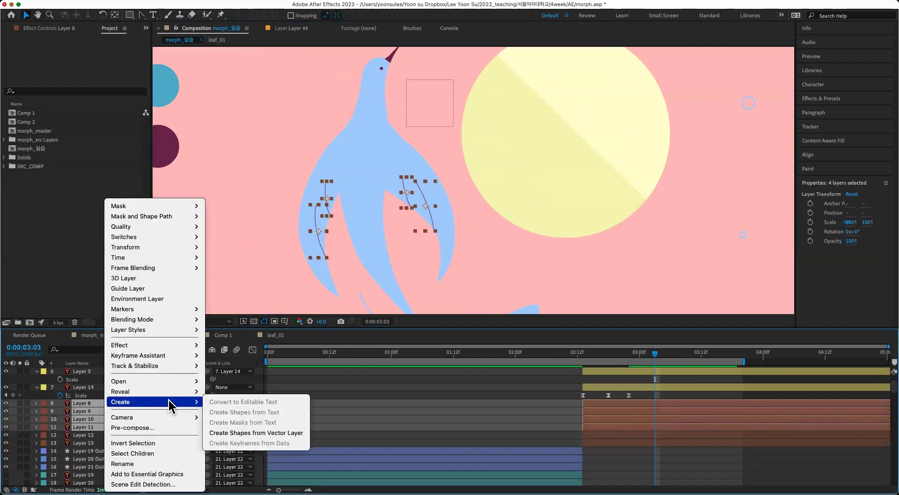
left_click(272, 433)
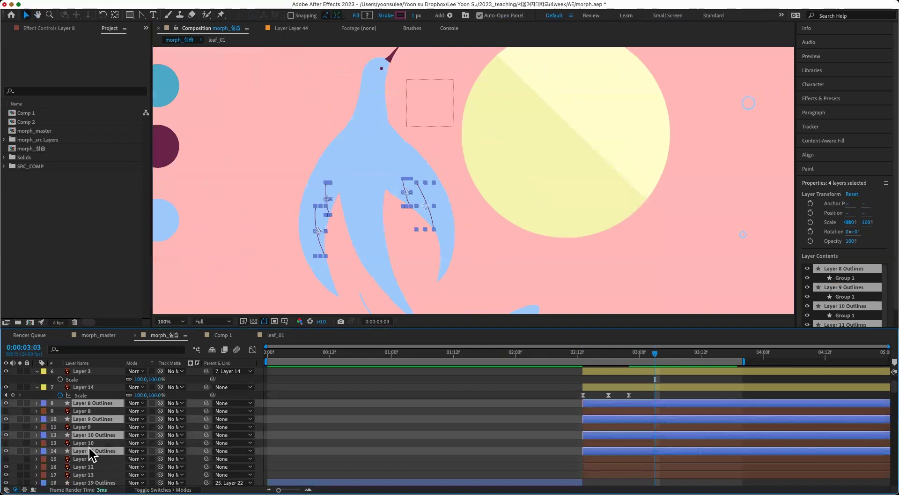
left_click(634, 427)
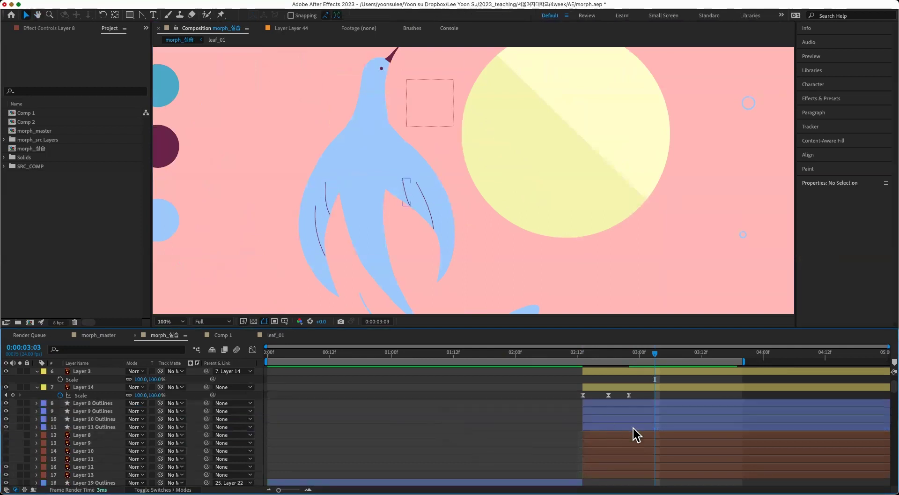
- Add Trim Paths to Layer 11 Outlines and keyframe End from 0% at 0:00:02:21 to 100% at 0:00:03:03
left_click(36, 427)
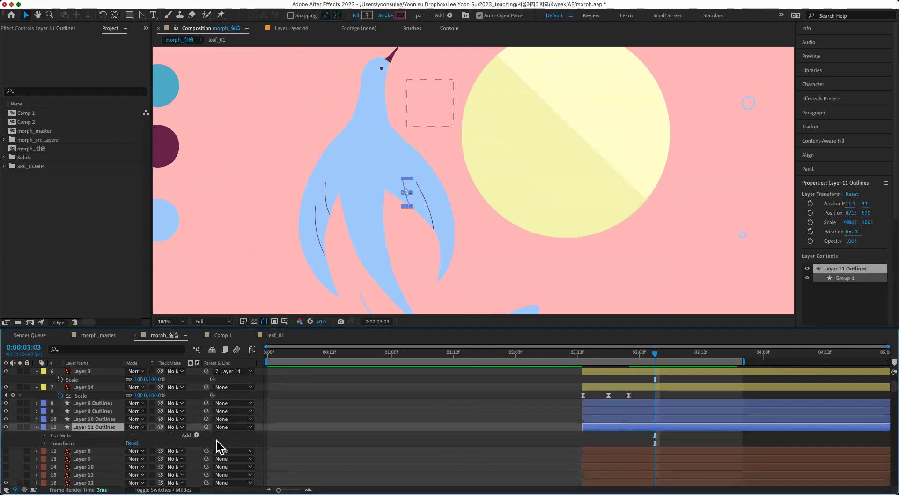
left_click(196, 434)
left_click(220, 443)
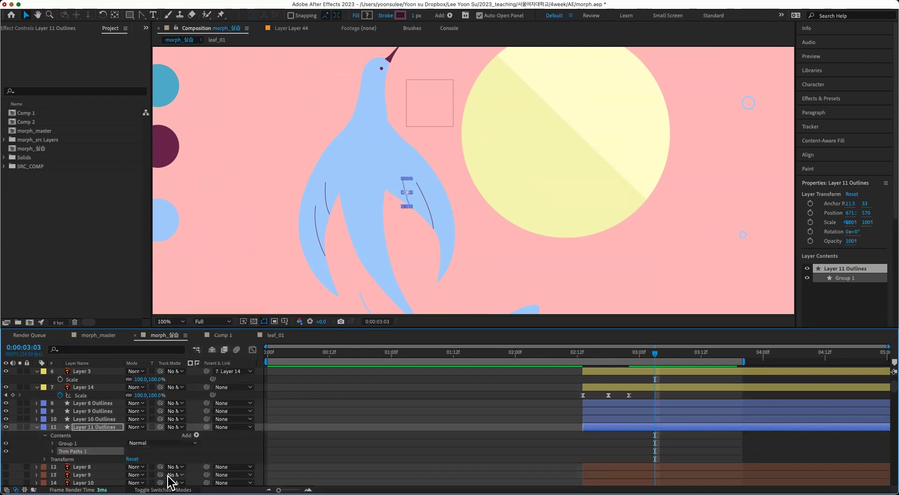
left_click(52, 451)
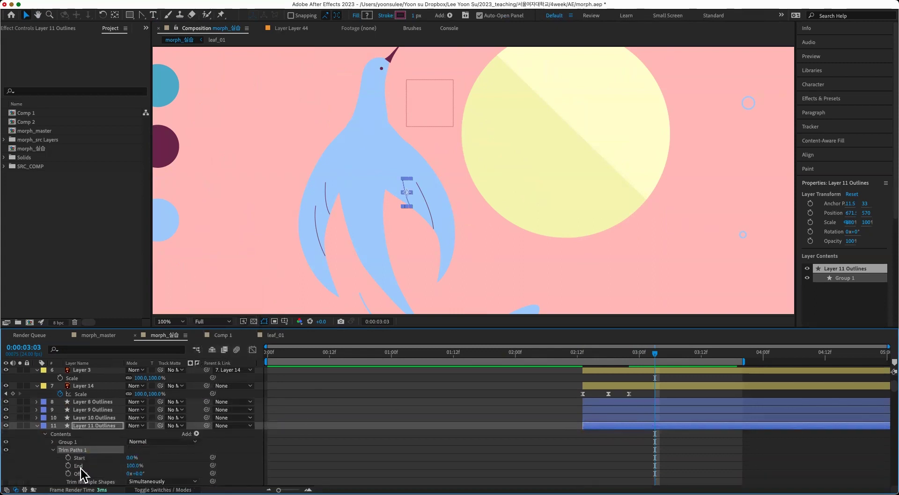
left_click(68, 465)
left_click(625, 355)
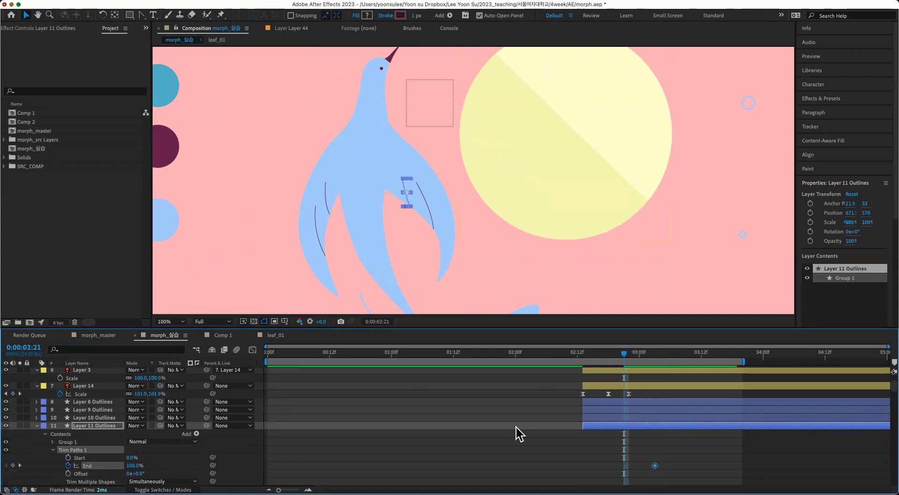
mouse_move(134, 467)
left_mouse_down()
mouse_move(87, 467)
mouse_move(118, 467)
left_mouse_up()
left_click(600, 394)
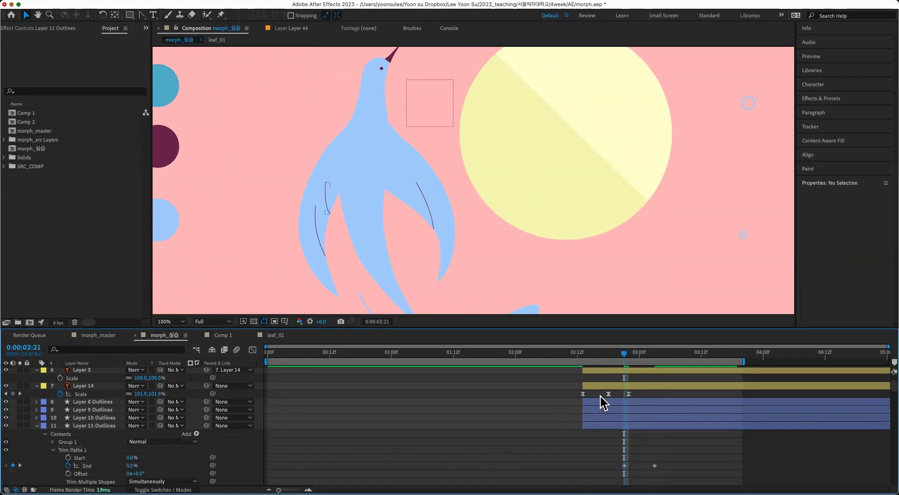
- Copy the trim path animation to Layer 10 Outlines at 0:00:02:21 and move both layers' final End keyframes to about 0:00:03:02
left_click_drag(623, 350, 648, 351)
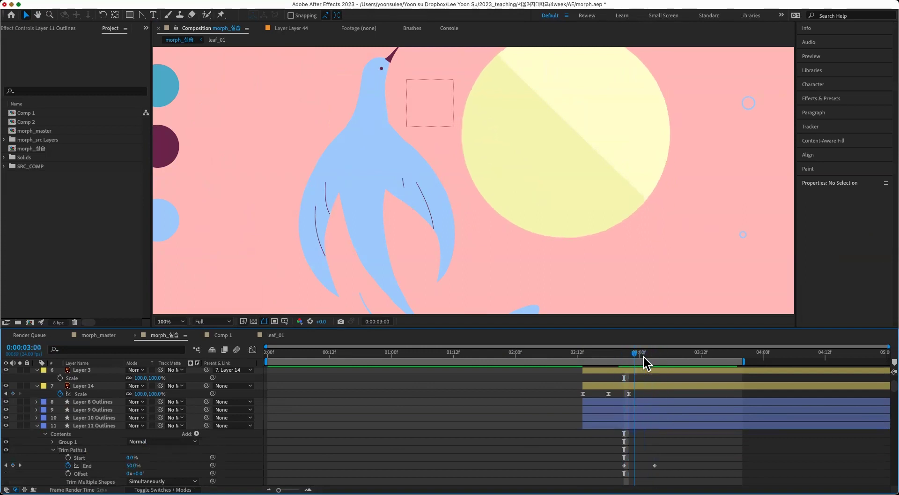
left_click_drag(601, 459, 687, 476)
left_click(649, 417)
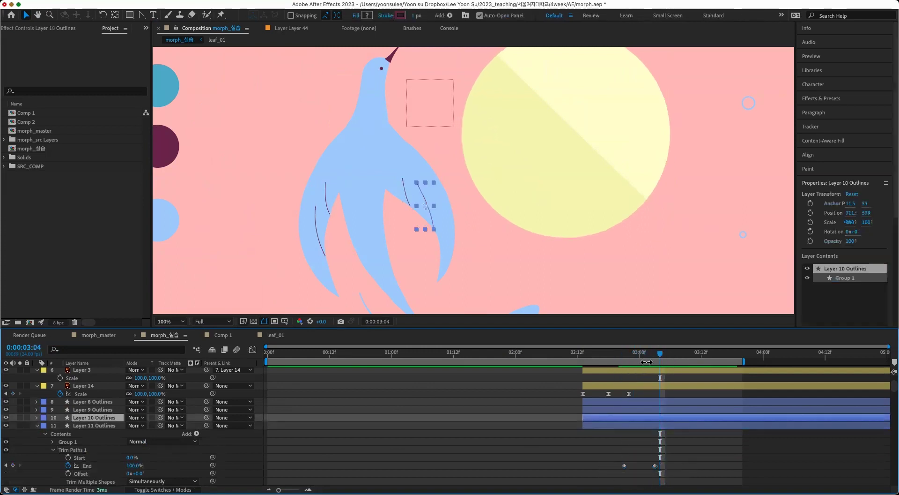
left_click_drag(626, 354, 624, 354)
left_click(646, 410)
left_click(670, 416)
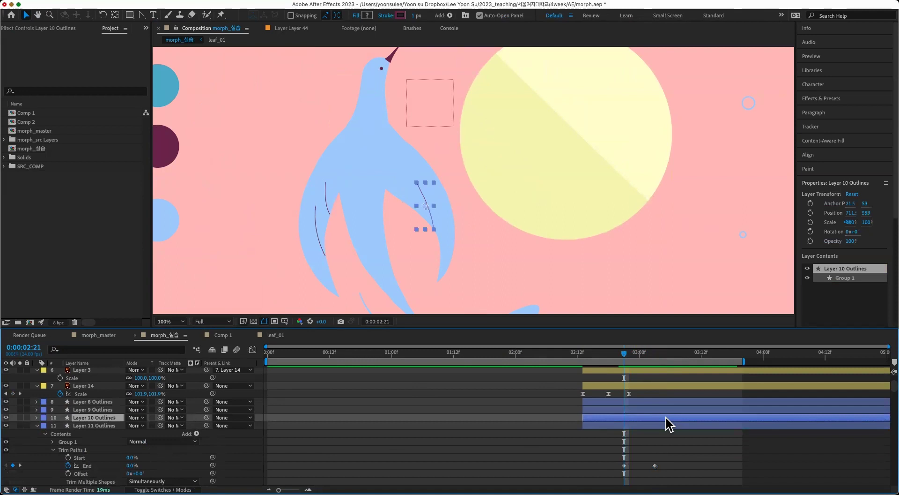
key("super+v")
left_click_drag(687, 423, 648, 475)
left_click_drag(675, 422, 597, 476)
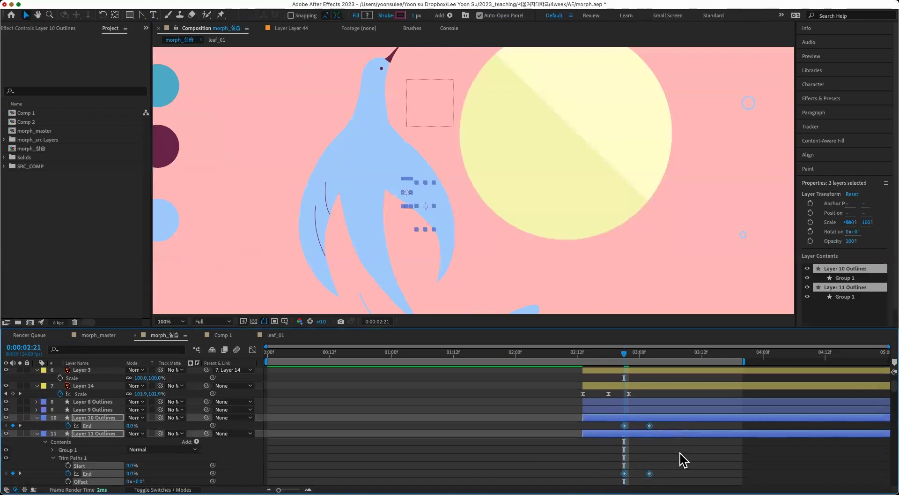
key("u")
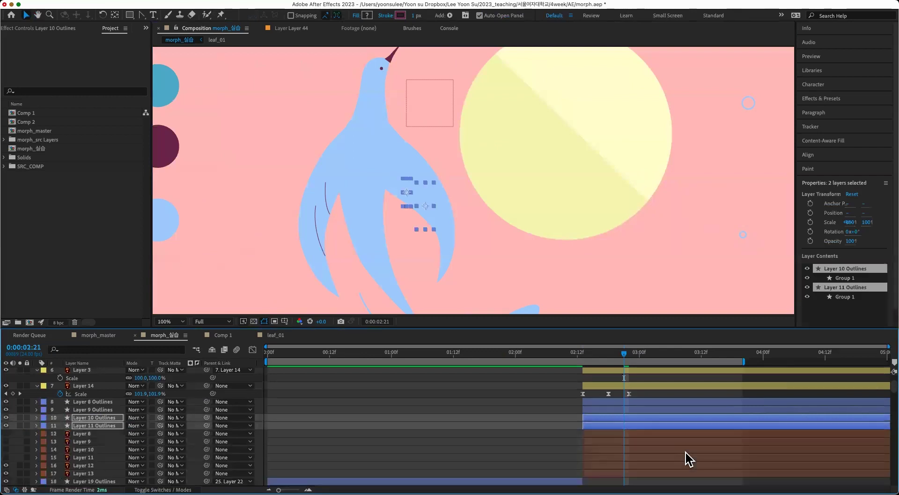
- Expand Layer 8 and Layer 9 Outlines and add Trim Paths to Layer 9 Outlines
left_click(653, 408)
left_click(91, 400, "shift")
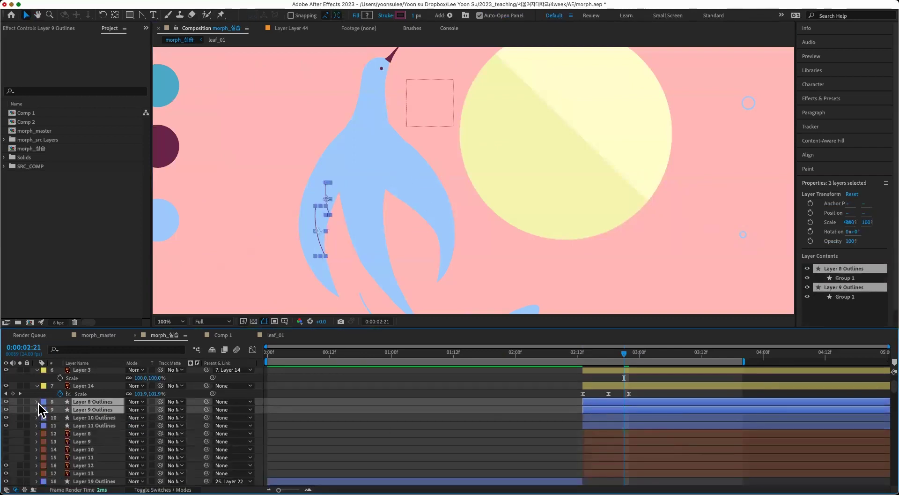
left_click(37, 402)
left_click(266, 437)
left_click(197, 410)
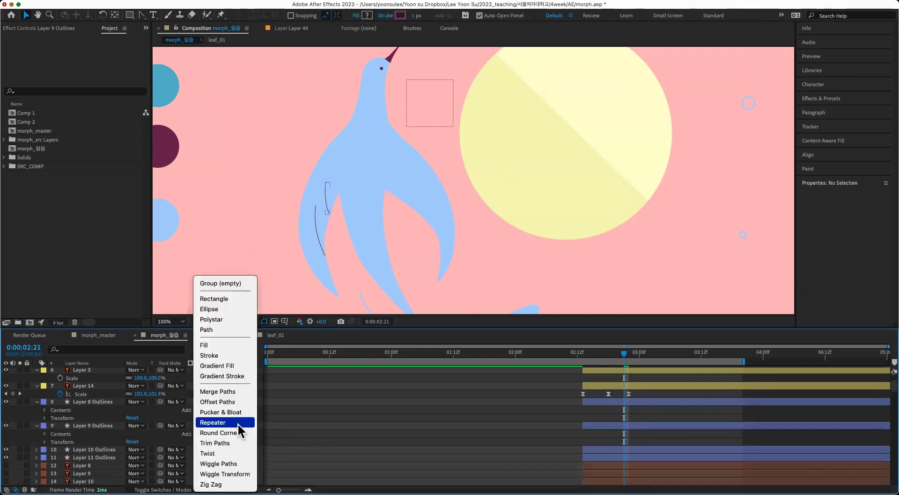
left_click(229, 442)
left_click(53, 450)
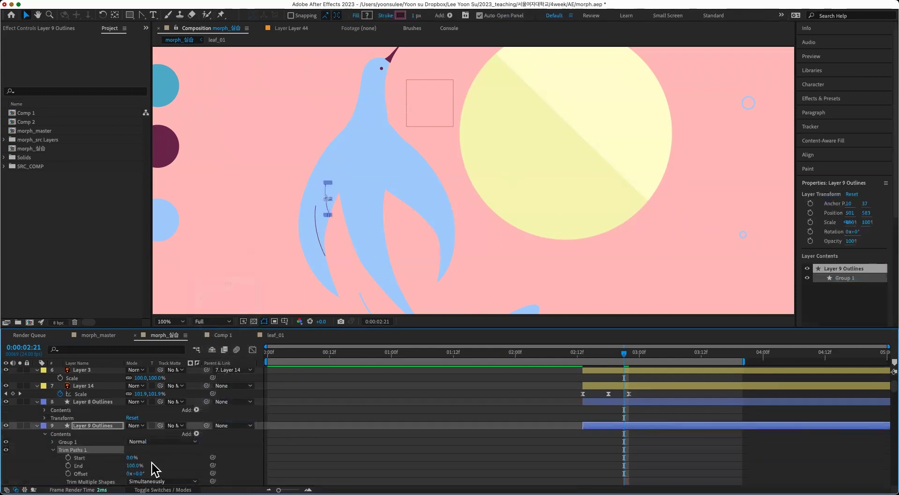
- Try keyframing Layer 9 Outlines' trim Start from 100% at 0:00:02:21 to 0% at 0:00:03:04, and delete those keyframes
left_click_drag(131, 457, 184, 454)
left_click(67, 457)
left_click(658, 351)
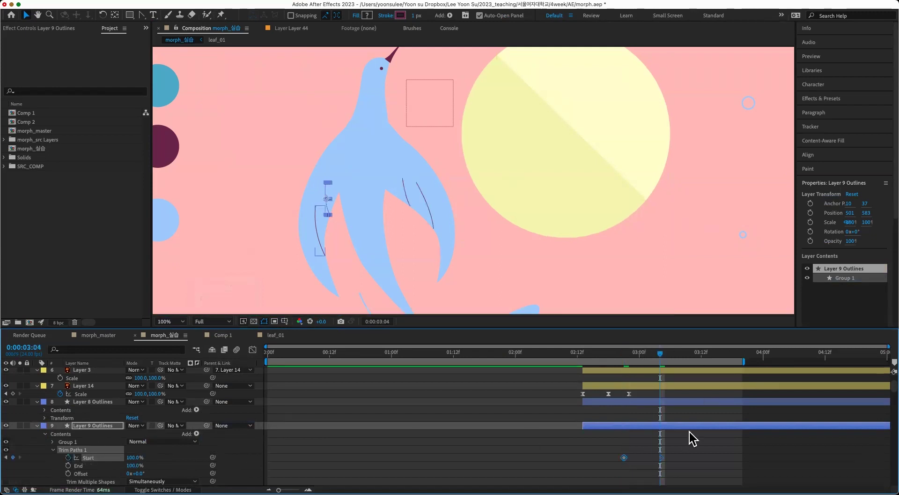
left_click_drag(135, 458, 86, 465)
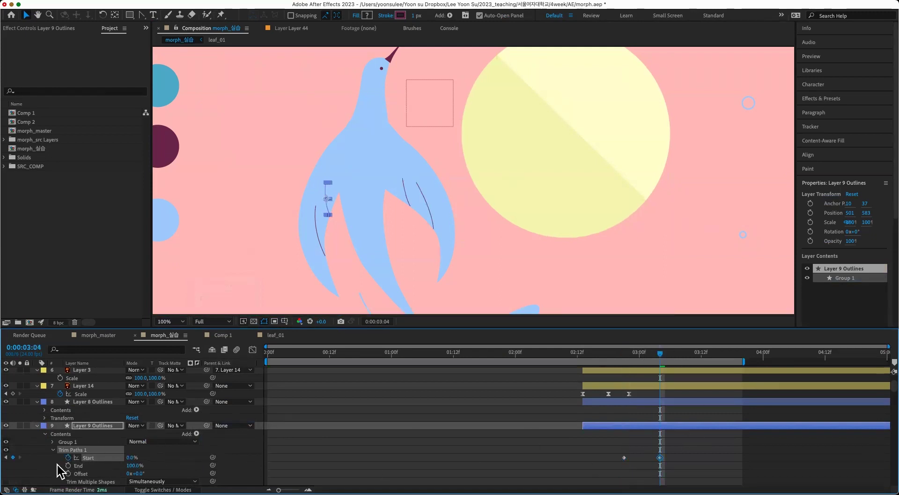
left_click(471, 428)
mouse_move(633, 356)
left_mouse_down()
mouse_move(661, 357)
mouse_move(610, 369)
mouse_move(631, 370)
left_mouse_up()
left_click_drag(663, 455, 629, 458)
key("Delete")
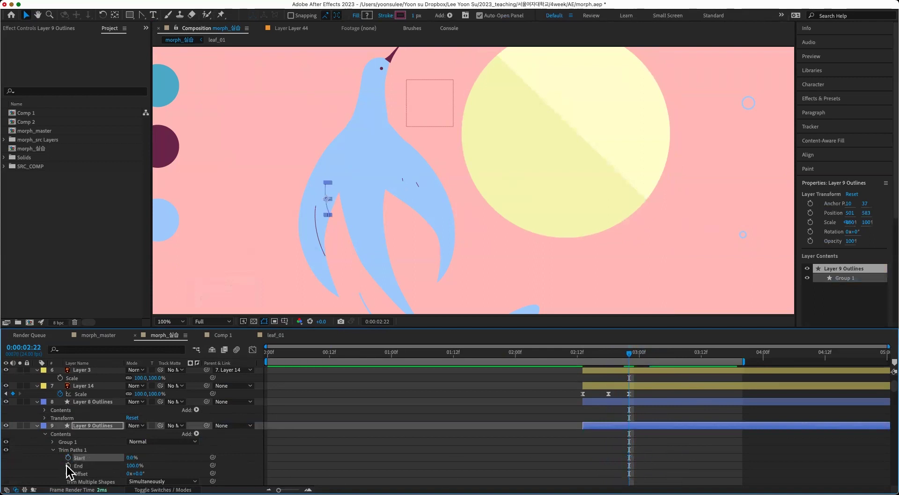
- Keyframe Layer 9 Outlines' trim End from 0% at 0:00:02:17 to 100% at 0:00:02:22
left_click(68, 465)
left_click_drag(629, 353, 604, 353)
left_click_drag(134, 470, 71, 467)
left_click(674, 454)
mouse_move(607, 351)
left_mouse_down()
mouse_move(629, 352)
mouse_move(604, 352)
left_mouse_up()
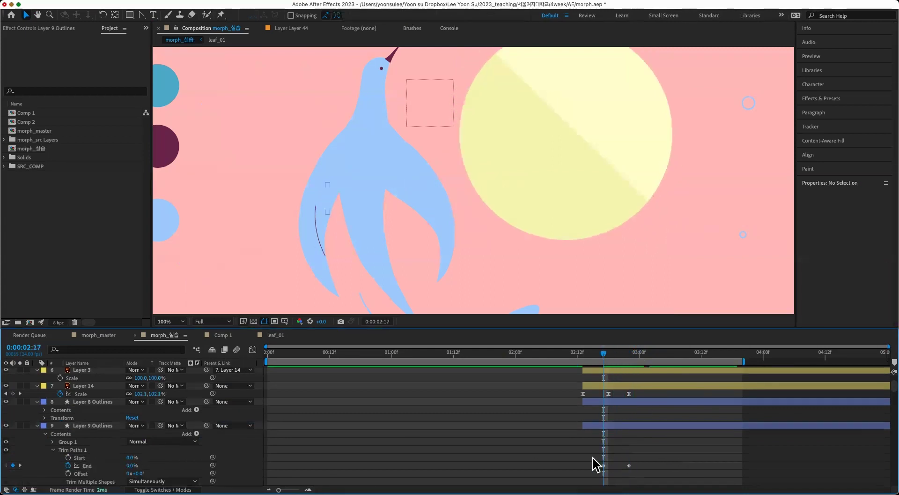
- Copy Layer 9 Outlines' trim path to Layer 8 Outlines at 0:00:02:17 and reveal only the keyframed properties of both layers
left_click(630, 426)
left_click(642, 403)
key("super+v")
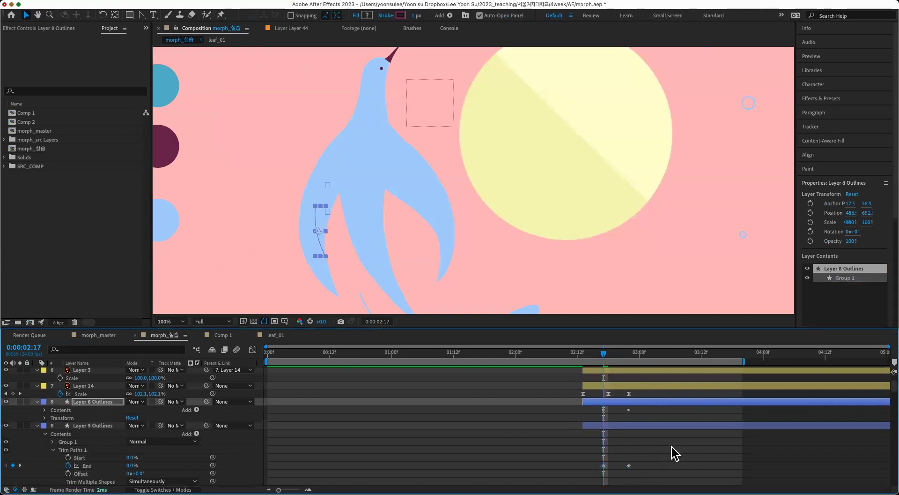
key("u")
left_click(664, 416)
key("u")
- Ease the End keyframes of all four wing-line layers and start Layers 10 and 11 Outlines at about 0:00:02:19
left_click(646, 433)
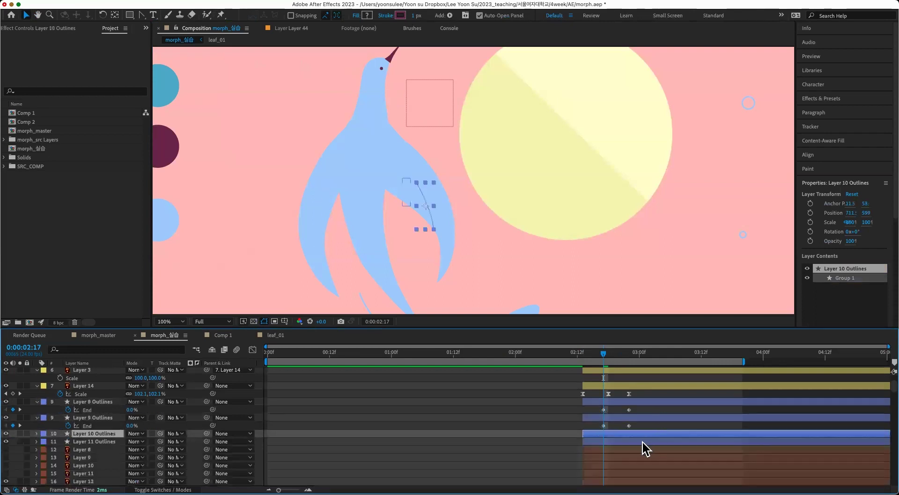
left_click(643, 442, "shift")
key("super+v")
left_click_drag(589, 405, 639, 442)
left_click(628, 423)
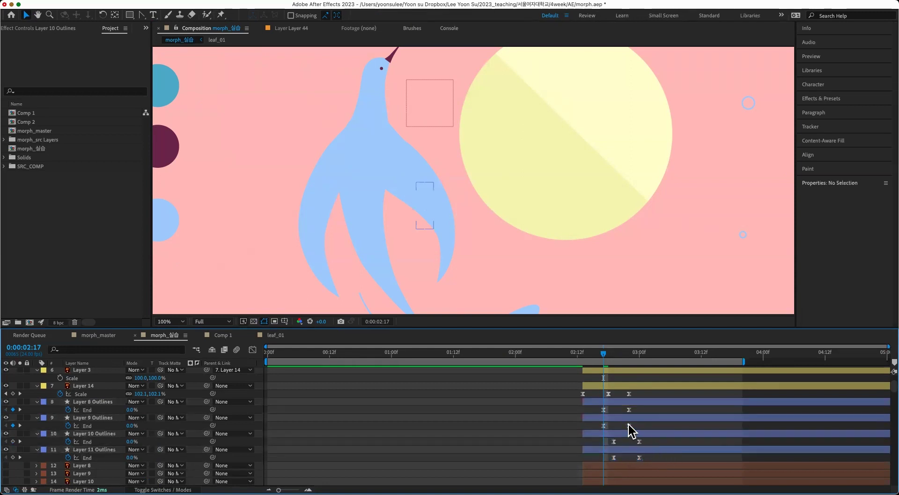
- Preview the wing lines and shift all four layers' End keyframes earlier so the first pair starts at 0:00:02:14
key("comma")
key("space")
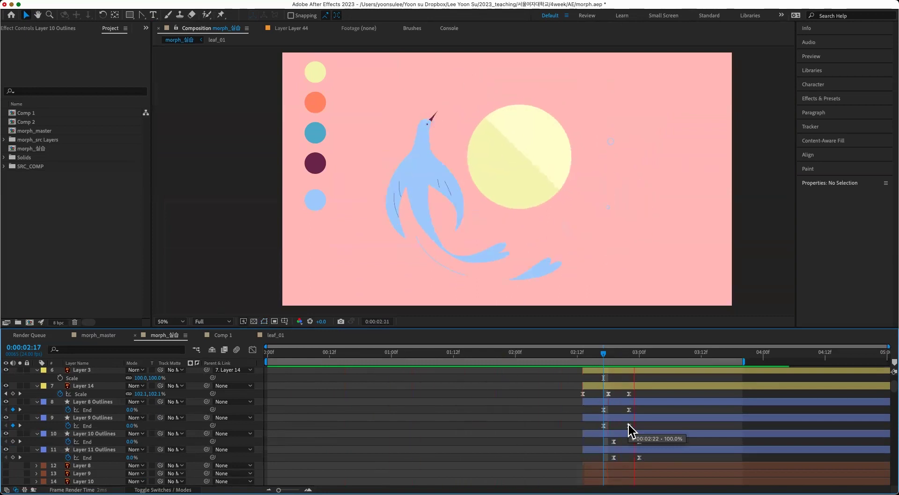
left_click_drag(628, 354, 613, 355)
left_click_drag(587, 406, 624, 457)
left_click(668, 441)
- Move the last path keyframe of the orange Outlines layer to 0:00:02:13
left_click_drag(612, 356, 583, 362)
scroll(625, 423, "down", 20)
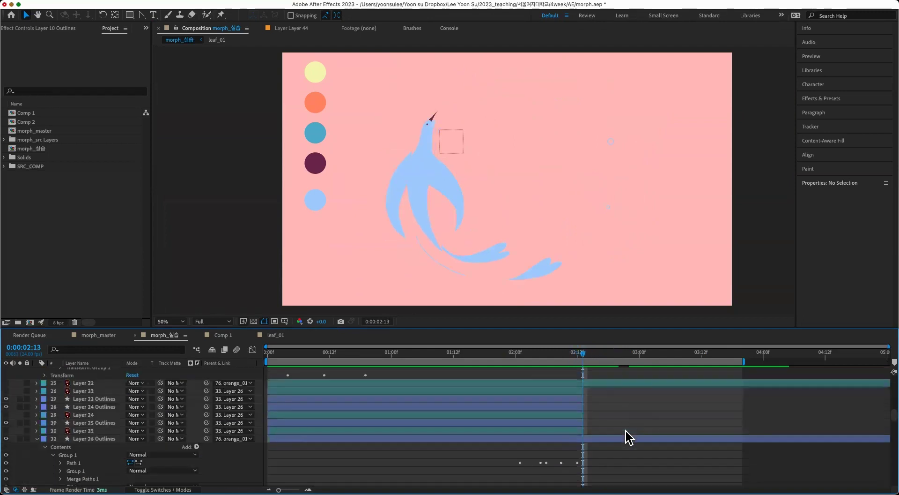
scroll(625, 436, "up", 3)
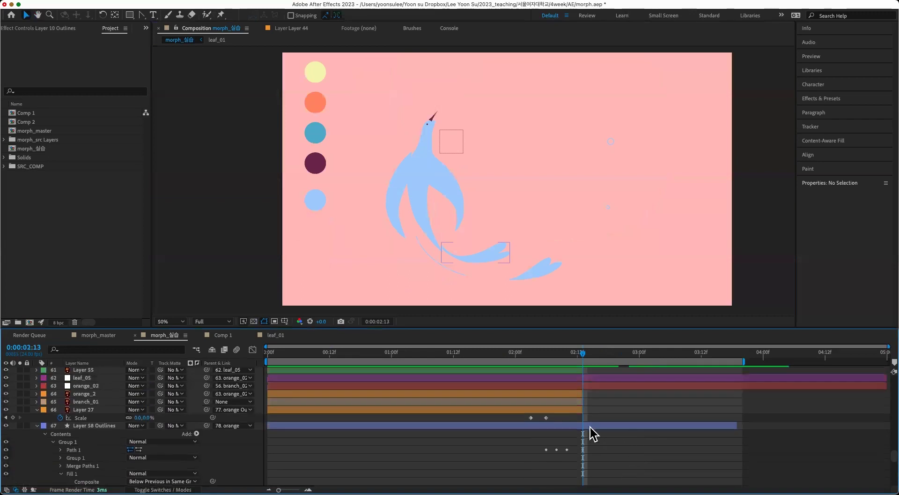
left_click(591, 426)
scroll(603, 437, "down", 8)
scroll(599, 468, "up", 3)
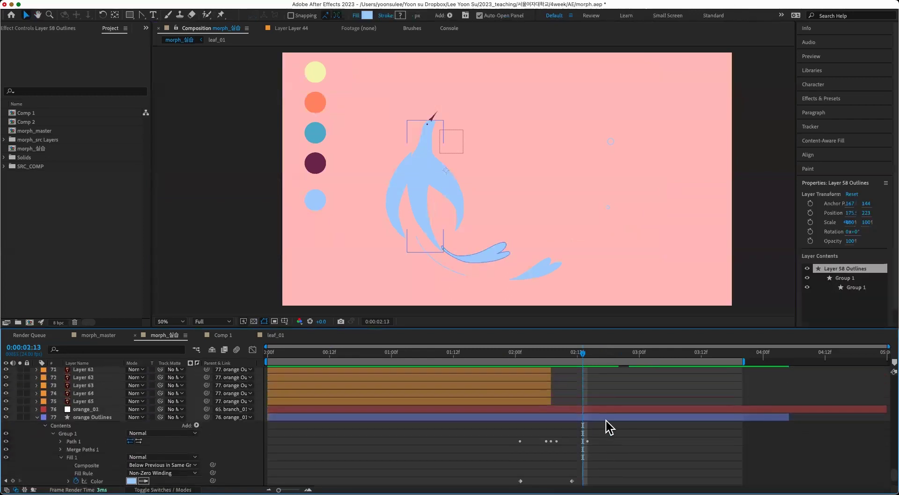
left_click(609, 416)
key("u")
left_click_drag(587, 450, 583, 450)
left_click(618, 449)
mouse_move(581, 352)
left_mouse_down()
mouse_move(570, 352)
mouse_move(597, 351)
mouse_move(588, 353)
left_mouse_up()
- Delete the hidden original vector layers, Layer 8 through Layer 11
scroll(655, 396, "up", 20)
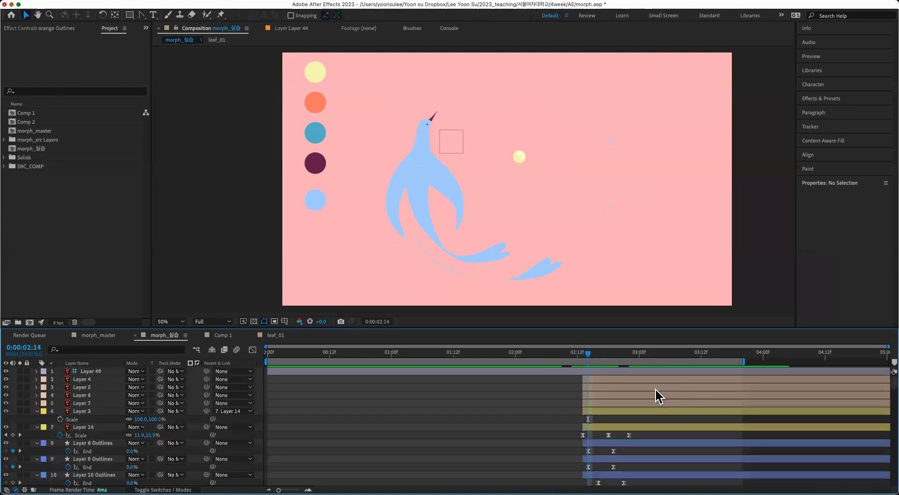
scroll(624, 446, "down", 5)
left_click(622, 410)
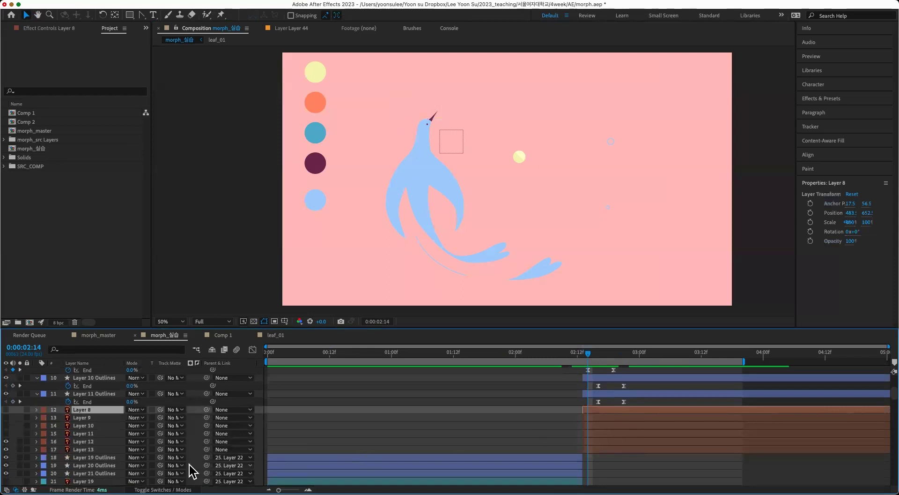
left_click(92, 431, "shift")
key("Delete")
- Parent the eye and beak layers, Layer 12 and Layer 13, to the orange Outlines layer
left_click(102, 410)
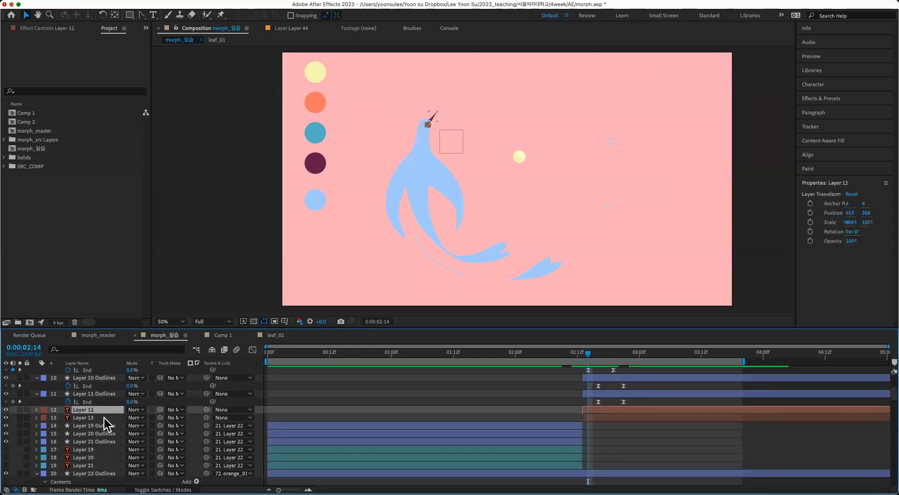
left_click(91, 414, "shift")
key("super+s")
key("period")
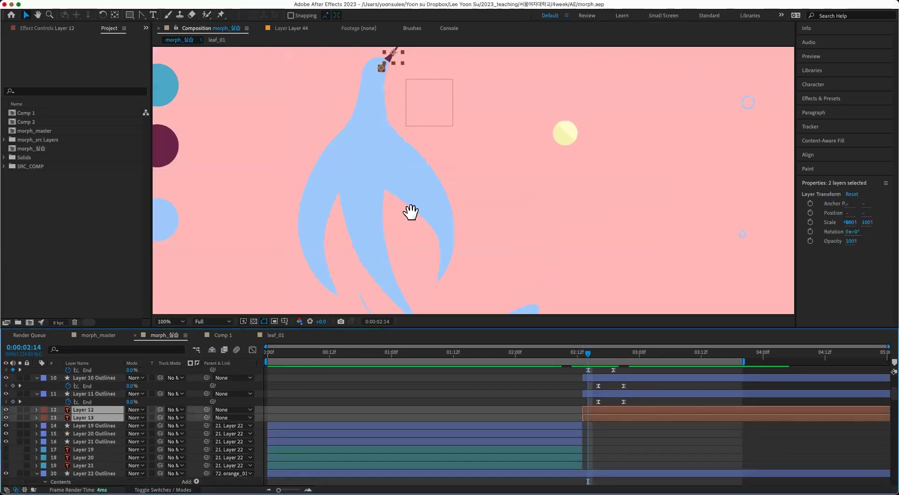
left_click_drag(411, 211, 406, 261)
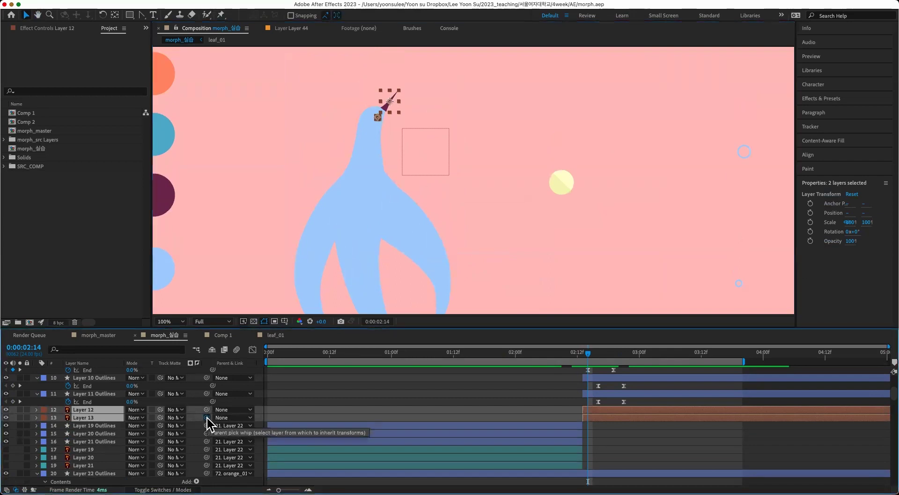
left_click(228, 419)
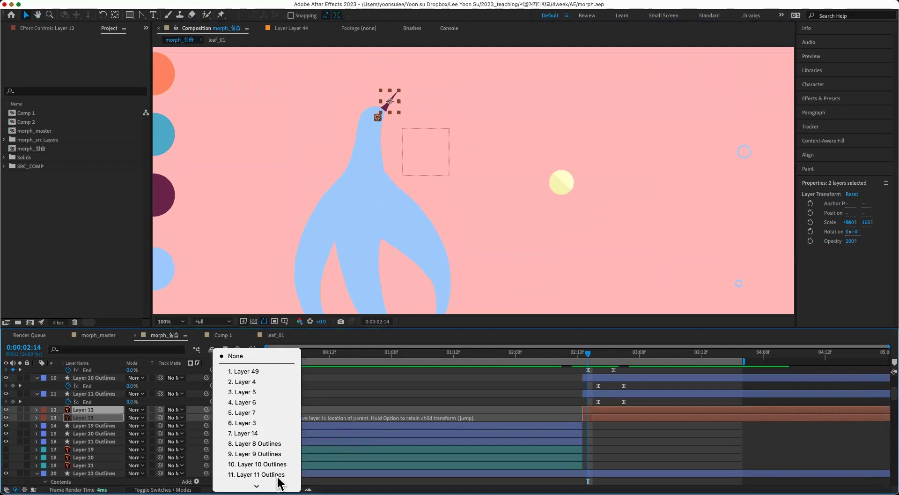
mouse_move(277, 483)
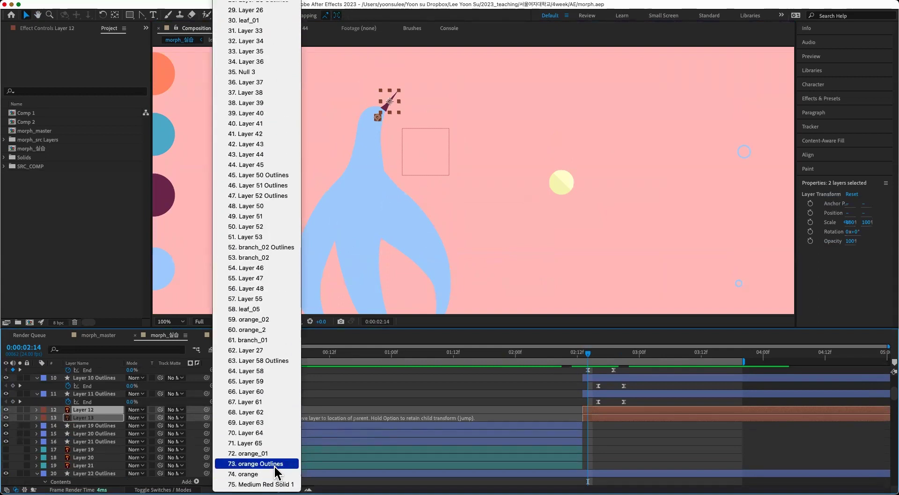
left_click(275, 462)
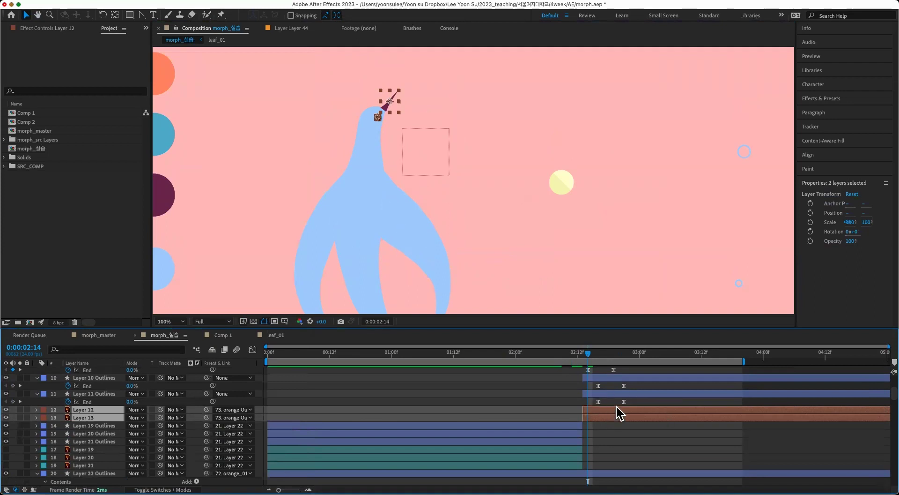
- Show Scale on Layer 12 and Layer 13 and move the beak's anchor point to its base at the head
key("s")
left_click(618, 409)
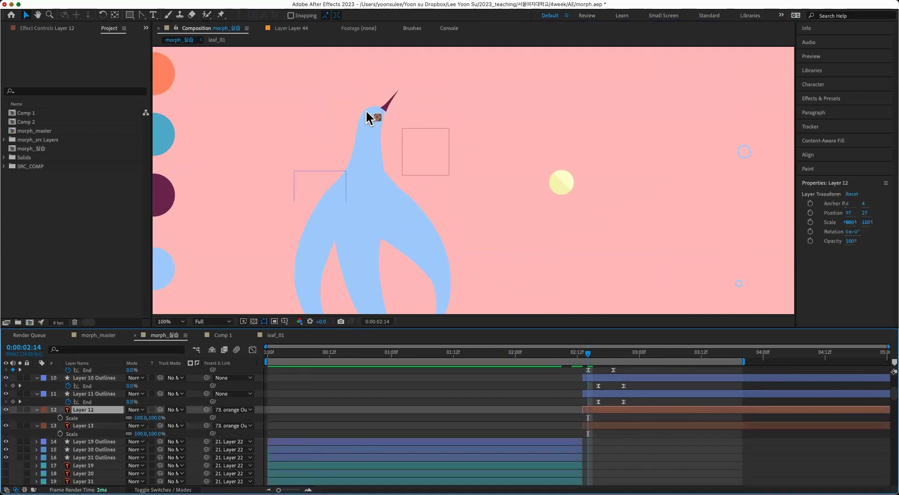
key(".")
left_click_drag(248, 116, 308, 280)
left_click(367, 187)
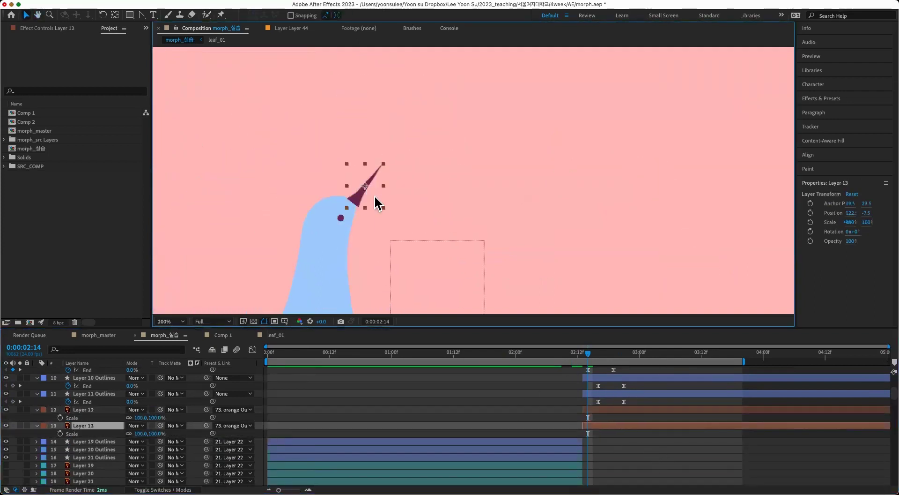
key("y")
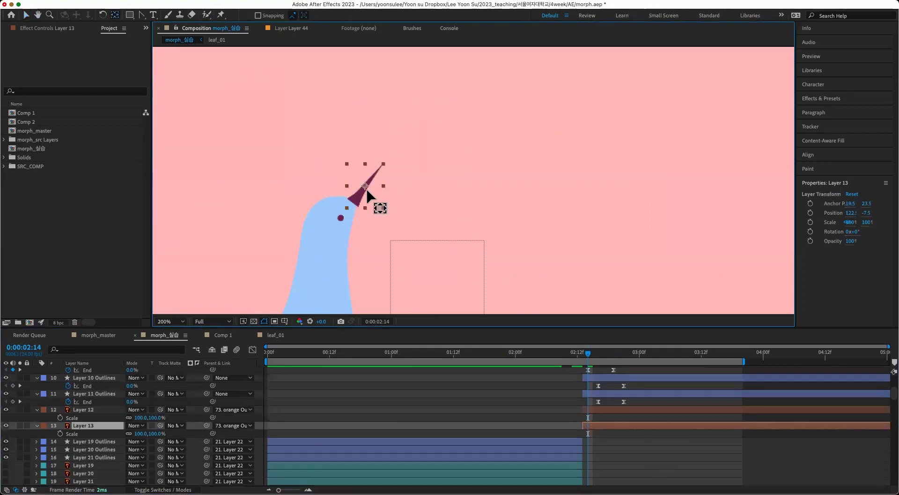
left_click_drag(368, 190, 354, 202)
- Animate the eye and beak layers' Scale from 0% at 0:00:02:14 to 100% at 0:00:02:19
left_click(60, 433)
left_click(61, 418)
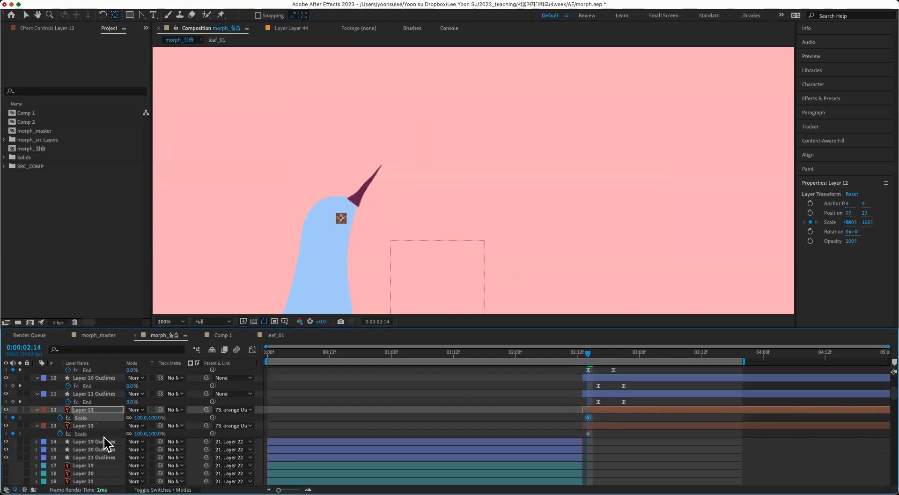
key("v")
left_click_drag(588, 417, 613, 433)
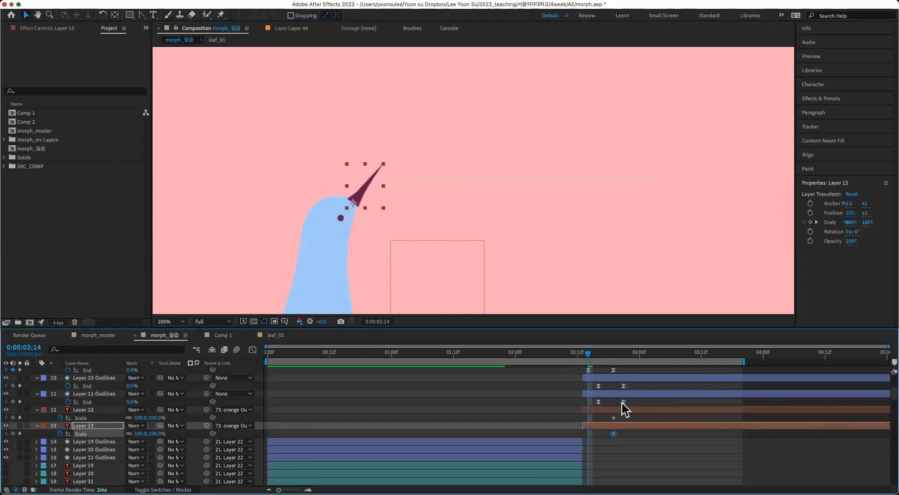
left_click(140, 418)
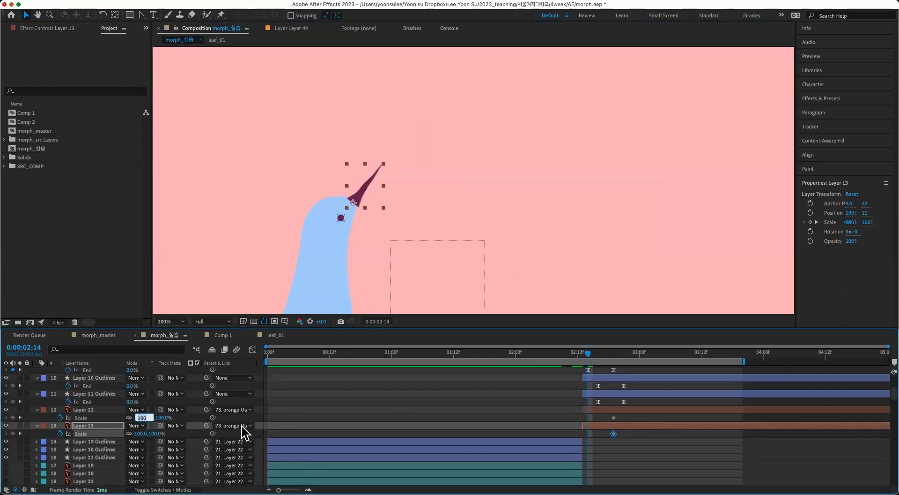
type("0")
key("Tab")
key("Return")
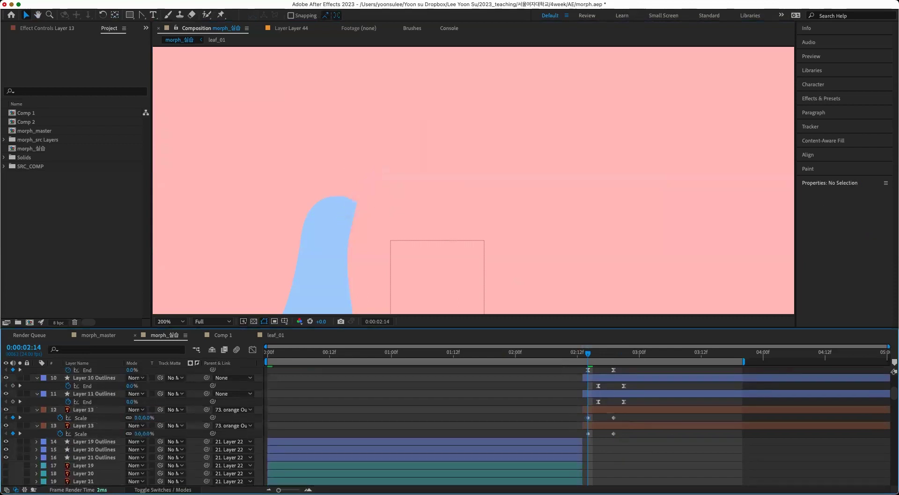
- Inspect the eye and beak at 0:00:02:19 and preview how they grow onto the bird's head
key("k")
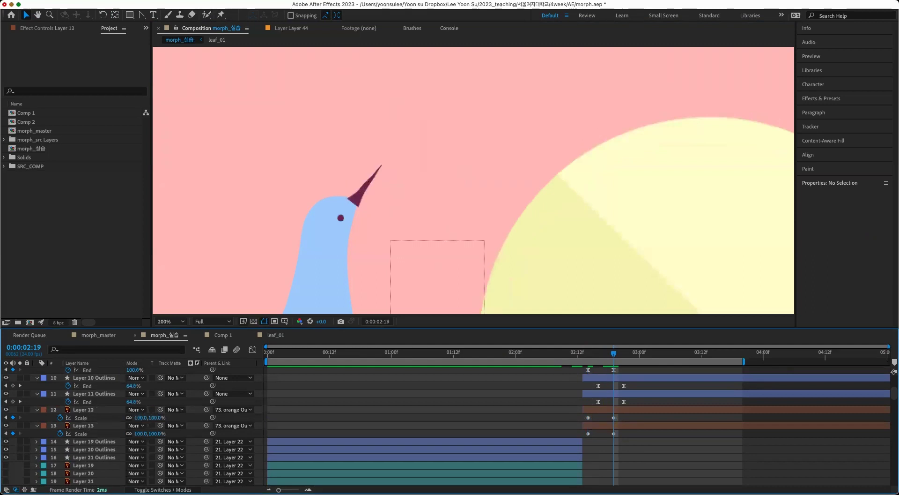
left_click(352, 202)
left_click_drag(353, 202, 350, 201)
key("super+shift+a")
key("comma")
key("comma")
key("comma")
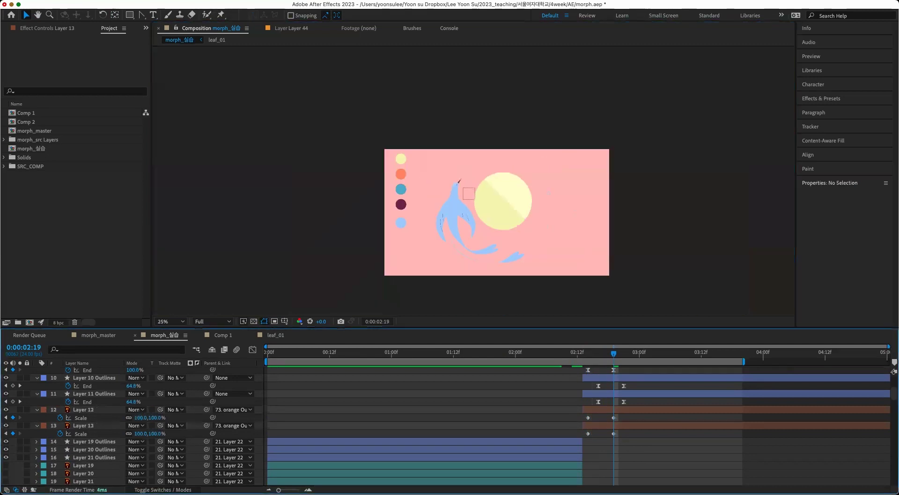
key("space")
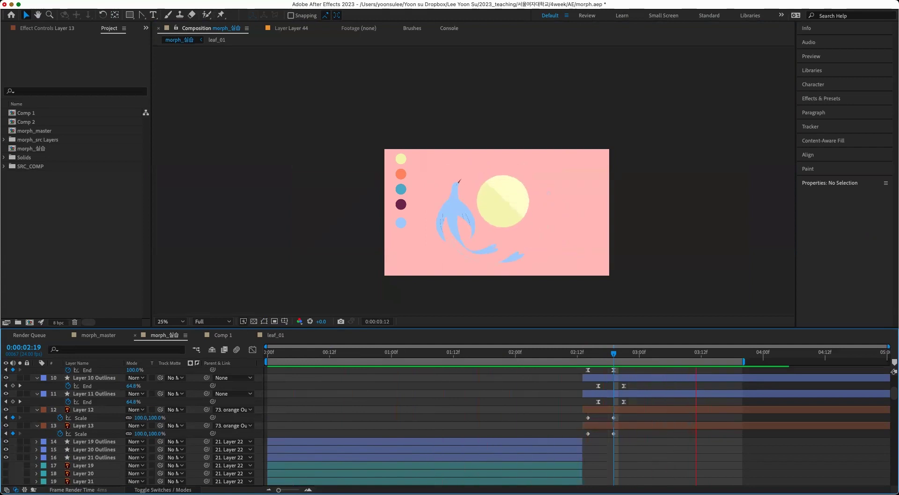
- Keyframe the orange_01 null's Position at 332, -94 at 0:00:03:02, moving the bird up above the sun
left_click_drag(614, 353, 654, 353)
left_click(466, 190)
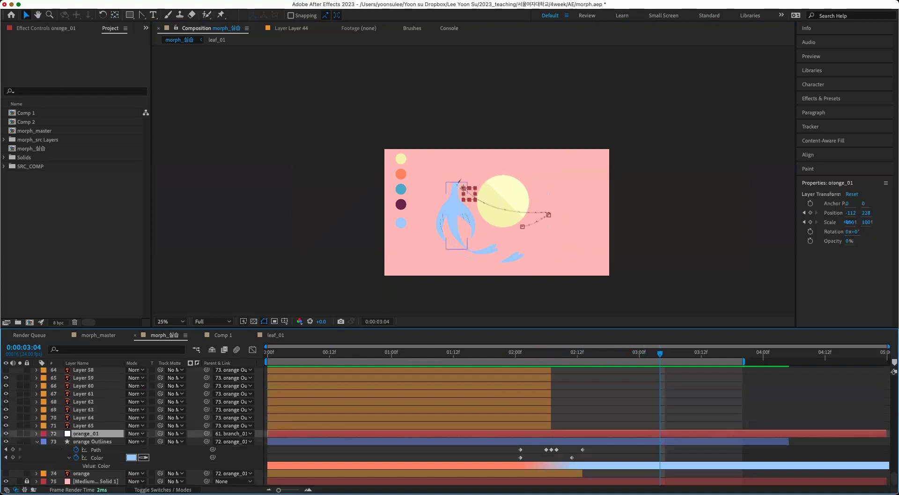
scroll(449, 218, "up", 2)
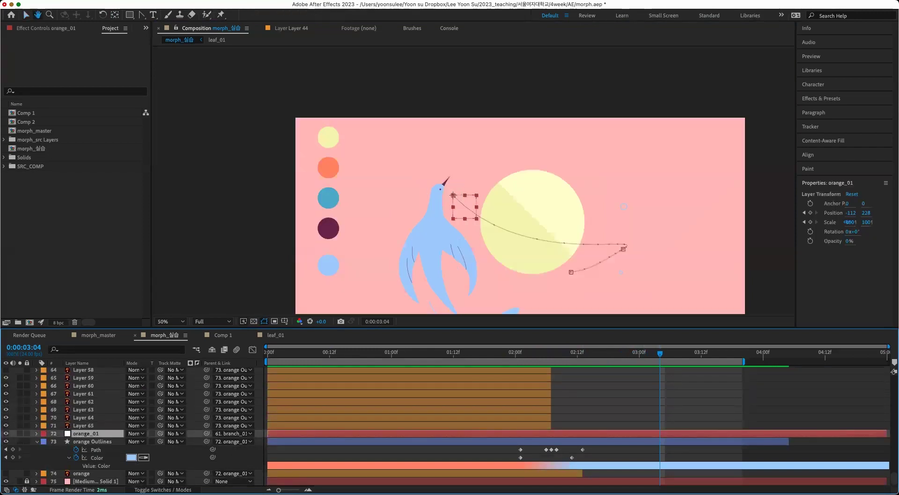
left_click_drag(450, 217, 424, 160)
mouse_move(660, 353)
left_mouse_down()
mouse_move(593, 353)
mouse_move(649, 353)
left_mouse_up()
key("u")
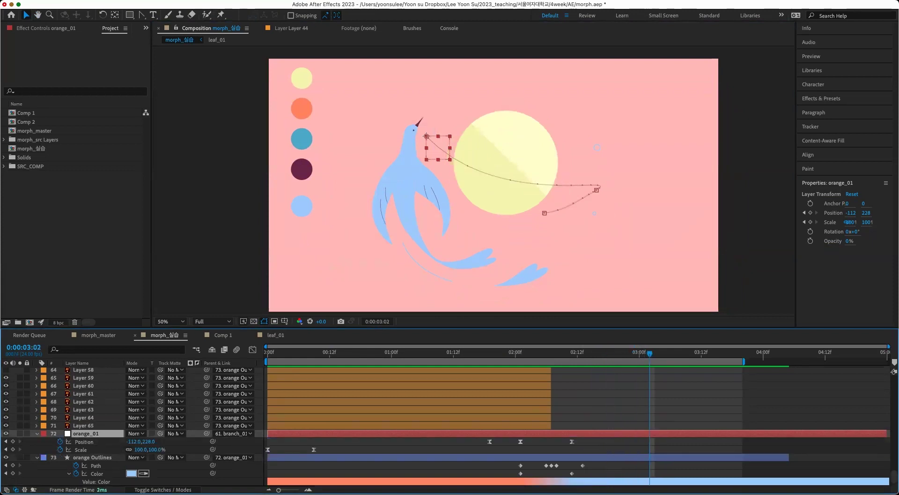
left_click_drag(426, 136, 530, 61)
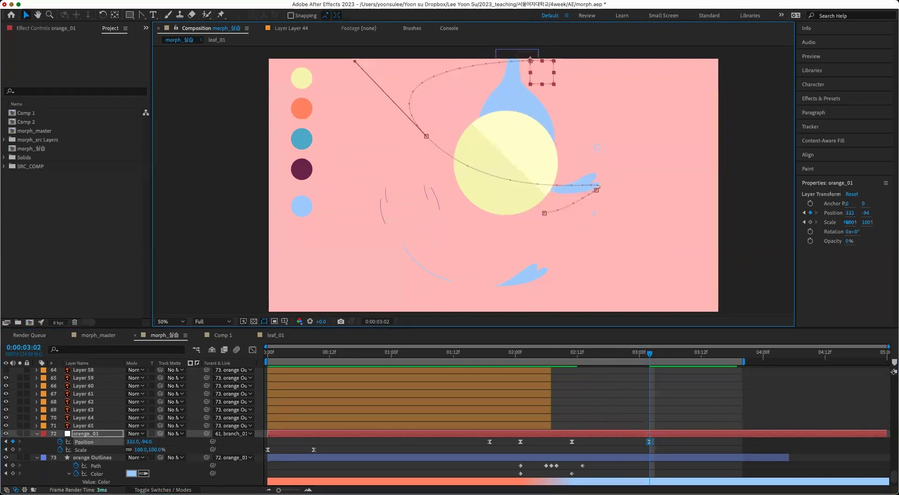
- Keyframe orange_01's Rotation from 0:00:02:11 to 0:00:03:02, tilting the bird clockwise, and reposition the bird beside the sun
key("alt+shift+r")
left_click(60, 457)
left_click_drag(649, 457, 572, 457)
left_click_drag(136, 457, 173, 457)
left_click_drag(530, 61, 464, 132)
left_click_drag(650, 353, 572, 353)
left_click(572, 418)
- Select the Layer 8 to Layer 11 Outlines layers and step through the frames to check whether the wing lines follow the bird
scroll(571, 419, "up", 20)
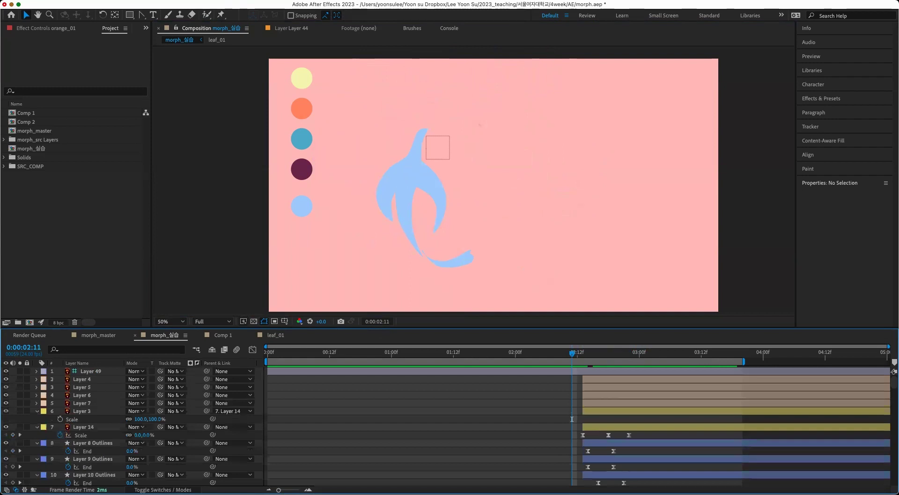
scroll(580, 426, "down", 3)
left_click(93, 397)
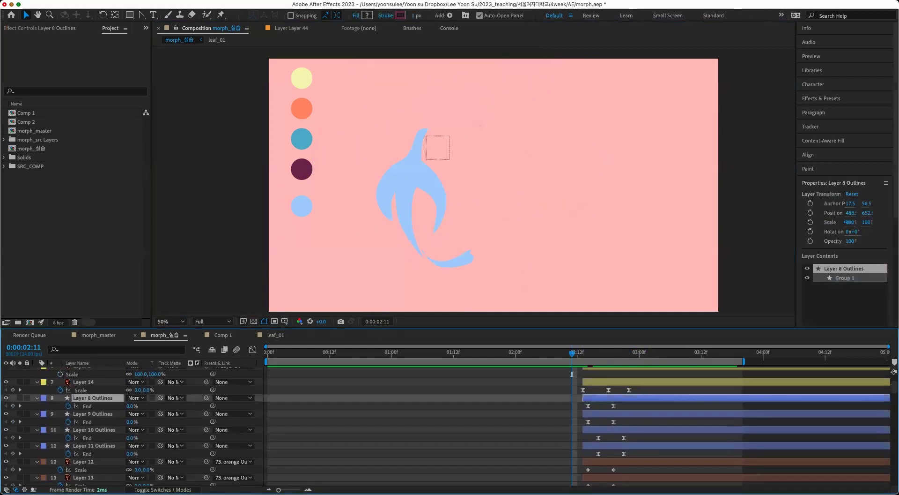
left_click(94, 446, "shift")
left_click_drag(572, 374, 640, 374)
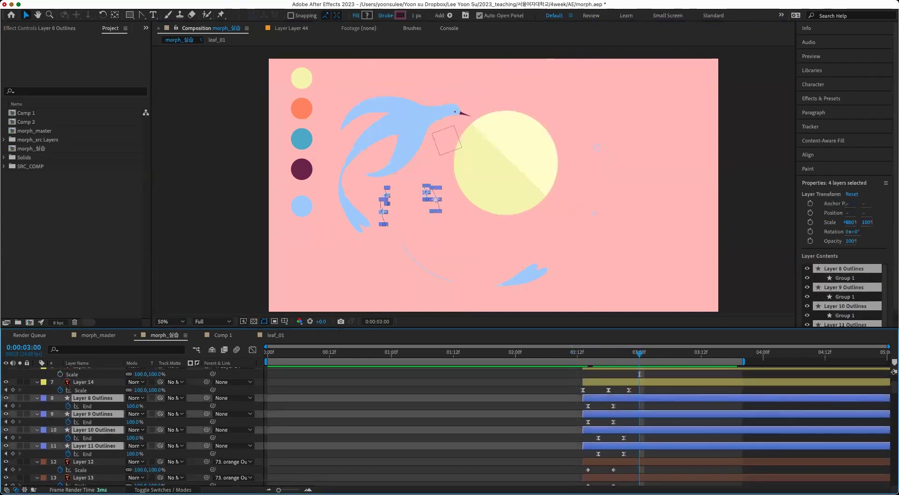
key("Page_Up")
key("Page_Up")
key("Page_Up")
key("Page_Up")
key("Page_Up")
key("Page_Up")
key("Page_Up")
key("Page_Up")
key("Page_Up")
key("Page_Up")
key("Page_Up")
key("Page_Up")
key("Page_Up")
key("Page_Up")
key("Page_Up")
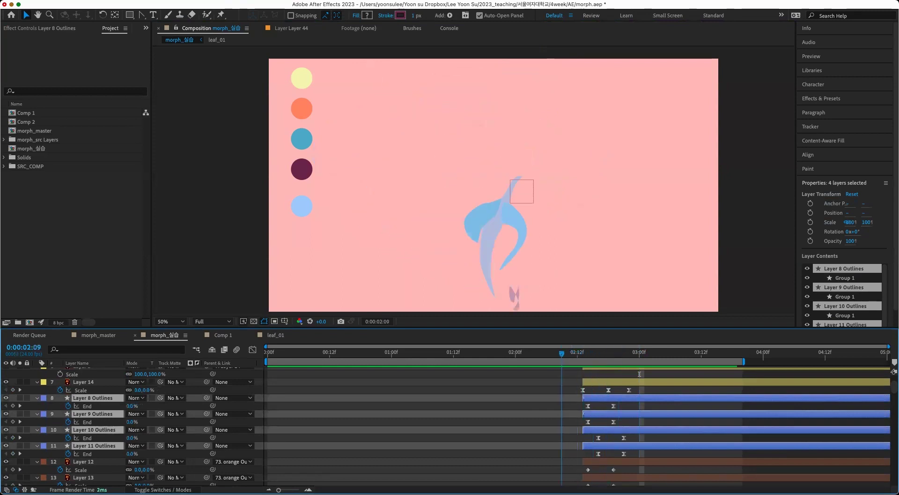
key("Page_Down")
key("Page_Down")
key("Page_Down")
key("Page_Down")
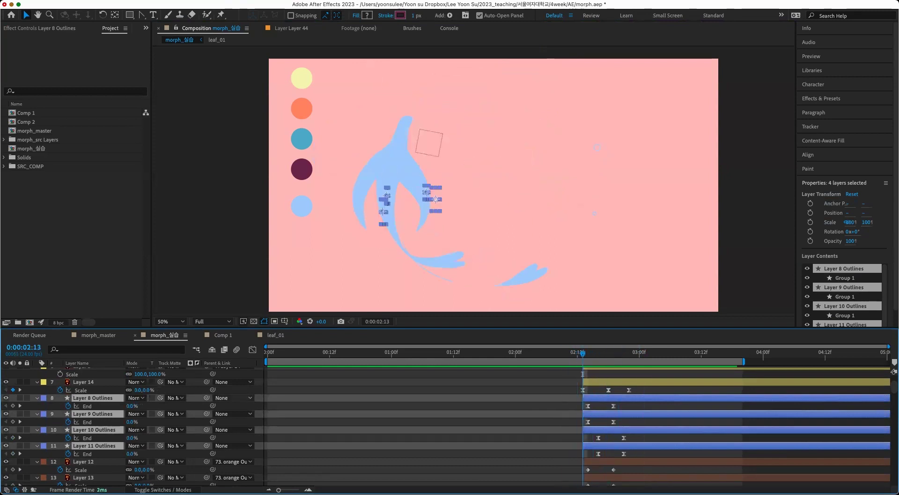
key("Page_Down")
key("Page_Down")
key("Page_Down")
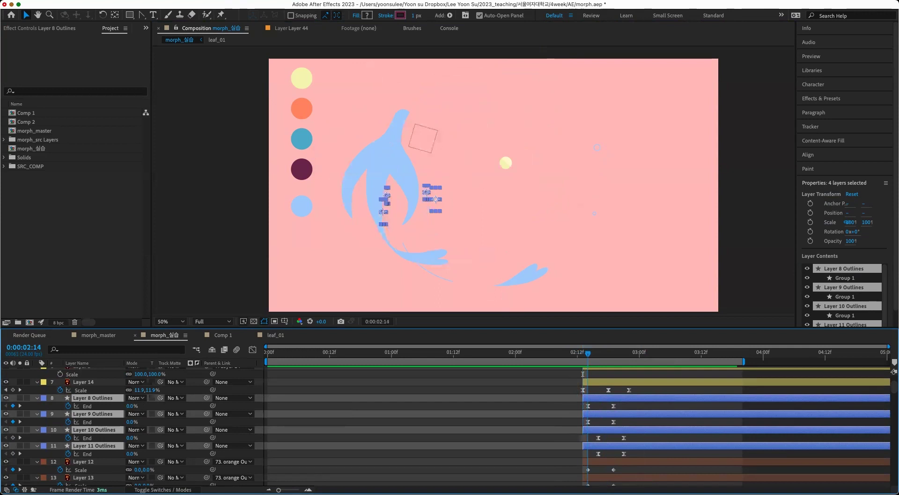
- Delete the orange_01 null's Position and Rotation keyframes at 0:00:03:02
scroll(542, 424, "down", 20)
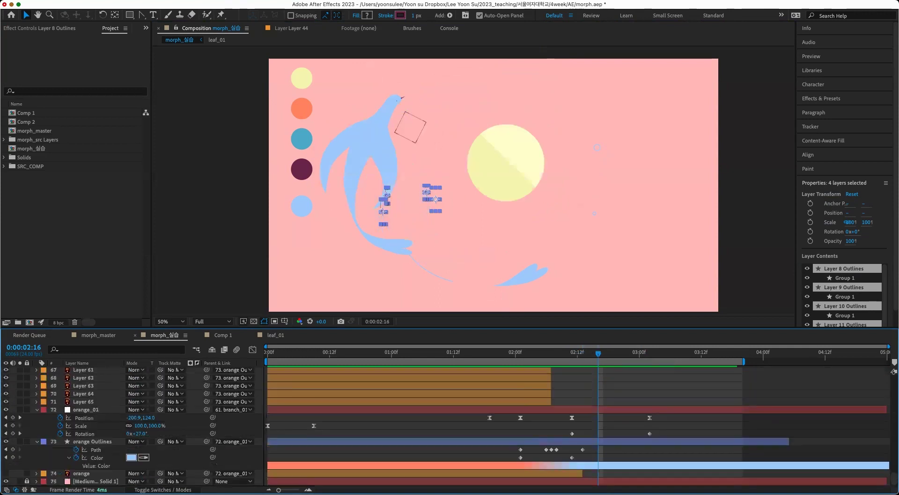
key("super+shift+a")
left_click(650, 417)
left_click_drag(671, 437, 642, 418)
key("Delete")
- Parent the four wing-line layers, Layer 8 Outlines through Layer 11 Outlines, to the orange Outlines layer
scroll(444, 427, "up", 20)
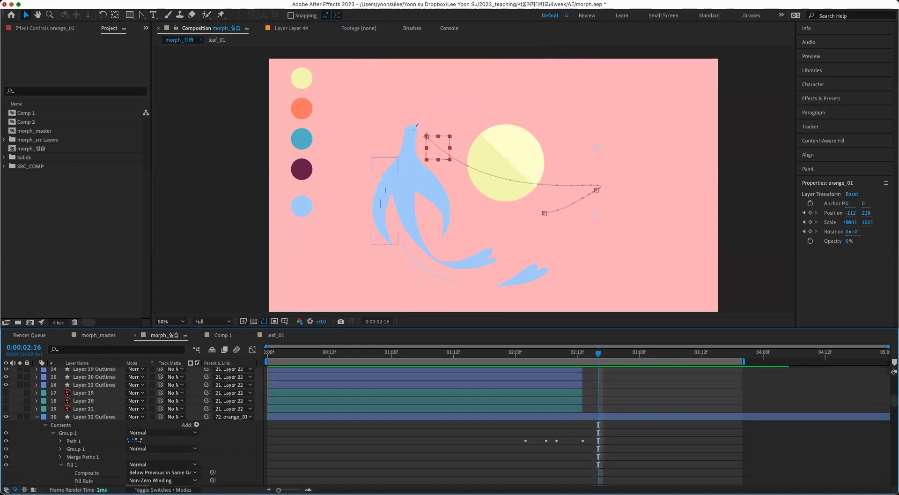
left_click(92, 429)
scroll(445, 426, "down", 3)
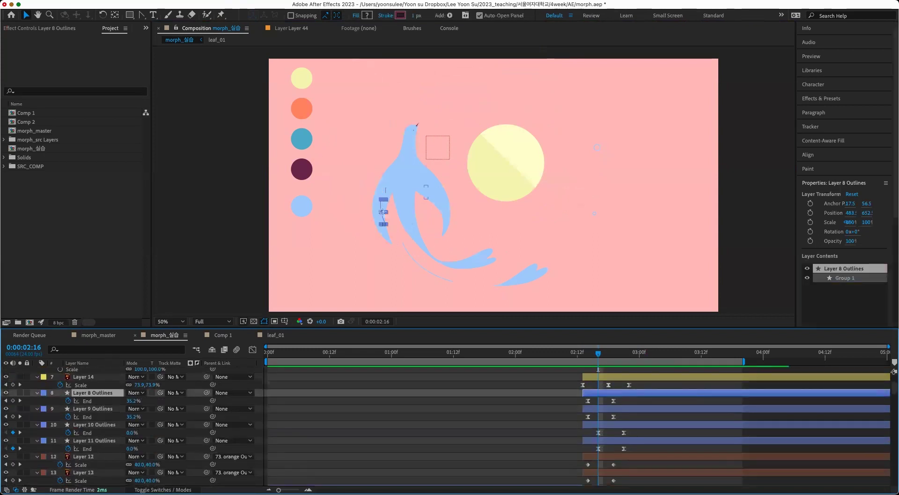
left_click(94, 440, "shift")
left_click(233, 393)
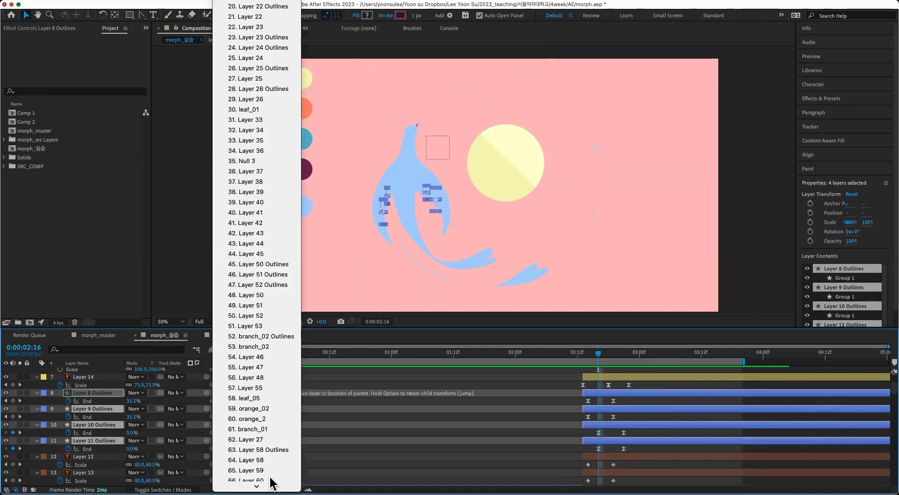
left_click(269, 463)
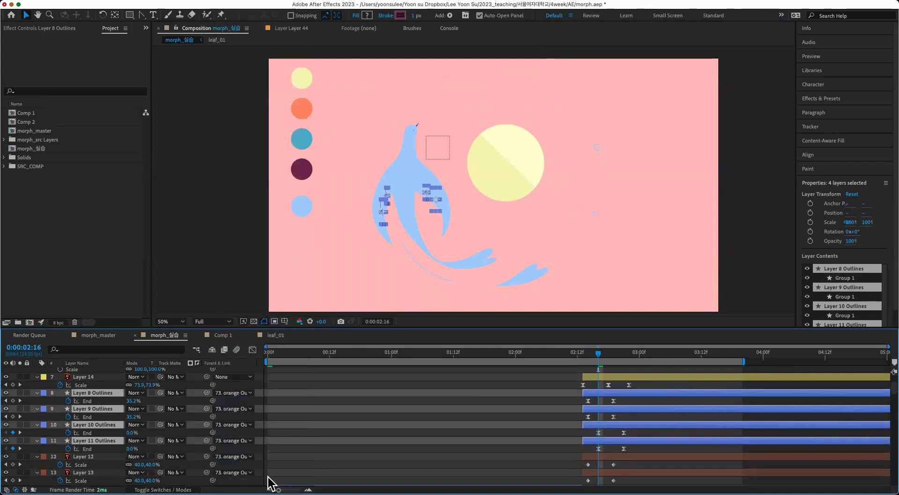
- Keyframe the orange_01 null at 0:00:03:04 with Rotation 30° and Position about 182, 12, so the bird flies up over the sun
scroll(677, 454, "down", 15)
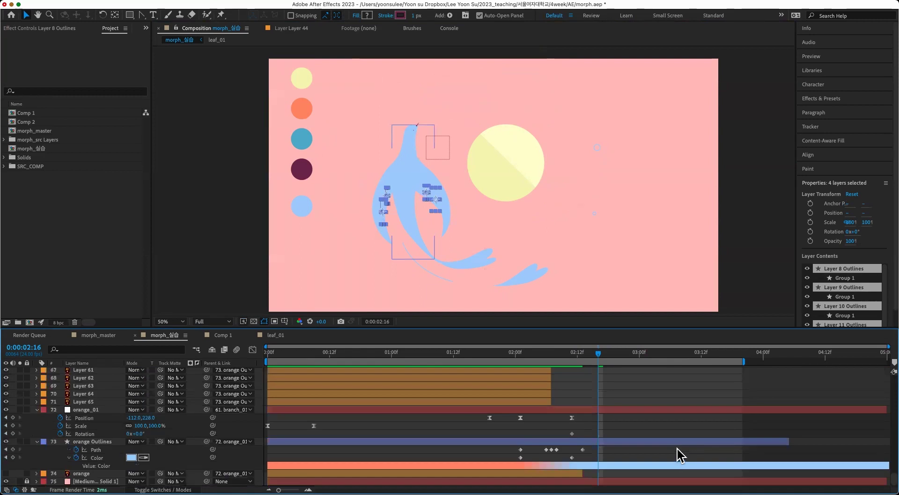
left_click(611, 412)
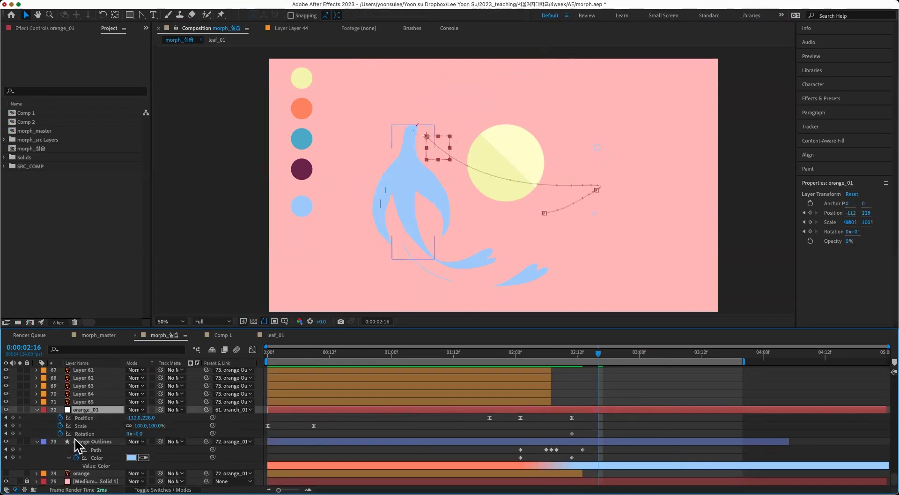
left_click_drag(140, 433, 154, 427)
left_click_drag(427, 135, 496, 84)
left_click_drag(621, 420, 662, 420)
left_click(682, 417)
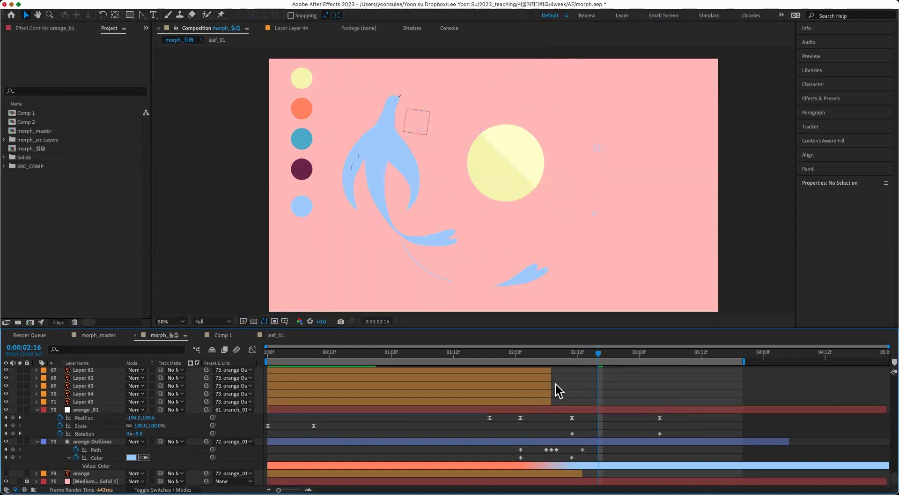
left_click_drag(603, 362, 663, 422)
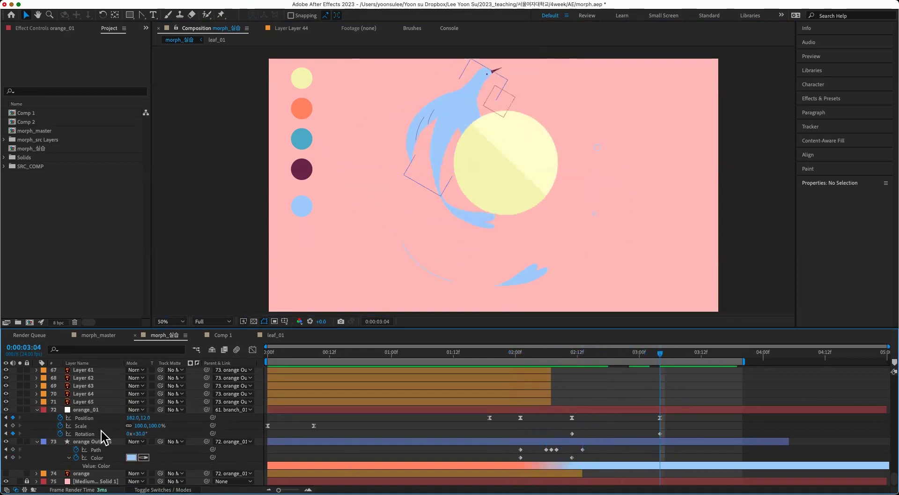
- Set the orange_01 null's Scale to 90% and Rotation to 66° at 0:00:03:04
mouse_move(140, 425)
left_mouse_down()
mouse_move(166, 426)
mouse_move(143, 432)
mouse_move(153, 428)
left_mouse_up()
left_click_drag(646, 358, 658, 375)
- Reshape the orange_01 null's Position speed graph so the motion peaks at the 0:00:02:11 keyframe and slows gradually towards 0:00:03:04
left_click_drag(674, 414, 652, 435)
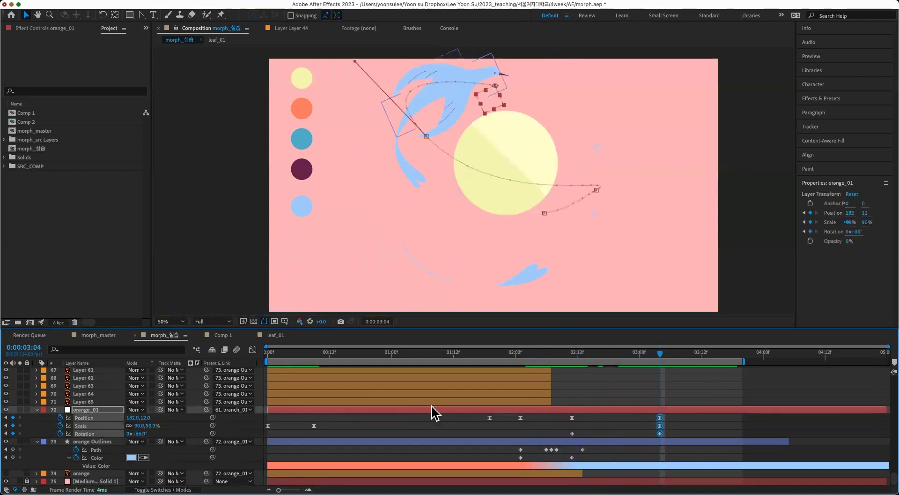
left_click(252, 350)
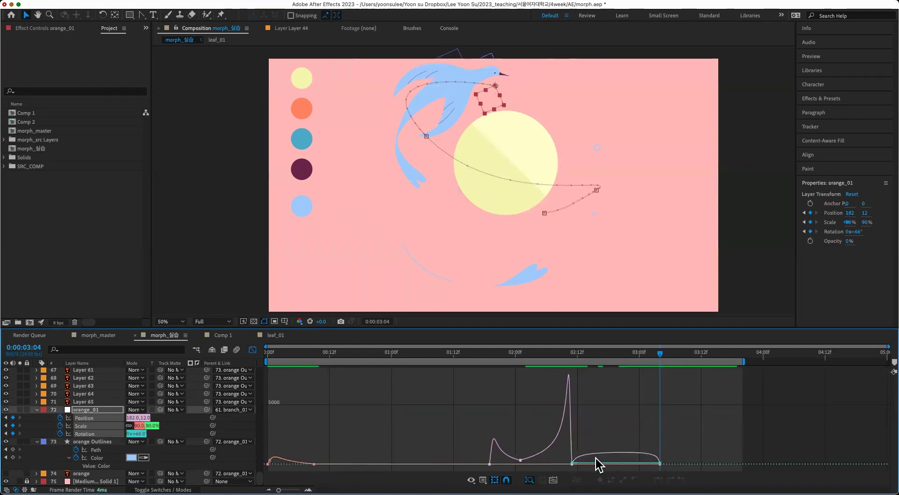
left_click(578, 461)
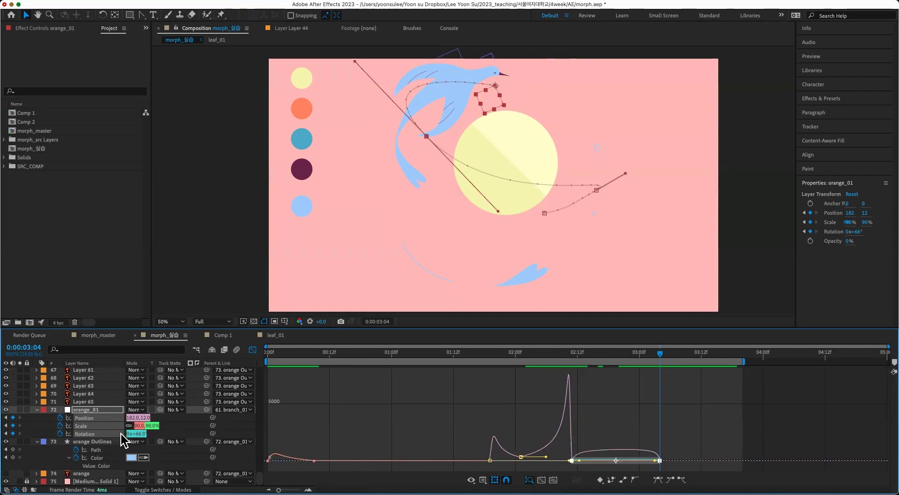
left_click(106, 417)
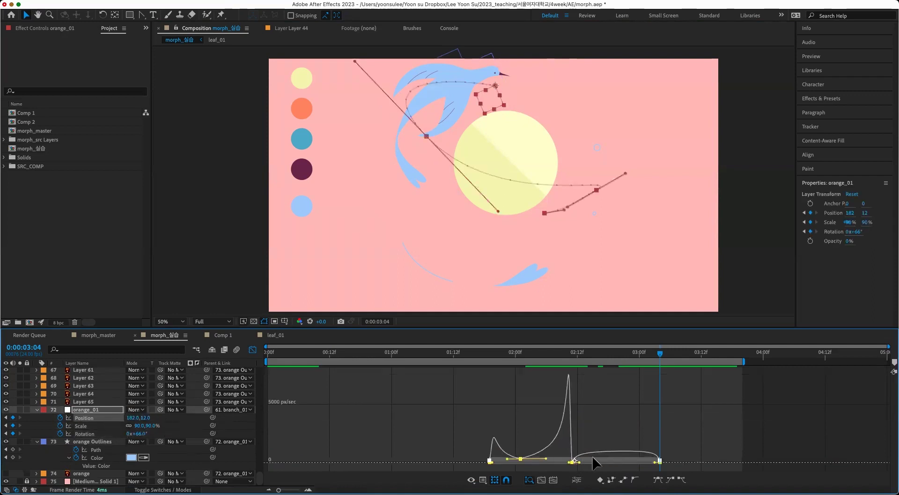
left_click_drag(573, 462, 577, 386)
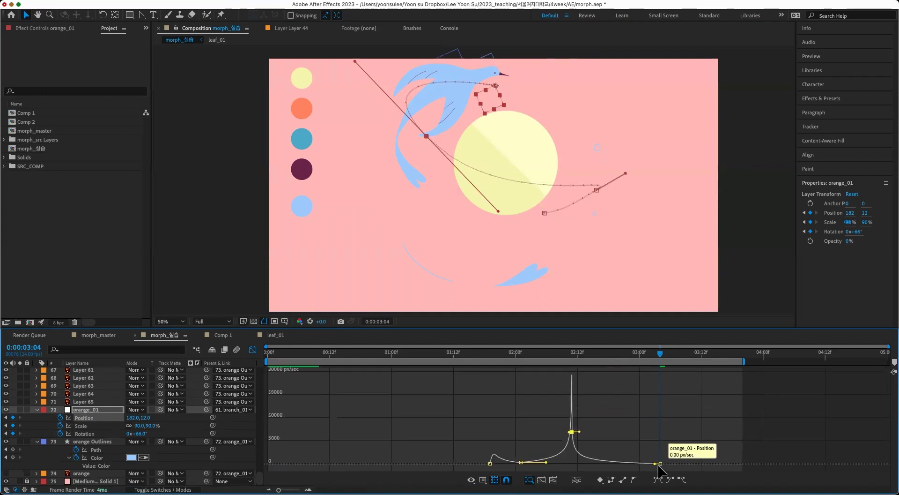
left_click_drag(655, 463, 636, 468)
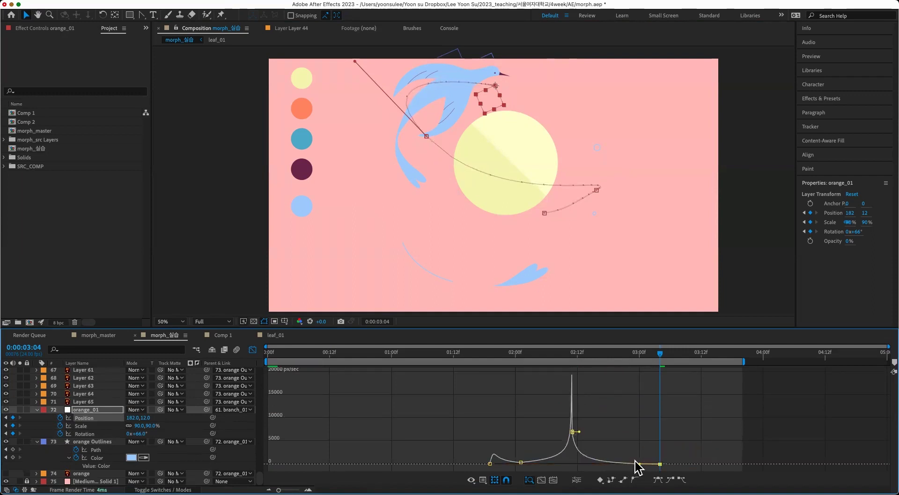
left_click(572, 431)
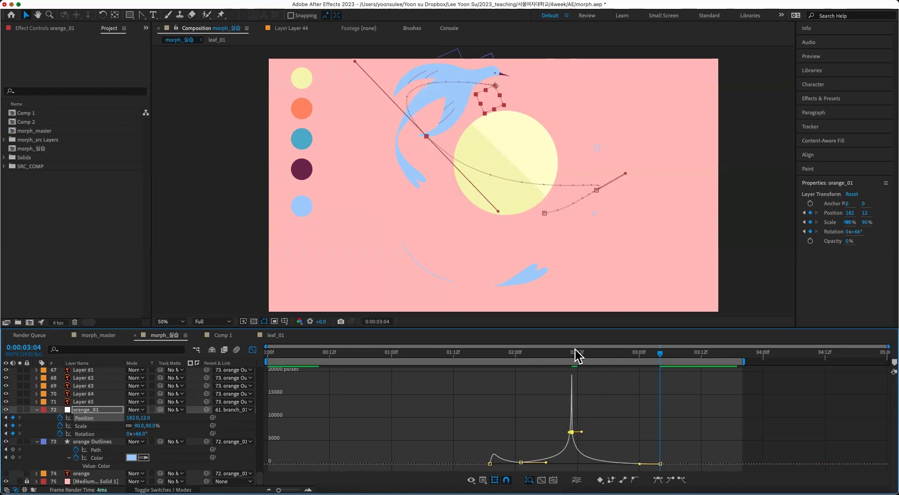
- Play back the animation to check how fast the bird flies up over the sun
left_click_drag(590, 349, 536, 354)
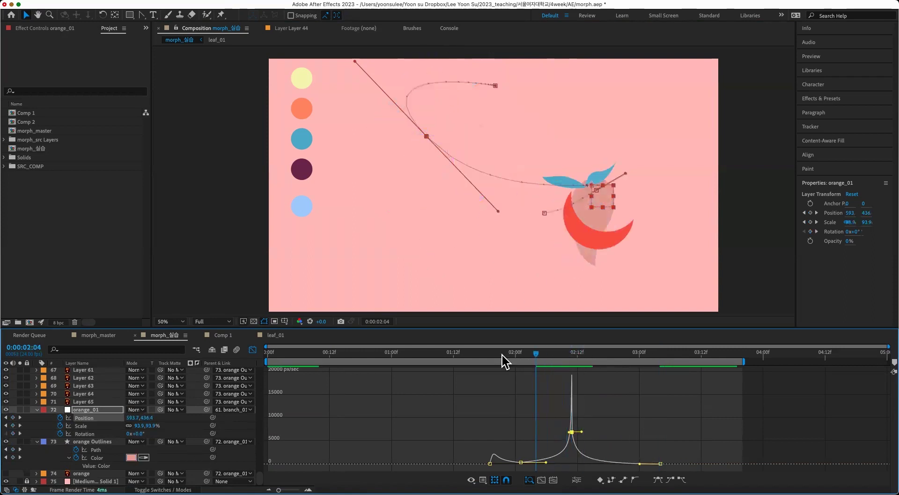
key("space")
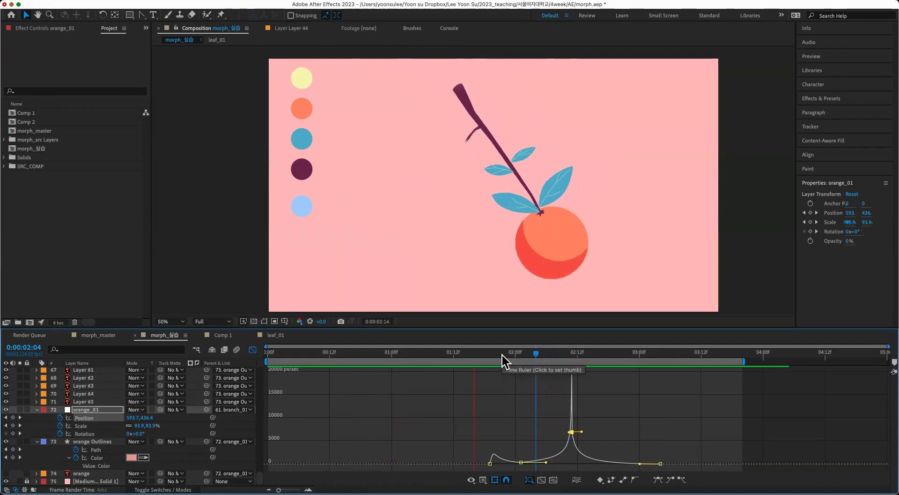
key("space")
- Return to the keyframe view and delete the orange_01 null's Position and Scale keyframes at 0:00:03:04
left_click(252, 350)
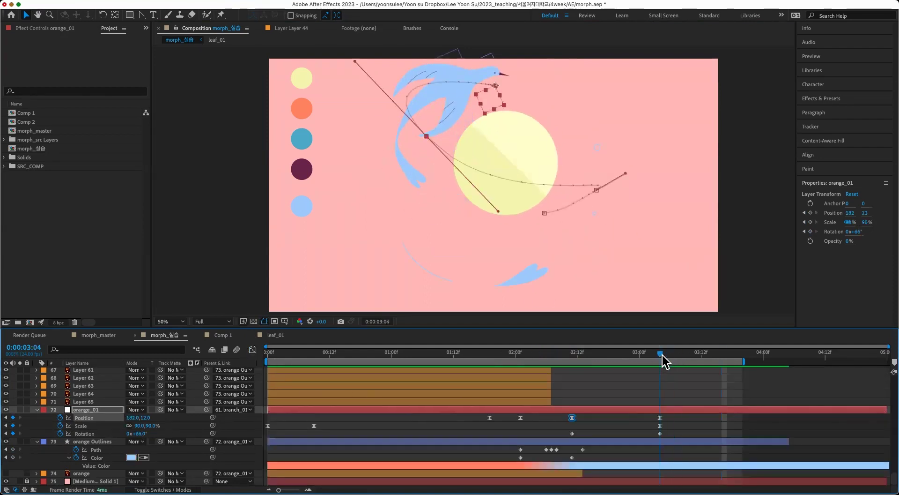
left_click_drag(644, 419, 683, 436)
key("Delete")
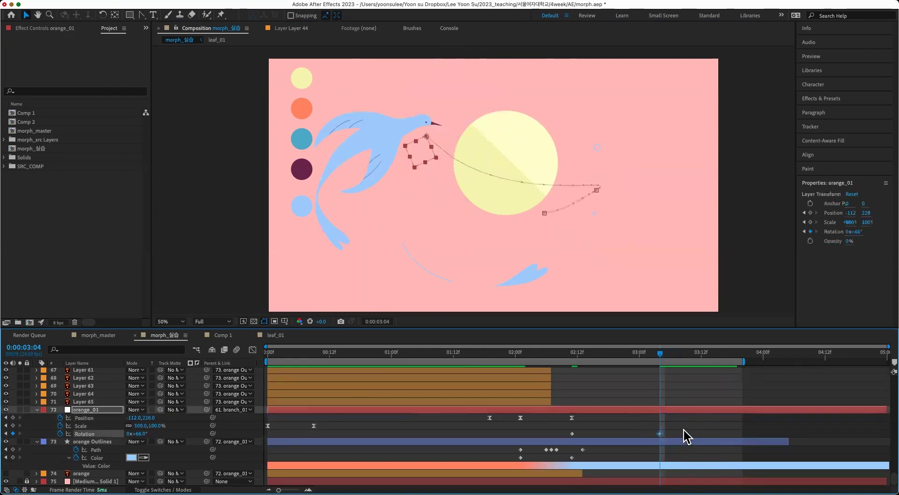
- Keyframe the orange_01 null at 0:00:03:04 with Rotation 23° and Position 96, -18, and steepen the motion path's curve at the preceding keyframe
left_click_drag(140, 433, 147, 432)
left_click_drag(426, 136, 474, 78)
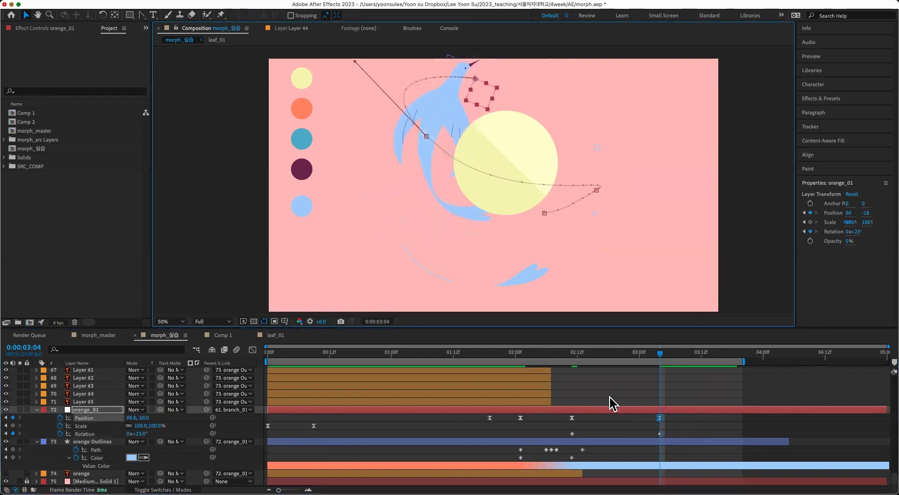
left_click(143, 15)
left_click_drag(428, 138, 394, 61)
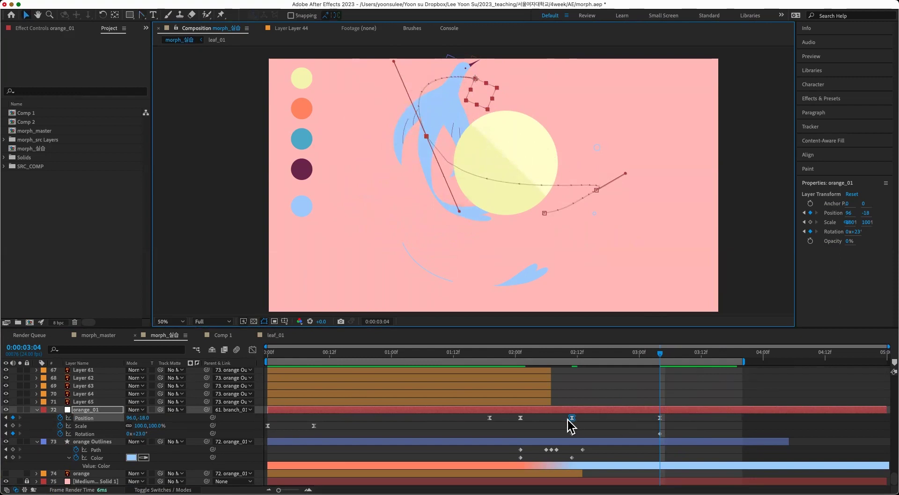
- Shift the null's Position and Rotation keyframes from 0:00:02:11 to 0:00:02:13, and set Rotation 47° and Scale 84% at 0:00:03:04
left_click(572, 434, "shift")
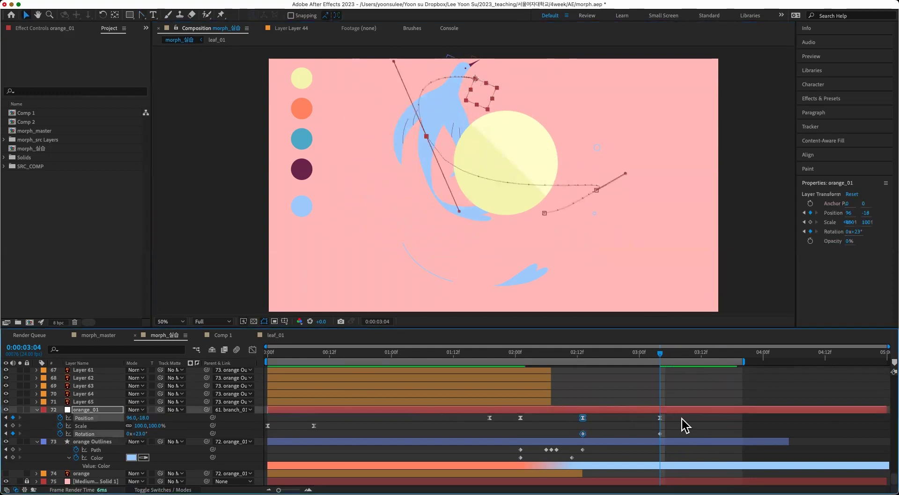
left_click(728, 417)
left_click(660, 417)
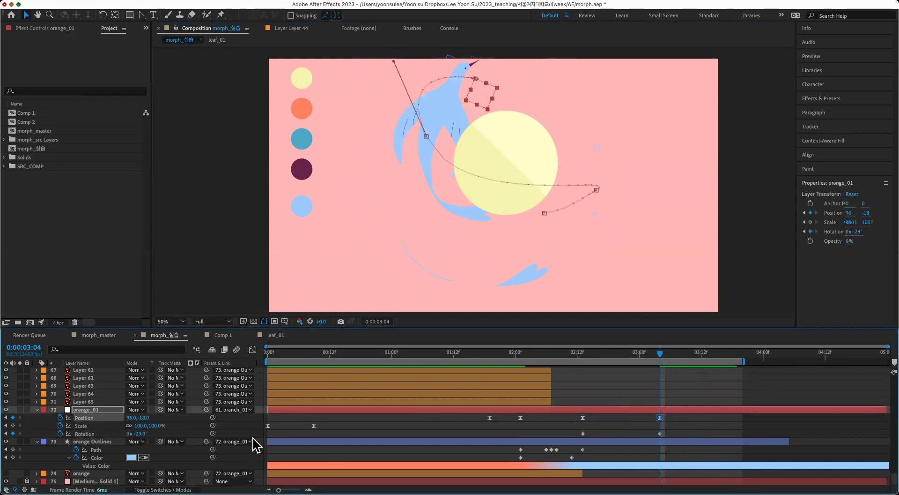
mouse_move(139, 435)
left_mouse_down()
mouse_move(150, 431)
mouse_move(133, 426)
left_mouse_up()
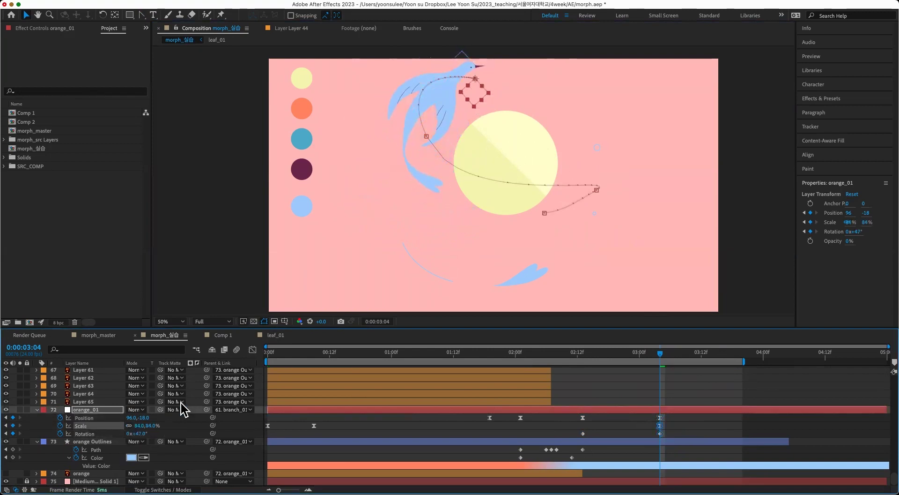
- Preview the bird's curved flight with its new tilt and size
left_click(699, 421)
left_click_drag(661, 358, 622, 337)
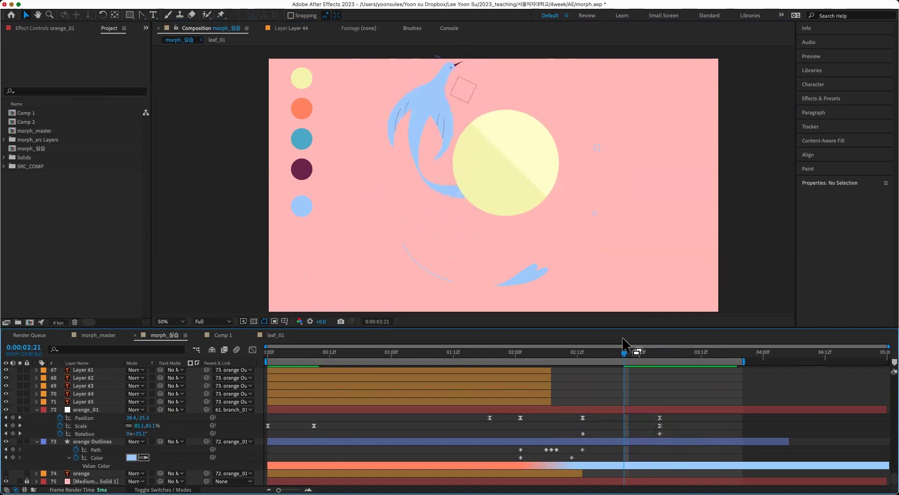
key("space")
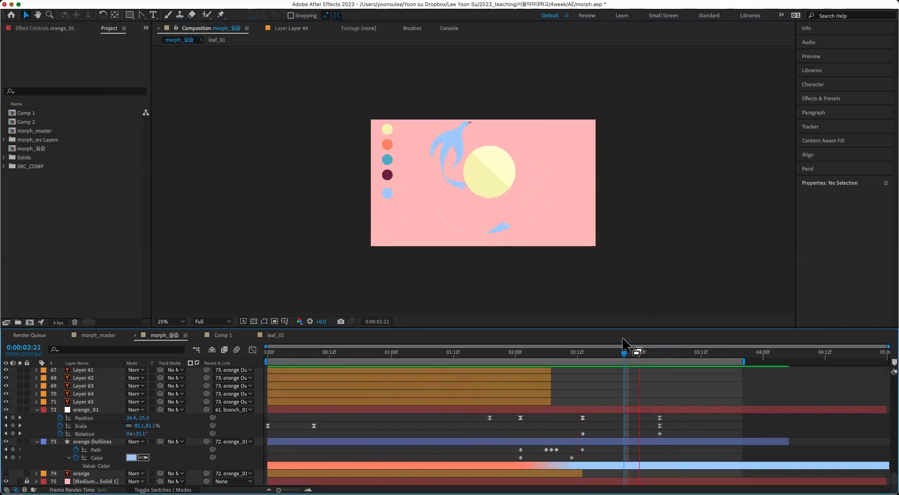
- Move the orange_01 null's Scale, Rotation and Position keyframes from 0:00:03:04 to 0:00:02:20, previewing the timing in between
left_click_drag(633, 350, 651, 367)
left_click_drag(660, 426, 618, 436)
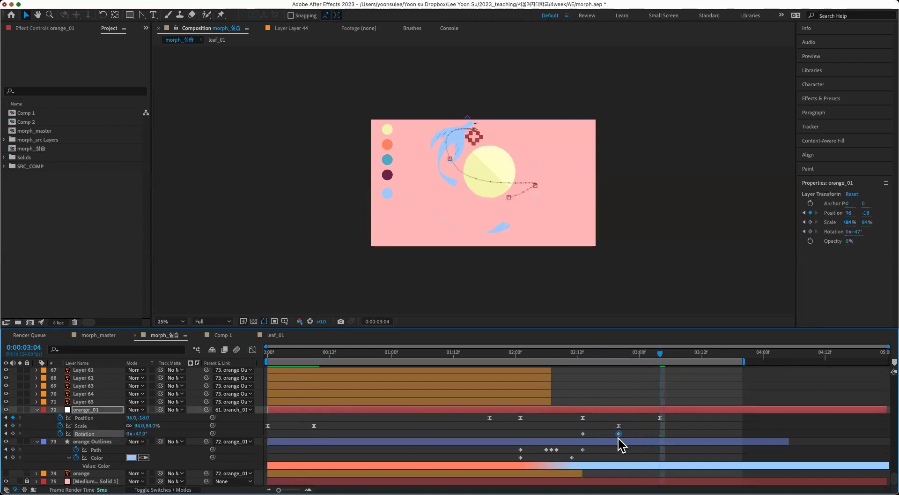
left_click(683, 420)
key("space")
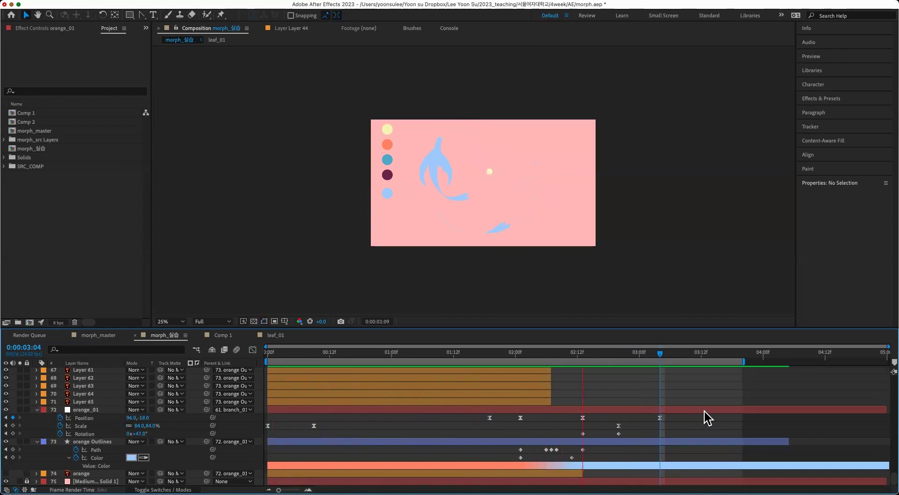
key("space")
mouse_move(654, 353)
left_mouse_down()
mouse_move(612, 370)
mouse_move(654, 366)
left_mouse_up()
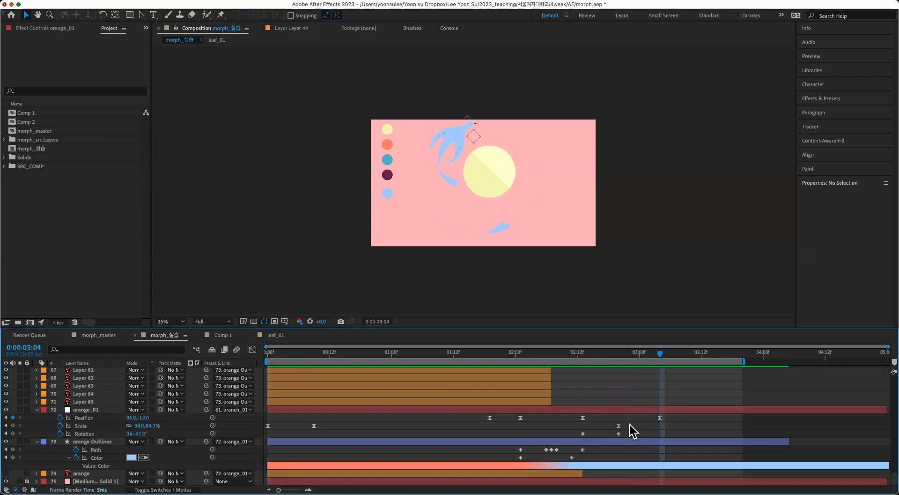
left_click_drag(659, 418, 626, 437)
- Open the null's Position speed graph and lower the speed at the 0:00:02:13 keyframe to about 1900 px/sec
left_click_drag(630, 354, 582, 378)
left_click_drag(570, 420, 594, 423)
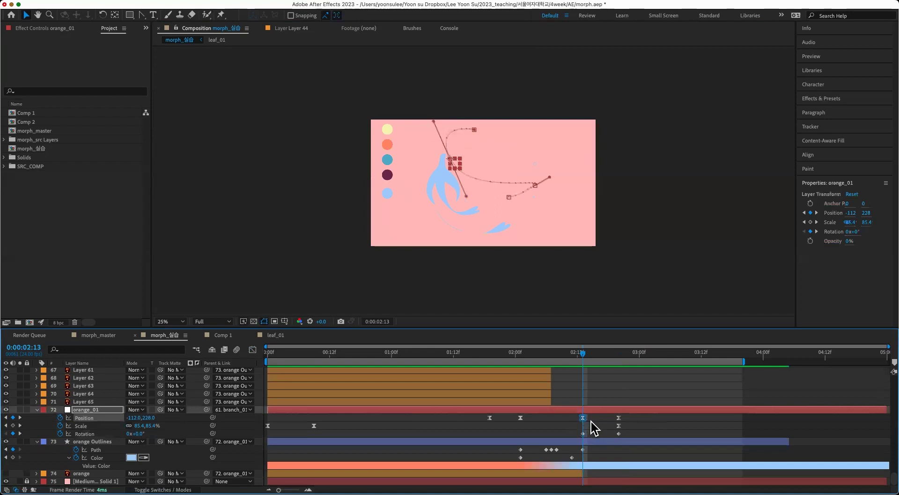
left_click(253, 349)
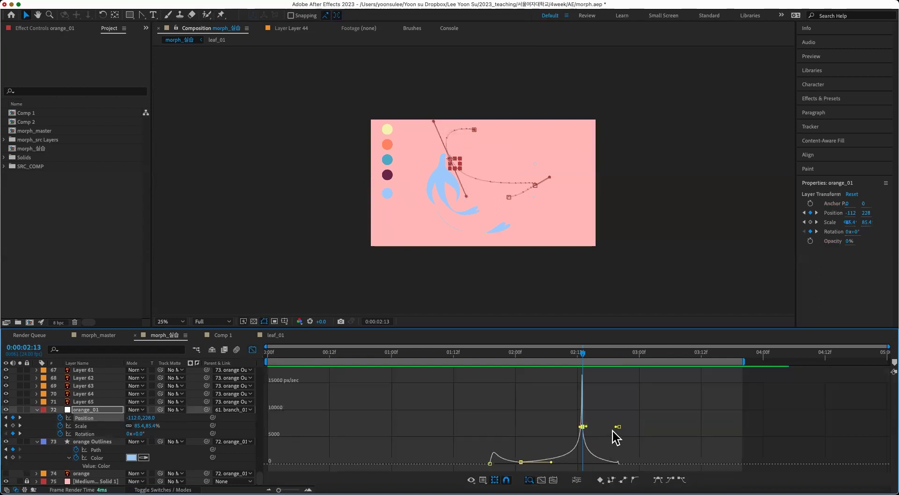
key("=")
key("=")
key("=")
left_click_drag(482, 431, 483, 455)
left_click(515, 426)
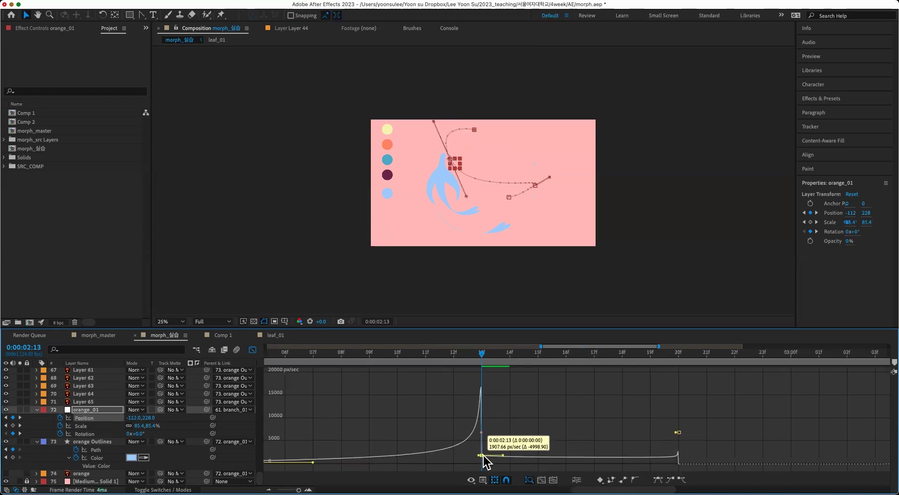
- Bring the Position speed down to 0 px/sec at the 0:00:02:20 keyframe with a long incoming ease handle
left_click_drag(351, 450, 474, 463)
left_click(329, 462)
left_click_drag(667, 442, 611, 448)
left_click_drag(777, 450, 616, 450)
left_click_drag(702, 375, 637, 473)
- Raise the Position speed at 0:00:02:13 to about 4500 px/sec and adjust the ease handles into one smooth peak
left_click_drag(505, 439, 506, 375)
left_click_drag(505, 438, 506, 378)
left_click_drag(453, 389, 502, 392)
left_click_drag(636, 464, 642, 464)
left_click_drag(523, 393, 517, 392)
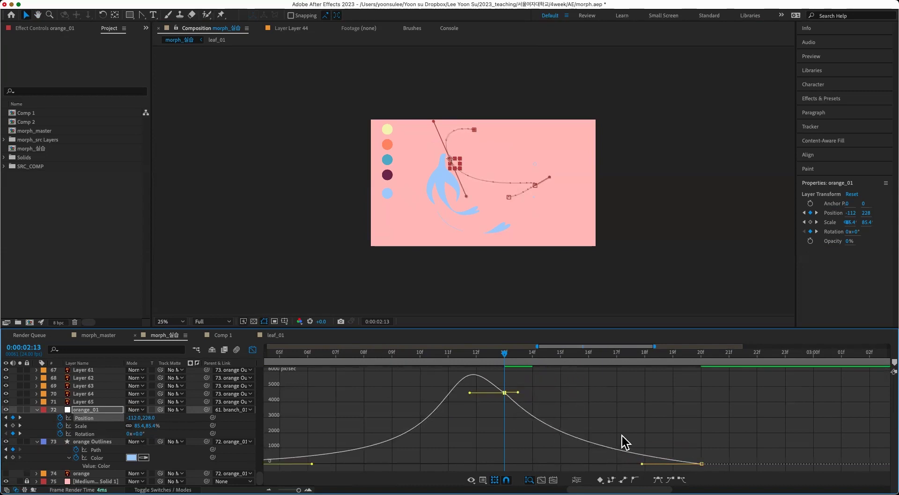
- Play back the whole animation to check the bird's revised flight speed, and return to the keyframe view
key("minus")
key("minus")
key("minus")
left_click_drag(549, 352, 476, 363)
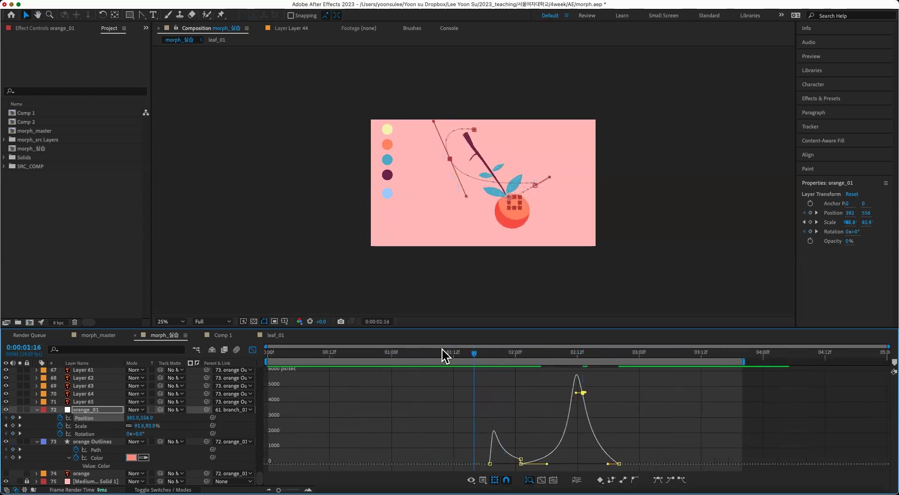
key("space")
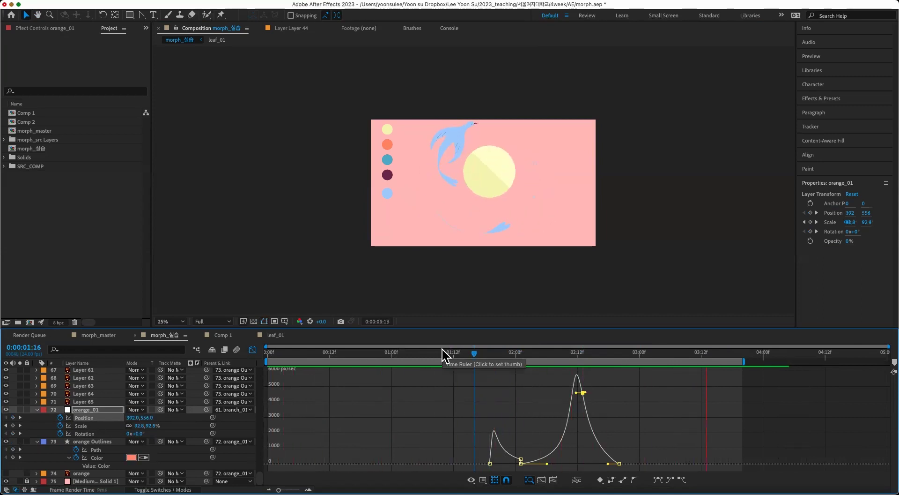
key("space")
left_click(252, 350)
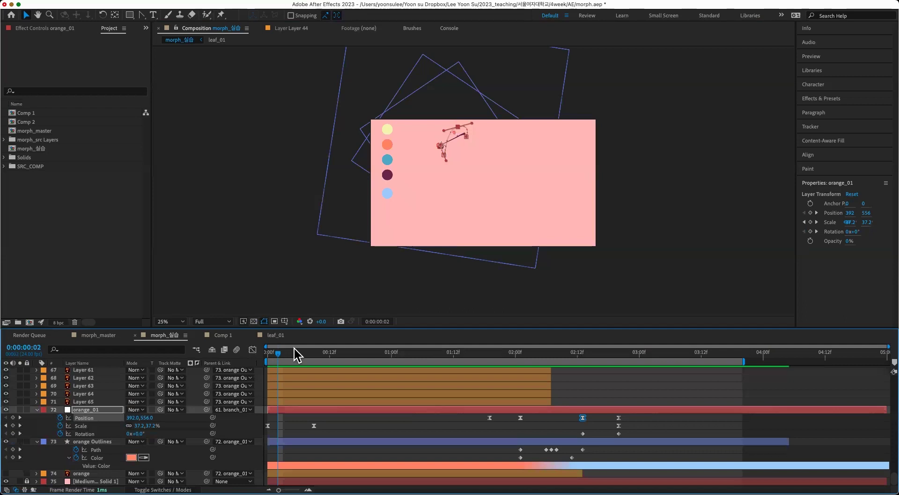
- Save the project and keyframe the orange_01 null's Scale at 100% at 0:00:02:13
left_click(582, 360)
key("super+s")
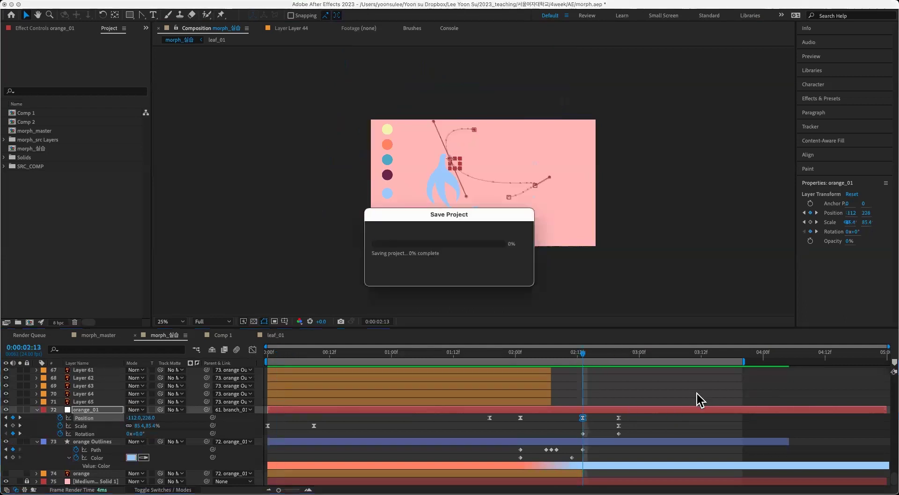
left_click(618, 425)
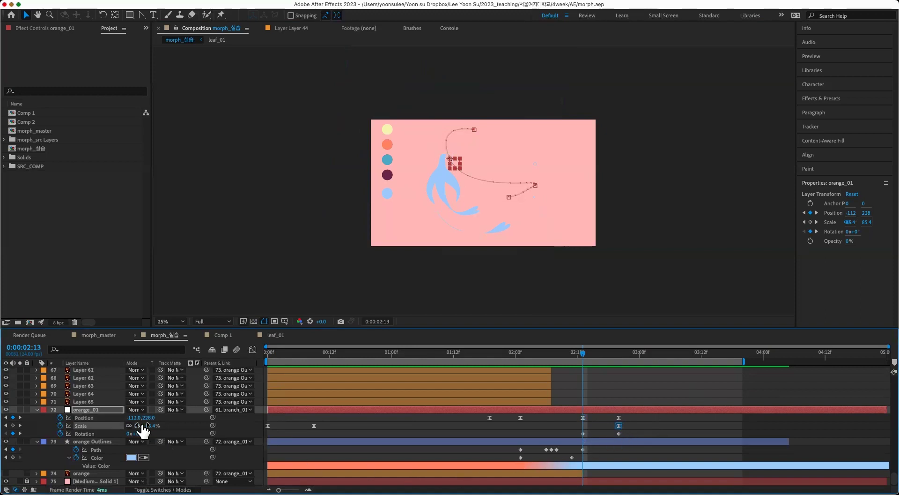
type("100")
key("Return")
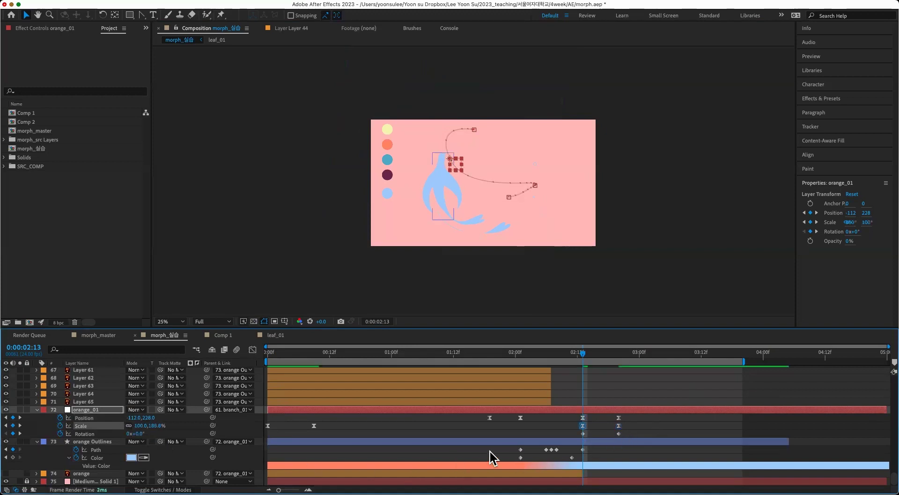
- Turn the null's Scale keyframe at 0:00:00:09 into a hold keyframe
left_click_drag(306, 423, 595, 425)
left_click(313, 425)
right_click(314, 426)
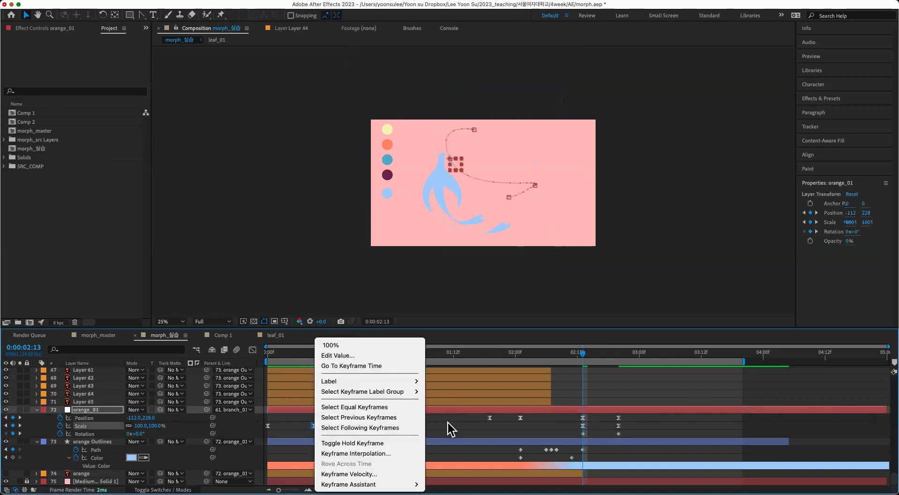
left_click(409, 443)
left_click(672, 422)
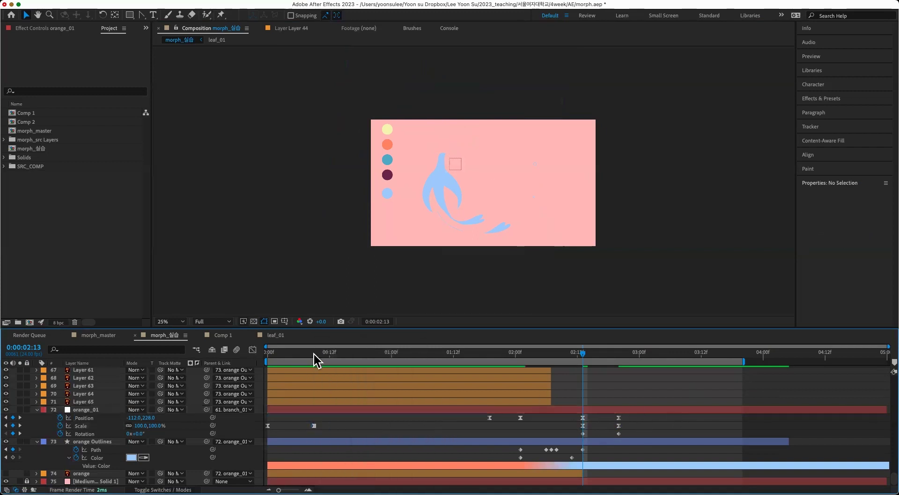
- Examine the orange_01 null's Scale speed graph around 0:00:00:09 and play back the animation through the bird's flight
left_click(313, 354)
left_click(314, 425)
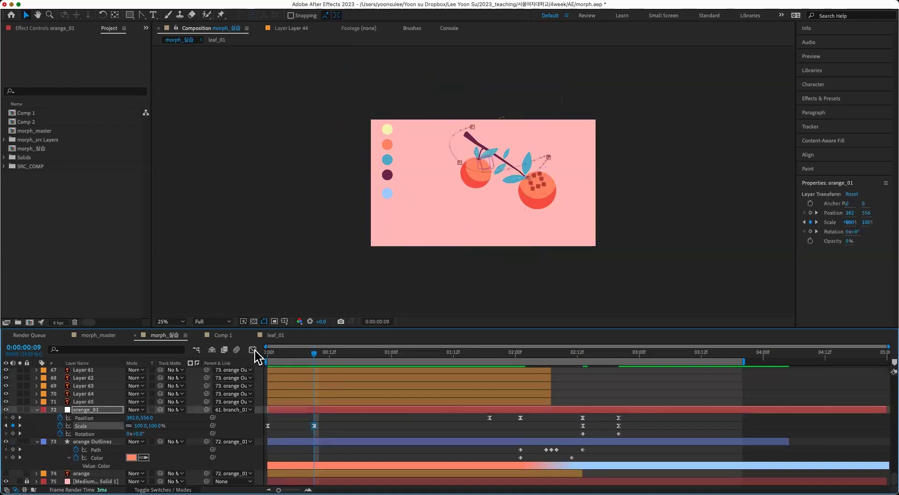
left_click(253, 349)
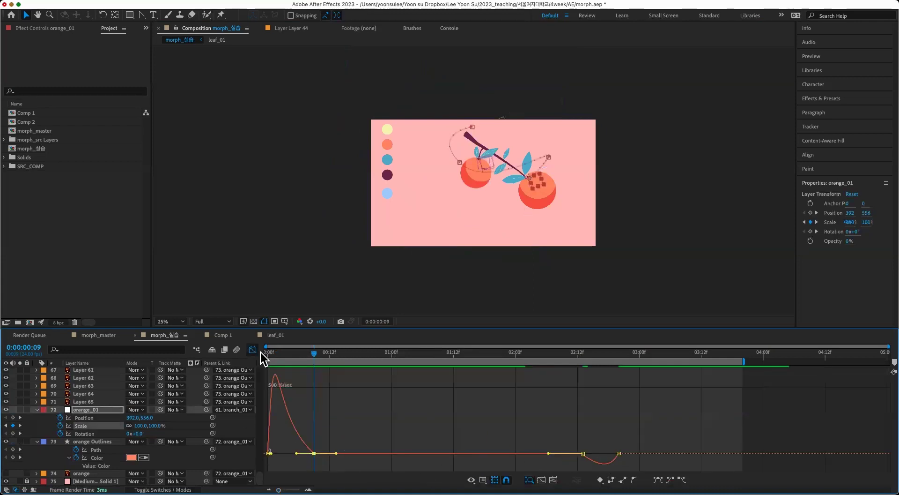
left_click(253, 350)
left_click(686, 406)
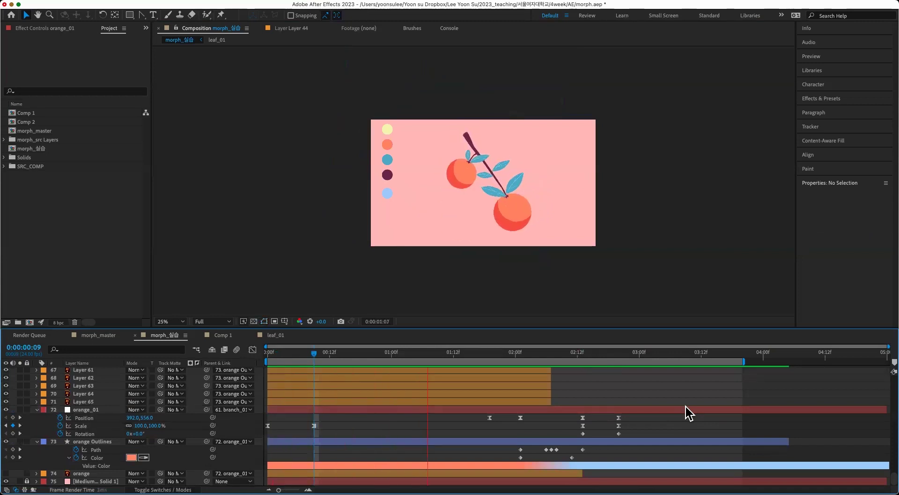
key("space")
left_click_drag(623, 356, 609, 356)
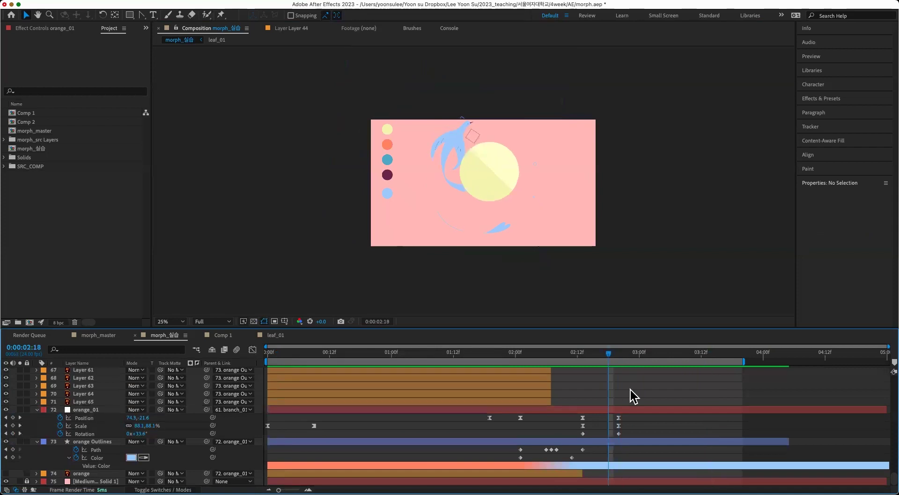
- Move the null's last Position, Scale and Rotation keyframes to 0:00:03:10 and play back the slower flight
left_click_drag(609, 422, 663, 420)
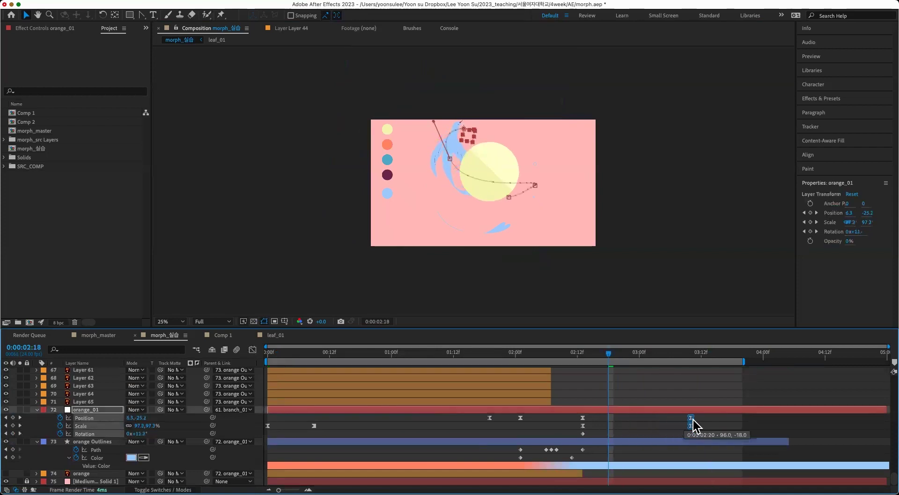
left_click(619, 369)
key("space")
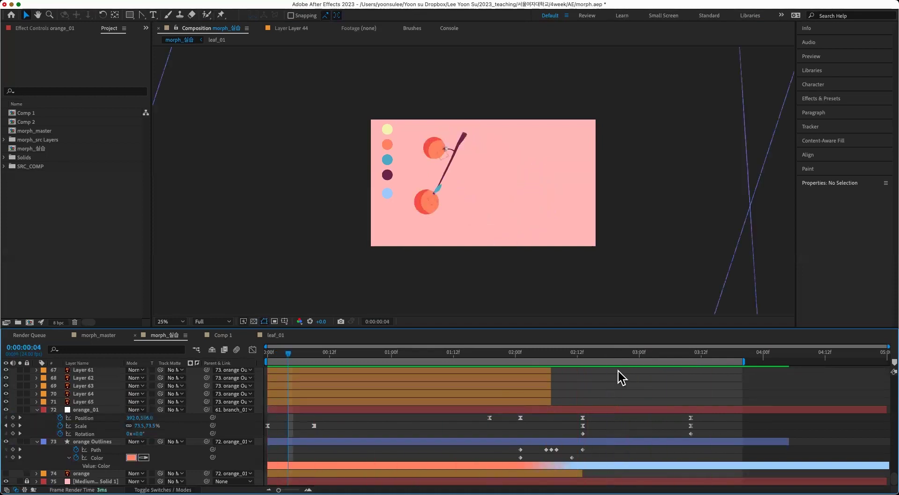
- Move the null's last Position keyframe to 0:00:03:22 and extend the work area end to just past 0:00:04:00
left_click_drag(651, 355, 639, 393)
left_click_drag(691, 418, 765, 410)
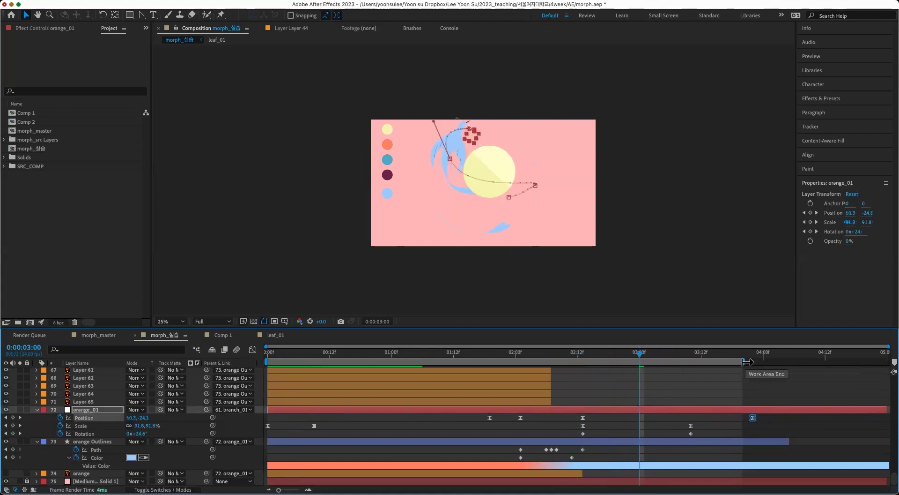
left_click_drag(743, 361, 794, 362)
- Try a different Rotation at 0:00:03:22, undo it, and move the null's last Scale keyframe to 0:00:02:21
left_click_drag(642, 355, 540, 428)
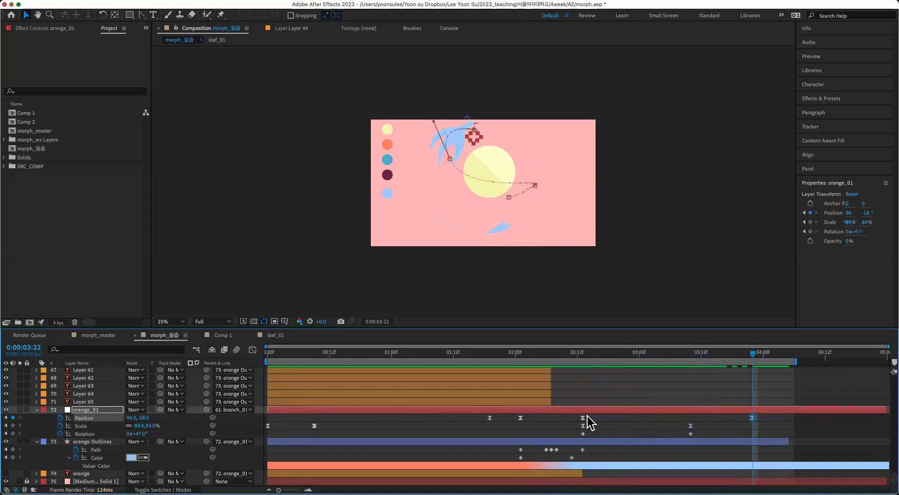
left_click_drag(136, 434, 143, 433)
key("super+z")
left_click_drag(691, 433, 640, 426)
left_click_drag(640, 354, 626, 376)
left_click_drag(640, 426, 624, 425)
left_click(719, 424)
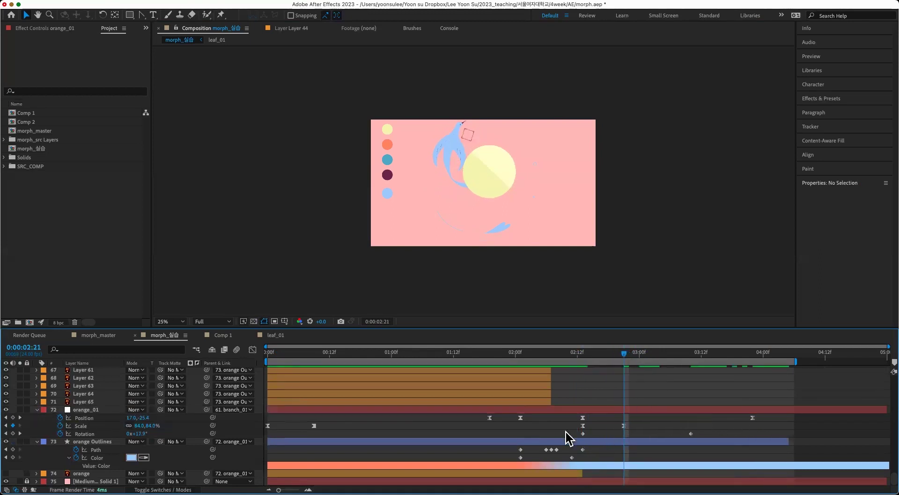
- At 0:00:02:21, set the null's Scale to 83% and Rotation to 33.9°, and play back the motion
left_click_drag(140, 425, 140, 431)
left_click(730, 428)
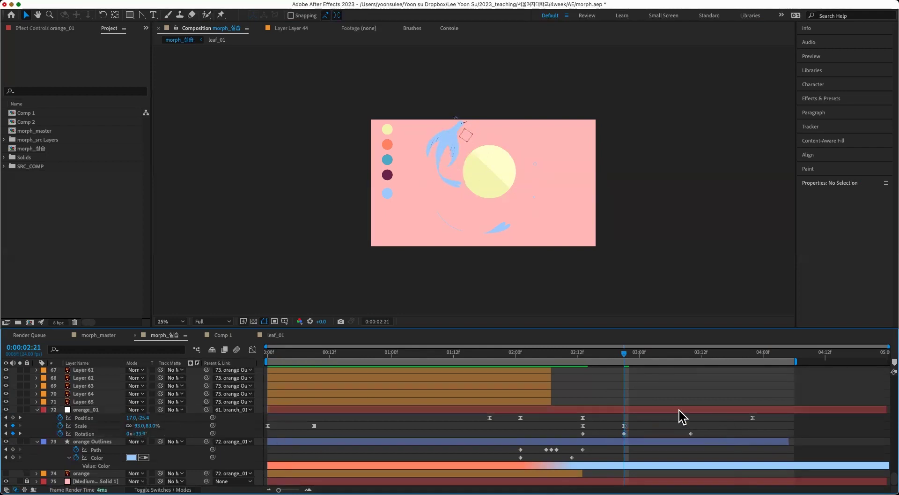
key("space")
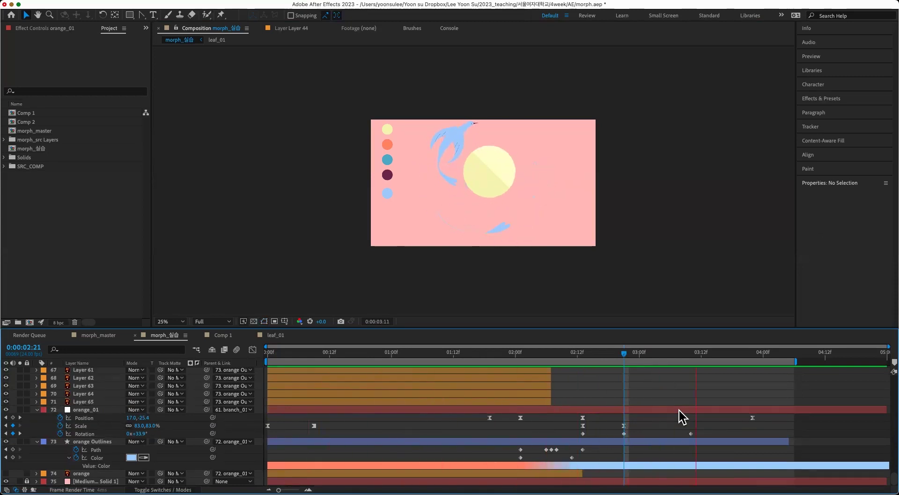
key("space")
left_click_drag(647, 351, 619, 363)
key("space")
- Move the null's last Rotation keyframe to 0:00:03:07 and its last Position keyframe to 0:00:03:08, and play back the animation
left_click_drag(689, 433, 676, 434)
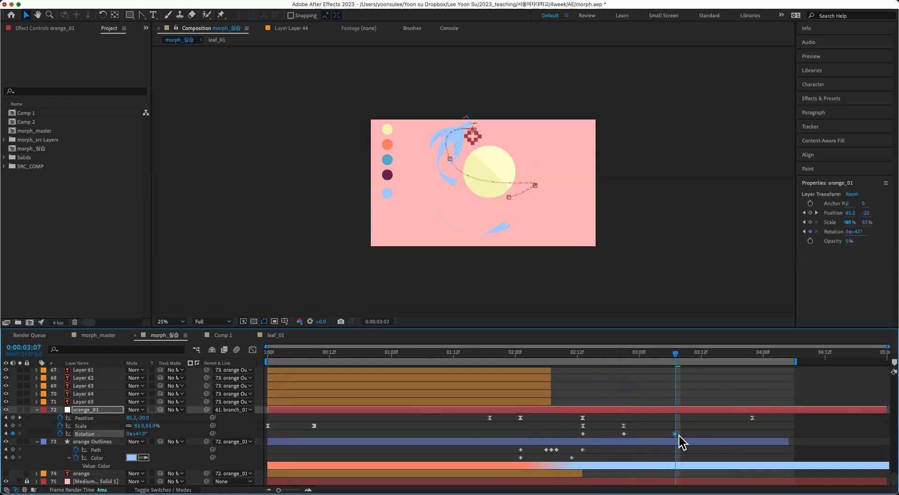
left_click_drag(753, 417, 714, 423)
left_click(700, 420)
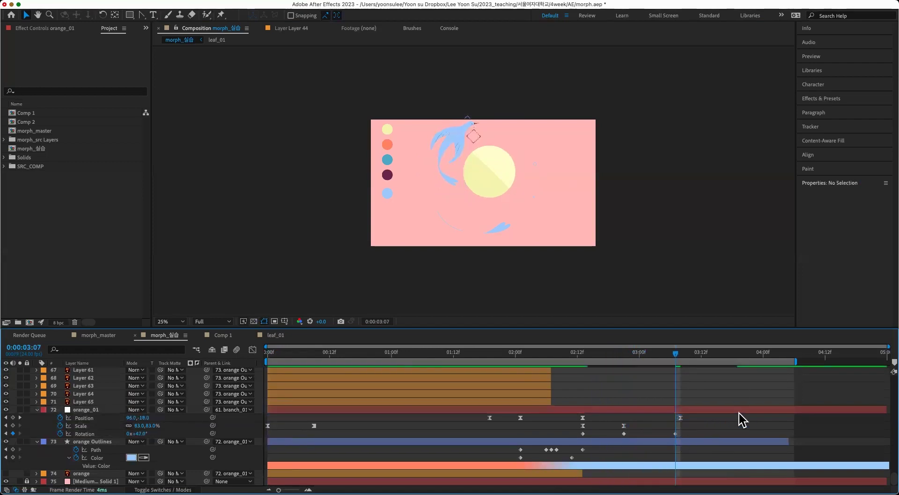
key("space")
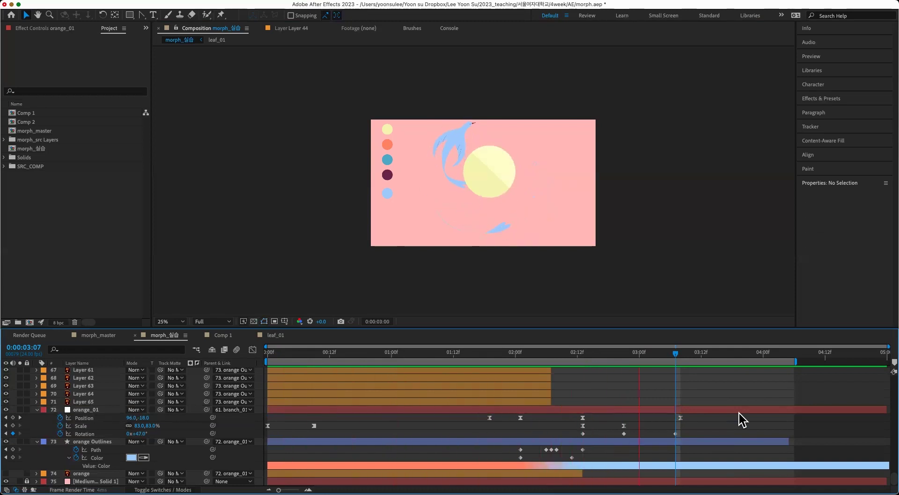
- Save the project and play back the morph_master composition as a reference
key("super+s")
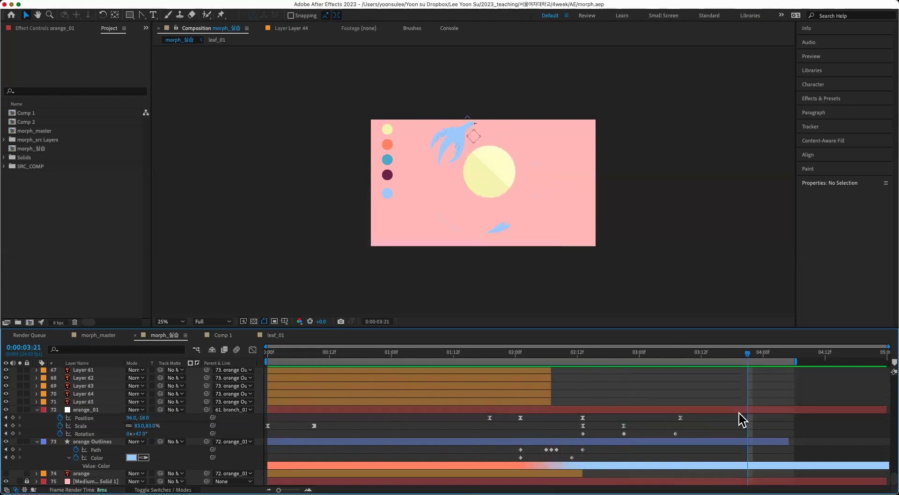
left_click_drag(692, 353, 701, 389)
key(".")
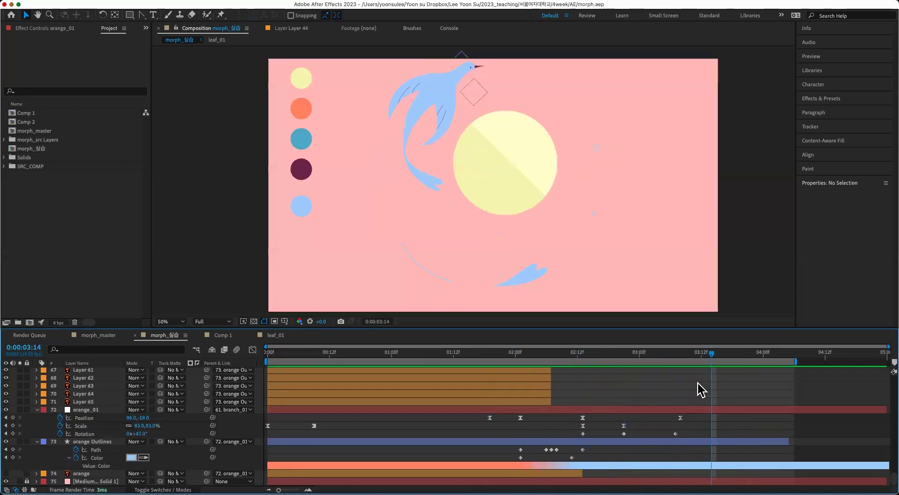
left_click(110, 334)
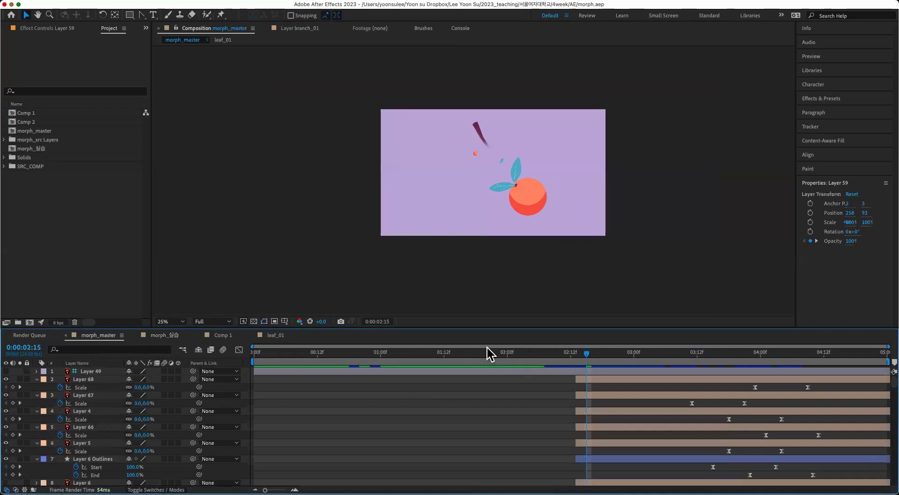
key("space")
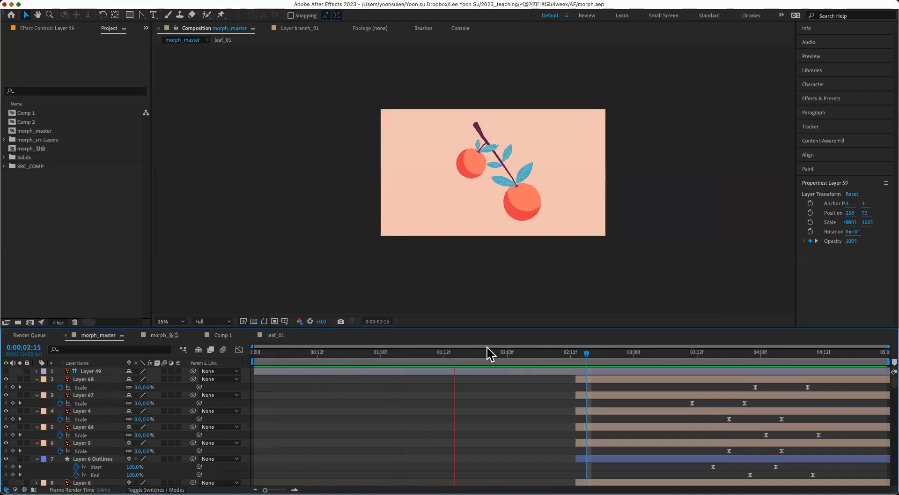
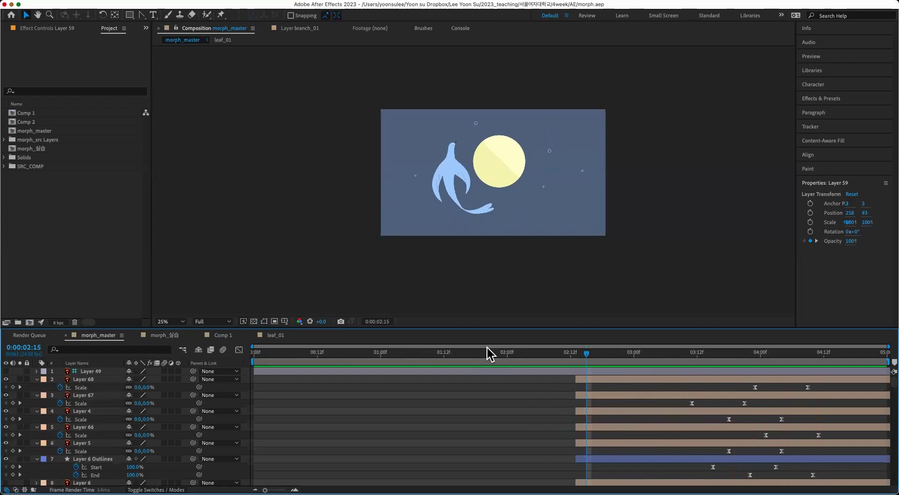
- In morph_실습, delete the orange_01 null's Position, Scale and Rotation keyframes after 0:00:02:13 and play back the animation
left_click(174, 334)
left_click(624, 355)
left_click_drag(605, 416, 716, 433)
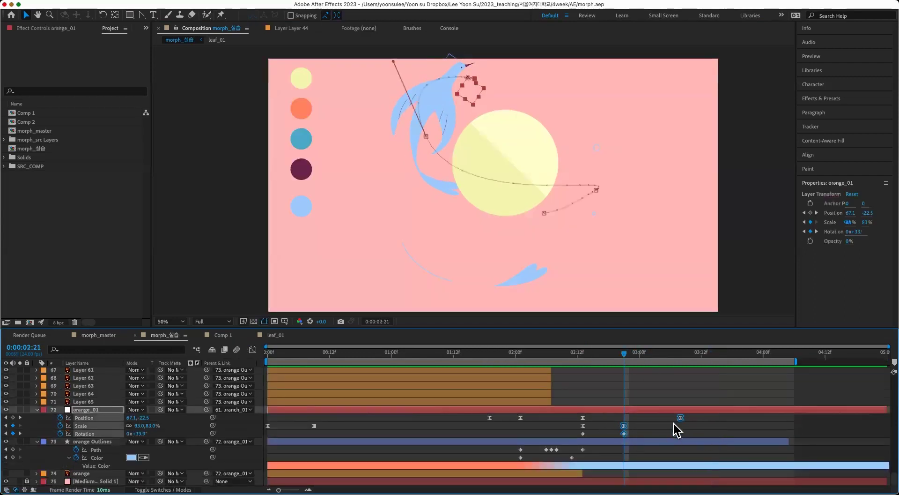
key("Delete")
left_click(653, 425)
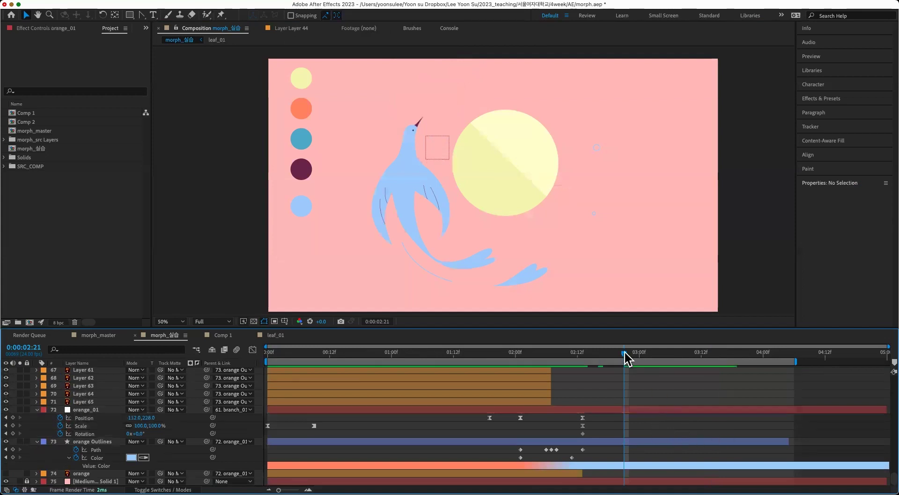
left_click_drag(624, 351, 566, 352)
left_click_drag(551, 421, 586, 435)
key("space")
left_click_drag(715, 419, 687, 393)
- Unlock the Medium Red Solid 1 background layer and apply the Fill effect to it
left_click(104, 479)
left_click(27, 481)
left_click(94, 481)
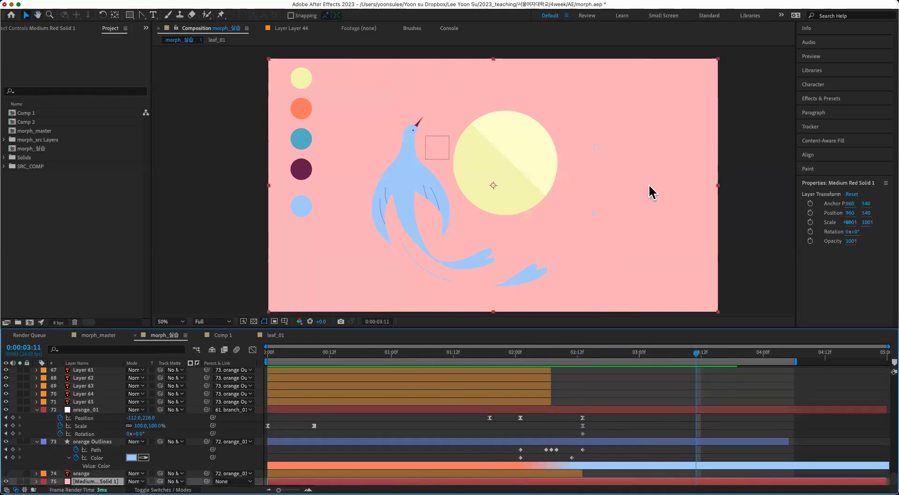
left_click(832, 99)
left_click(833, 110)
type("fill")
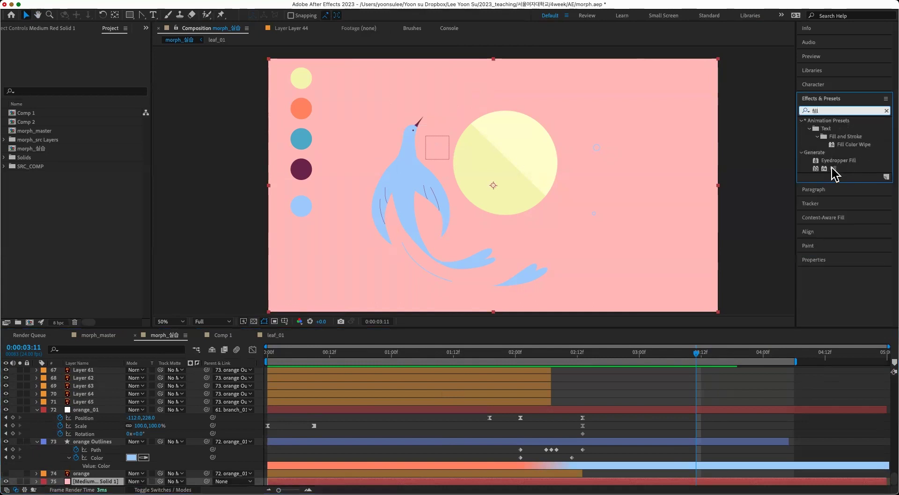
double_click(833, 169)
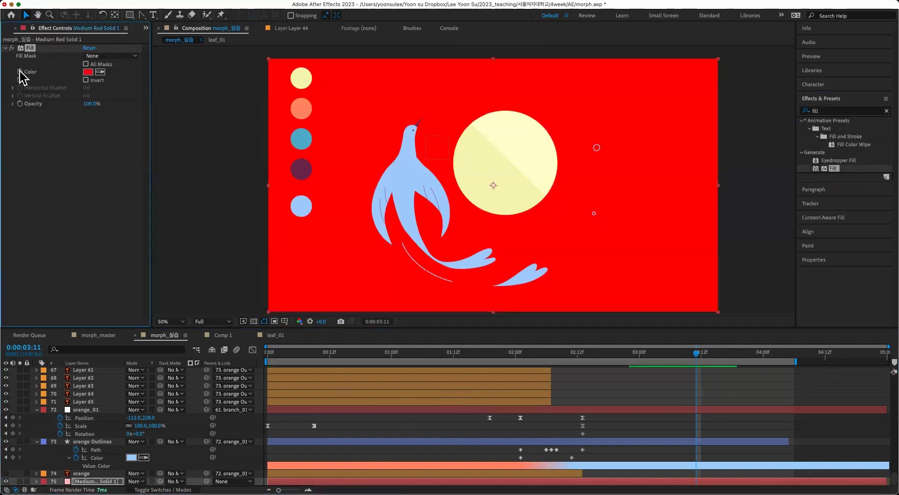
- Keyframe the background's Fill Color and place that keyframe at 0:00:02:01
key("u")
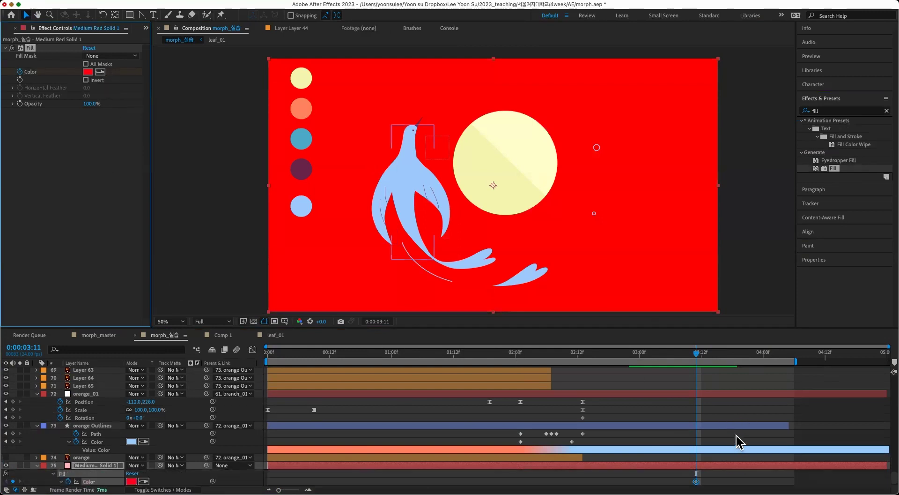
scroll(735, 433, "down", 1)
left_click_drag(697, 473, 582, 475)
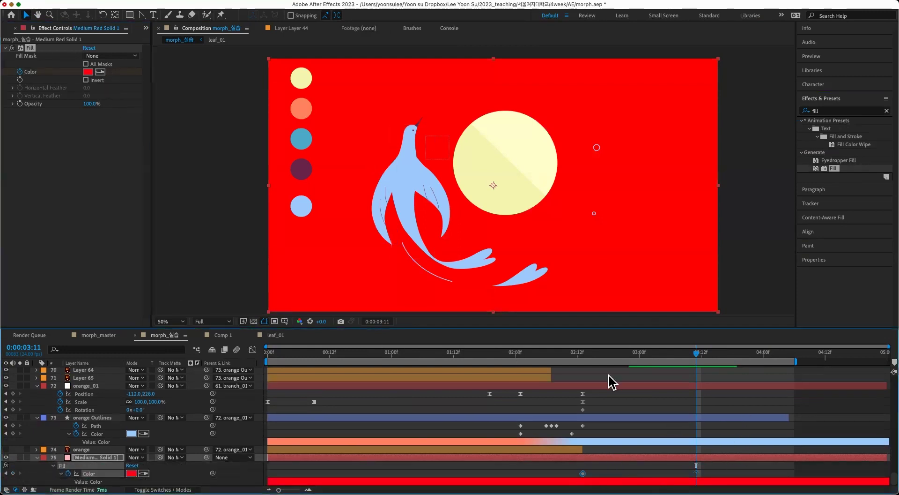
left_click_drag(551, 359, 520, 359)
left_click_drag(553, 476, 522, 475)
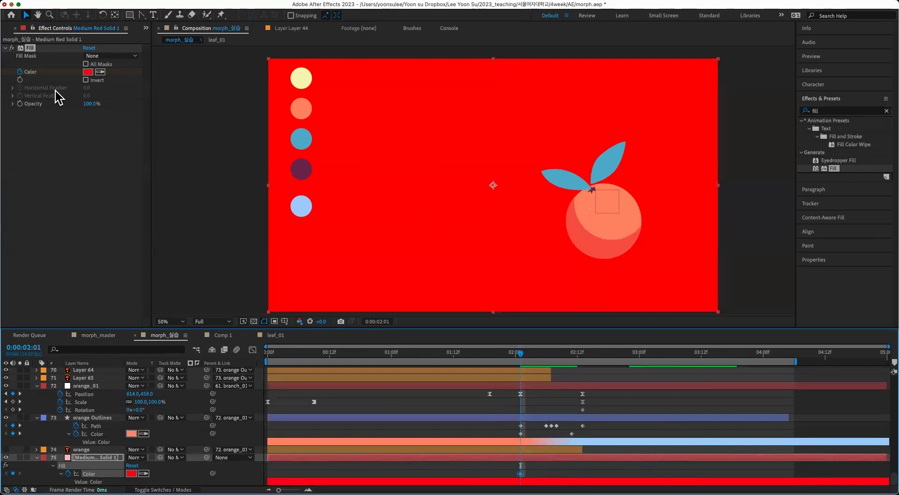
- Sample the original background pink as the Fill Color at 0:00:02:01, with the effect briefly disabled for sampling
left_click(12, 48)
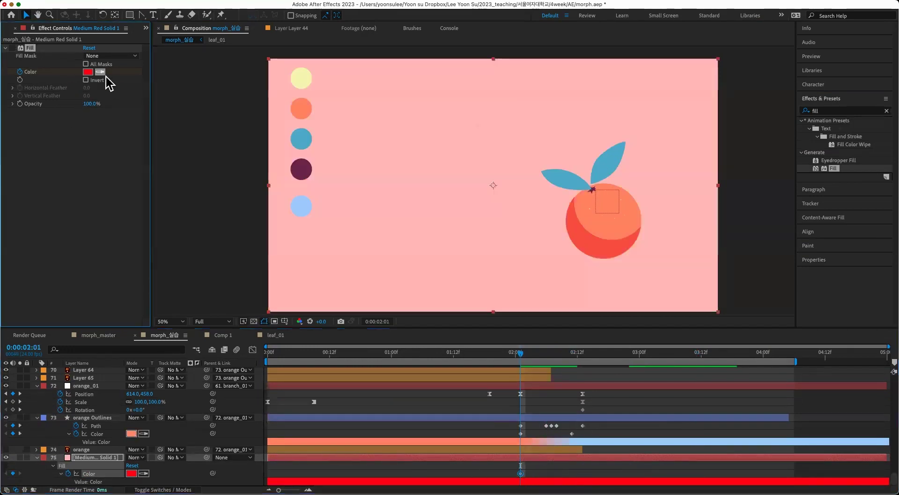
left_click(429, 157)
left_click(12, 48)
- At 0:00:02:17, set the background's Fill Color to a muted dark bluish purple
left_click_drag(560, 355, 603, 355)
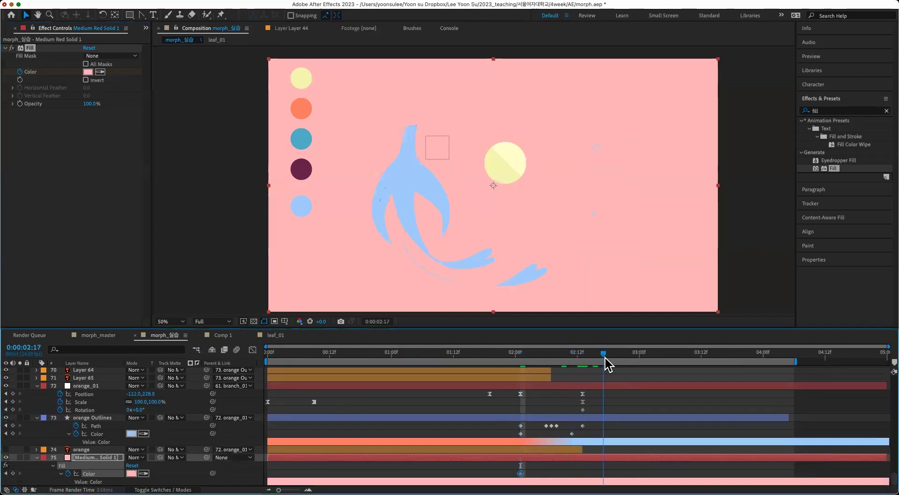
left_click(88, 71)
left_click(287, 345)
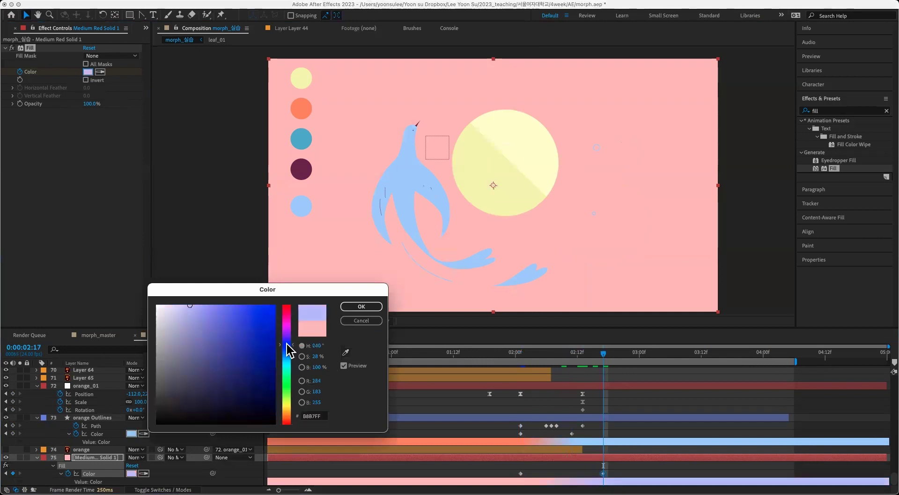
left_click(201, 381)
left_click(195, 396)
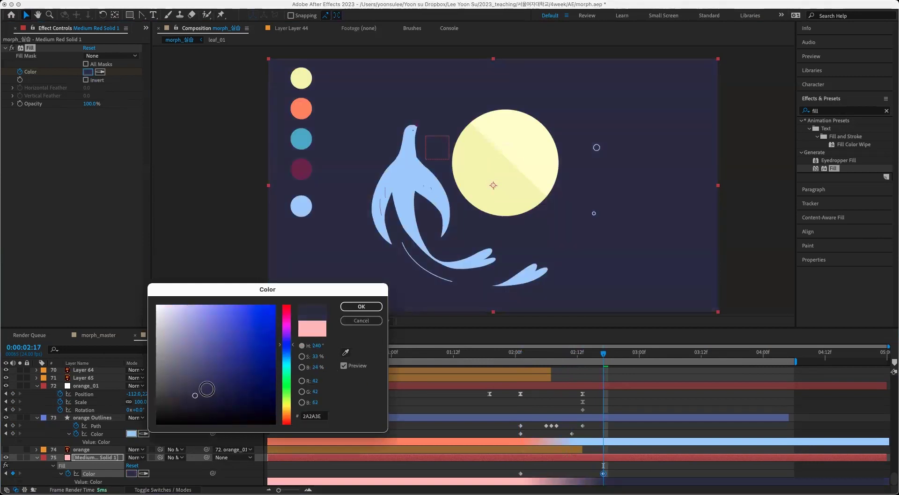
left_click(185, 371)
left_click(361, 306)
- Move the background's second Fill Color keyframe to 0:00:02:09
left_click_drag(604, 355, 562, 430)
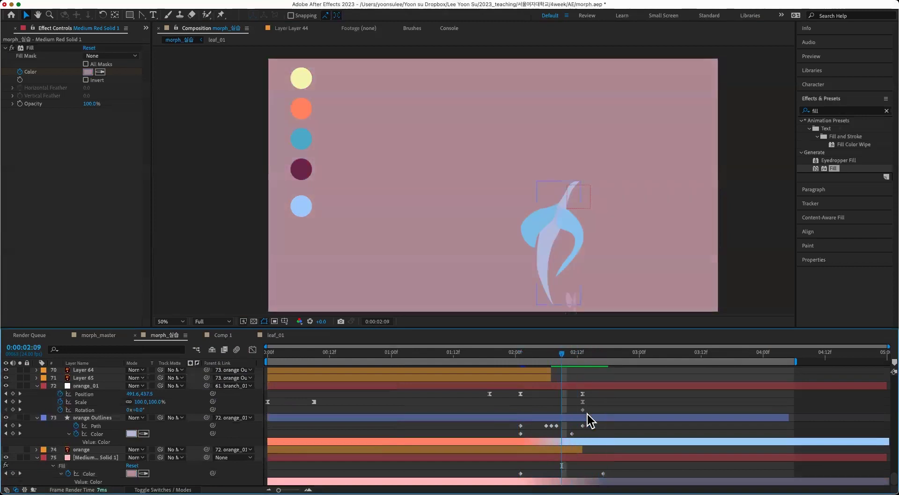
left_click_drag(602, 473, 567, 471)
left_click(608, 463)
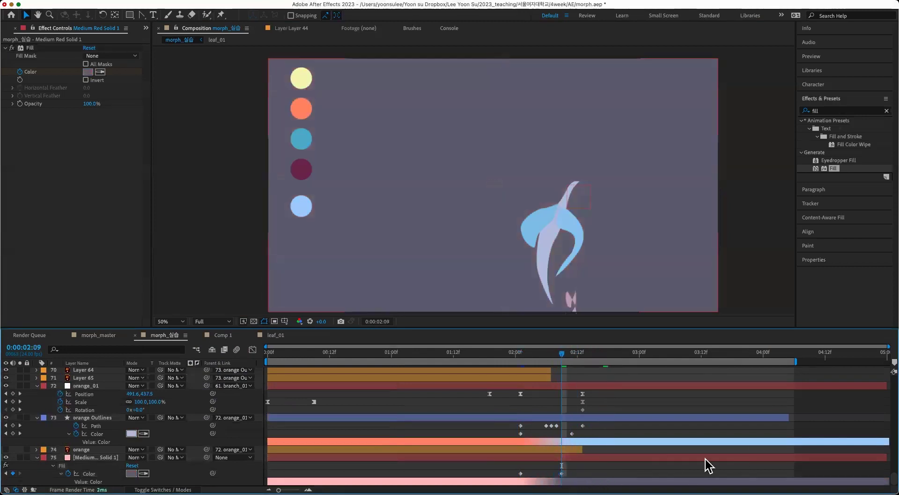
- Play back and scrub through the animation to check the background color change from pink to purple
key("space")
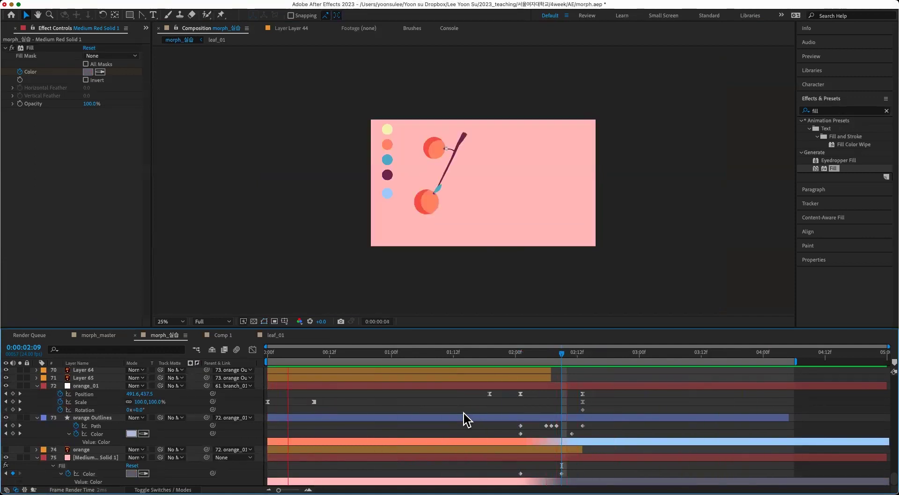
key("space")
left_click_drag(567, 354, 644, 360)
left_click_drag(760, 360, 705, 364)
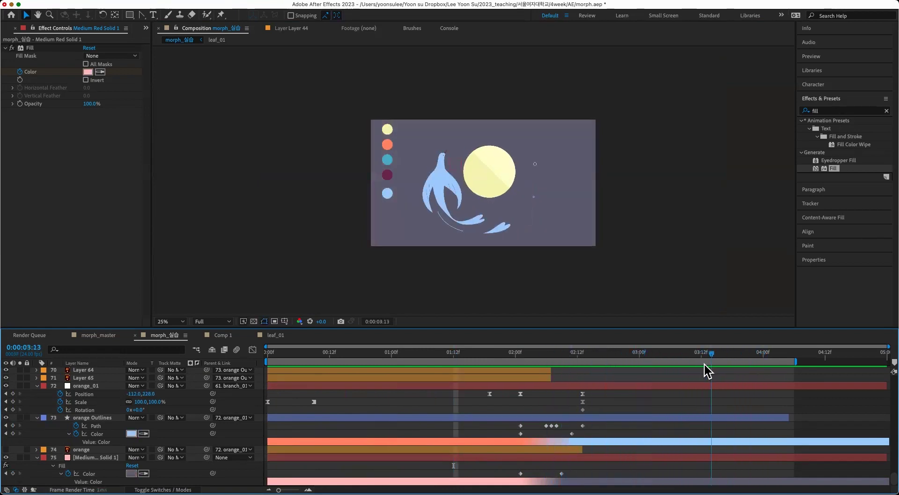
- Extend the ends of the orange Outlines and Layer 58 Outlines layers to the end of the composition
scroll(714, 445, "up", 3)
scroll(749, 445, "down", 3)
left_click_drag(790, 417, 890, 417)
left_click(783, 381)
left_click(794, 359)
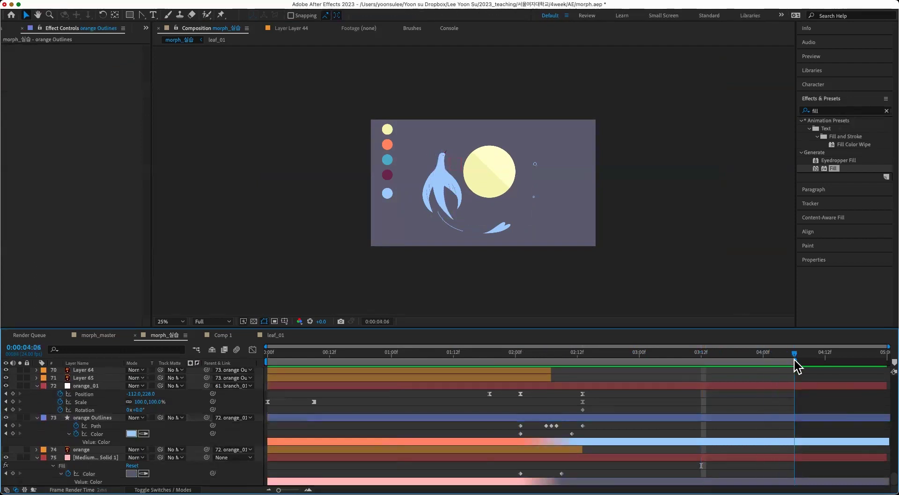
scroll(816, 457, "up", 10)
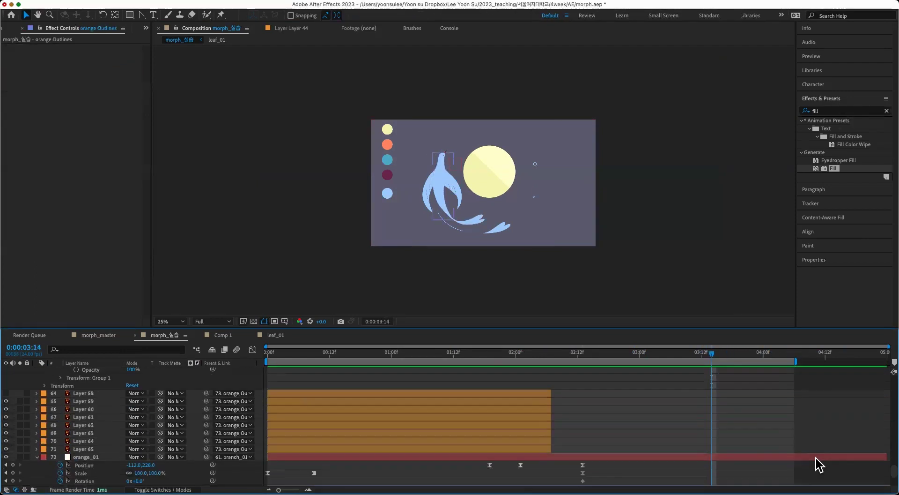
left_click_drag(736, 441, 890, 441)
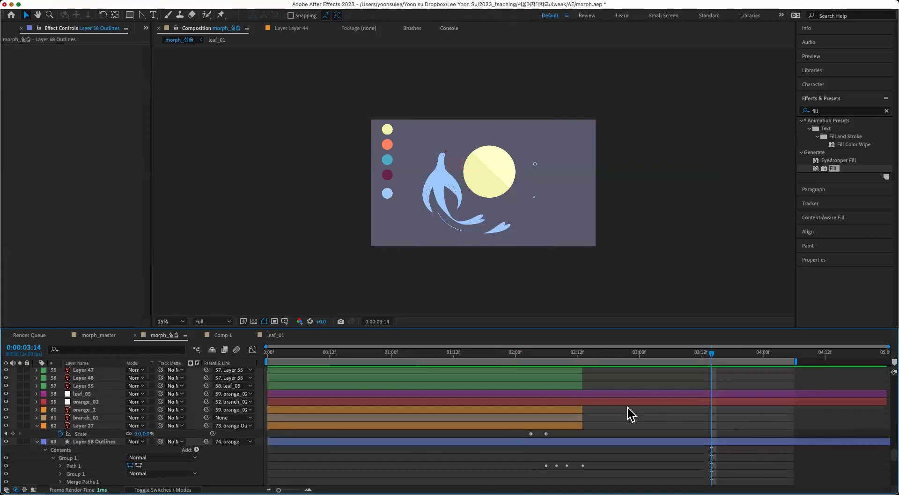
- Play back the animation at closer zoom to check the morph from the orange branch to the bird
key("space")
key("space")
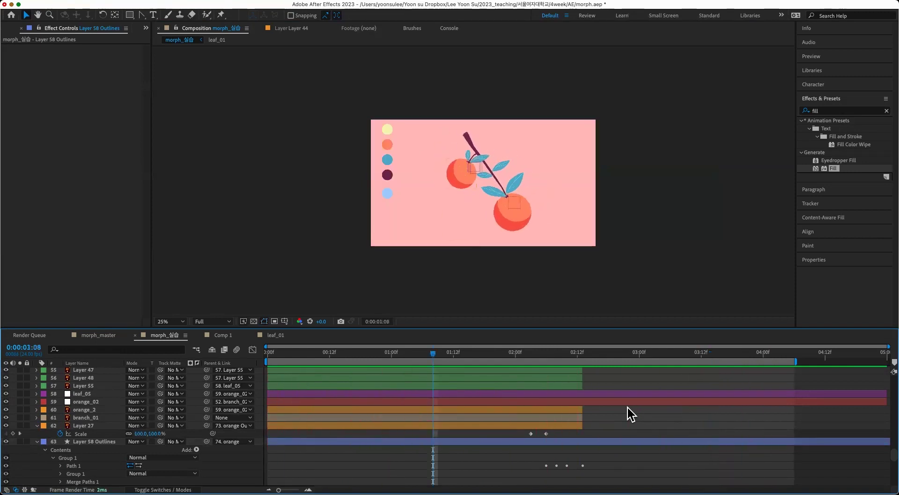
key("period")
key("space")
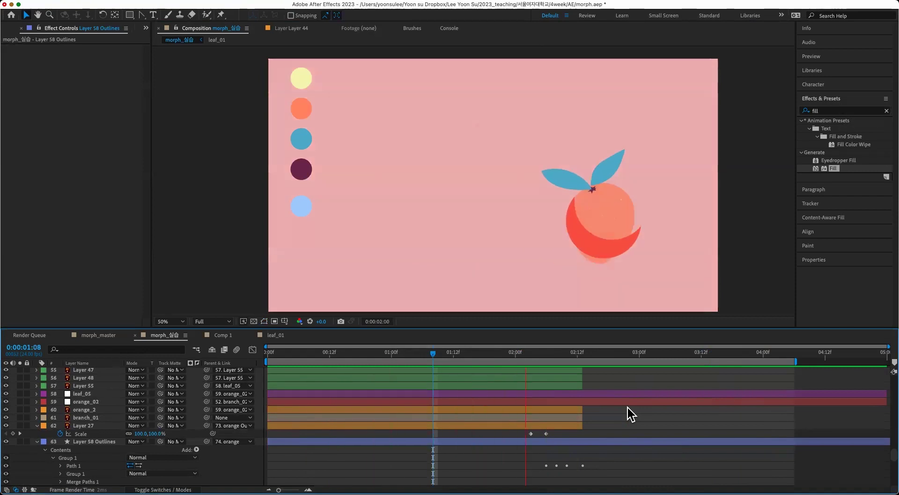
key("space")
- Extend the end of the work area to just before the five-second mark and scrub through the bird's final pose
left_click_drag(640, 353, 744, 396)
left_click_drag(804, 361, 872, 361)
left_click(701, 353)
left_click(537, 284)
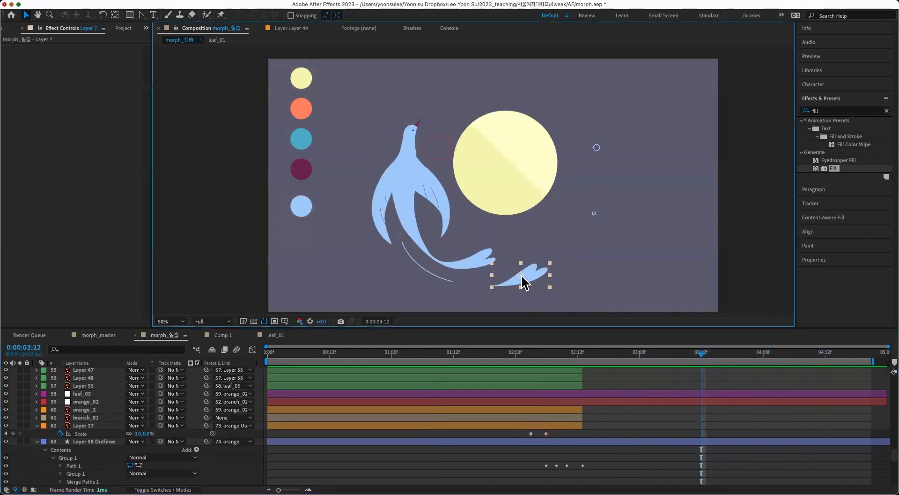
left_click_drag(701, 352, 285, 460)
left_click_drag(293, 353, 561, 396)
- Hide Layer 49, which holds the column of color swatches, from the composition
left_click(310, 78)
scroll(597, 397, "up", 5)
scroll(600, 397, "up", 10)
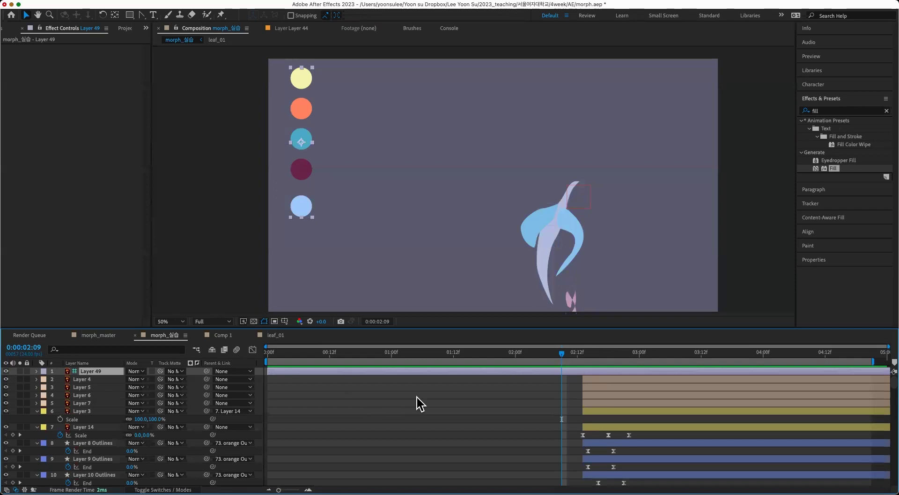
left_click(7, 371)
- Play back and scrub through the animation without the swatches to review the complete morph and night background
mouse_move(556, 353)
left_mouse_down()
mouse_move(543, 356)
mouse_move(557, 359)
left_mouse_up()
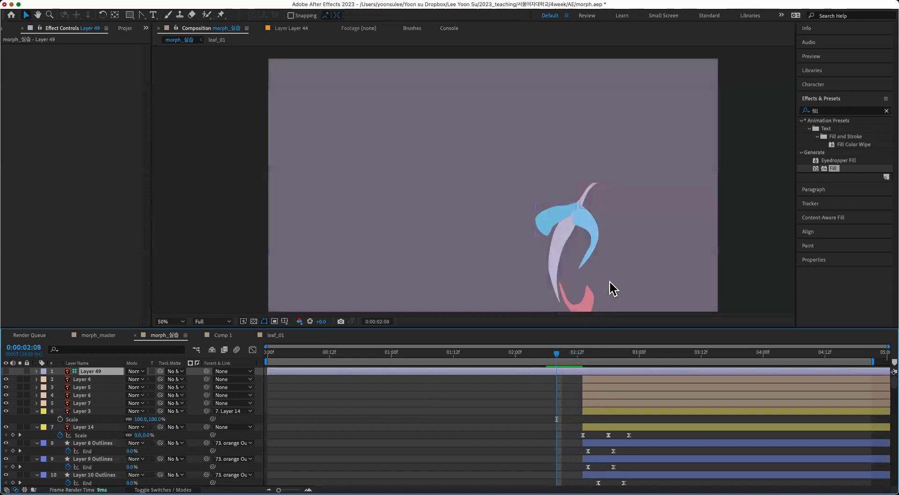
key("space")
left_click_drag(604, 278, 594, 244)
left_click(576, 269)
left_click_drag(556, 354, 640, 363)
key("comma")
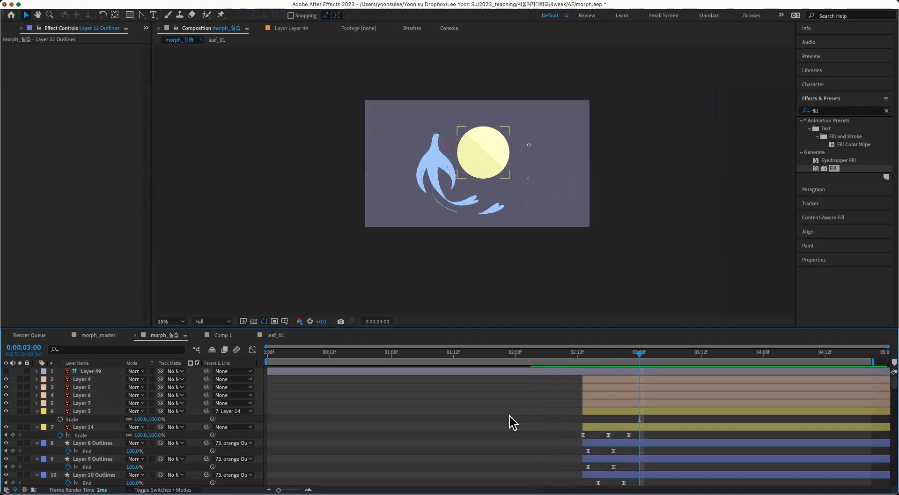
key("period")
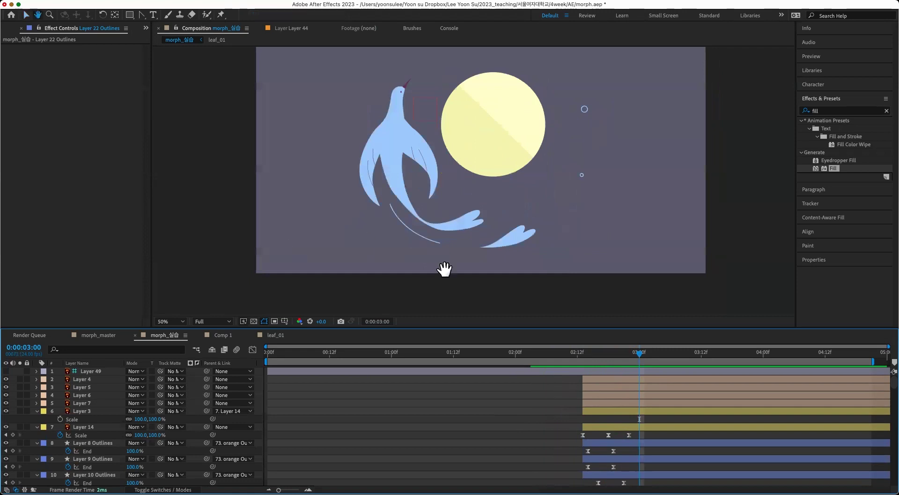
key("space")
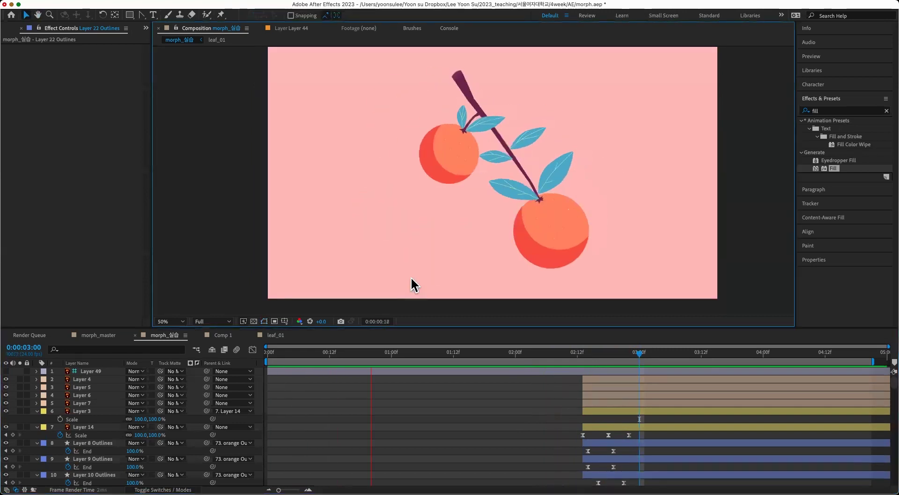